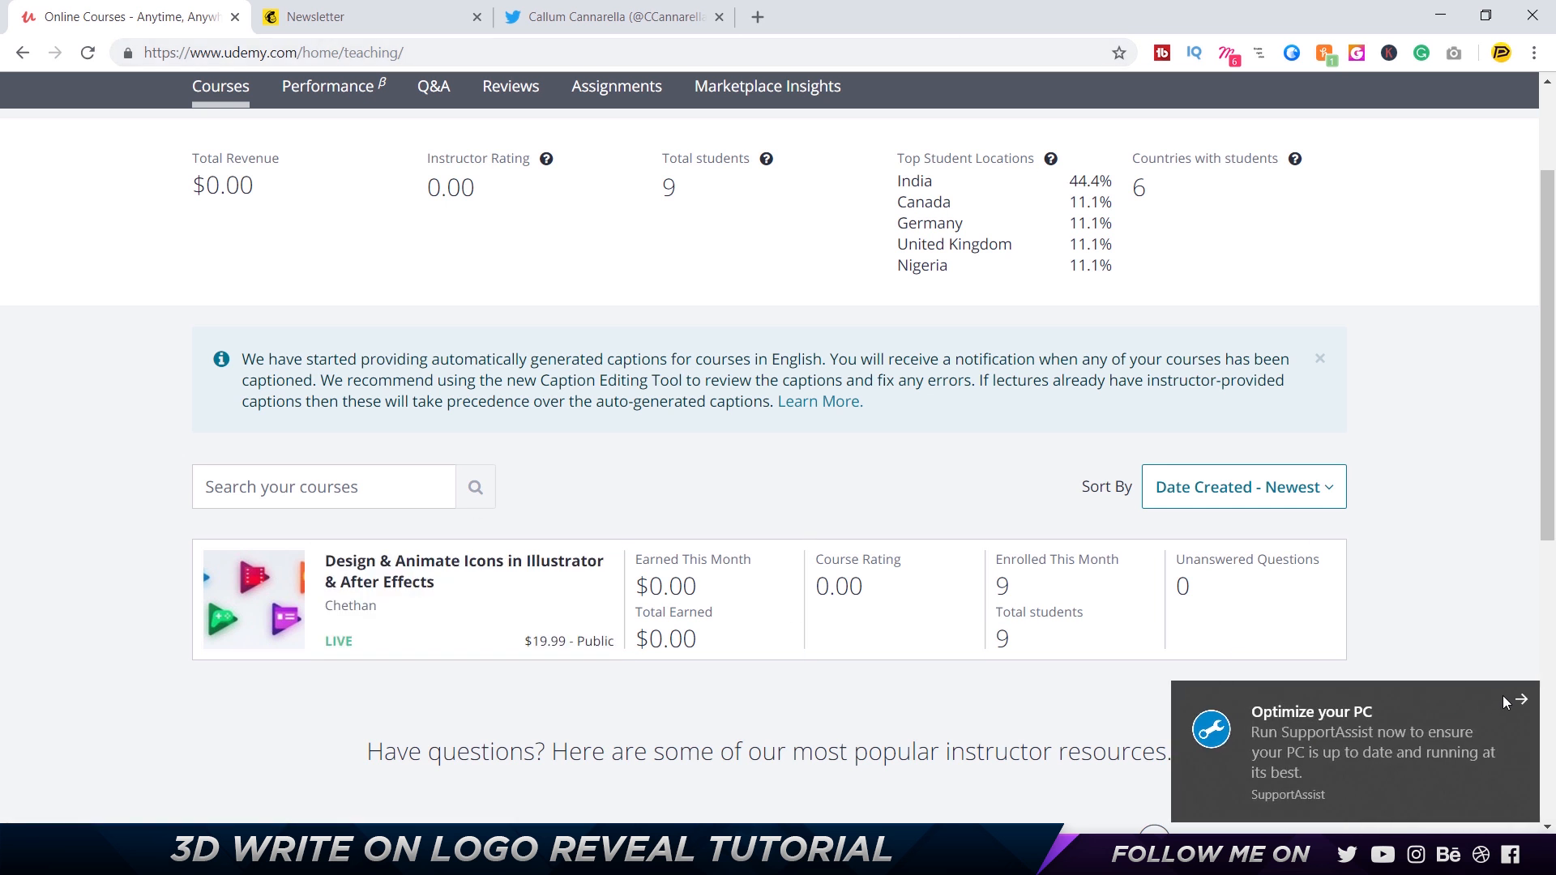
Dismiss the SupportAssist notification and look through the Newsletter, Udemy and Twitter pages.
{"action": "left_click", "coordinate": [1504, 696]}
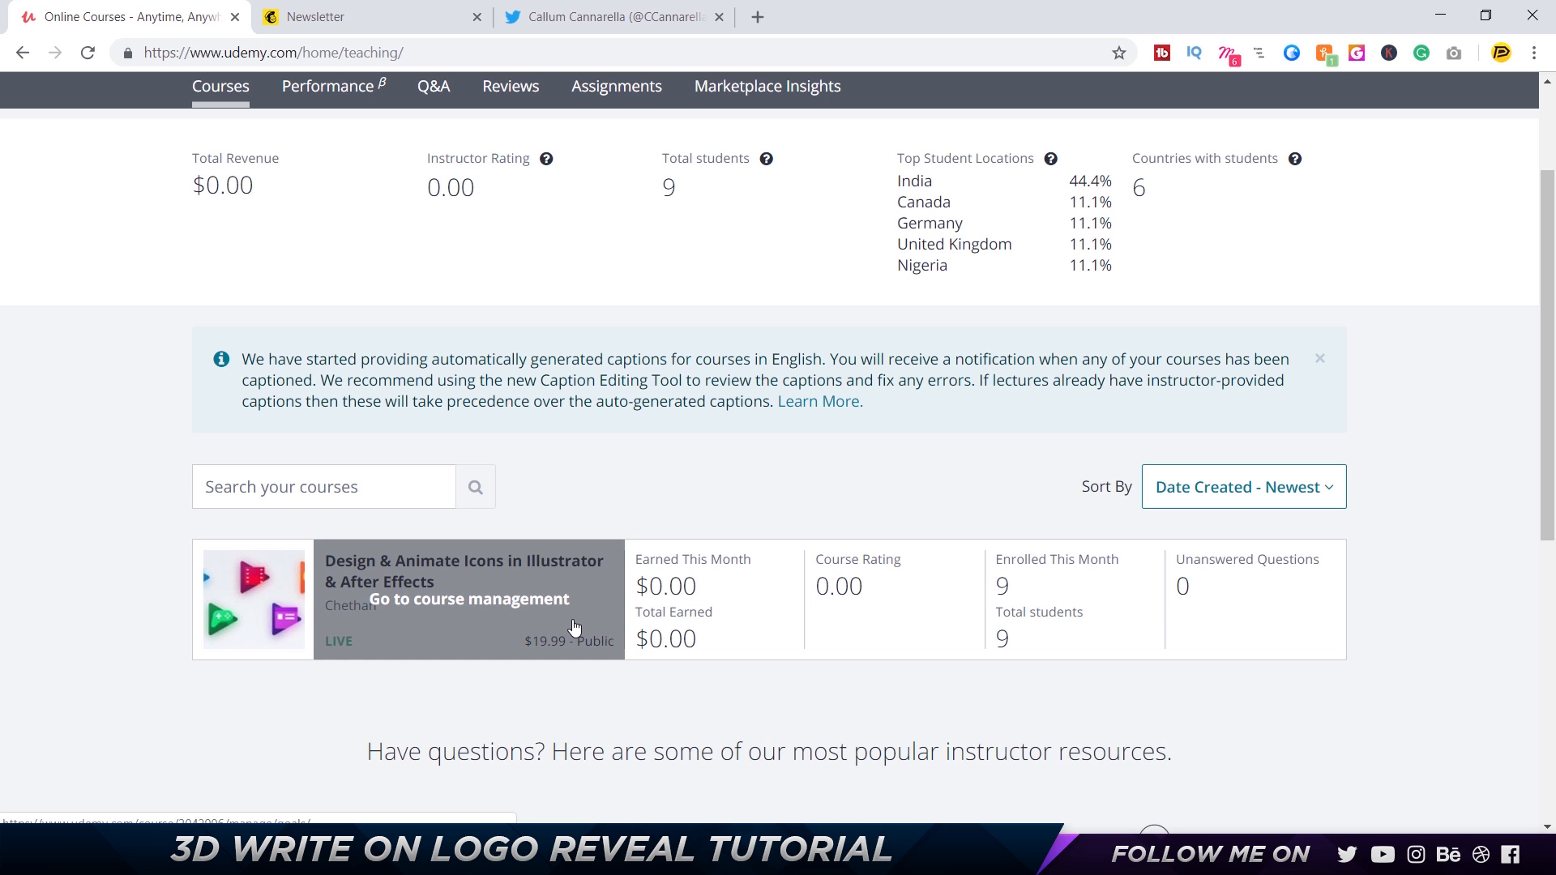
{"action": "left_click", "coordinate": [344, 12]}
{"action": "left_click", "coordinate": [143, 10]}
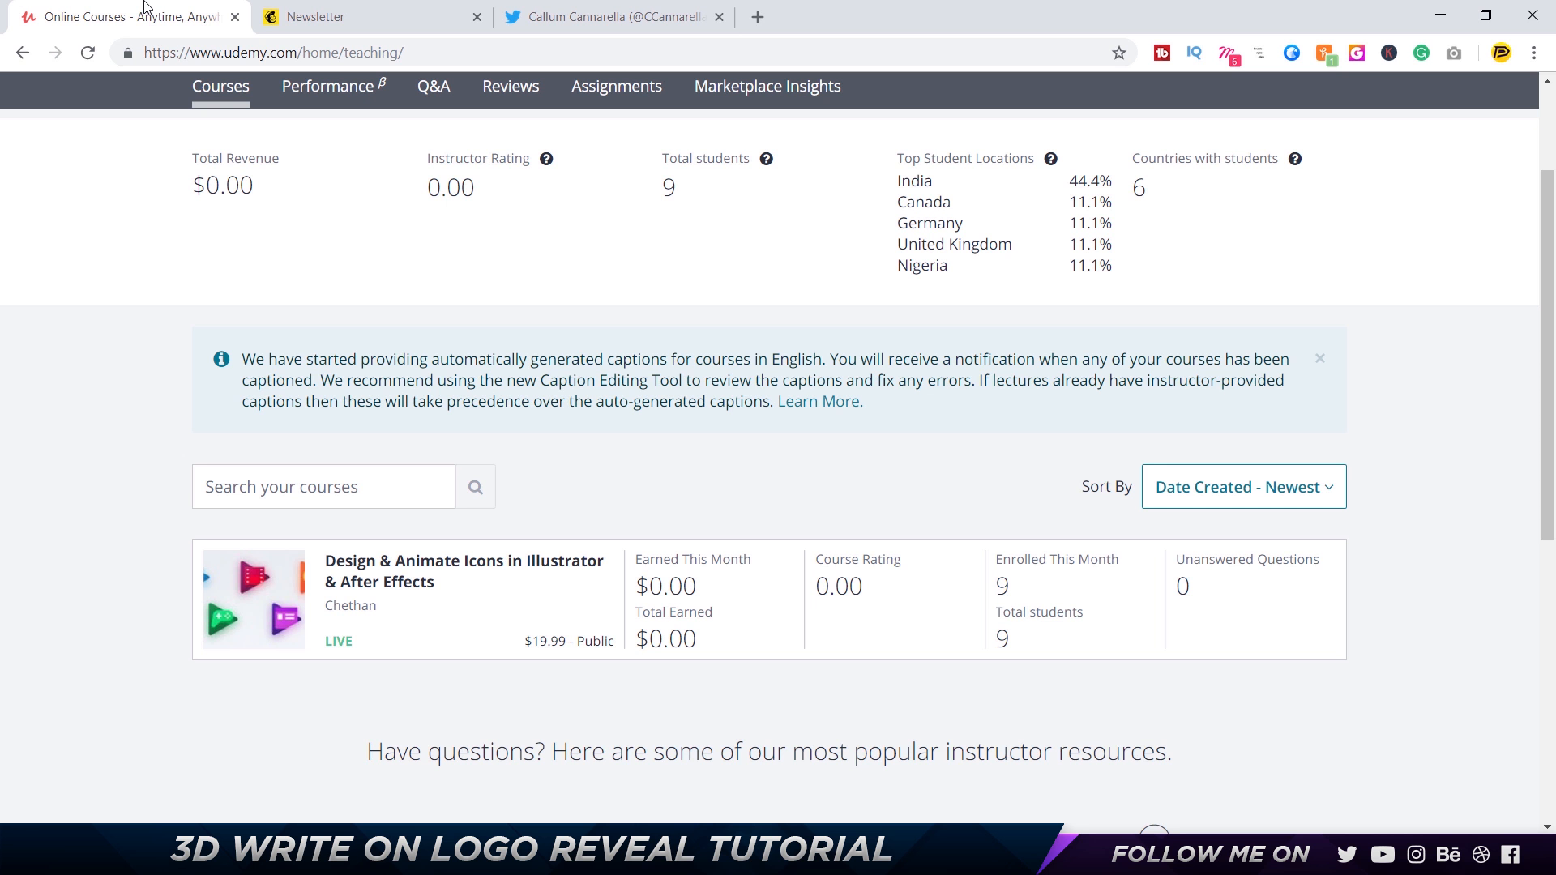
{"action": "left_click", "coordinate": [580, 8]}
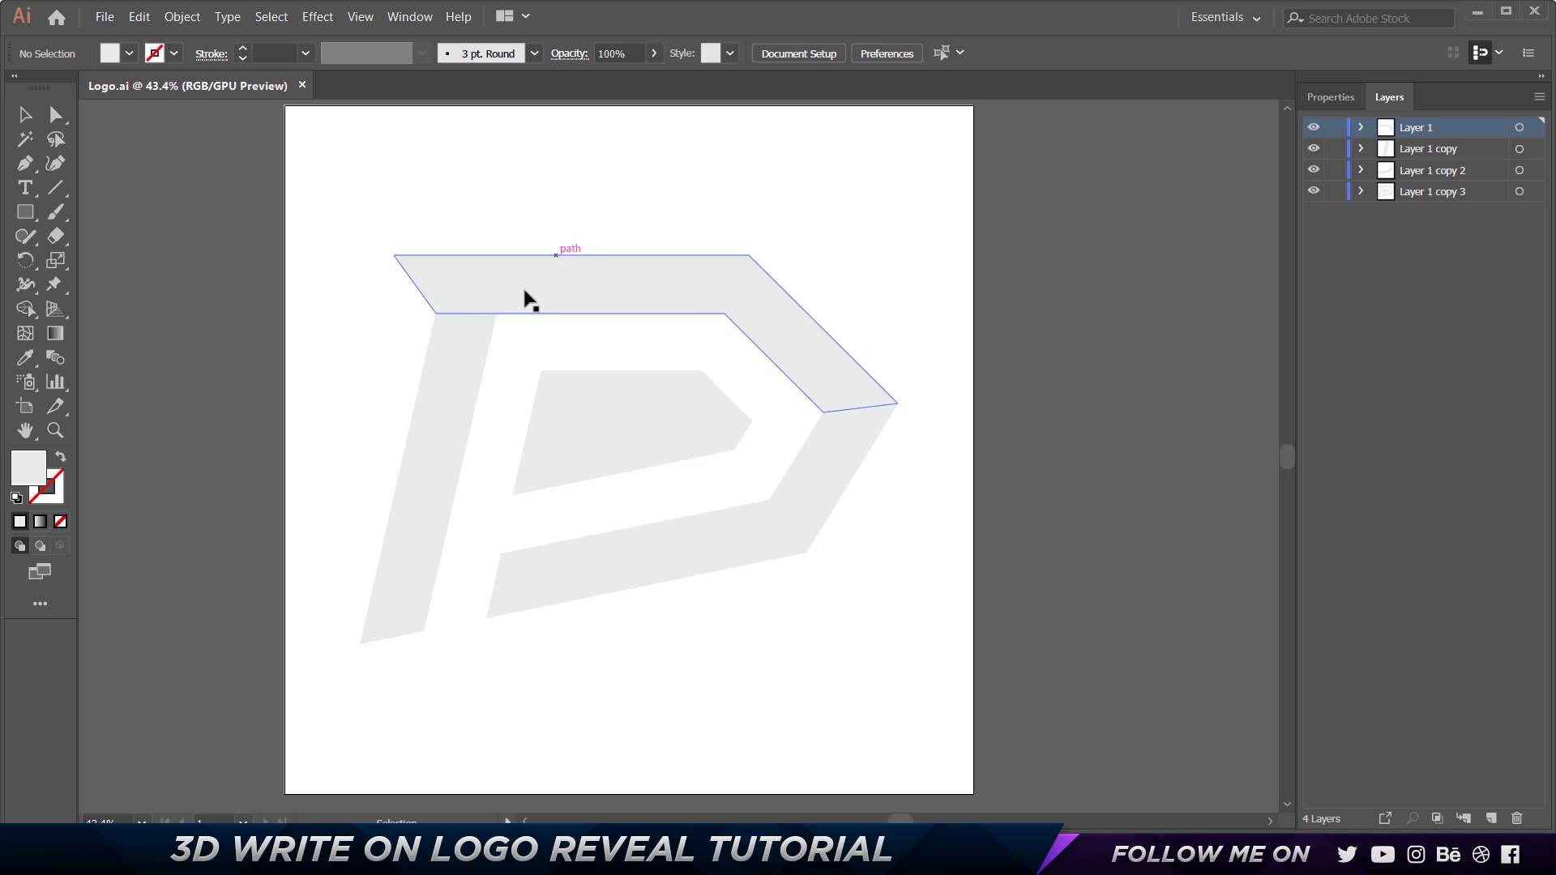
Toggle the visibility of Layer 1 copy 3 and try moving its complete logo, returning it to its original place.
{"action": "left_click", "coordinate": [1451, 198]}
{"action": "left_click", "coordinate": [1314, 192]}
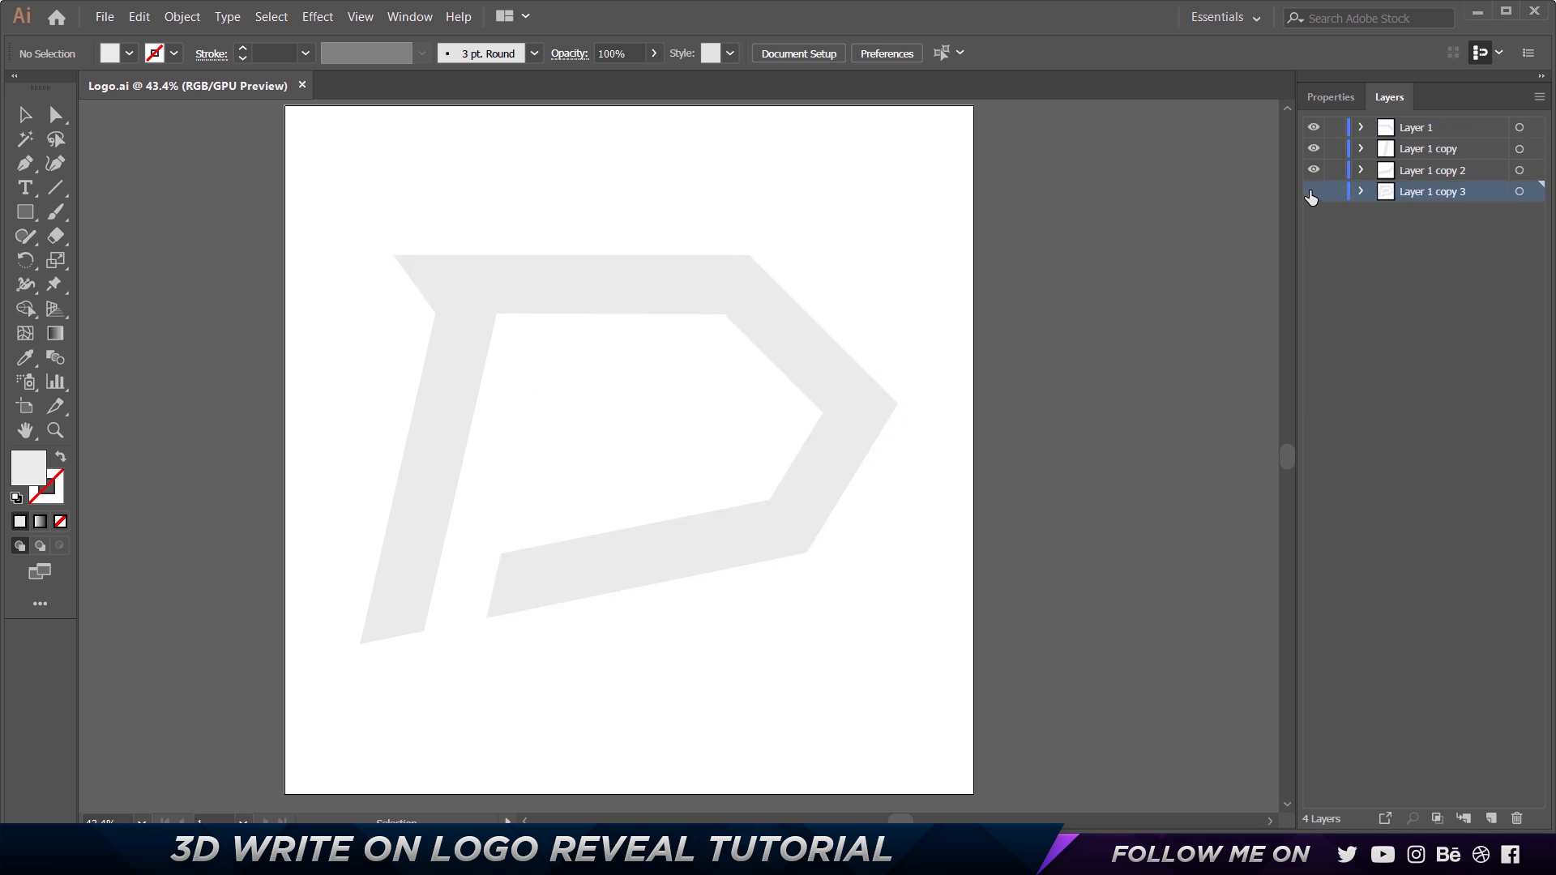
{"action": "left_click", "coordinate": [1316, 192]}
{"action": "left_click_drag", "start_coordinate": [574, 424], "coordinate": [638, 555]}
{"action": "key", "text": "ctrl+z"}
{"action": "left_click_drag", "start_coordinate": [847, 508], "coordinate": [1270, 427]}
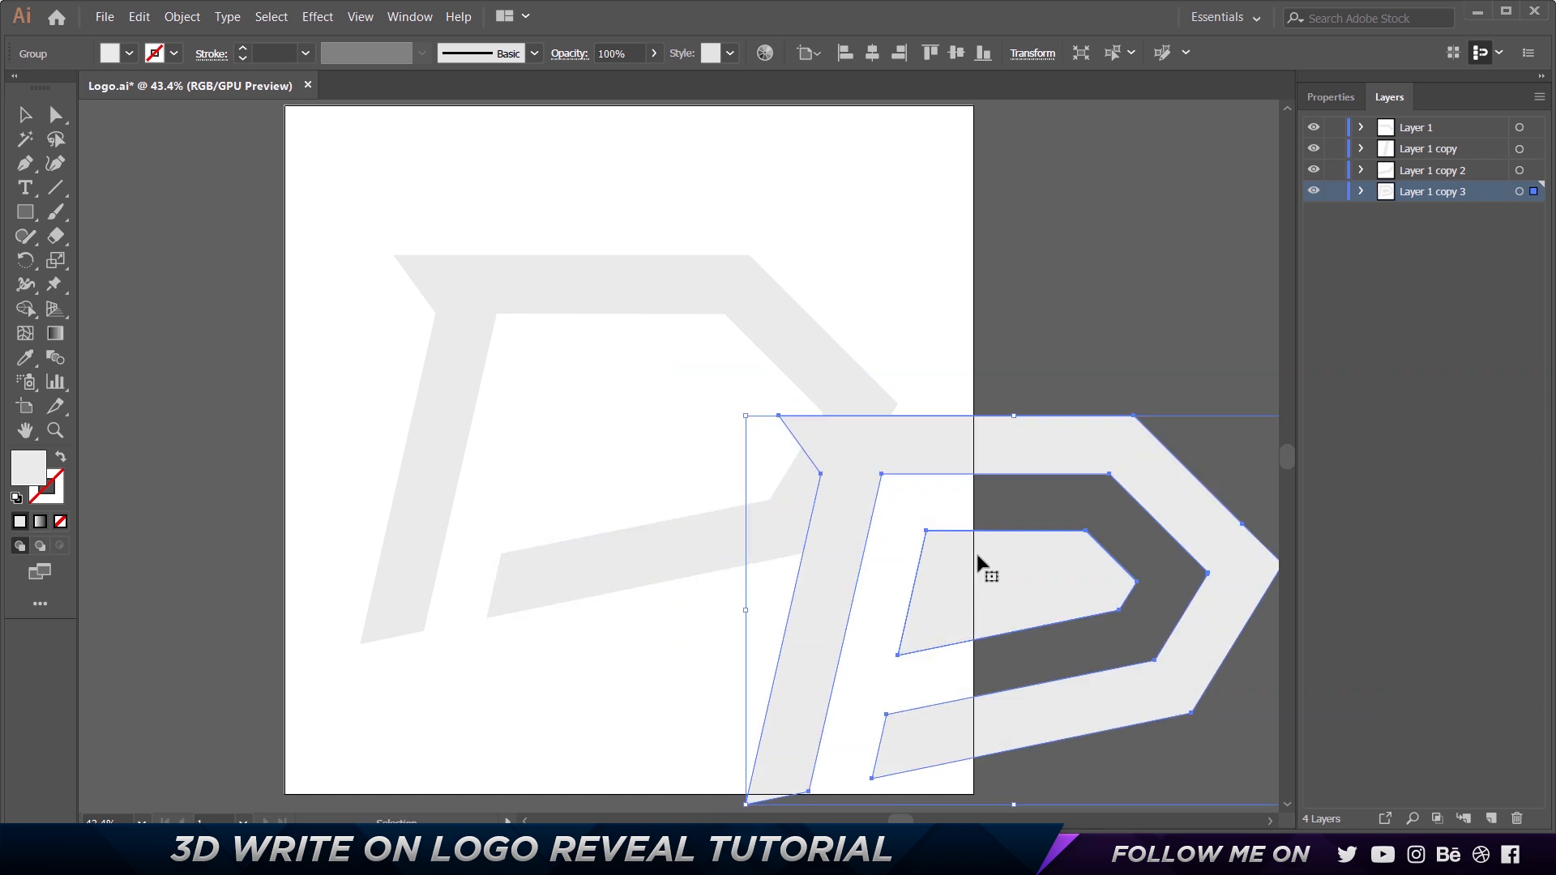
{"action": "left_click_drag", "start_coordinate": [976, 615], "coordinate": [542, 479]}
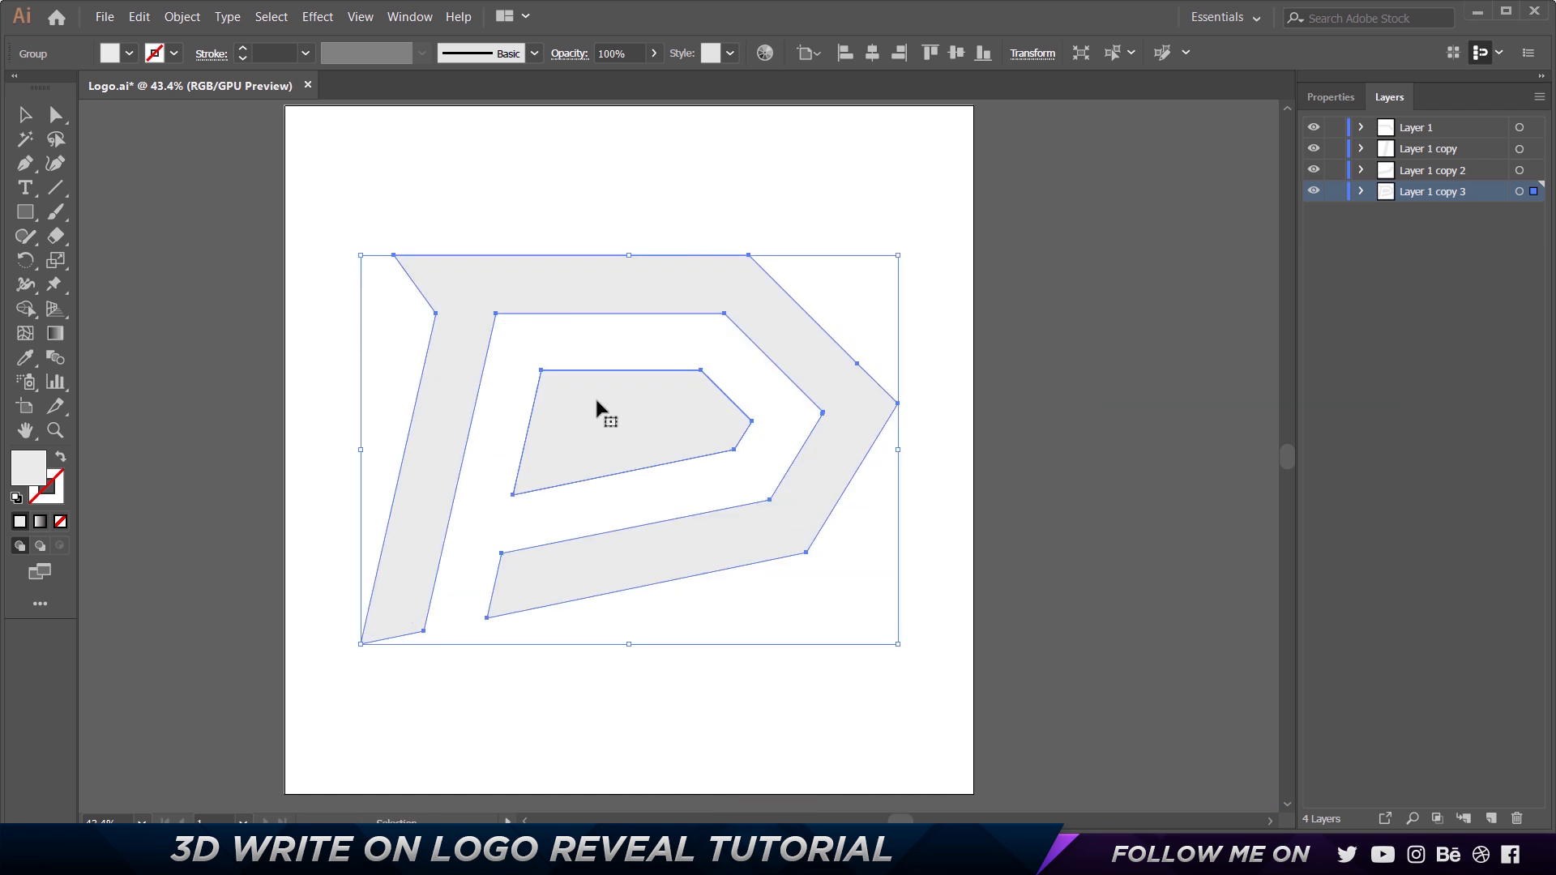
Hide all four layers, and show Layer 1 copy 2, Layer 1 copy and Layer 1 one at a time.
{"action": "left_click_drag", "start_coordinate": [1312, 129], "coordinate": [1318, 208]}
{"action": "left_click", "coordinate": [1311, 173]}
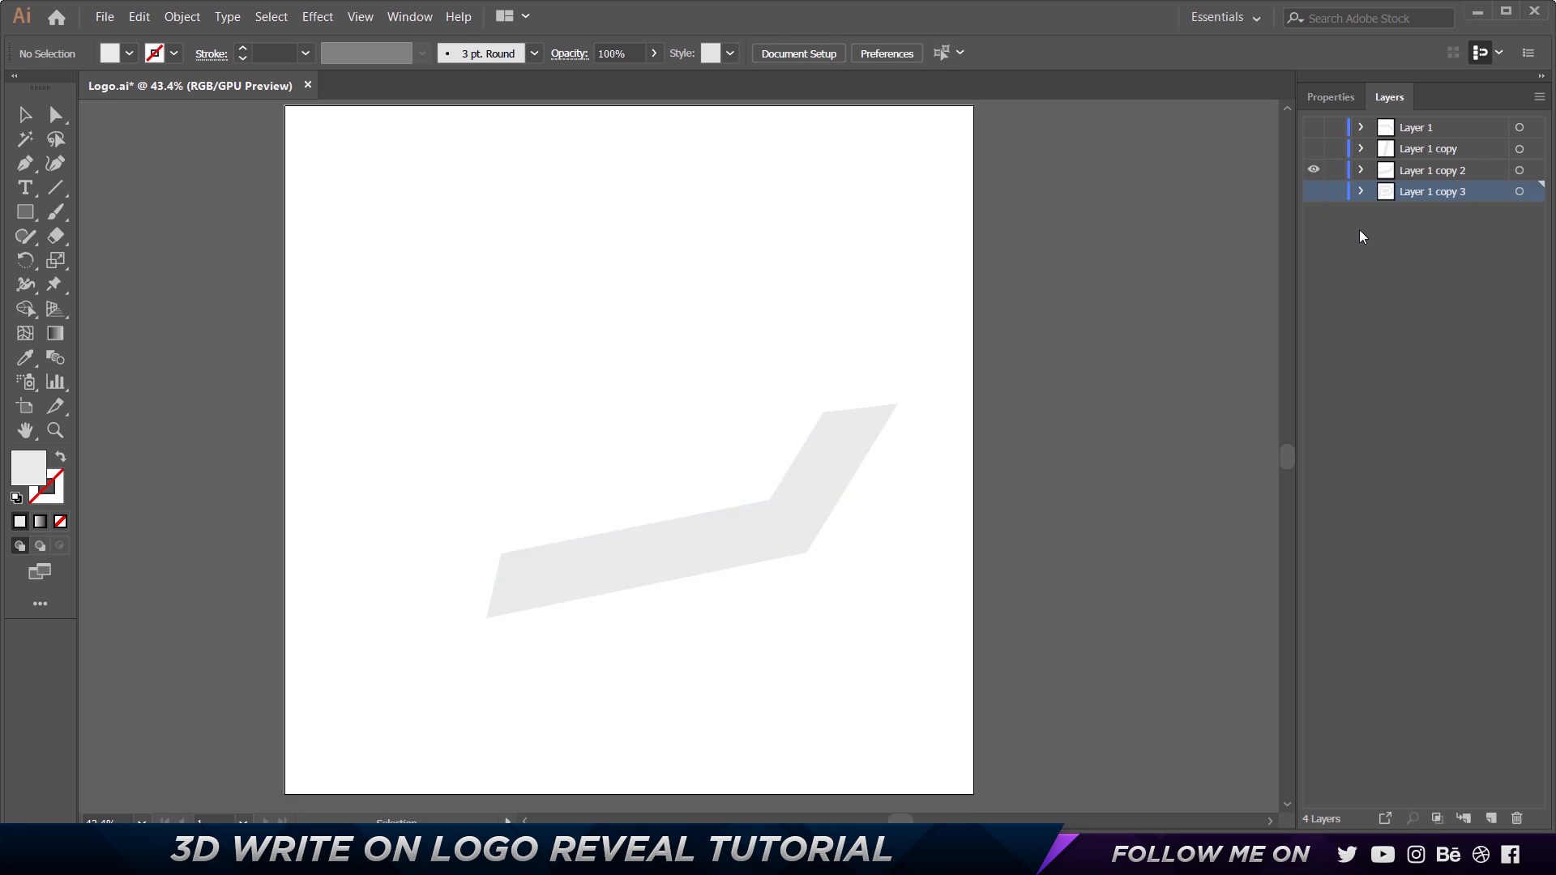
{"action": "left_click", "coordinate": [1314, 150]}
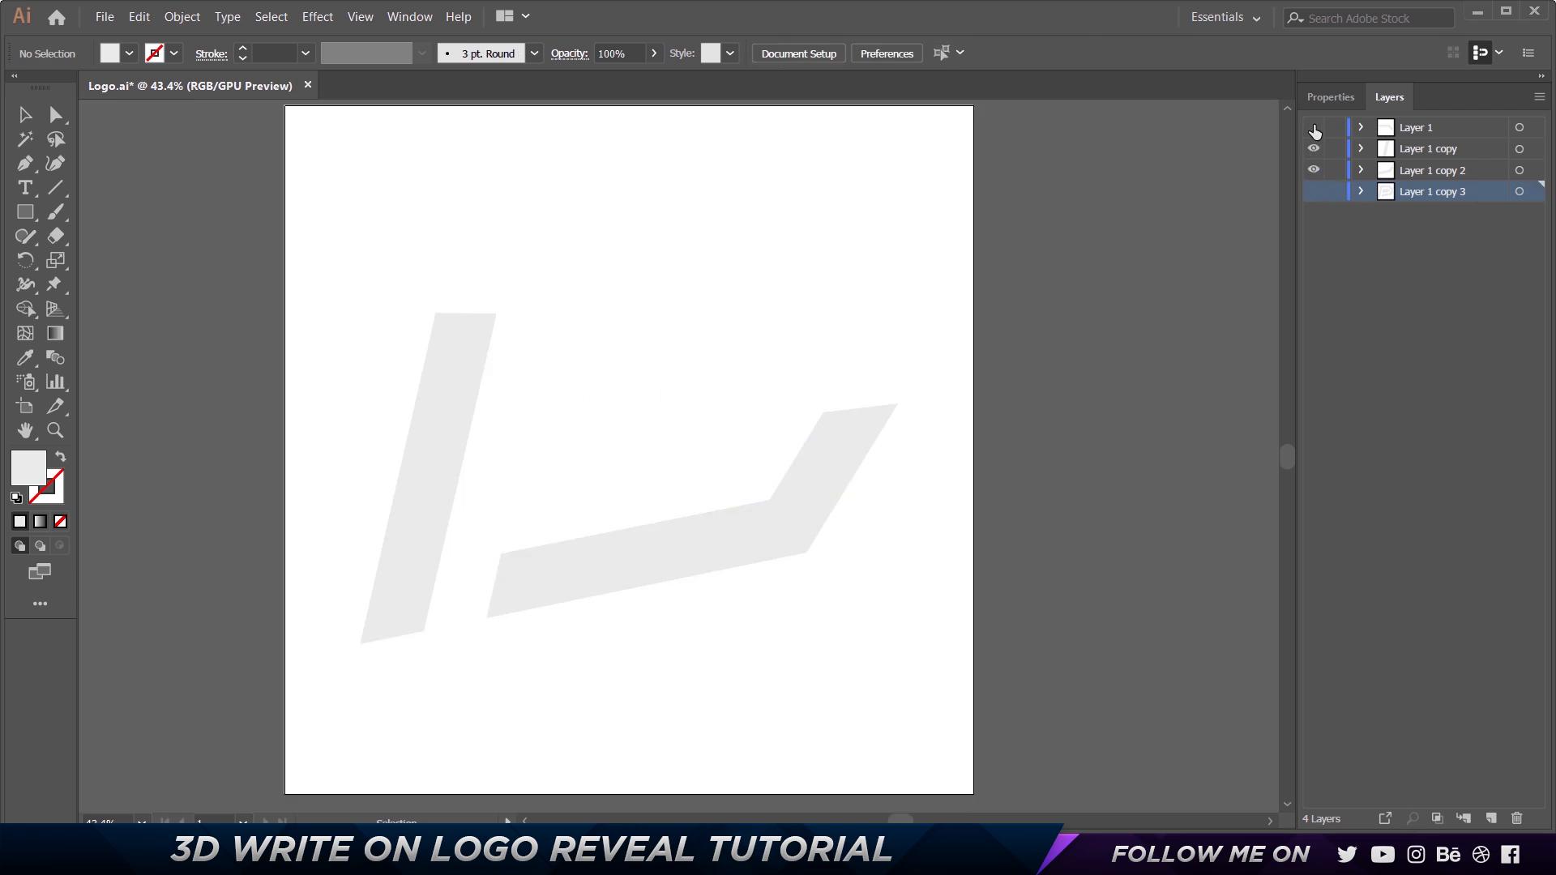
{"action": "left_click", "coordinate": [1314, 128]}
Move the stem's layer, Layer 1 copy, above Layer 1, and select the upper and lower pieces to identify their layers.
{"action": "left_click", "coordinate": [438, 435]}
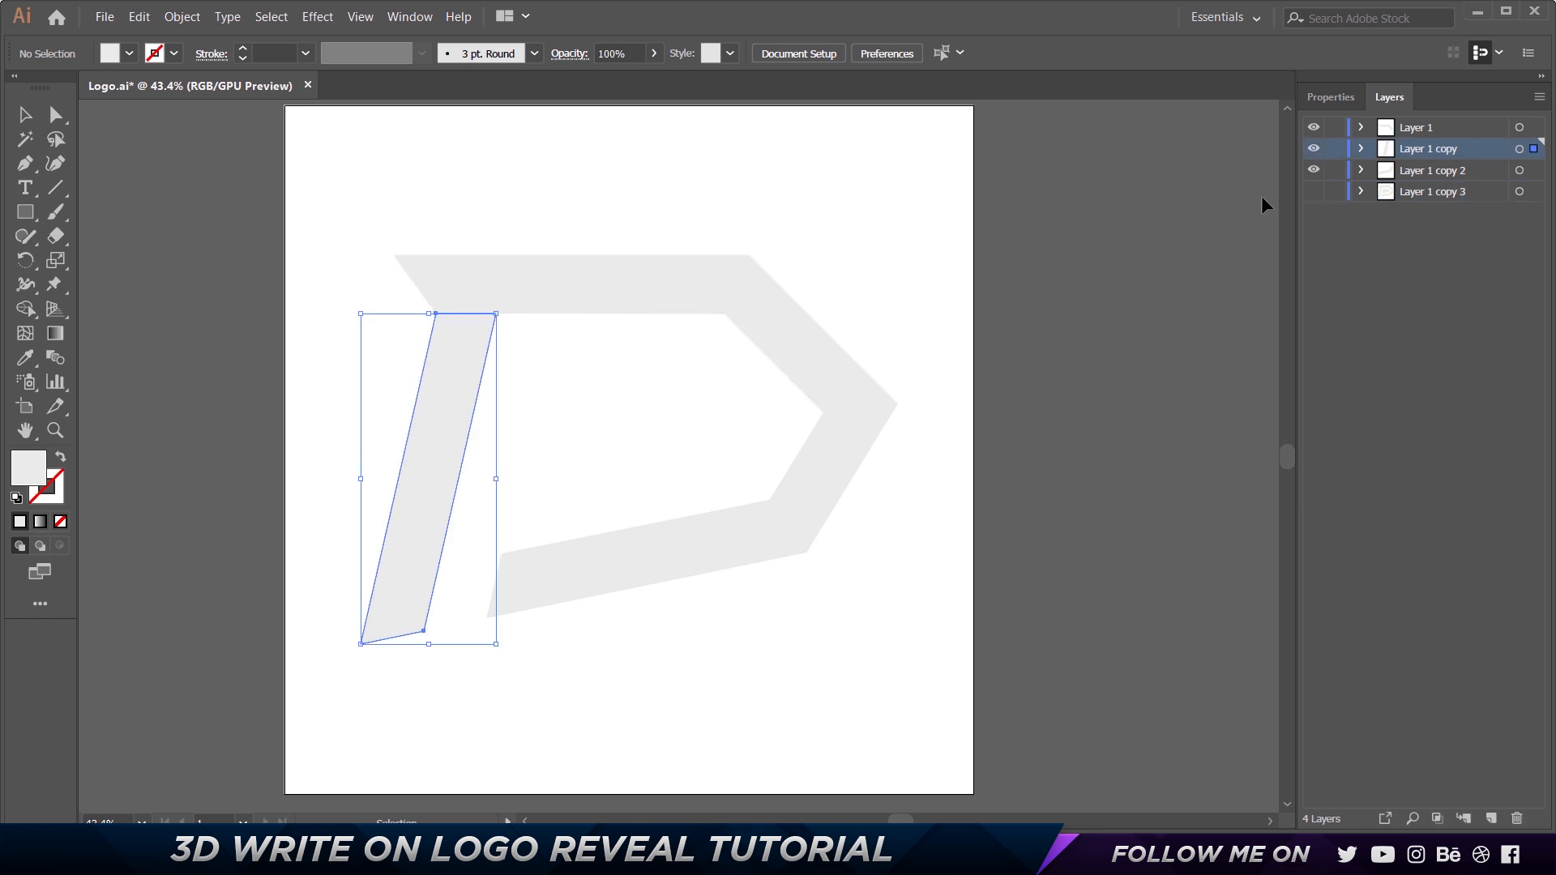
{"action": "left_click_drag", "start_coordinate": [1428, 137], "coordinate": [1427, 158]}
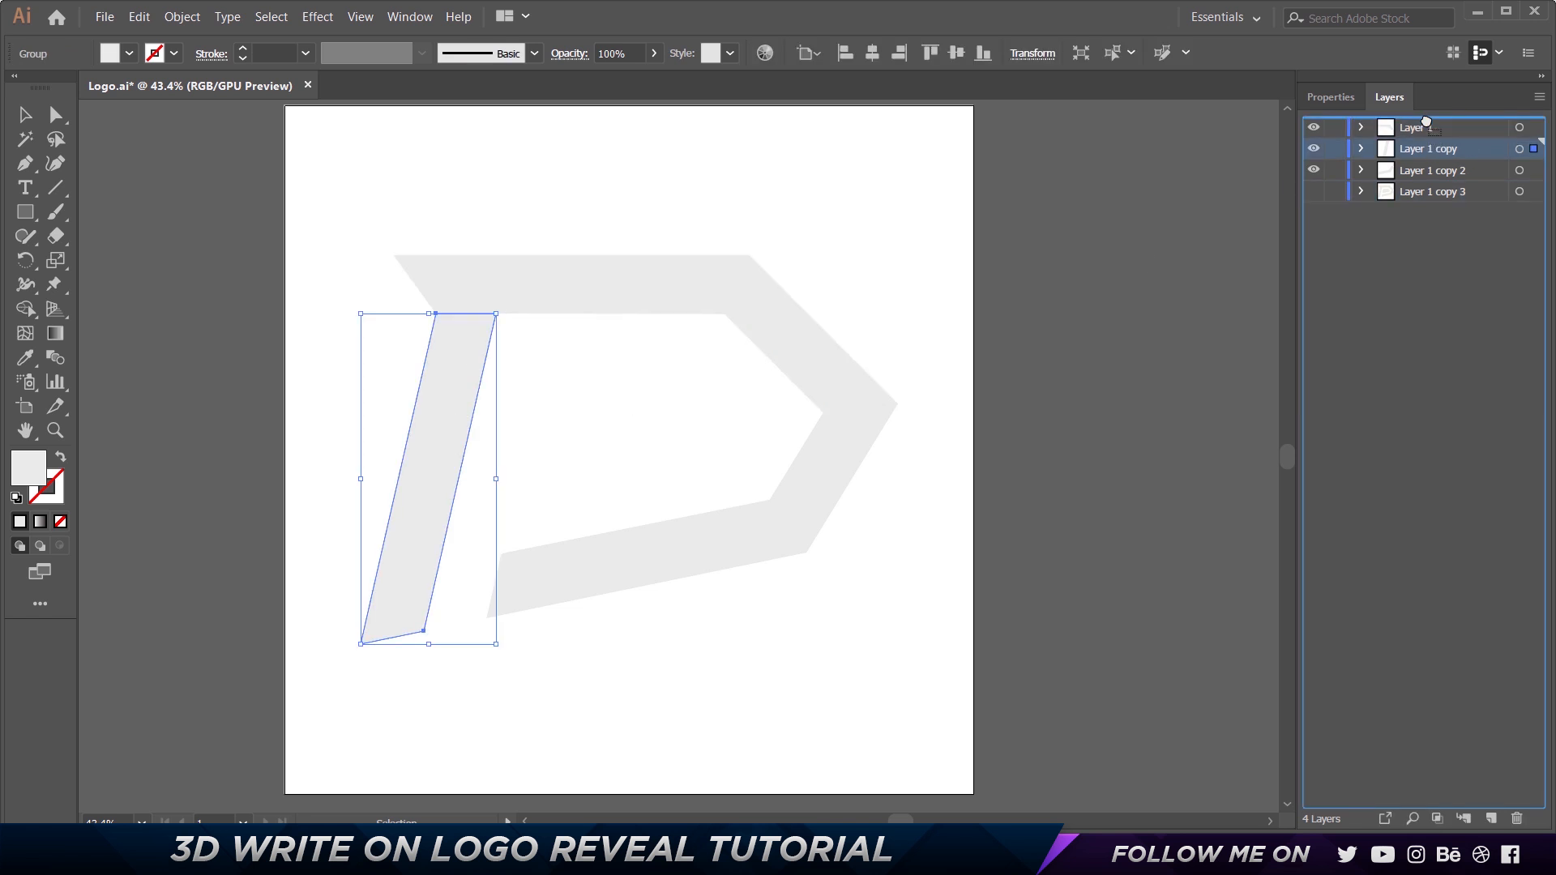
{"action": "left_click", "coordinate": [601, 304]}
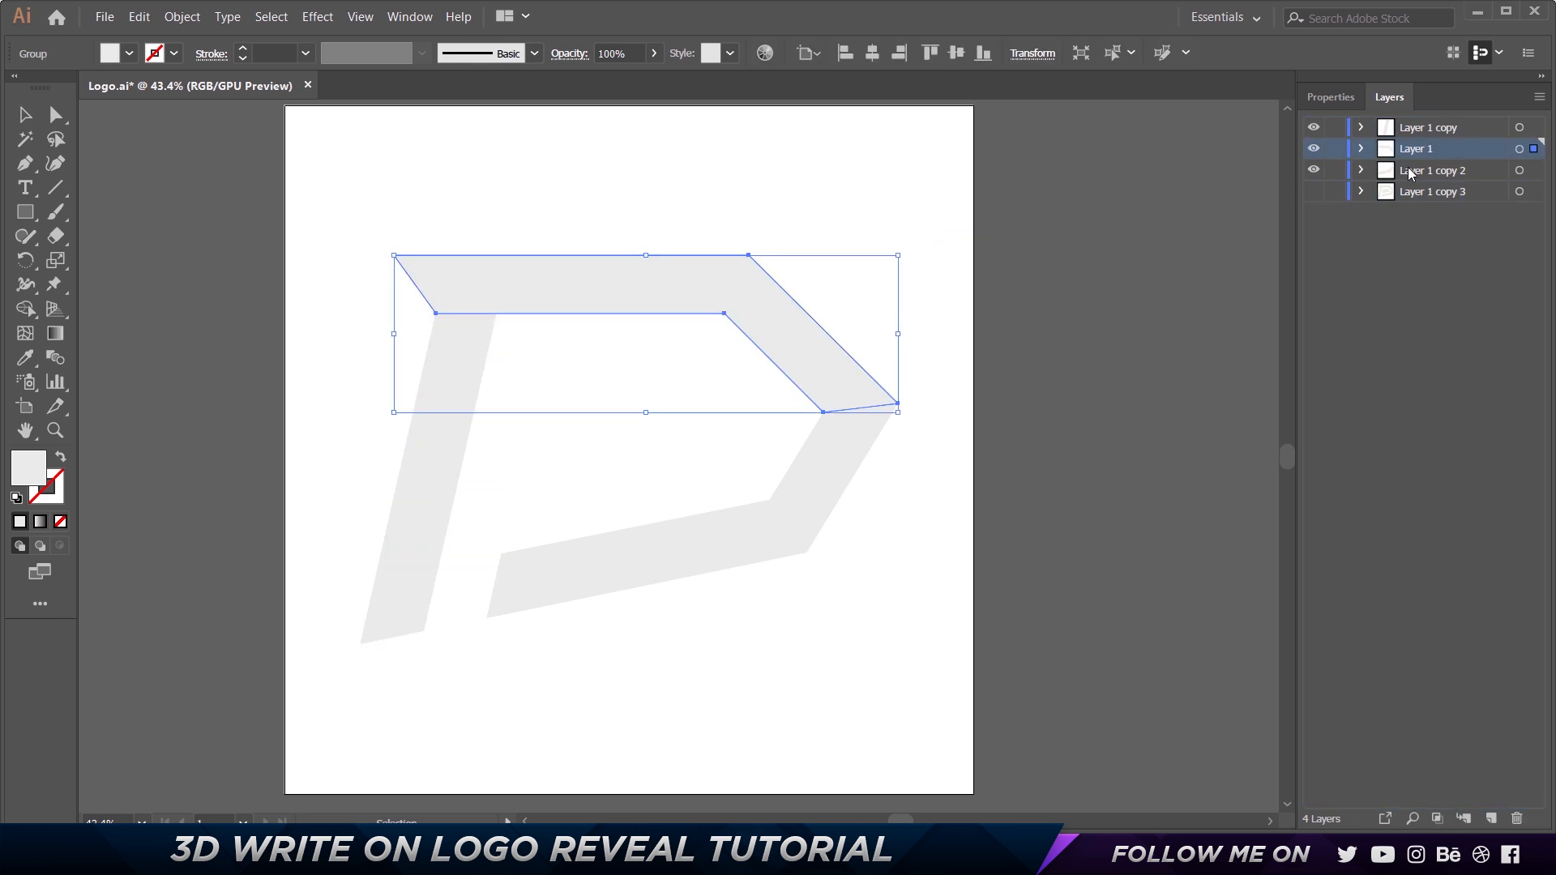
{"action": "left_click", "coordinate": [859, 466]}
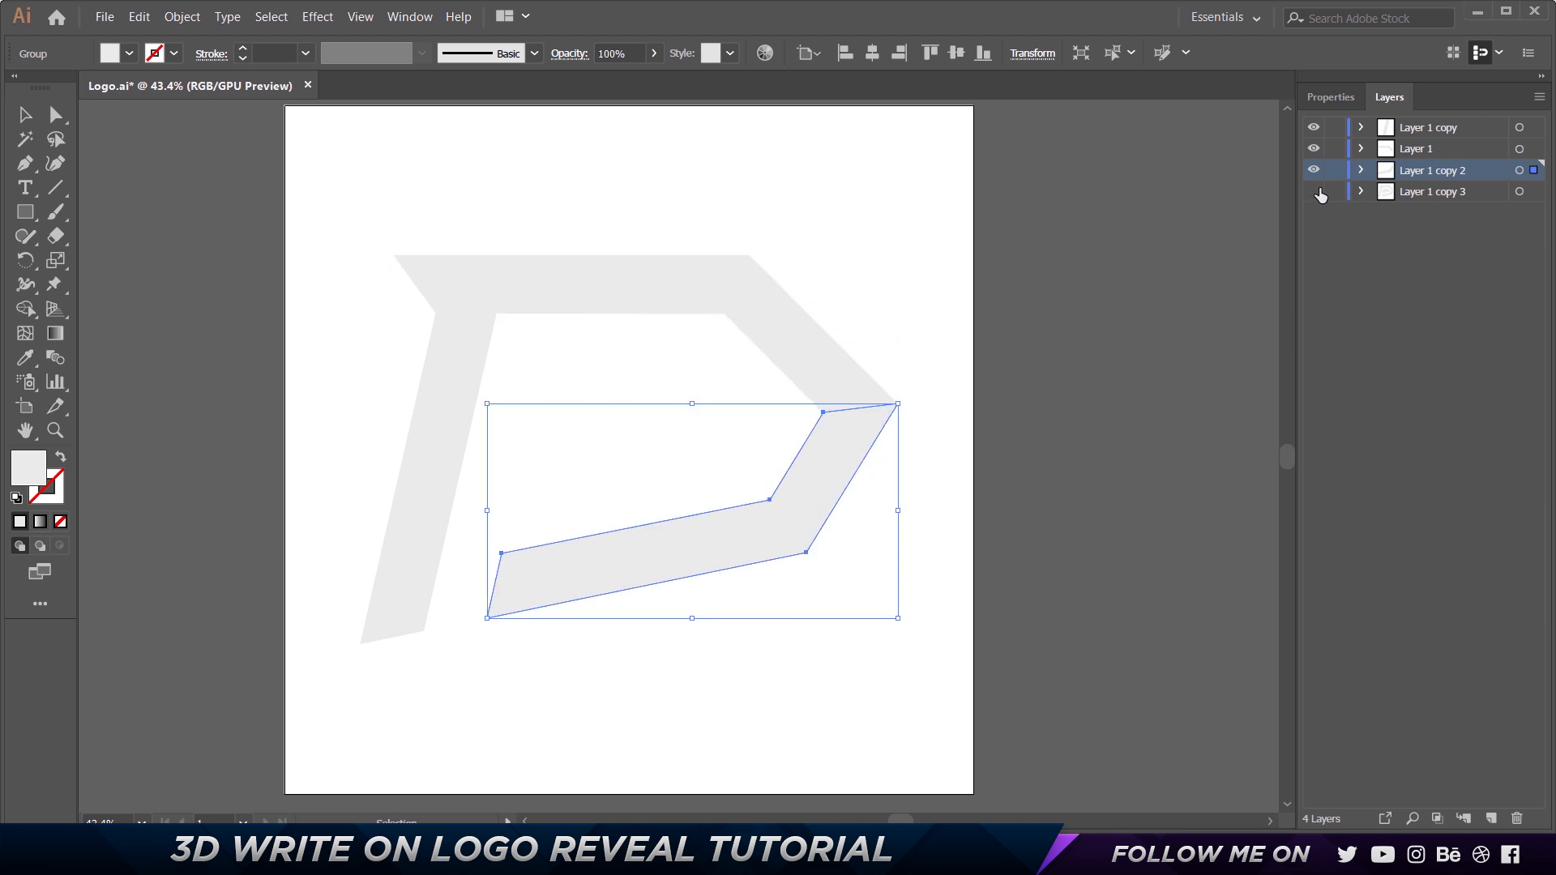
Show Layer 1 copy 3, try moving the upper piece of the logo, and undo the move.
{"action": "left_click", "coordinate": [1319, 193]}
{"action": "left_click_drag", "start_coordinate": [625, 285], "coordinate": [574, 227]}
{"action": "key", "text": "ctrl+z"}
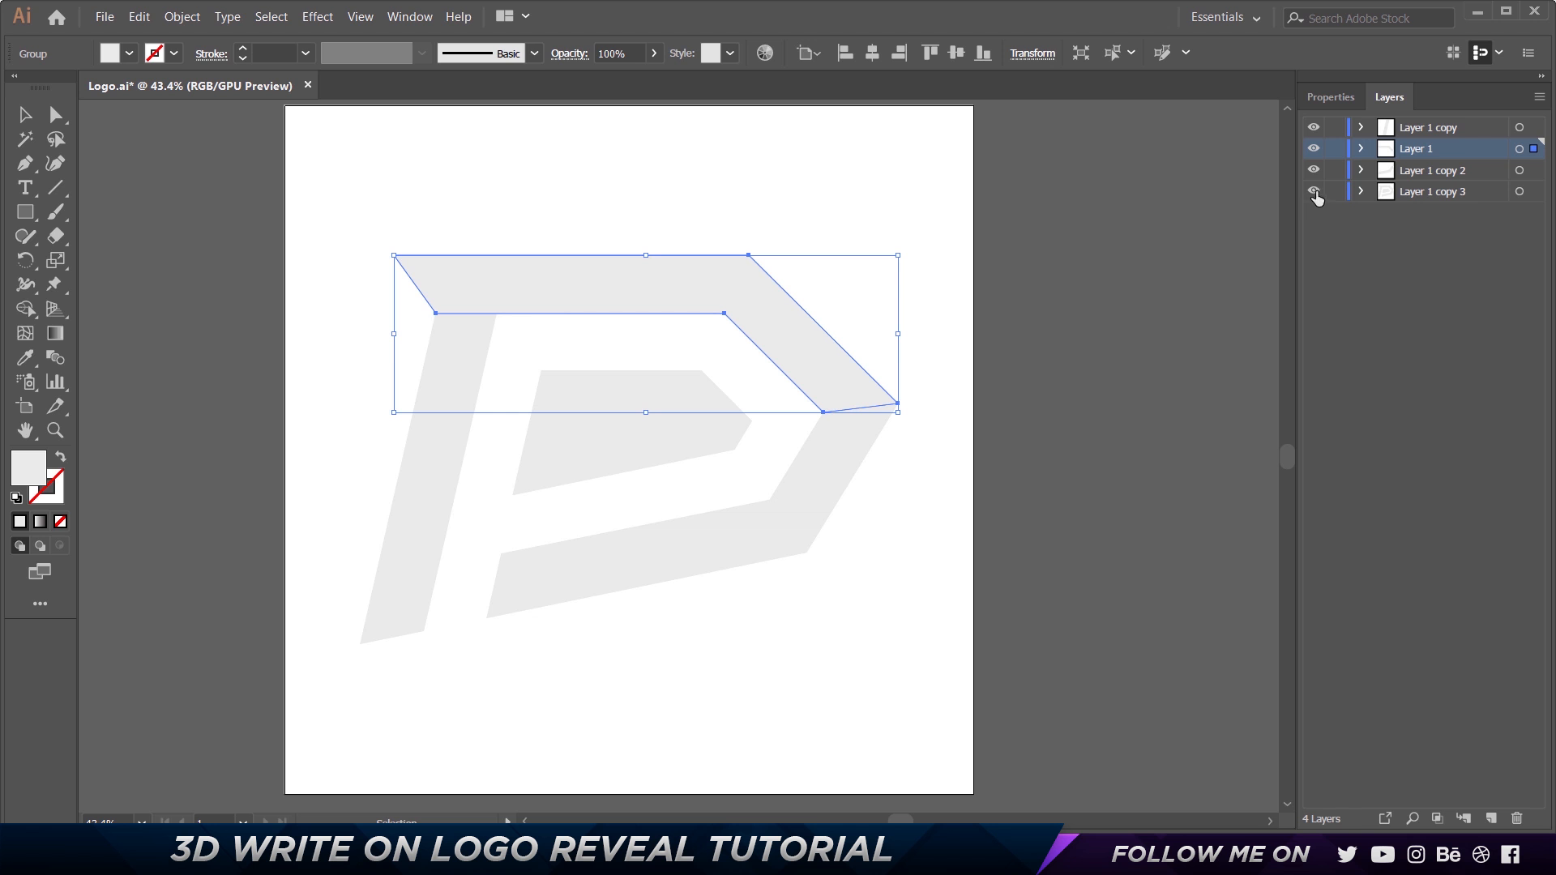
Hide Layer 1 copy, Layer 1 and Layer 1 copy 2 so that only Layer 1 copy 3 is shown.
{"action": "left_click", "coordinate": [1314, 192]}
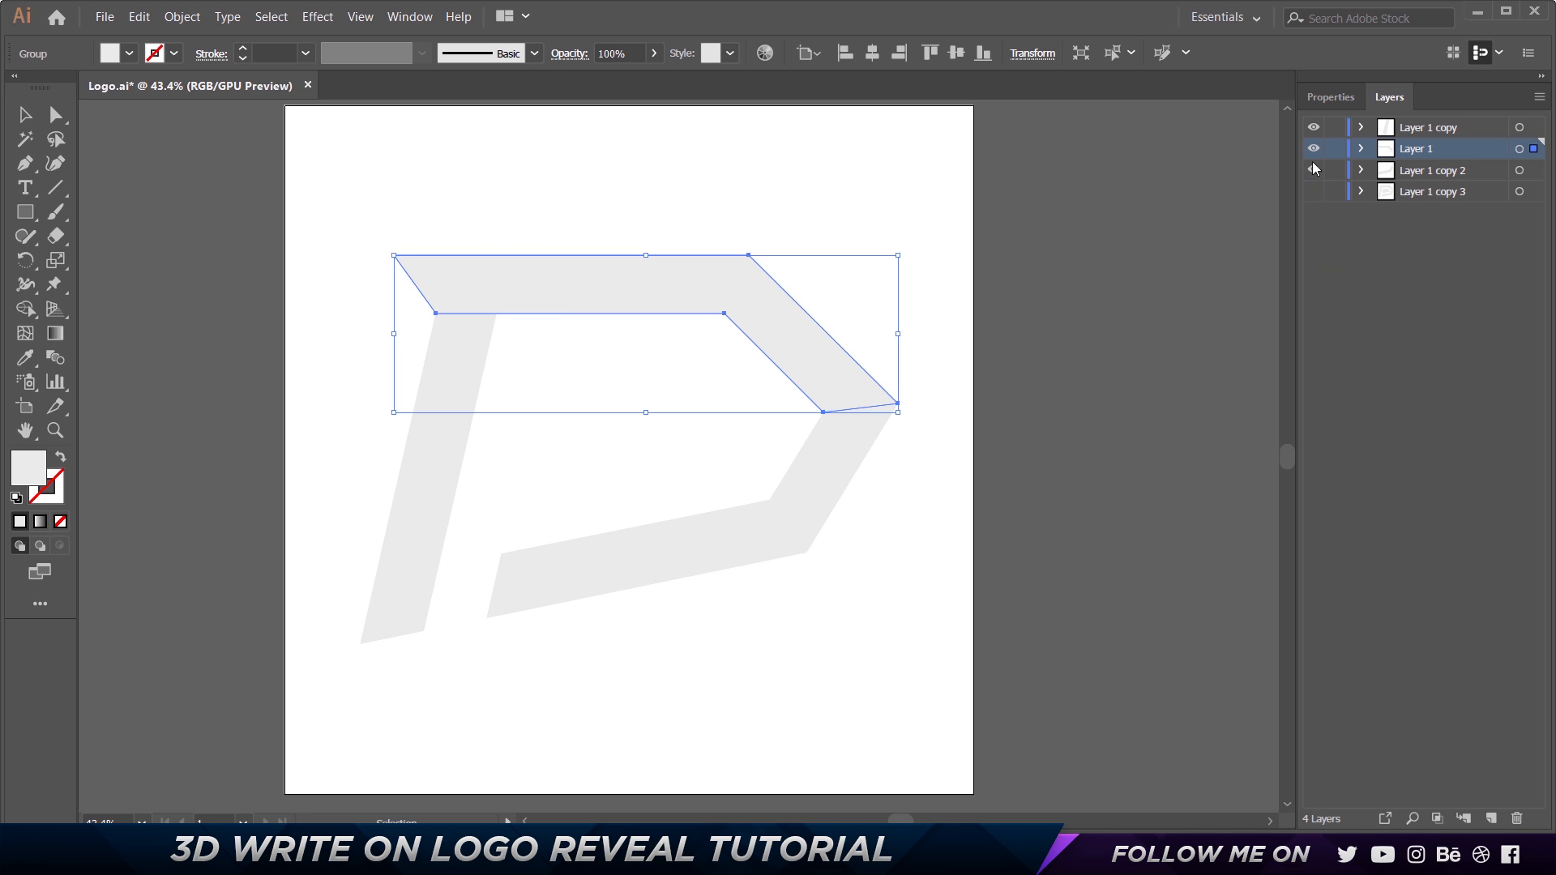
{"action": "left_click_drag", "start_coordinate": [1313, 134], "coordinate": [1313, 149]}
{"action": "left_click", "coordinate": [1313, 192]}
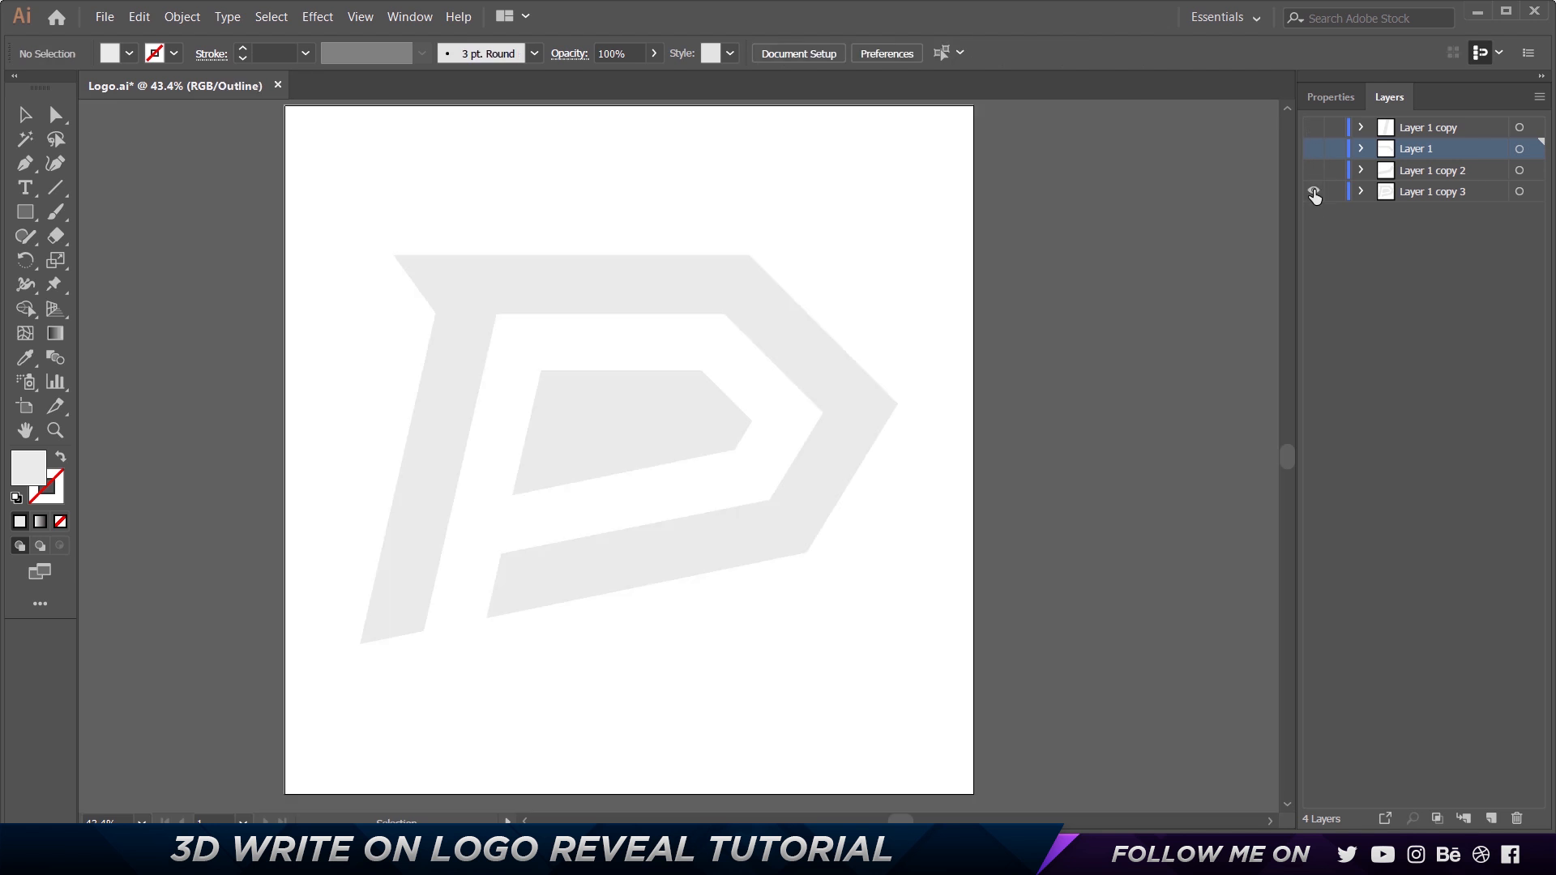
Ungroup the complete logo in Layer 1 copy 3, try moving its outer P shape separately, and undo that move.
{"action": "left_click", "coordinate": [445, 306]}
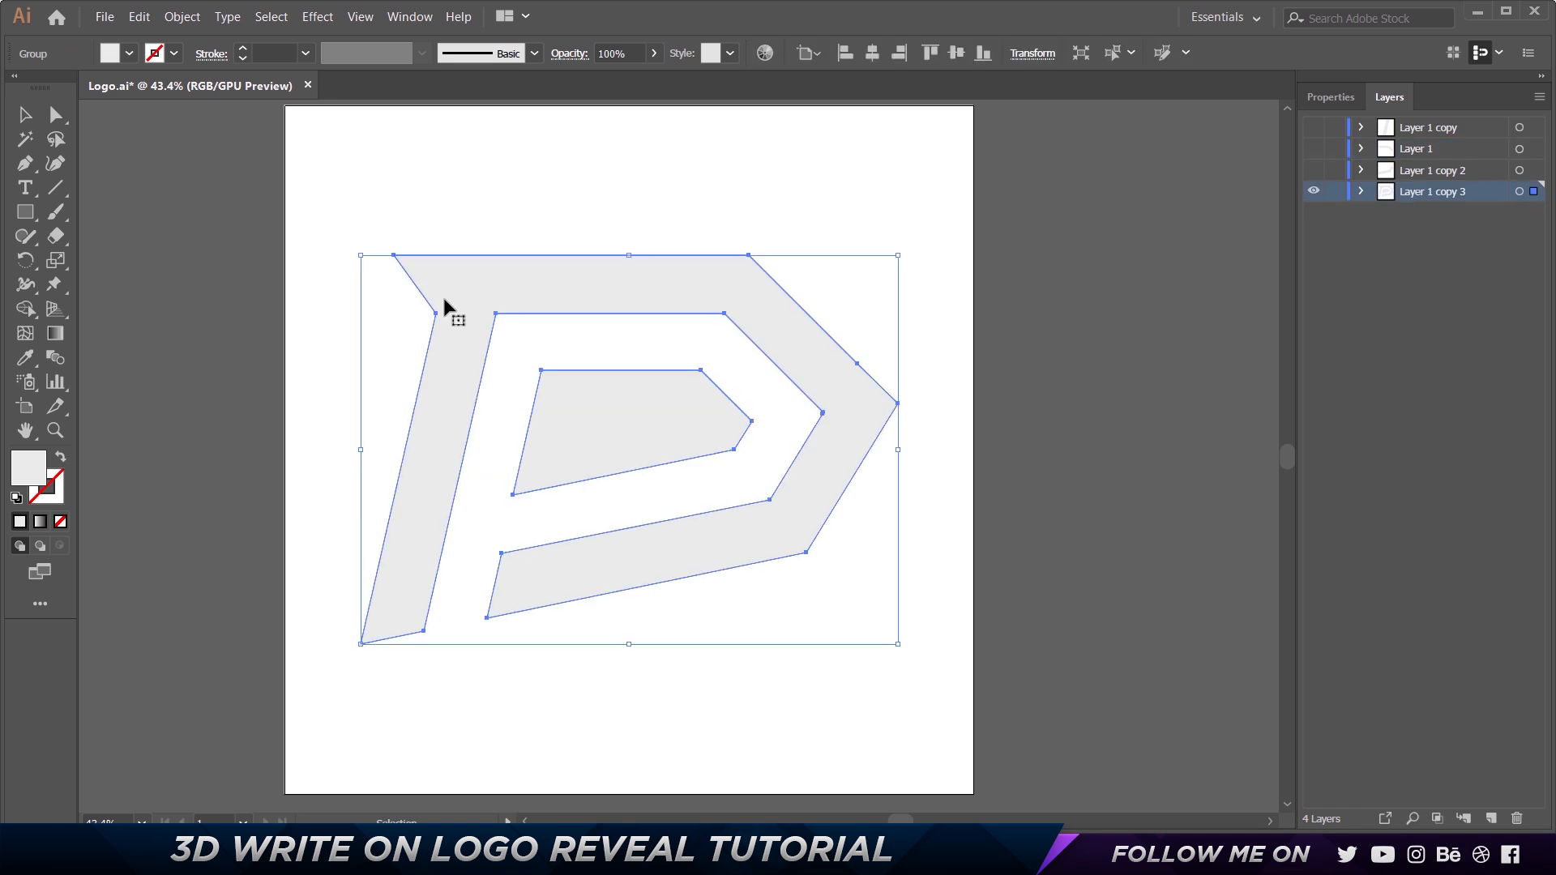
{"action": "scroll", "coordinate": [445, 306], "scroll_direction": "up", "scroll_amount": 1}
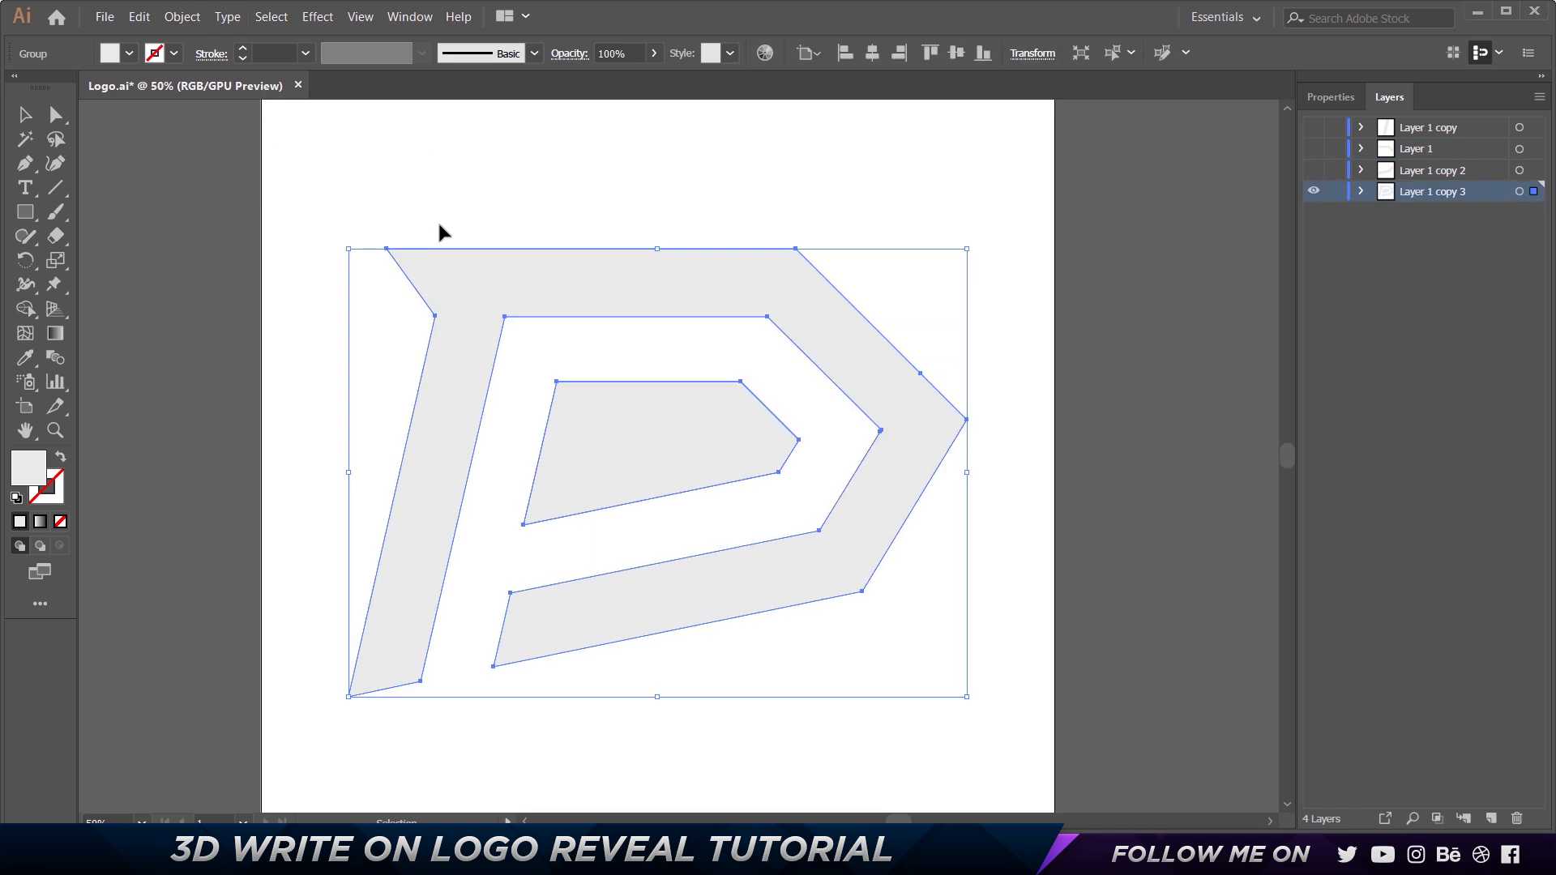
{"action": "right_click", "coordinate": [445, 311]}
{"action": "left_click", "coordinate": [511, 448]}
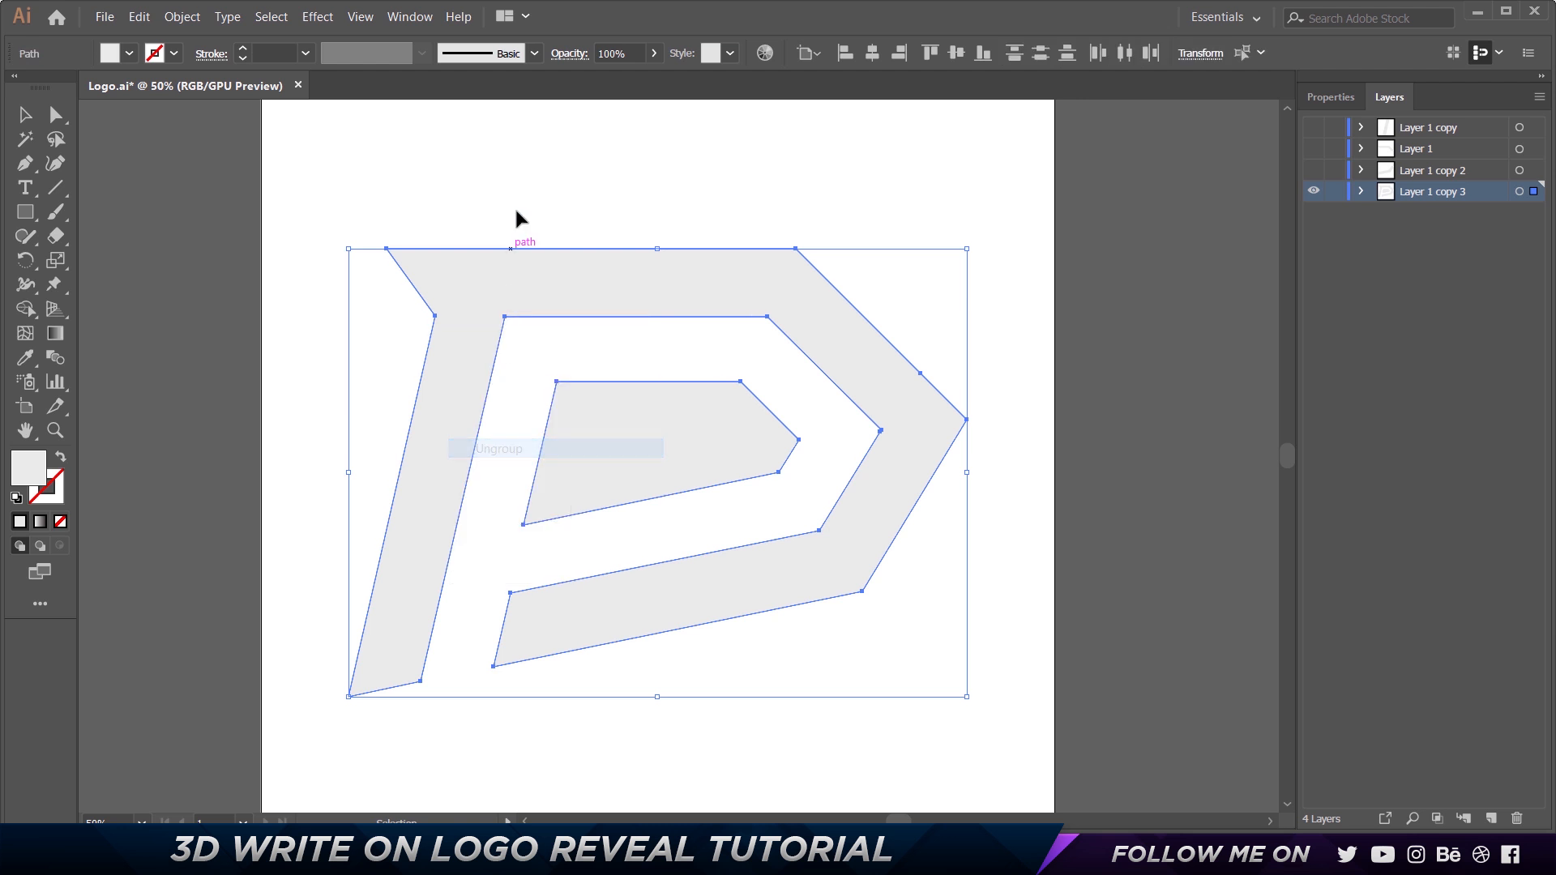
{"action": "left_click", "coordinate": [523, 227]}
{"action": "left_click_drag", "start_coordinate": [560, 274], "coordinate": [829, 238]}
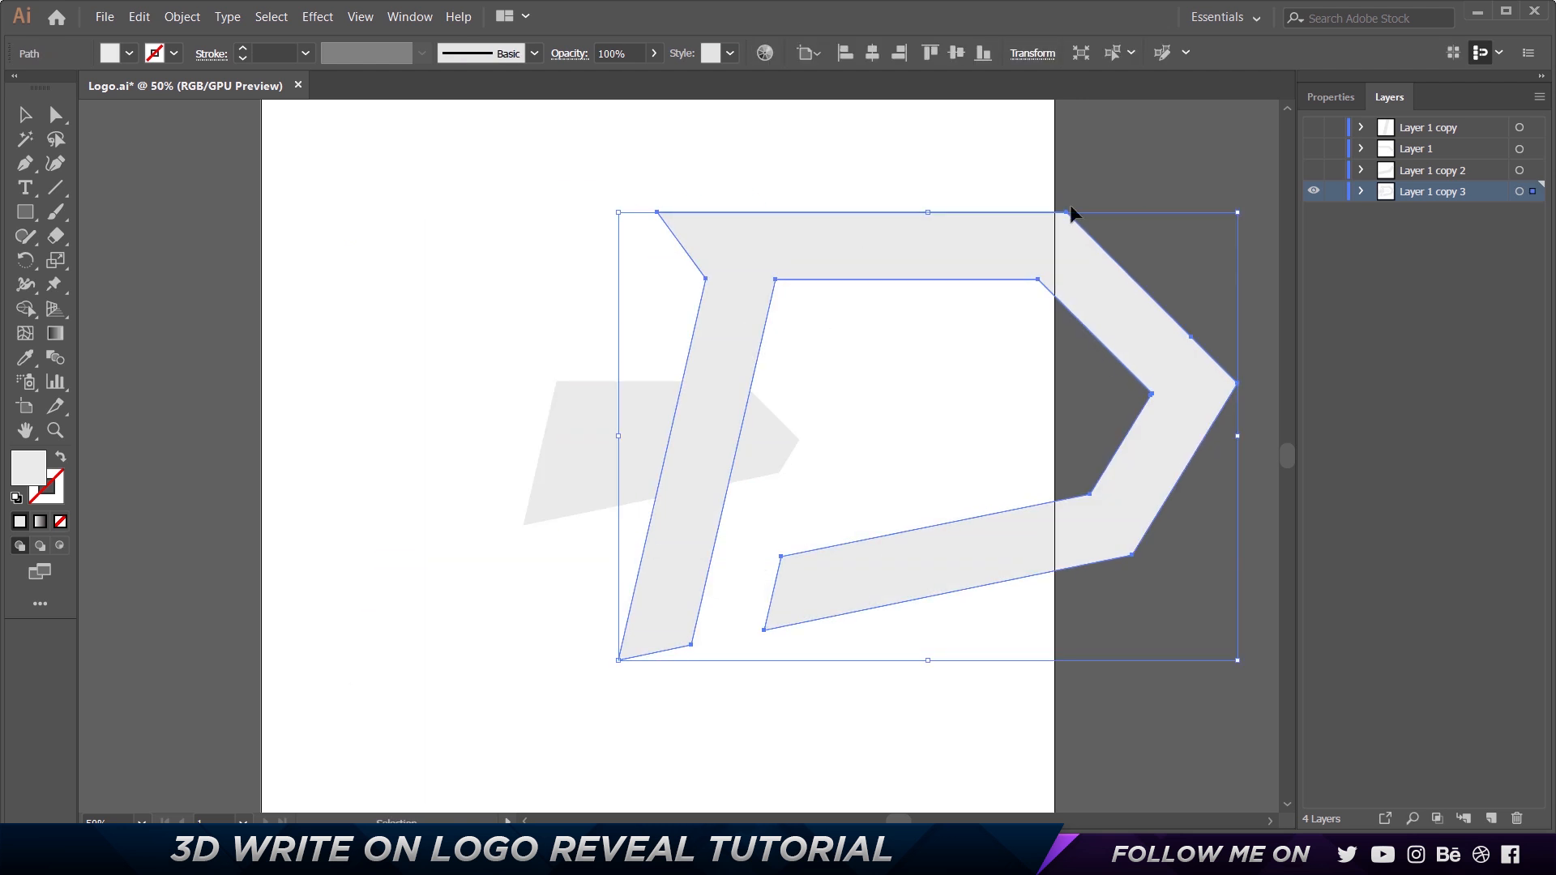
{"action": "key", "text": "ctrl+z"}
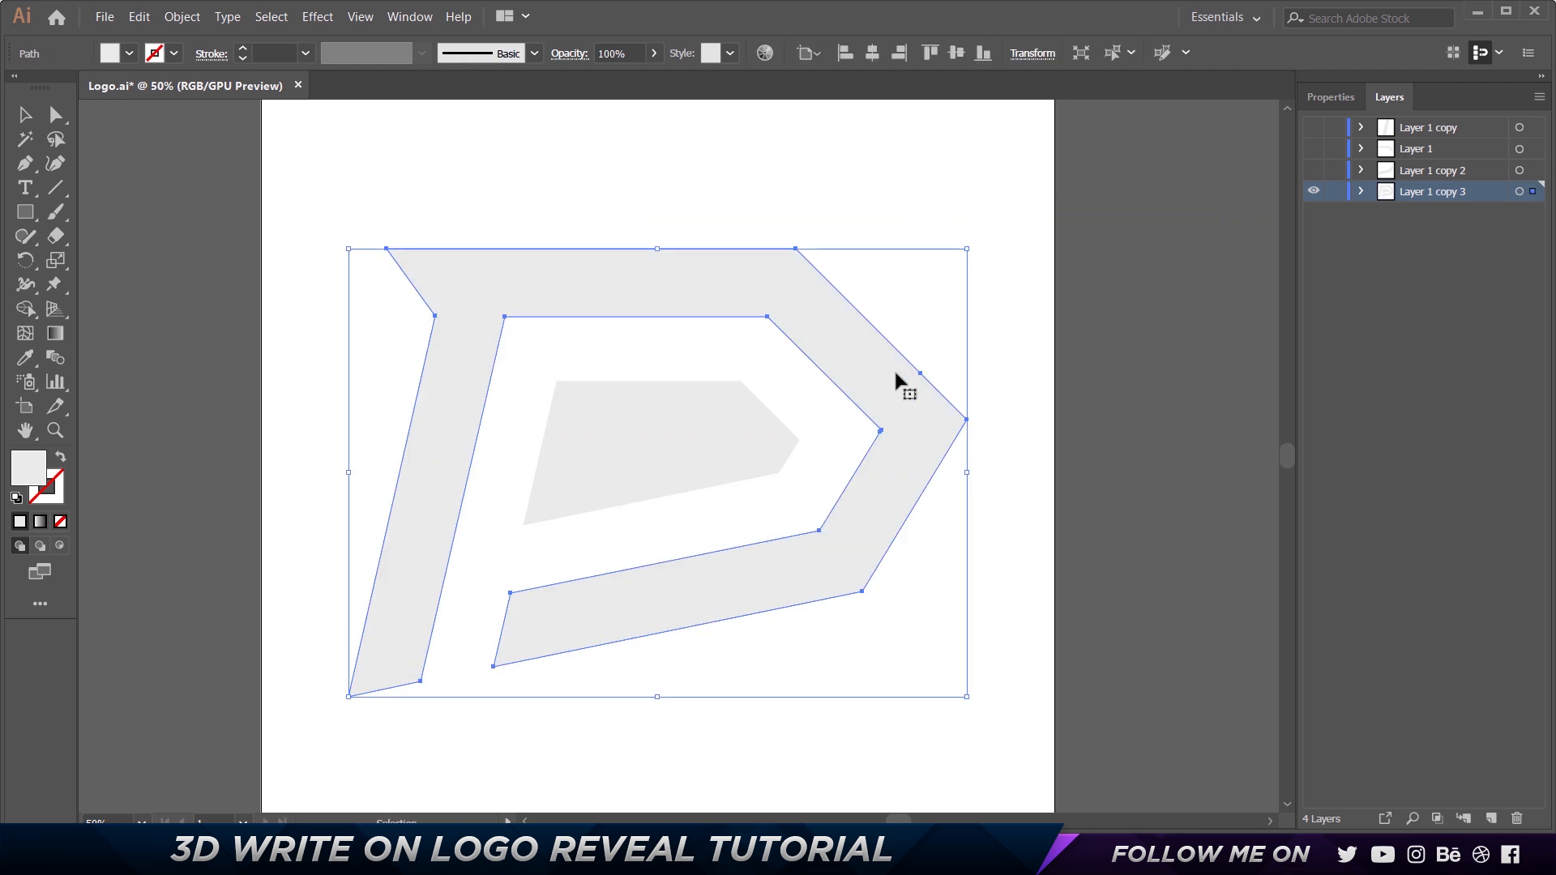
Delete the four anchor points of the outer P shape's lower arm with the Delete Anchor Point tool.
{"action": "left_click", "coordinate": [879, 177]}
{"action": "left_click", "coordinate": [616, 590]}
{"action": "key", "text": "p"}
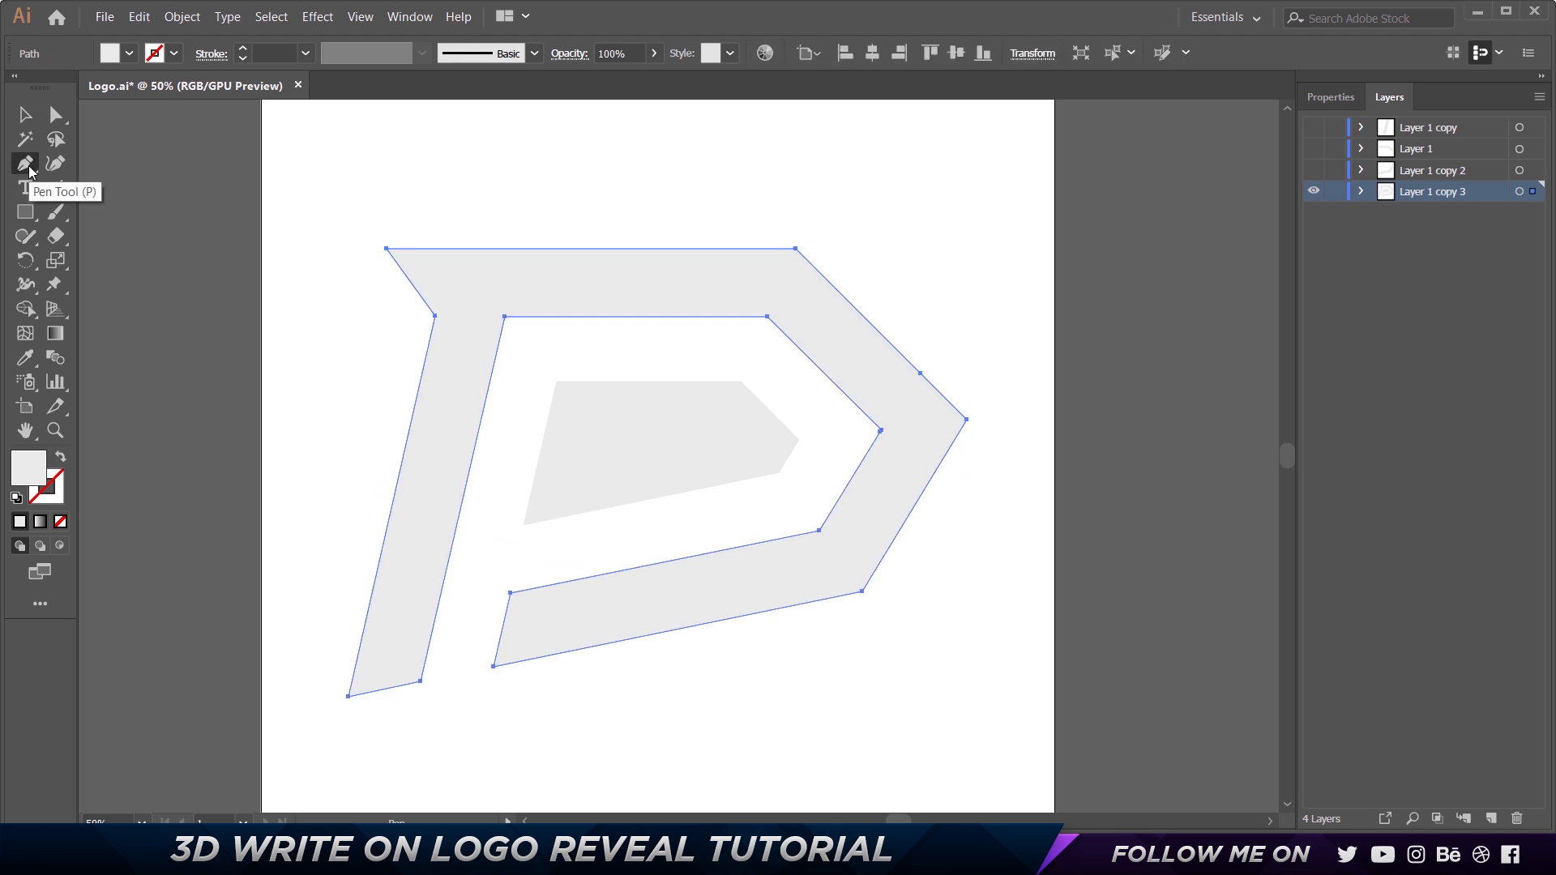
{"action": "key", "text": "minus"}
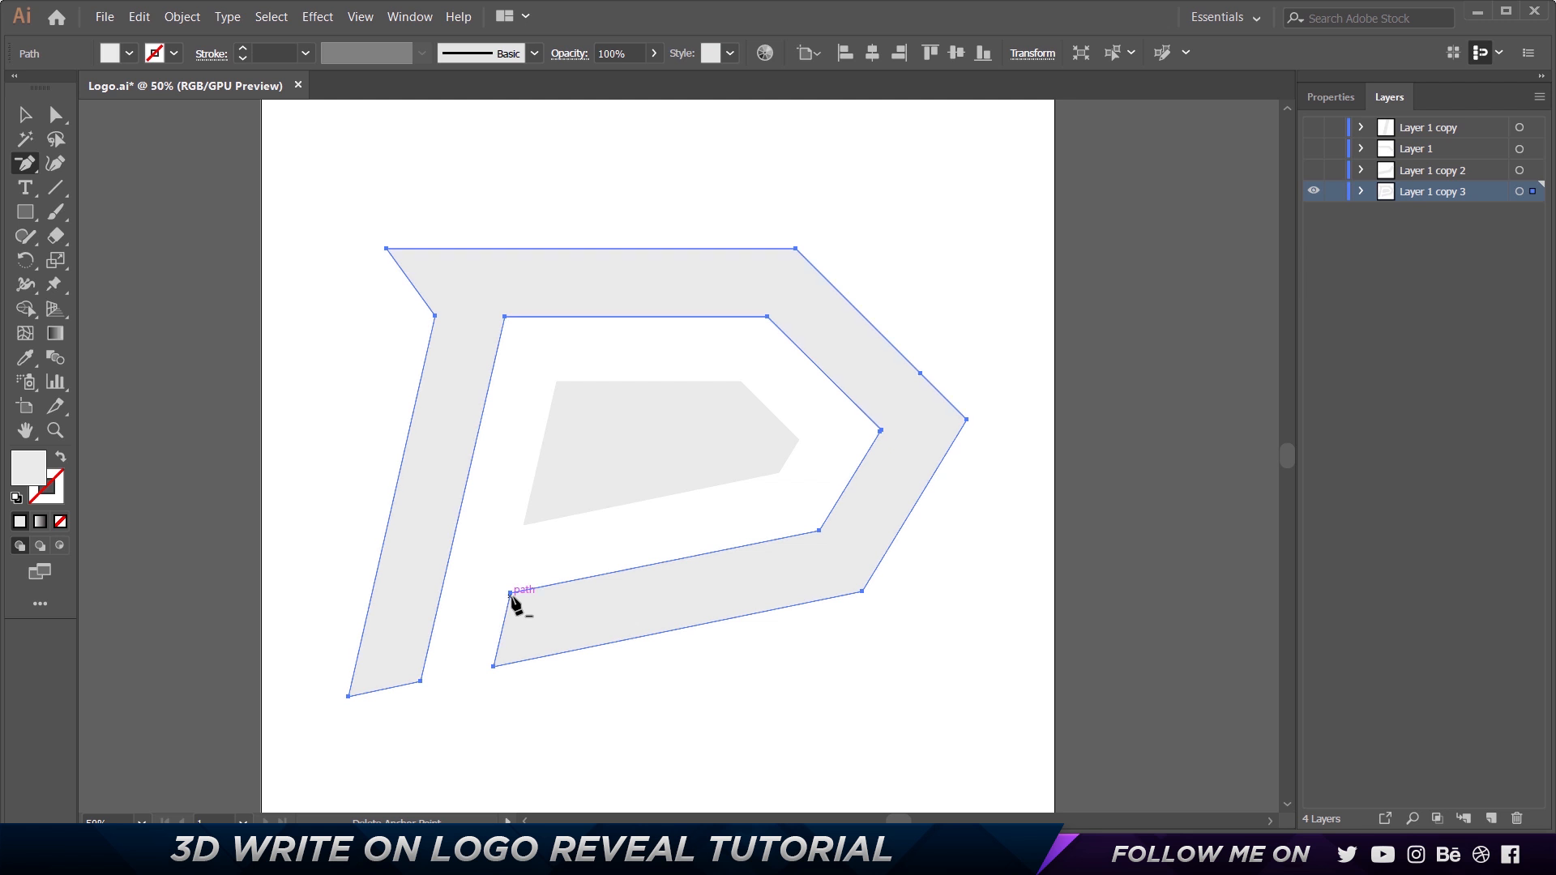
{"action": "left_click", "coordinate": [510, 593]}
{"action": "left_click", "coordinate": [494, 668]}
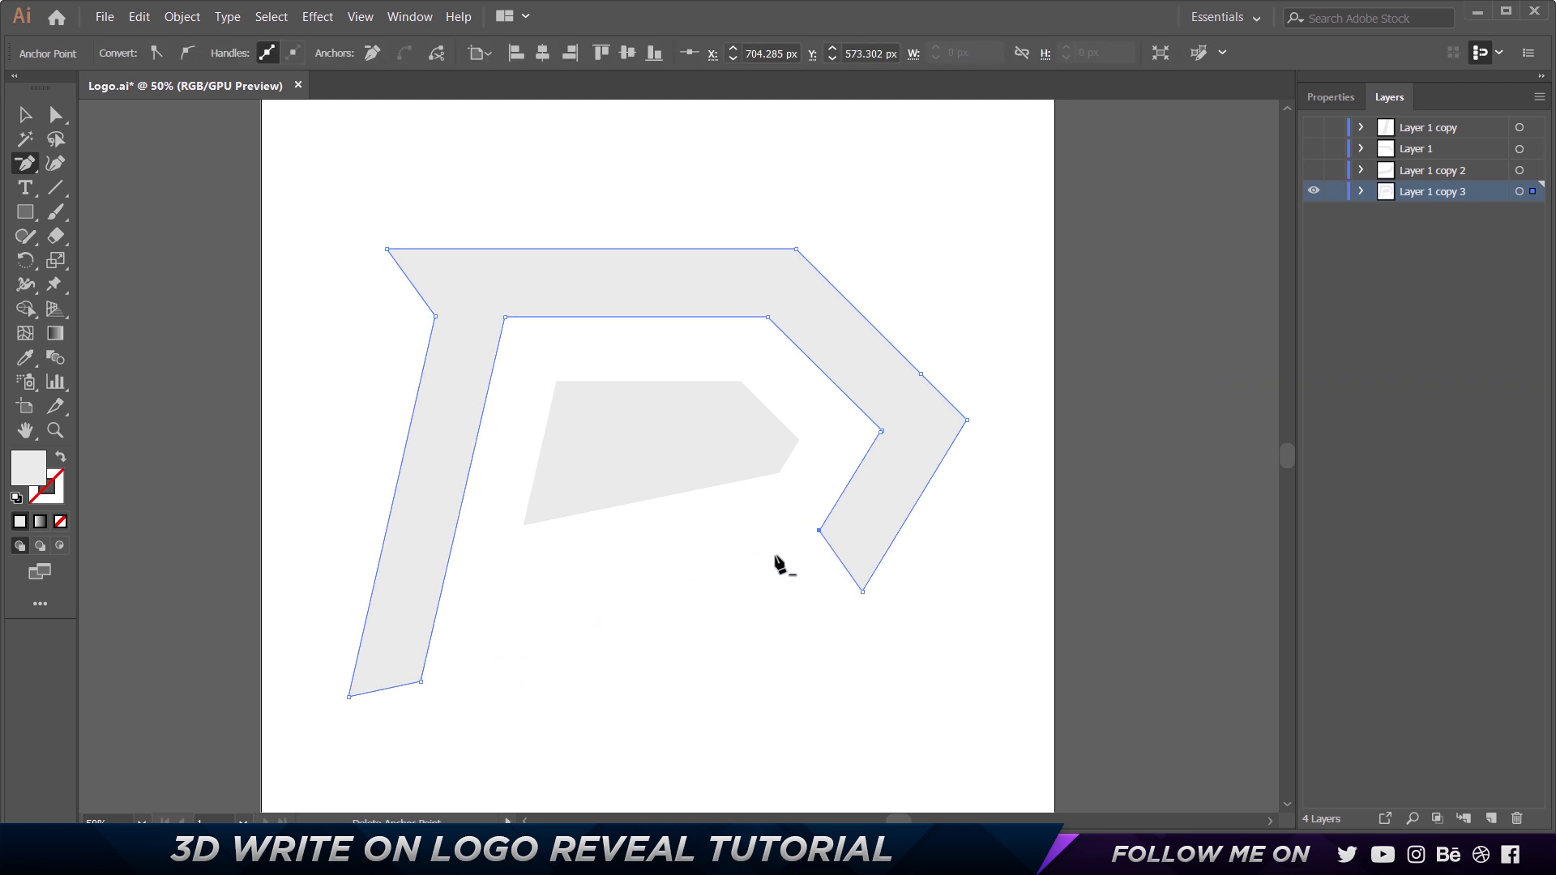
{"action": "left_click", "coordinate": [820, 532]}
{"action": "left_click", "coordinate": [863, 592]}
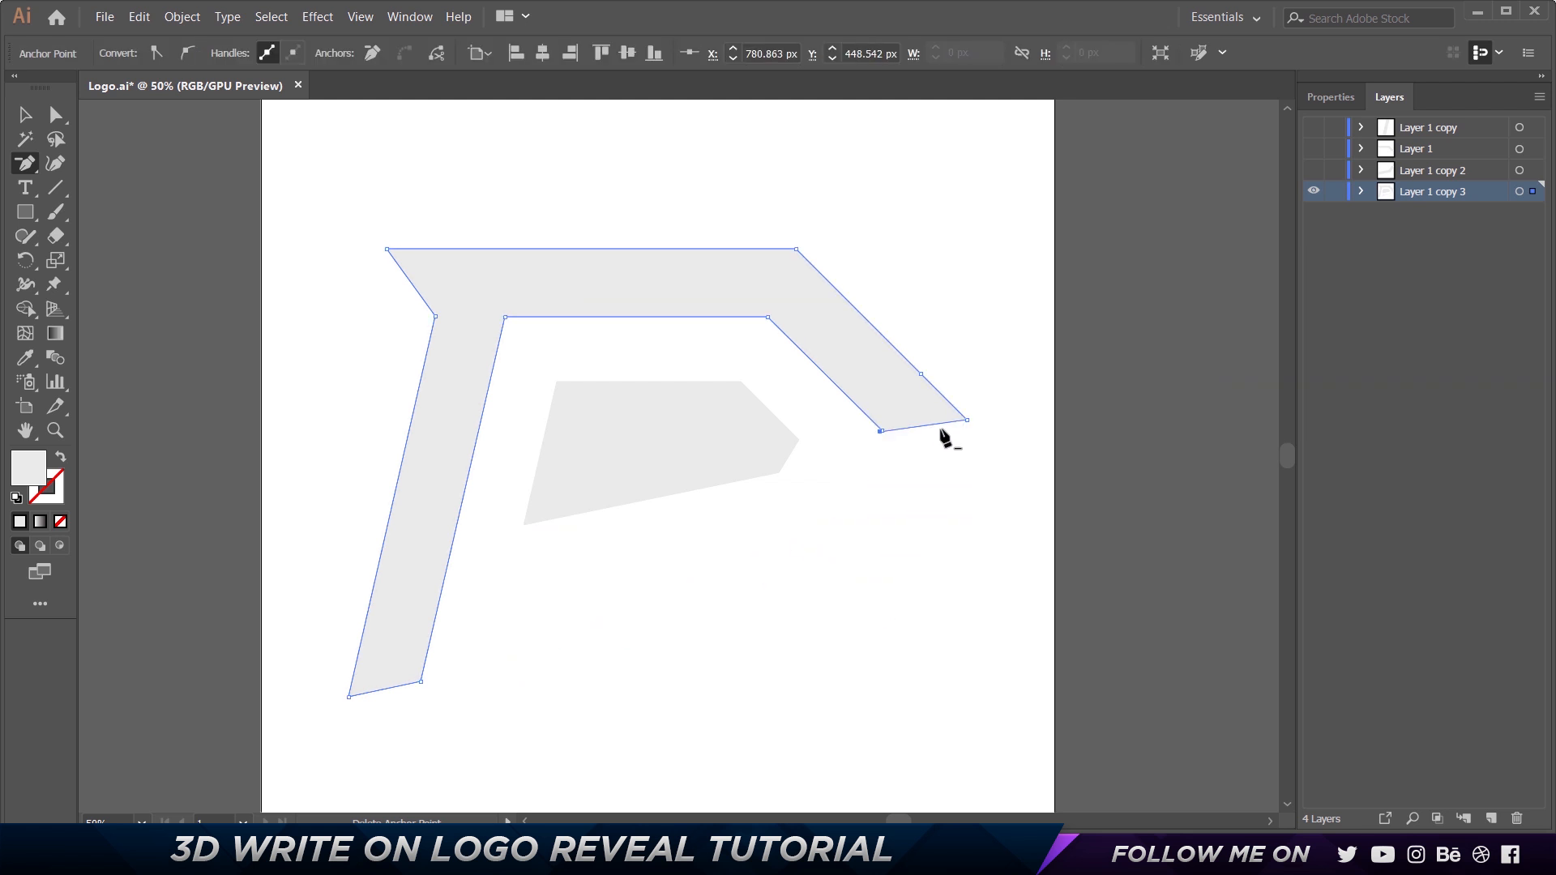
{"action": "left_click", "coordinate": [967, 423]}
{"action": "key", "text": "Return"}
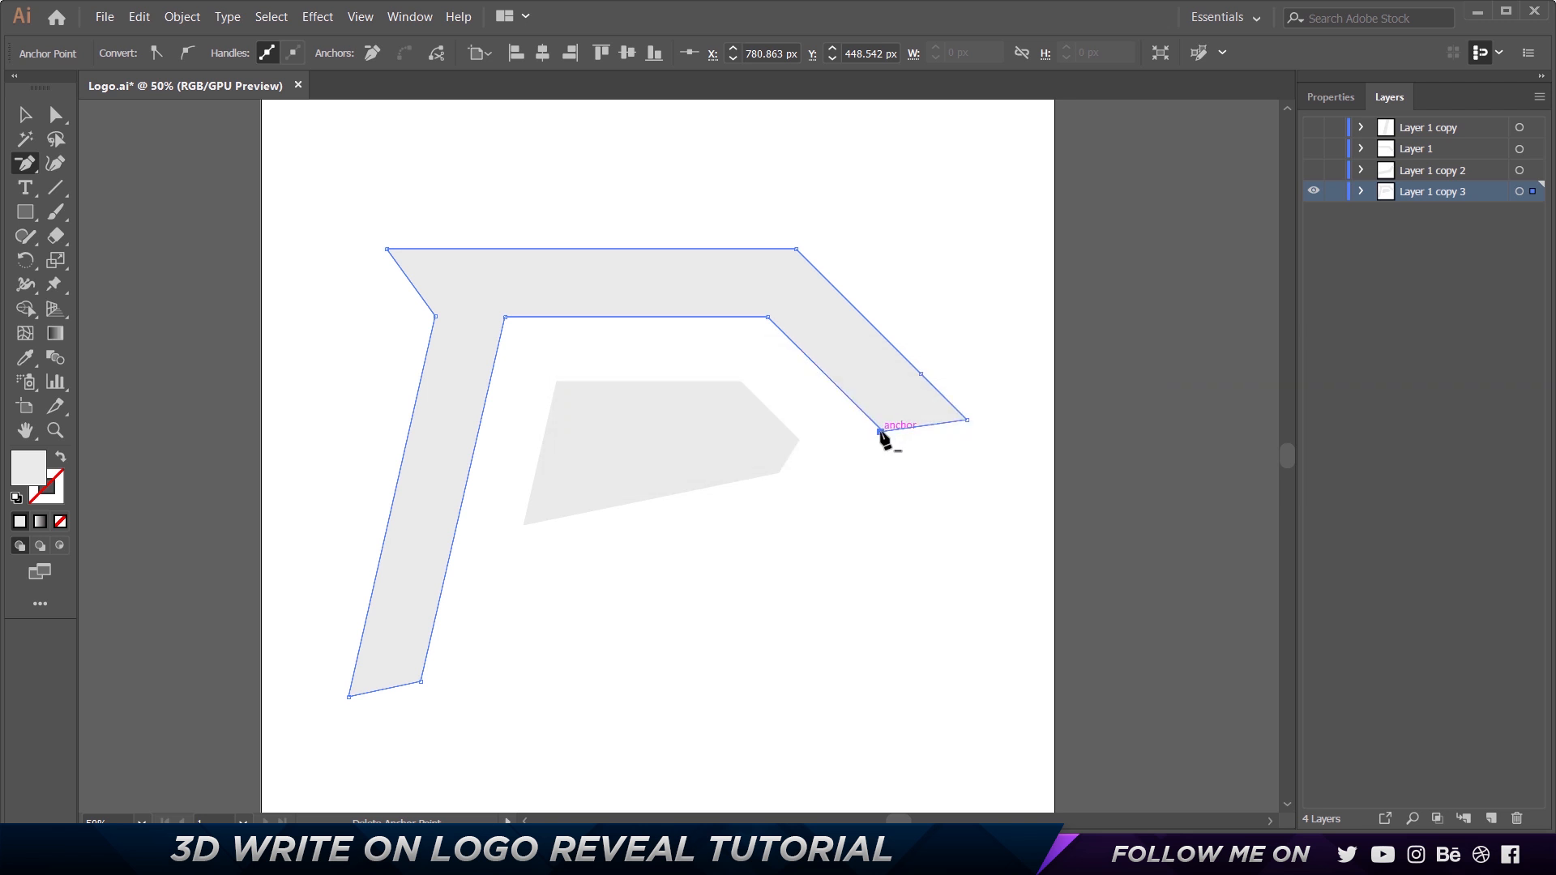
Delete the anchor points of the outer shape's diagonal and top bar so that only the slanted stem remains.
{"action": "left_click", "coordinate": [881, 431]}
{"action": "left_click", "coordinate": [968, 421]}
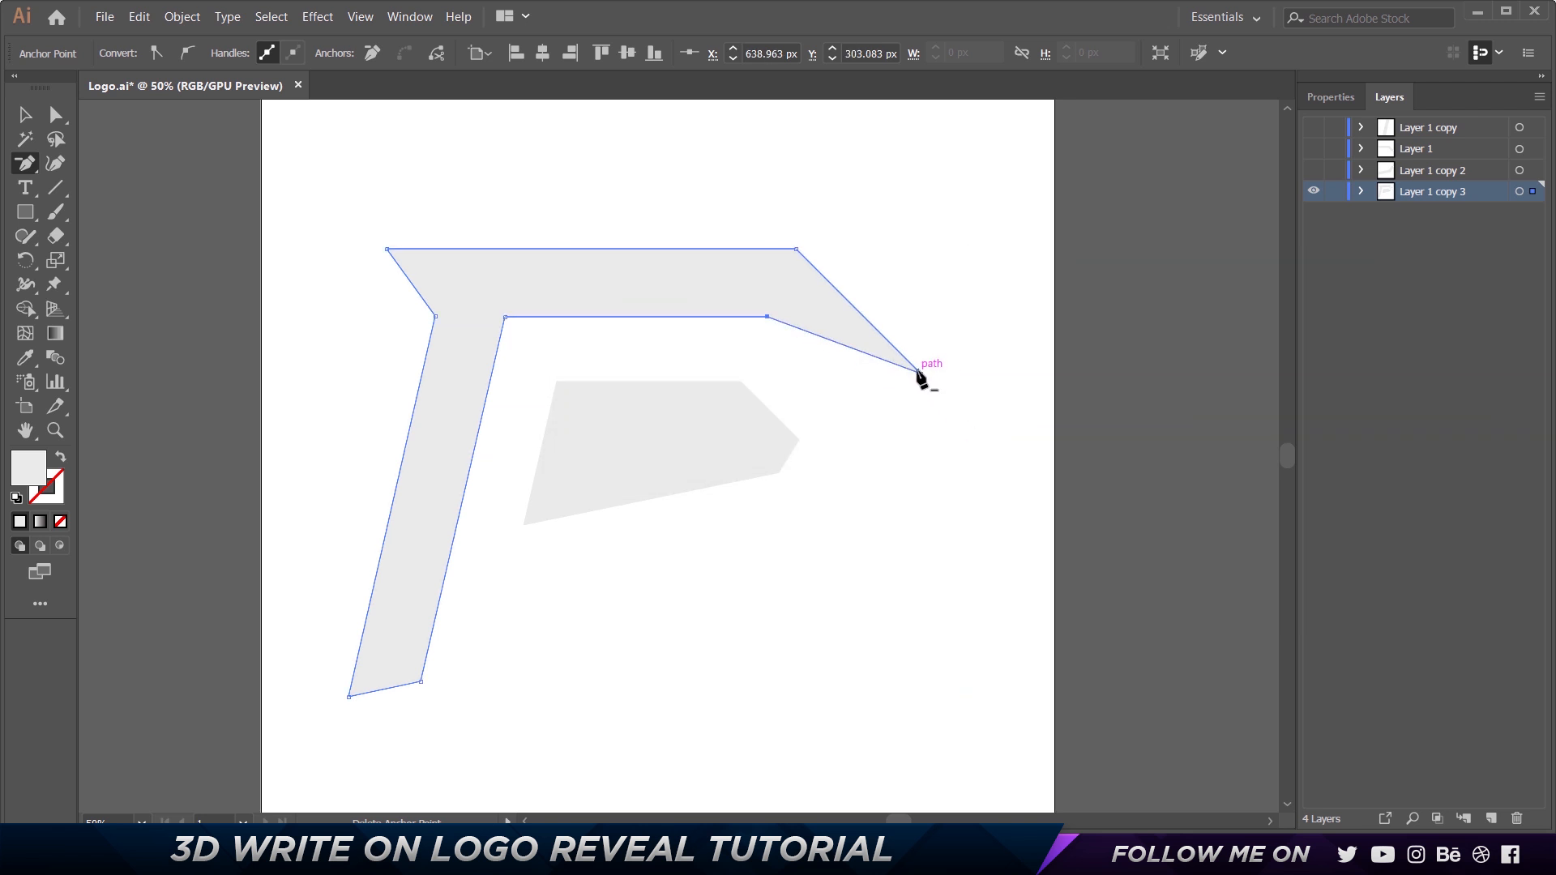
{"action": "left_click", "coordinate": [921, 374]}
{"action": "left_click", "coordinate": [768, 317]}
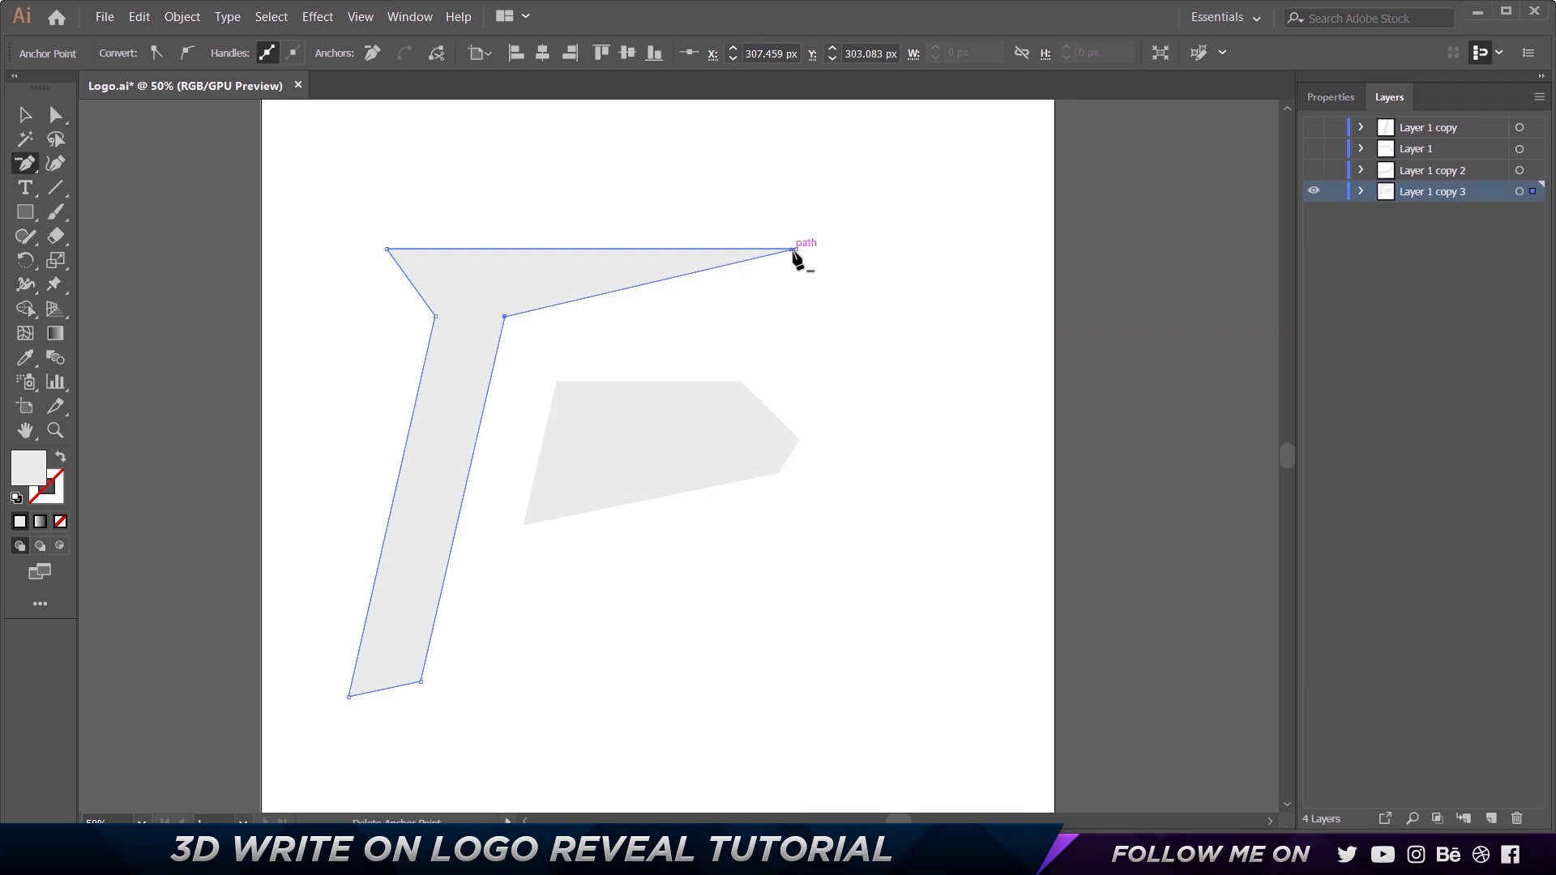
{"action": "left_click", "coordinate": [795, 251]}
{"action": "key", "text": "Return"}
{"action": "left_click", "coordinate": [796, 250]}
{"action": "left_click", "coordinate": [392, 251]}
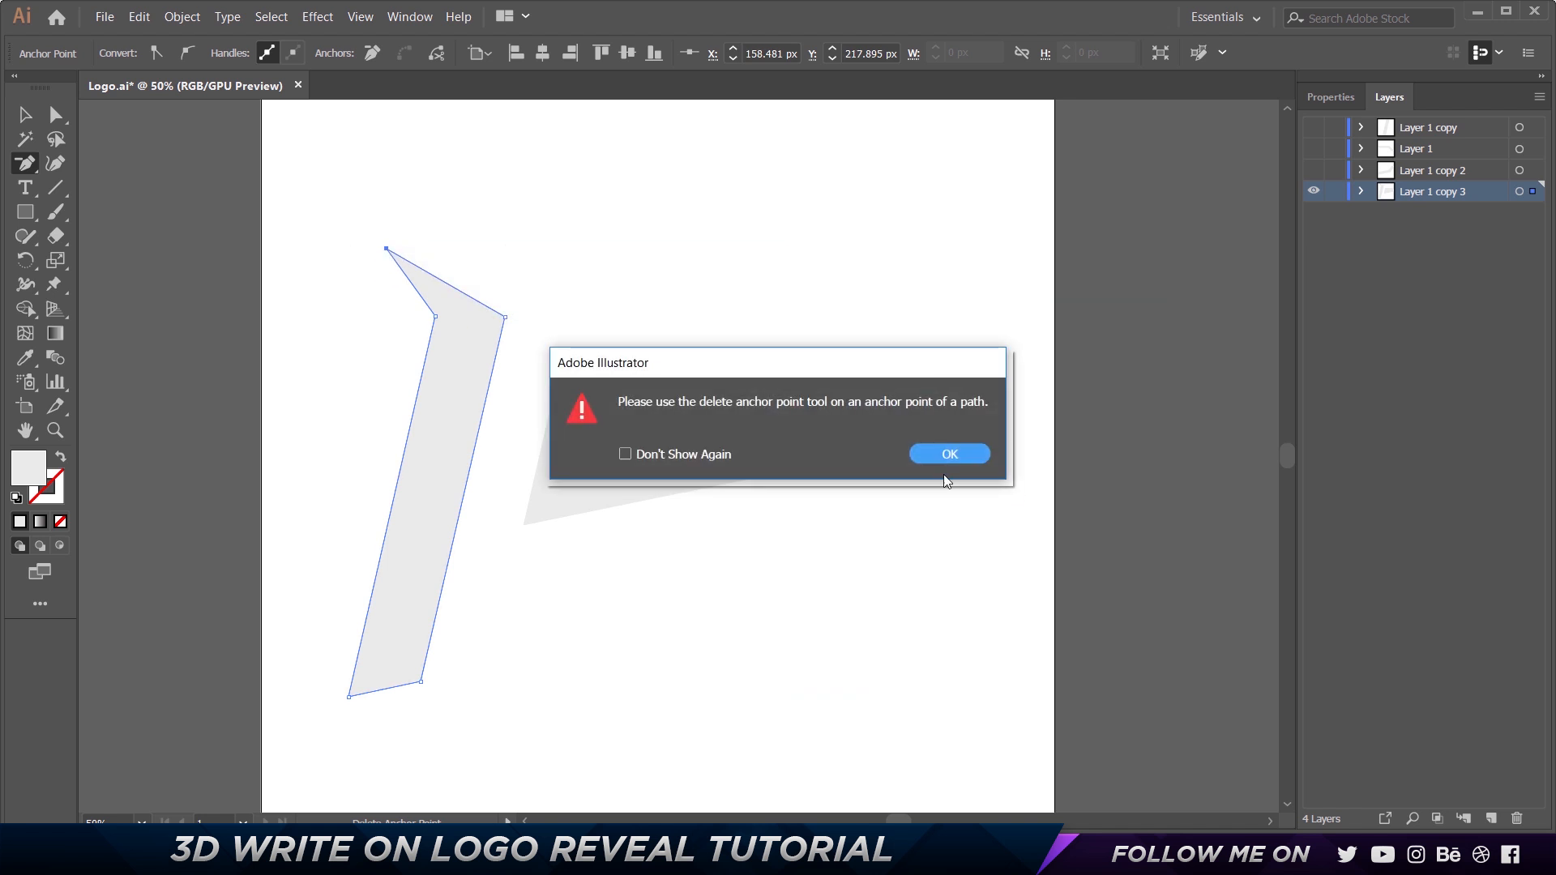
{"action": "left_click", "coordinate": [963, 461]}
{"action": "left_click", "coordinate": [387, 249]}
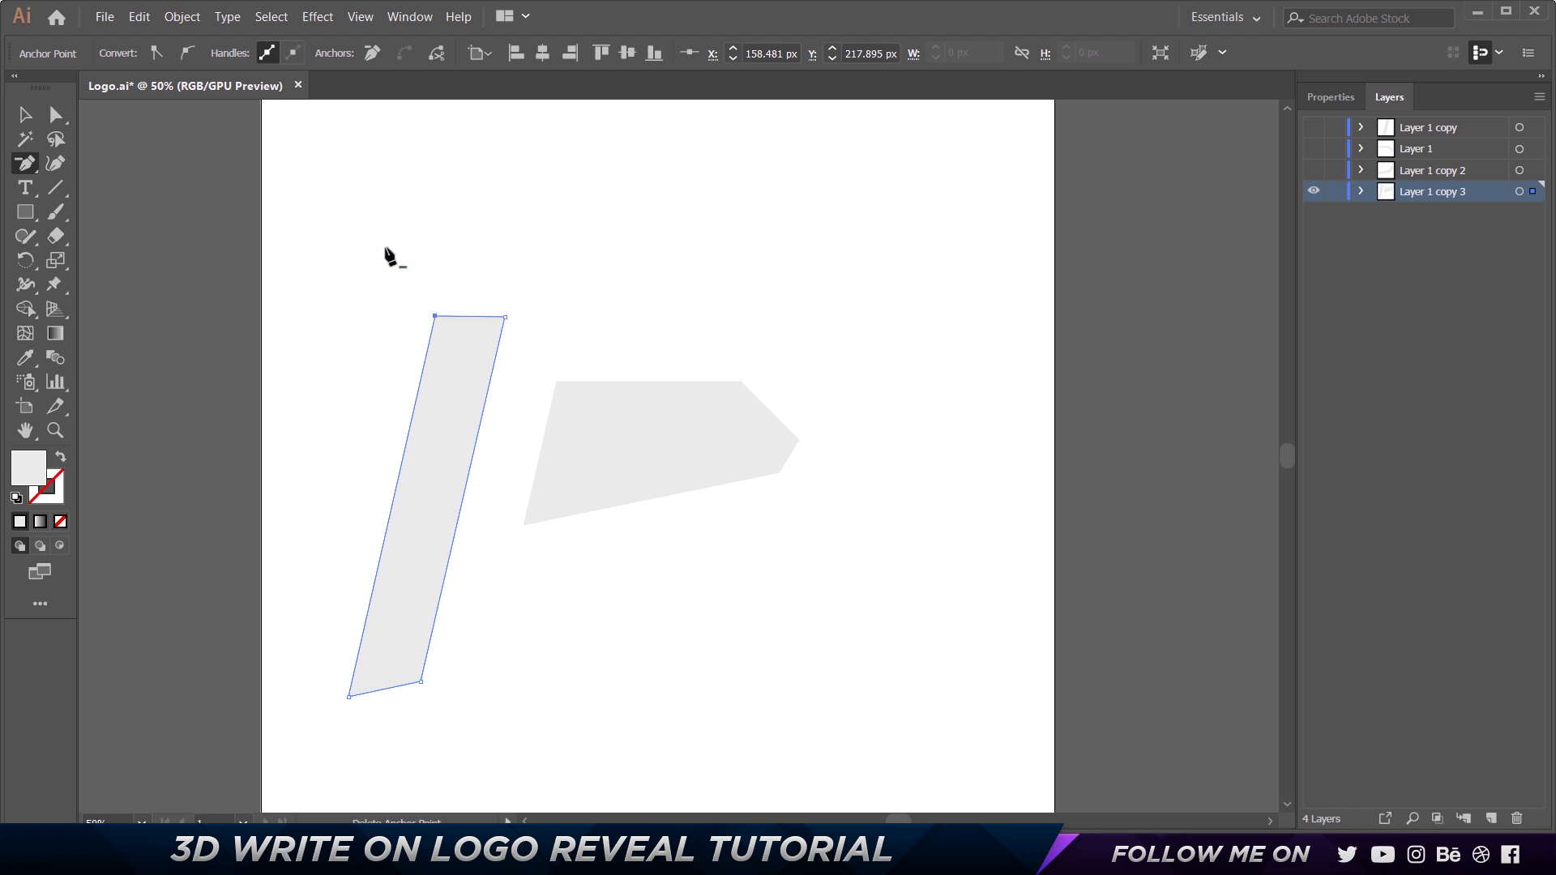
Try moving the isolated slanted stem and undo the move.
{"action": "key", "text": "v"}
{"action": "left_click", "coordinate": [570, 272]}
{"action": "left_click_drag", "start_coordinate": [477, 366], "coordinate": [603, 331]}
{"action": "key", "text": "ctrl+z"}
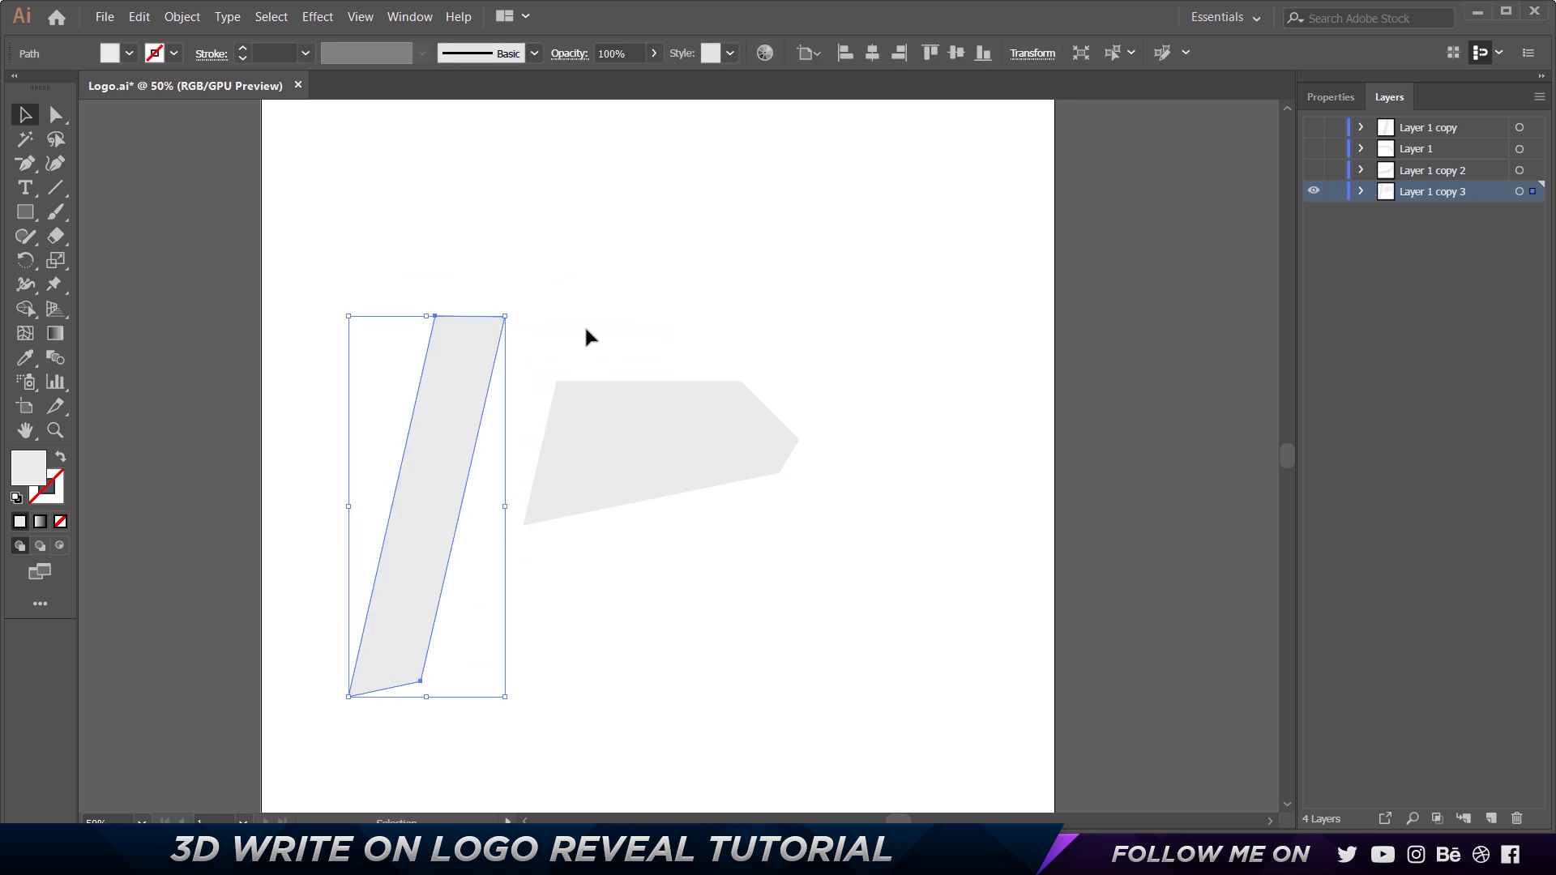
Briefly show only Layer 1 for comparison, return to Layer 1 copy 3, and restore its complete logo.
{"action": "left_click", "coordinate": [1314, 150]}
{"action": "left_click", "coordinate": [1314, 192]}
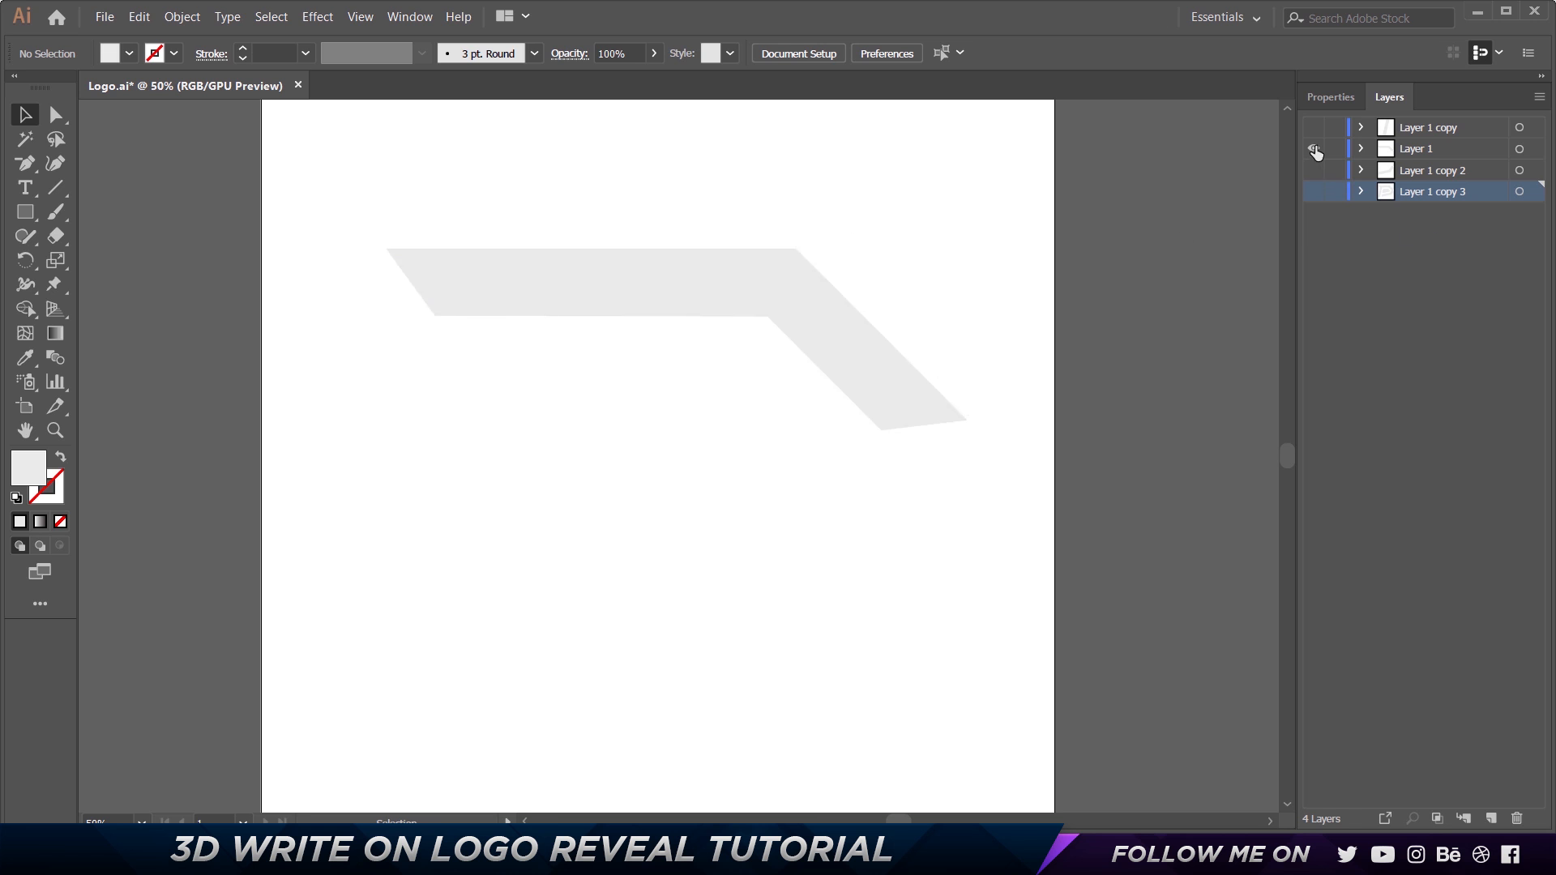
{"action": "left_click", "coordinate": [1314, 149]}
{"action": "left_click", "coordinate": [1314, 192]}
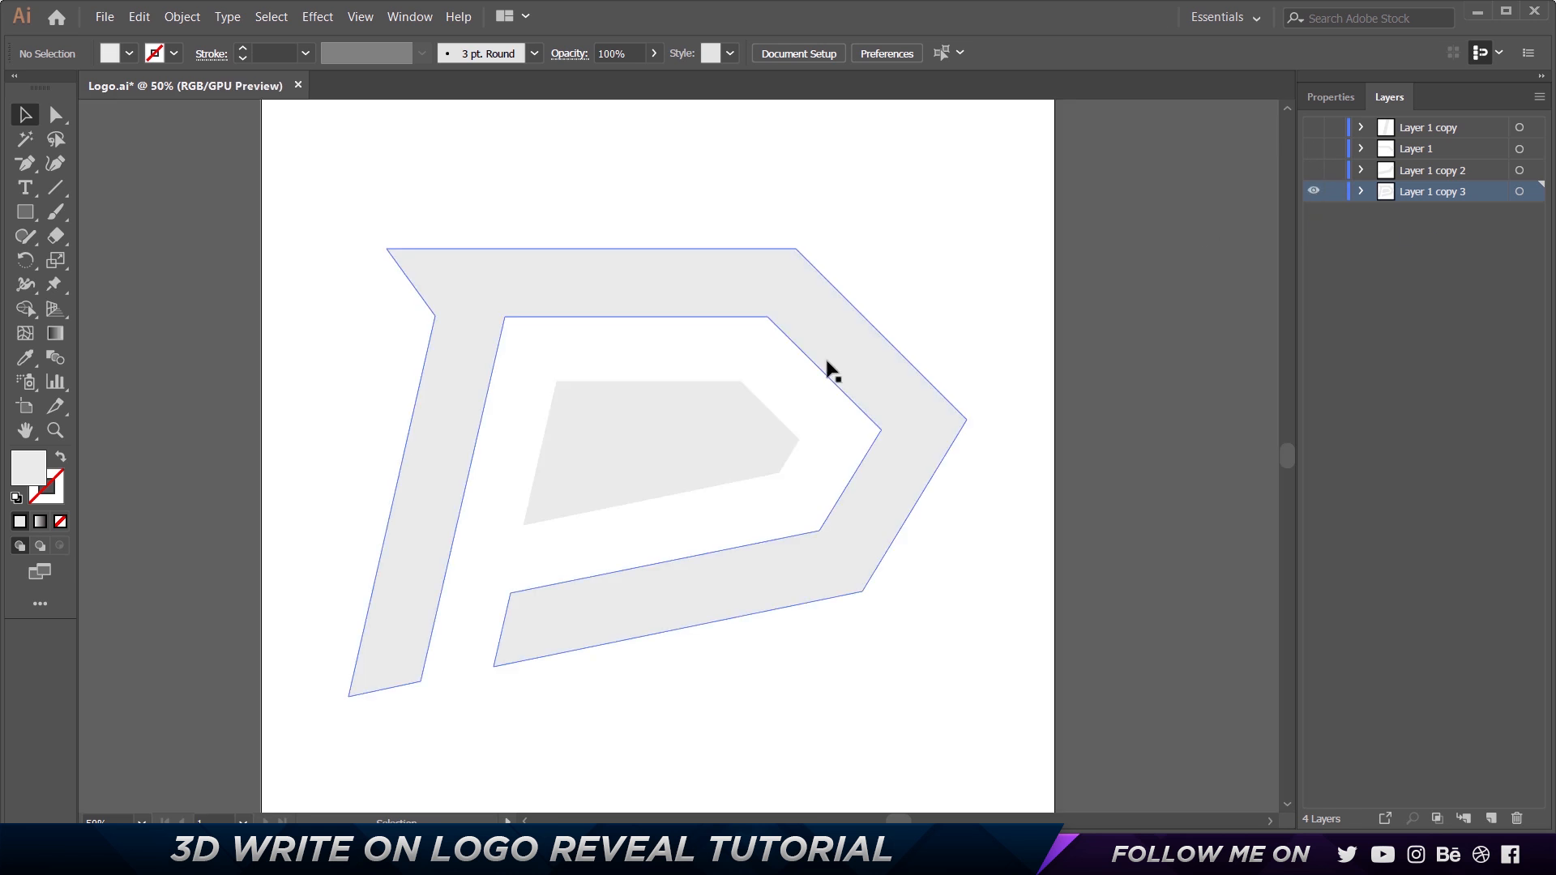
On Layer 1 copy 3, remove the outer P shape's lower arm by deleting its four anchor points with the Pen tool.
{"action": "left_click", "coordinate": [868, 538]}
{"action": "key", "text": "p"}
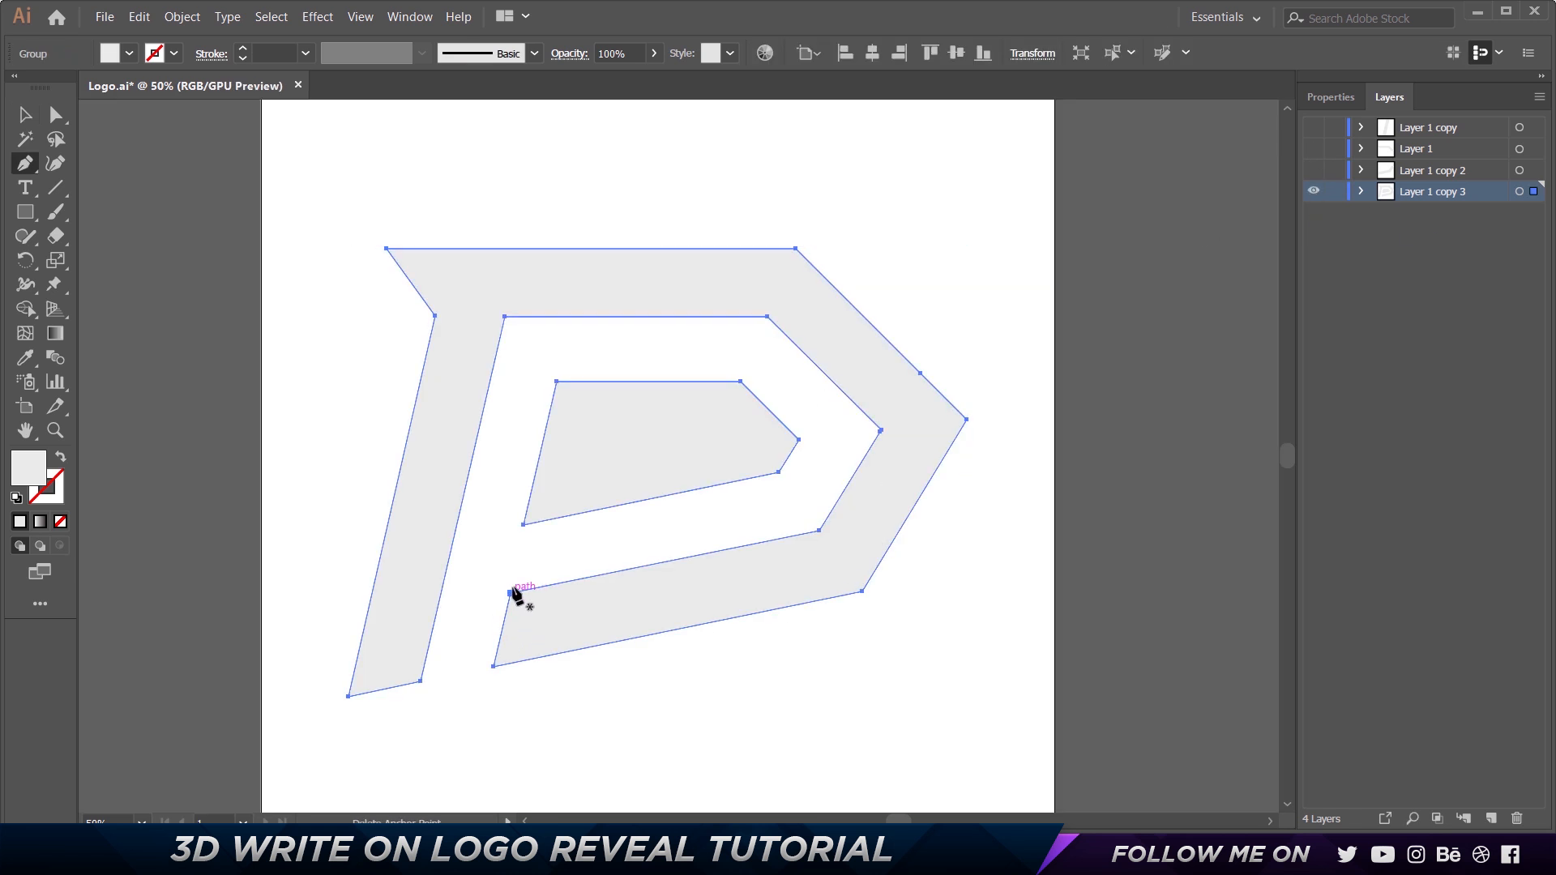
{"action": "left_click", "coordinate": [512, 586]}
{"action": "left_click", "coordinate": [513, 589]}
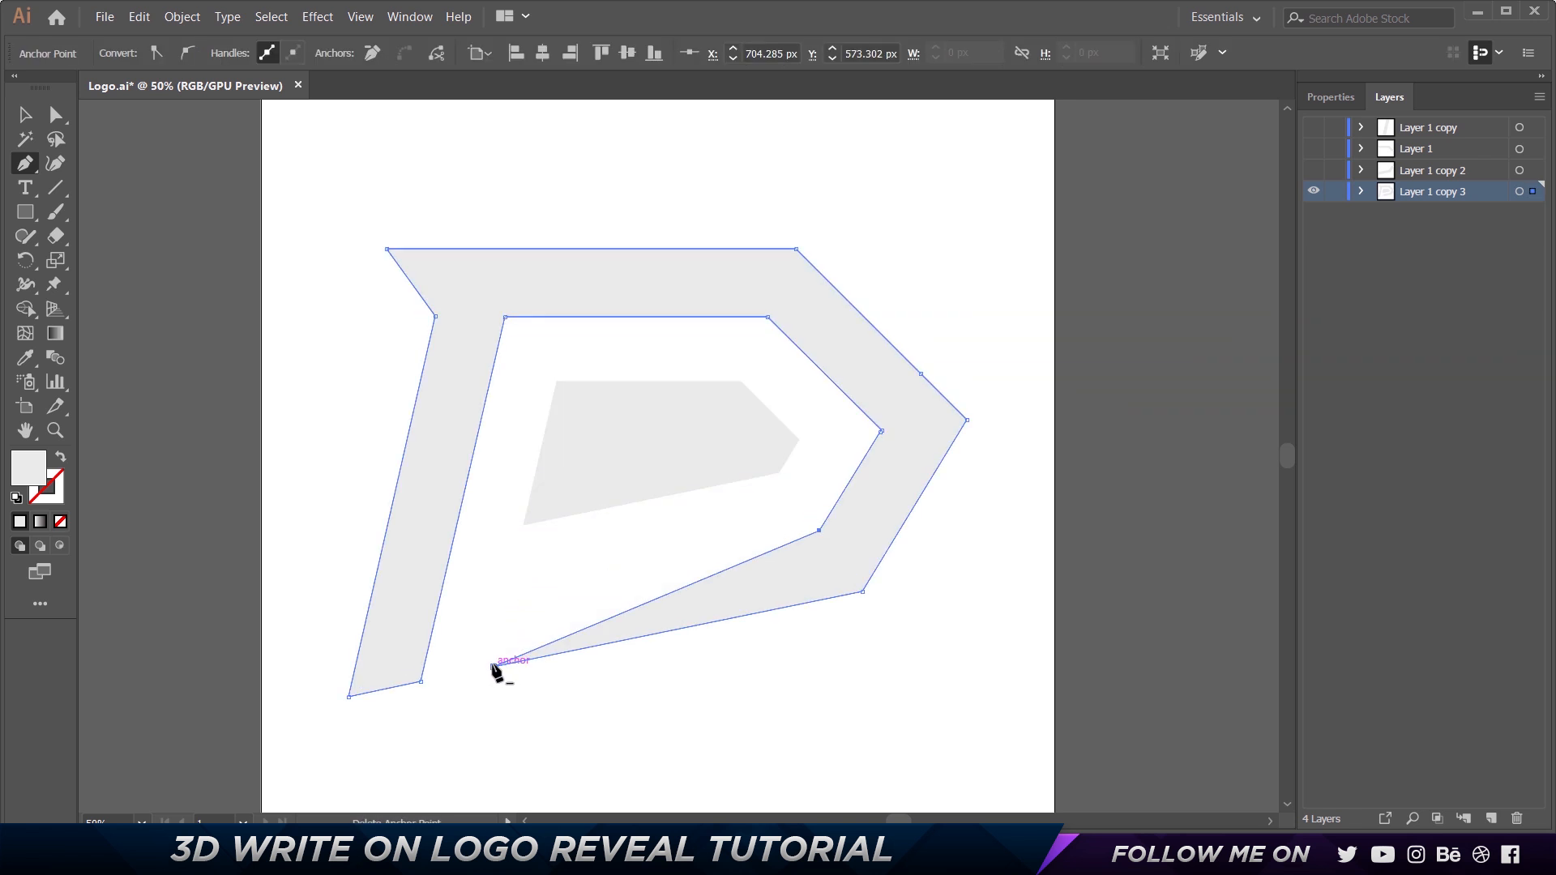
{"action": "left_click", "coordinate": [494, 667]}
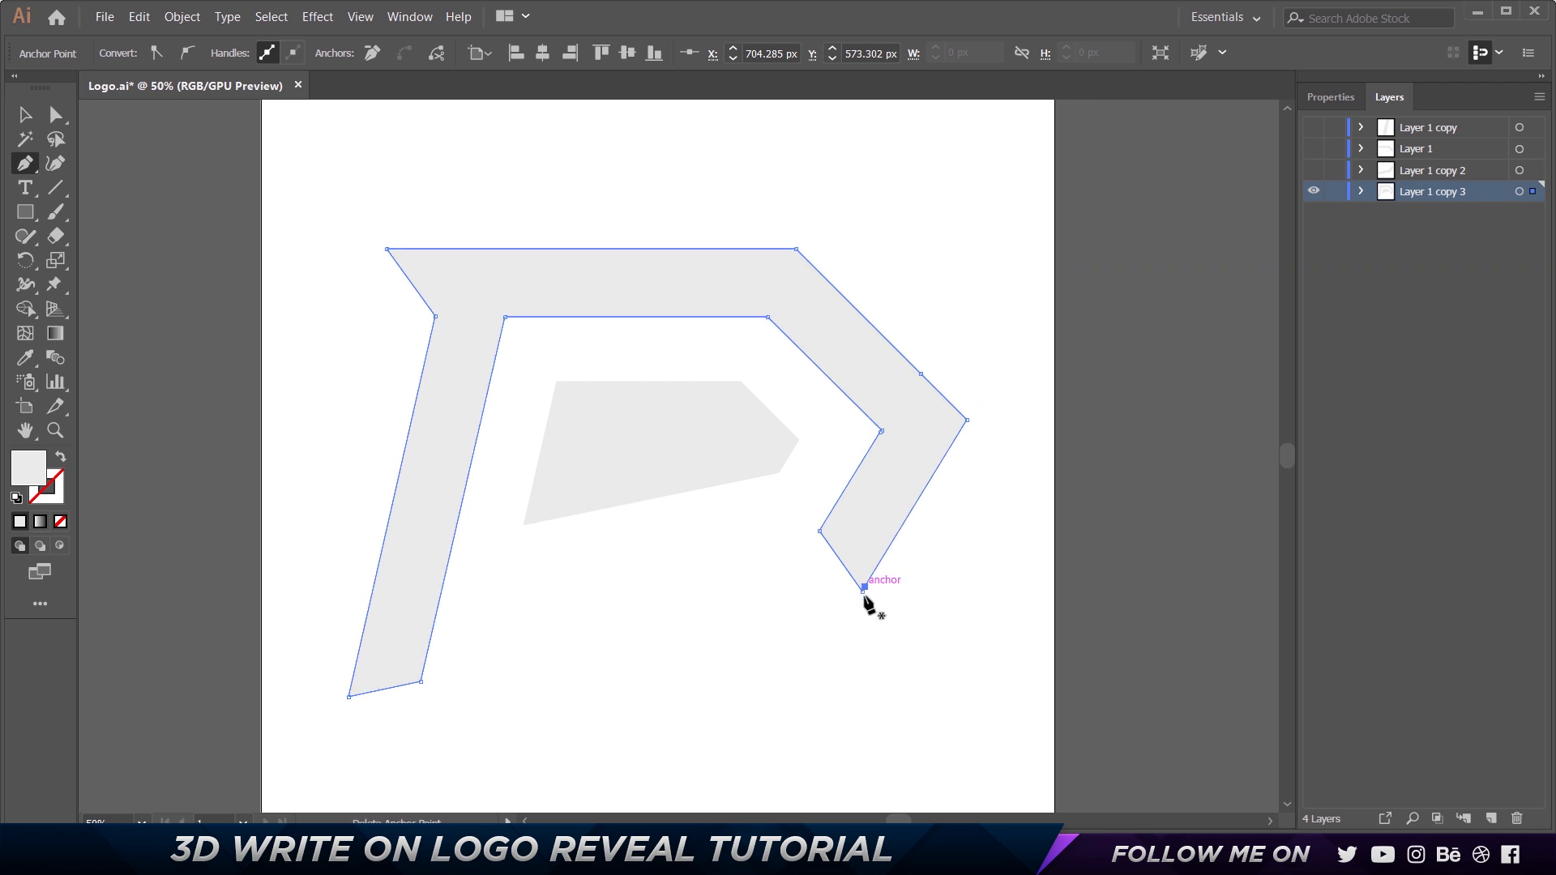
{"action": "left_click", "coordinate": [863, 592]}
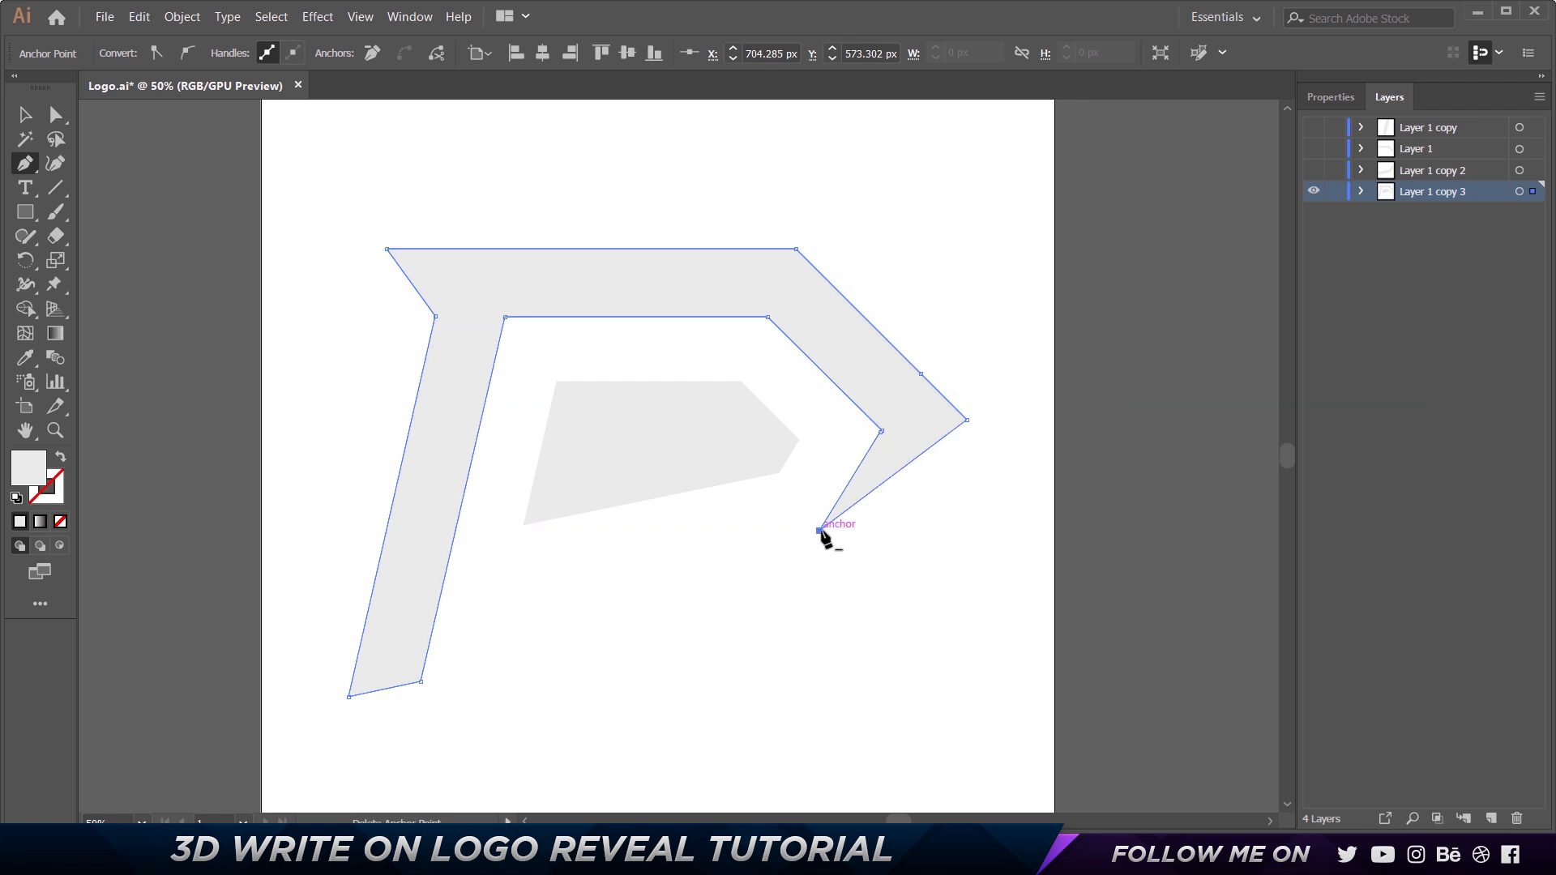
{"action": "left_click", "coordinate": [820, 530]}
Delete the slanted stem's three anchor points so that only the outer shape's top bar and upper diagonal remain.
{"action": "left_click", "coordinate": [421, 682]}
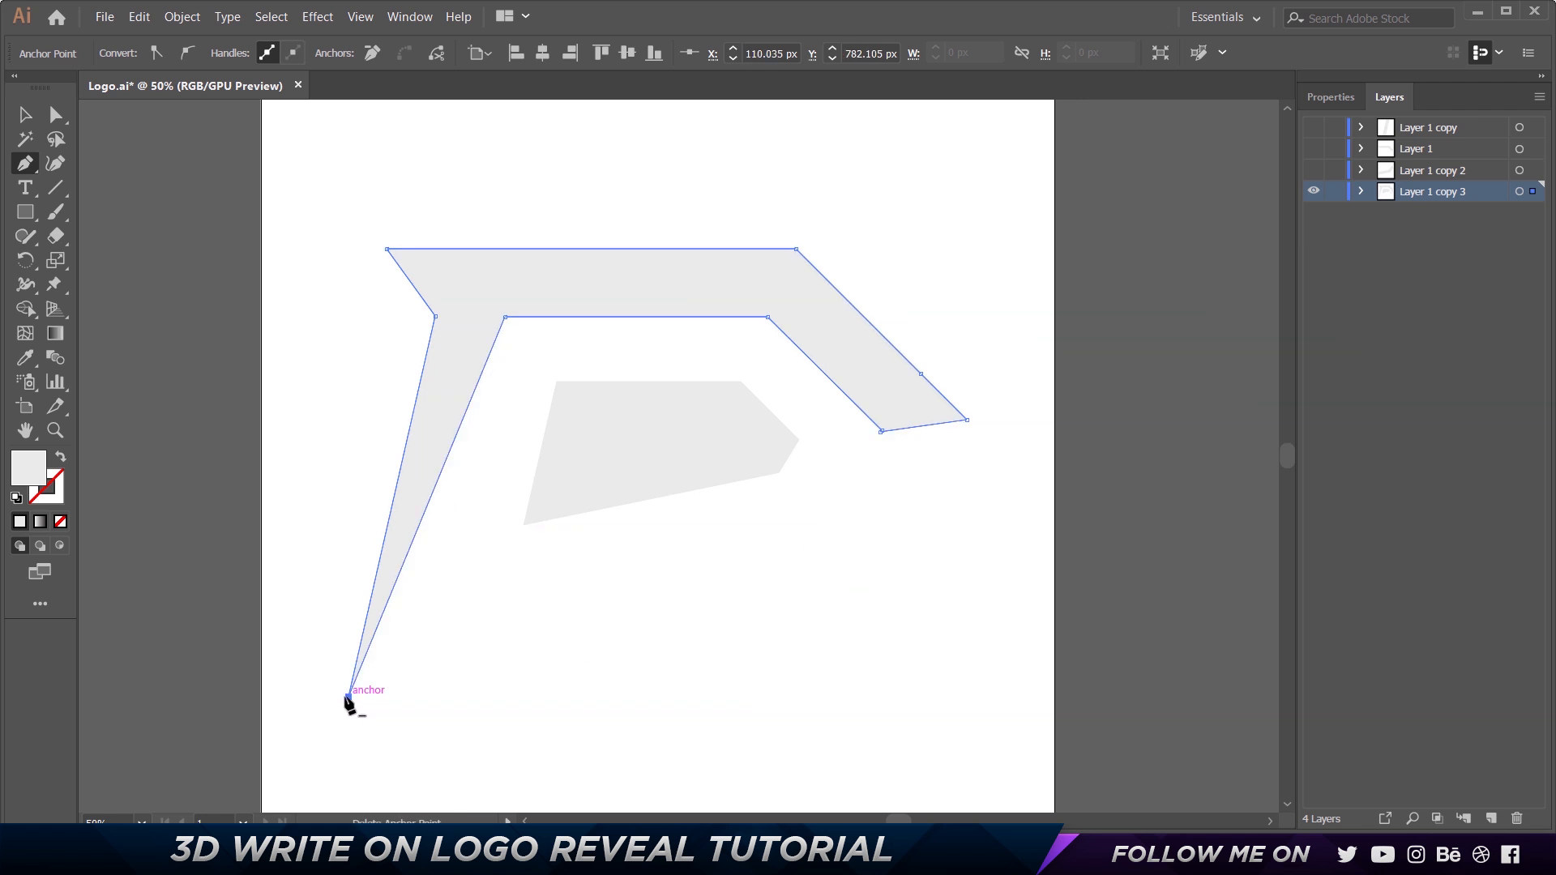
{"action": "left_click", "coordinate": [348, 696]}
{"action": "left_click", "coordinate": [506, 317]}
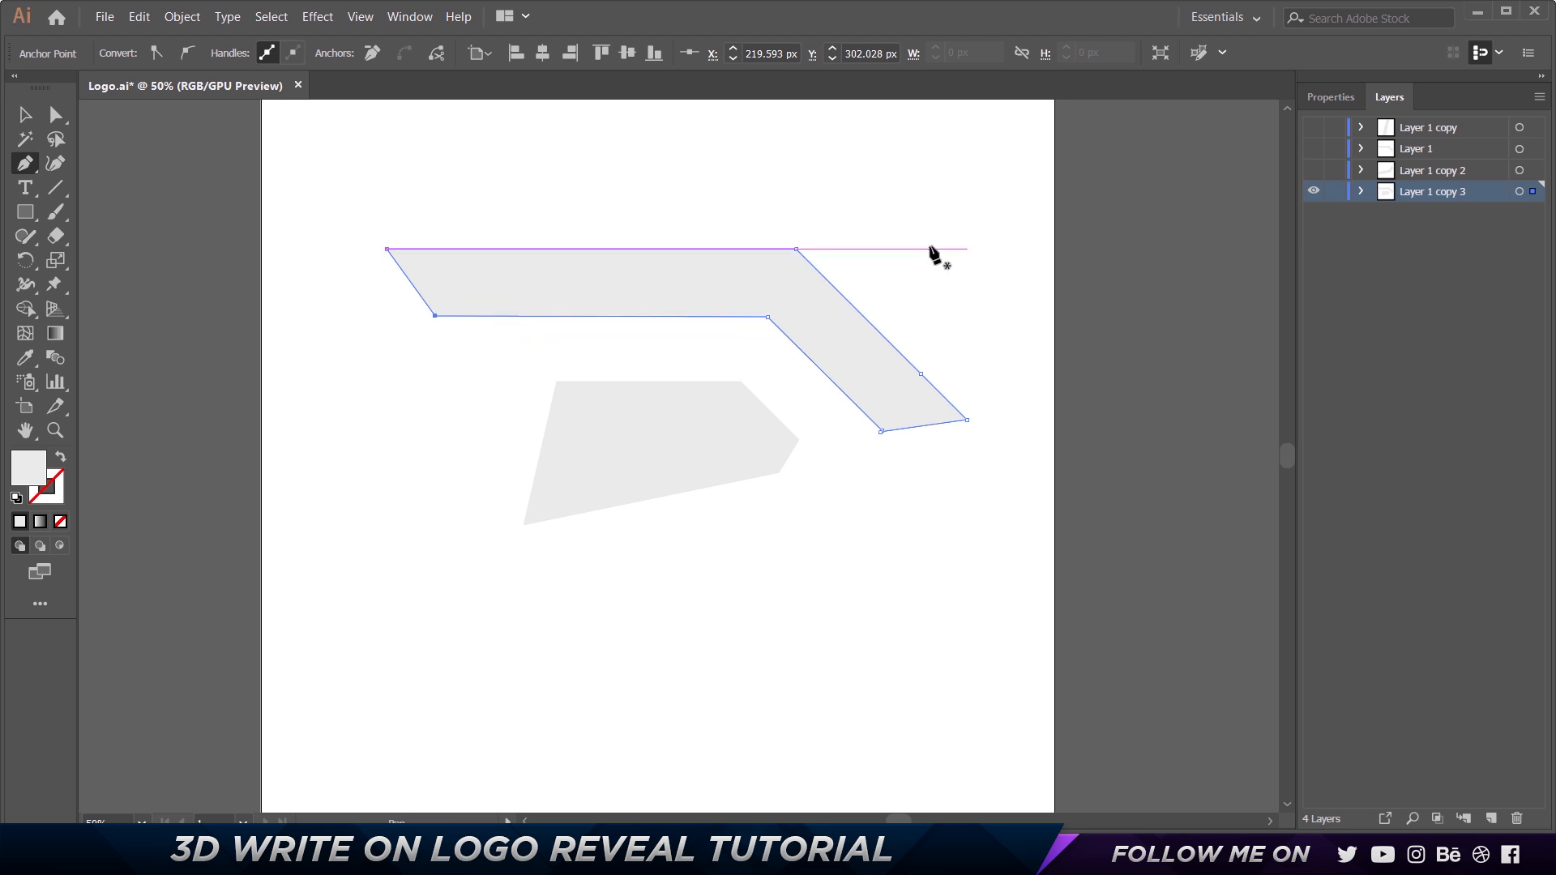
Try moving the remaining group and ungroup the top bar piece from the inner polygon.
{"action": "key", "text": "v"}
{"action": "left_click_drag", "start_coordinate": [664, 297], "coordinate": [538, 268]}
{"action": "left_click_drag", "start_coordinate": [791, 304], "coordinate": [916, 332]}
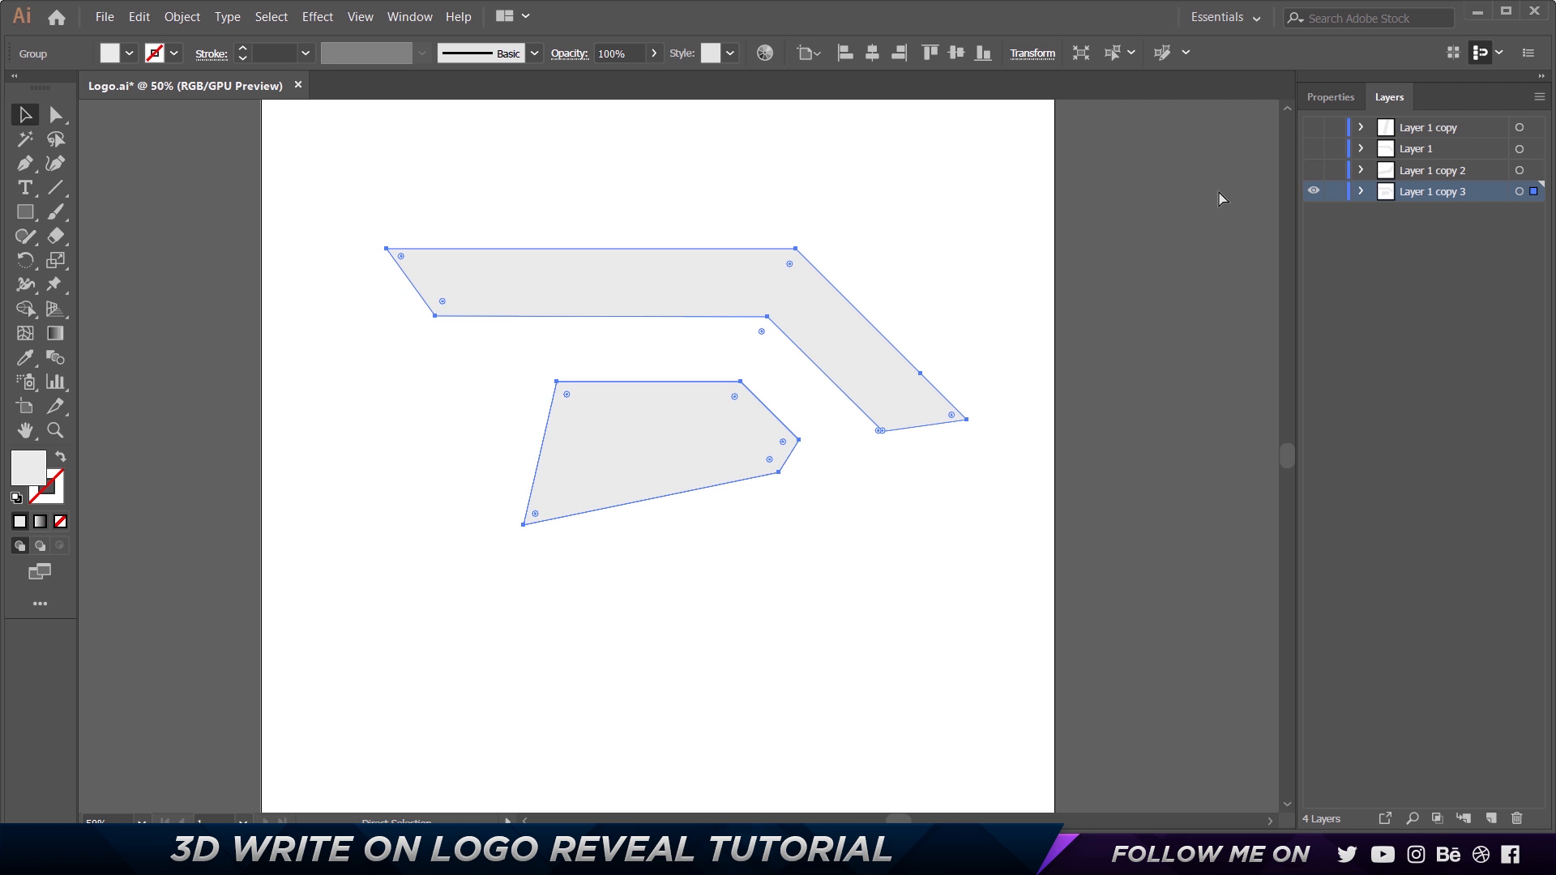
{"action": "left_click", "coordinate": [697, 226]}
{"action": "left_click", "coordinate": [681, 275]}
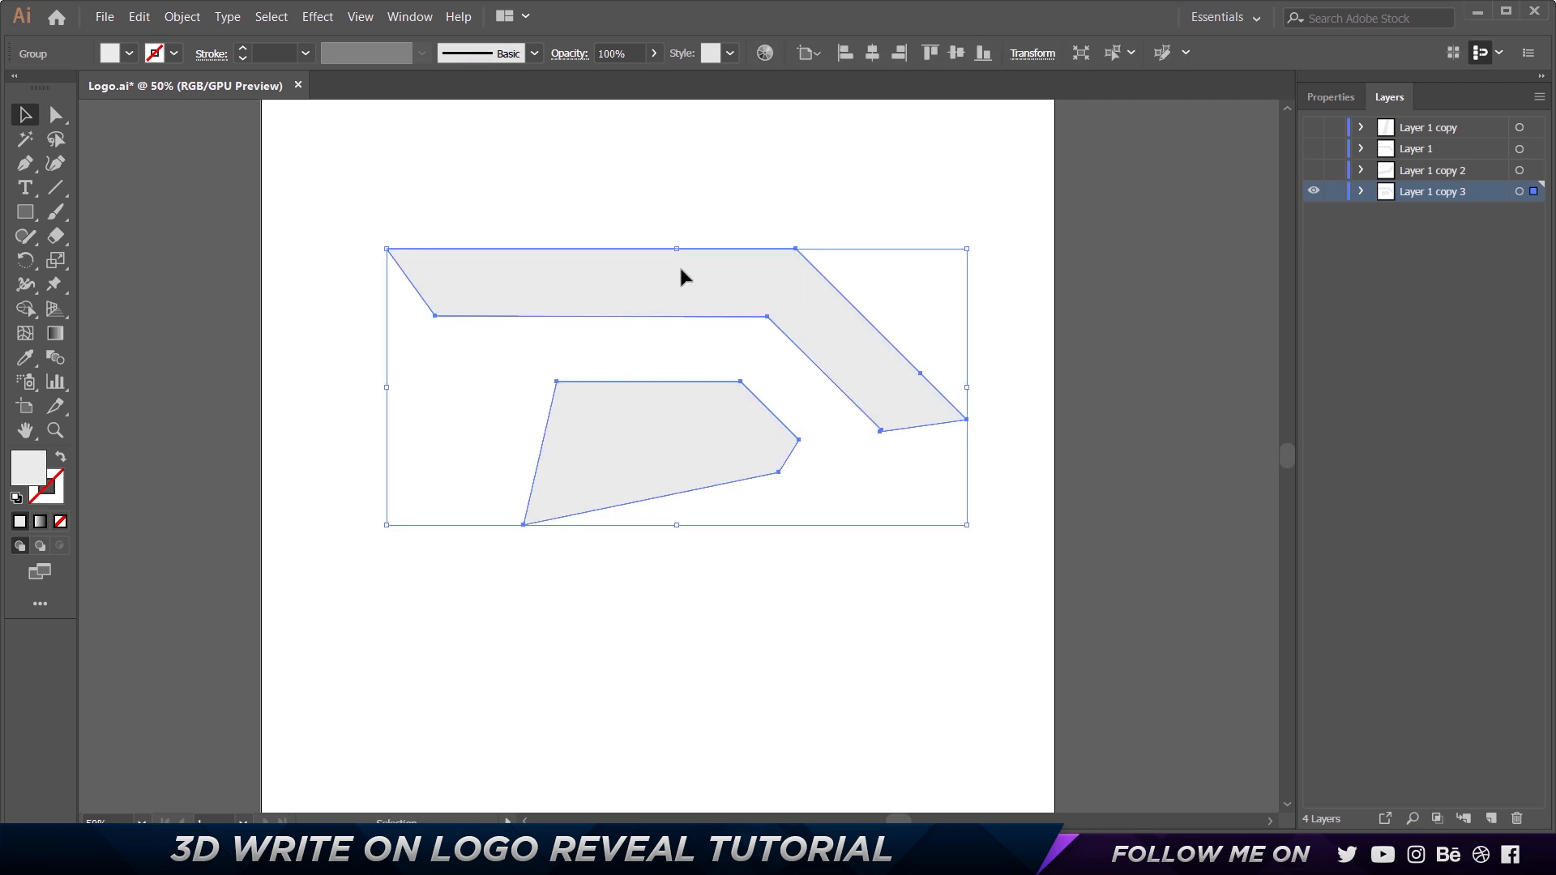
{"action": "key", "text": "ctrl+shift+g"}
Cut the top bar piece and paste it in place on a new layer above Layer 1 copy 3.
{"action": "left_click", "coordinate": [719, 179]}
{"action": "left_click", "coordinate": [694, 280]}
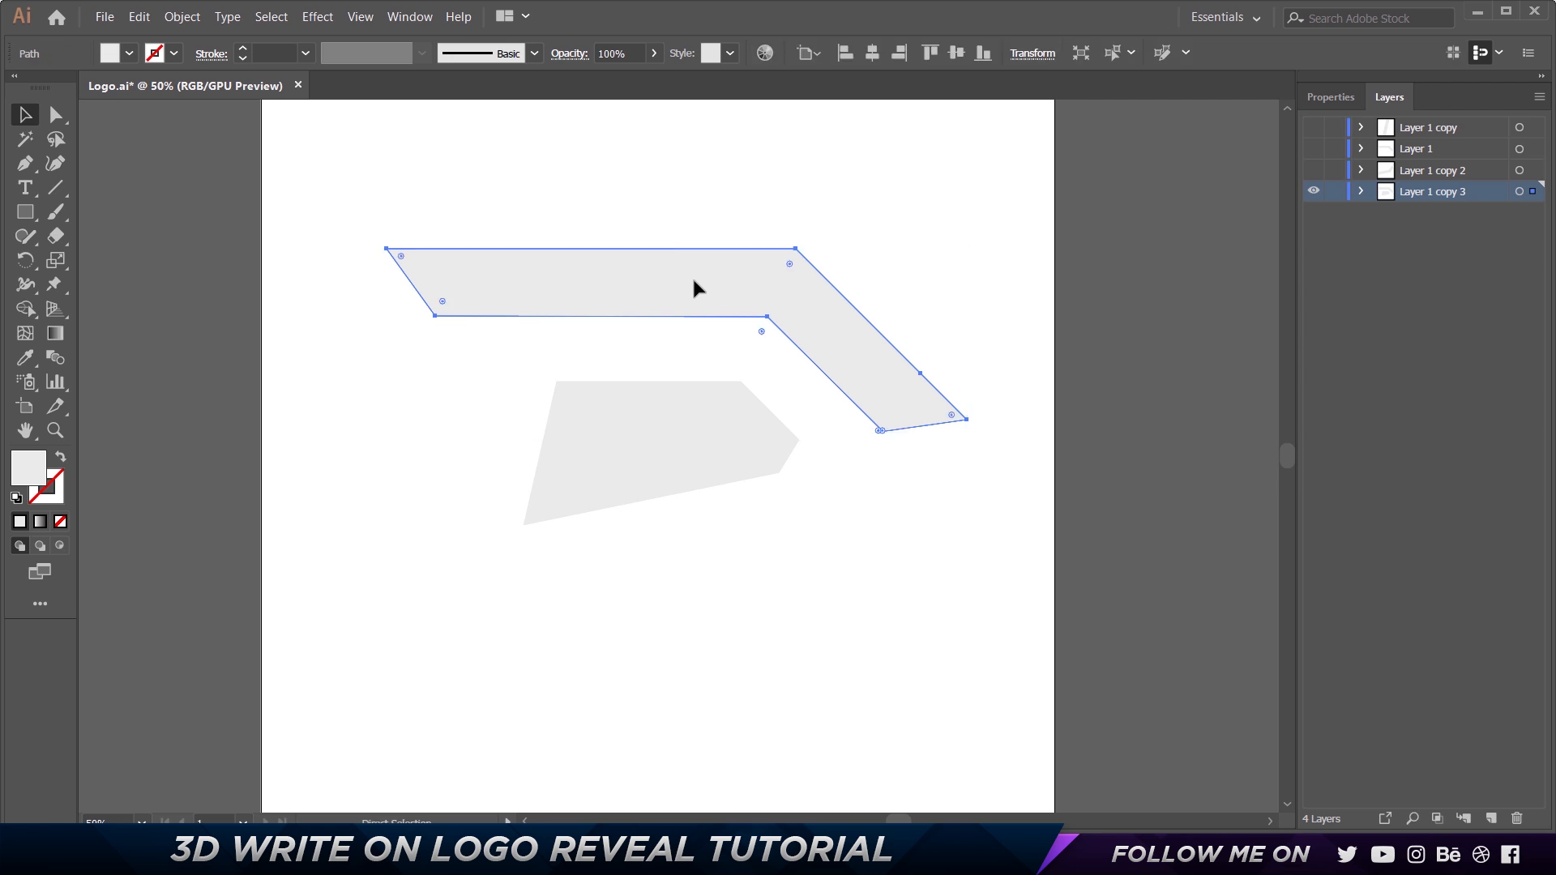
{"action": "key", "text": "Delete"}
{"action": "left_click", "coordinate": [1493, 817]}
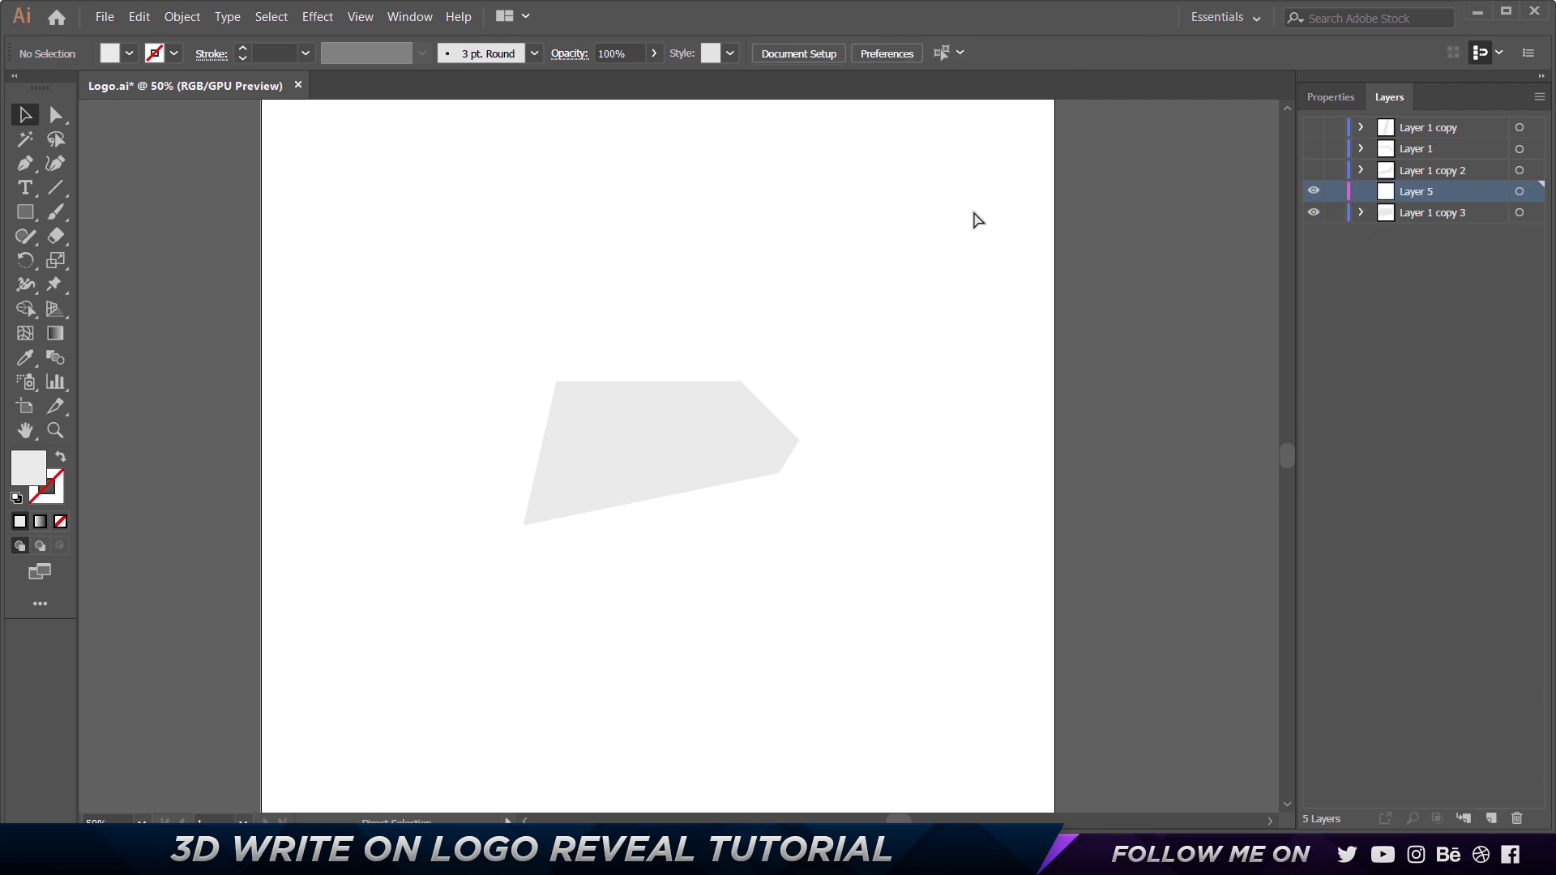
{"action": "key", "text": "ctrl+f"}
Try moving the pasted top bar piece, undo the move, and toggle the new layer's visibility.
{"action": "left_click", "coordinate": [1002, 194]}
{"action": "left_click_drag", "start_coordinate": [762, 282], "coordinate": [920, 206]}
{"action": "key", "text": "ctrl+z"}
{"action": "left_click", "coordinate": [1315, 193]}
{"action": "left_click", "coordinate": [1314, 193]}
{"action": "left_click", "coordinate": [1315, 193]}
{"action": "left_click", "coordinate": [1315, 193]}
Undo the split of Layer 1 copy 3 back to its complete logo, with only the three split layers shown.
{"action": "key", "text": "ctrl+z"}
{"action": "key", "text": "ctrl+z"}
{"action": "key", "text": "ctrl+z"}
{"action": "key", "text": "ctrl+z"}
{"action": "key", "text": "ctrl+z"}
{"action": "key", "text": "ctrl+z"}
{"action": "key", "text": "ctrl+z"}
{"action": "key", "text": "ctrl+z"}
{"action": "key", "text": "ctrl+z"}
{"action": "key", "text": "ctrl+z"}
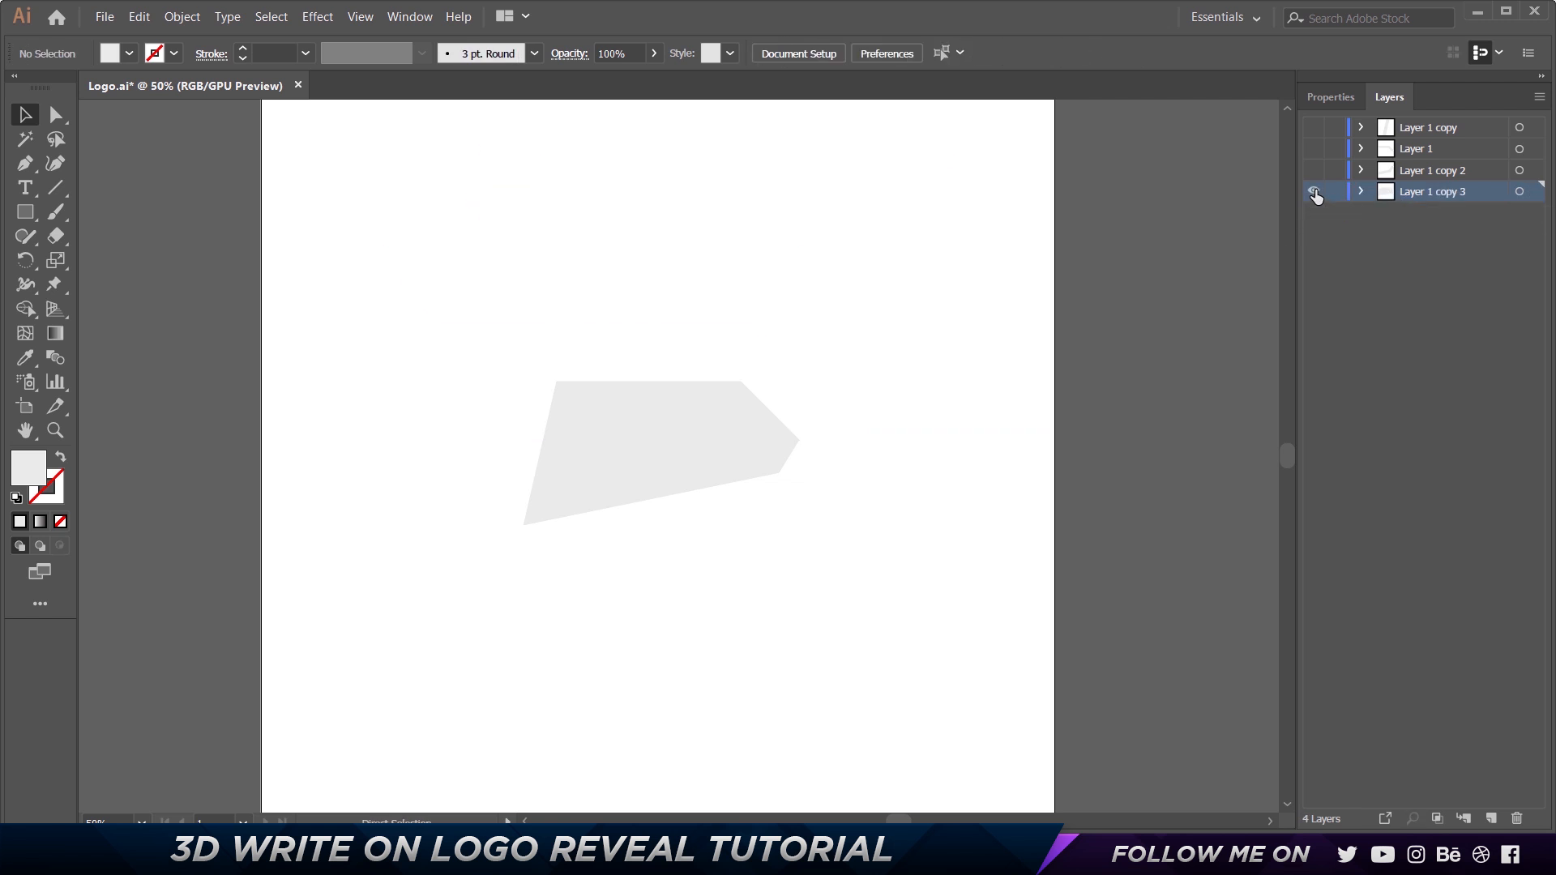
{"action": "key", "text": "ctrl+z"}
{"action": "key", "text": "ctrl+z"}
{"action": "key", "text": "ctrl+z"}
{"action": "key", "text": "ctrl+z"}
{"action": "key", "text": "ctrl+z"}
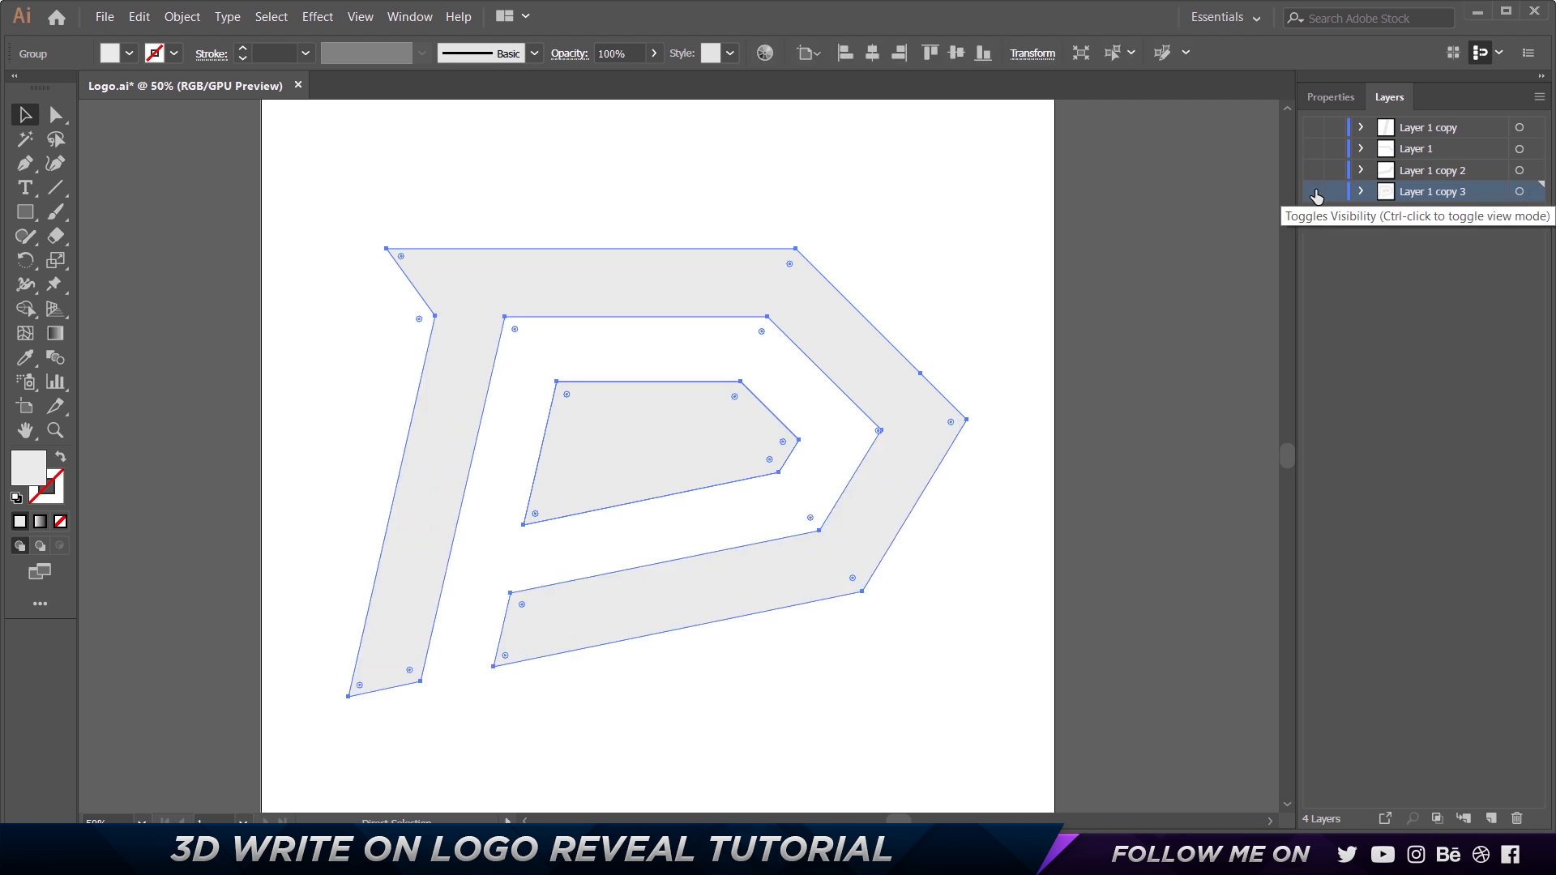
{"action": "key", "text": "ctrl+z"}
{"action": "key", "text": "ctrl+z"}
{"action": "key", "text": "ctrl+z"}
{"action": "key", "text": "ctrl+z"}
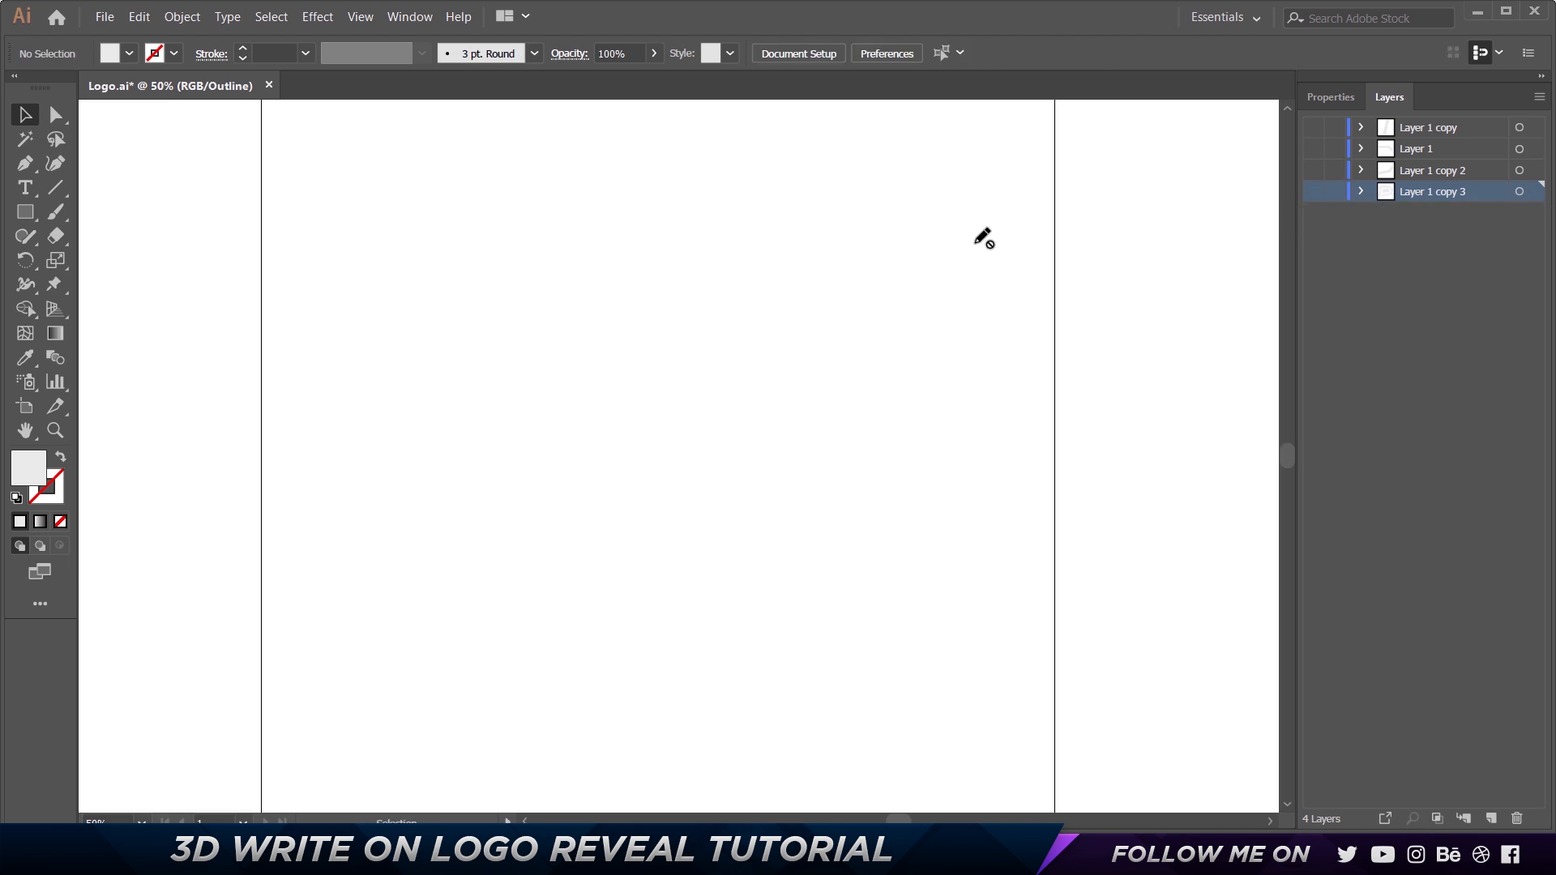
{"action": "left_click", "coordinate": [1059, 185]}
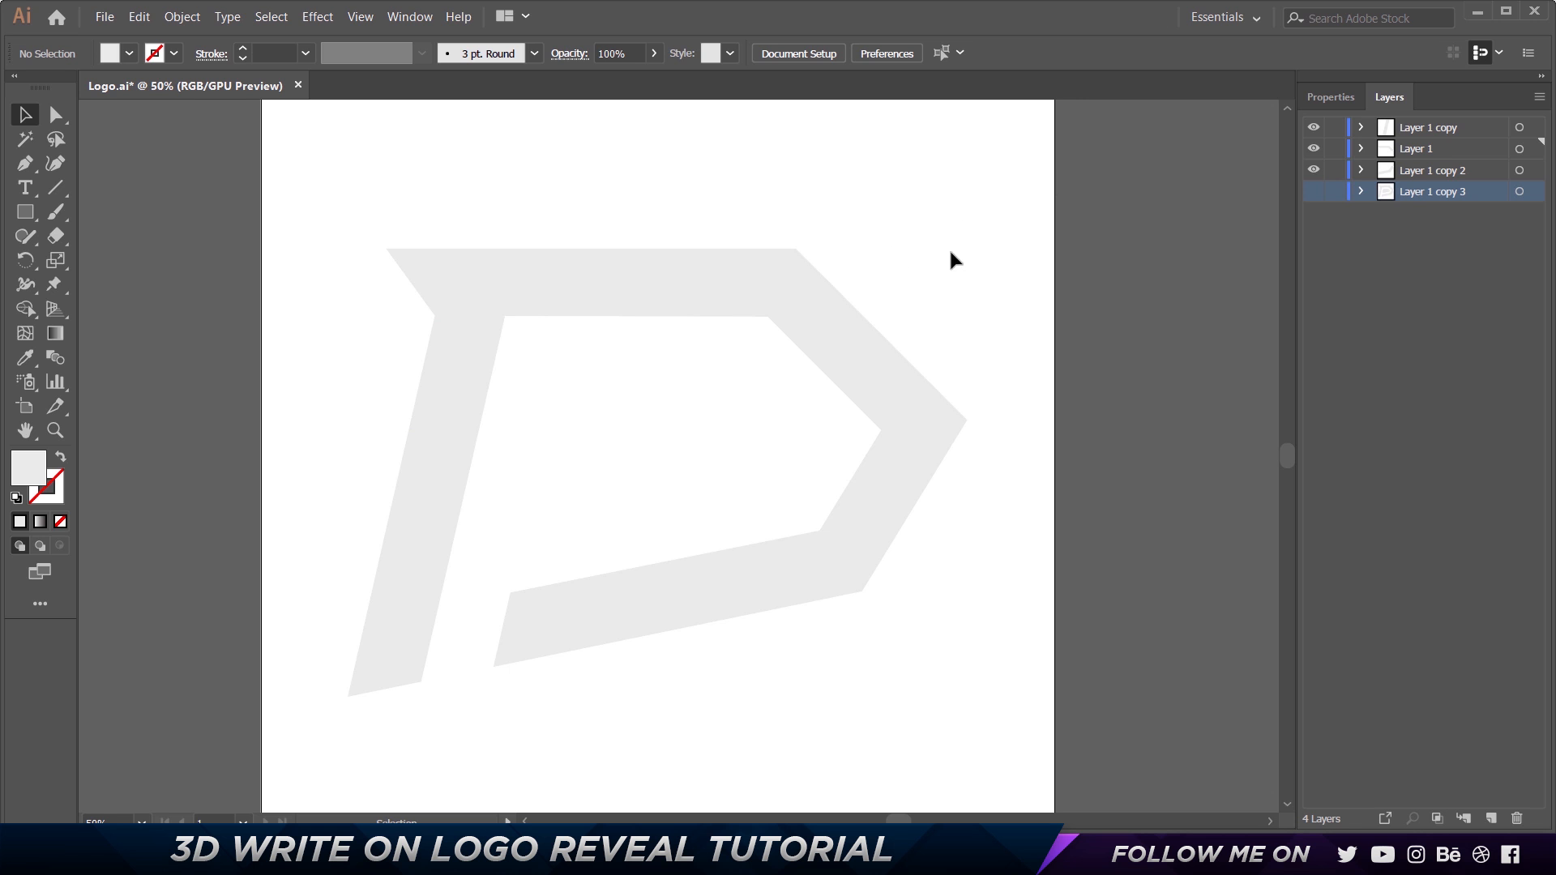
{"action": "left_click", "coordinate": [108, 26]}
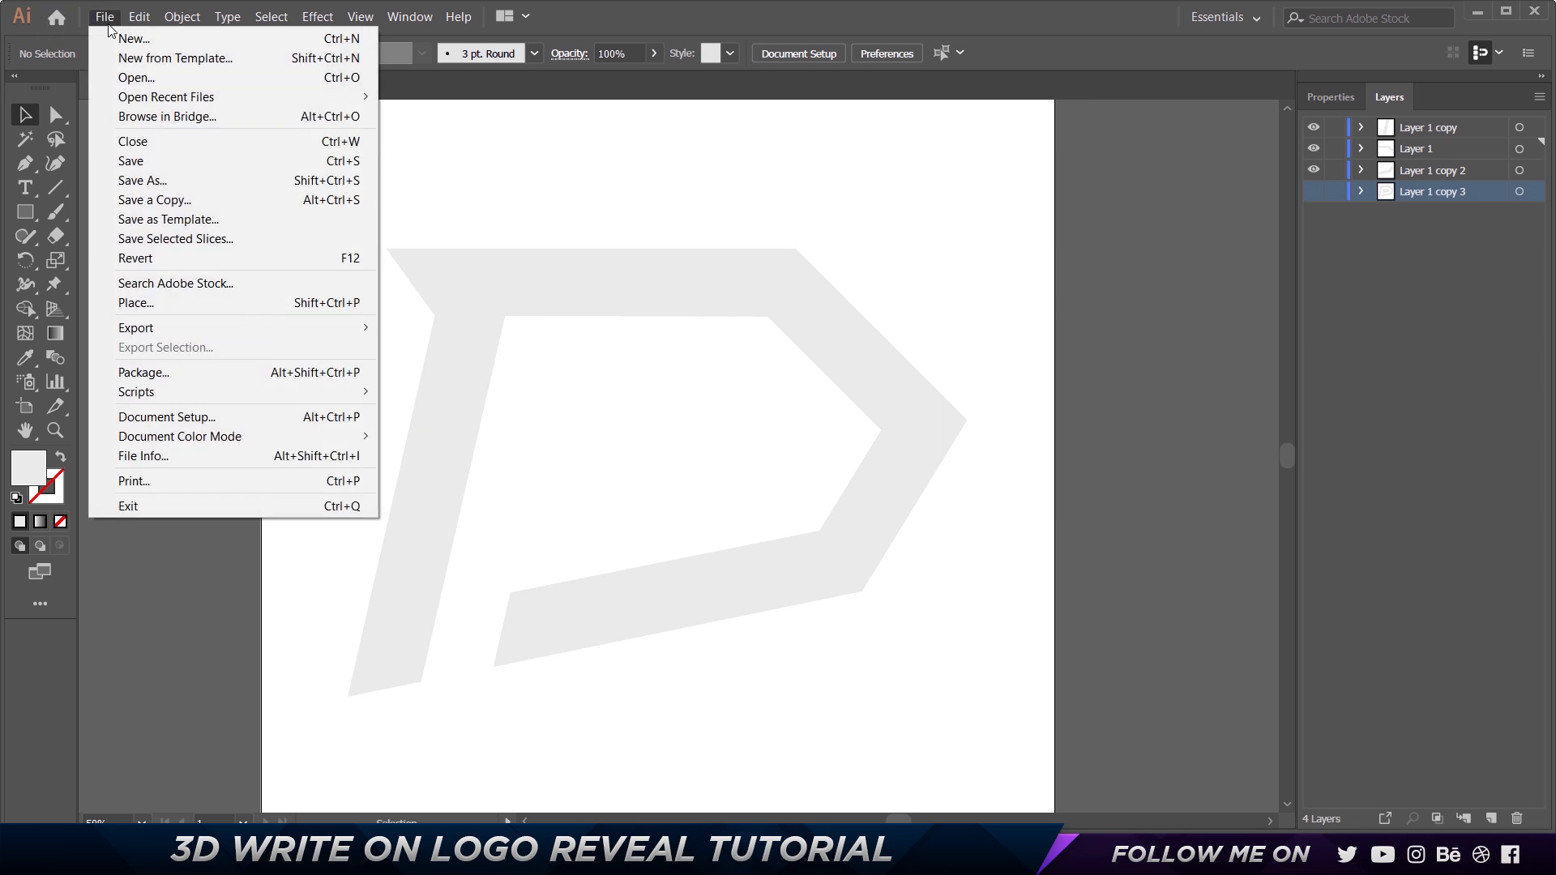
{"action": "left_click", "coordinate": [638, 154]}
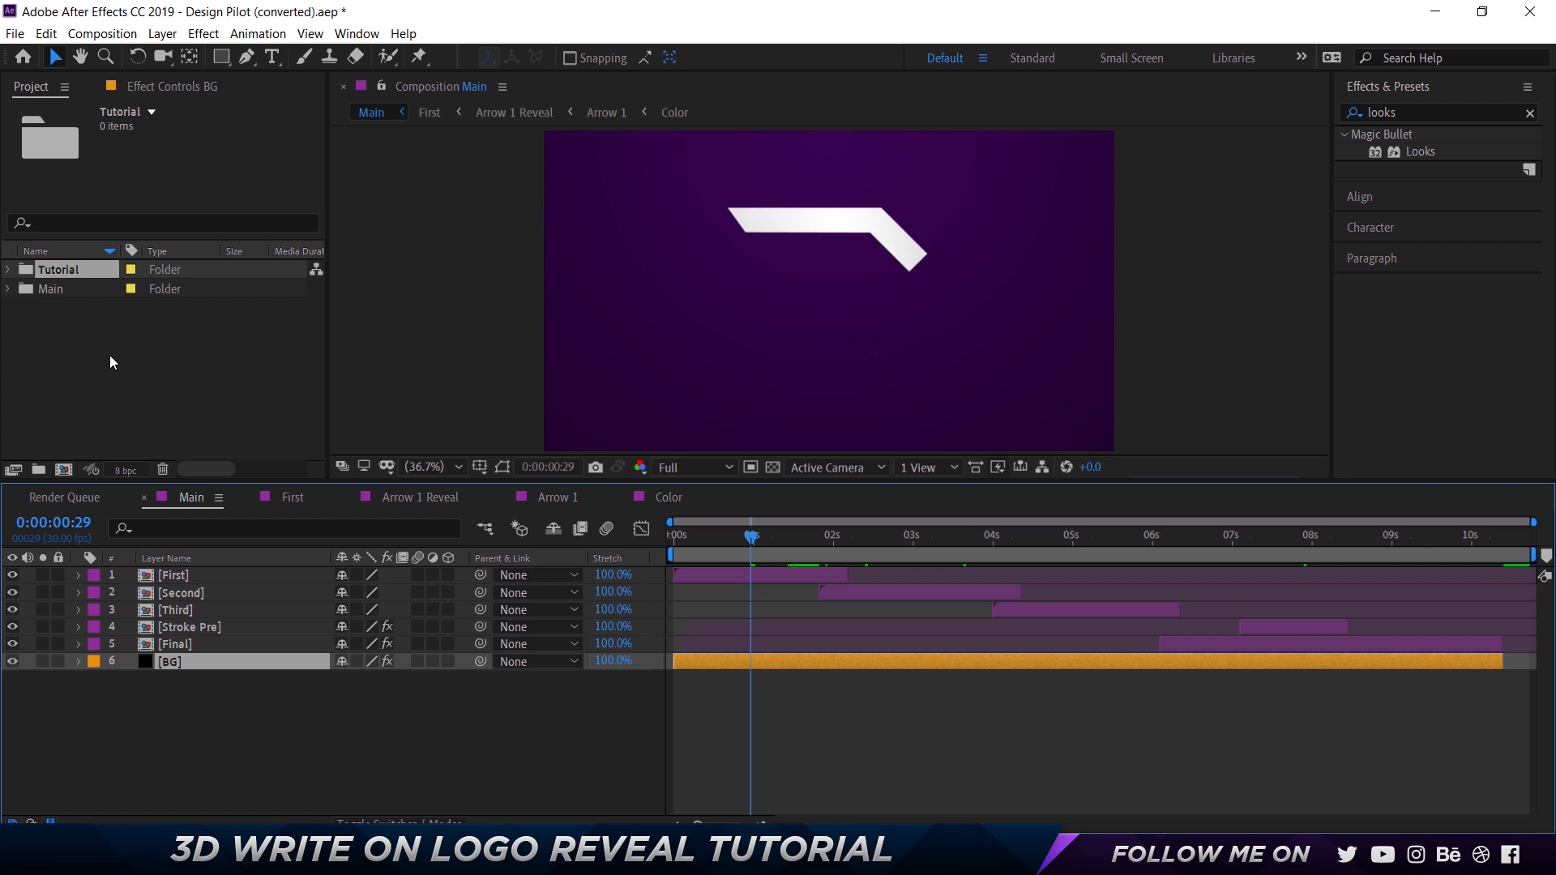
Switch to After Effects and choose Logo.ai from the Design Pilot Logo folder for import.
{"action": "left_click", "coordinate": [110, 356]}
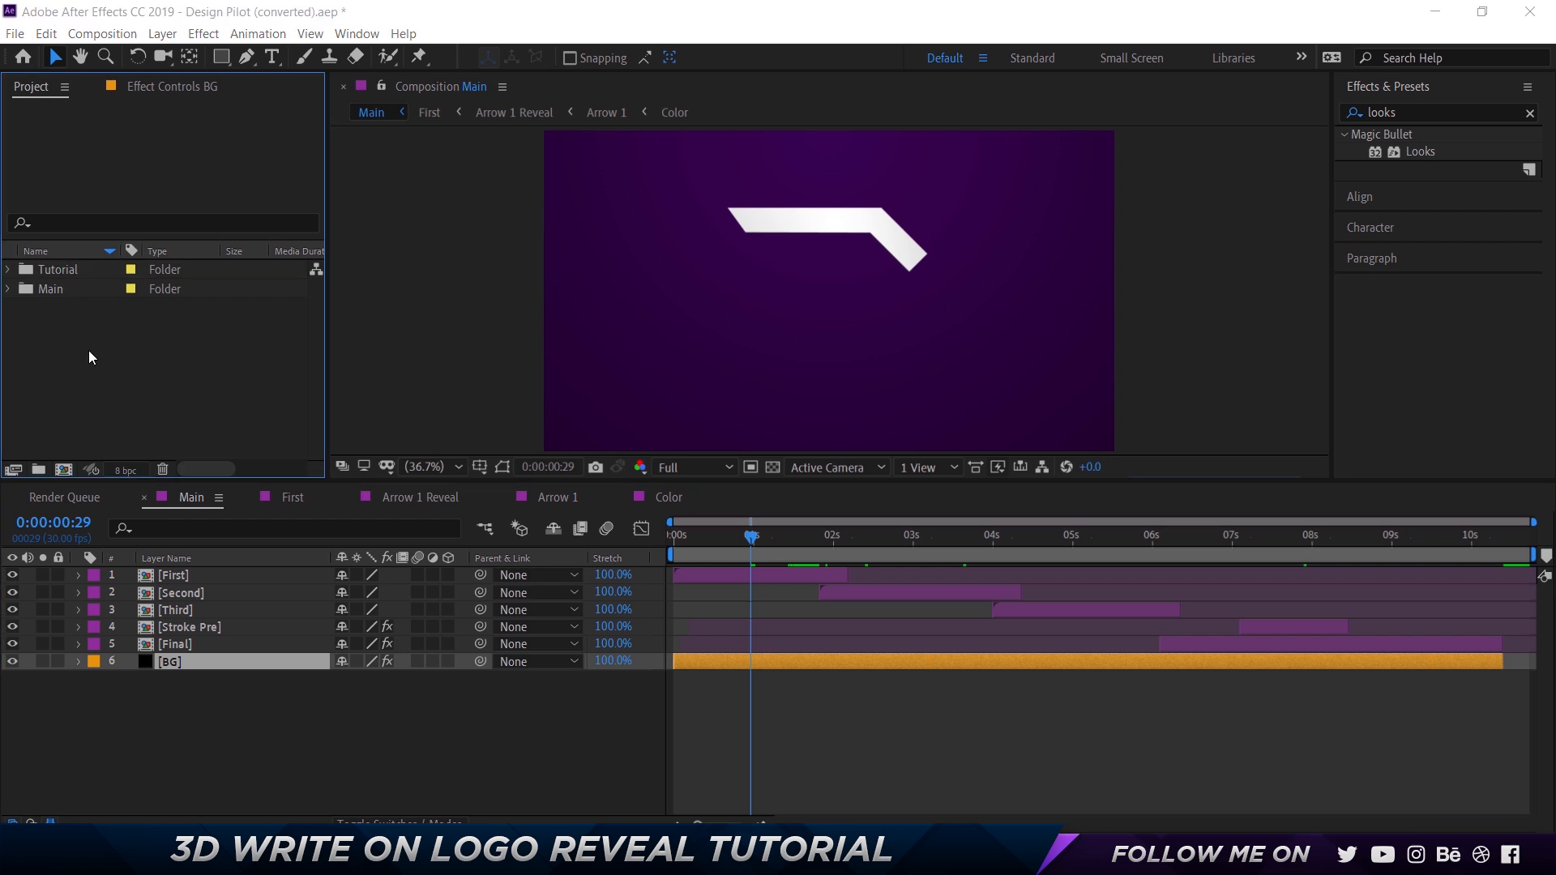
{"action": "double_click", "coordinate": [90, 351]}
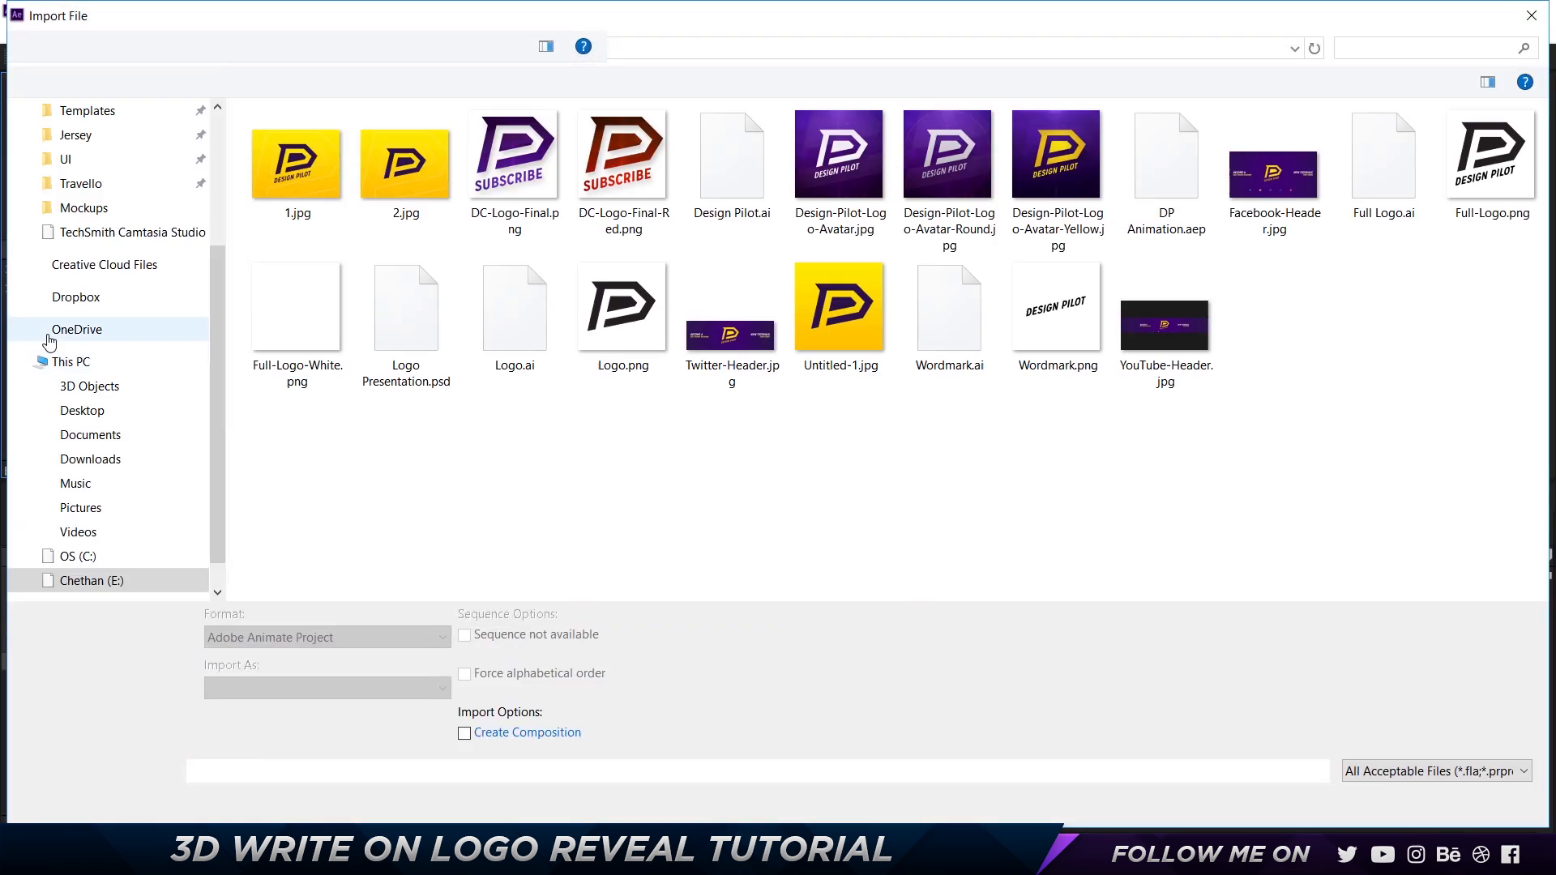
{"action": "left_click", "coordinate": [514, 317]}
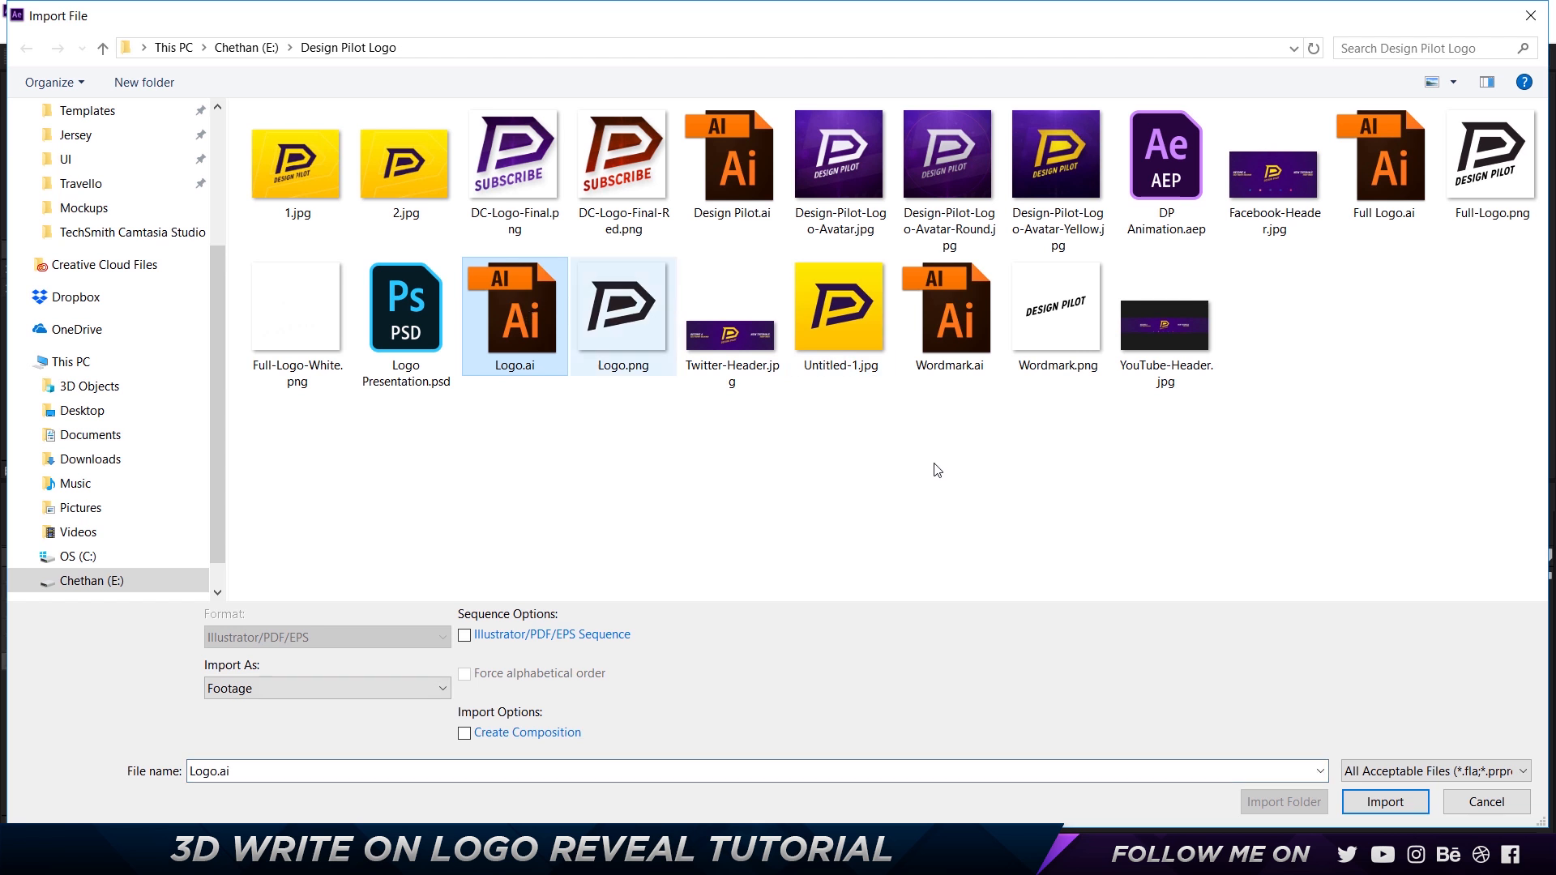
{"action": "left_click", "coordinate": [1383, 802]}
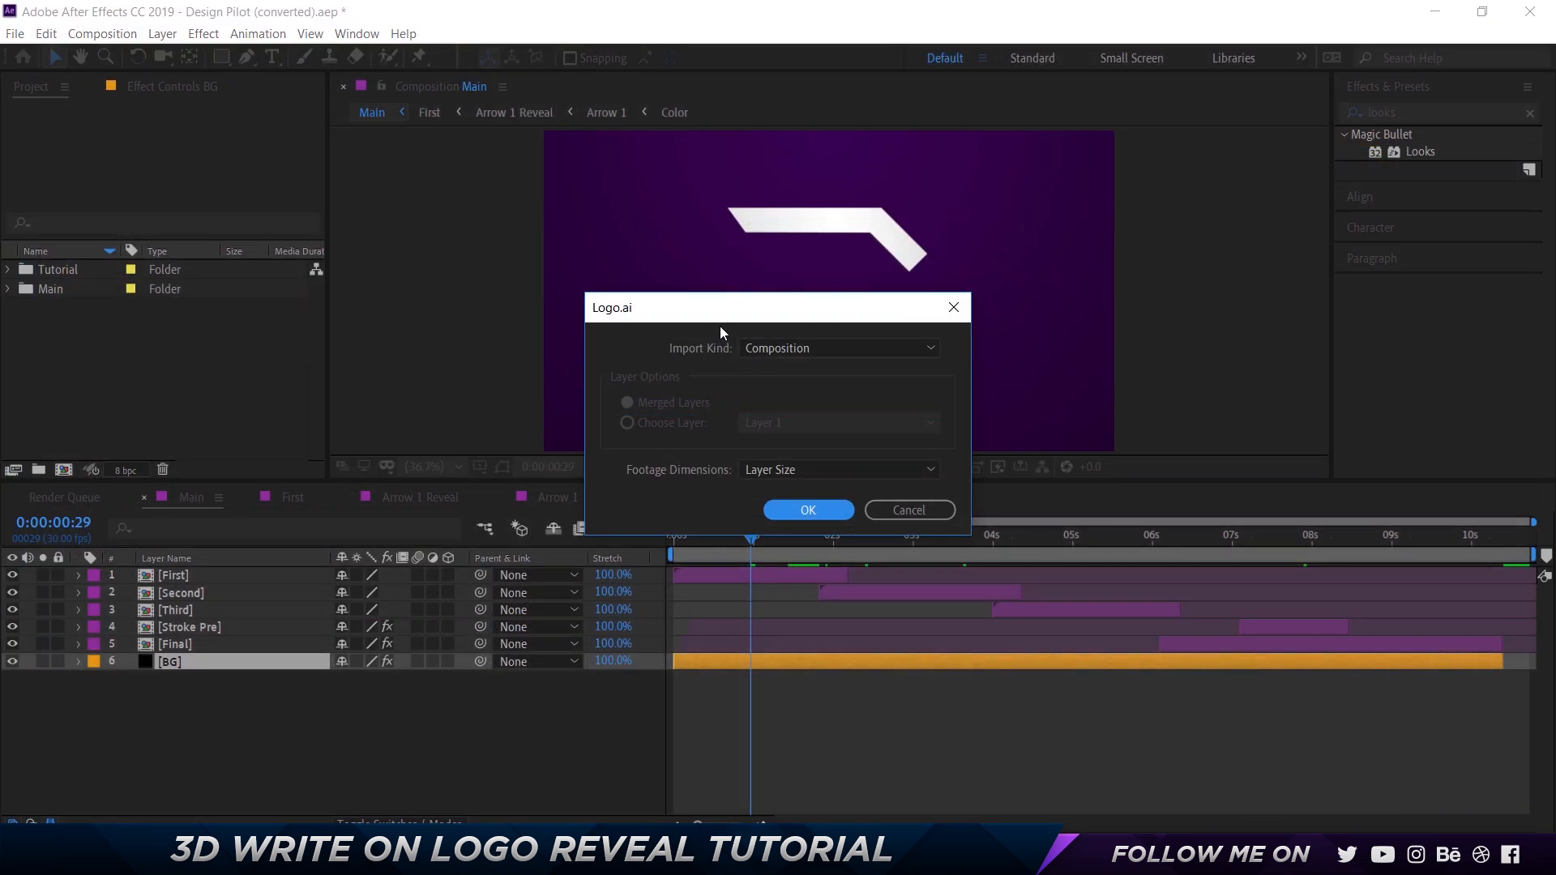
Import Logo.ai as a Composition with footage dimensions set to Layer Size.
{"action": "left_click", "coordinate": [837, 348]}
{"action": "left_click", "coordinate": [835, 347]}
{"action": "left_click", "coordinate": [783, 472]}
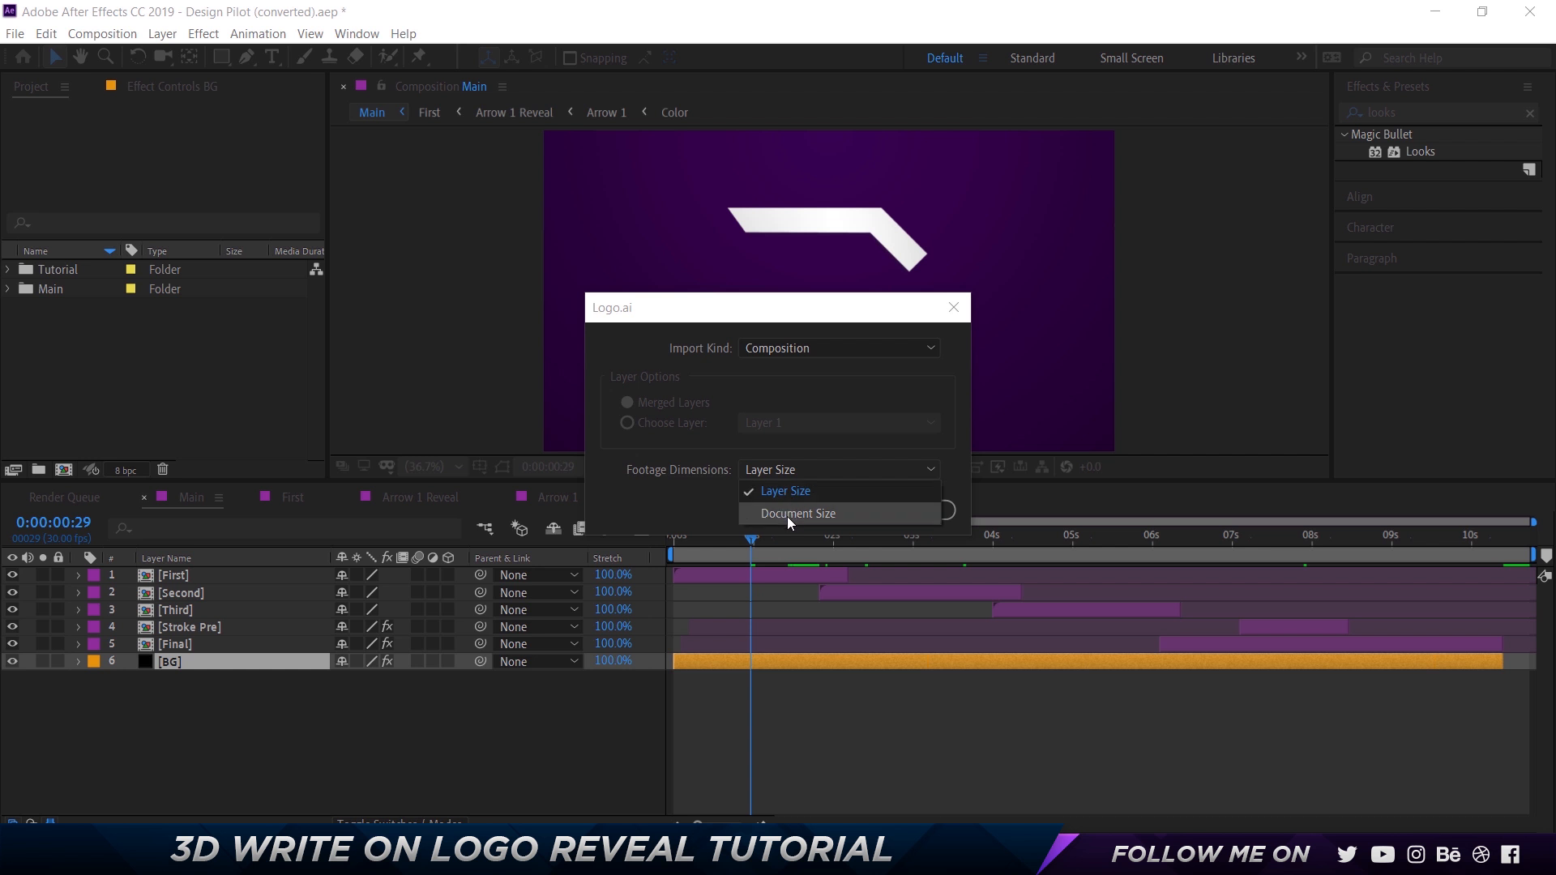
{"action": "left_click", "coordinate": [797, 388]}
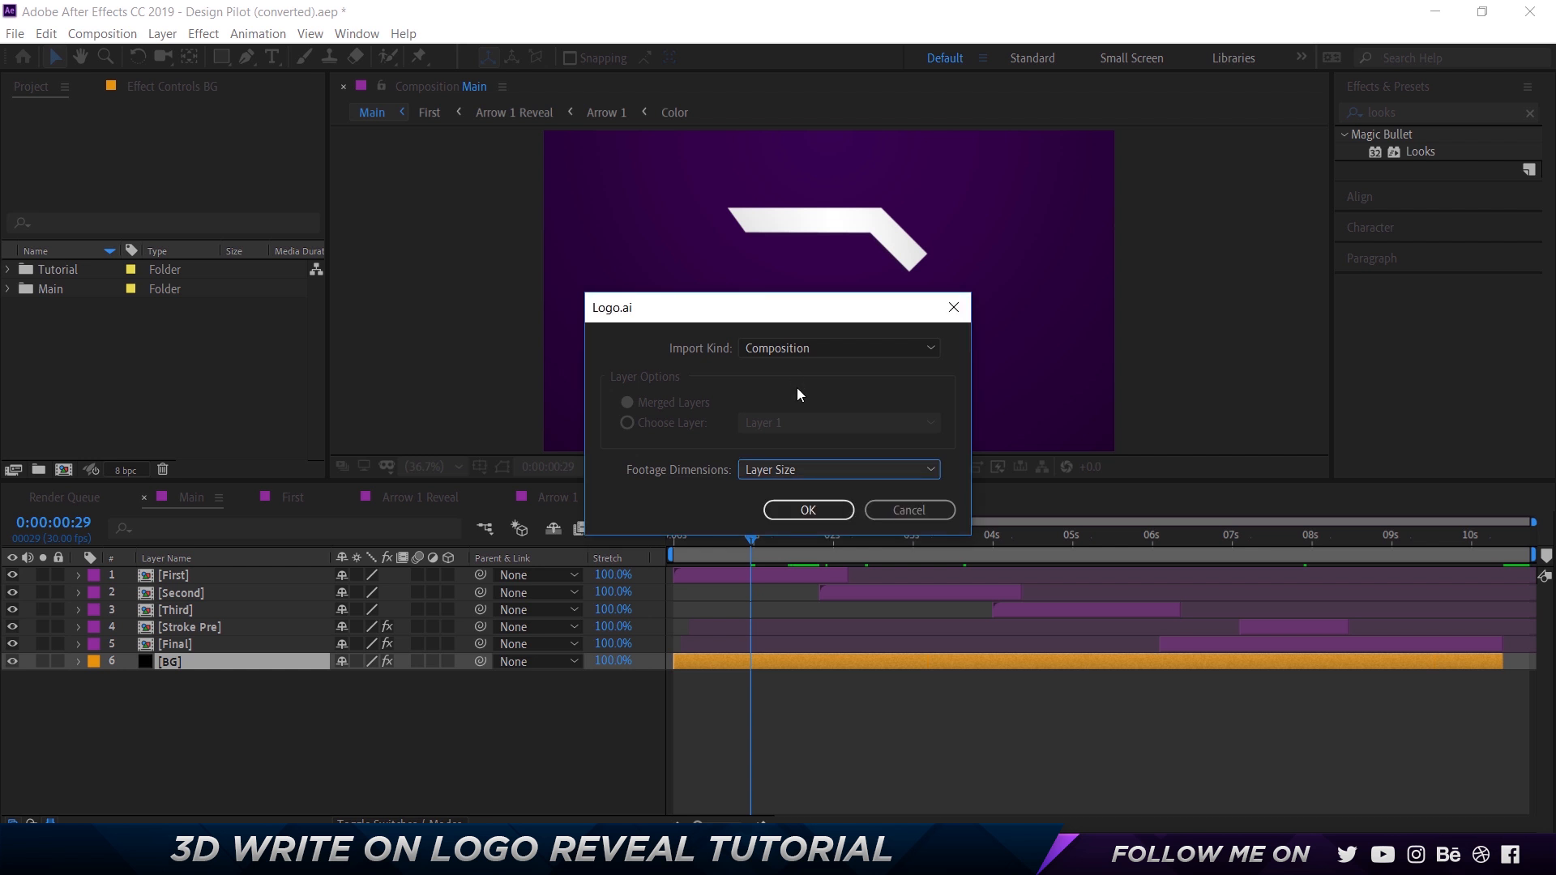
{"action": "left_click", "coordinate": [833, 511]}
Inspect the separate pieces in the Logo 2 composition by hiding its four layers one by one, and close its timeline.
{"action": "double_click", "coordinate": [57, 323]}
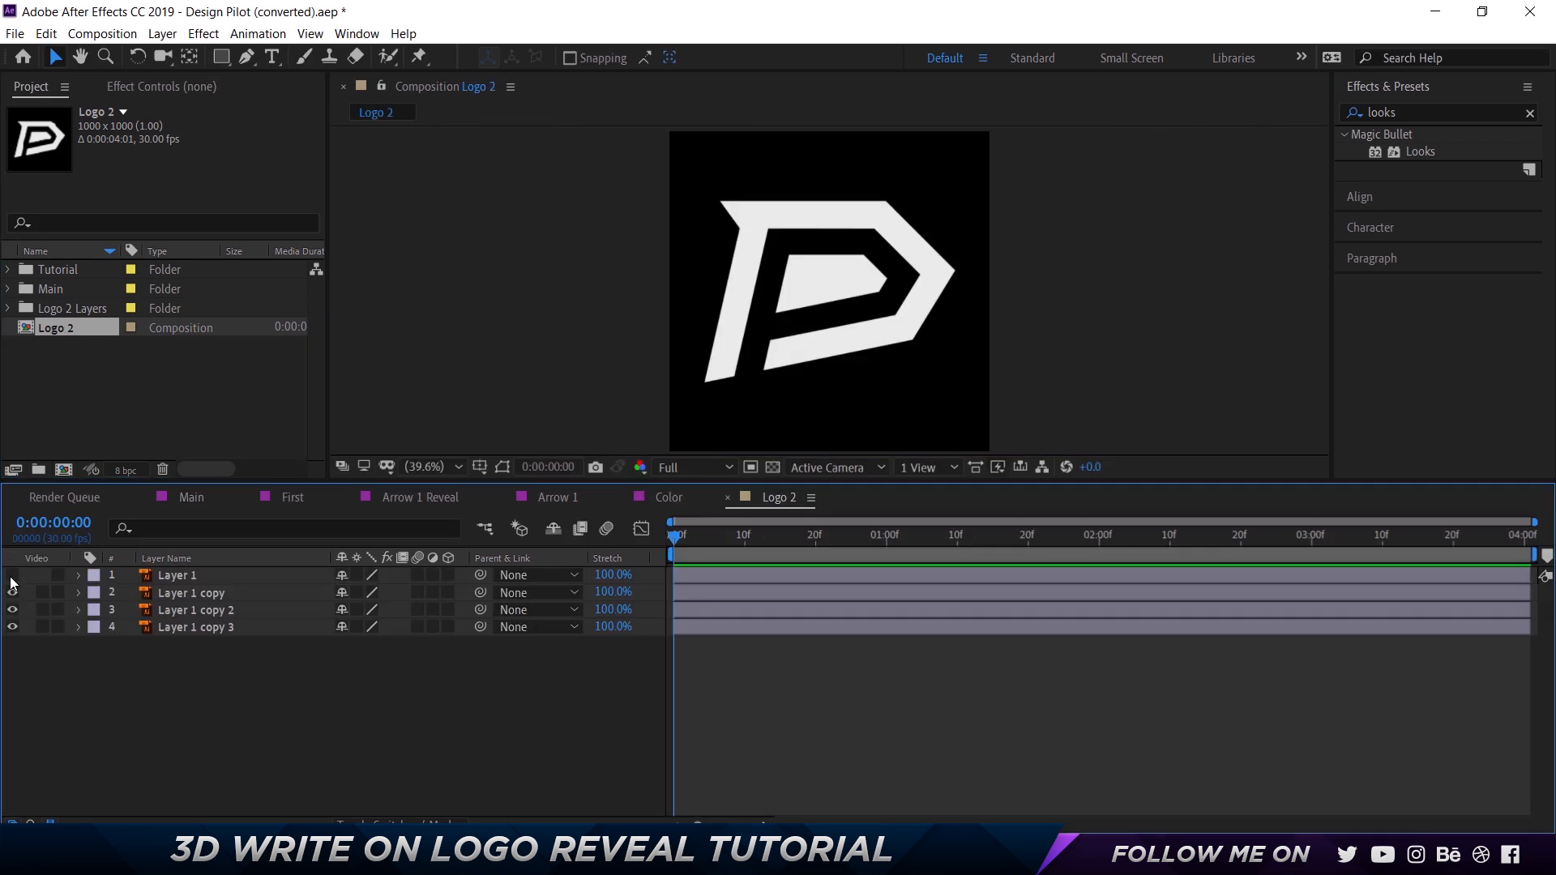
{"action": "left_click", "coordinate": [13, 626]}
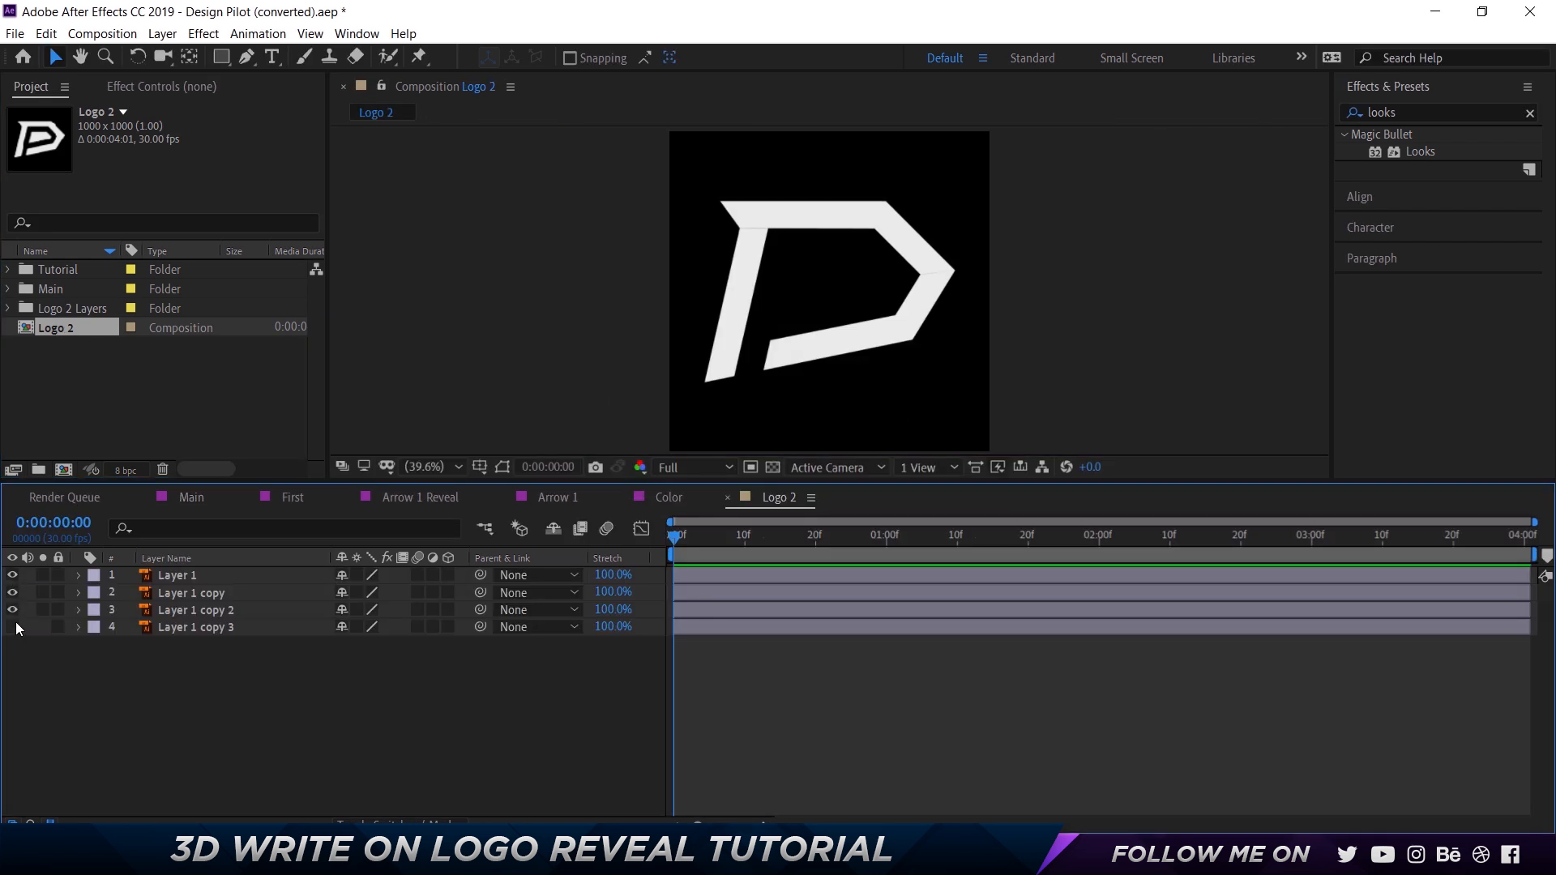
{"action": "left_click", "coordinate": [13, 609]}
{"action": "left_click", "coordinate": [13, 593]}
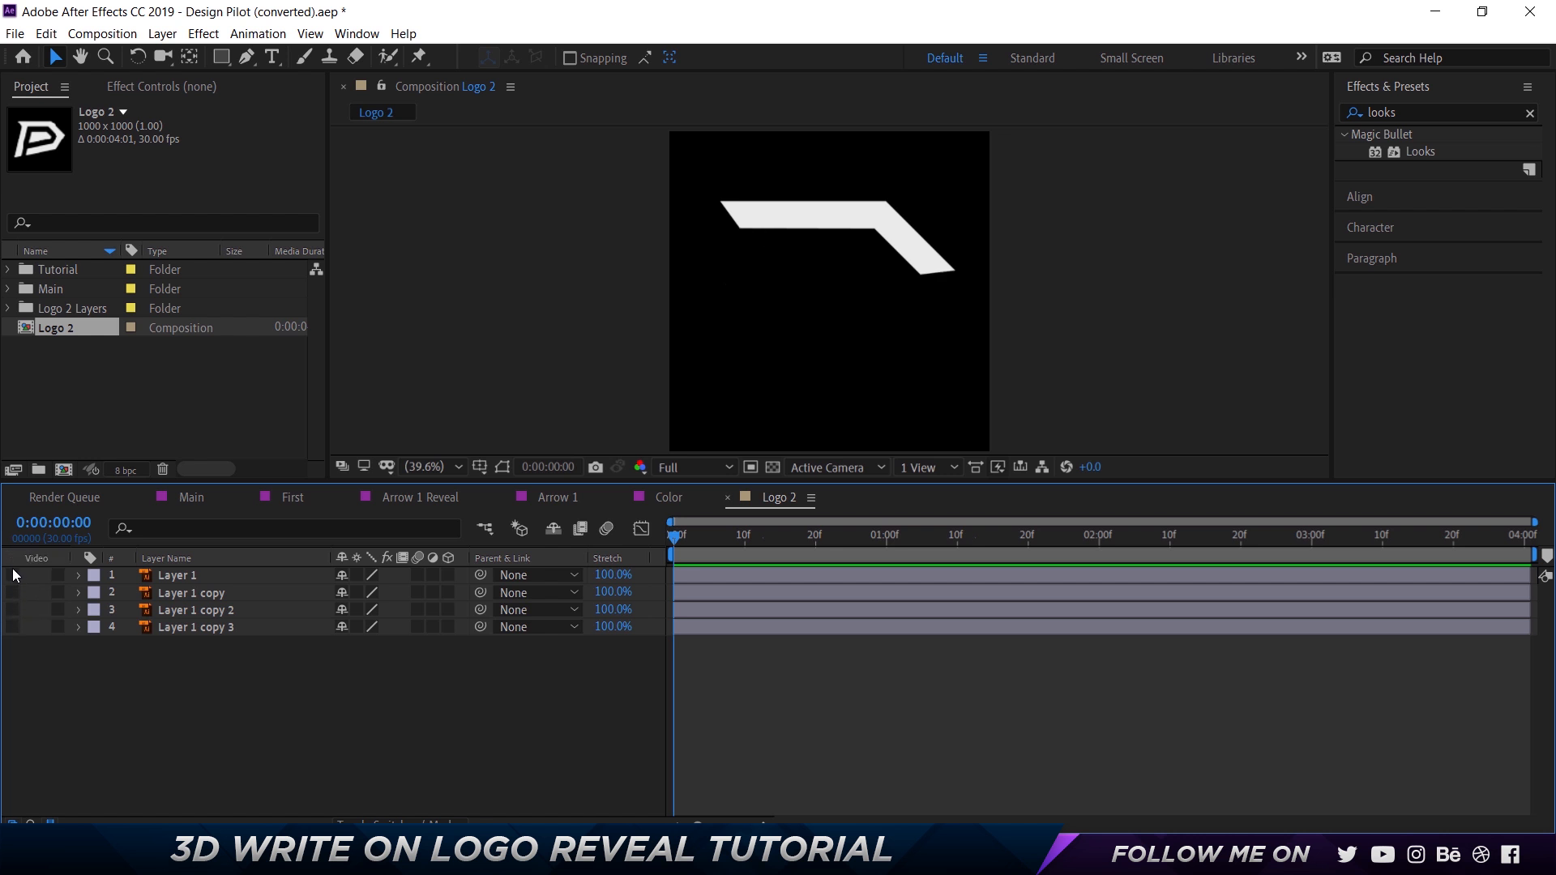
{"action": "left_click", "coordinate": [13, 574]}
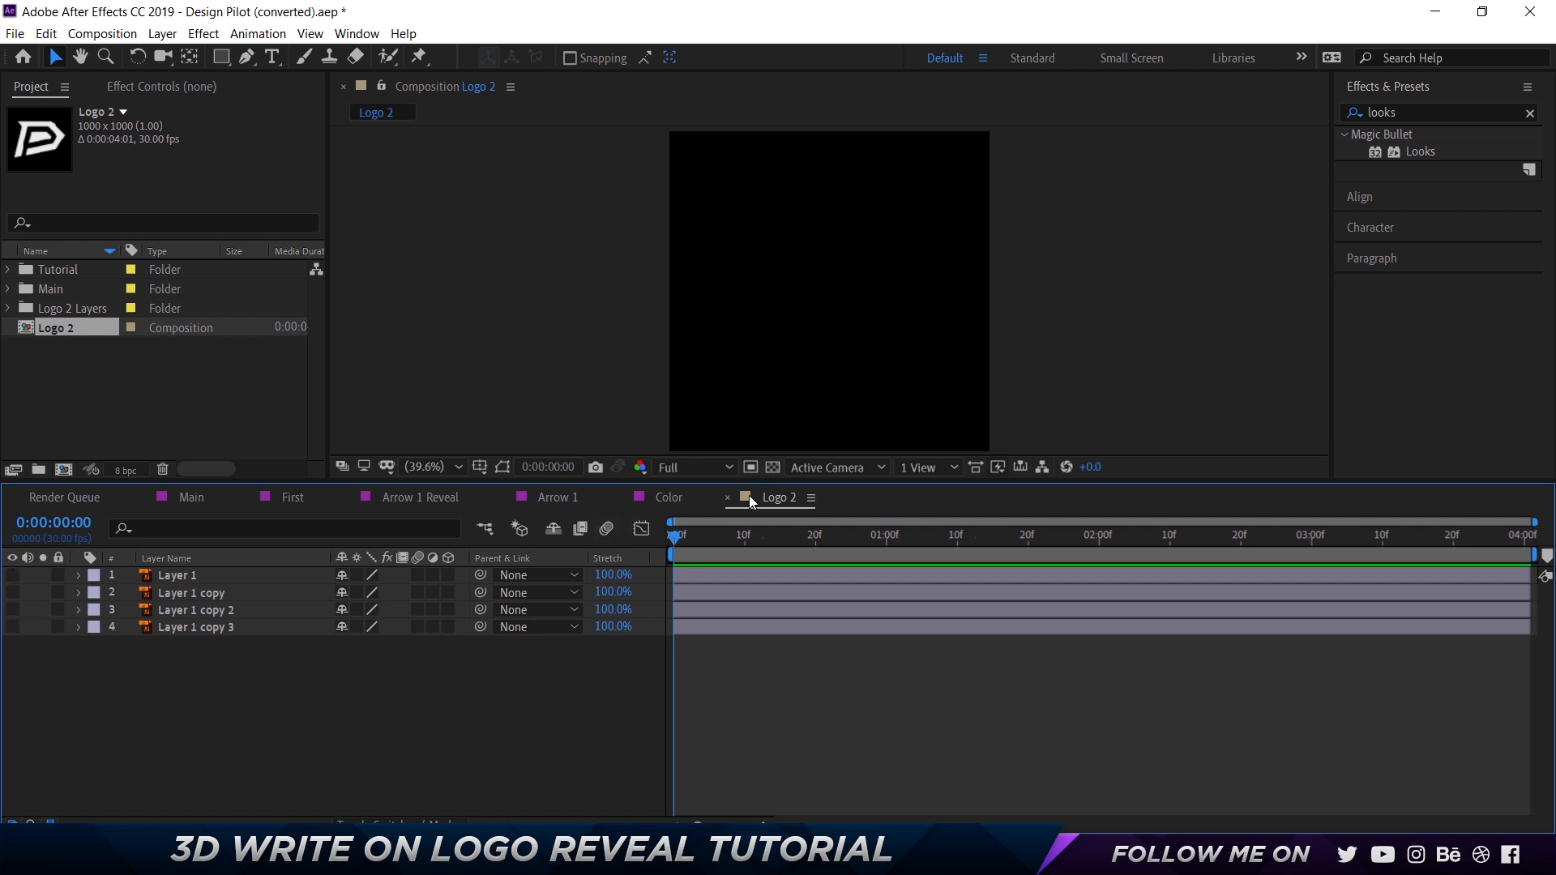
{"action": "left_click", "coordinate": [727, 499]}
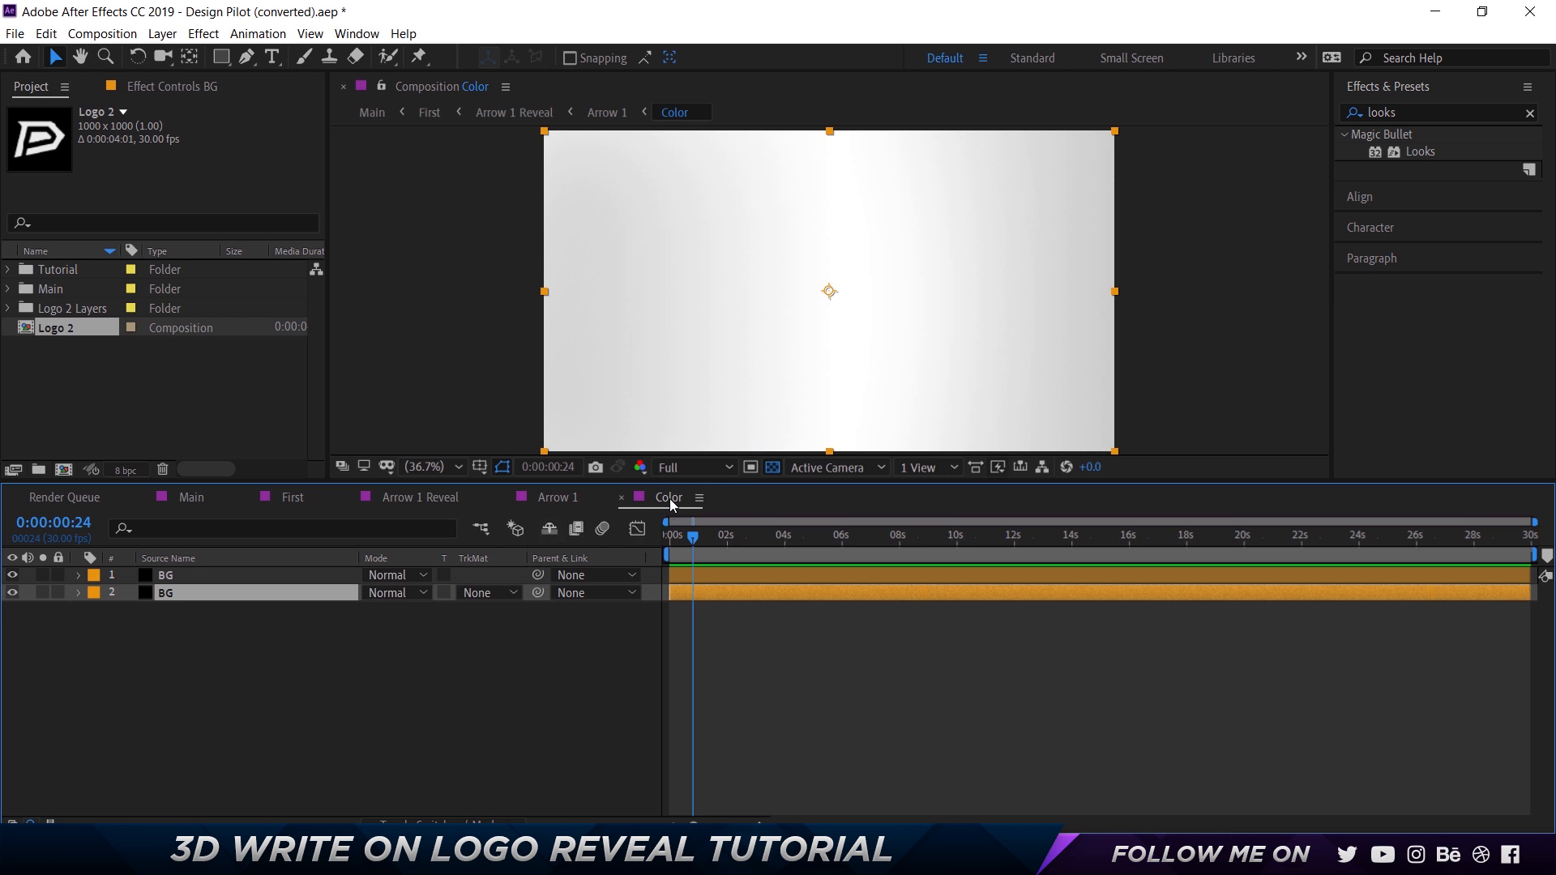
Create a 1920 × 1080 px, 30 fps composition named Color with a duration of 0:00:10:01.
{"action": "left_click", "coordinate": [258, 391]}
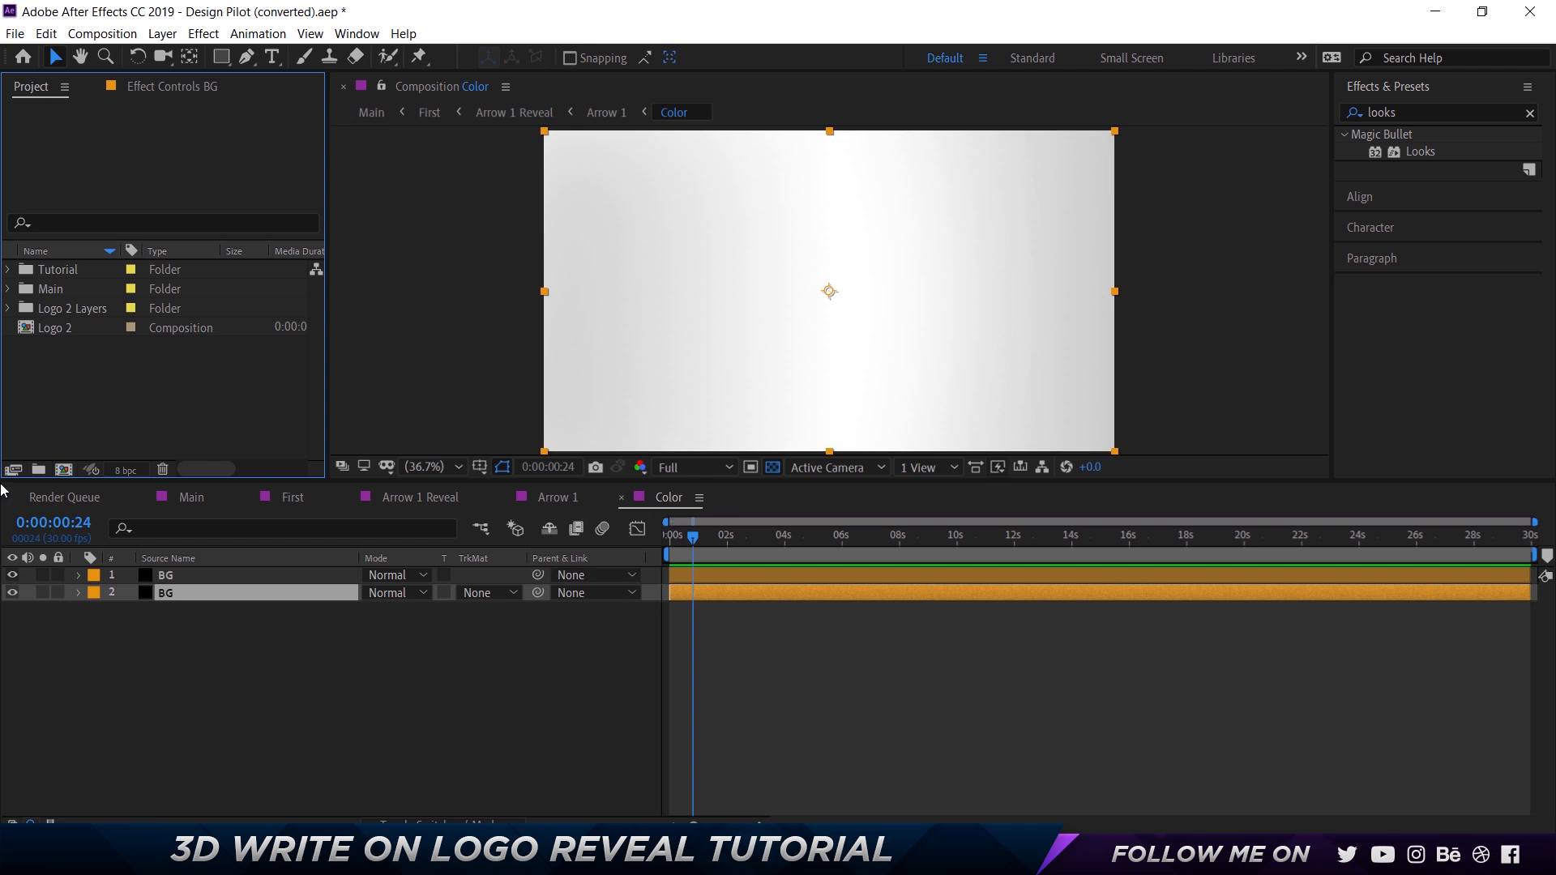
{"action": "left_click", "coordinate": [63, 470]}
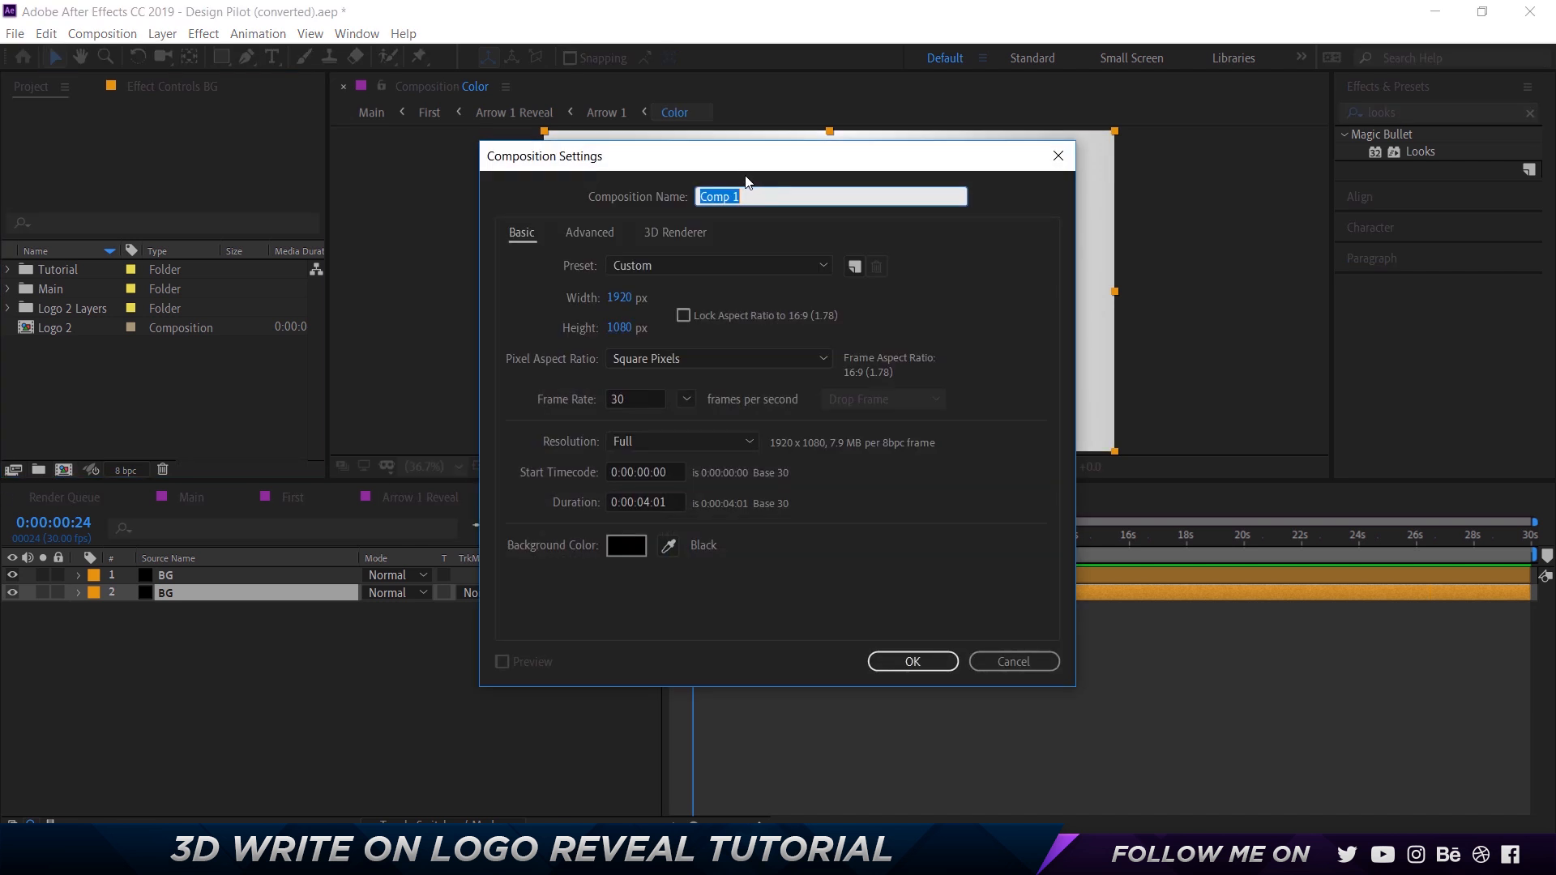
{"action": "type", "text": "Color"}
{"action": "left_click", "coordinate": [645, 404]}
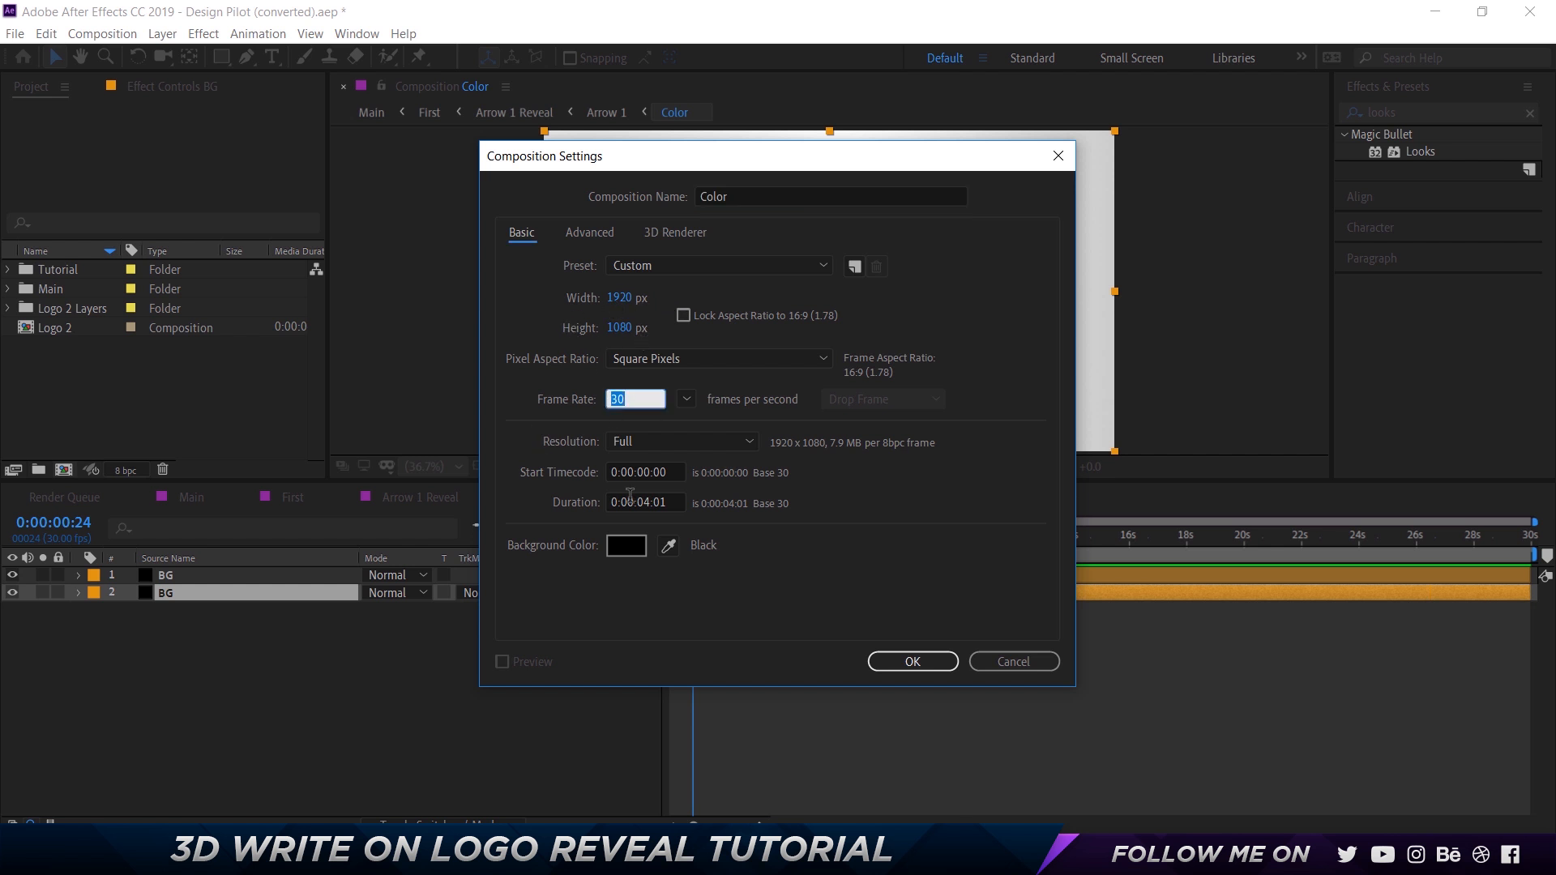
{"action": "left_click", "coordinate": [654, 511]}
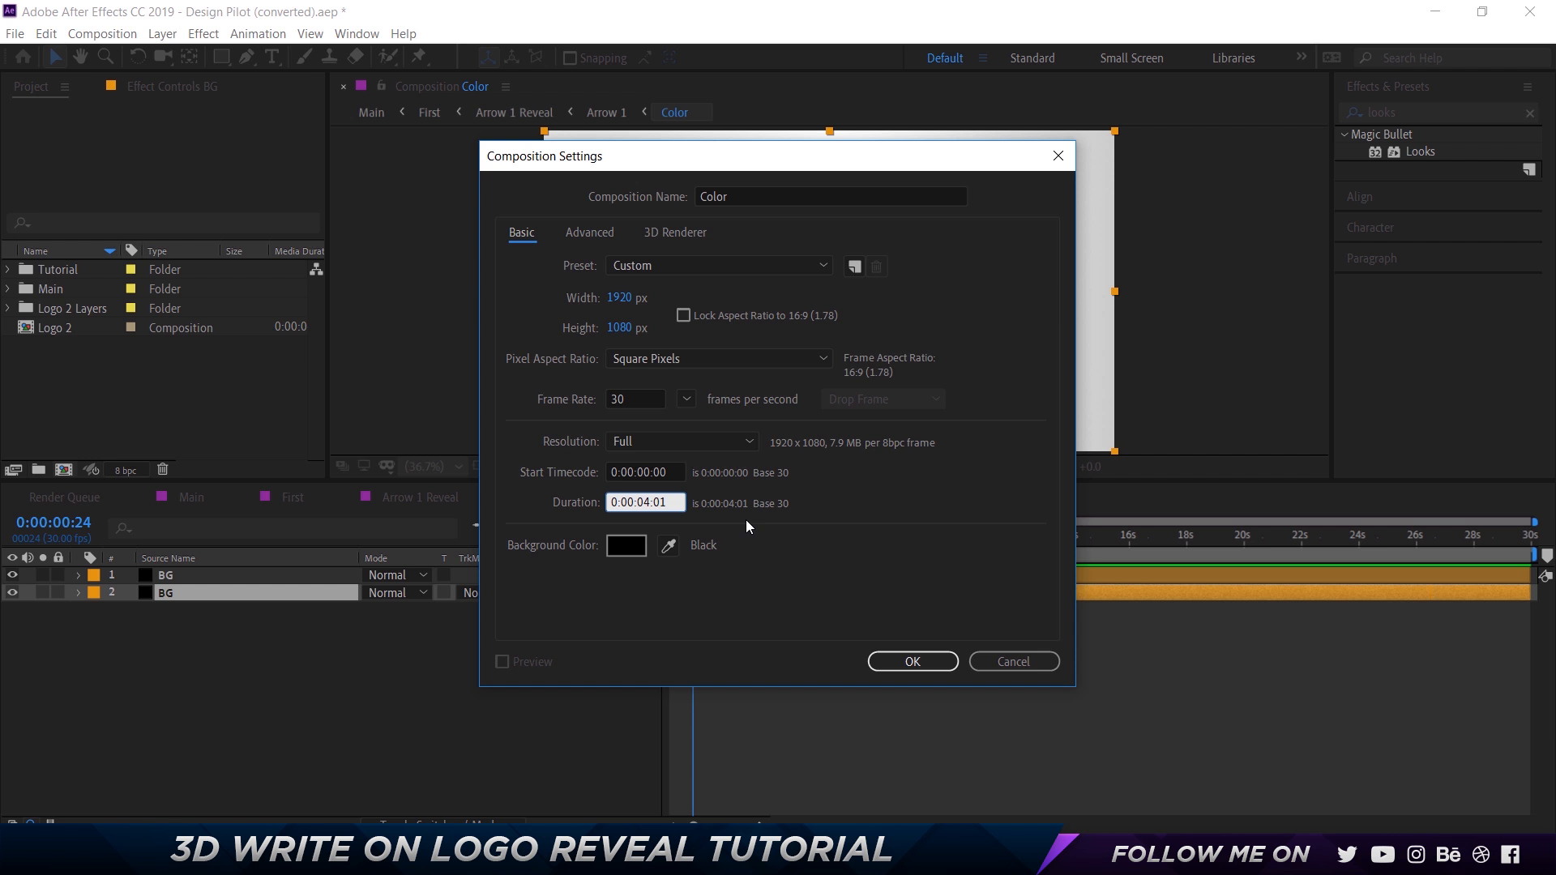
{"action": "key", "text": "BackSpace"}
{"action": "key", "text": "BackSpace"}
{"action": "type", "text": "10"}
{"action": "left_click", "coordinate": [914, 663]}
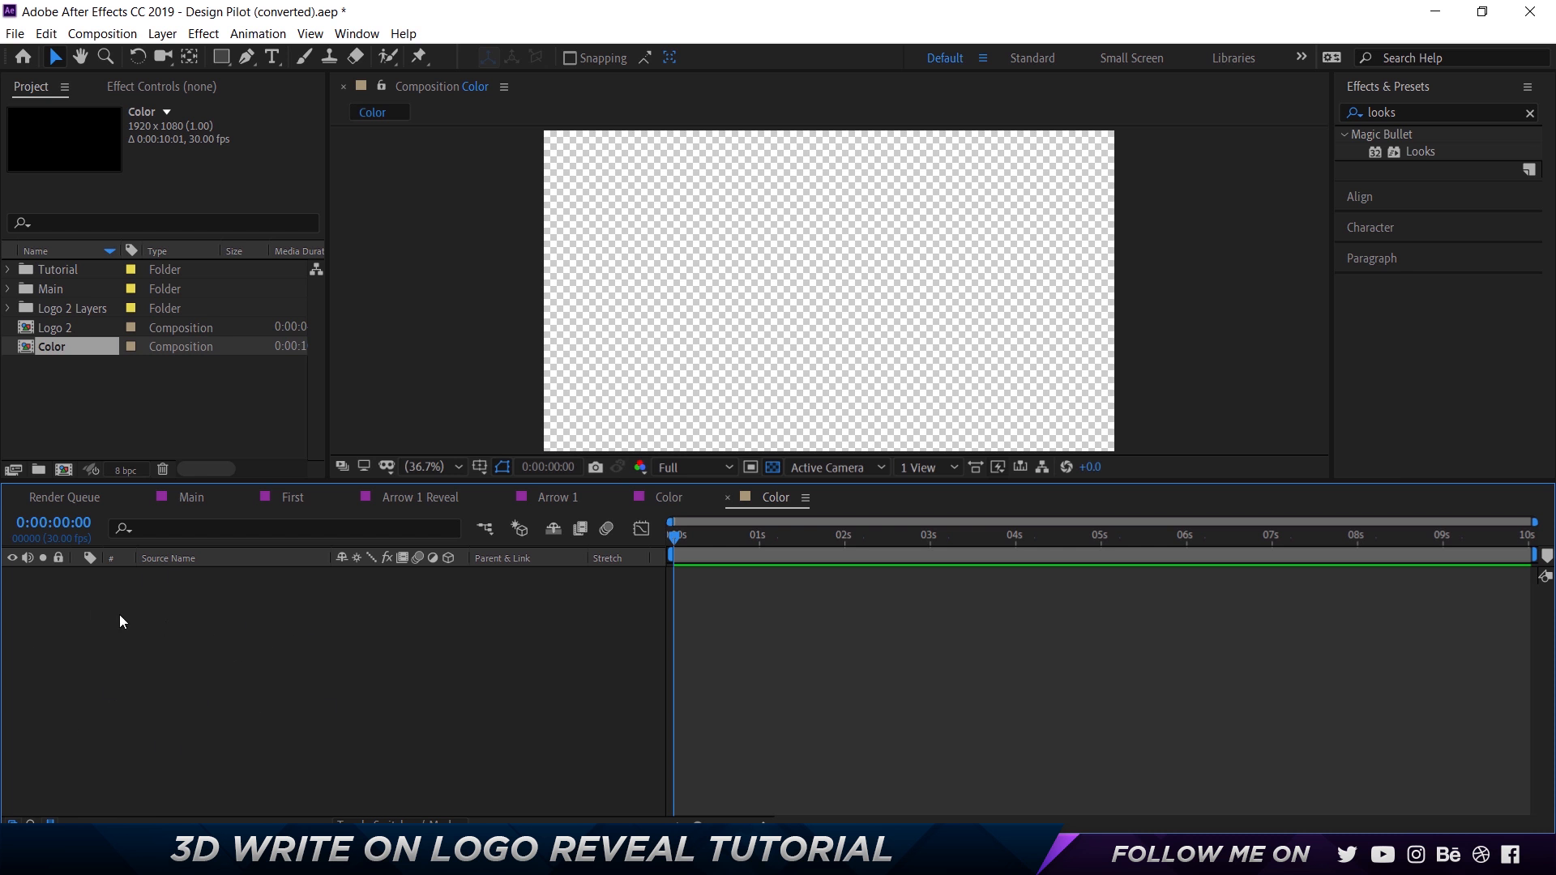
Turn off the transparency grid for the Color composition and enlarge the preview area.
{"action": "left_click", "coordinate": [772, 467]}
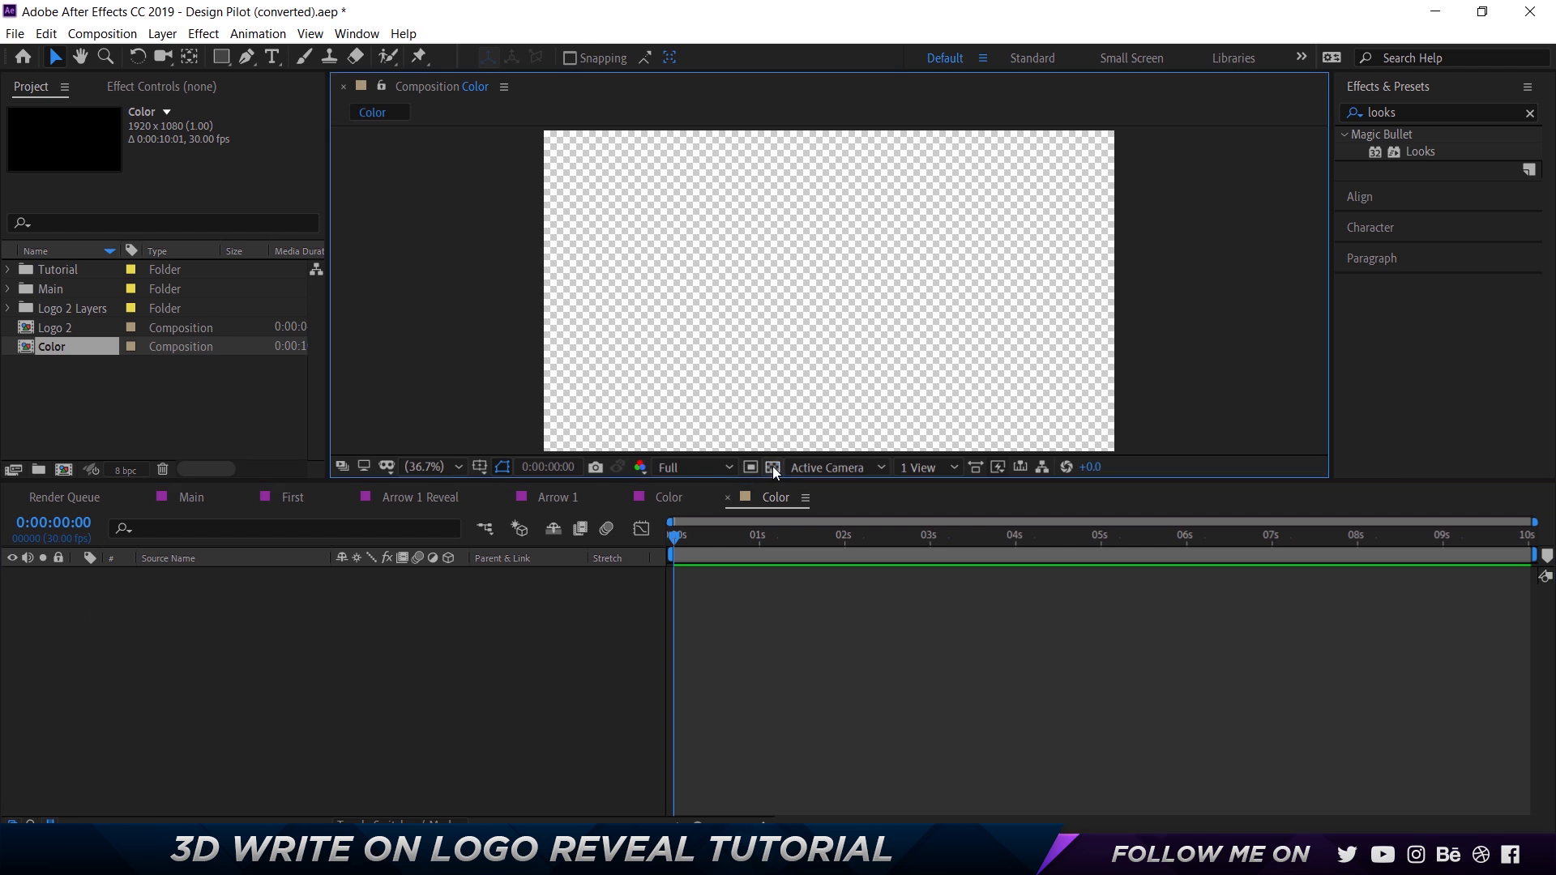
{"action": "left_click", "coordinate": [772, 467]}
{"action": "left_click", "coordinate": [771, 467]}
{"action": "left_click", "coordinate": [772, 467]}
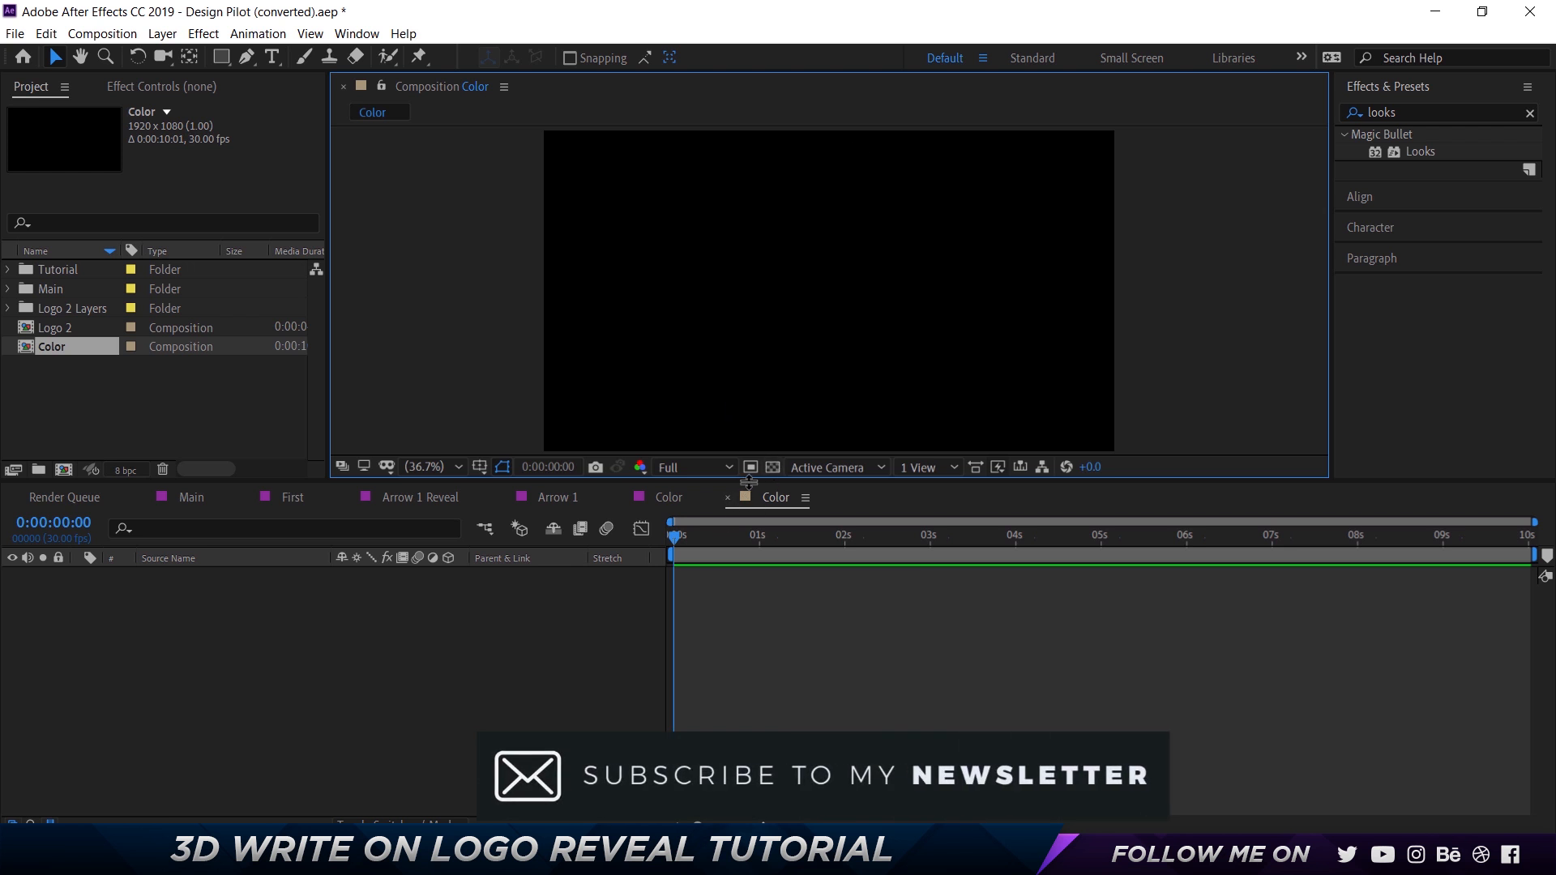
{"action": "left_click_drag", "start_coordinate": [748, 482], "coordinate": [753, 522]}
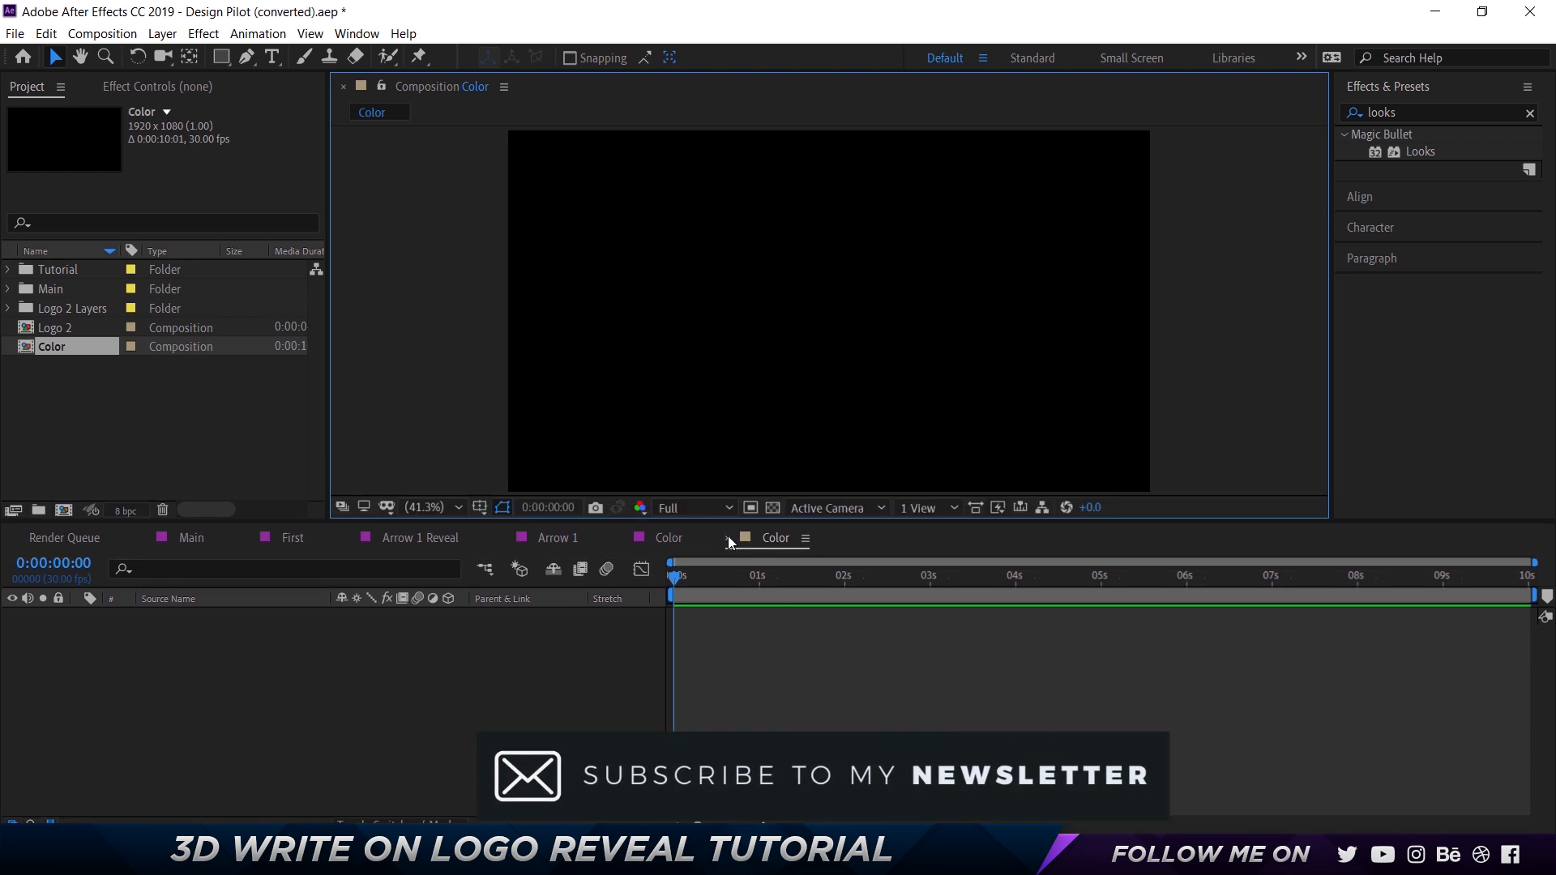
Close the new Color timeline and hide the upper BG layer in the existing Color composition.
{"action": "left_click", "coordinate": [727, 537]}
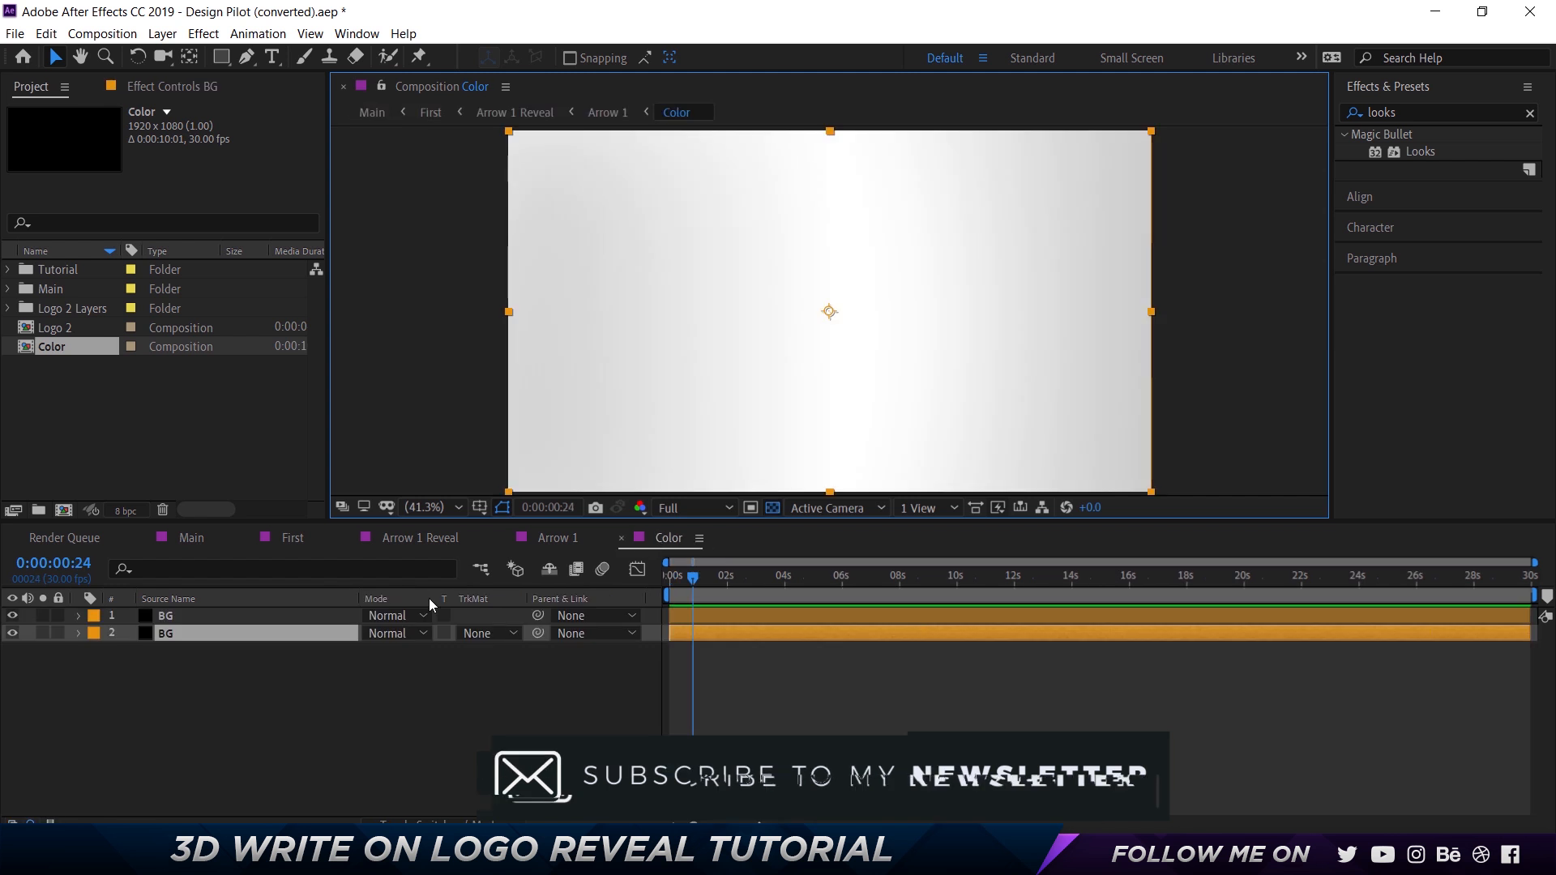
{"action": "left_click", "coordinate": [250, 660]}
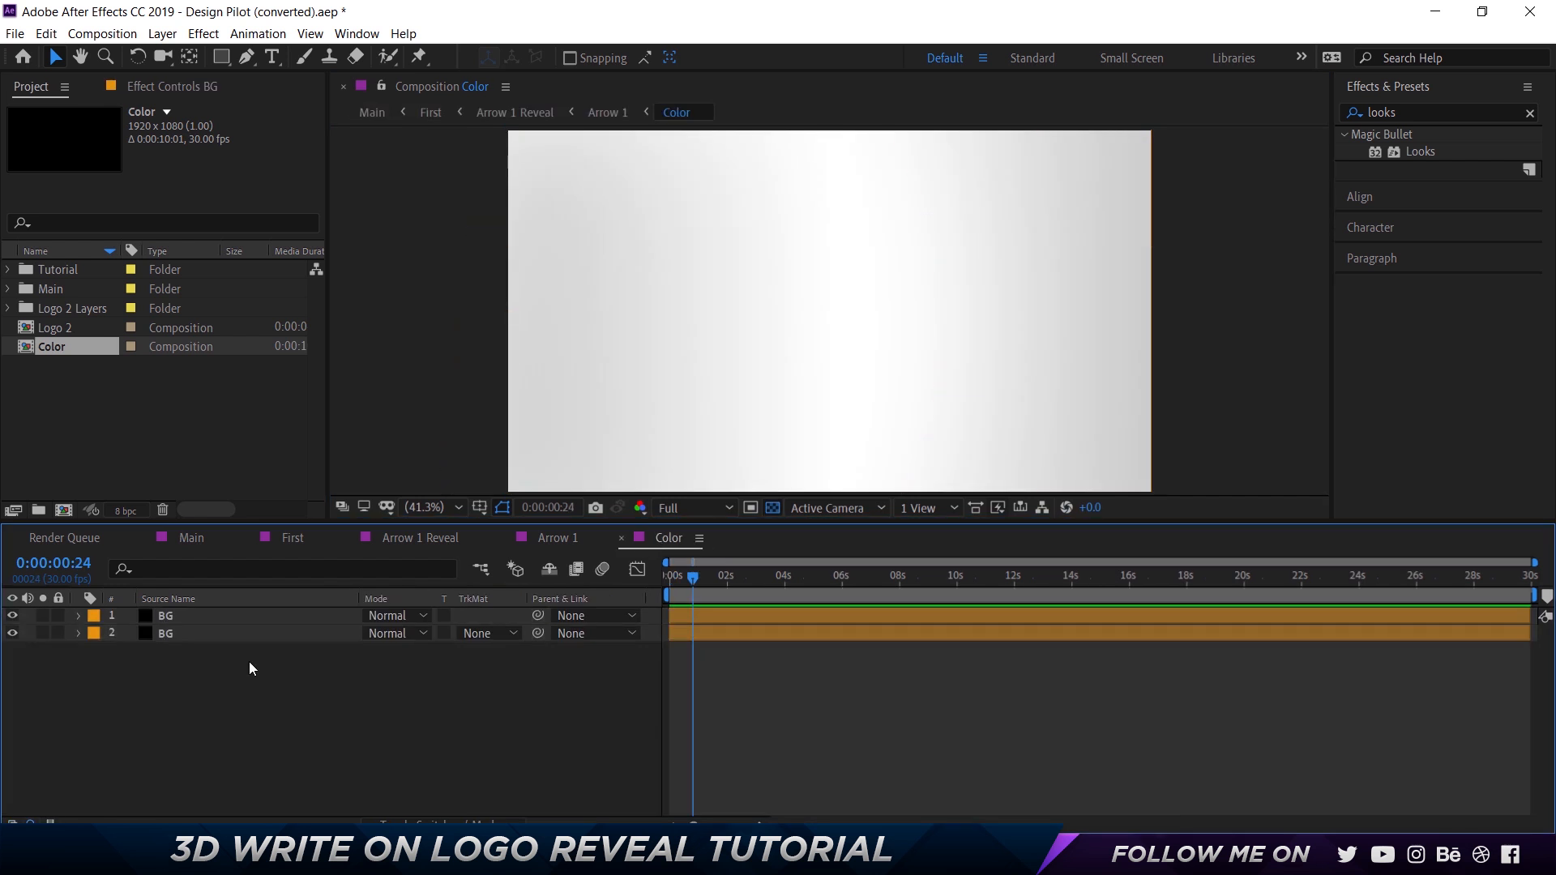
{"action": "left_click", "coordinate": [12, 615]}
{"action": "left_click", "coordinate": [196, 640]}
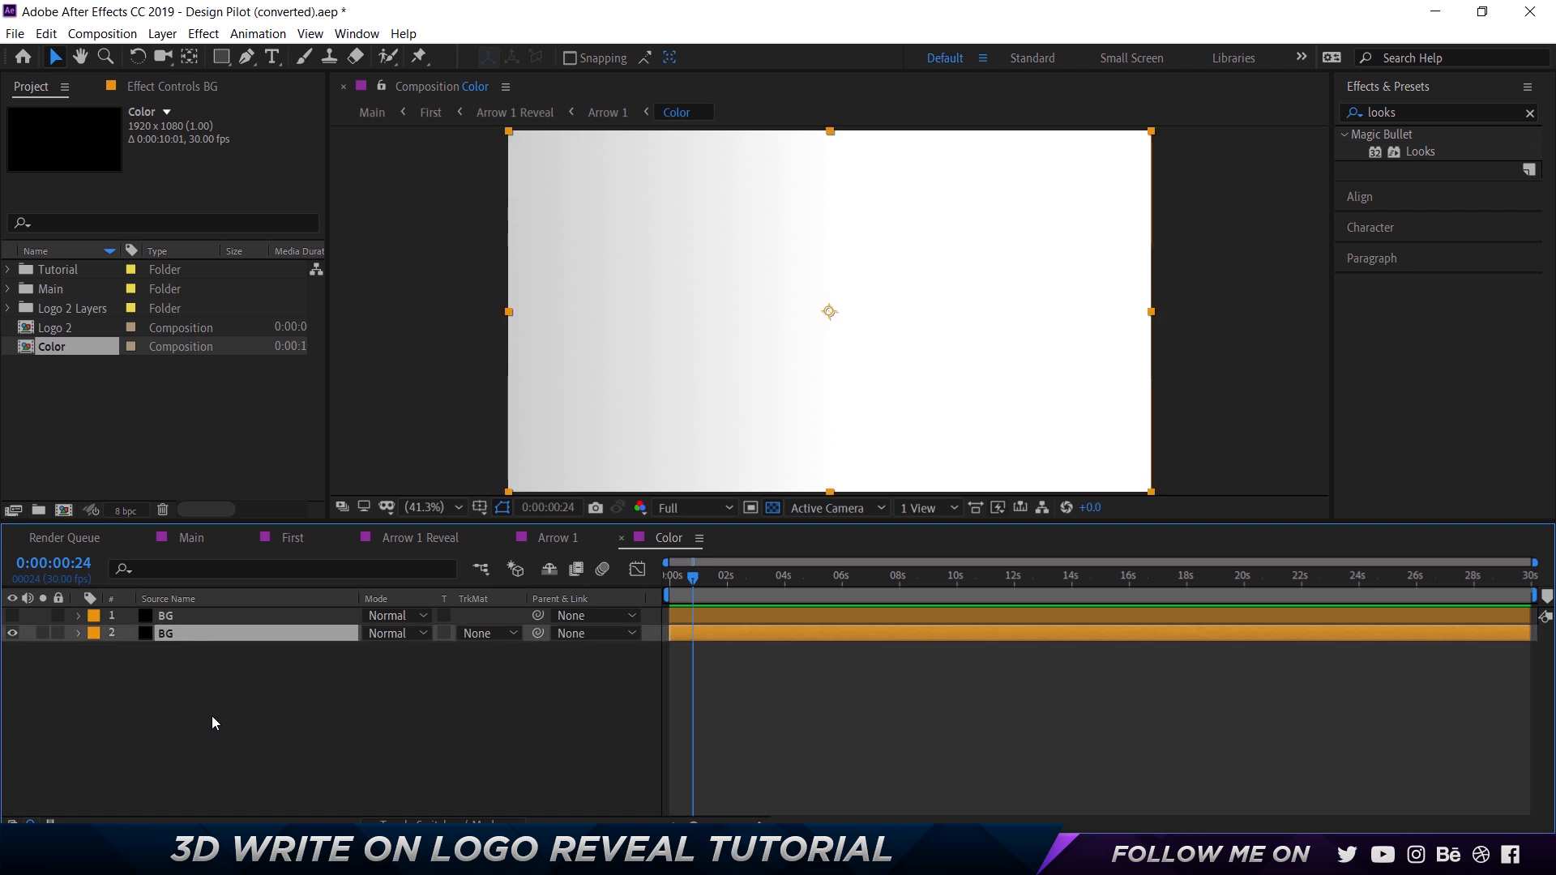
Add a white 1920 × 1080 px solid directly above the lower BG layer.
{"action": "right_click", "coordinate": [192, 697]}
{"action": "mouse_move", "coordinate": [249, 518]}
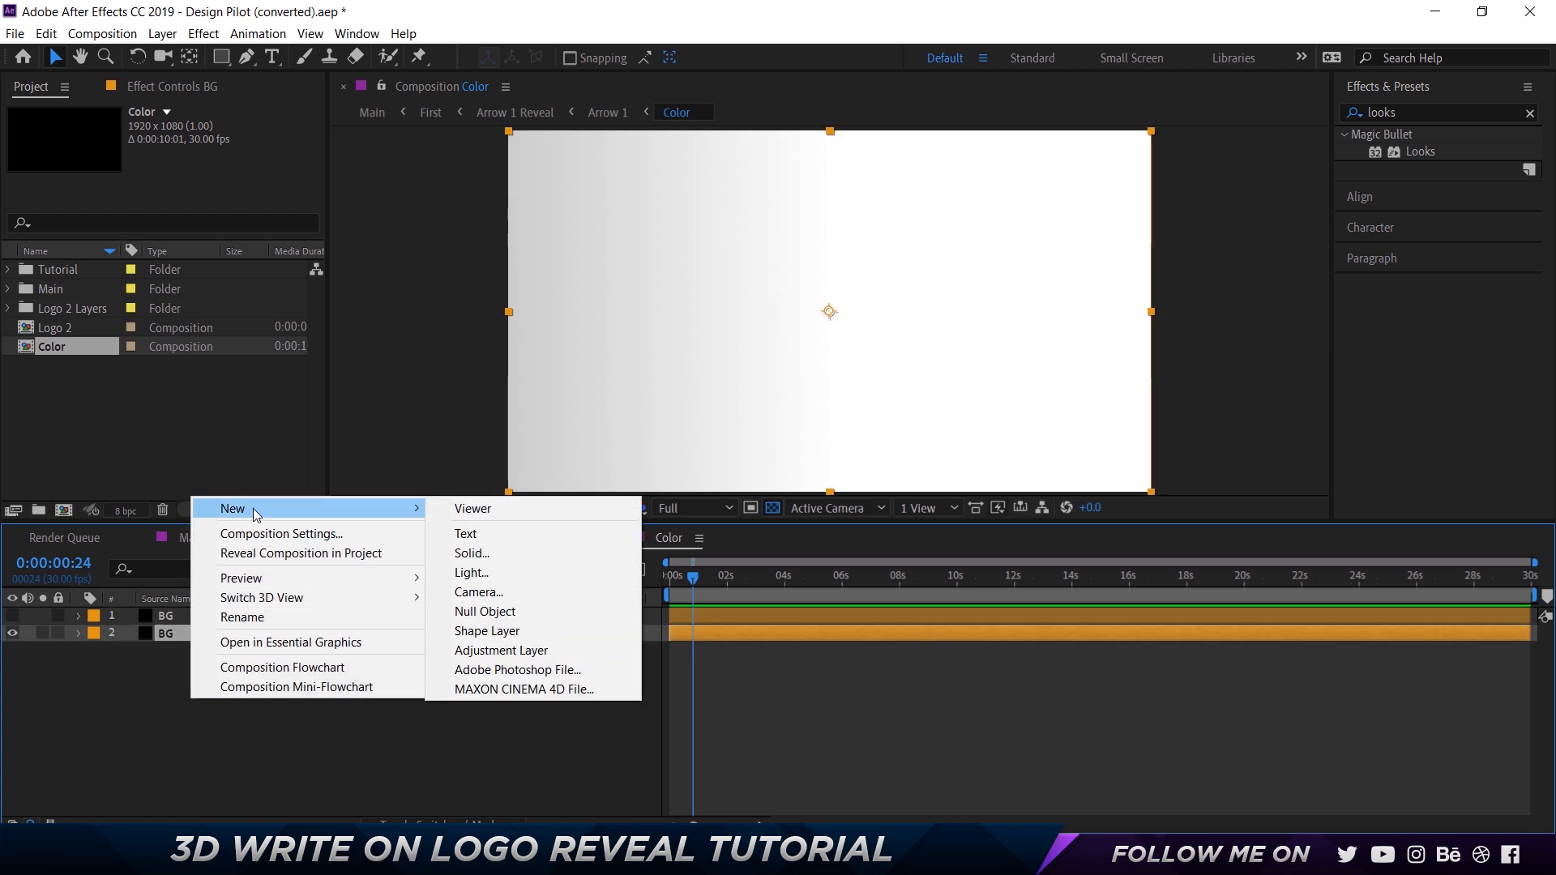
{"action": "left_click", "coordinate": [506, 557]}
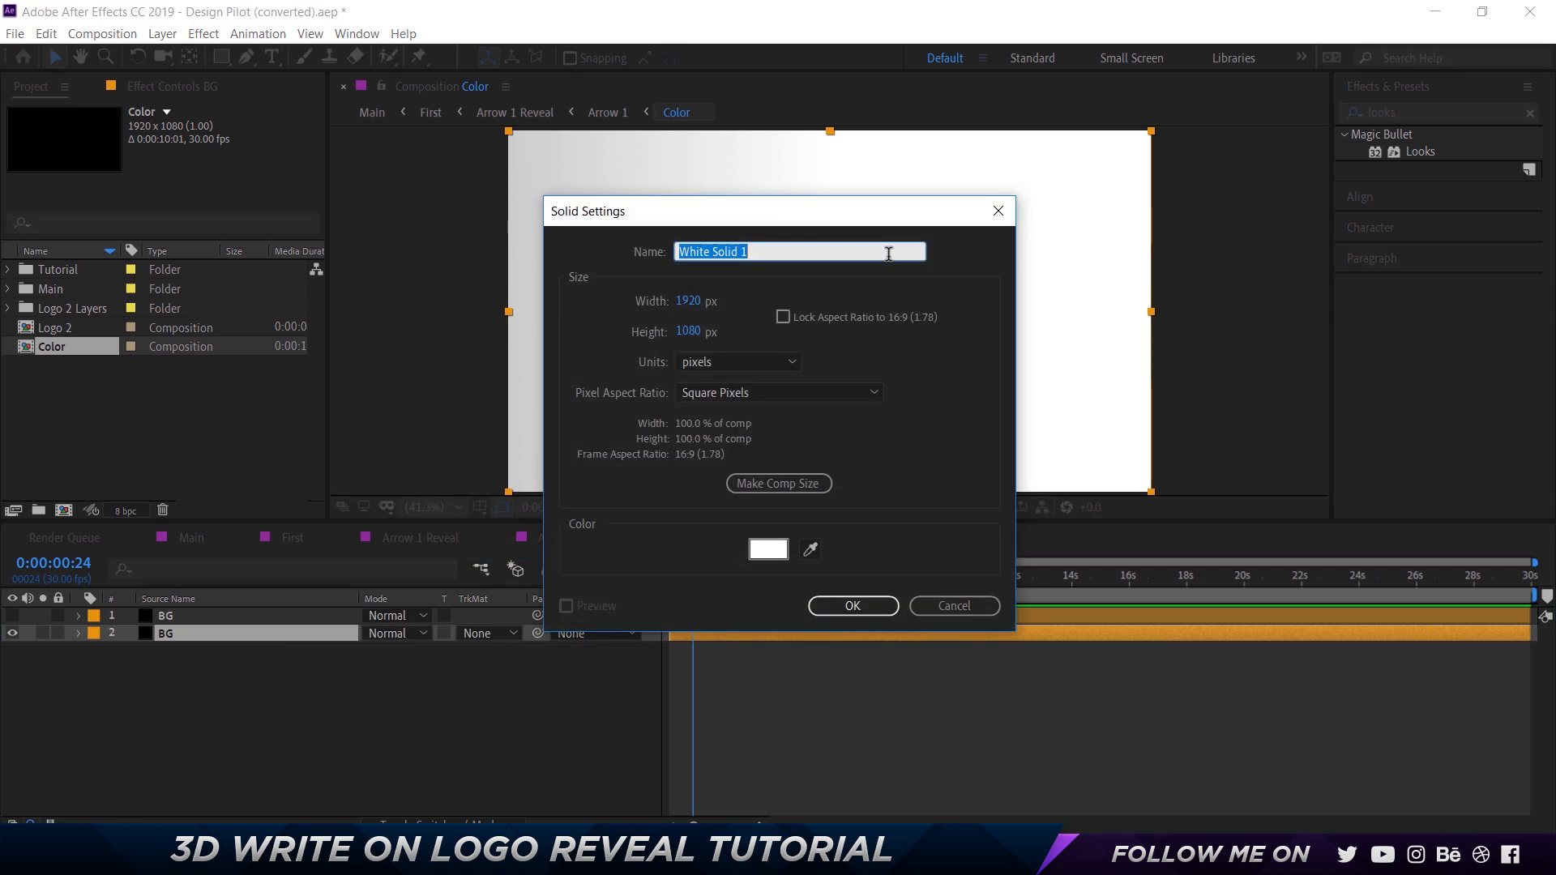
{"action": "left_click", "coordinate": [861, 606]}
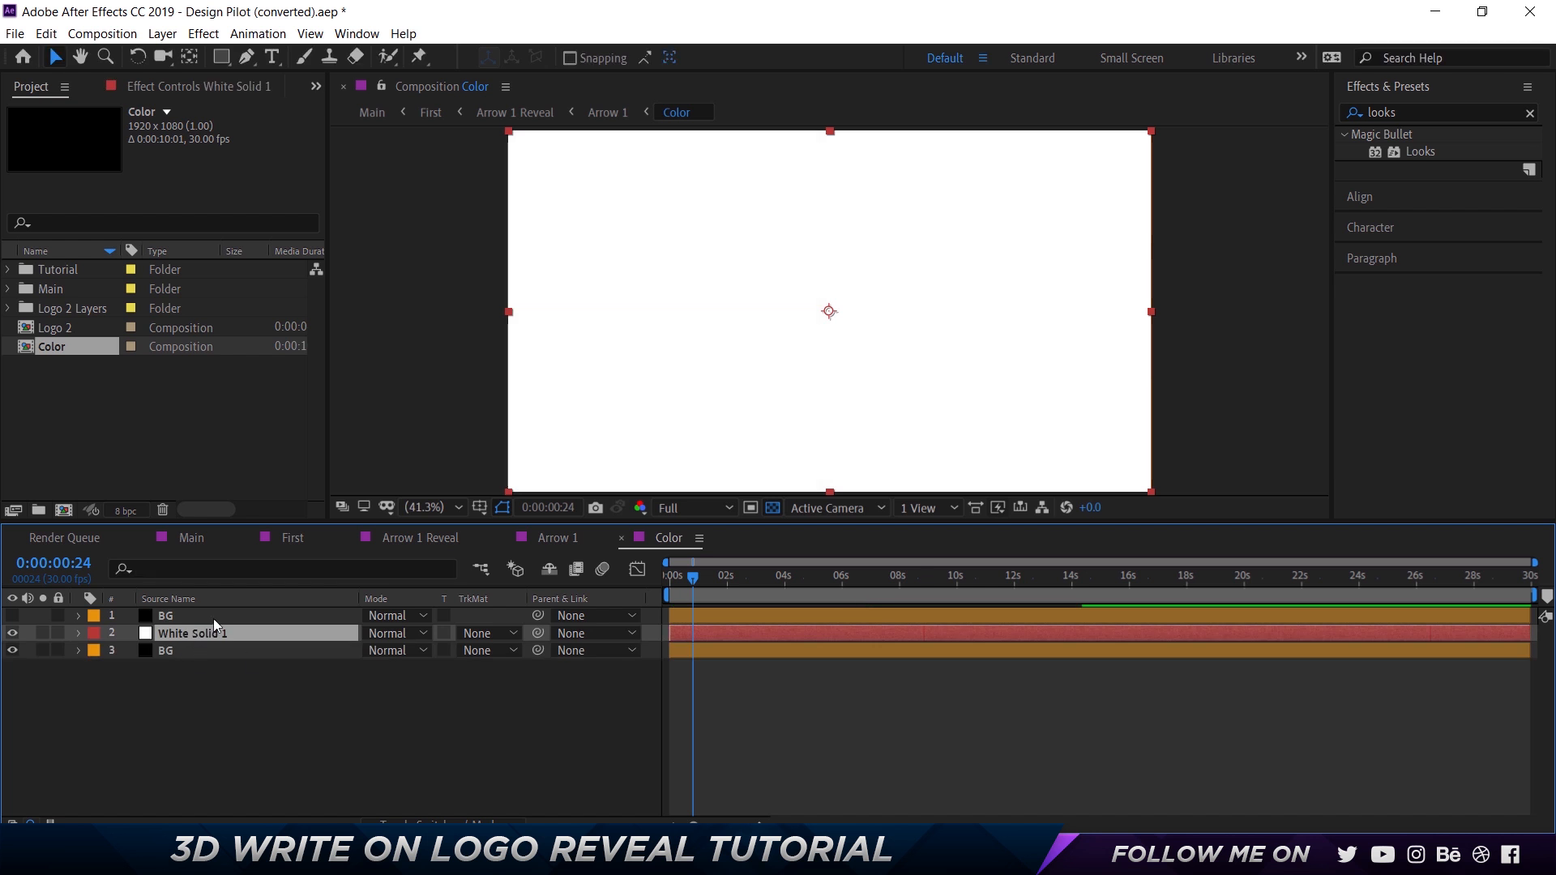
Rename the new white solid layer to BG.
{"action": "left_click", "coordinate": [185, 631]}
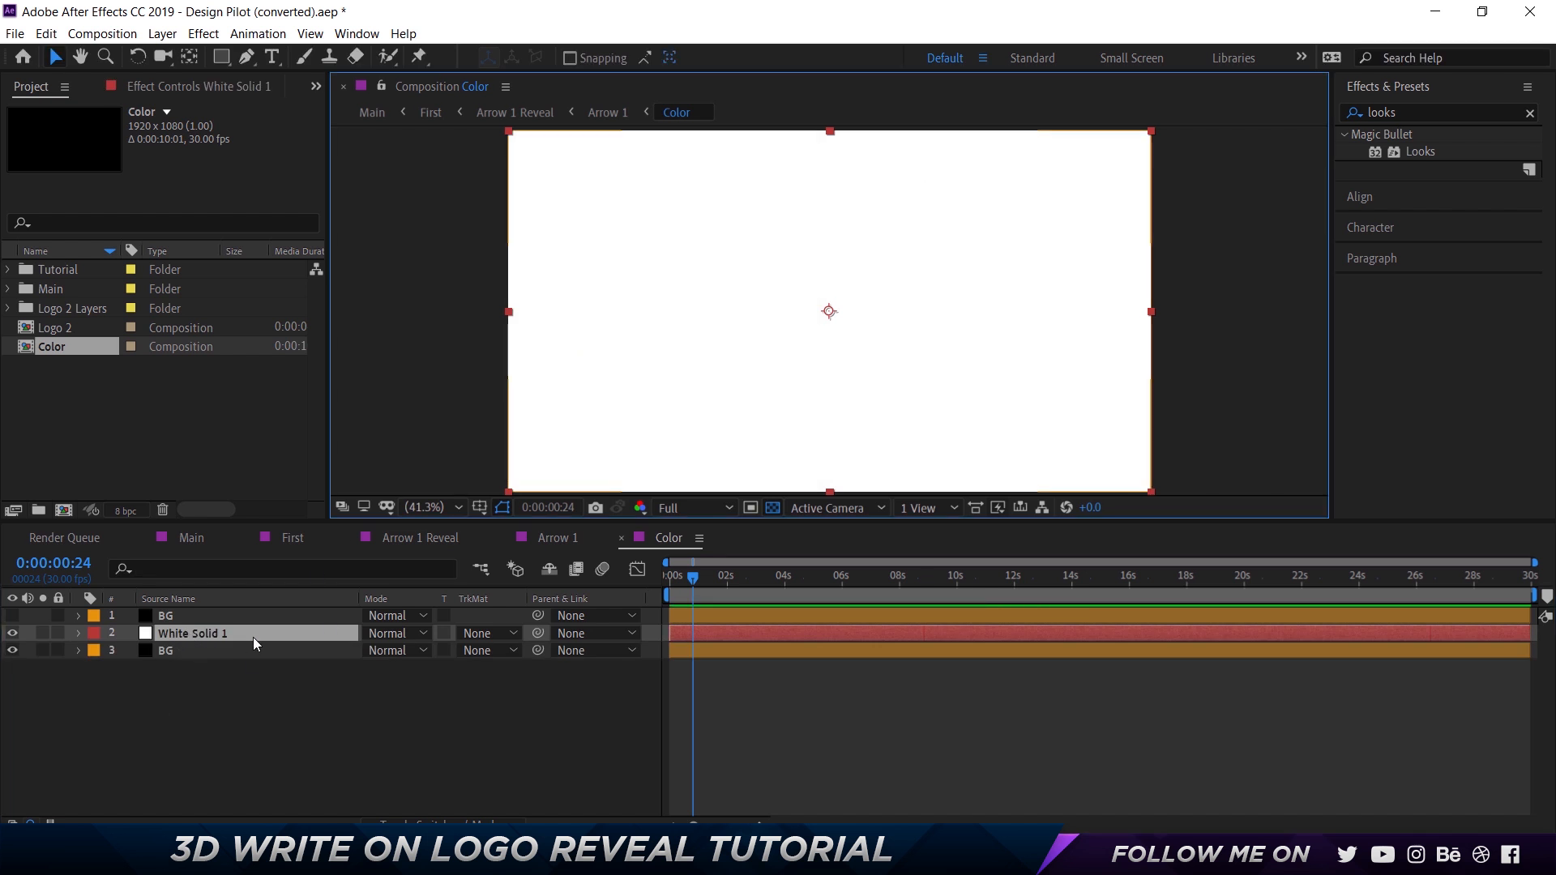
{"action": "double_click", "coordinate": [251, 634]}
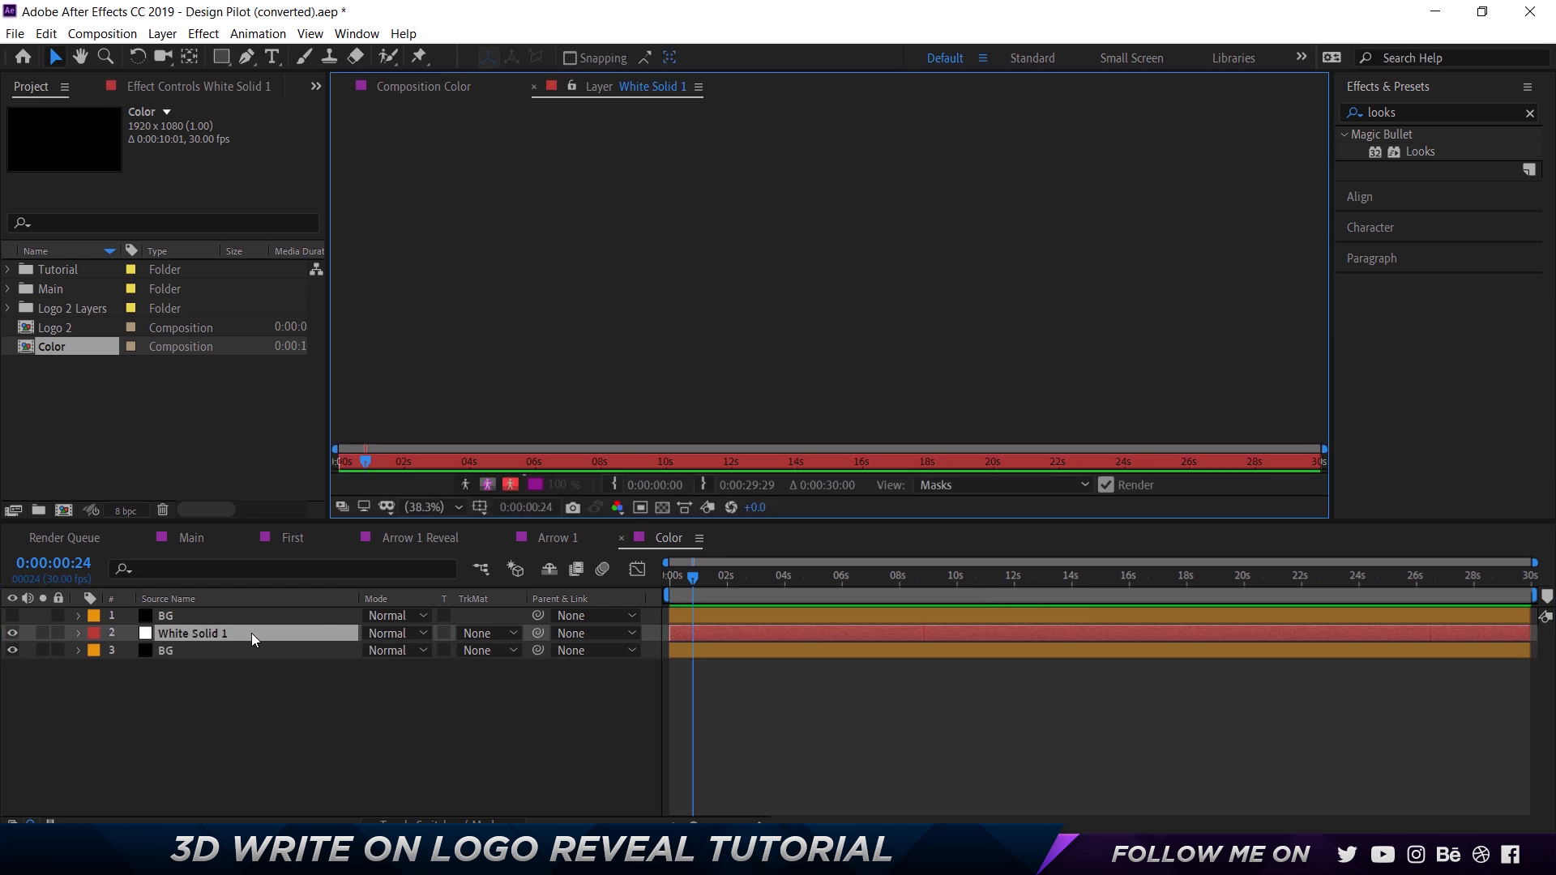
{"action": "left_click", "coordinate": [535, 87]}
{"action": "left_click", "coordinate": [329, 666]}
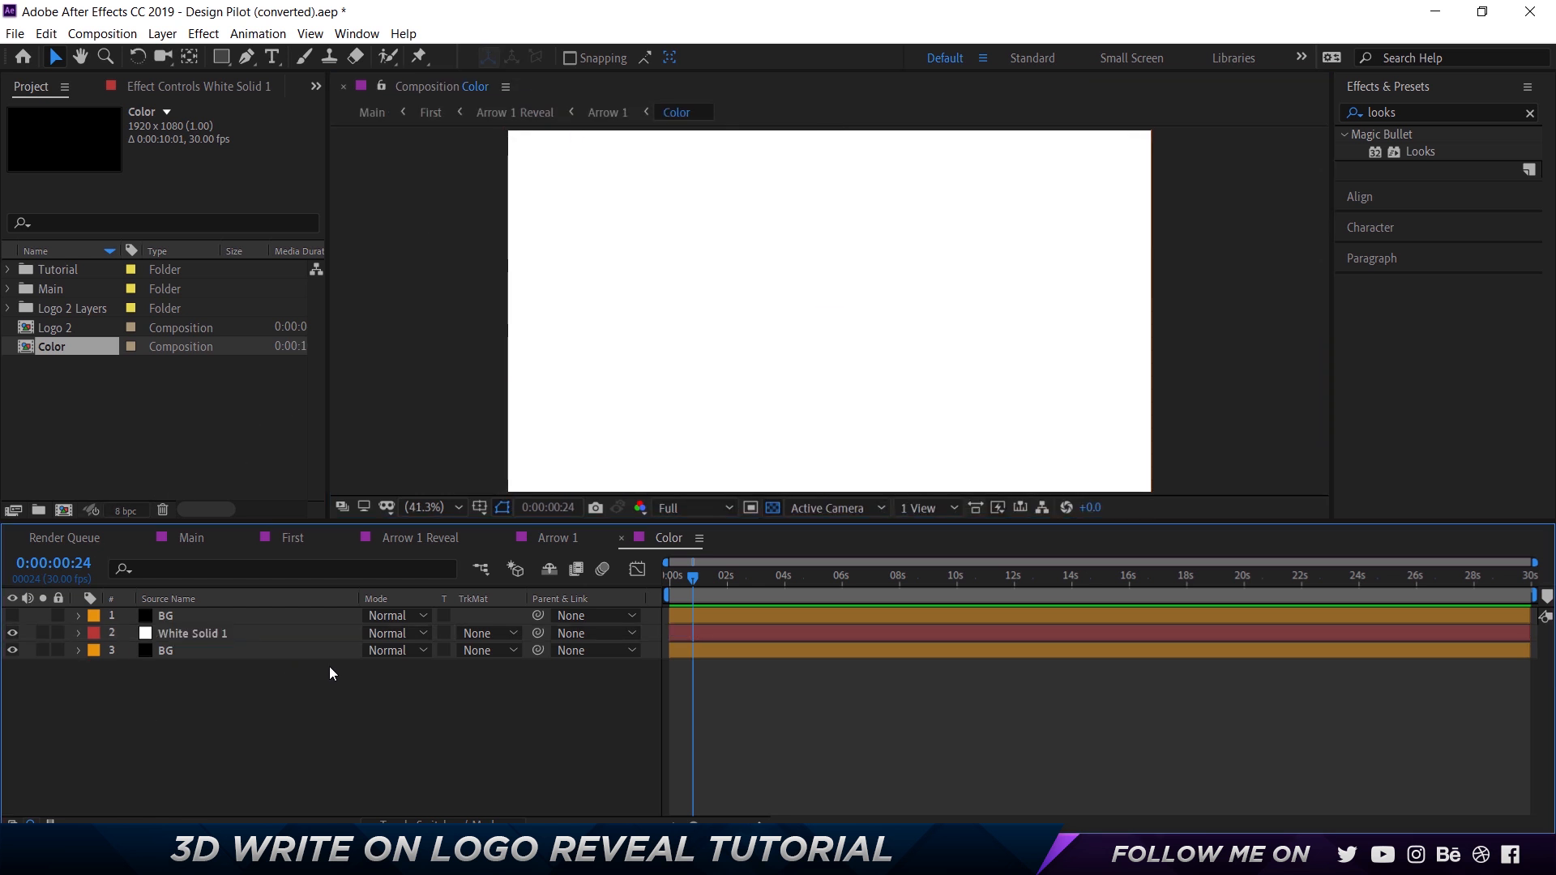
{"action": "left_click", "coordinate": [218, 639]}
{"action": "key", "text": "Return"}
{"action": "type", "text": "BG"}
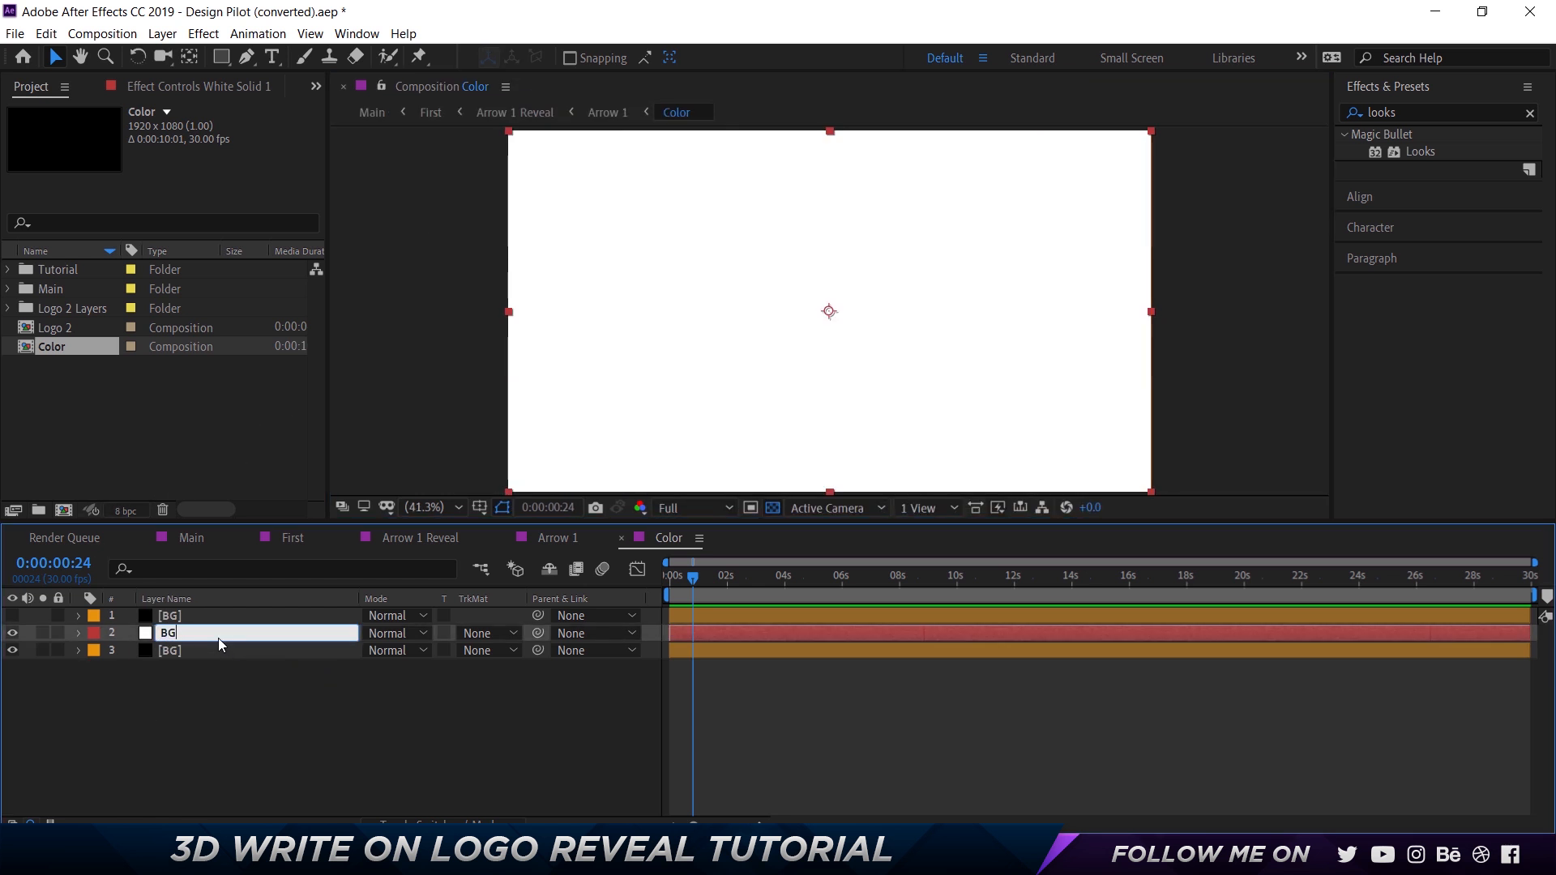
{"action": "key", "text": "Return"}
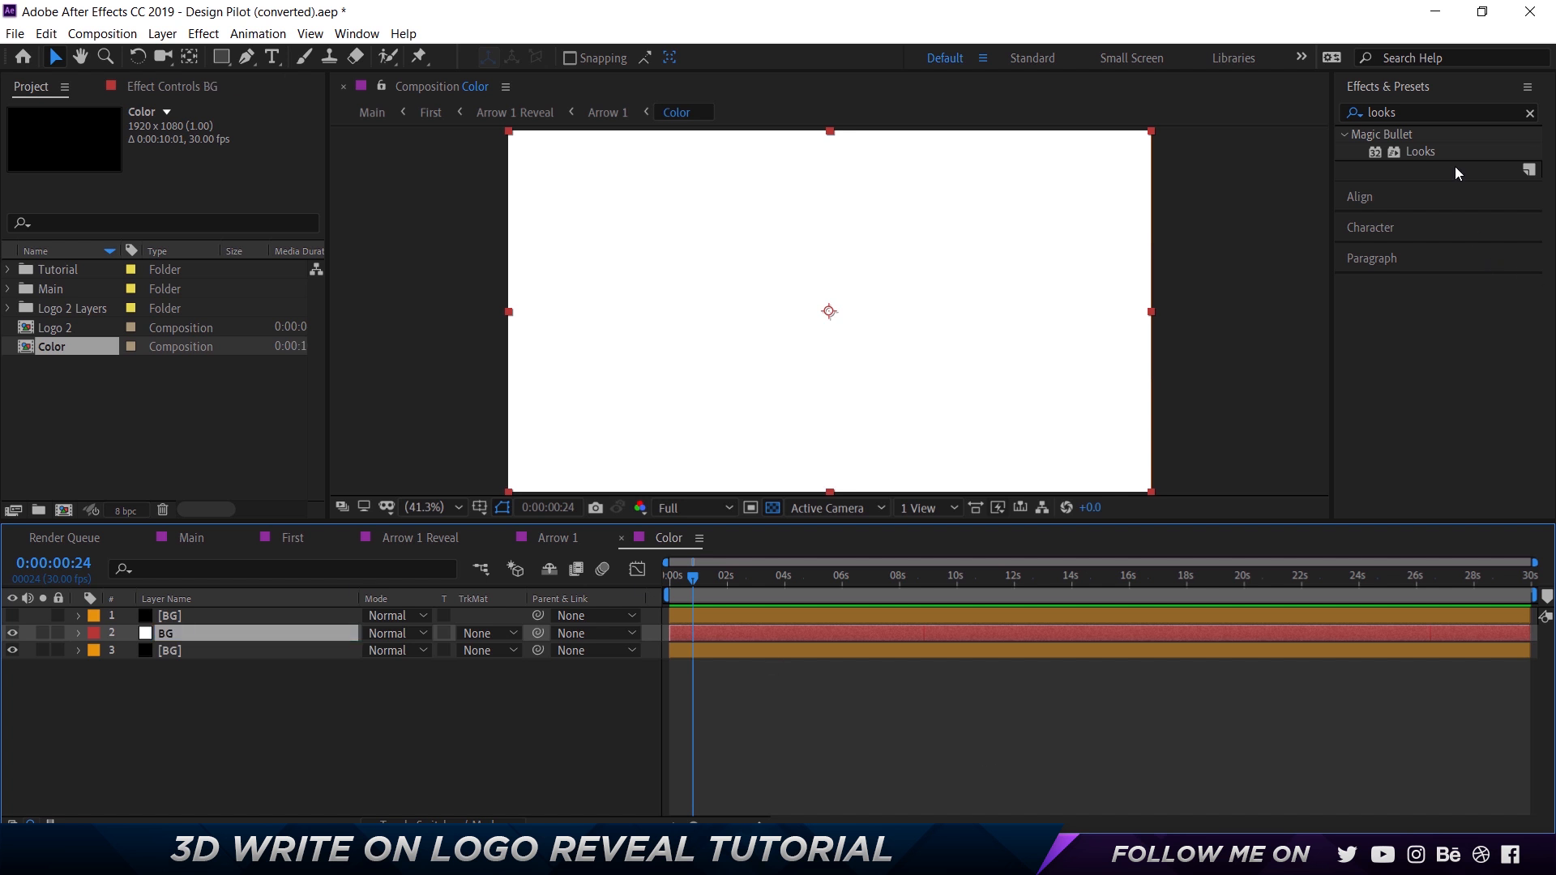
Find the Gradient Ramp effect by searching for ramp and apply it to the new BG layer.
{"action": "left_click", "coordinate": [1427, 89]}
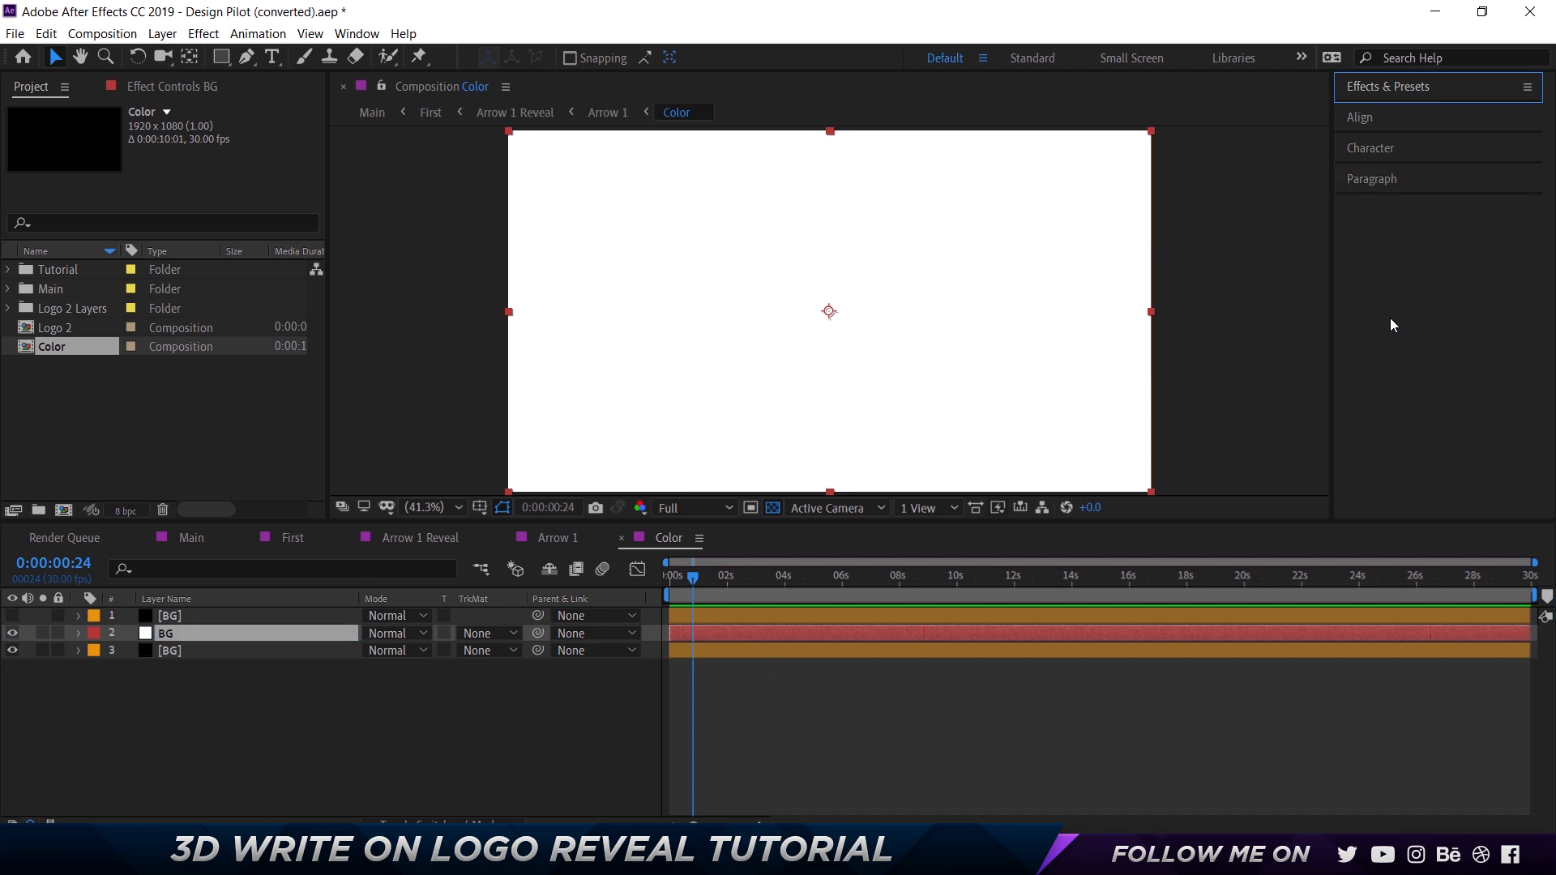
{"action": "left_click", "coordinate": [1416, 91]}
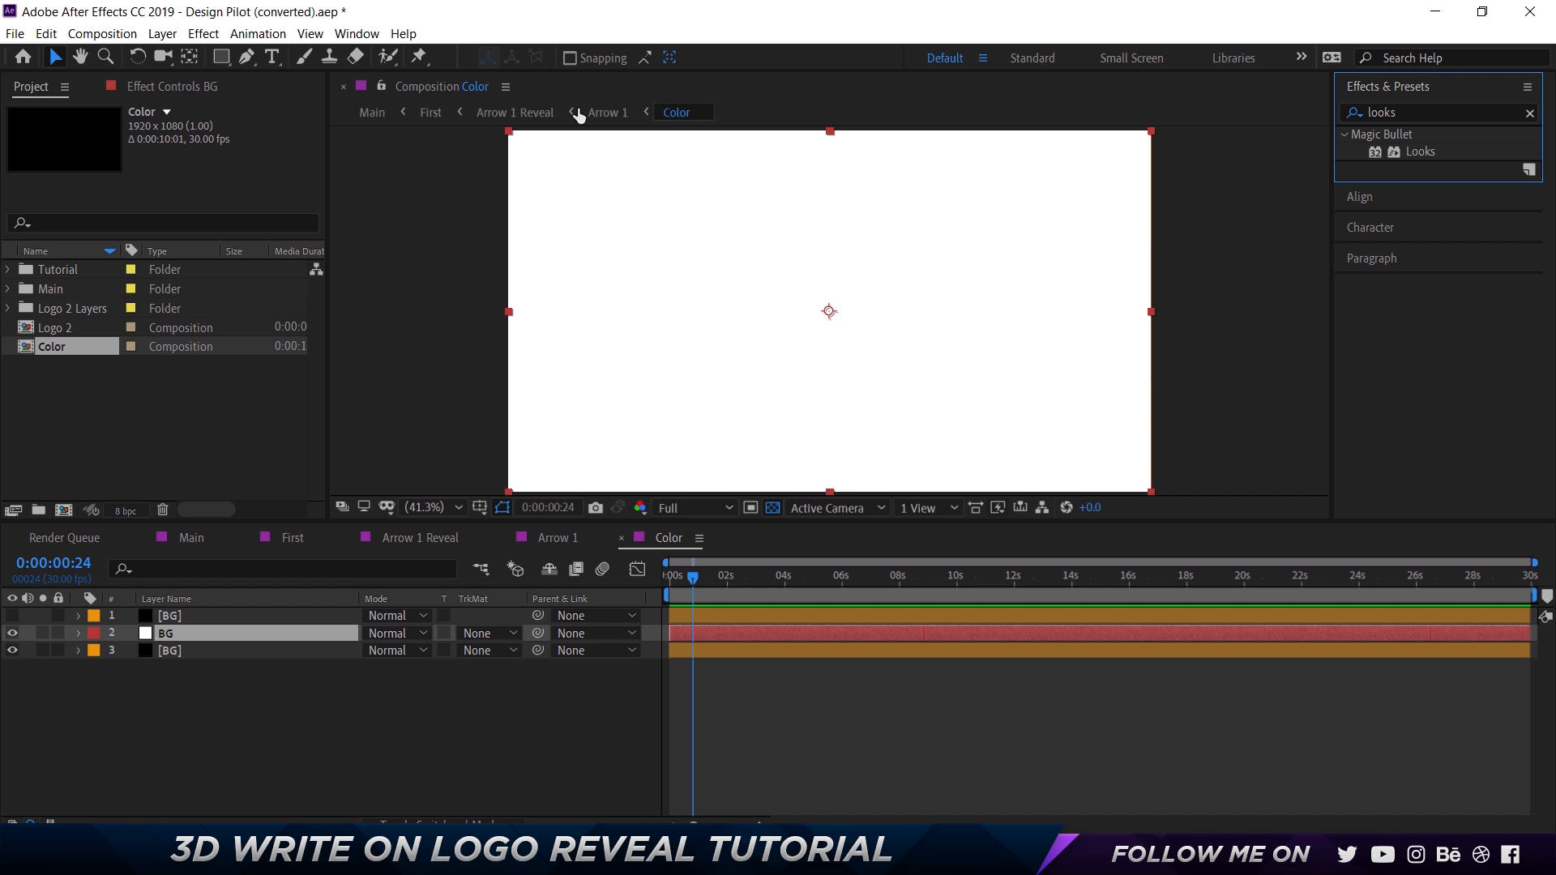
{"action": "left_click", "coordinate": [364, 36]}
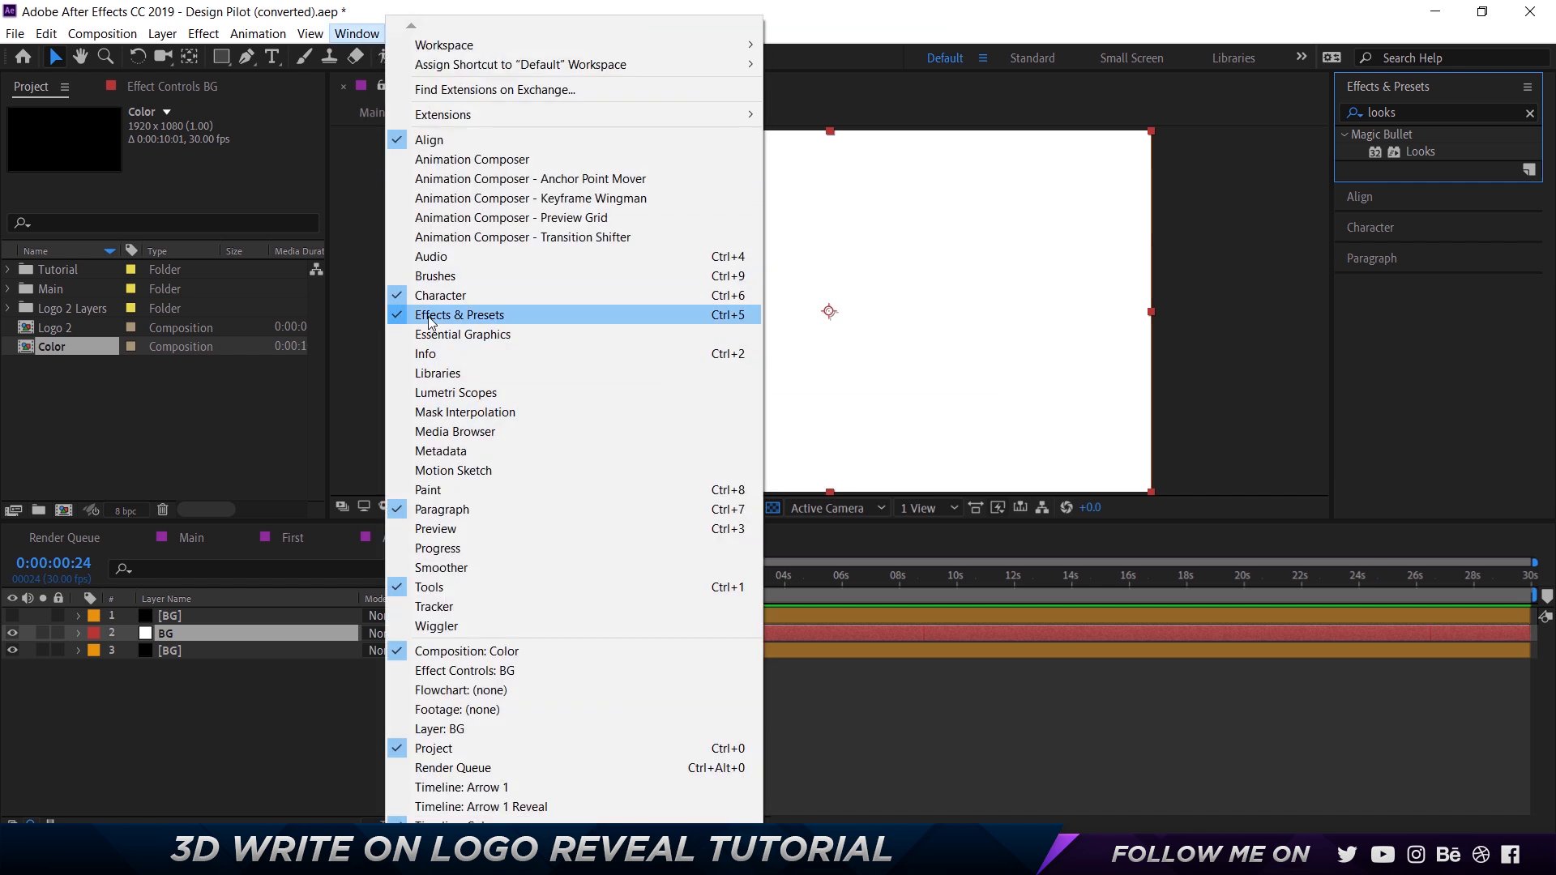
{"action": "left_click", "coordinate": [1510, 115]}
{"action": "left_click", "coordinate": [1529, 115]}
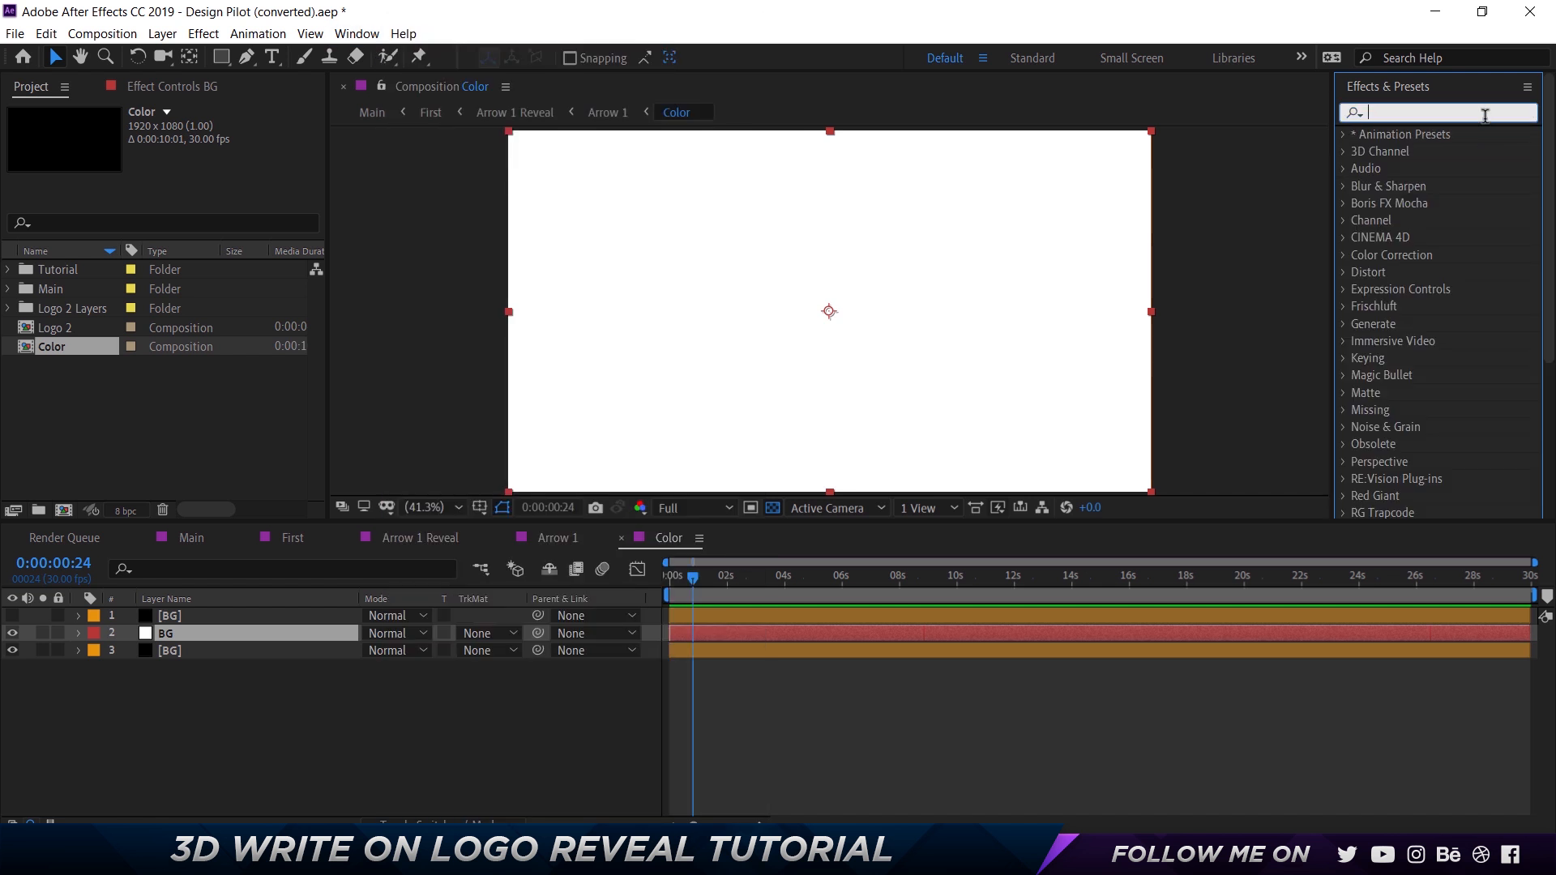
{"action": "type", "text": "ramp"}
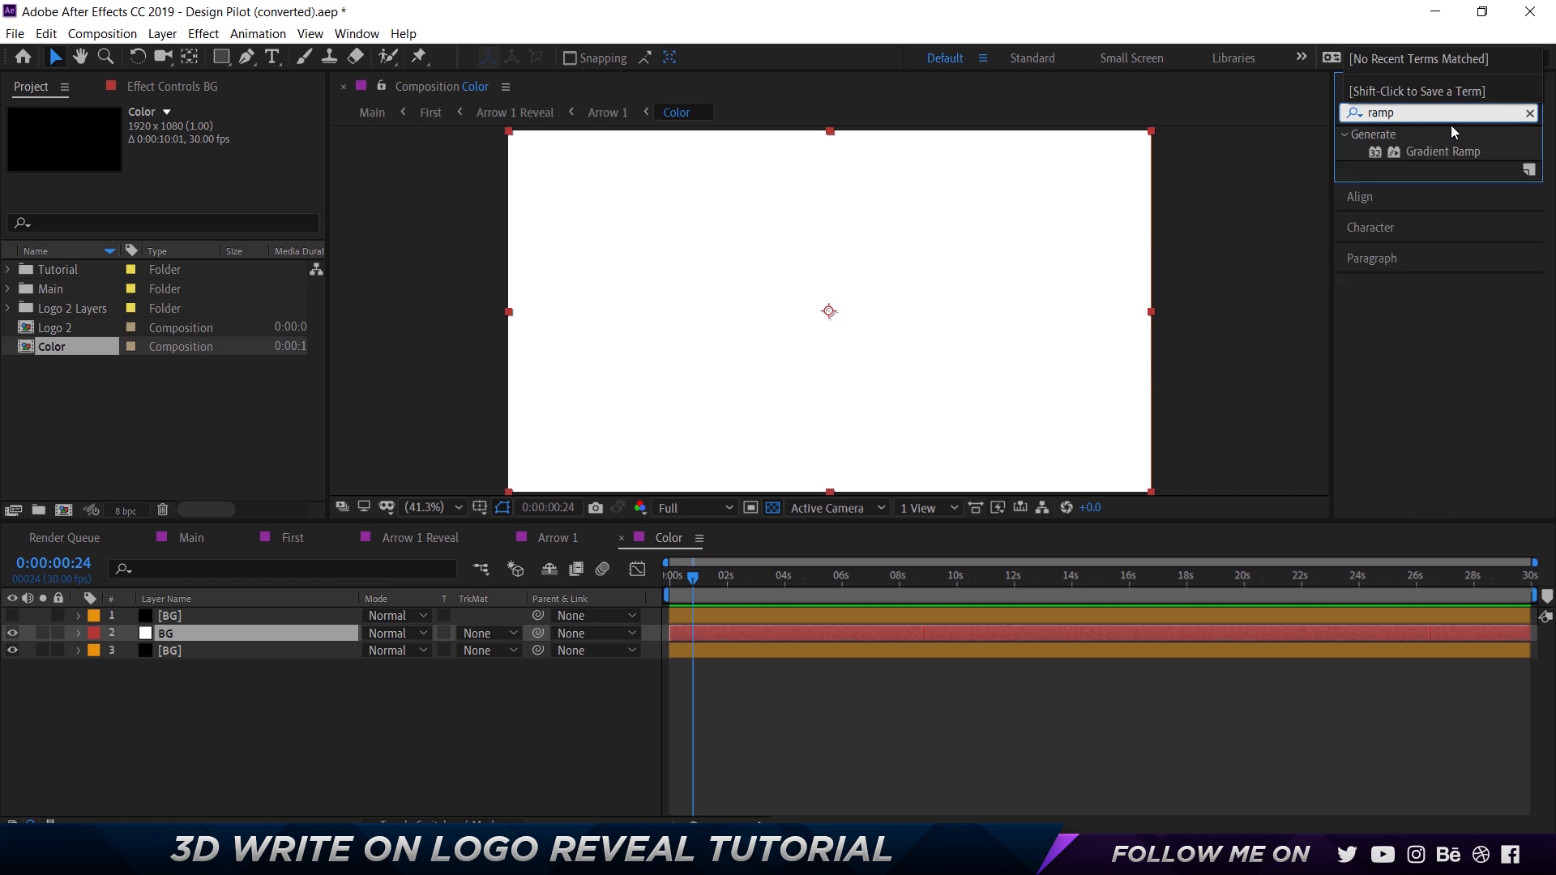
{"action": "left_click_drag", "start_coordinate": [1447, 149], "coordinate": [691, 348]}
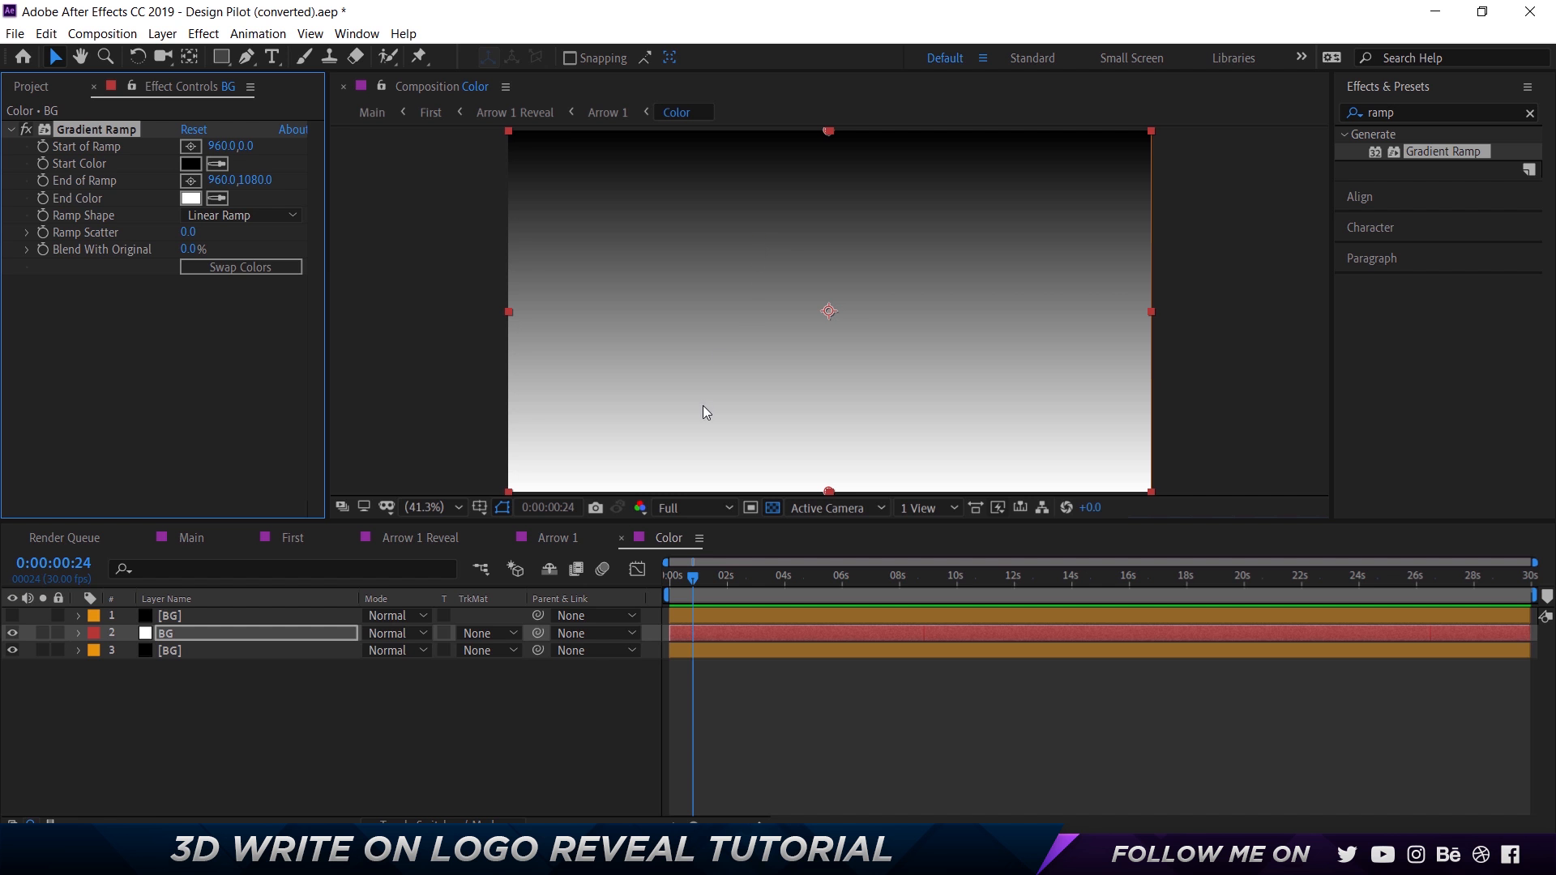
Set the Gradient Ramp start color of the new BG layer to CCCCCC, matching the ramp on the lowest BG layer.
{"action": "left_click", "coordinate": [196, 650]}
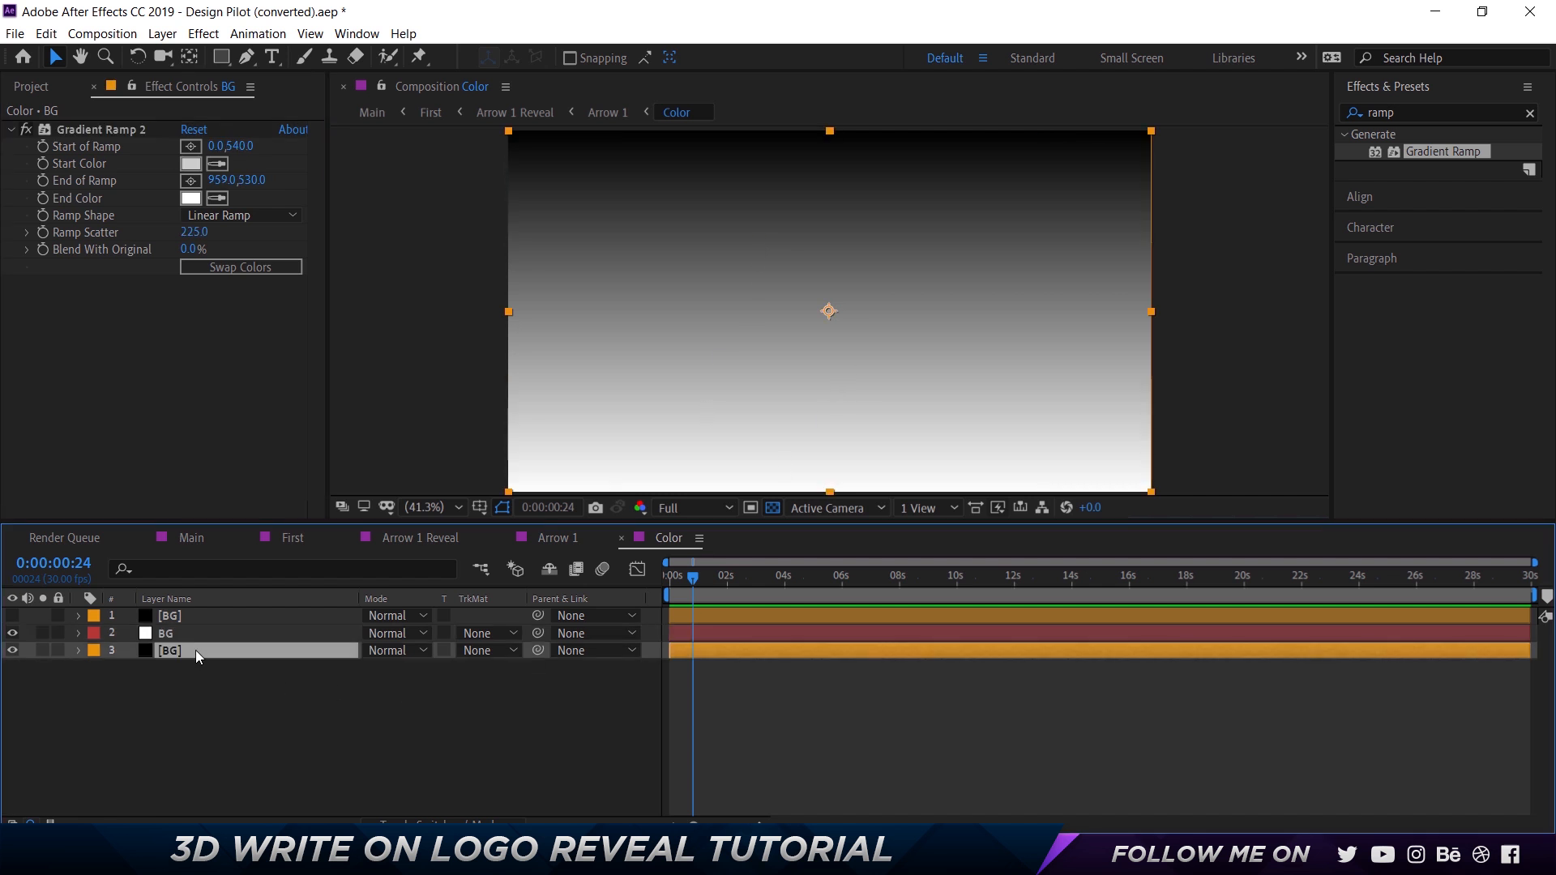
{"action": "left_click", "coordinate": [186, 630]}
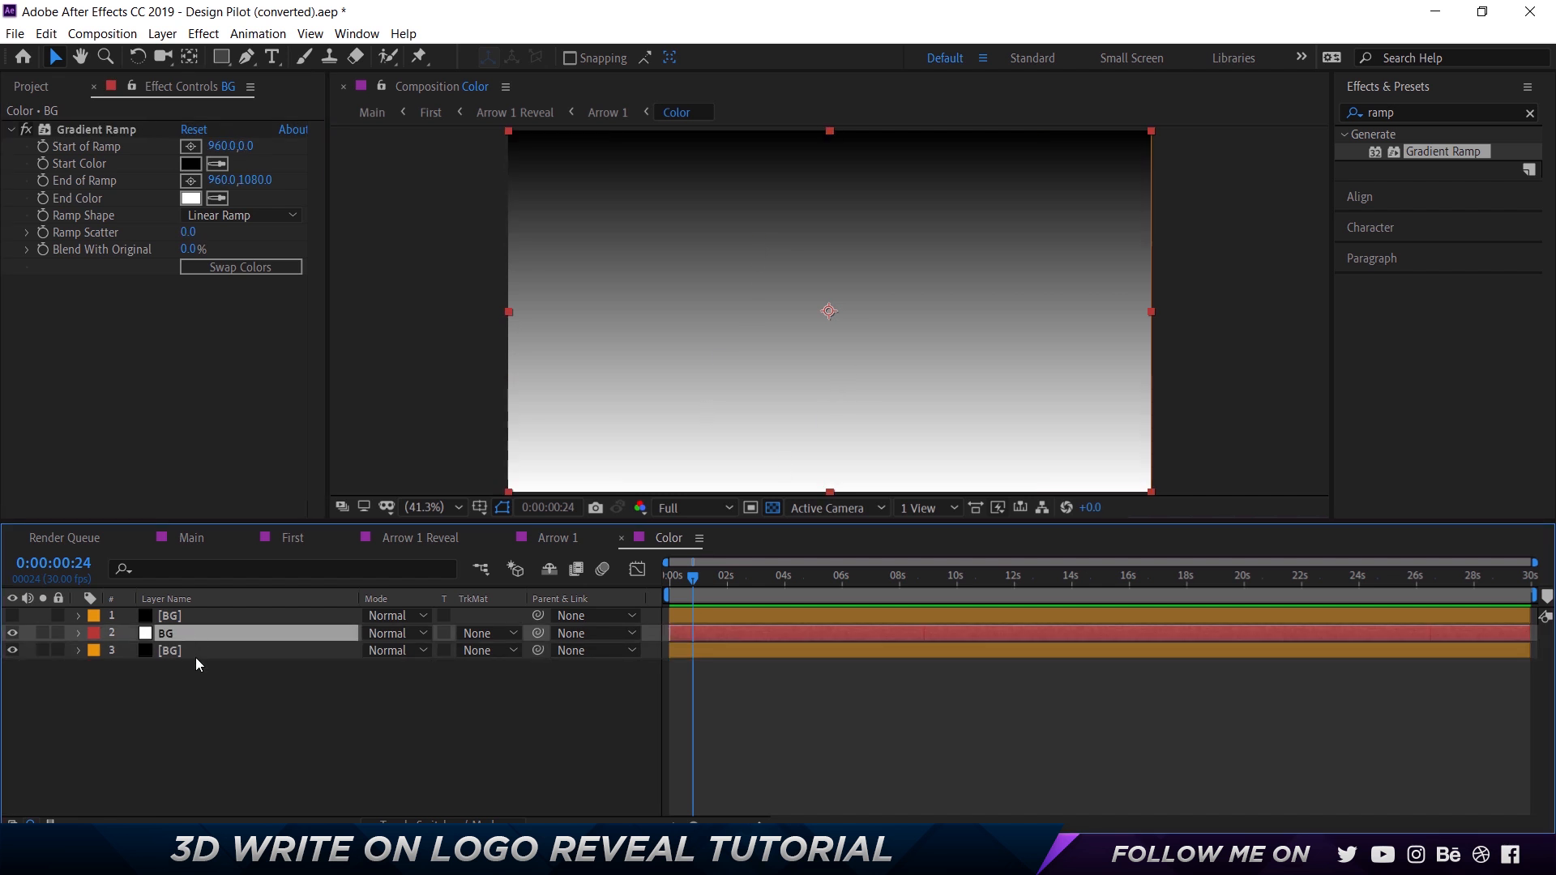
{"action": "left_click", "coordinate": [197, 656]}
{"action": "left_click", "coordinate": [191, 164]}
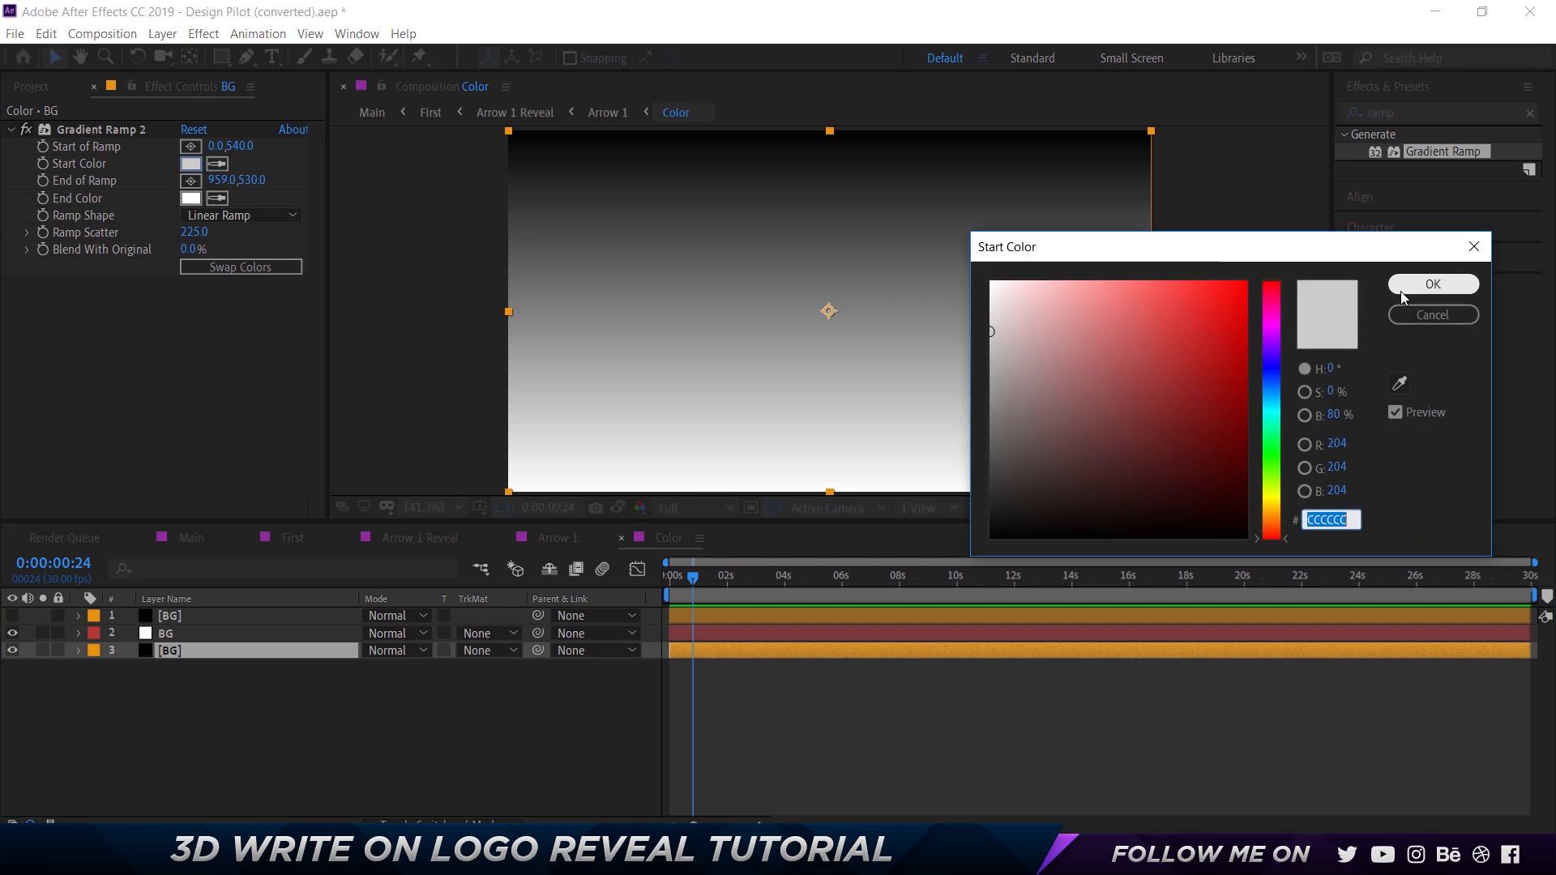
{"action": "left_click", "coordinate": [1422, 290]}
{"action": "left_click", "coordinate": [217, 632]}
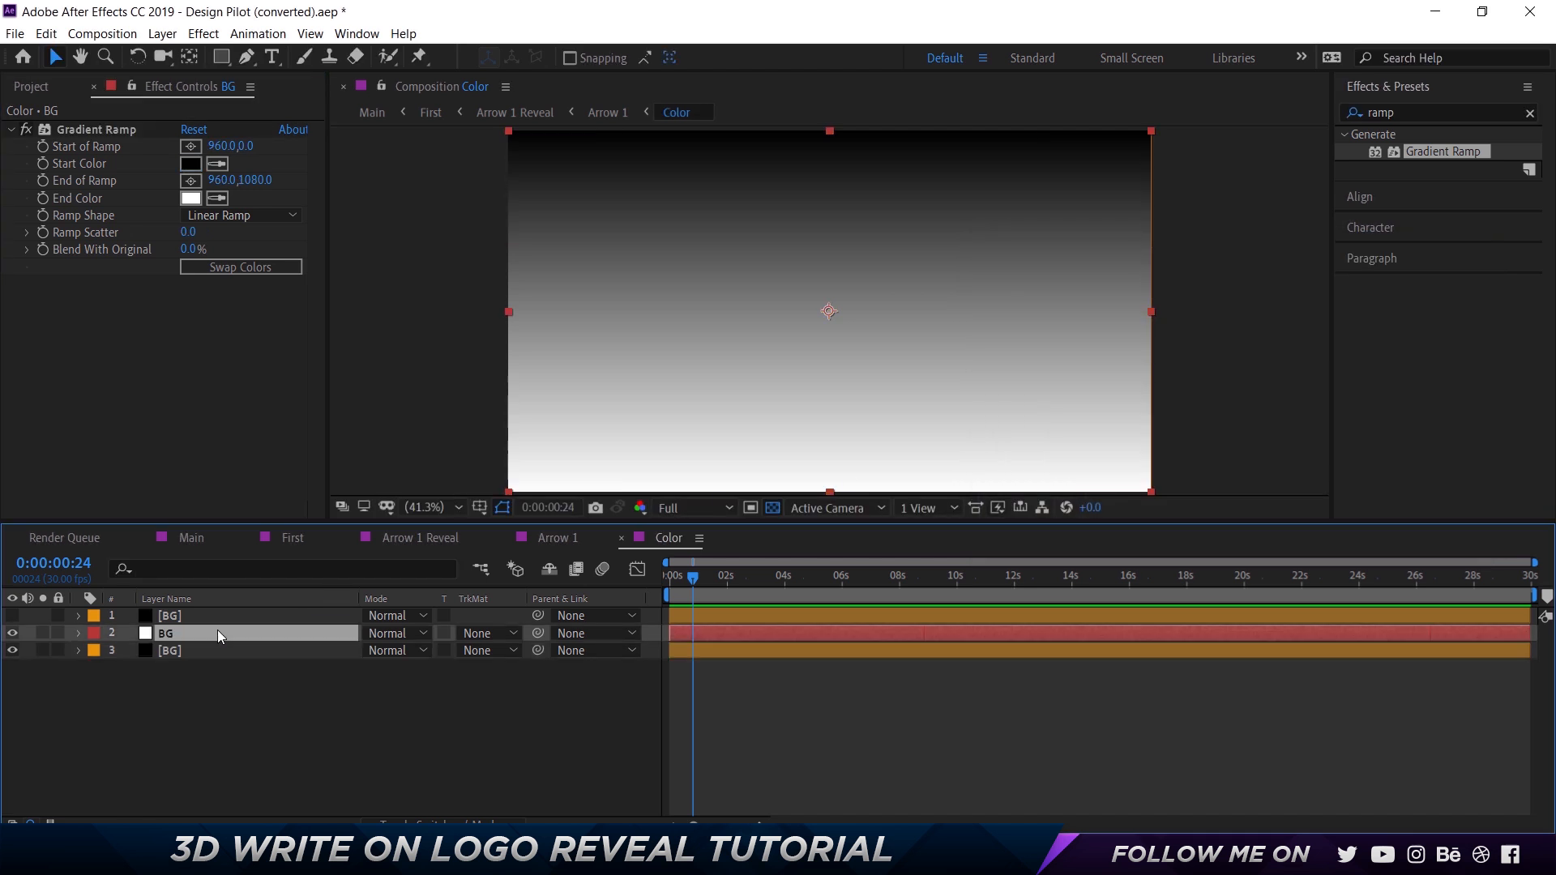
{"action": "left_click", "coordinate": [191, 164]}
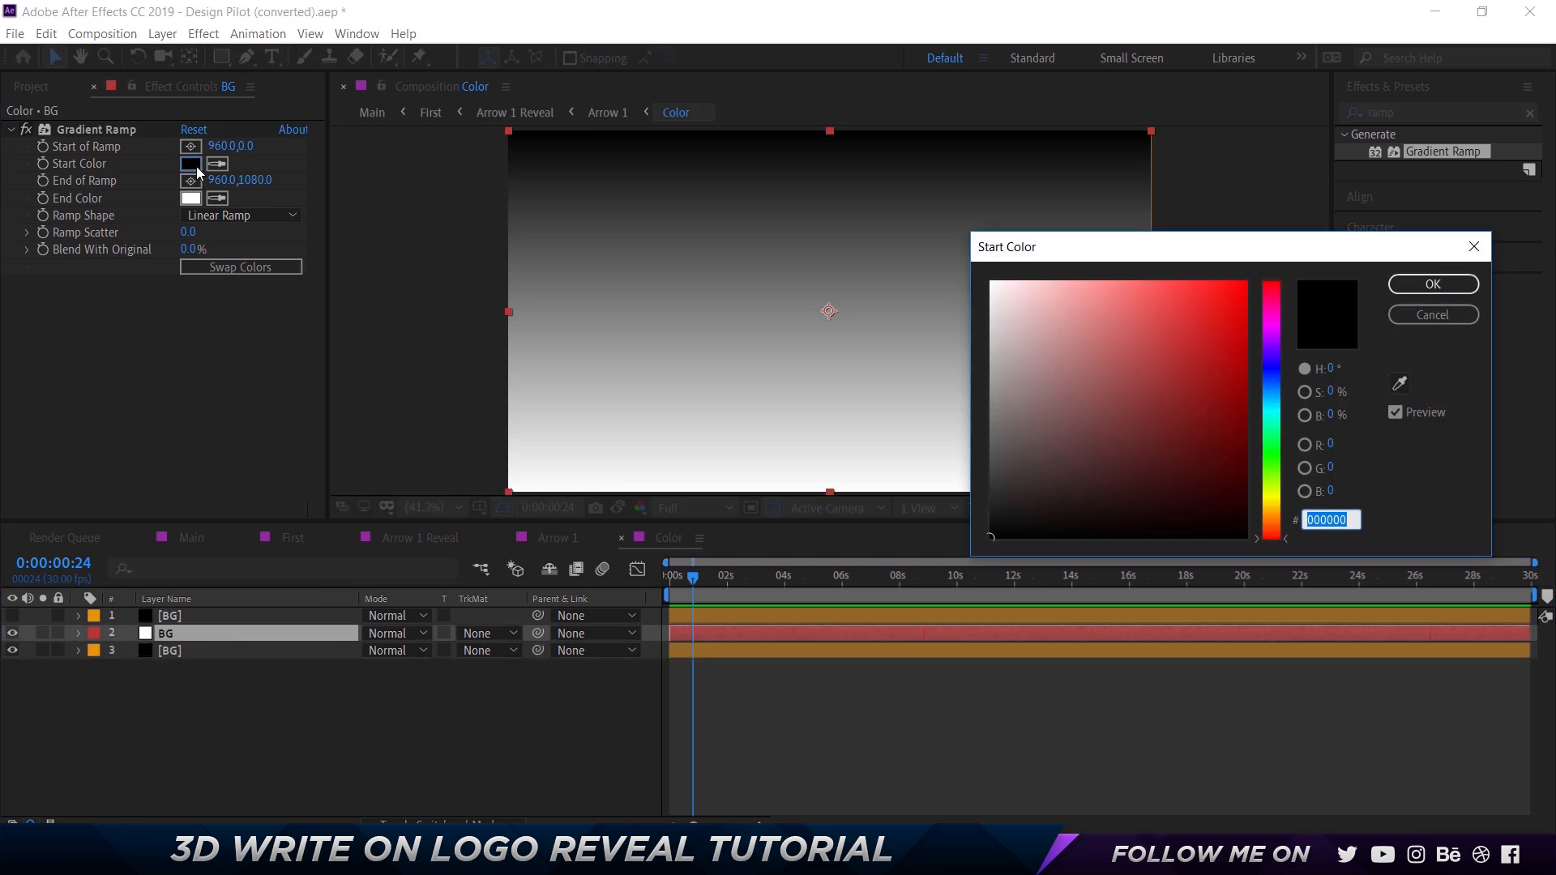
{"action": "key", "text": "Escape"}
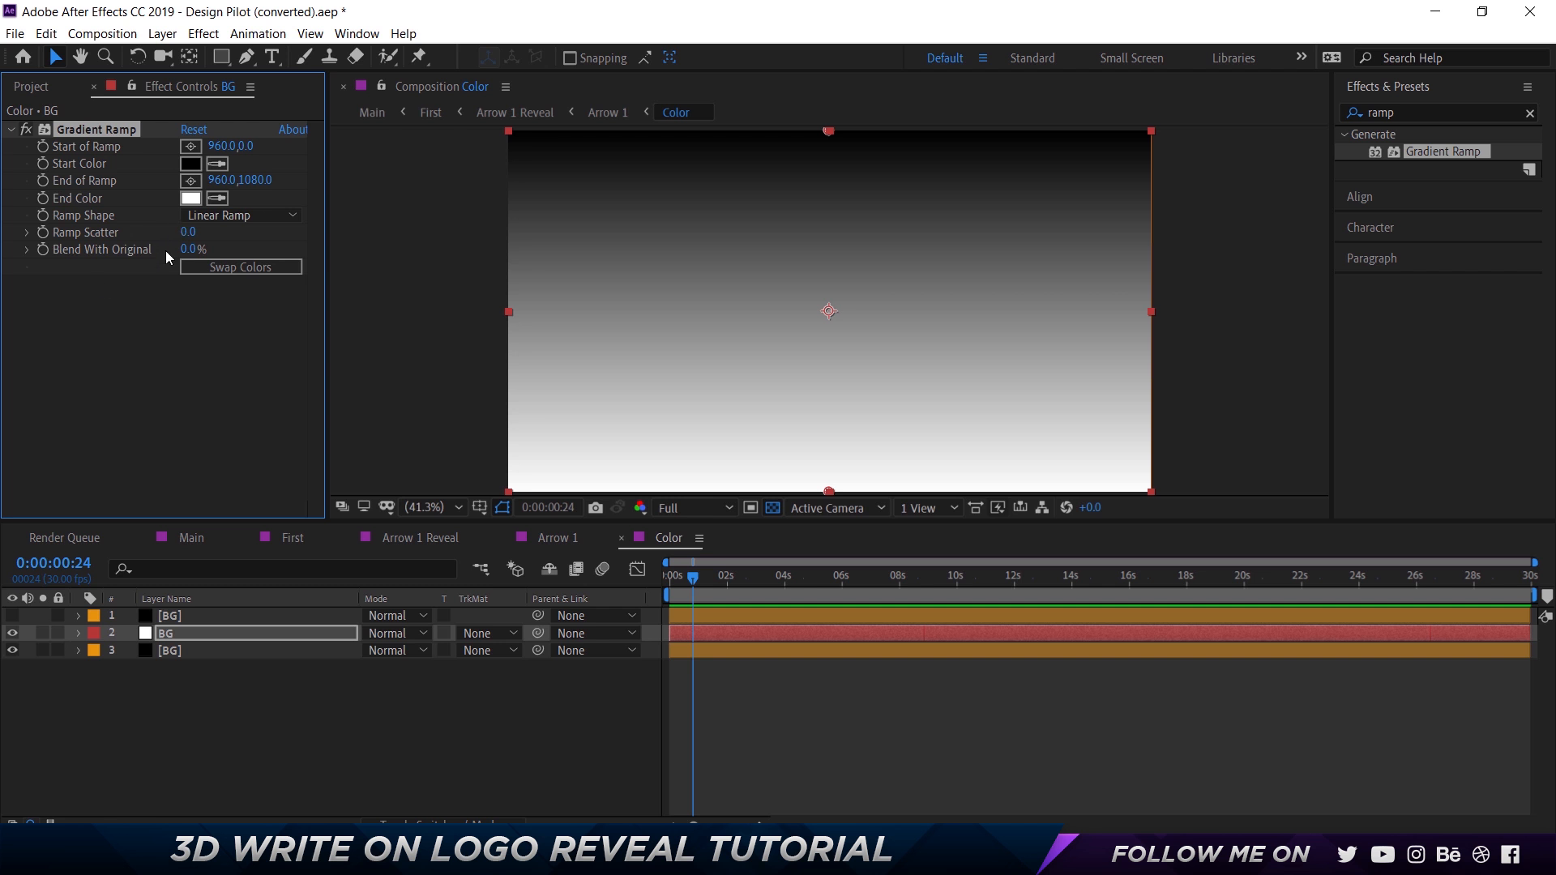
{"action": "left_click", "coordinate": [200, 164]}
{"action": "type", "text": "CC"}
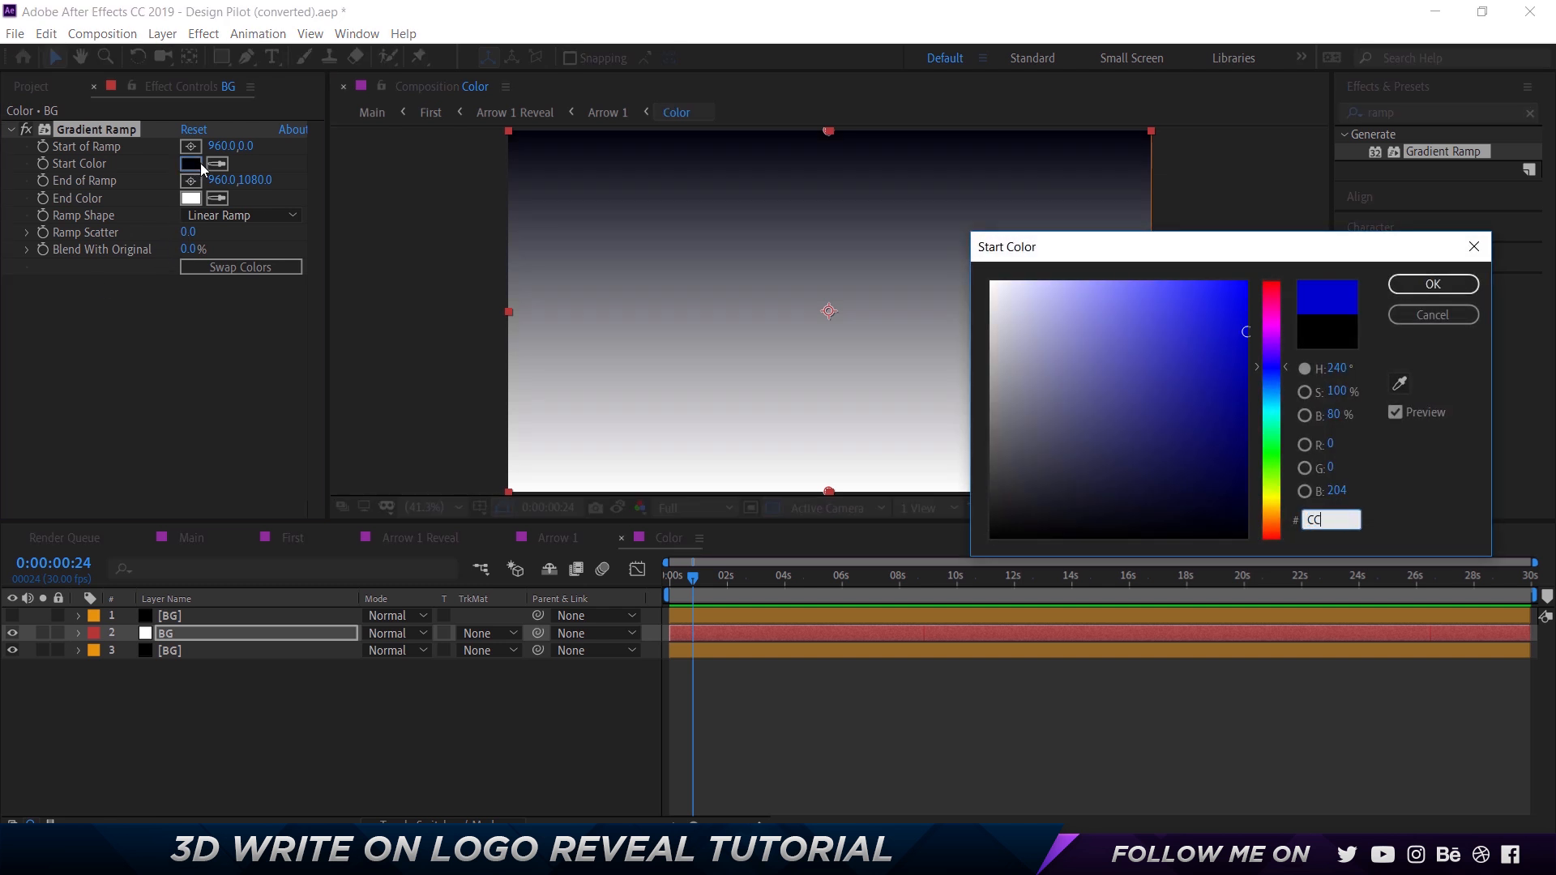
{"action": "type", "text": "CCCC"}
{"action": "key", "text": "Return"}
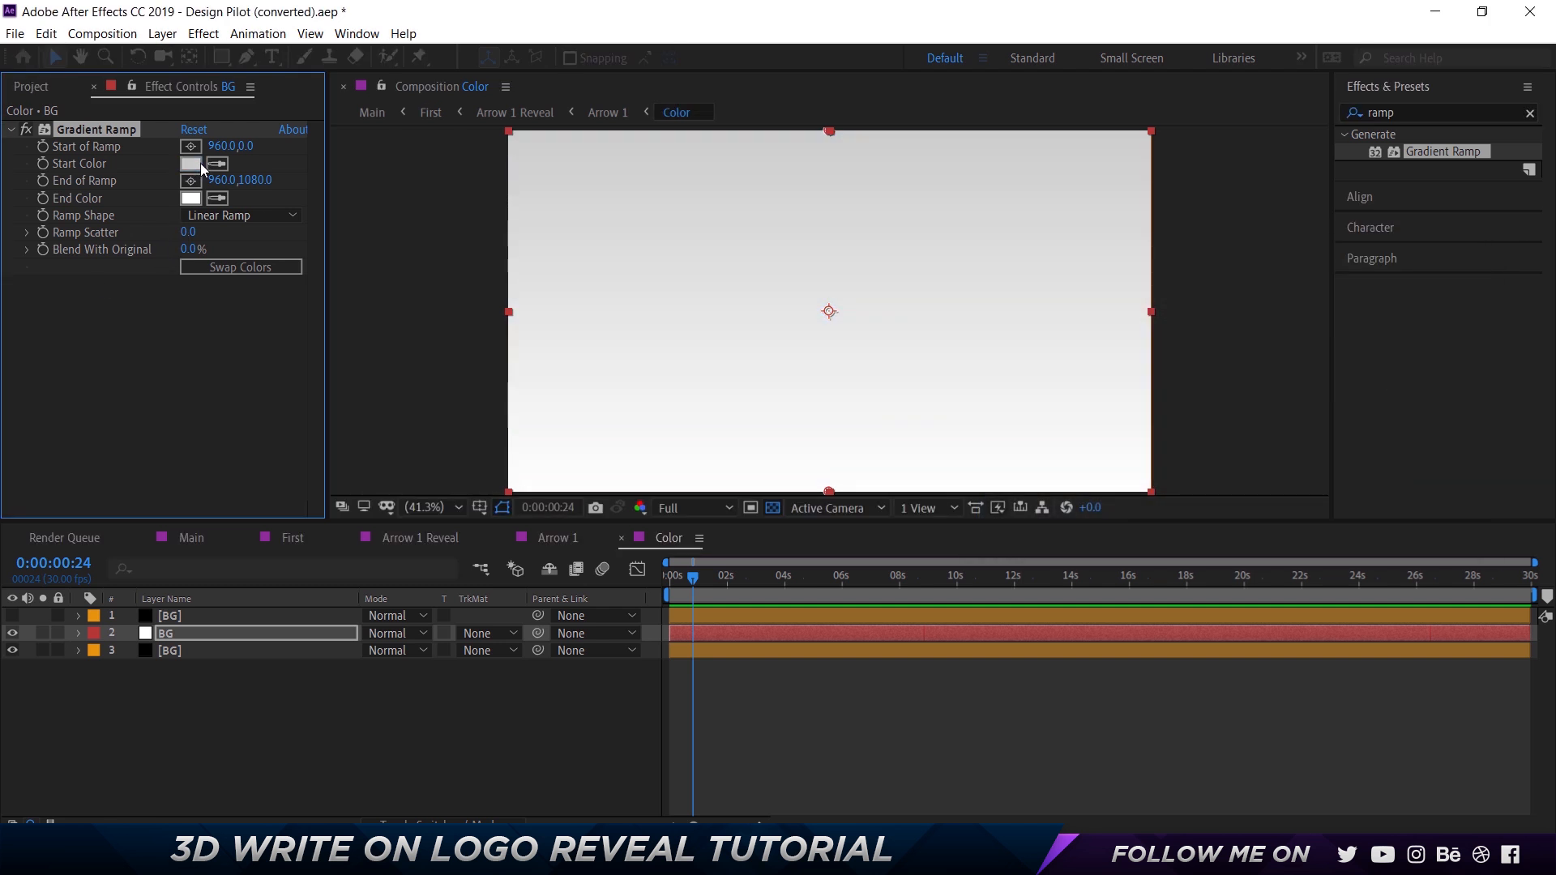
Check the end color against the lowest BG layer's ramp and set the new BG layer's Ramp Scatter to 200.
{"action": "left_click", "coordinate": [154, 649]}
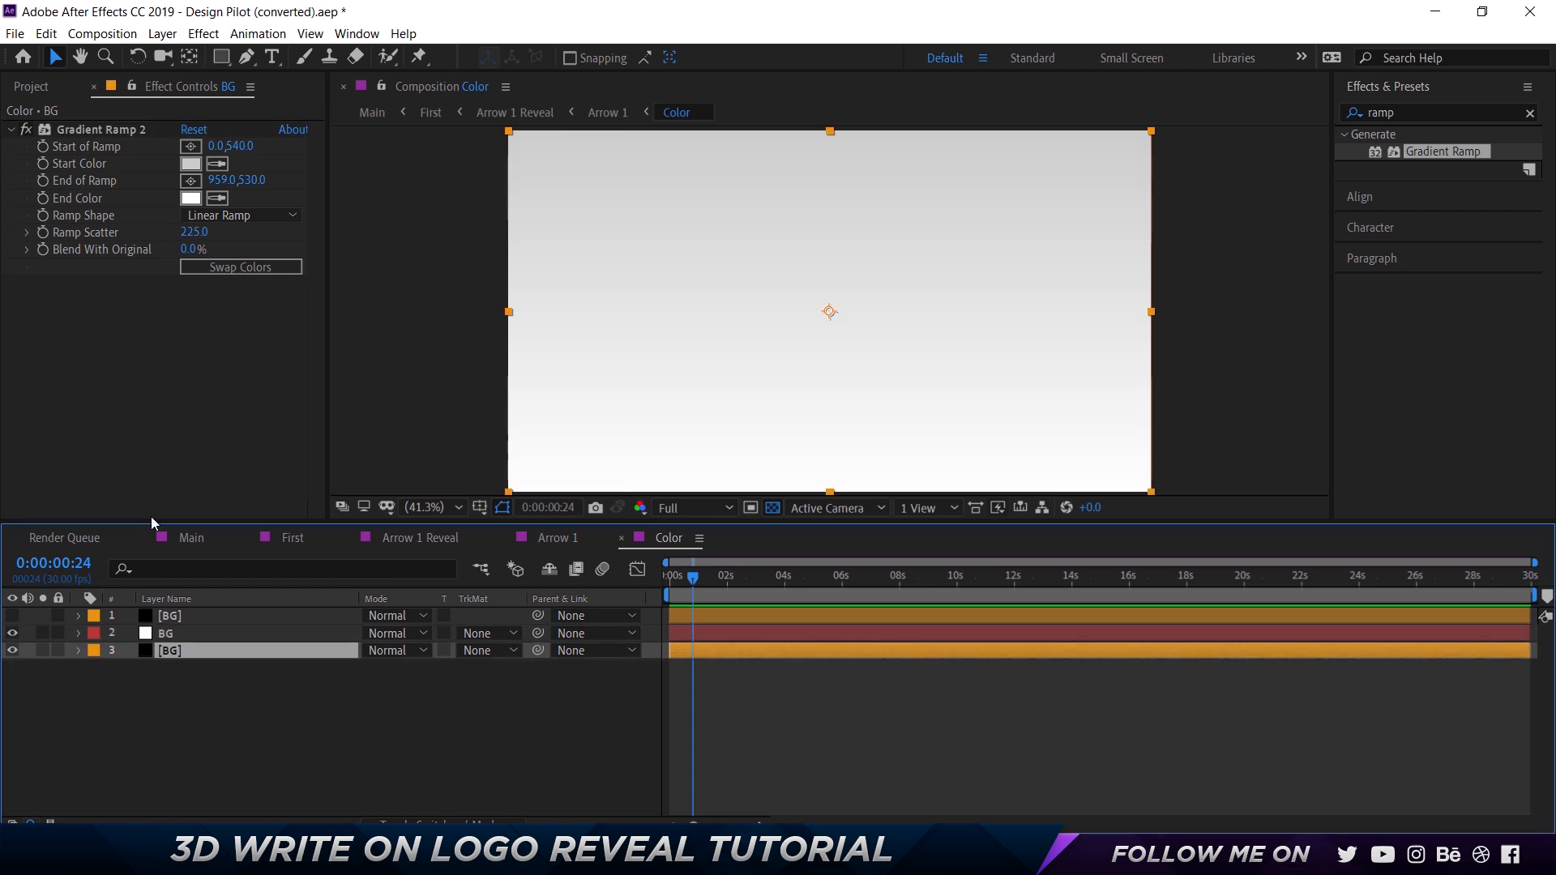
{"action": "left_click", "coordinate": [189, 200]}
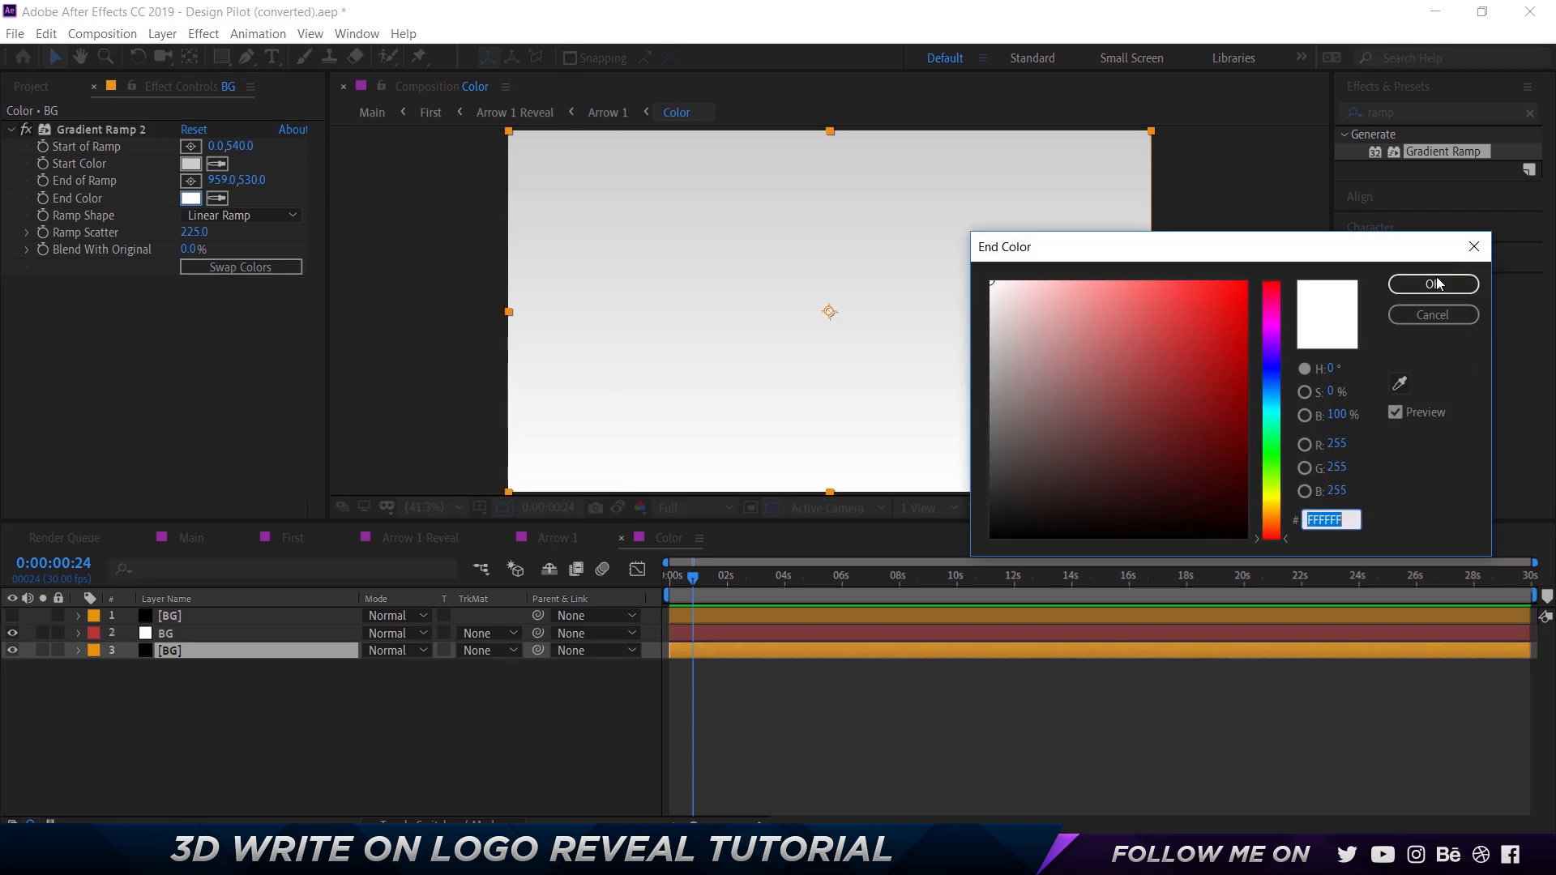
{"action": "left_click", "coordinate": [1434, 284]}
{"action": "left_click", "coordinate": [173, 634]}
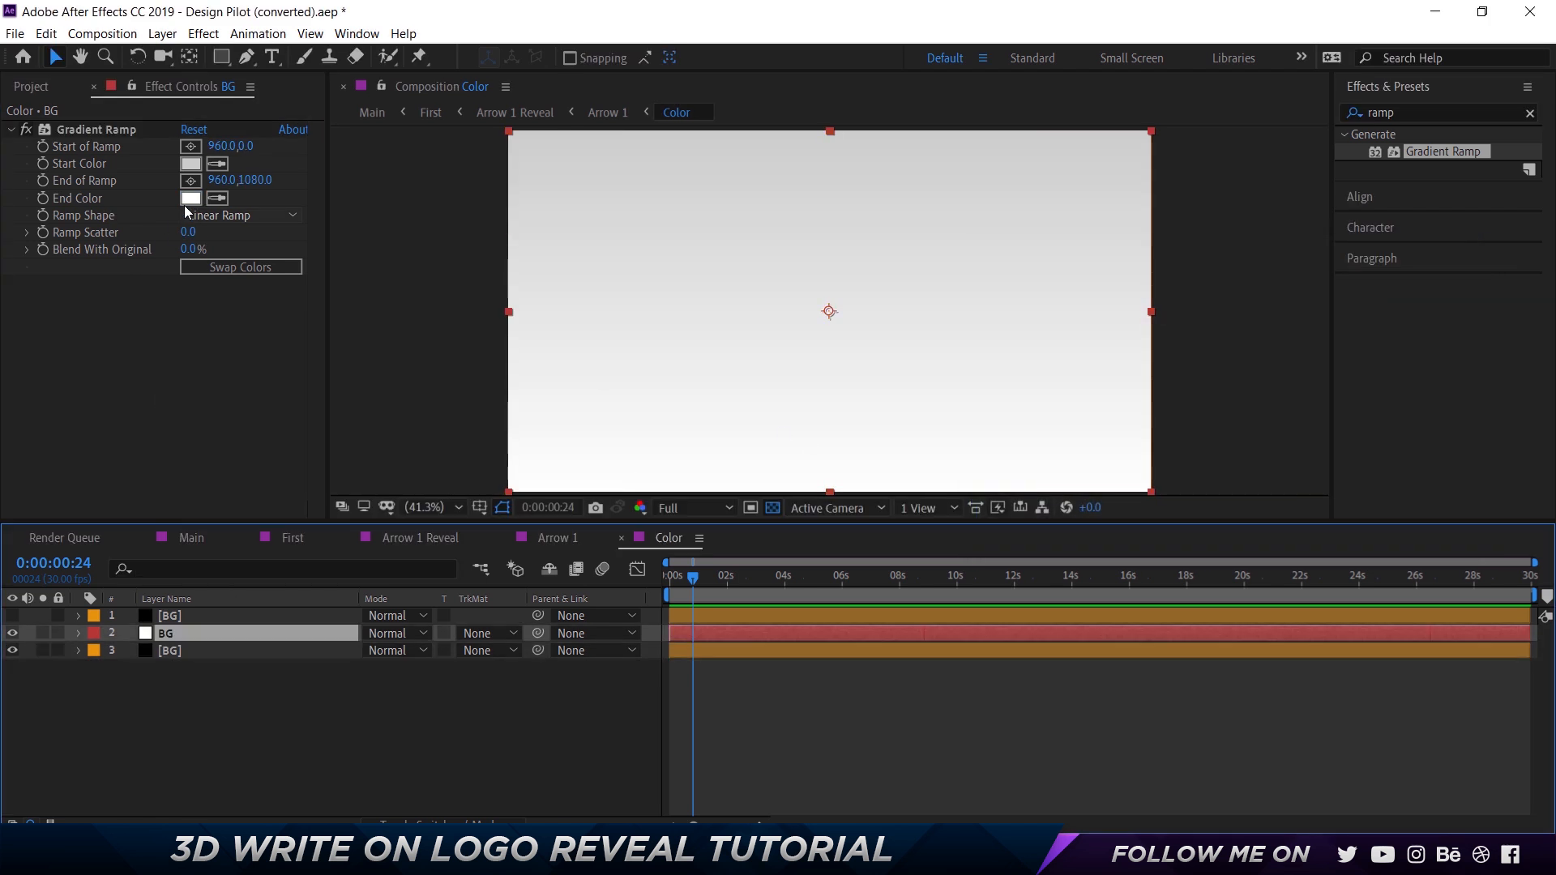
{"action": "left_click", "coordinate": [191, 650]}
{"action": "left_click", "coordinate": [191, 633]}
{"action": "left_click", "coordinate": [193, 233]}
{"action": "type", "text": "200"}
{"action": "key", "text": "Return"}
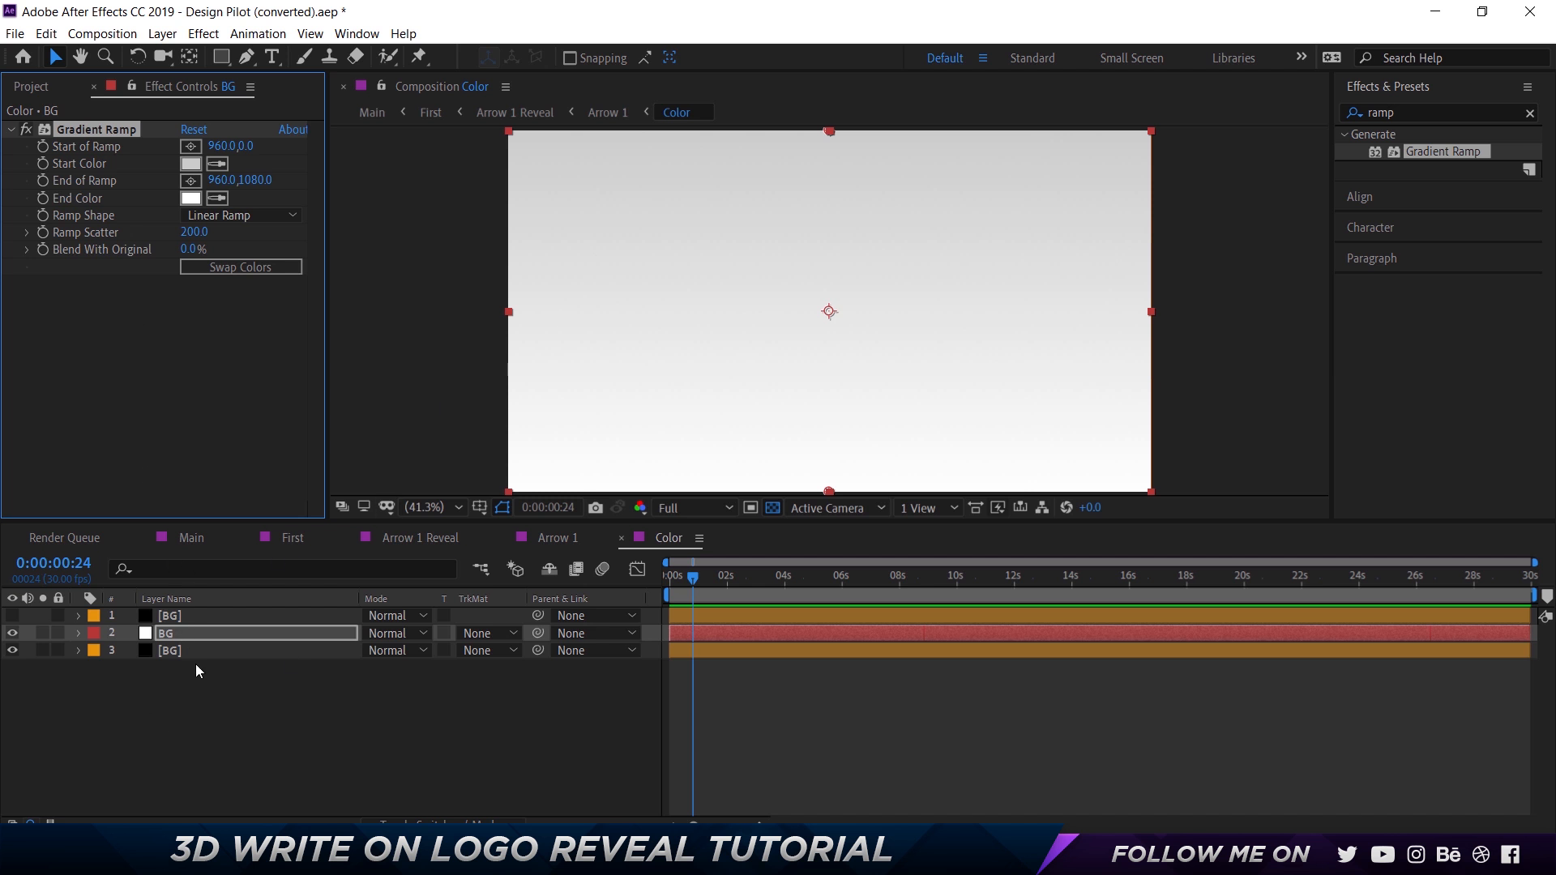
Check the lowest BG layer's ramp points and set the new BG layer's Start of Ramp to the frame's left-edge midpoint at 0, 540.
{"action": "left_click", "coordinate": [12, 633]}
{"action": "left_click", "coordinate": [167, 652]}
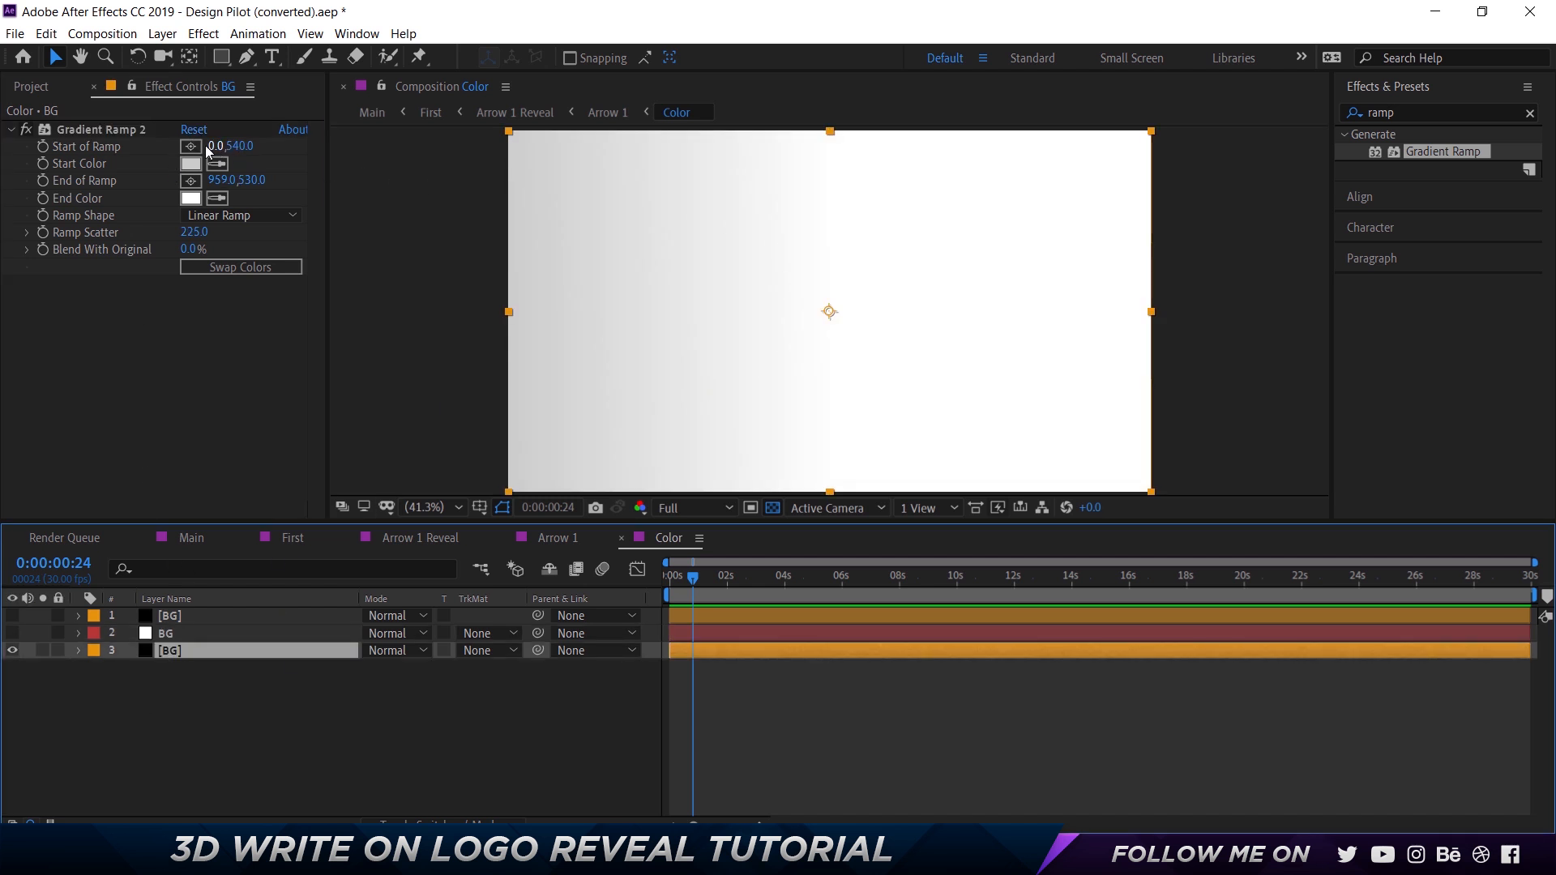
{"action": "left_click", "coordinate": [100, 131]}
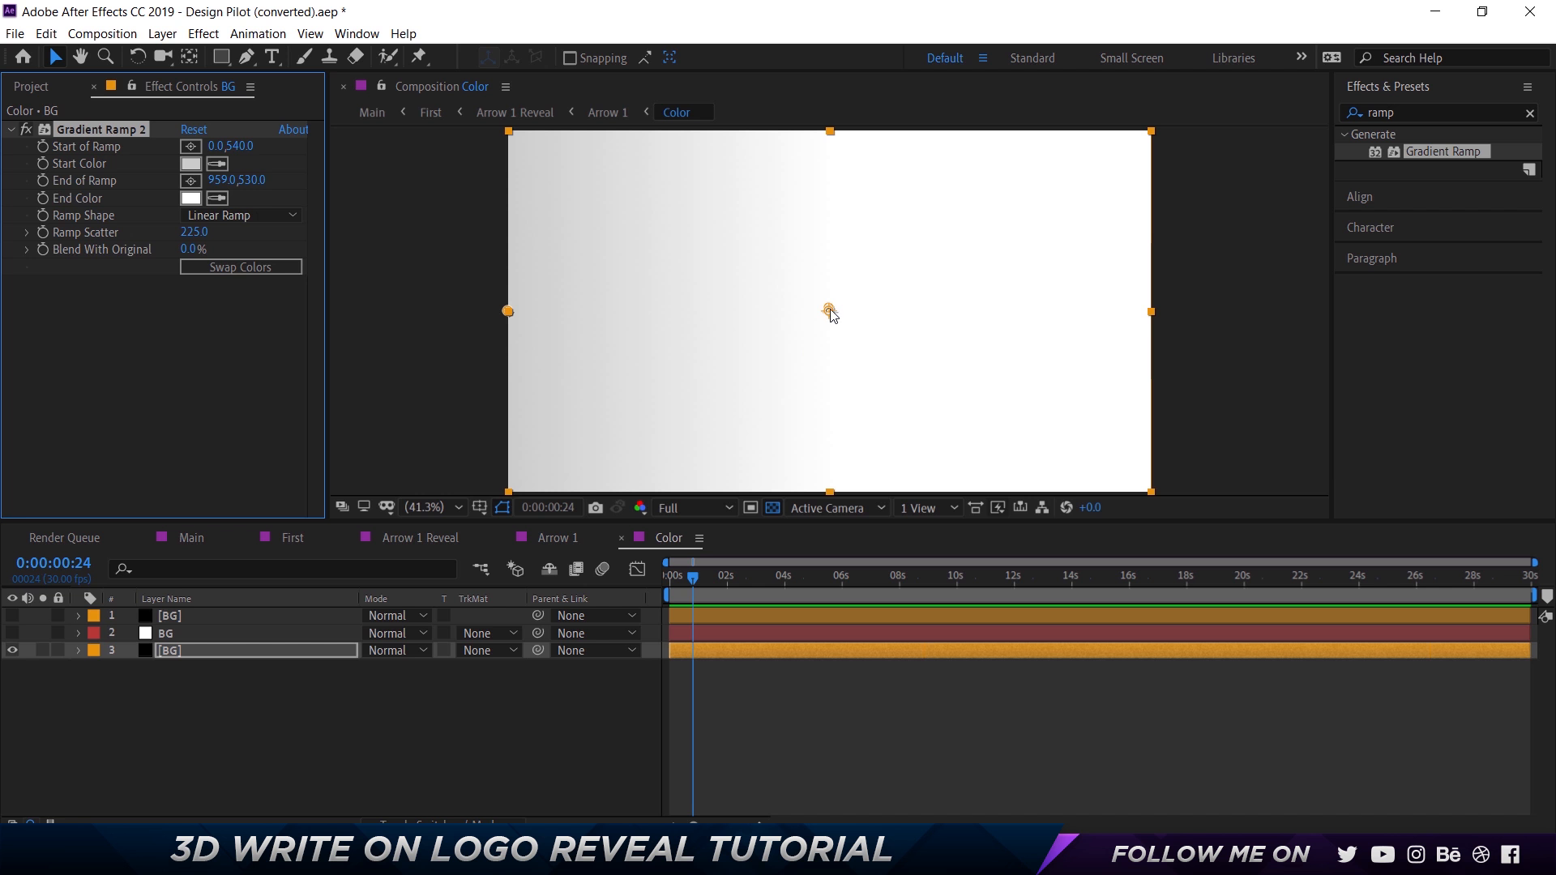
{"action": "left_click", "coordinate": [149, 653]}
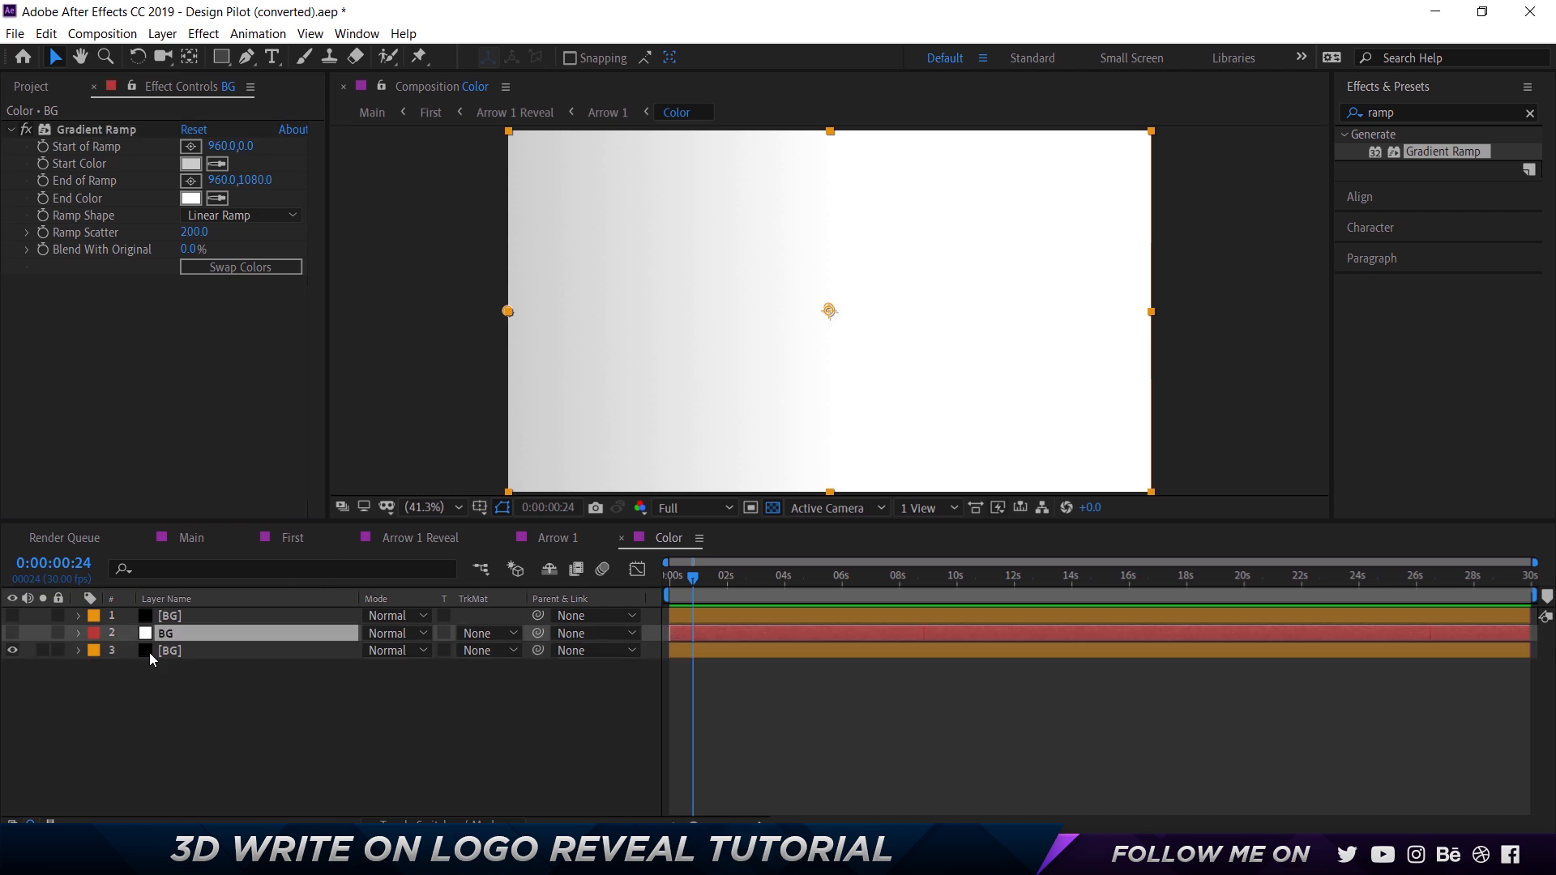
{"action": "left_click", "coordinate": [12, 633]}
{"action": "left_click", "coordinate": [192, 633]}
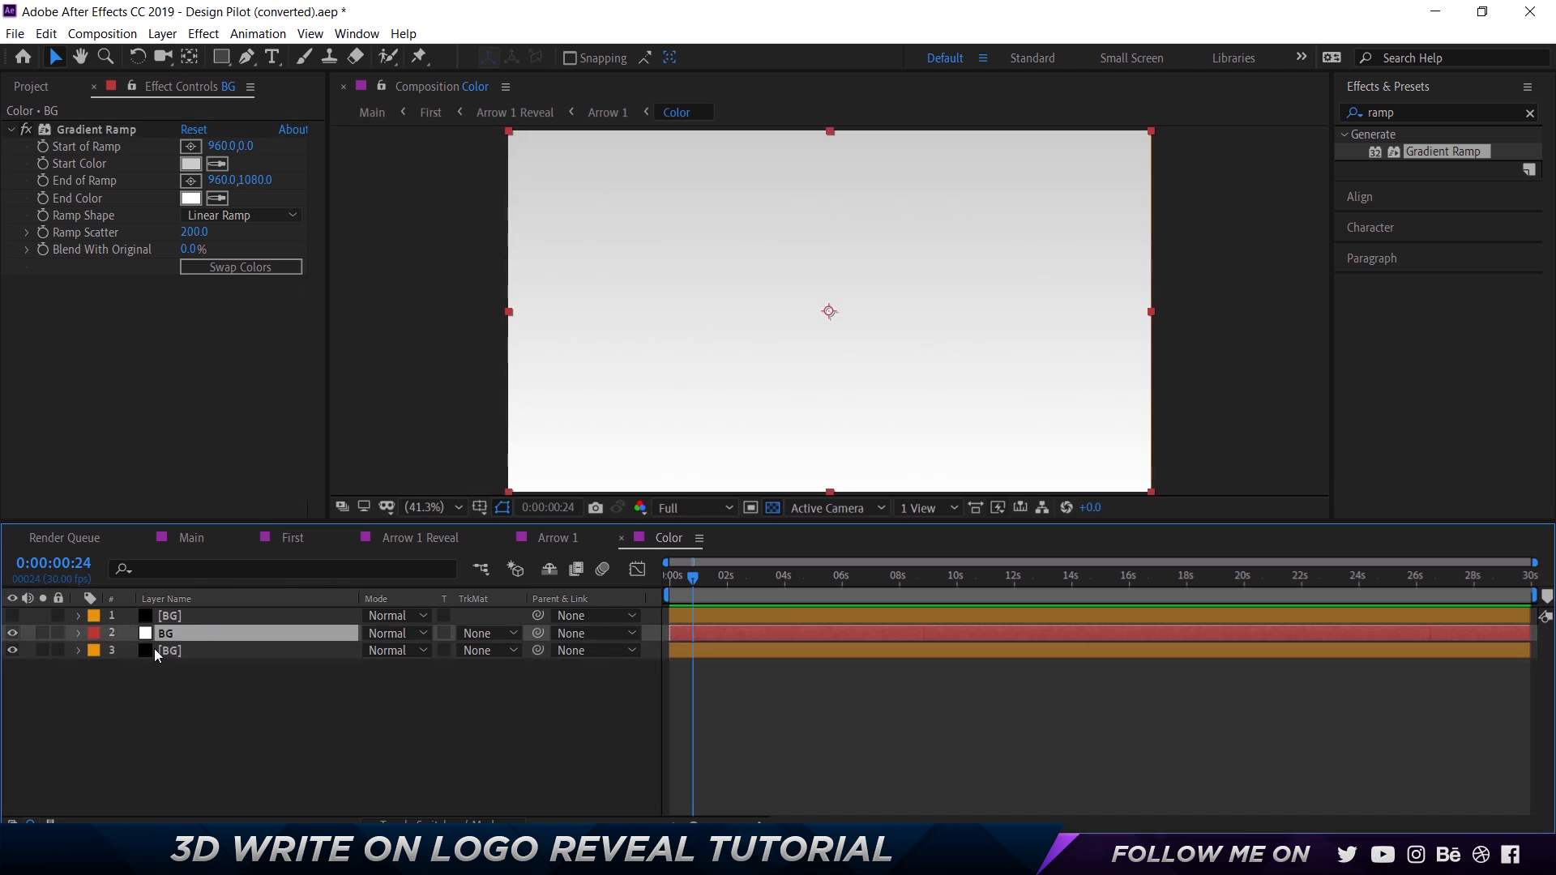
{"action": "left_click", "coordinate": [114, 129]}
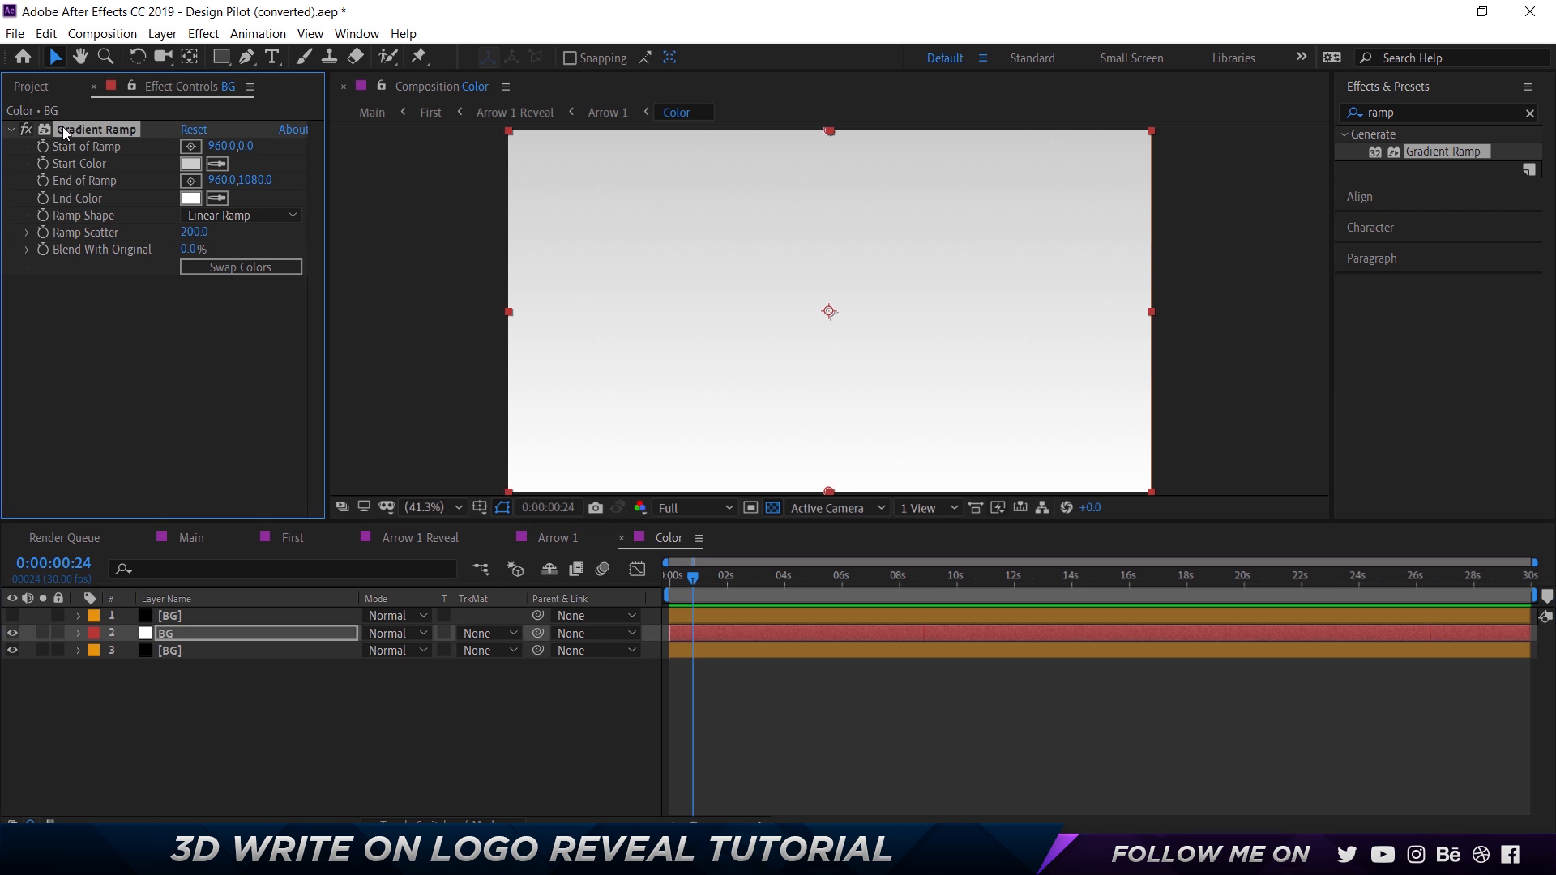
{"action": "left_click", "coordinate": [191, 146]}
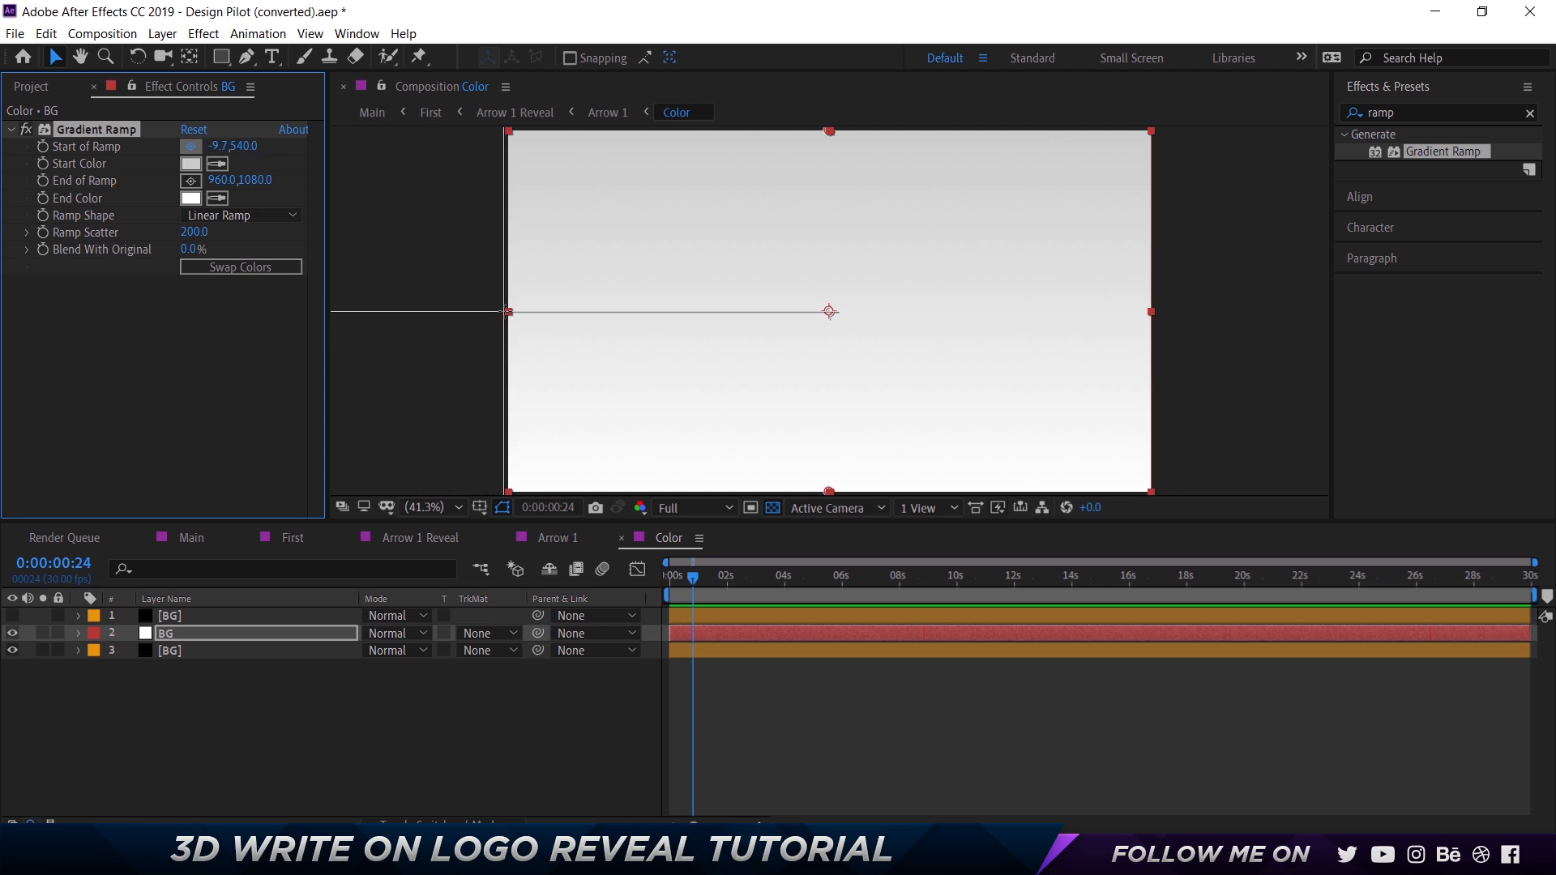
{"action": "left_click", "coordinate": [509, 311]}
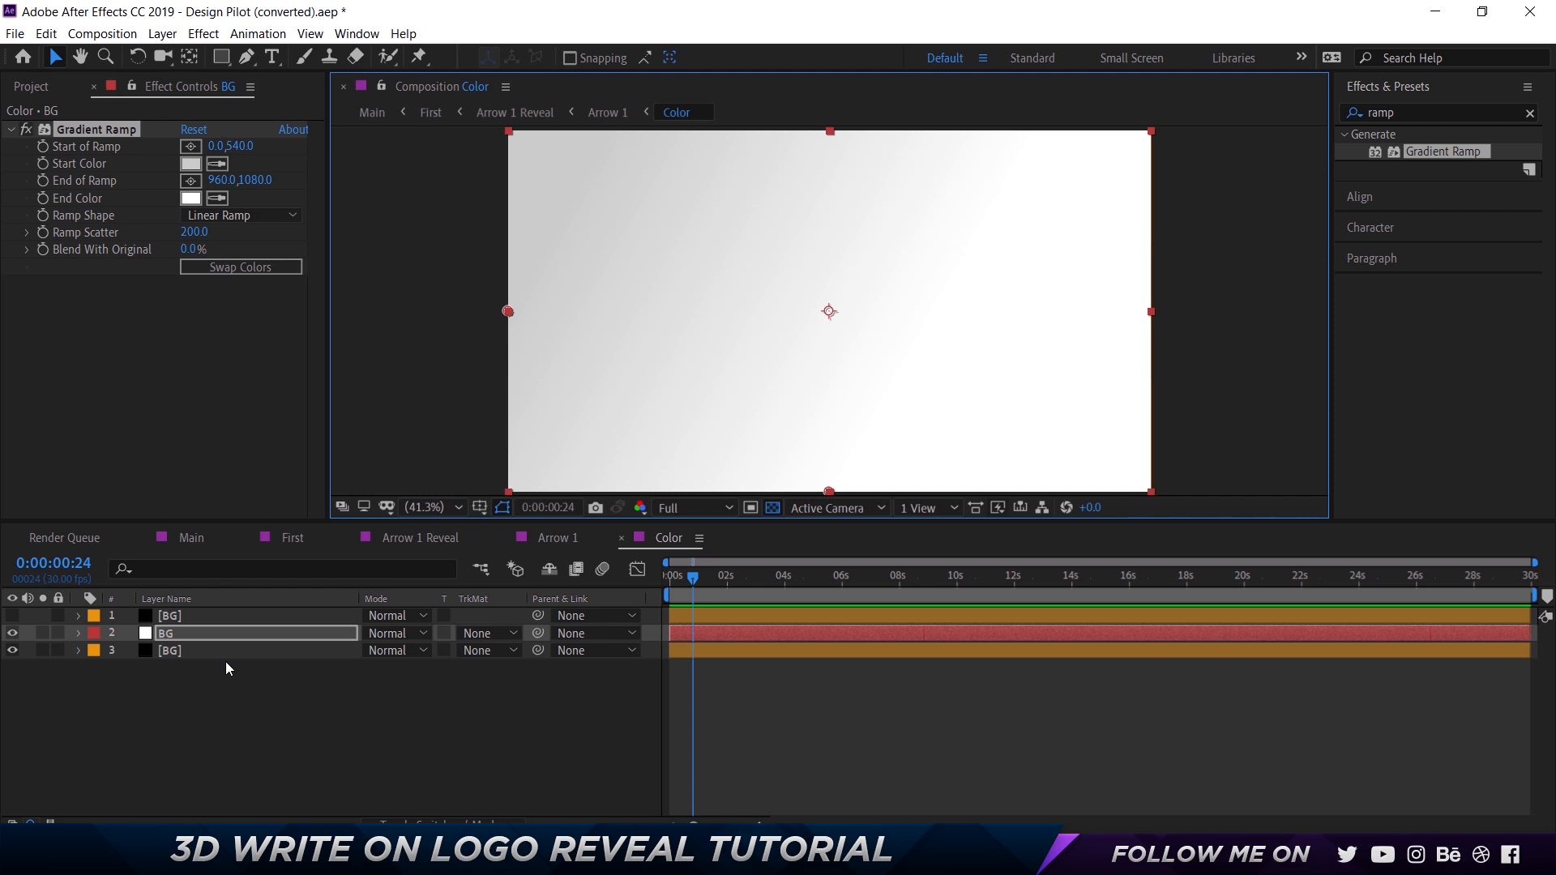
Check the lowest BG layer's ramp end again and set the new BG layer's End of Ramp to 960, 540.
{"action": "left_click", "coordinate": [198, 652]}
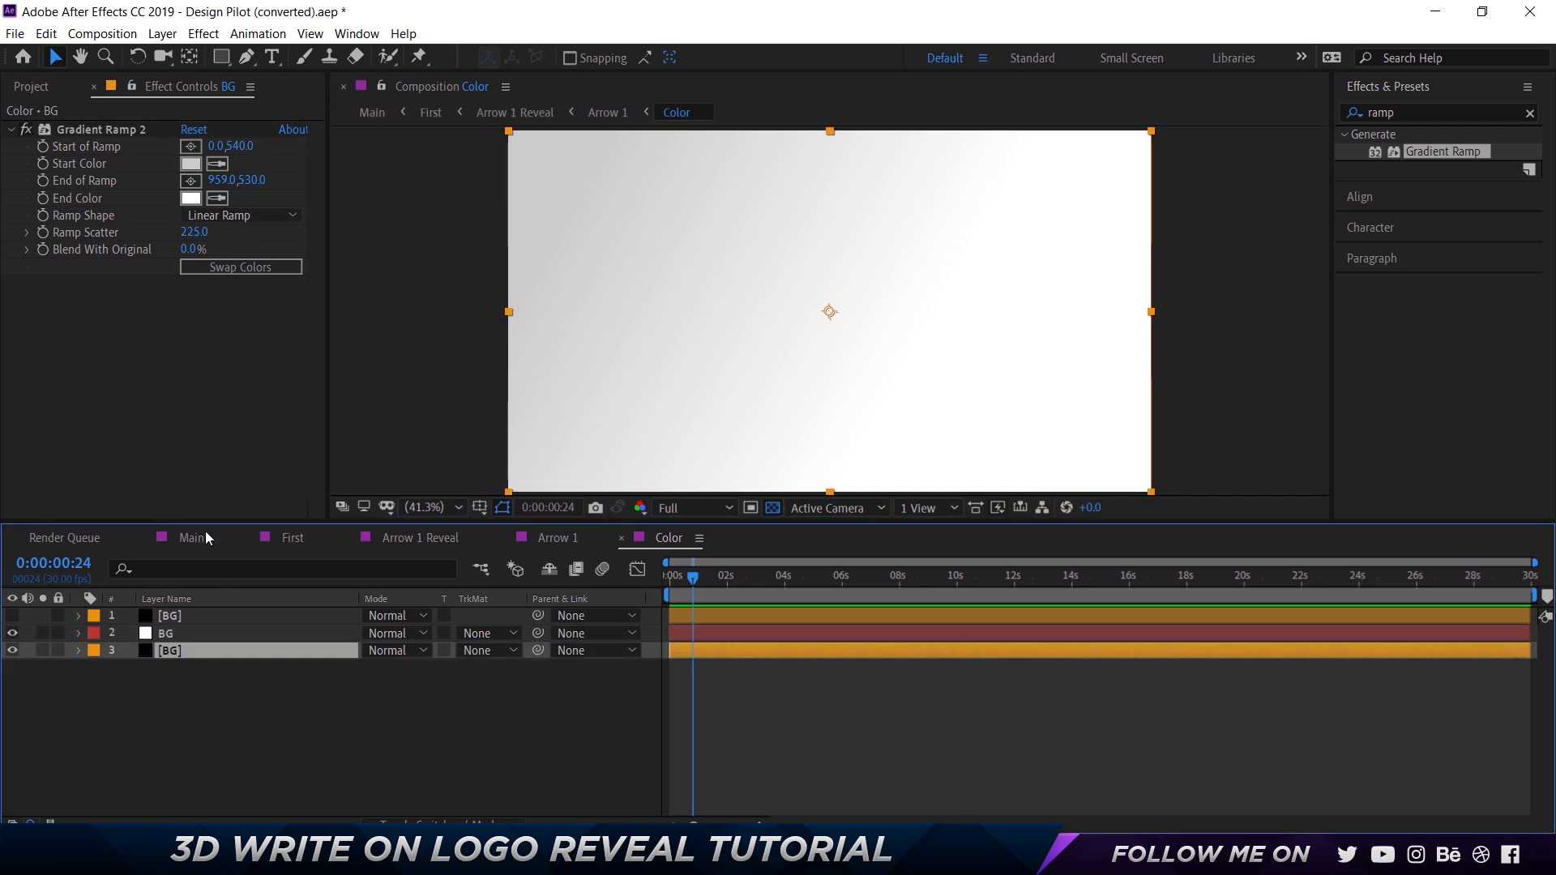
{"action": "left_click", "coordinate": [163, 632]}
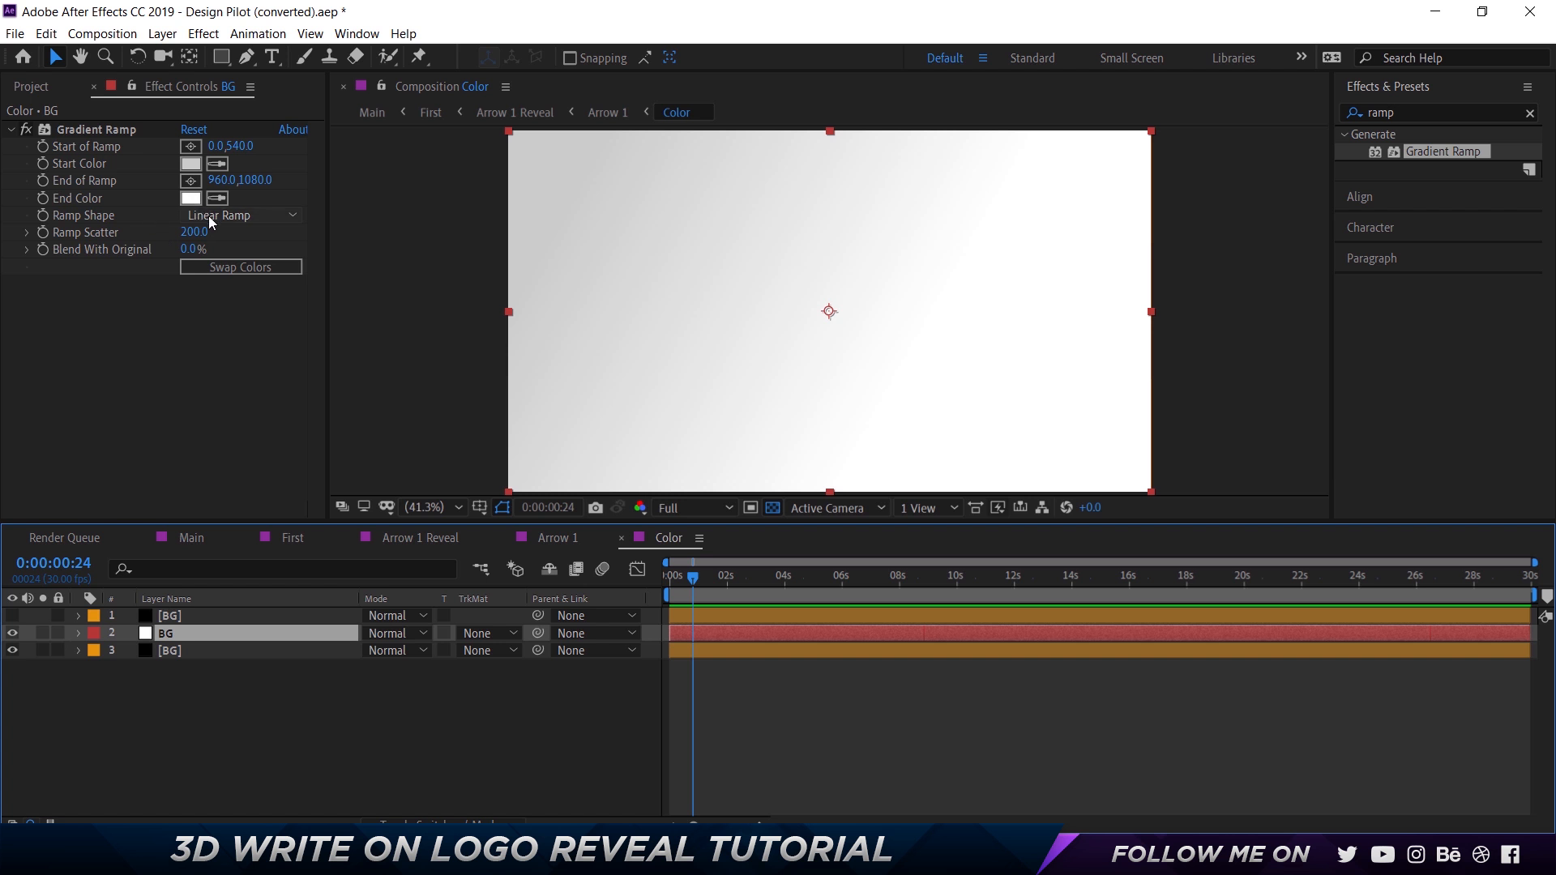
{"action": "left_click", "coordinate": [191, 181]}
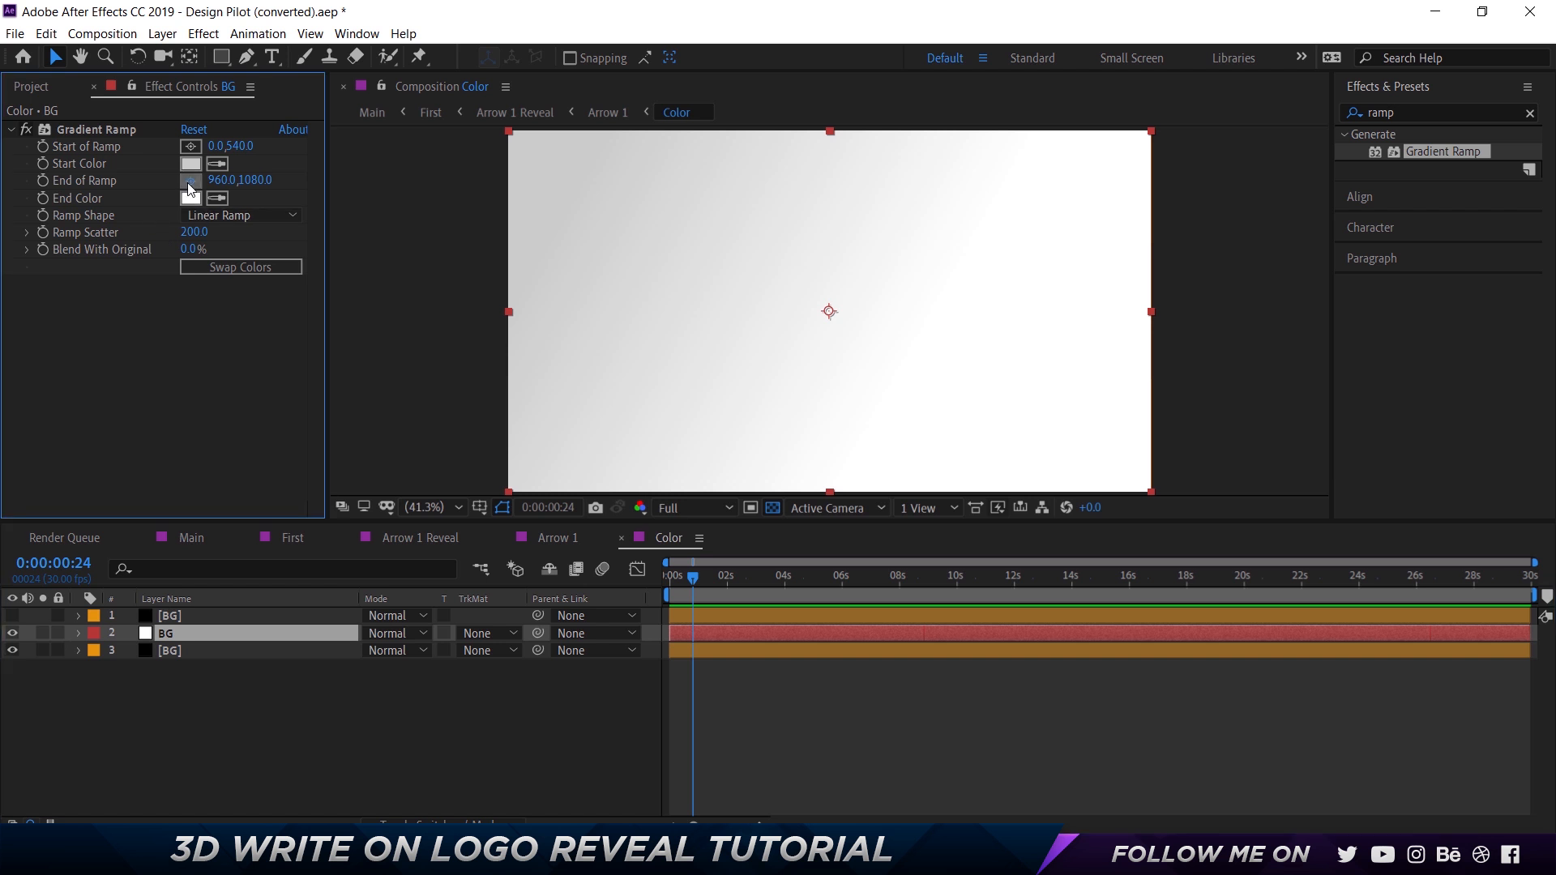
{"action": "left_click", "coordinate": [829, 312]}
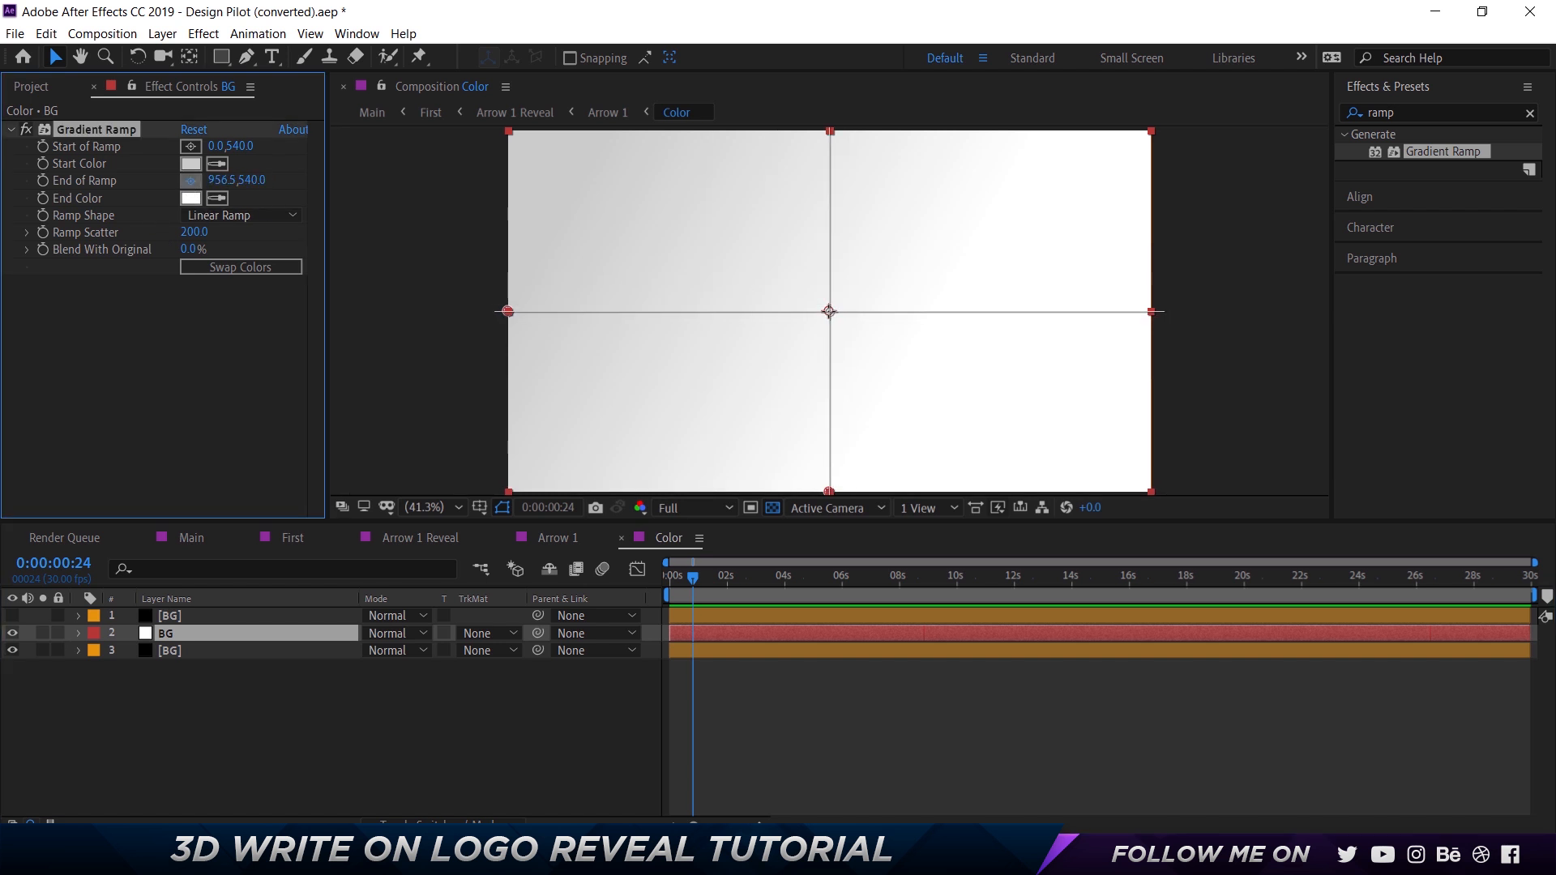
{"action": "left_click", "coordinate": [215, 180]}
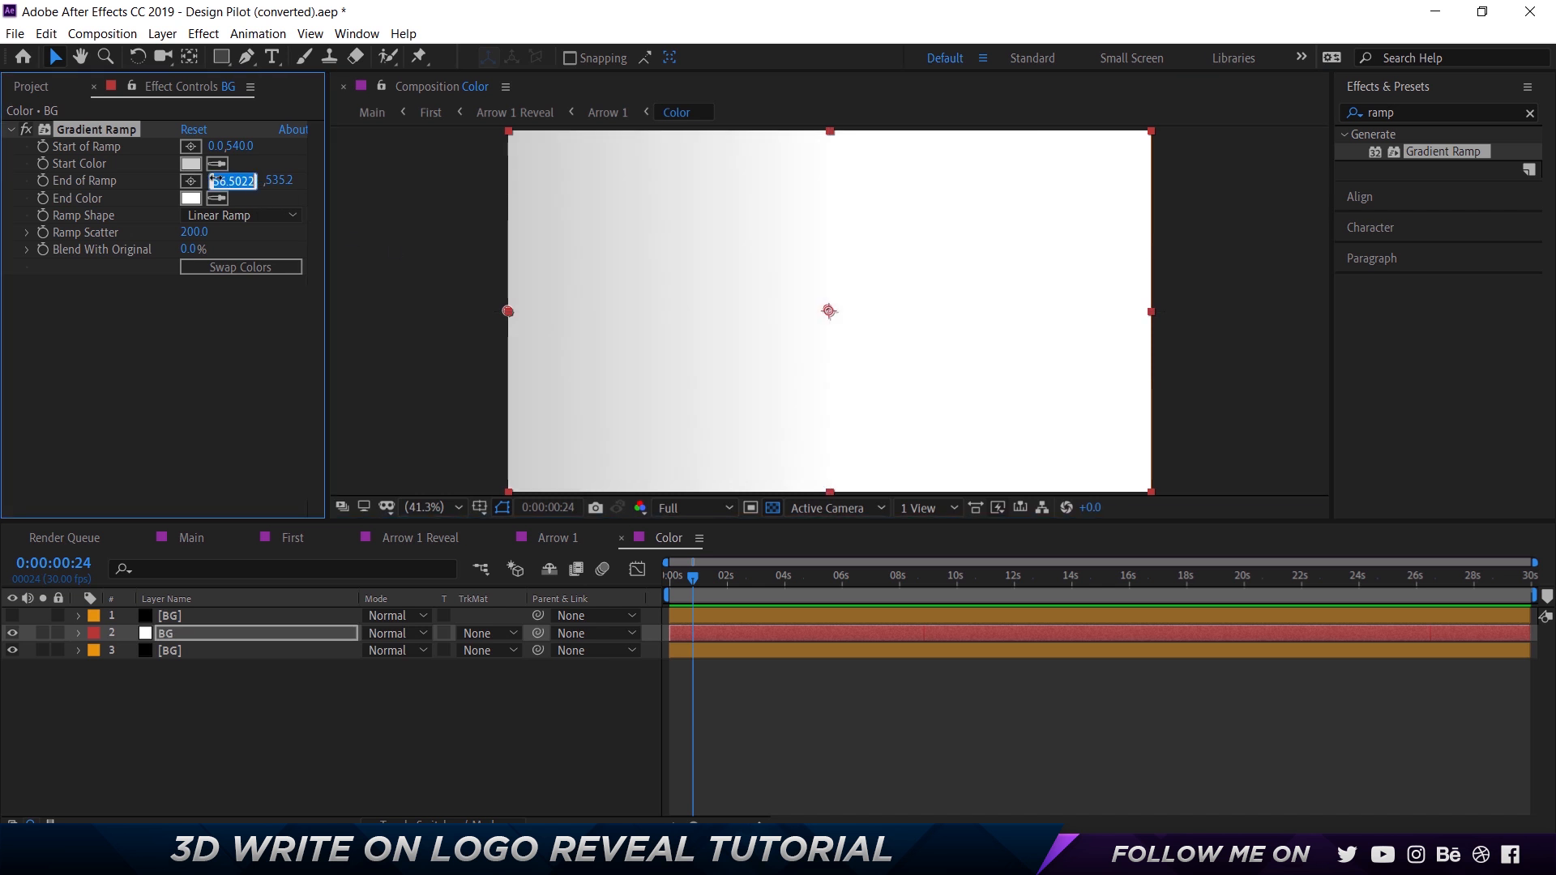
{"action": "type", "text": "960"}
{"action": "key", "text": "Tab"}
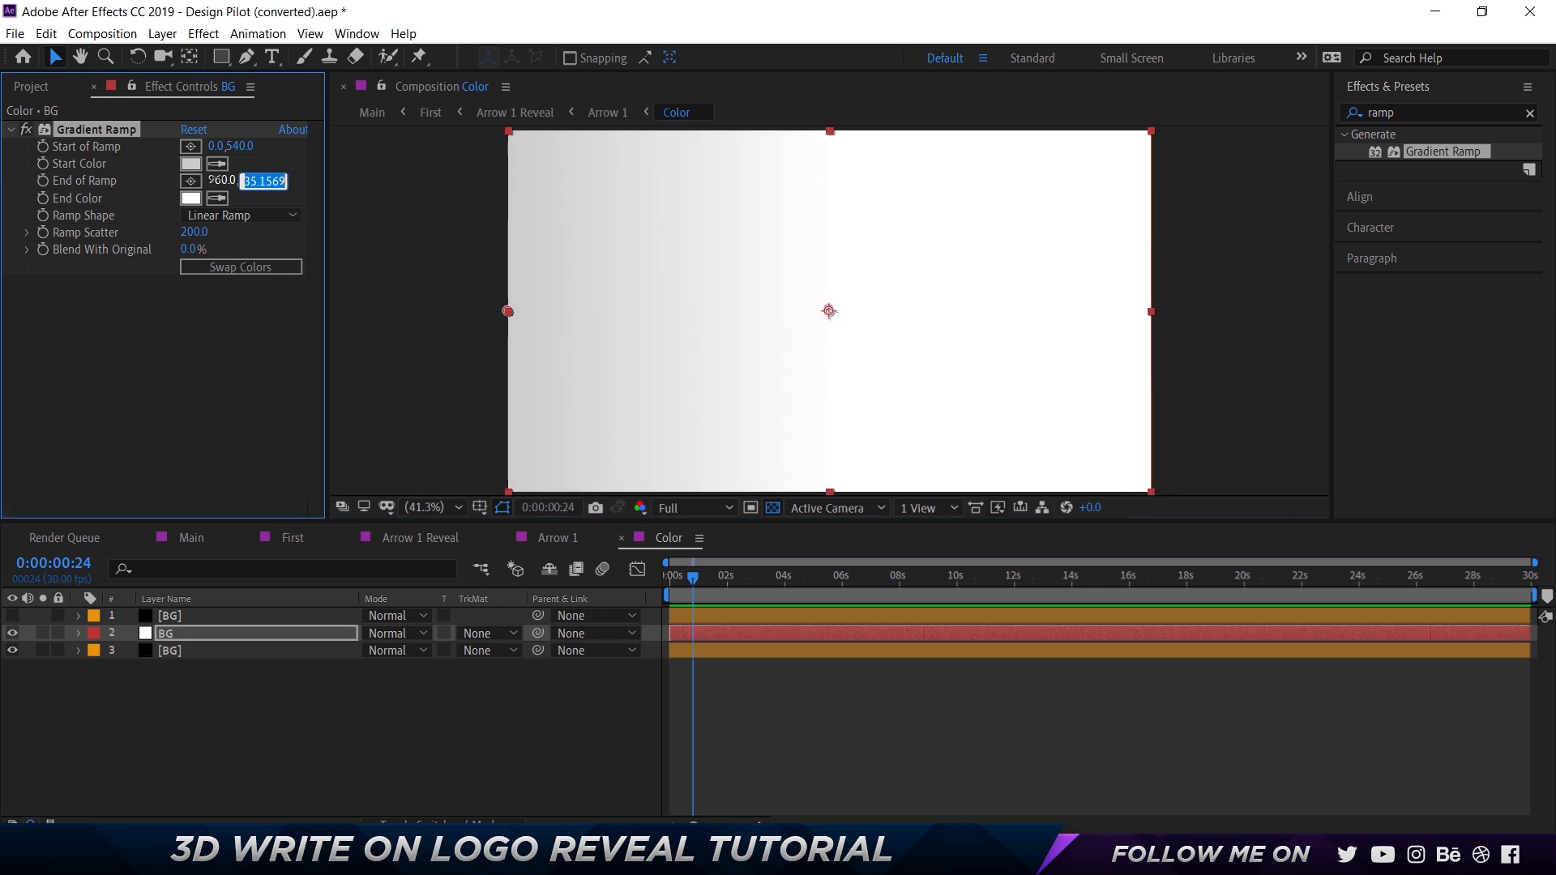
{"action": "type", "text": "540"}
{"action": "key", "text": "Return"}
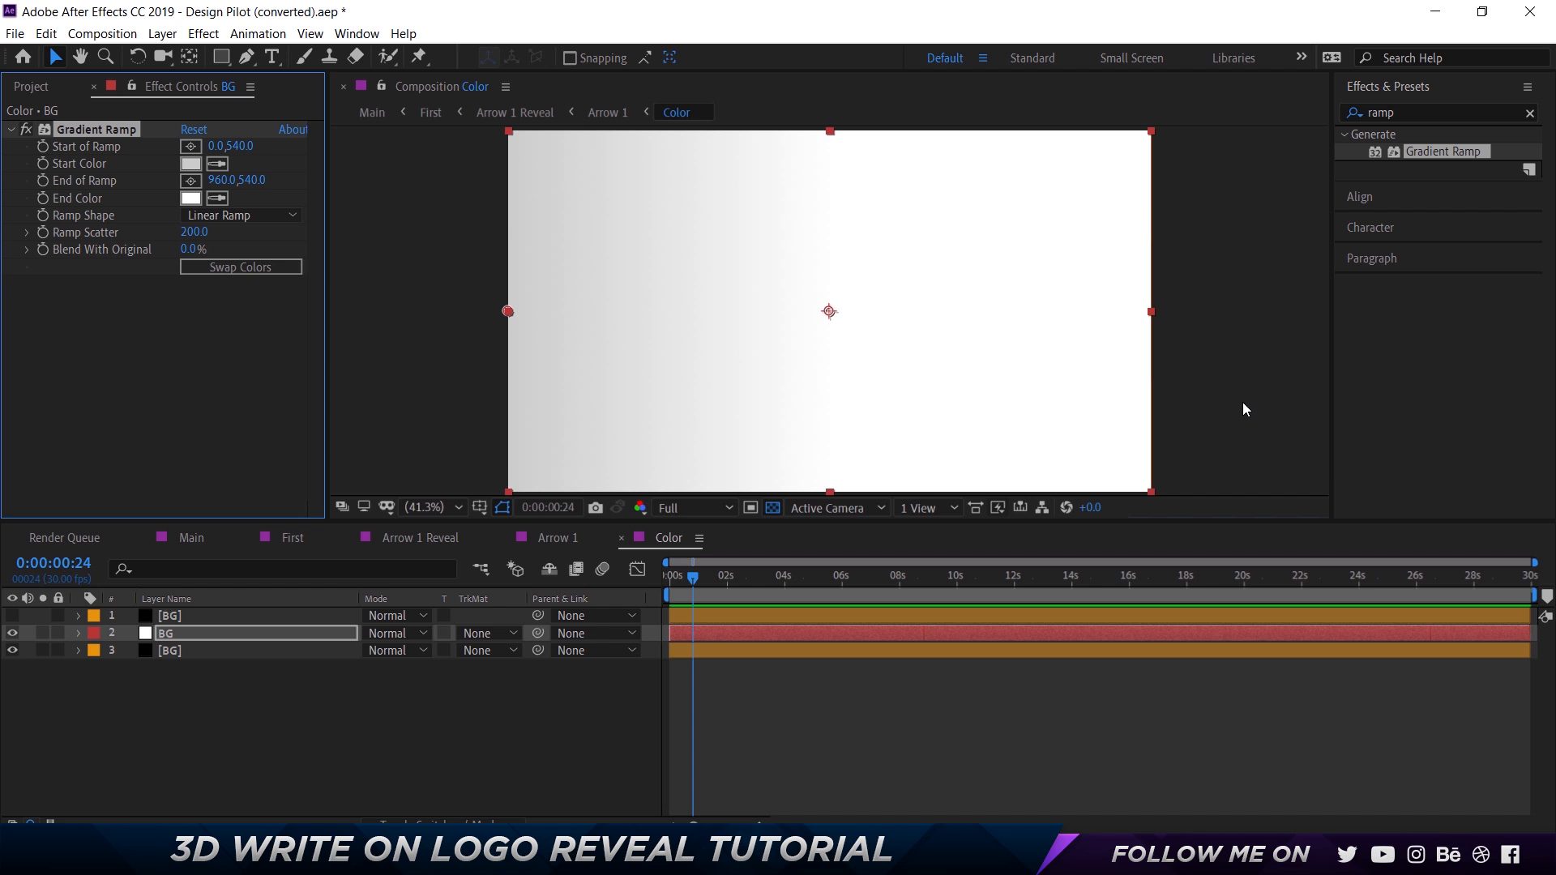
Compare the new BG layer with the original beneath it, and show the topmost original BG layer to examine its mask and ramp direction.
{"action": "left_click", "coordinate": [174, 635]}
{"action": "left_click", "coordinate": [11, 634]}
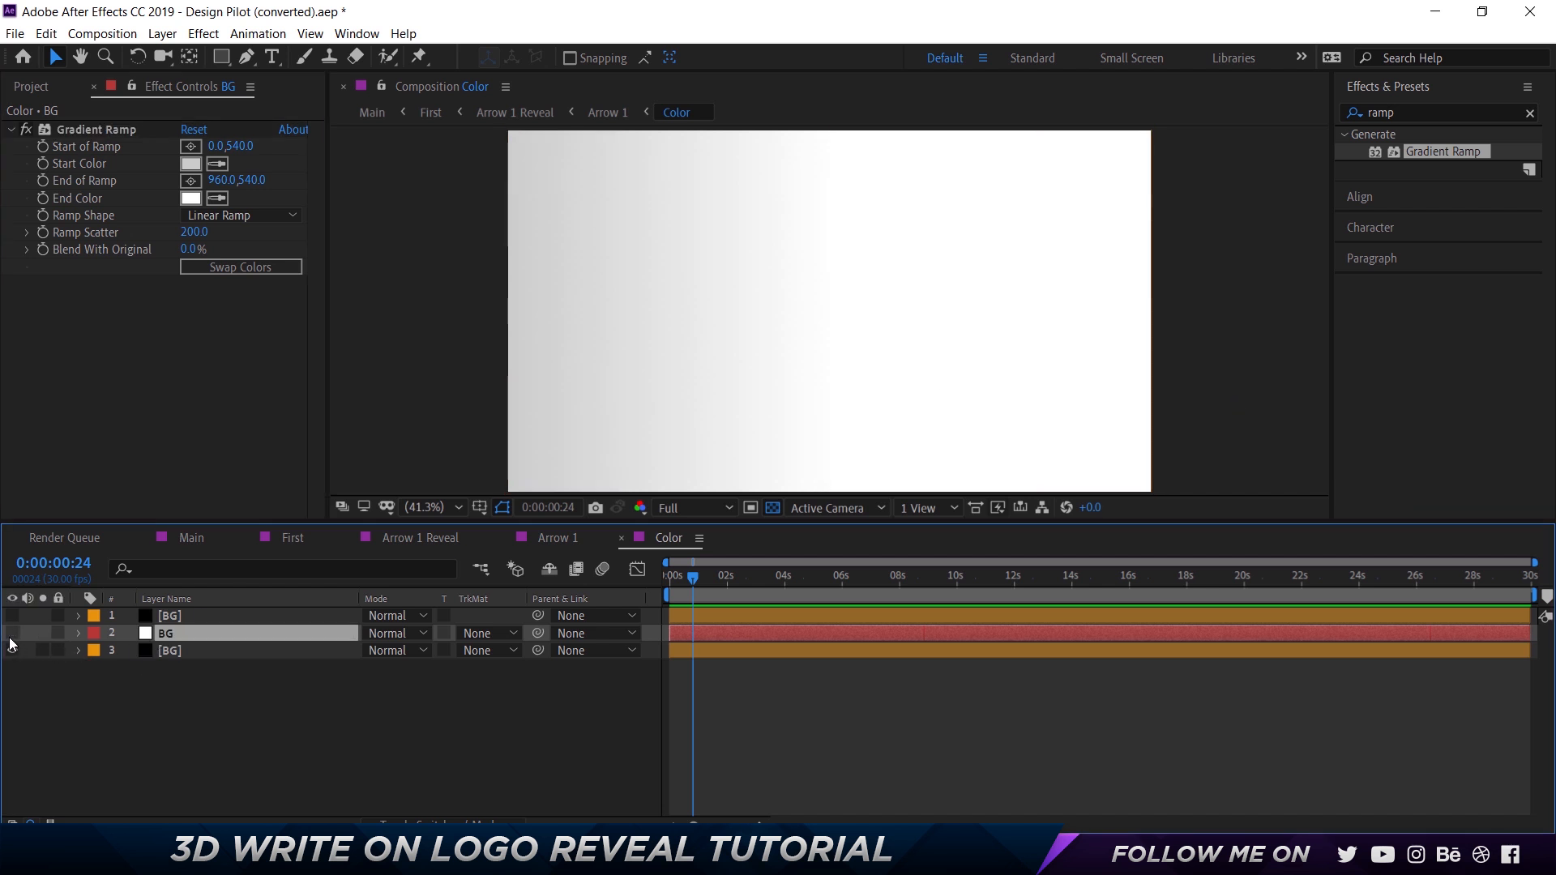
{"action": "left_click", "coordinate": [12, 634]}
{"action": "left_click", "coordinate": [11, 634]}
{"action": "left_click", "coordinate": [11, 634]}
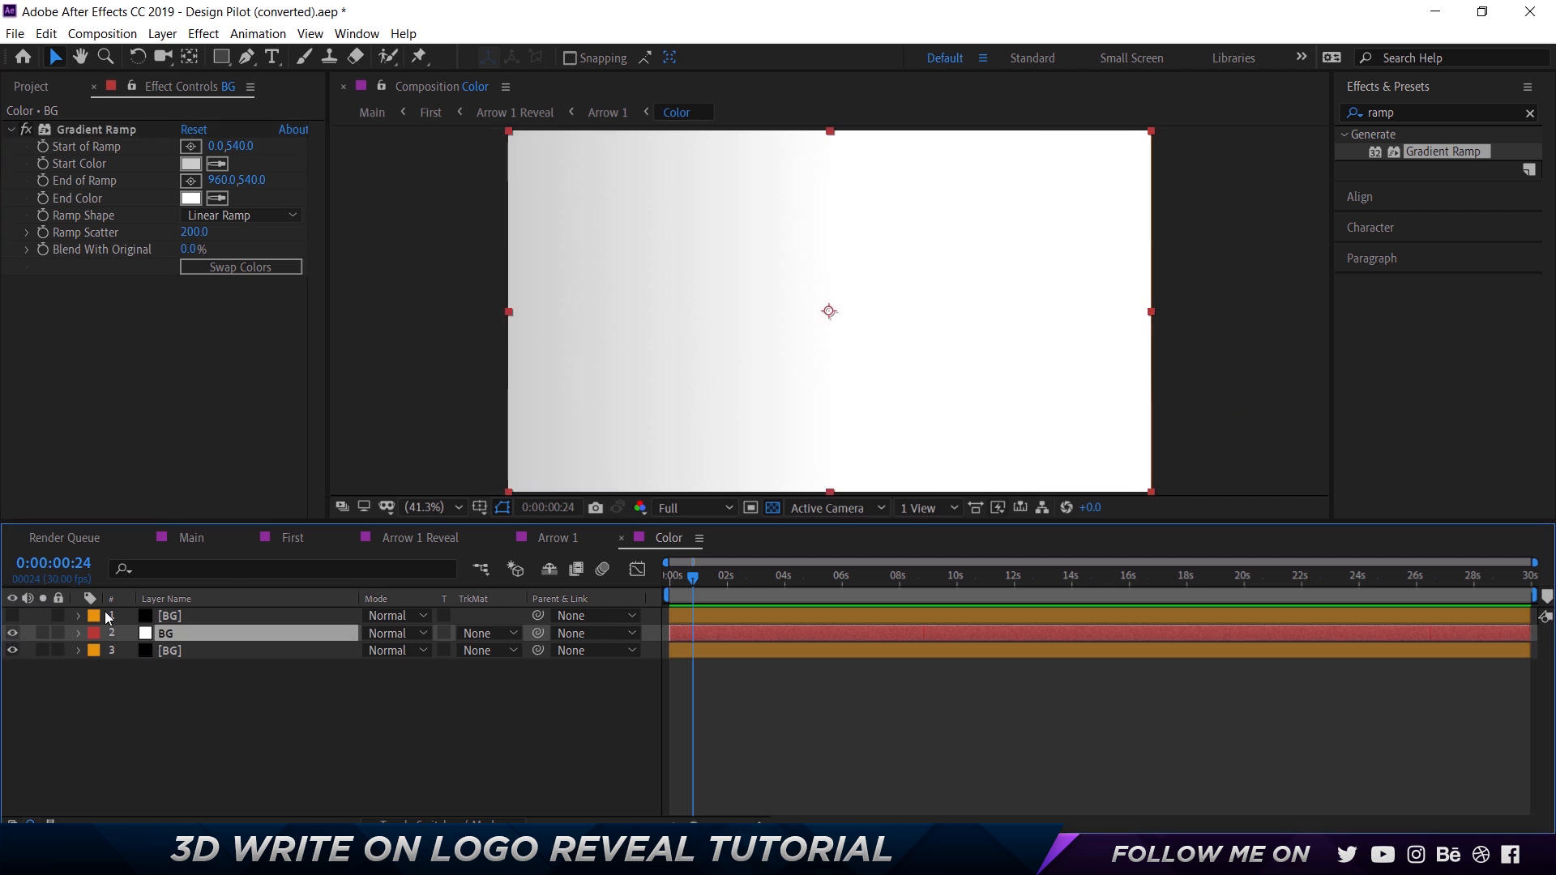
{"action": "left_click", "coordinate": [166, 617]}
{"action": "left_click", "coordinate": [12, 616]}
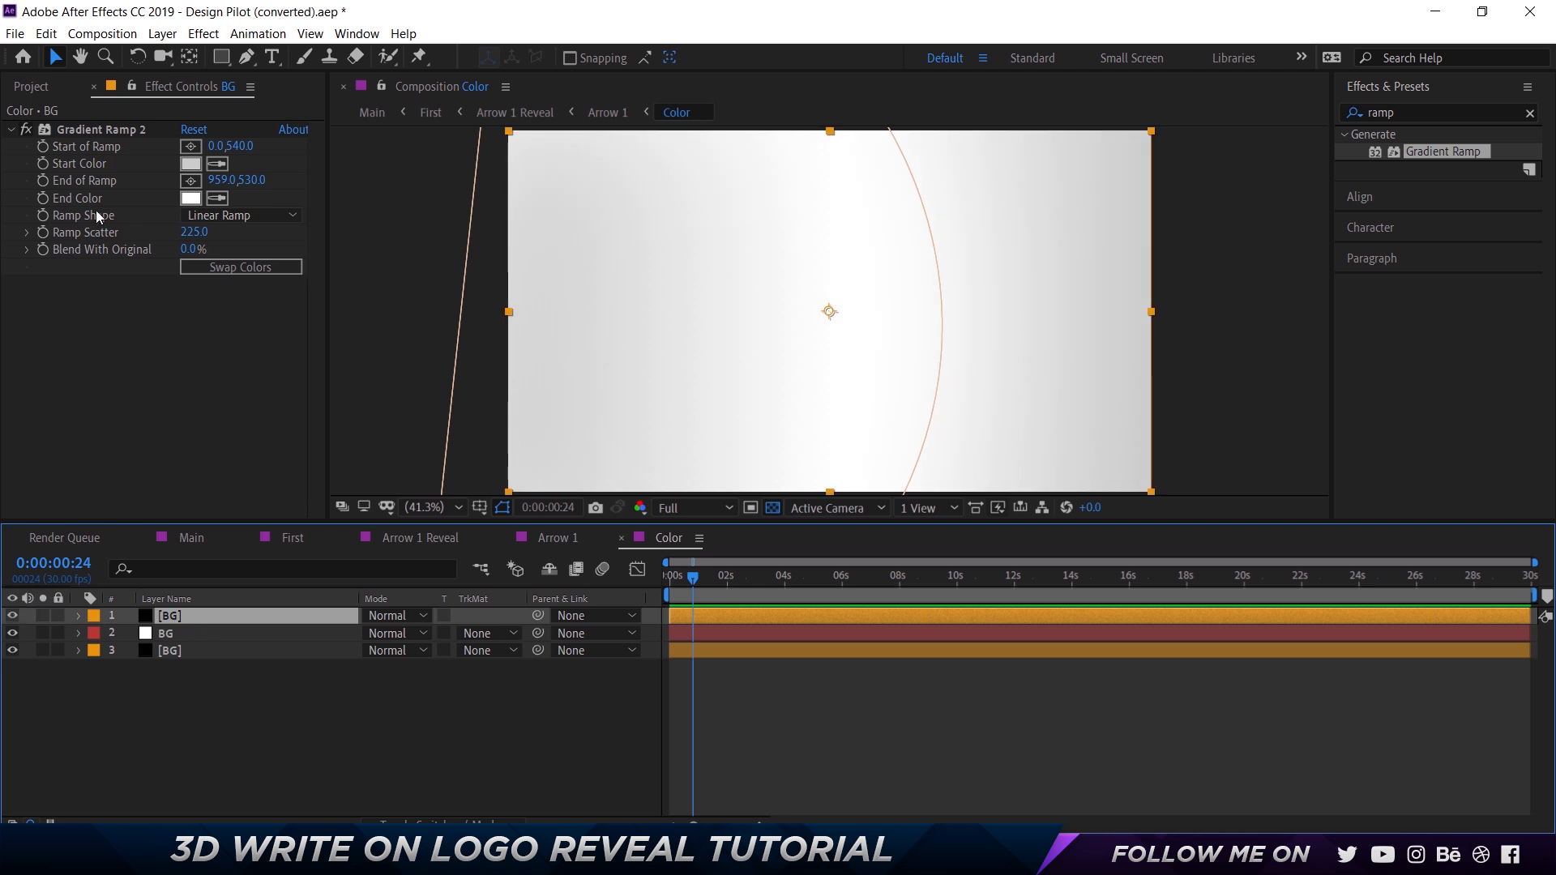
{"action": "left_click", "coordinate": [108, 129]}
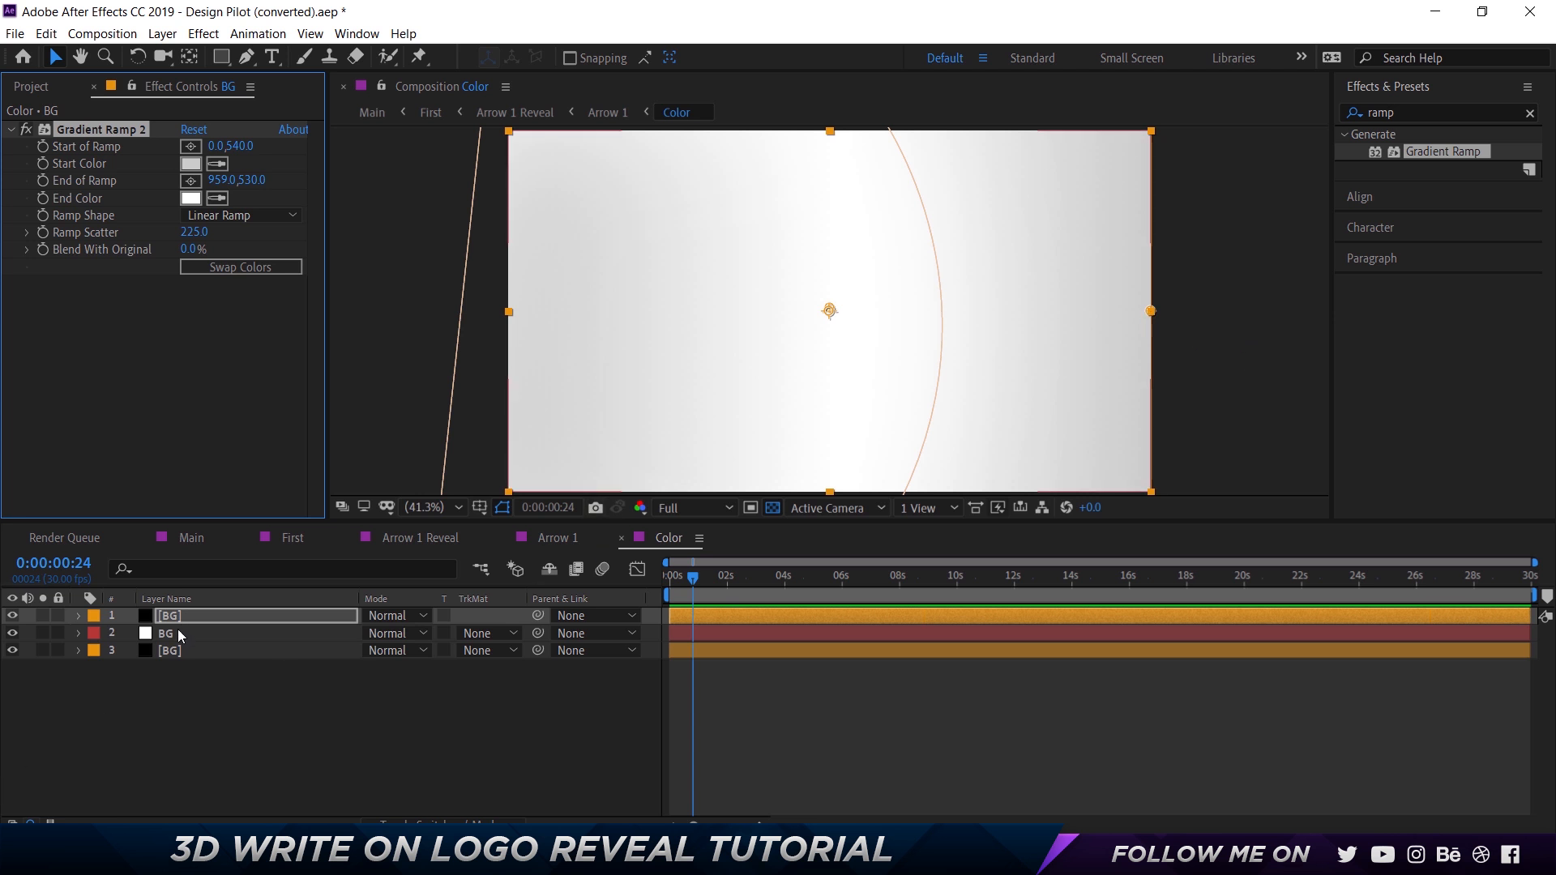
Move the new BG layer to the top of the layer stack, duplicate it, and rename the duplicate BG.
{"action": "left_click_drag", "start_coordinate": [175, 634], "coordinate": [182, 611]}
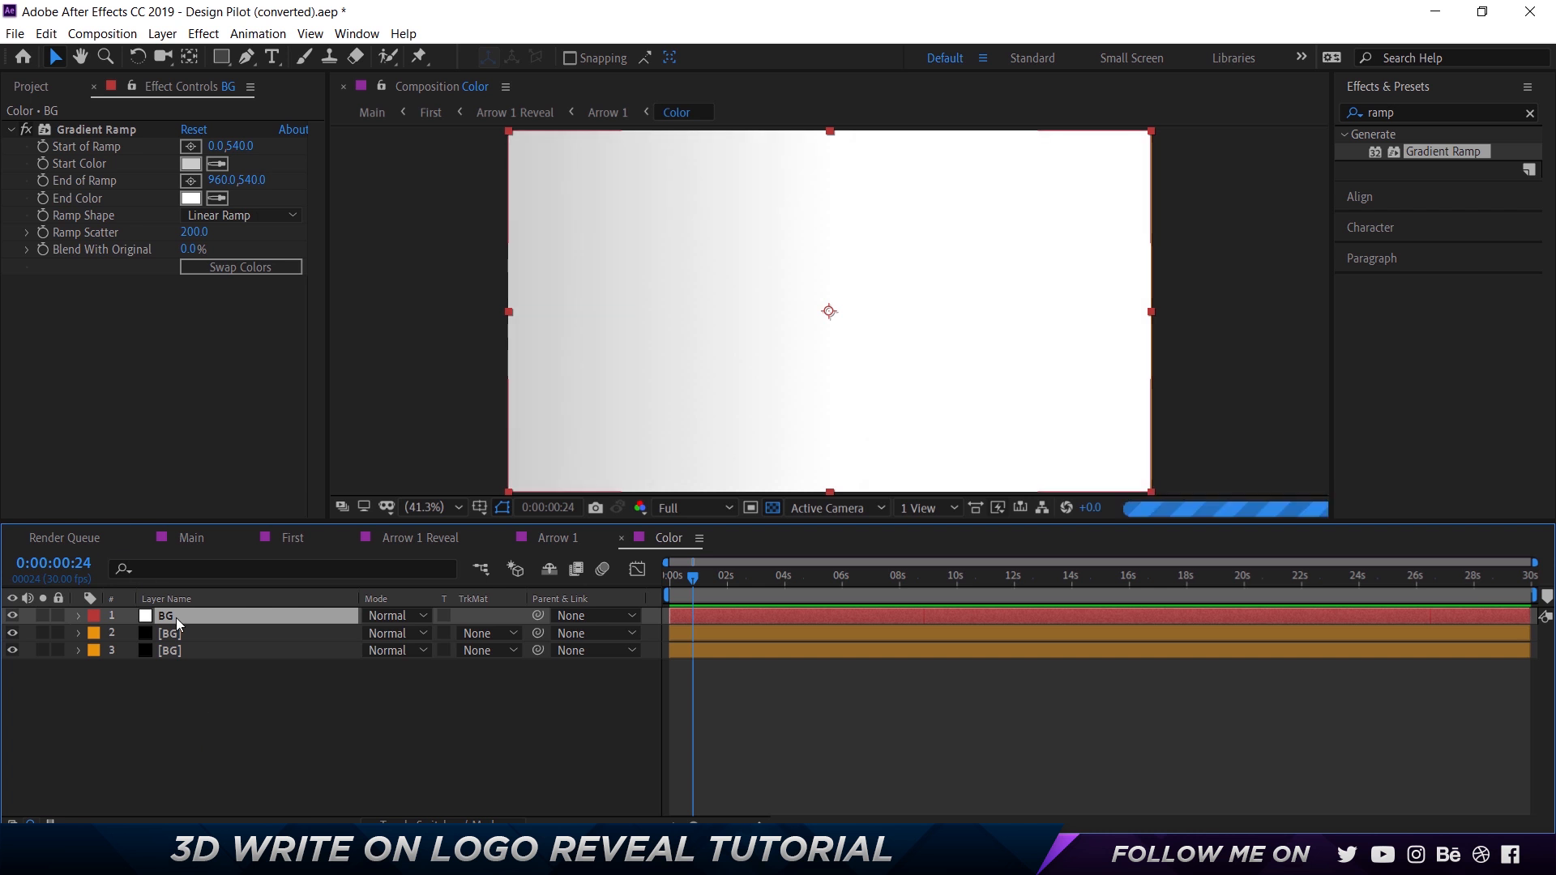
{"action": "key", "text": "ctrl+d"}
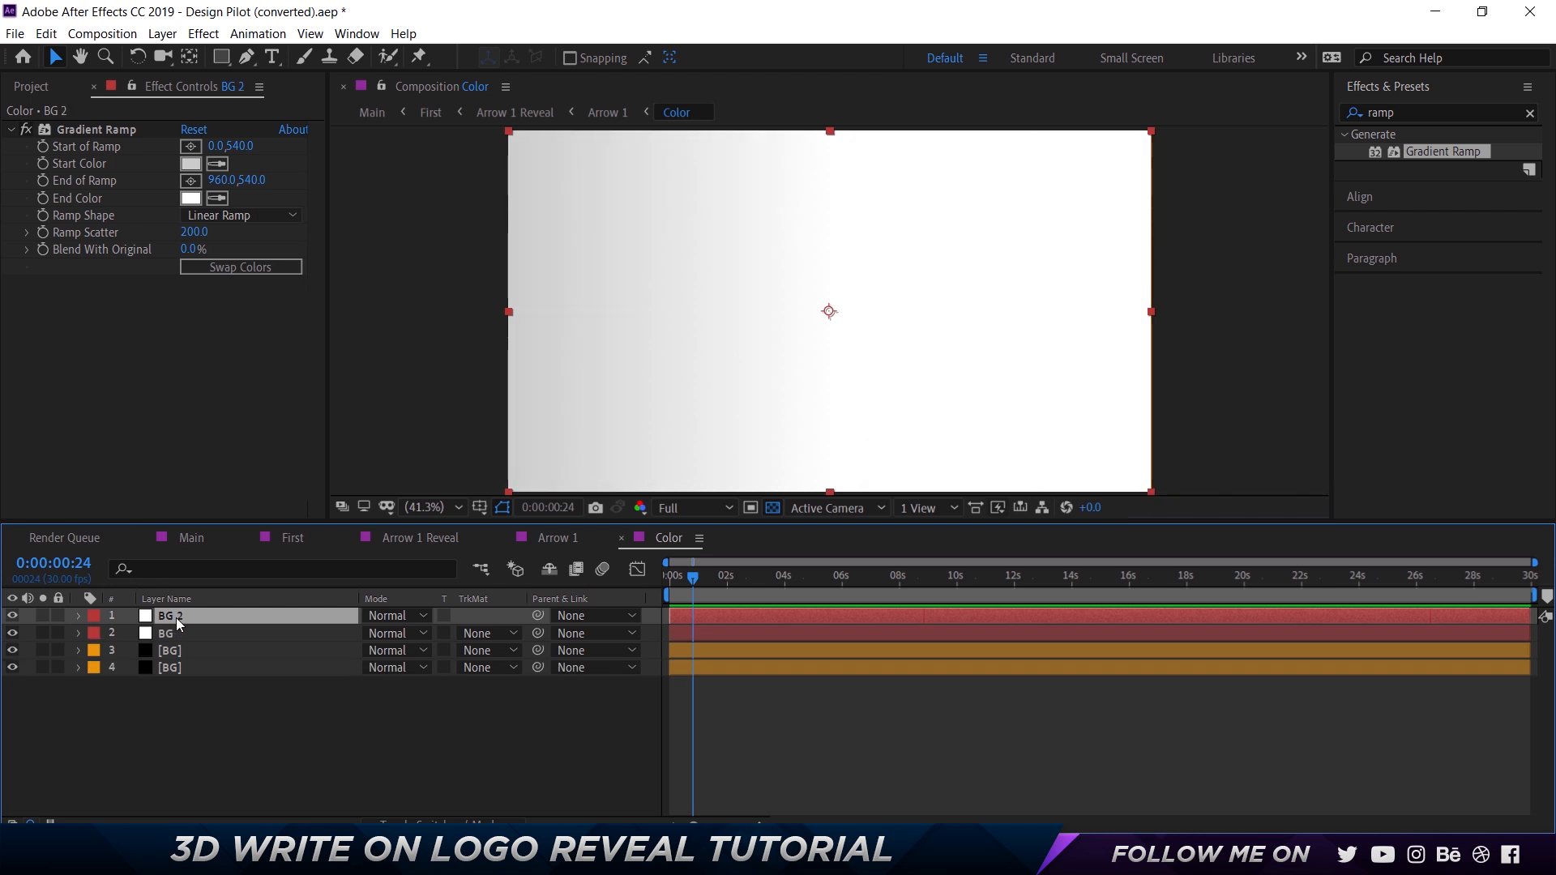
{"action": "key", "text": "Return"}
{"action": "key", "text": "Return"}
Set the duplicate BG layer's Start of Ramp to the frame's right-edge midpoint at 1920, 540.
{"action": "left_click", "coordinate": [191, 147]}
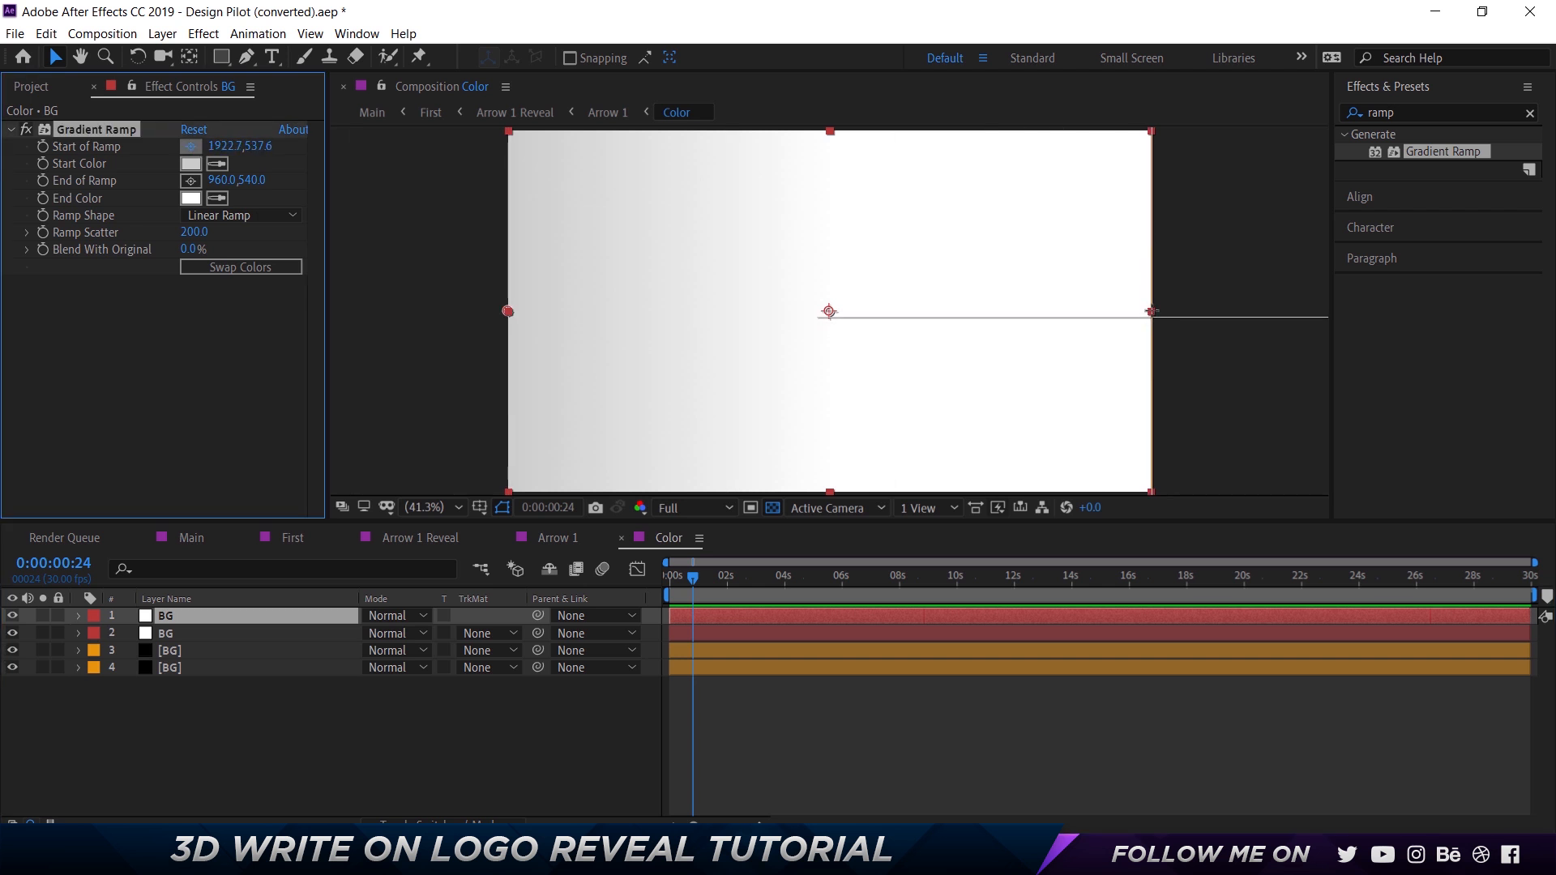
{"action": "left_click", "coordinate": [1152, 311]}
{"action": "left_click", "coordinate": [234, 147]}
{"action": "type", "text": "1920"}
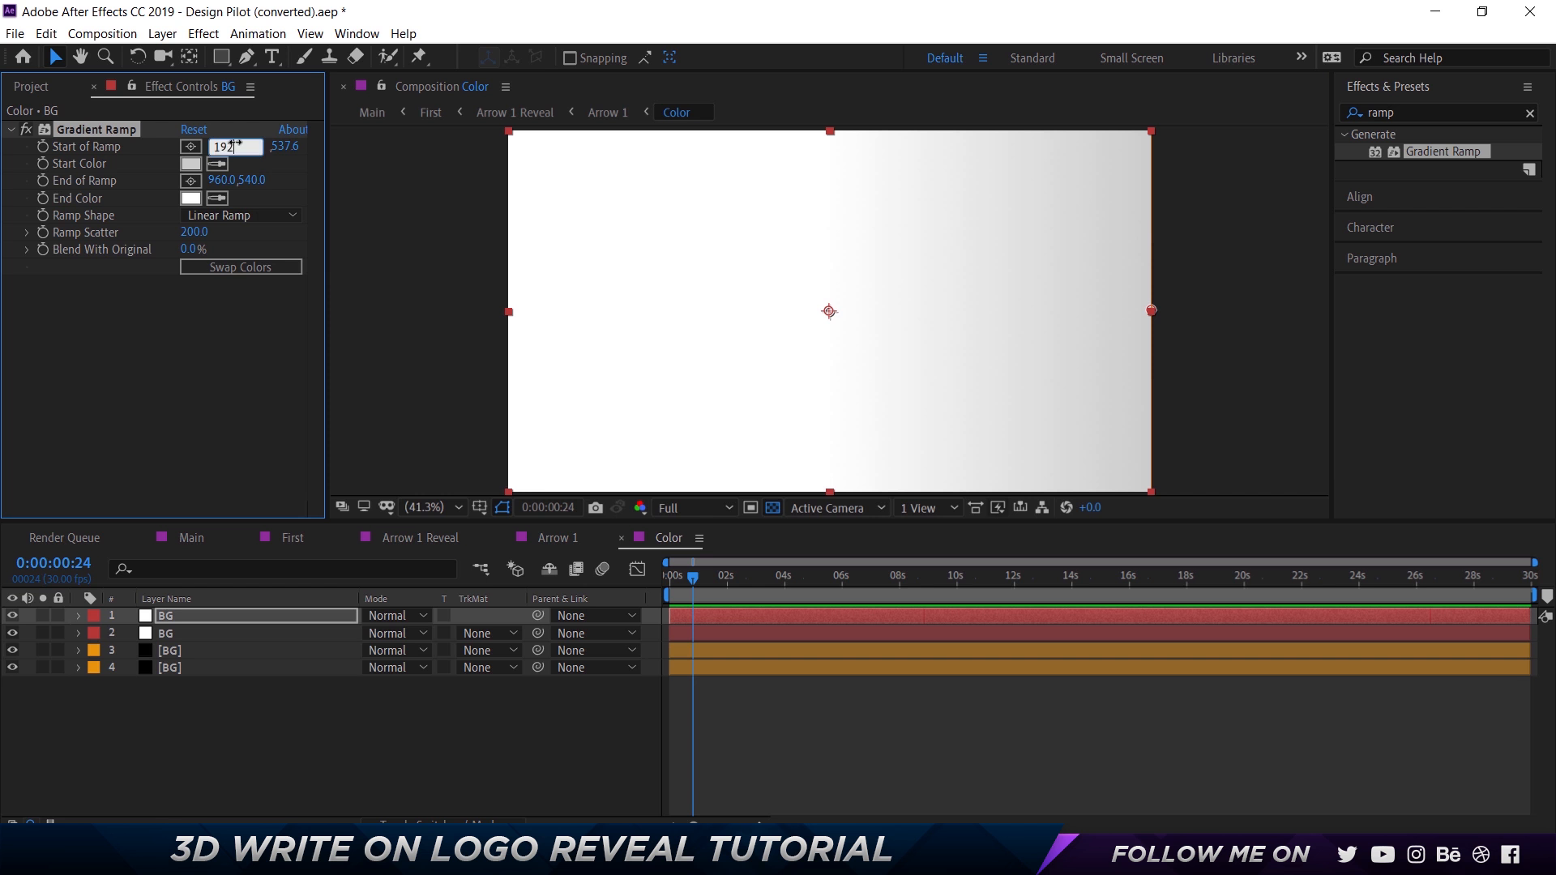
{"action": "key", "text": "Tab"}
{"action": "type", "text": "540"}
{"action": "key", "text": "Return"}
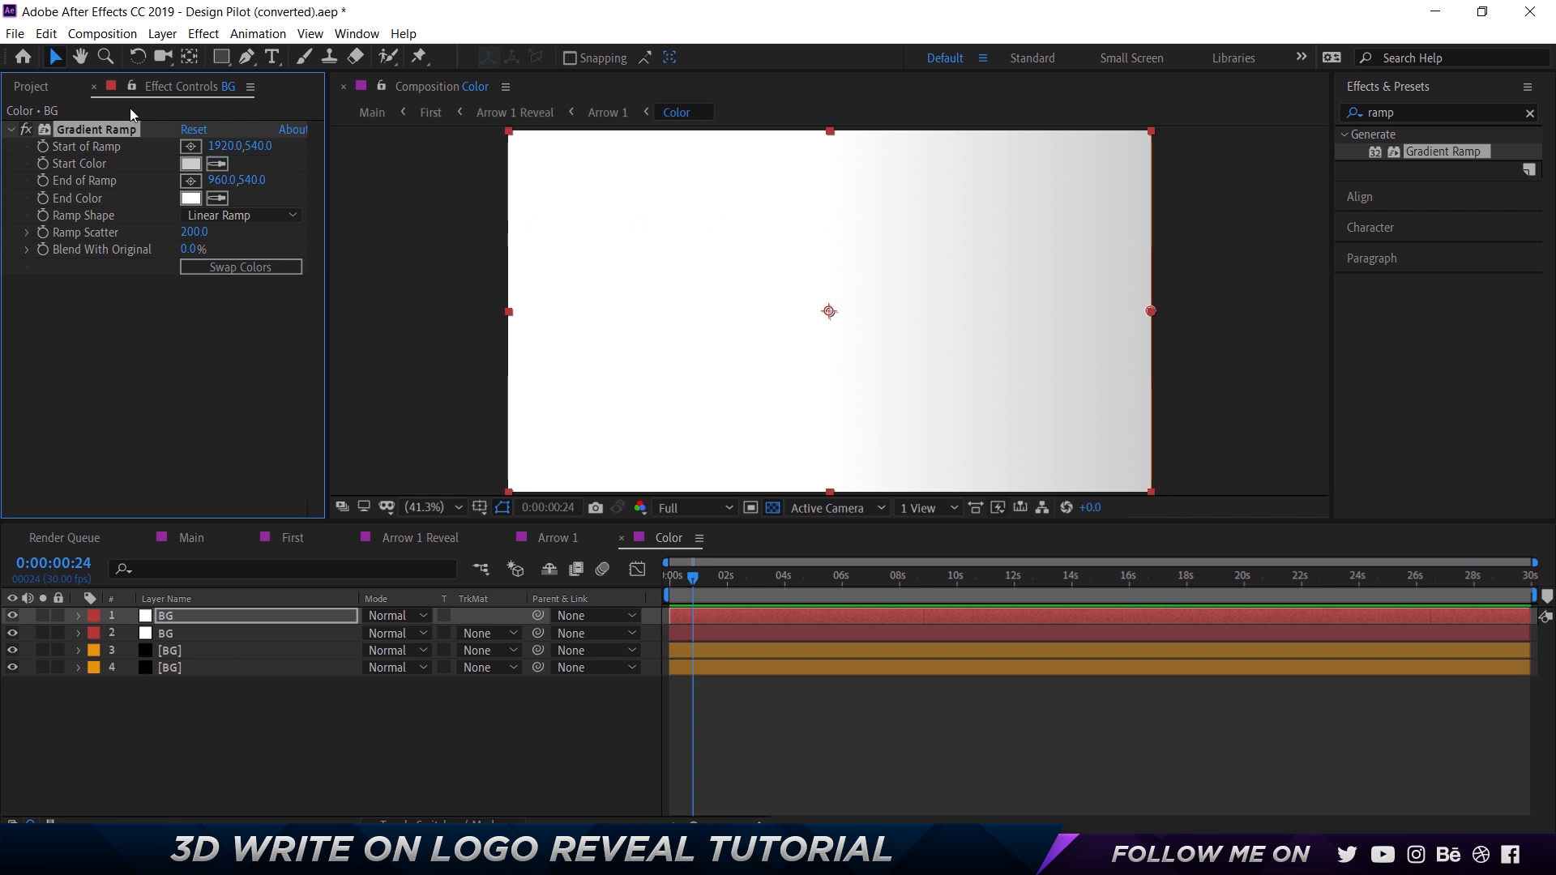
{"action": "left_click", "coordinate": [189, 707]}
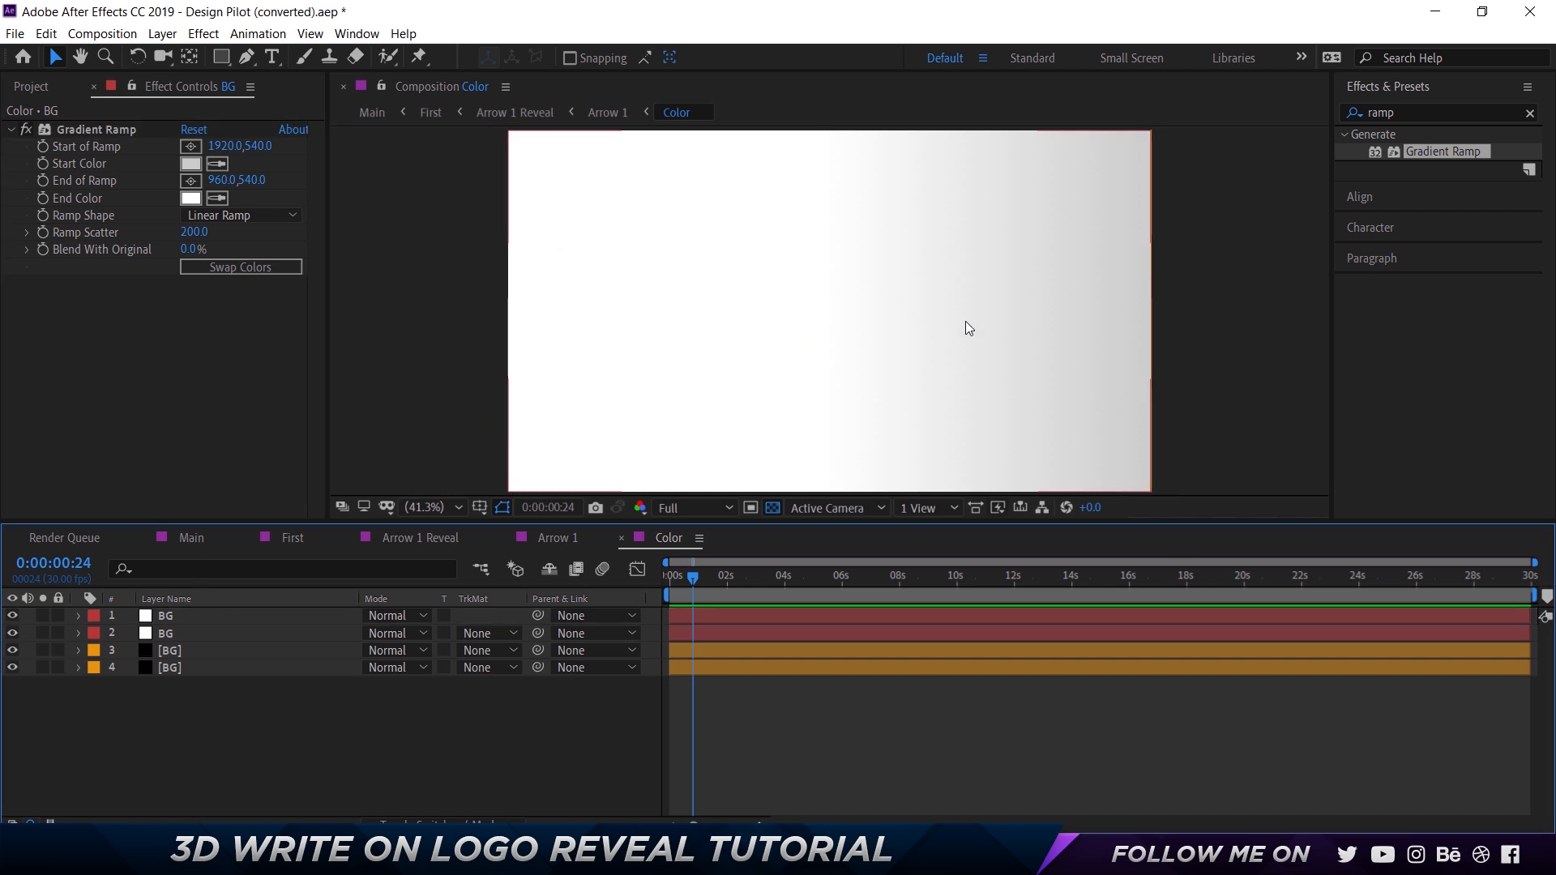
Draw a closed Pen tool mask on the top BG layer, covering the frame's left half and curving outward through a smooth point near the center.
{"action": "left_click", "coordinate": [215, 616]}
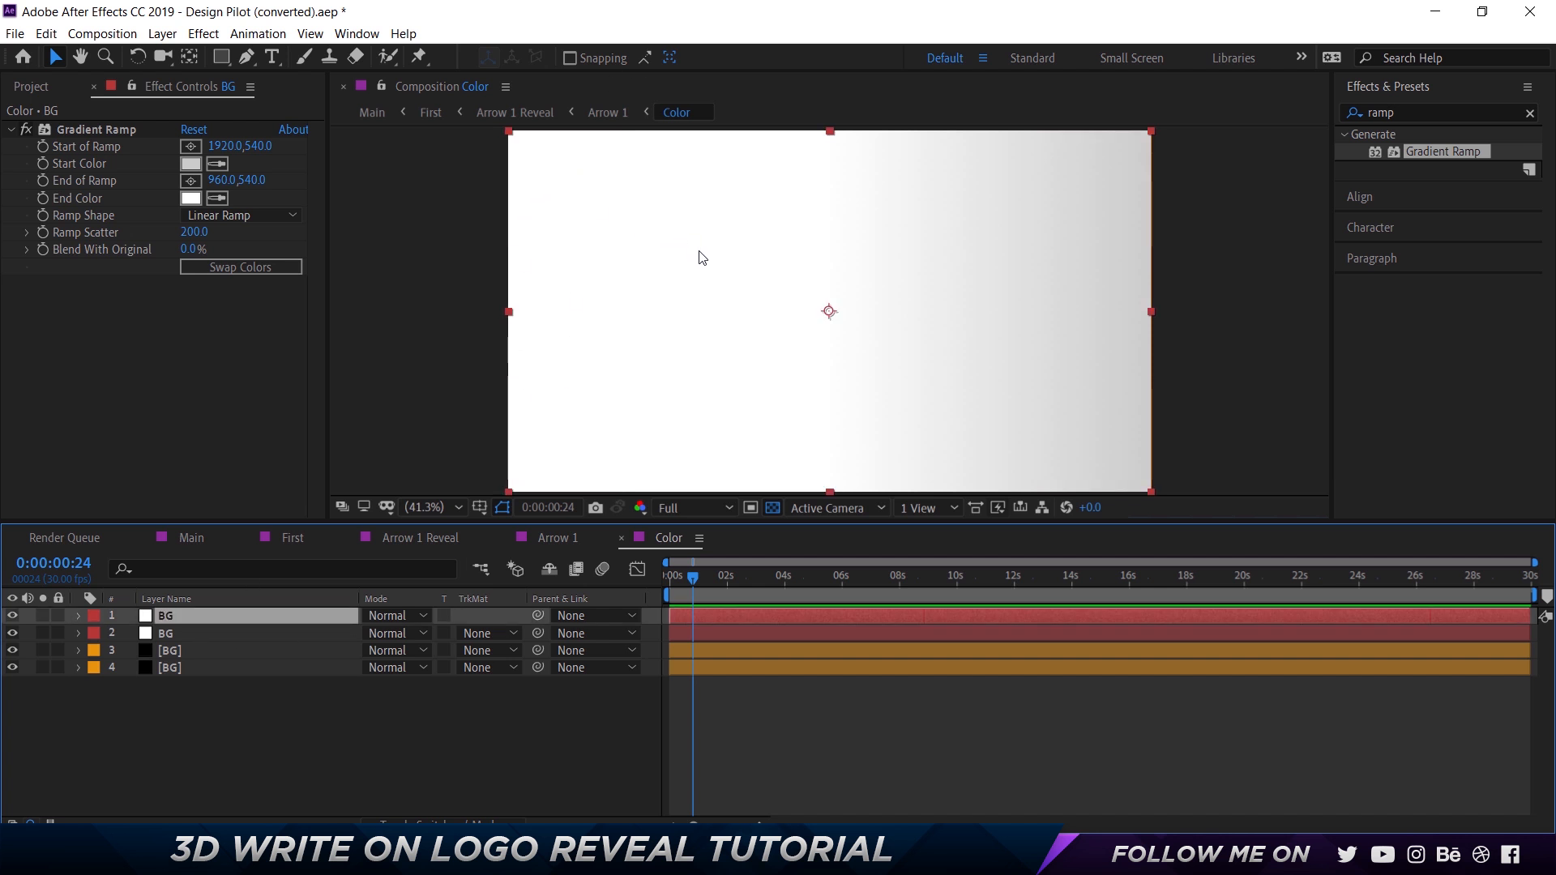
{"action": "scroll", "coordinate": [702, 258], "scroll_direction": "down", "scroll_amount": 2}
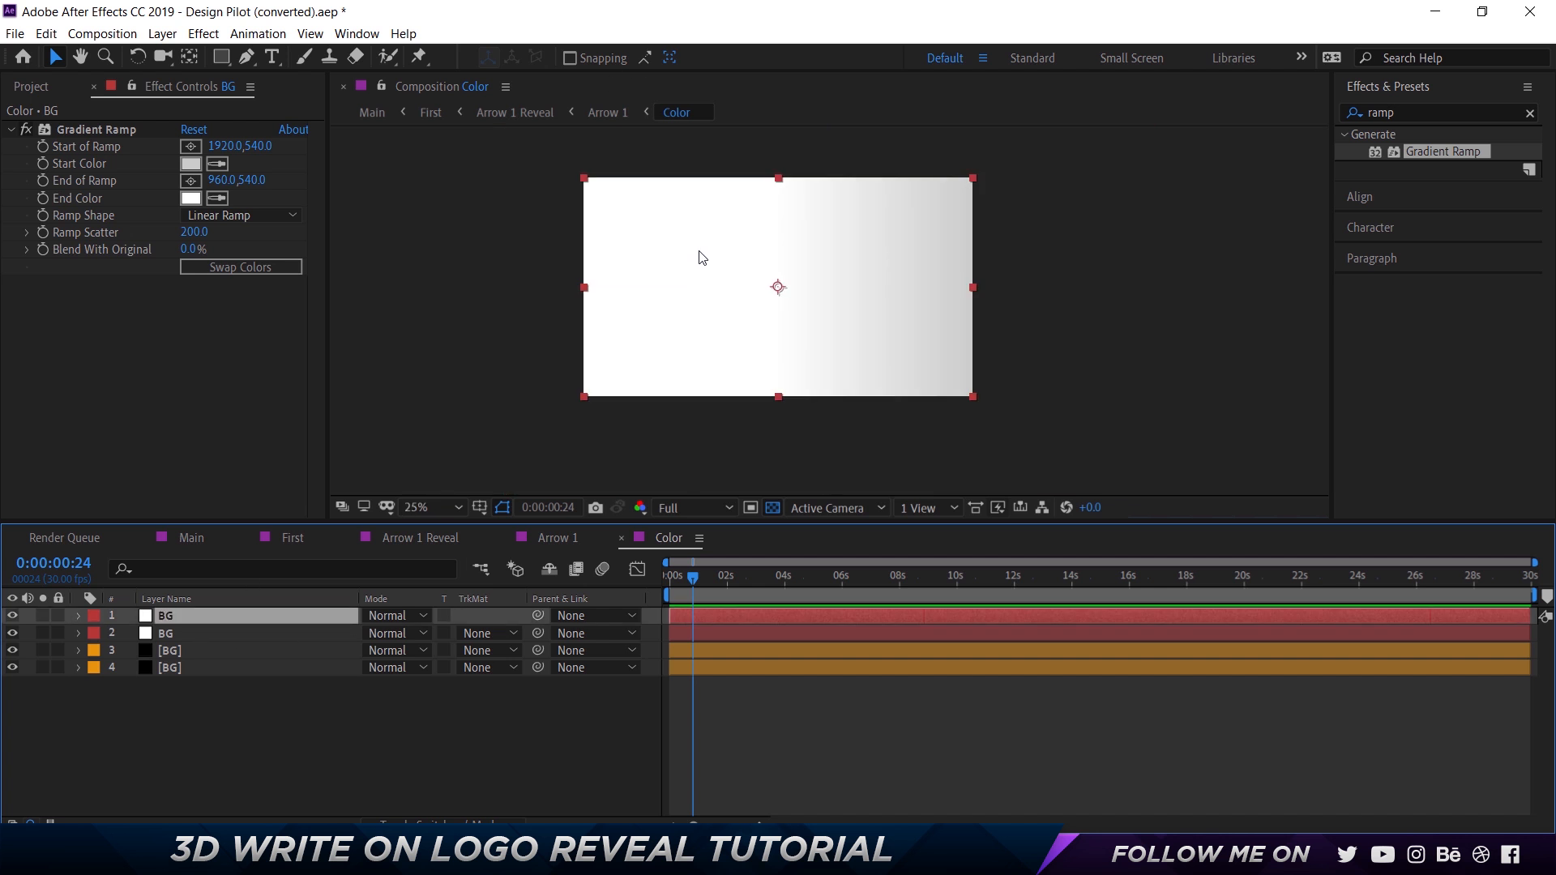
{"action": "left_click", "coordinate": [248, 59]}
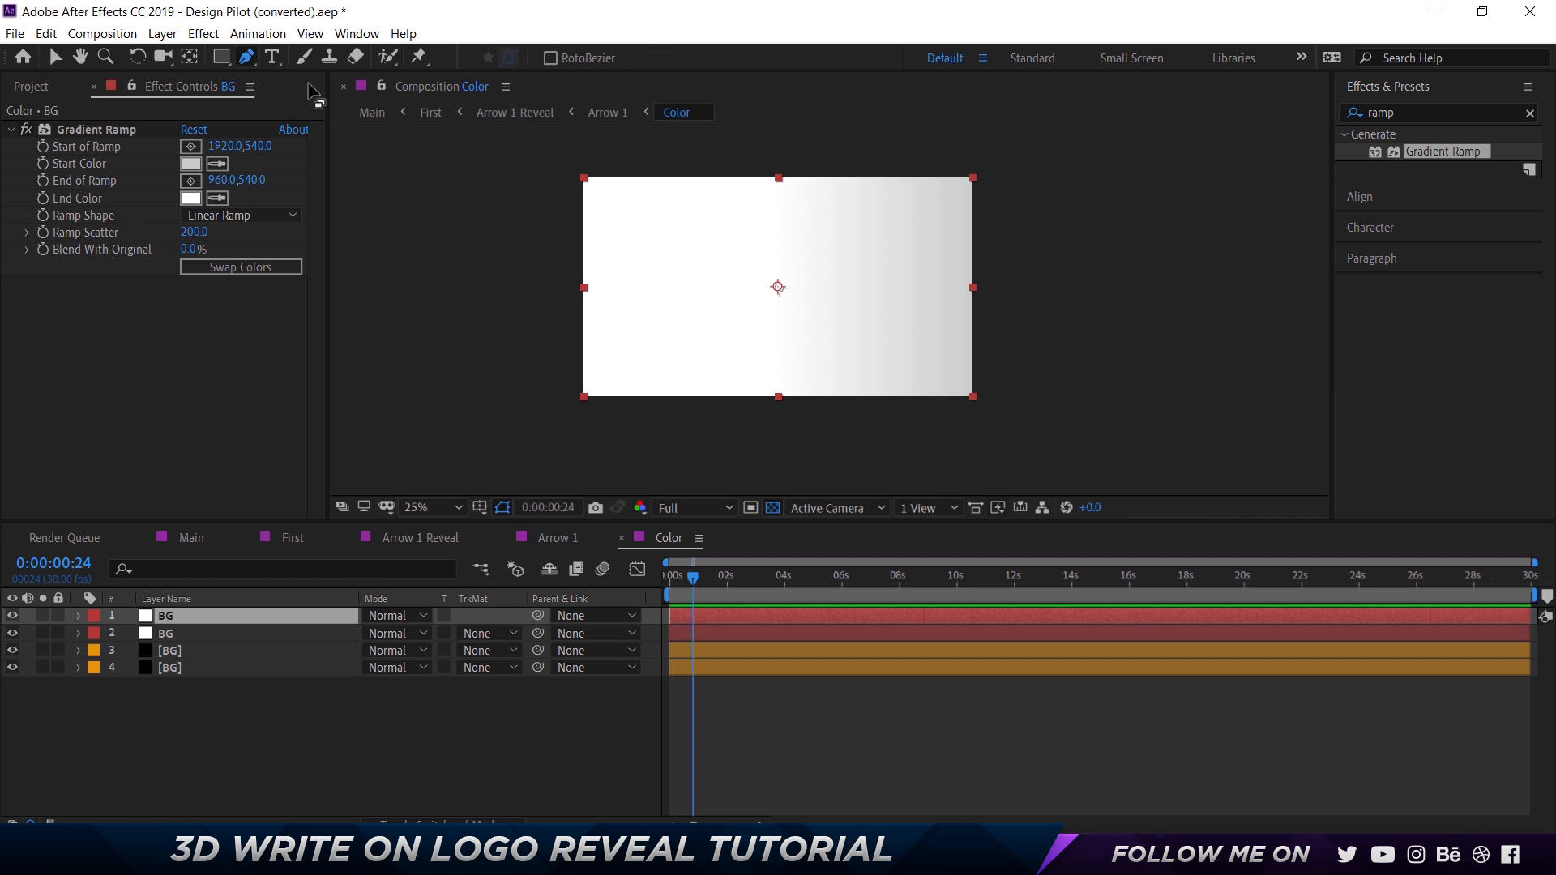
{"action": "left_click", "coordinate": [560, 150]}
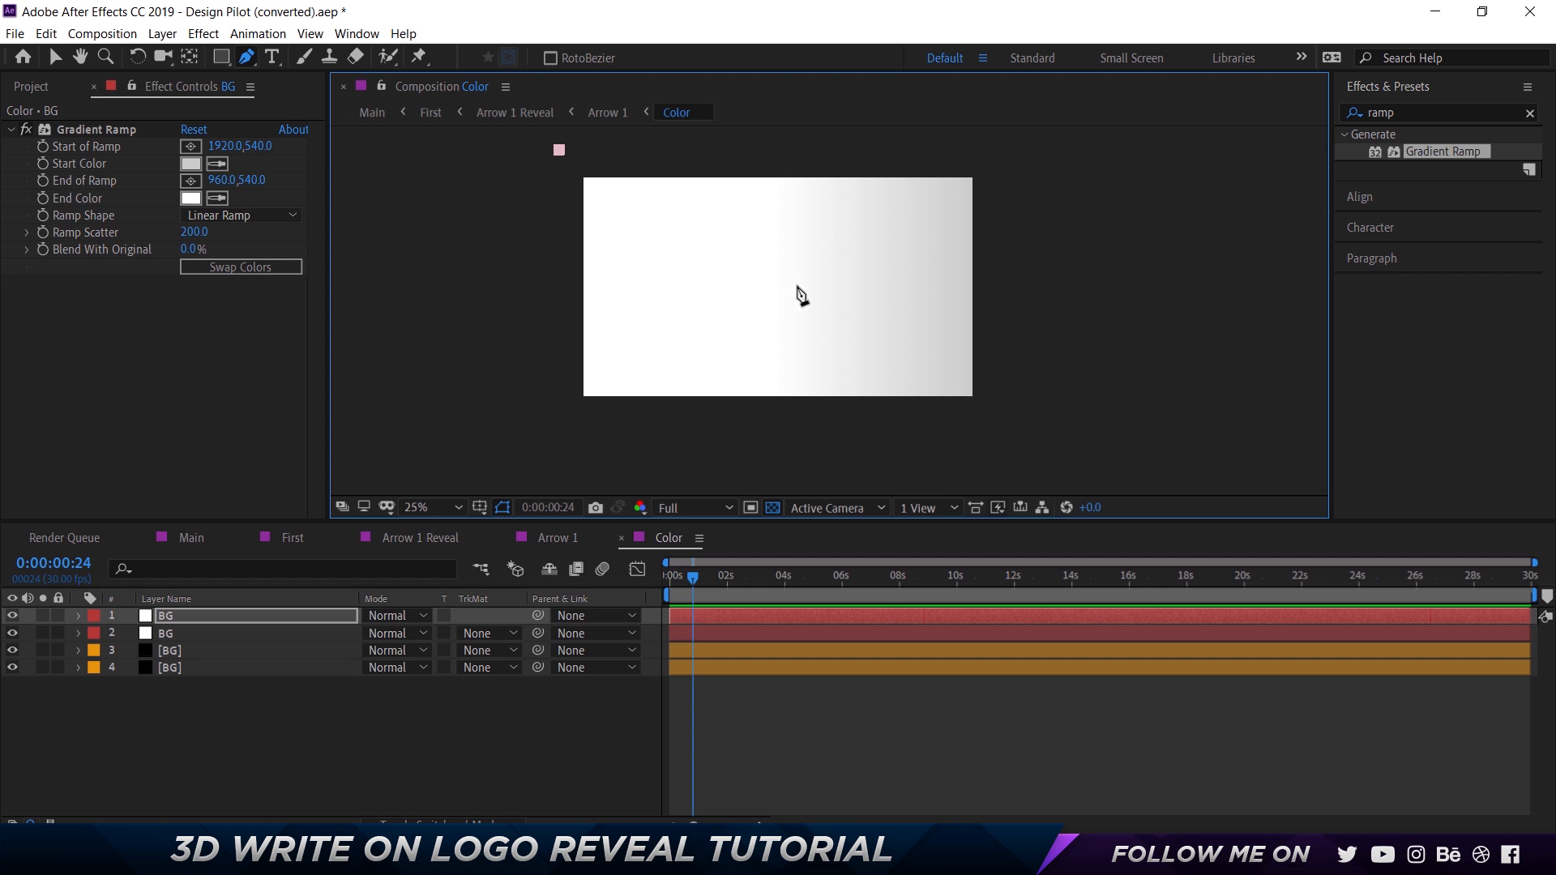
{"action": "left_click", "coordinate": [786, 288]}
{"action": "left_click_drag", "start_coordinate": [787, 334], "coordinate": [786, 470]}
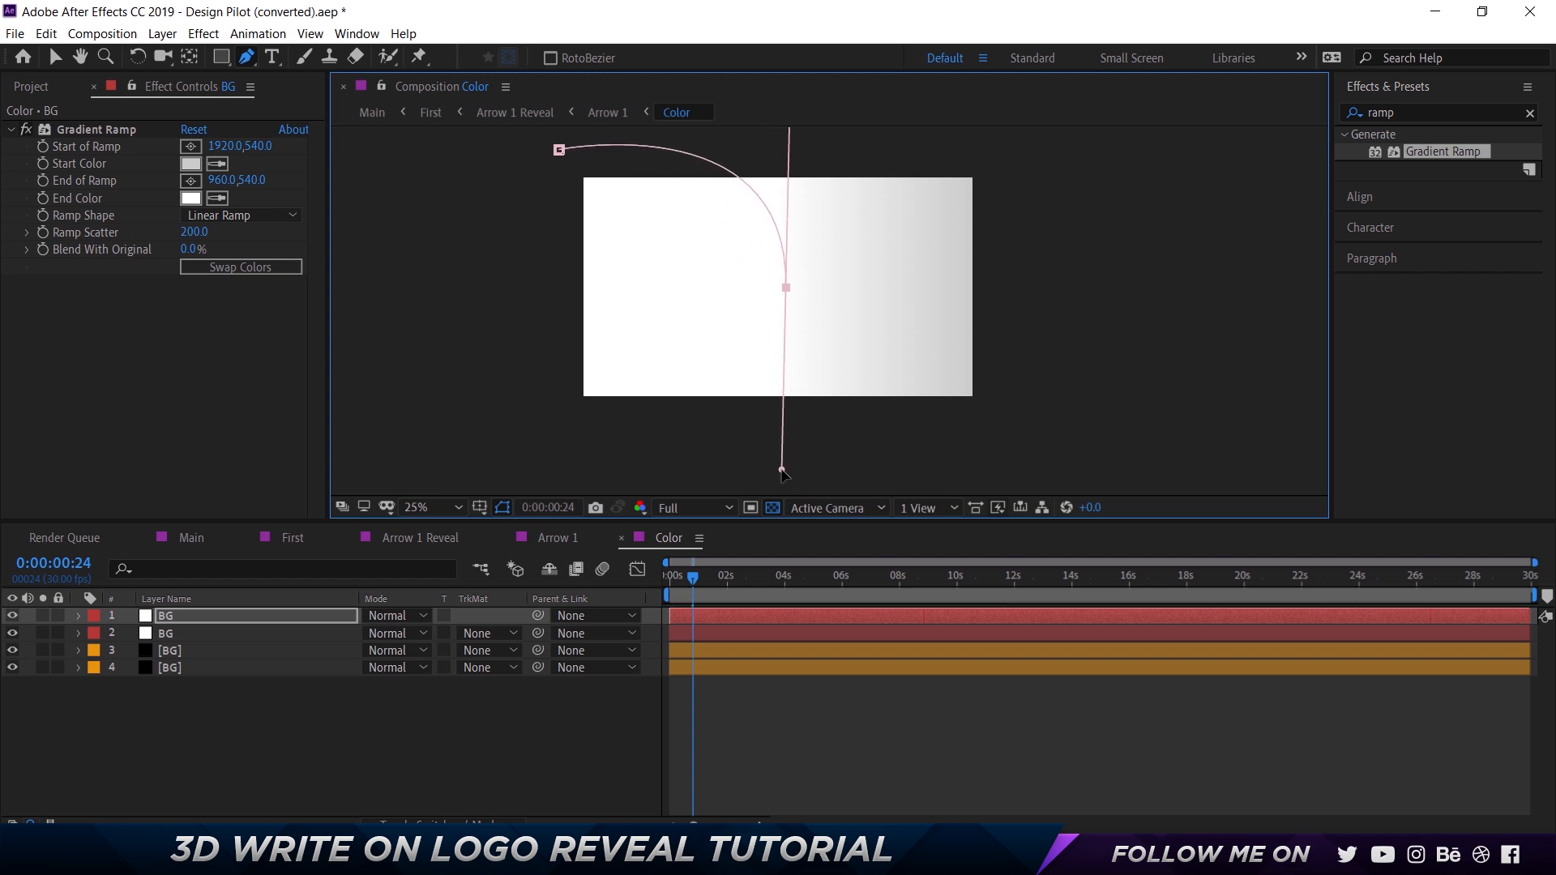
{"action": "left_click", "coordinate": [543, 459]}
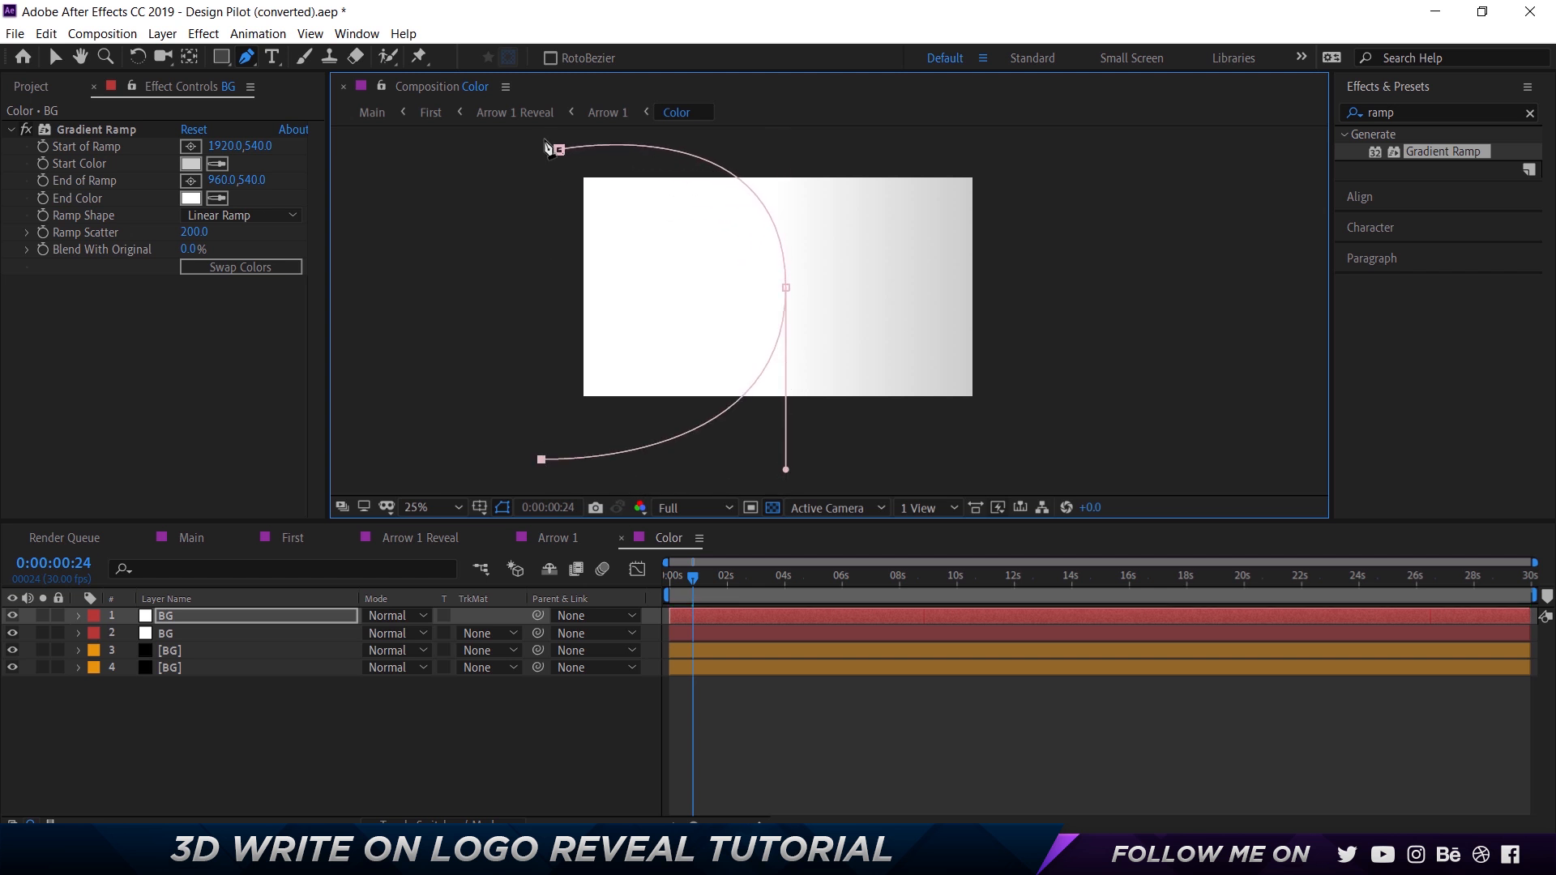
{"action": "left_click", "coordinate": [561, 153]}
{"action": "scroll", "coordinate": [810, 267], "scroll_direction": "up", "scroll_amount": 1}
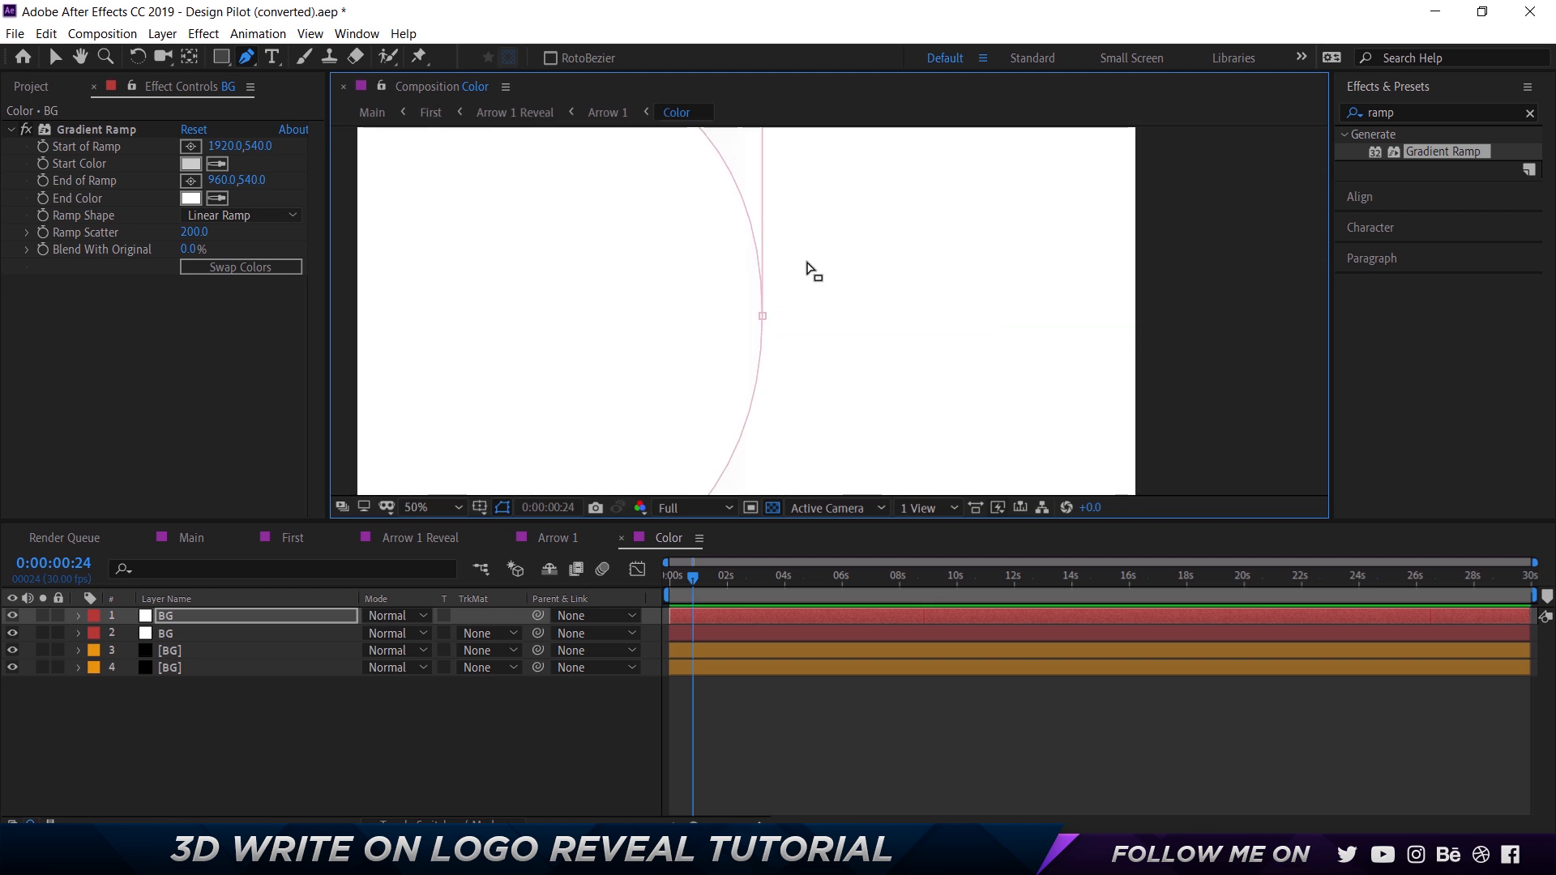
{"action": "scroll", "coordinate": [811, 270], "scroll_direction": "down", "scroll_amount": 1}
{"action": "key", "text": "v"}
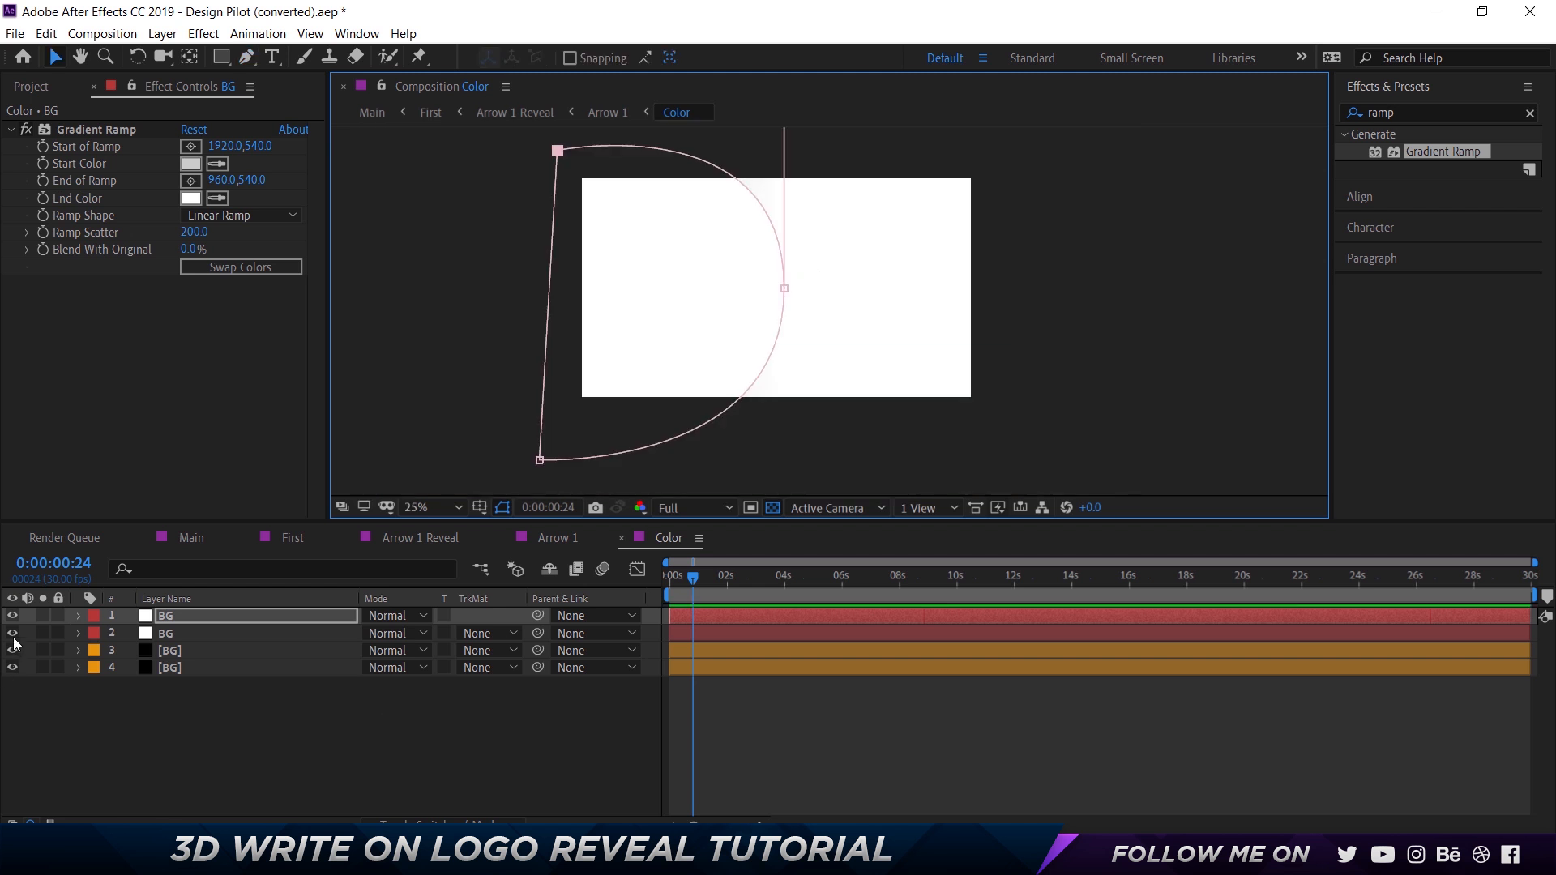
Hide the three layers below the masked BG layer to inspect its mask shape on its own.
{"action": "left_click_drag", "start_coordinate": [13, 640], "coordinate": [12, 667]}
{"action": "scroll", "coordinate": [754, 299], "scroll_direction": "up", "scroll_amount": 1}
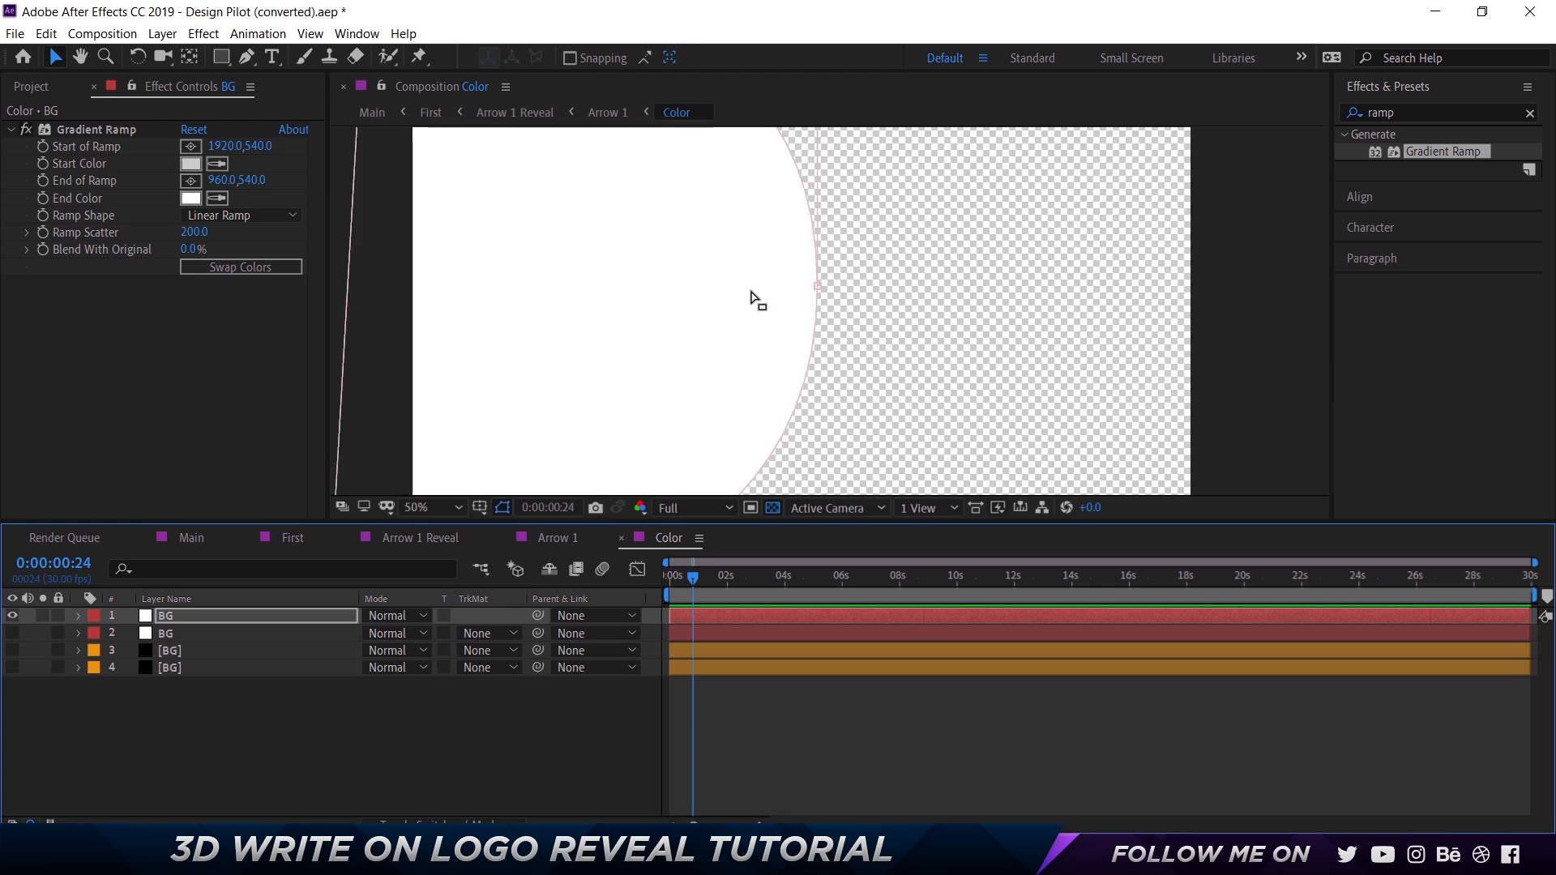
{"action": "scroll", "coordinate": [758, 301], "scroll_direction": "down", "scroll_amount": 1}
{"action": "scroll", "coordinate": [758, 302], "scroll_direction": "up", "scroll_amount": 1}
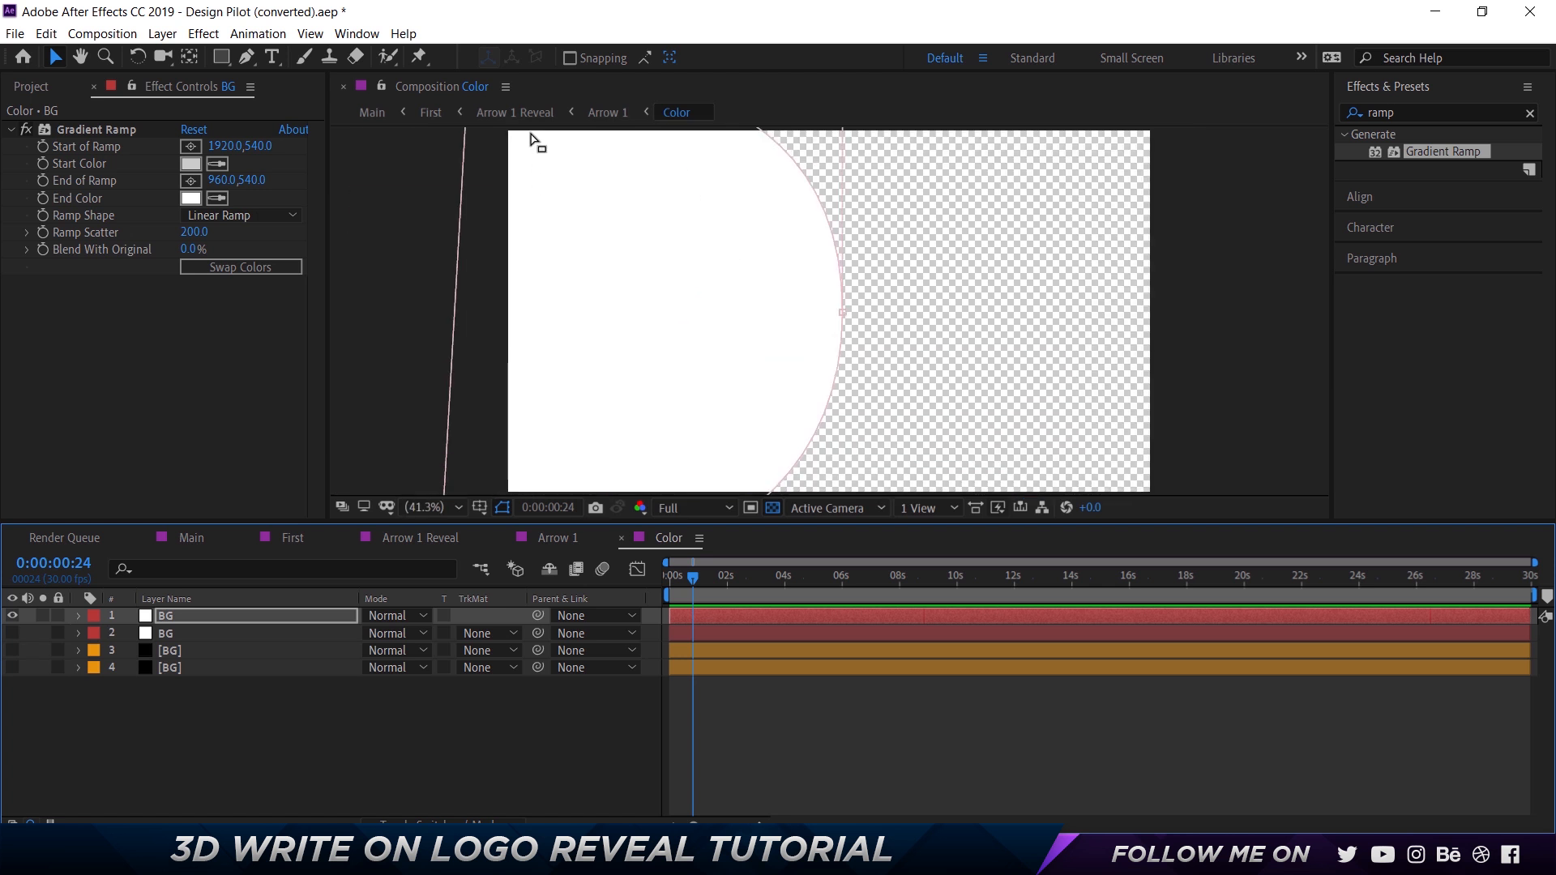
{"action": "scroll", "coordinate": [523, 156], "scroll_direction": "down", "scroll_amount": 1}
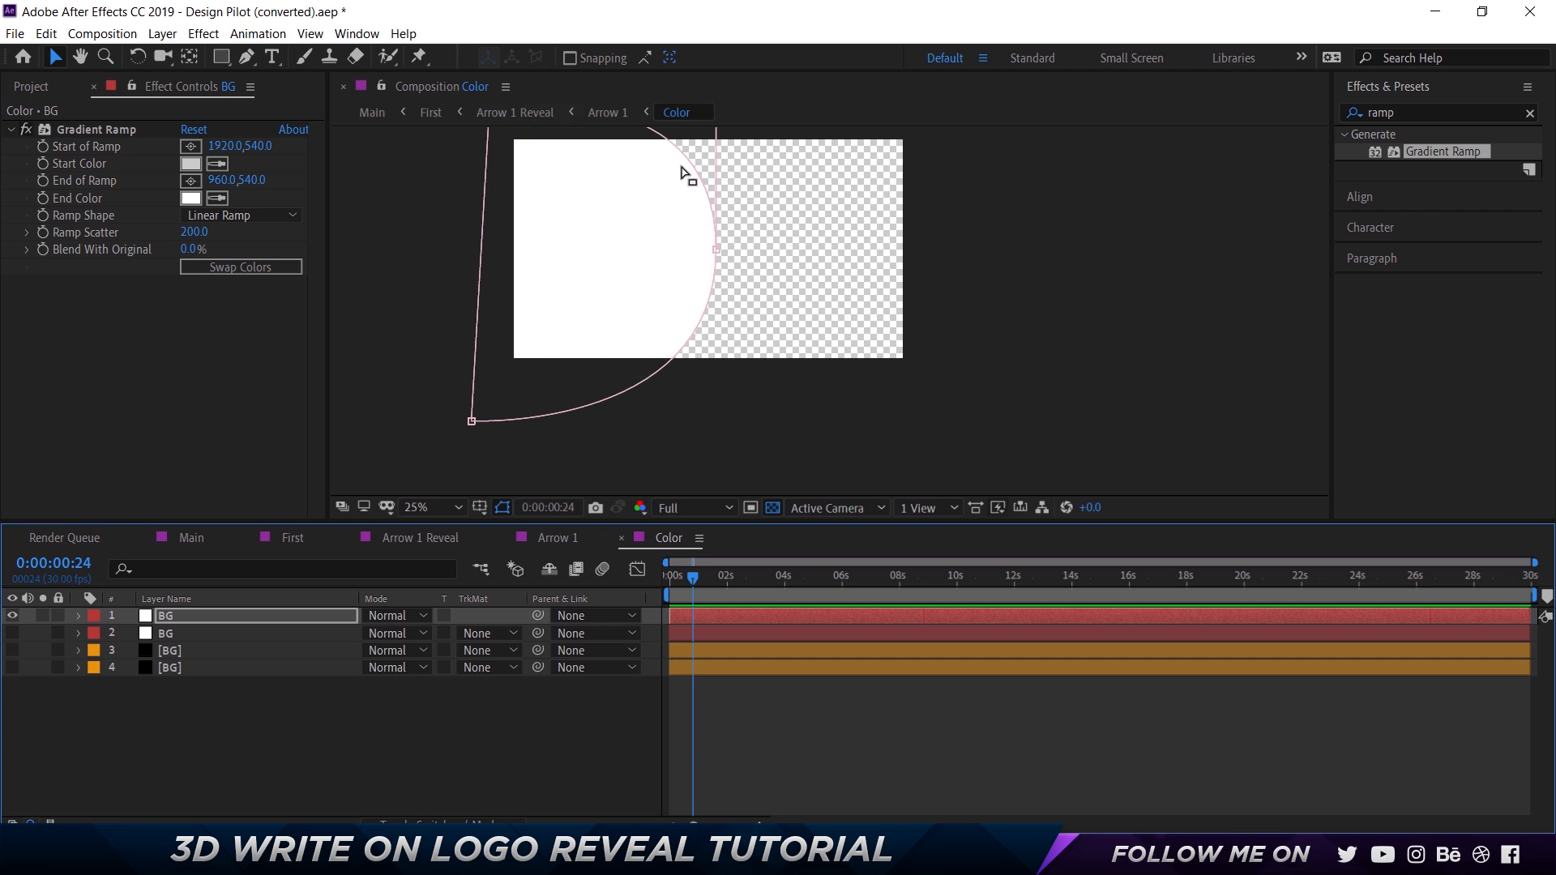
Turn off the transparency grid and set the Mask Feather of the top BG layer's Mask 1 to 500 pixels.
{"action": "left_click", "coordinate": [770, 508]}
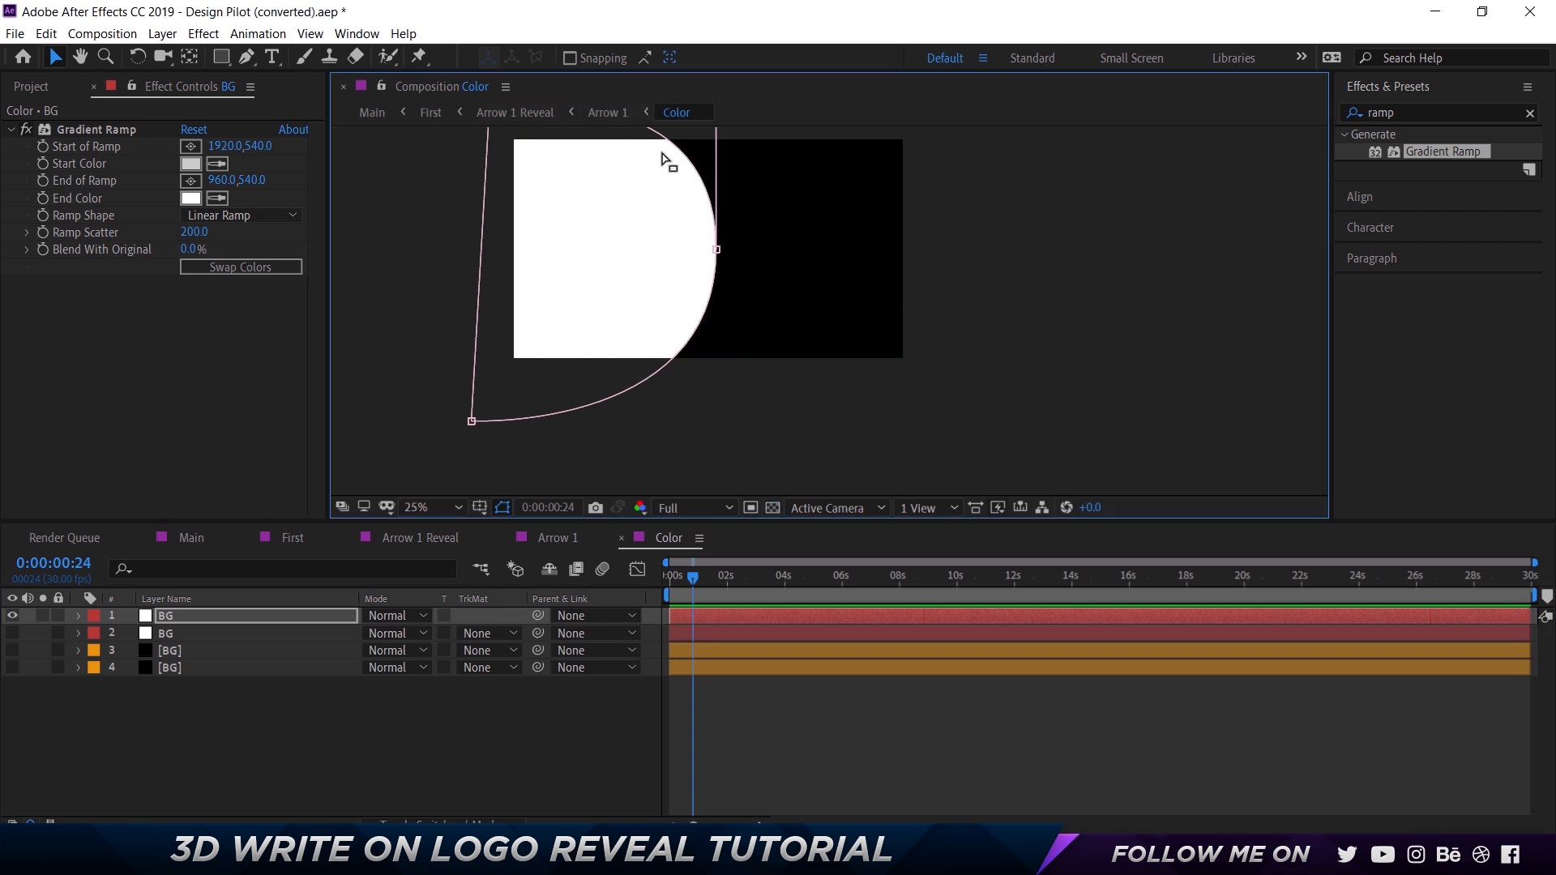
{"action": "left_click", "coordinate": [207, 724]}
{"action": "left_click", "coordinate": [187, 616]}
{"action": "key", "text": "m"}
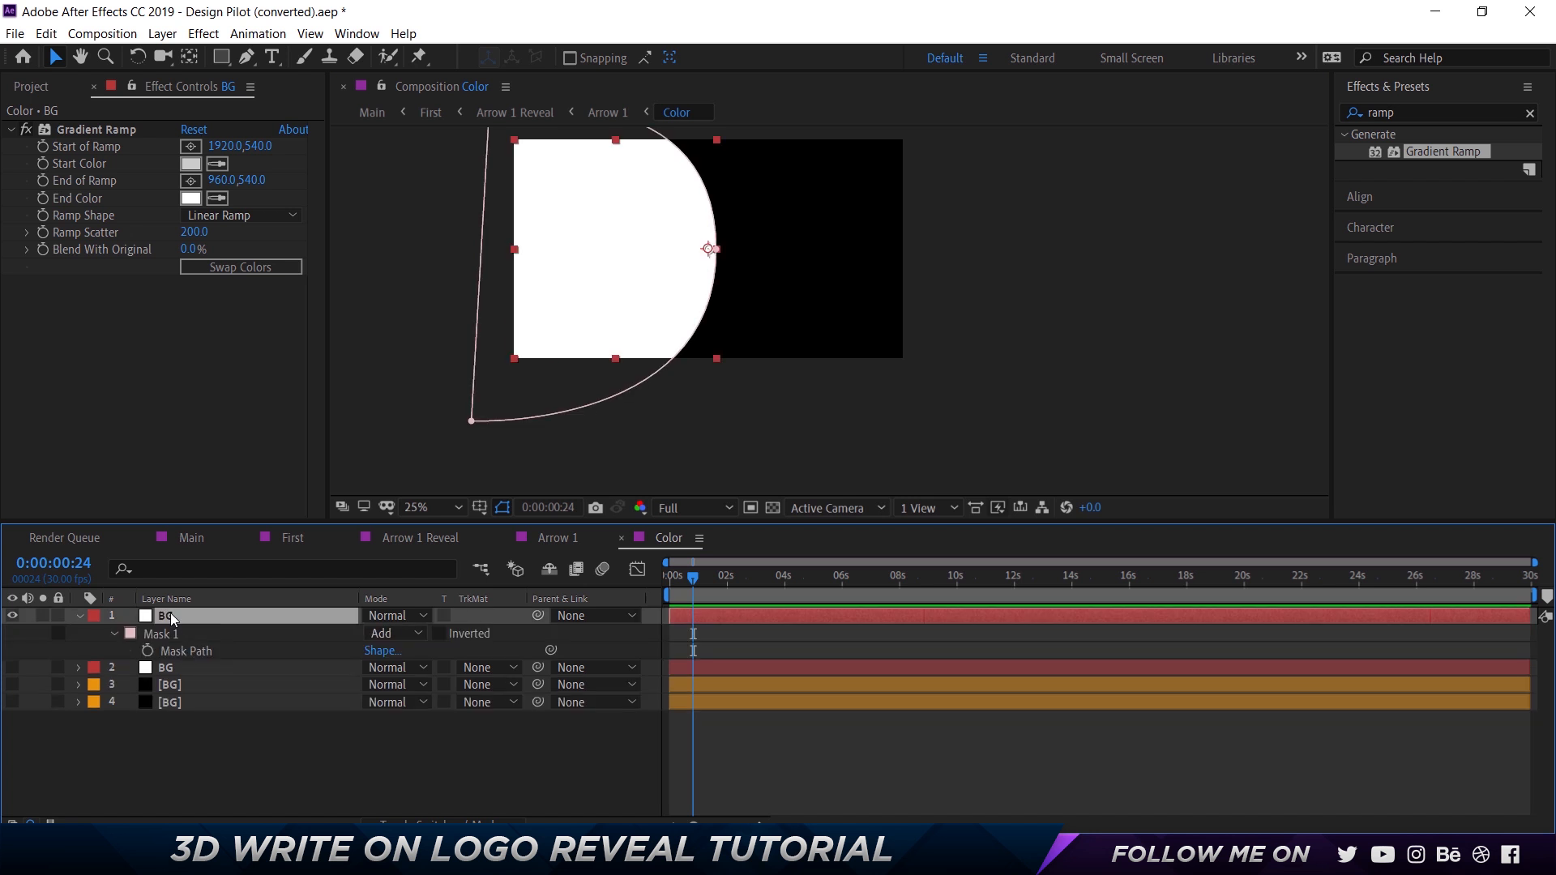
{"action": "key", "text": "m"}
{"action": "key", "text": "m"}
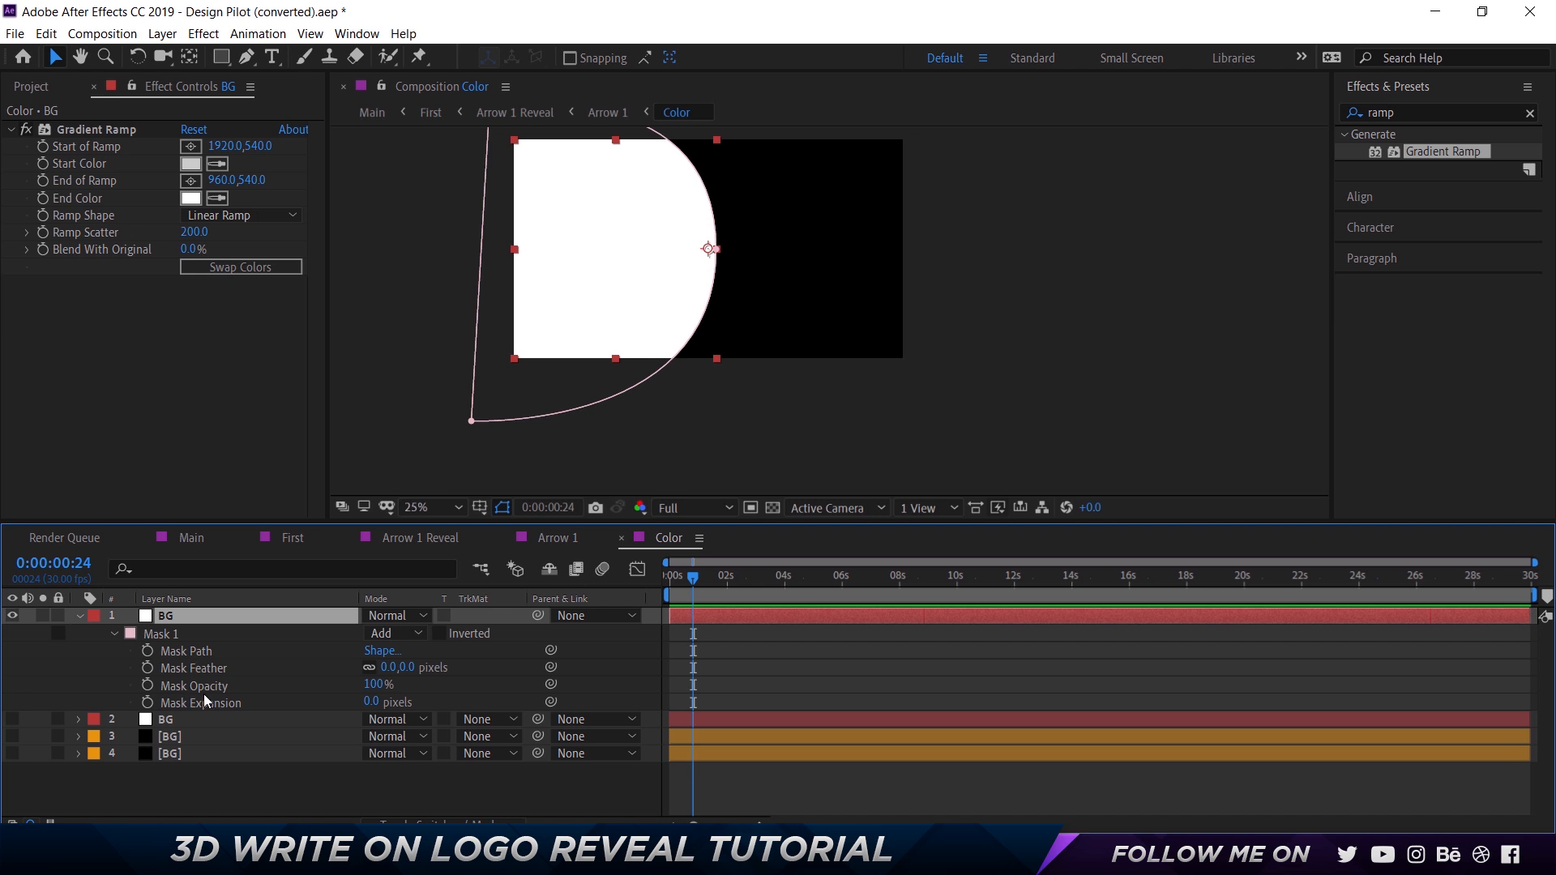
{"action": "left_click", "coordinate": [408, 668]}
{"action": "type", "text": "500"}
{"action": "key", "text": "Return"}
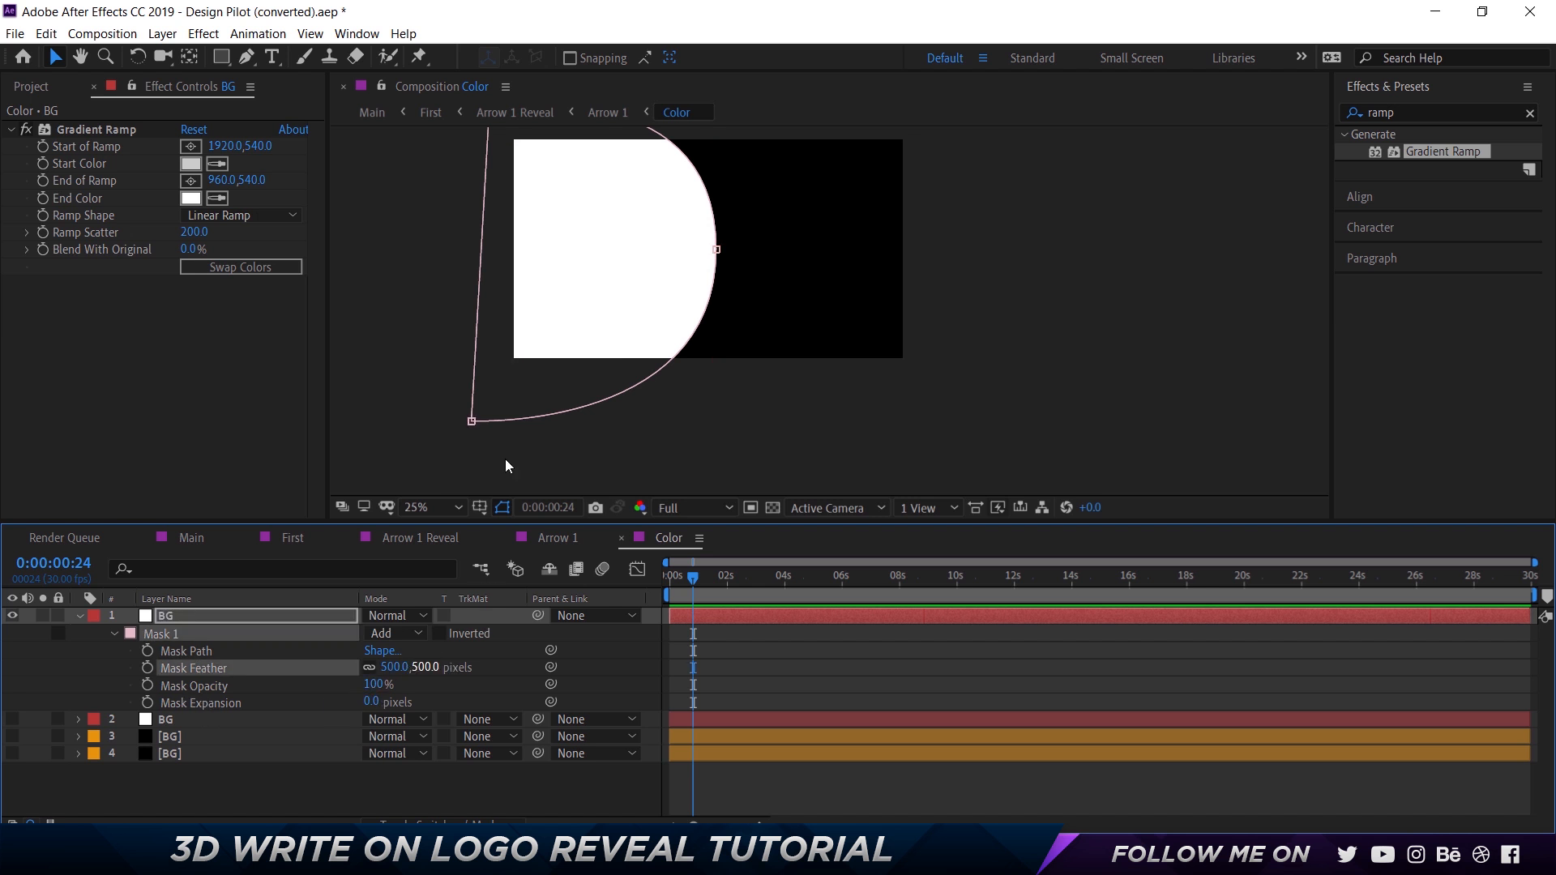
Stretch the top BG layer's mask outward past the frame's left edge with free transform, keeping its curved side in place.
{"action": "scroll", "coordinate": [733, 198], "scroll_direction": "up", "scroll_amount": 1}
{"action": "scroll", "coordinate": [666, 174], "scroll_direction": "down", "scroll_amount": 1}
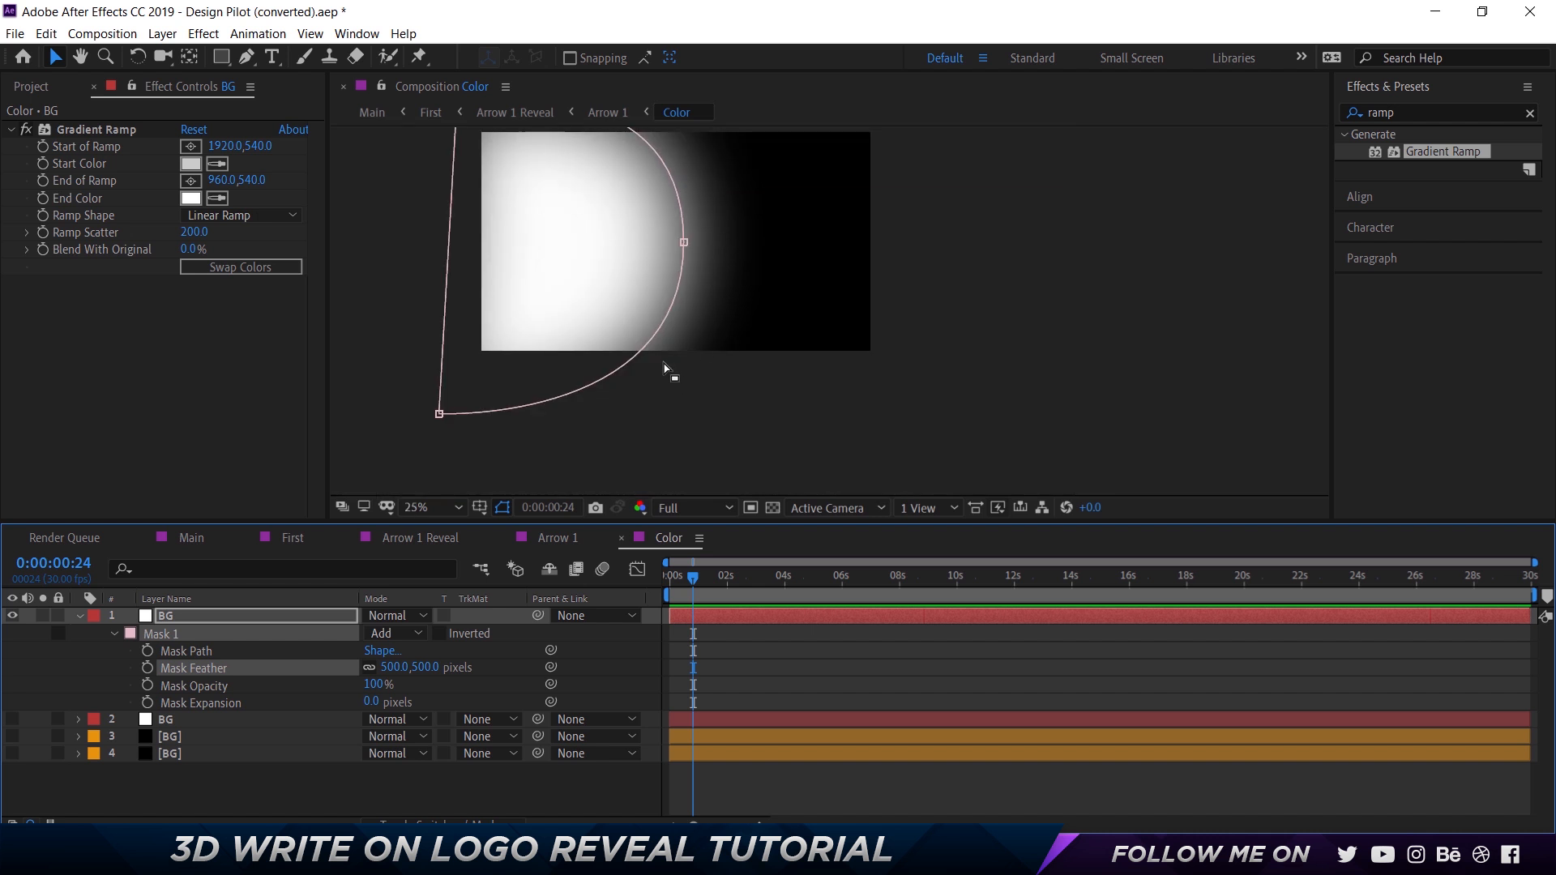
{"action": "scroll", "coordinate": [478, 233], "scroll_direction": "up", "scroll_amount": 1}
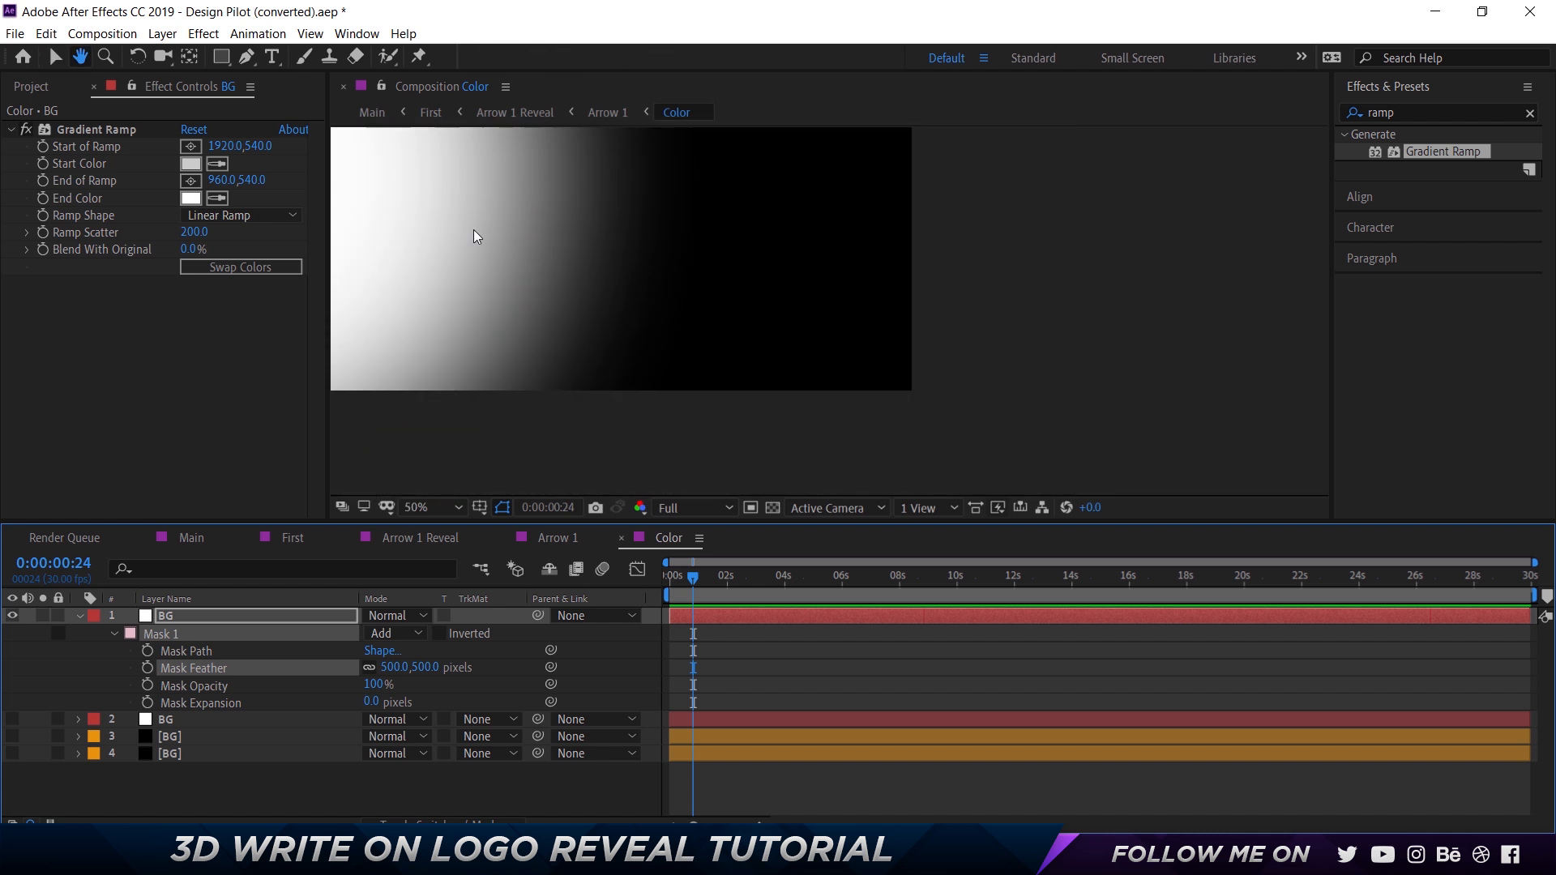
{"action": "scroll", "coordinate": [455, 222], "scroll_direction": "down", "scroll_amount": 1}
{"action": "key", "text": "space"}
{"action": "left_click_drag", "start_coordinate": [650, 312], "coordinate": [671, 331]}
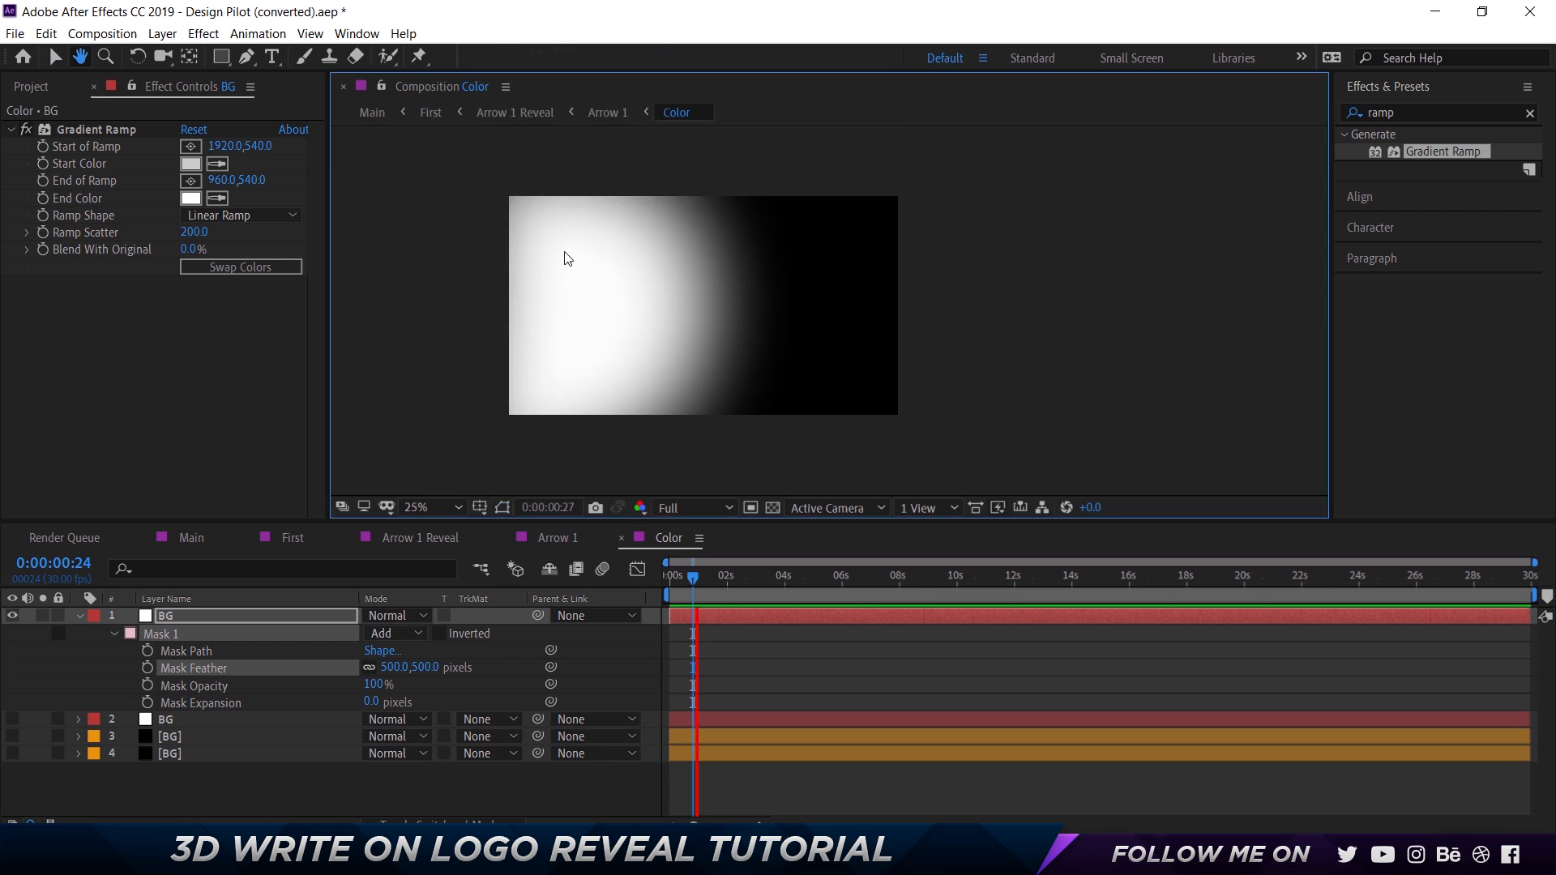
{"action": "key", "text": "space"}
{"action": "left_click", "coordinate": [180, 618]}
{"action": "key", "text": "space"}
{"action": "left_click", "coordinate": [485, 169]}
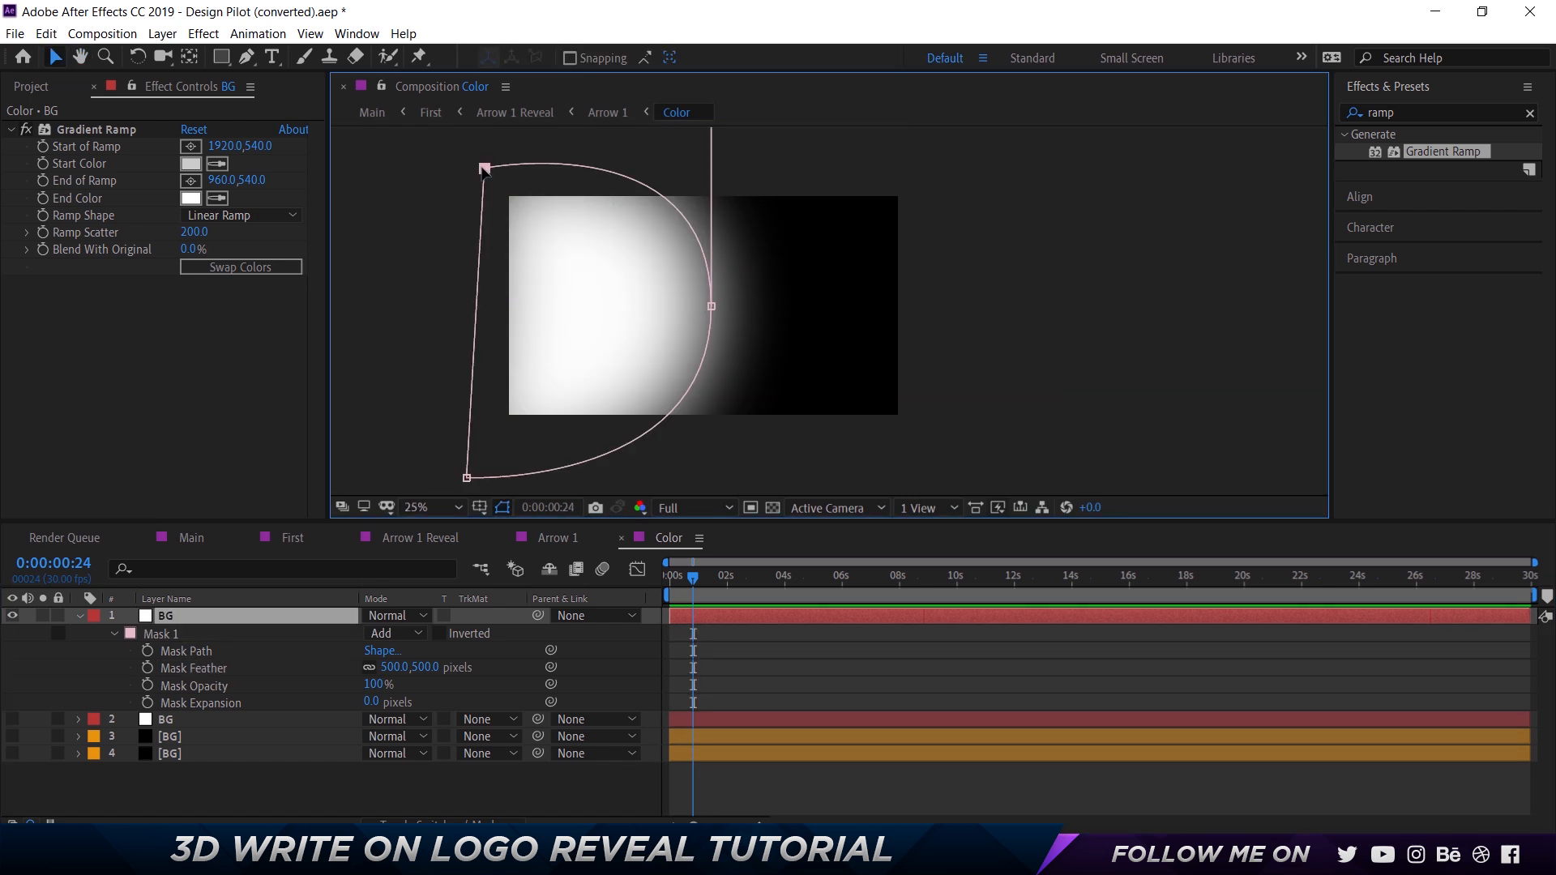
{"action": "key", "text": "ctrl+t"}
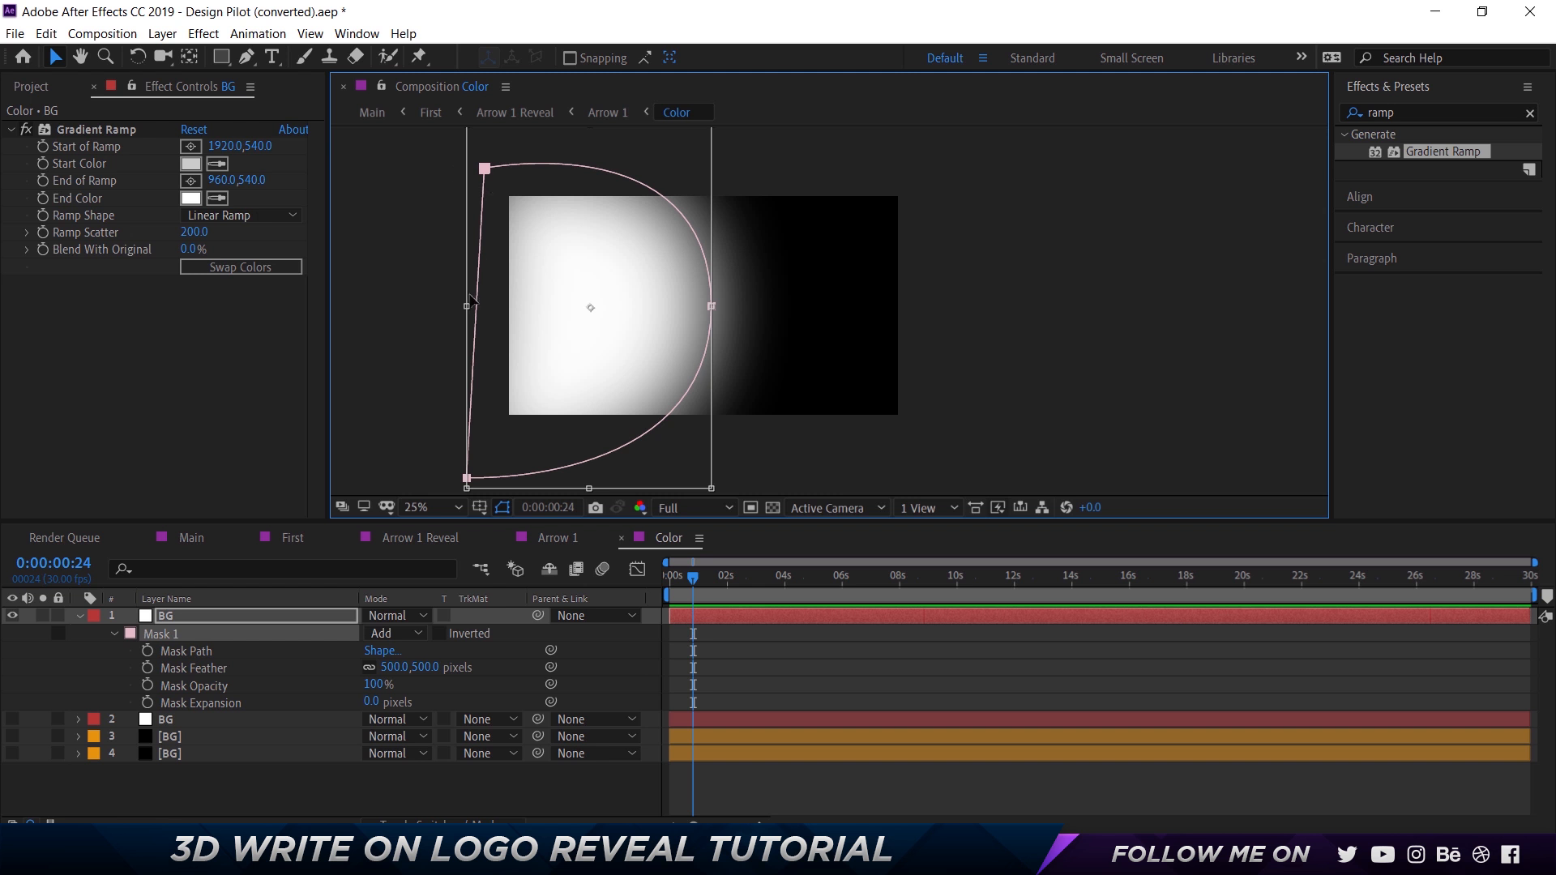
{"action": "mouse_move", "coordinate": [467, 306]}
{"action": "left_mouse_down"}
{"action": "mouse_move", "coordinate": [408, 306]}
{"action": "mouse_move", "coordinate": [442, 309]}
{"action": "left_mouse_up"}
{"action": "key", "text": "Return"}
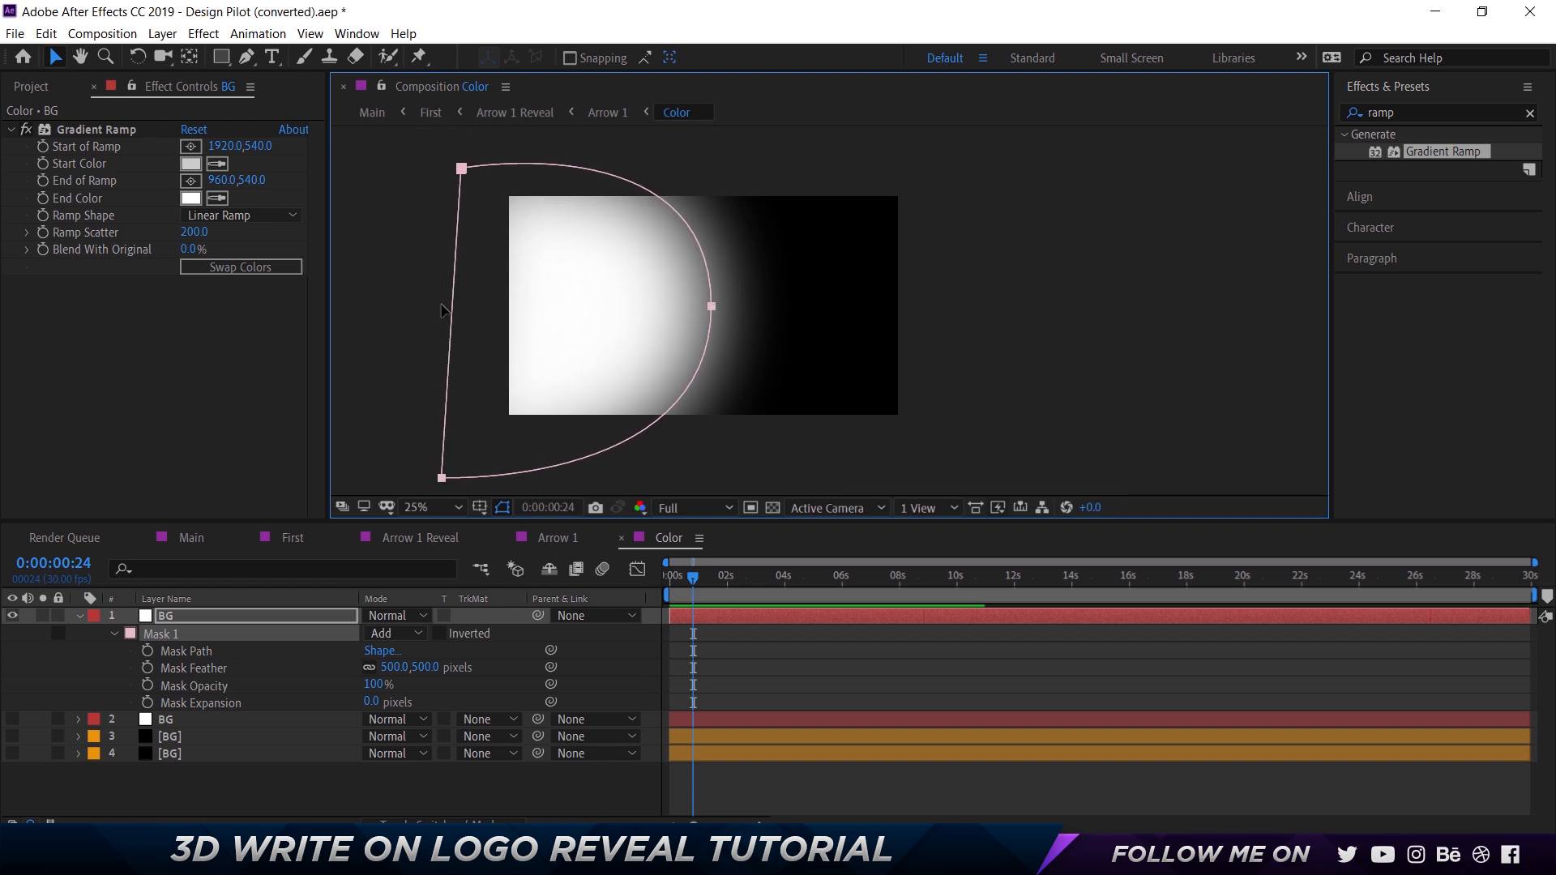
Show the second BG layer and invert Mask 1 on the top BG layer to blend the two gradients.
{"action": "left_click", "coordinate": [13, 720]}
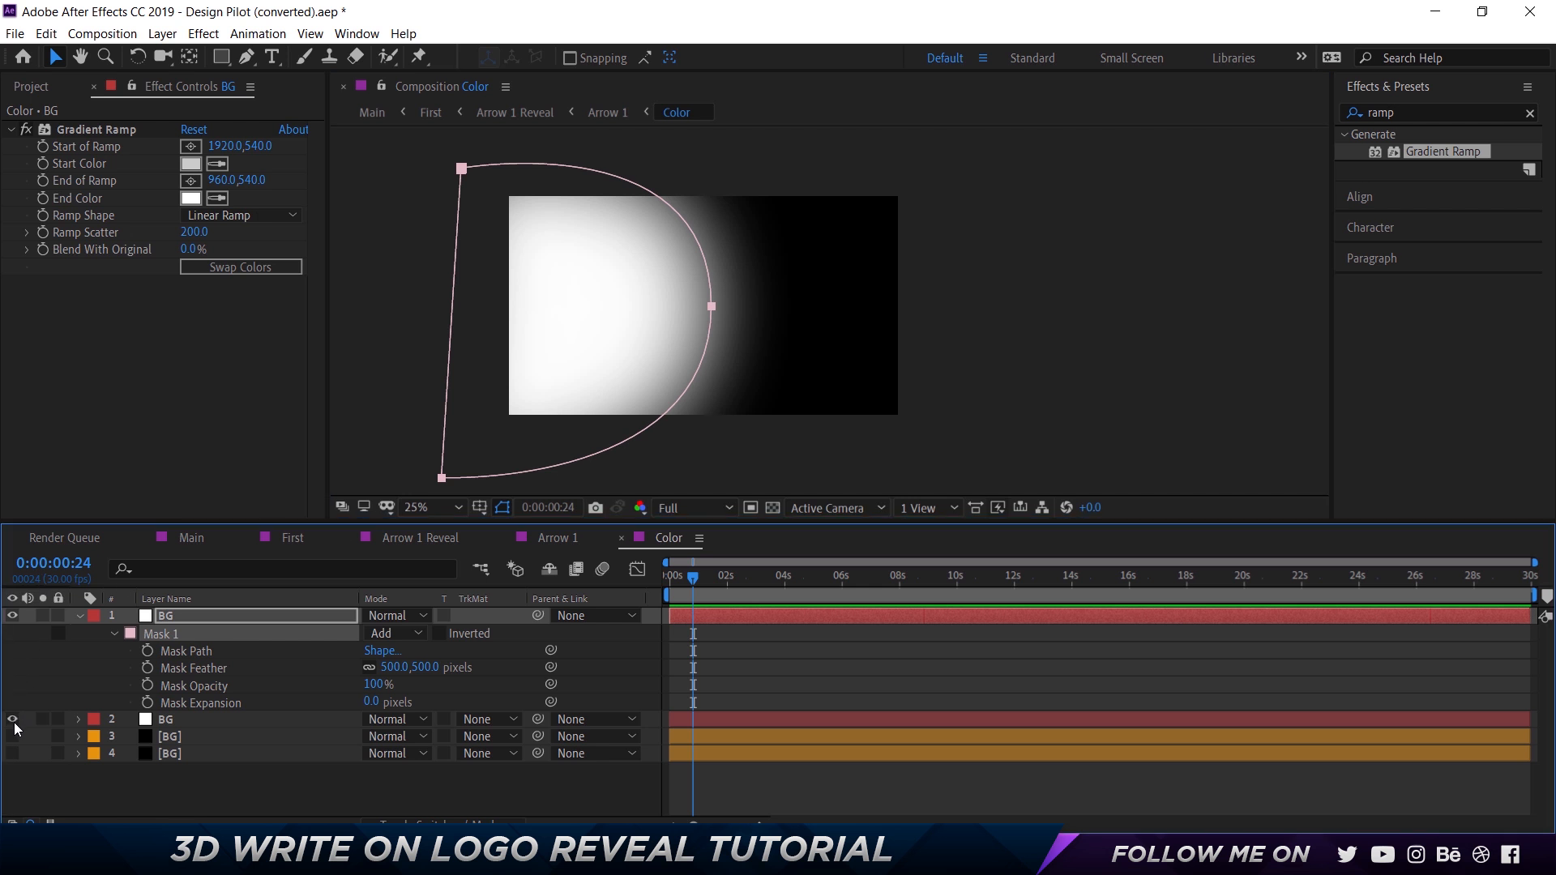
{"action": "left_click", "coordinate": [977, 375]}
{"action": "left_click", "coordinate": [809, 654]}
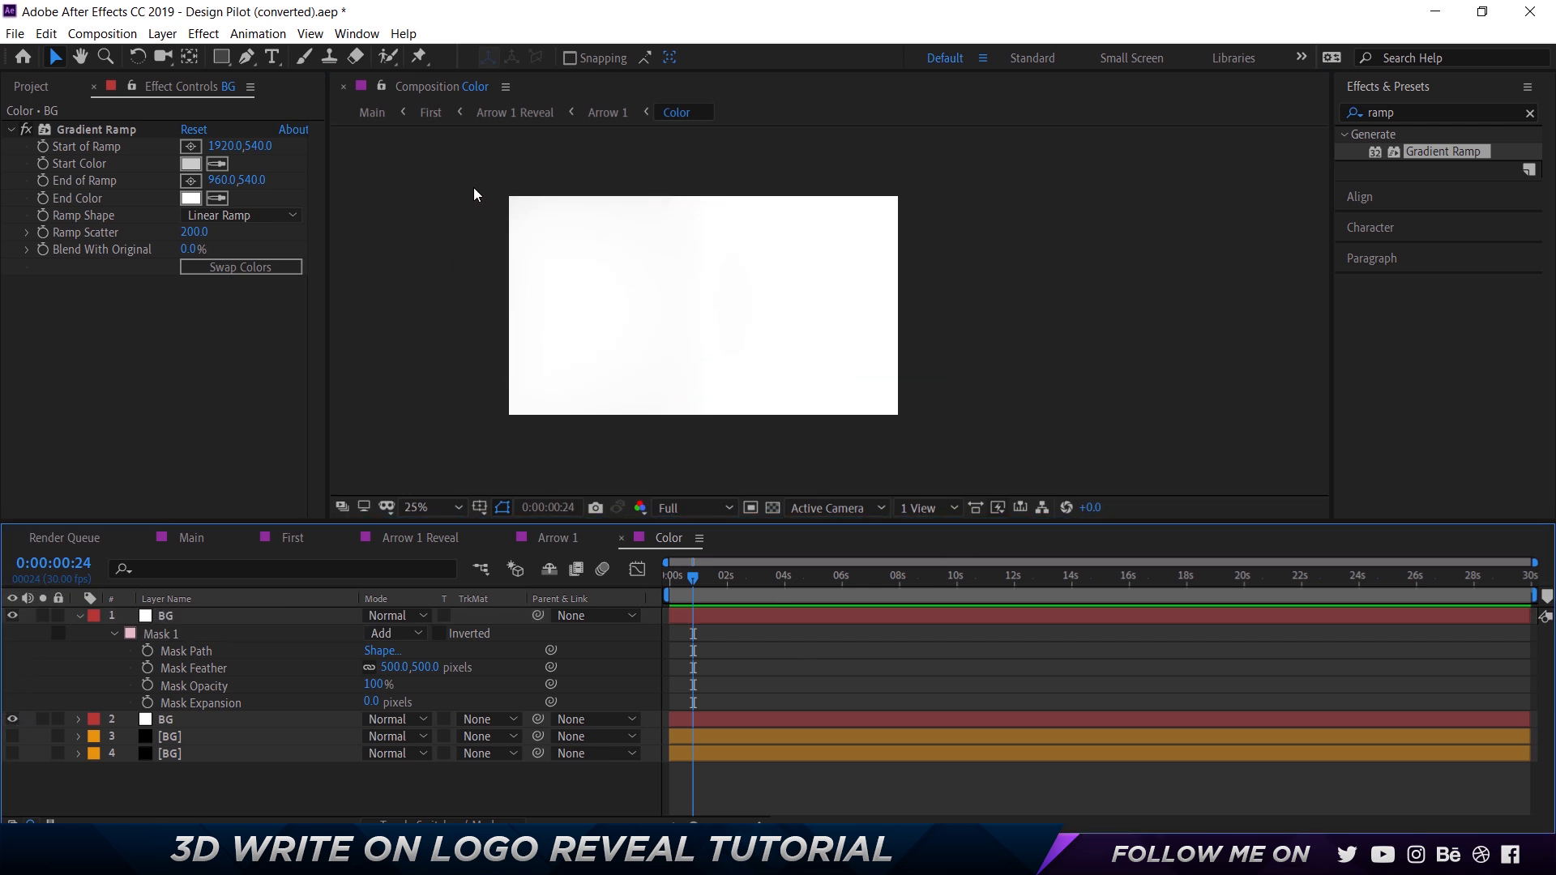
{"action": "left_click", "coordinate": [577, 347]}
{"action": "left_click", "coordinate": [438, 633]}
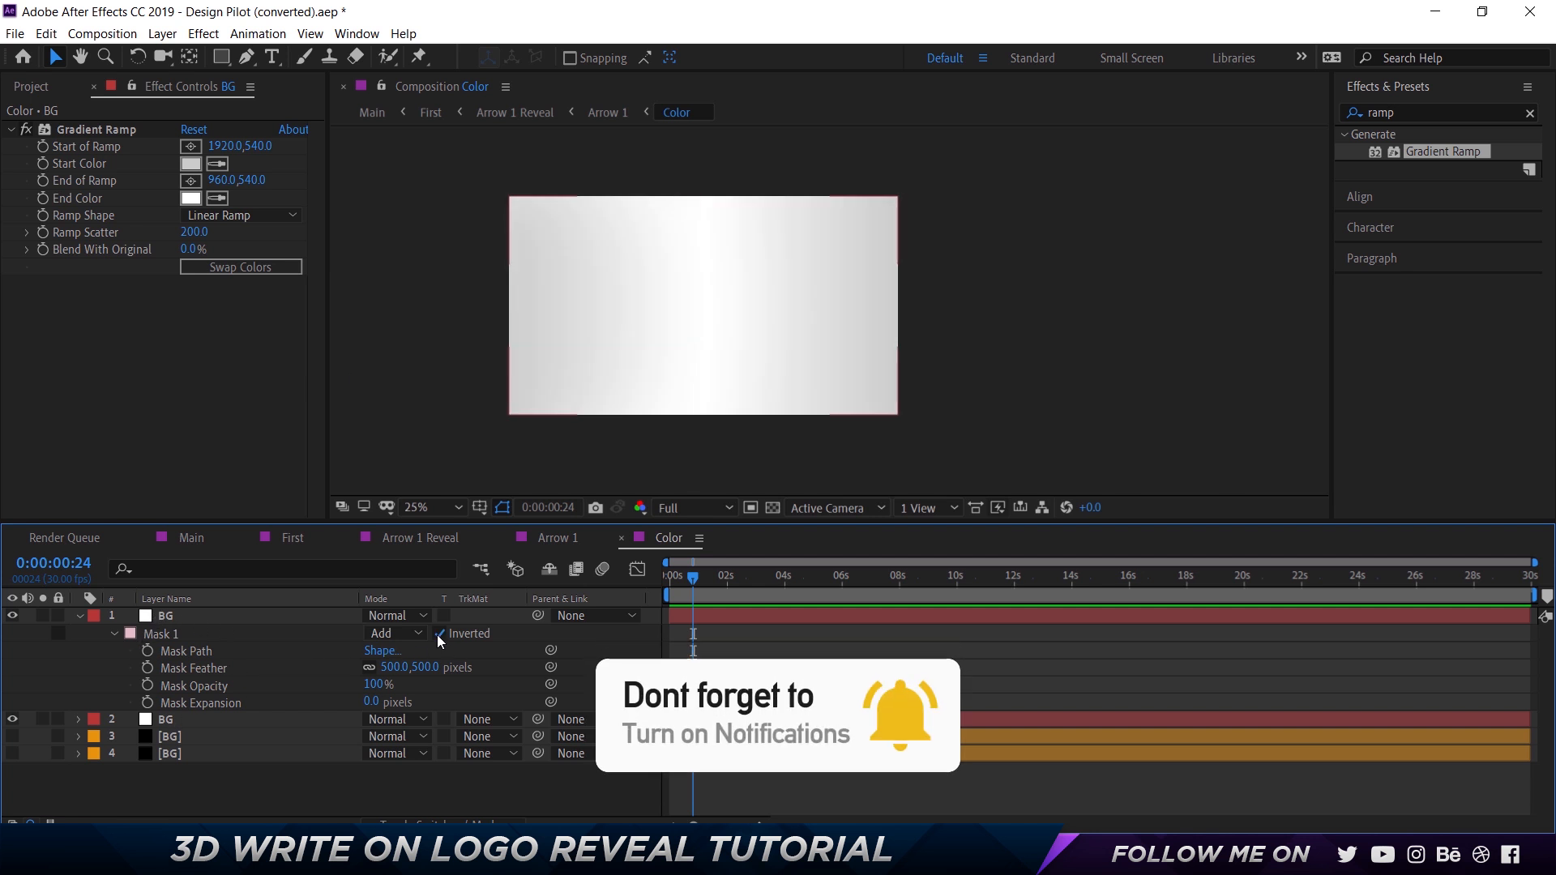
{"action": "scroll", "coordinate": [537, 232], "scroll_direction": "up", "scroll_amount": 2}
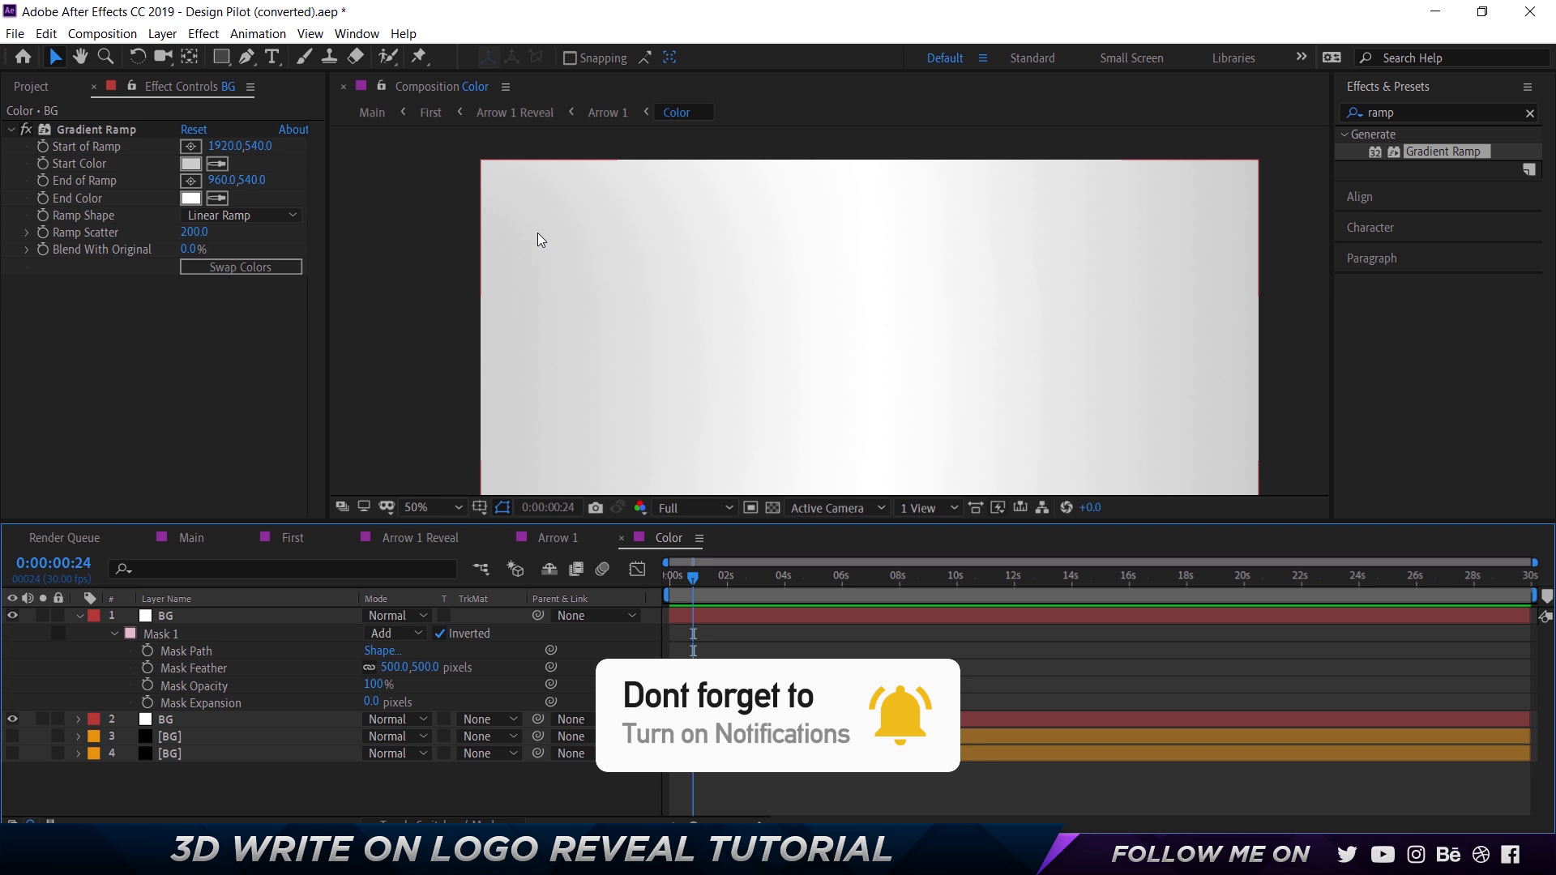
{"action": "key", "text": "shift+slash"}
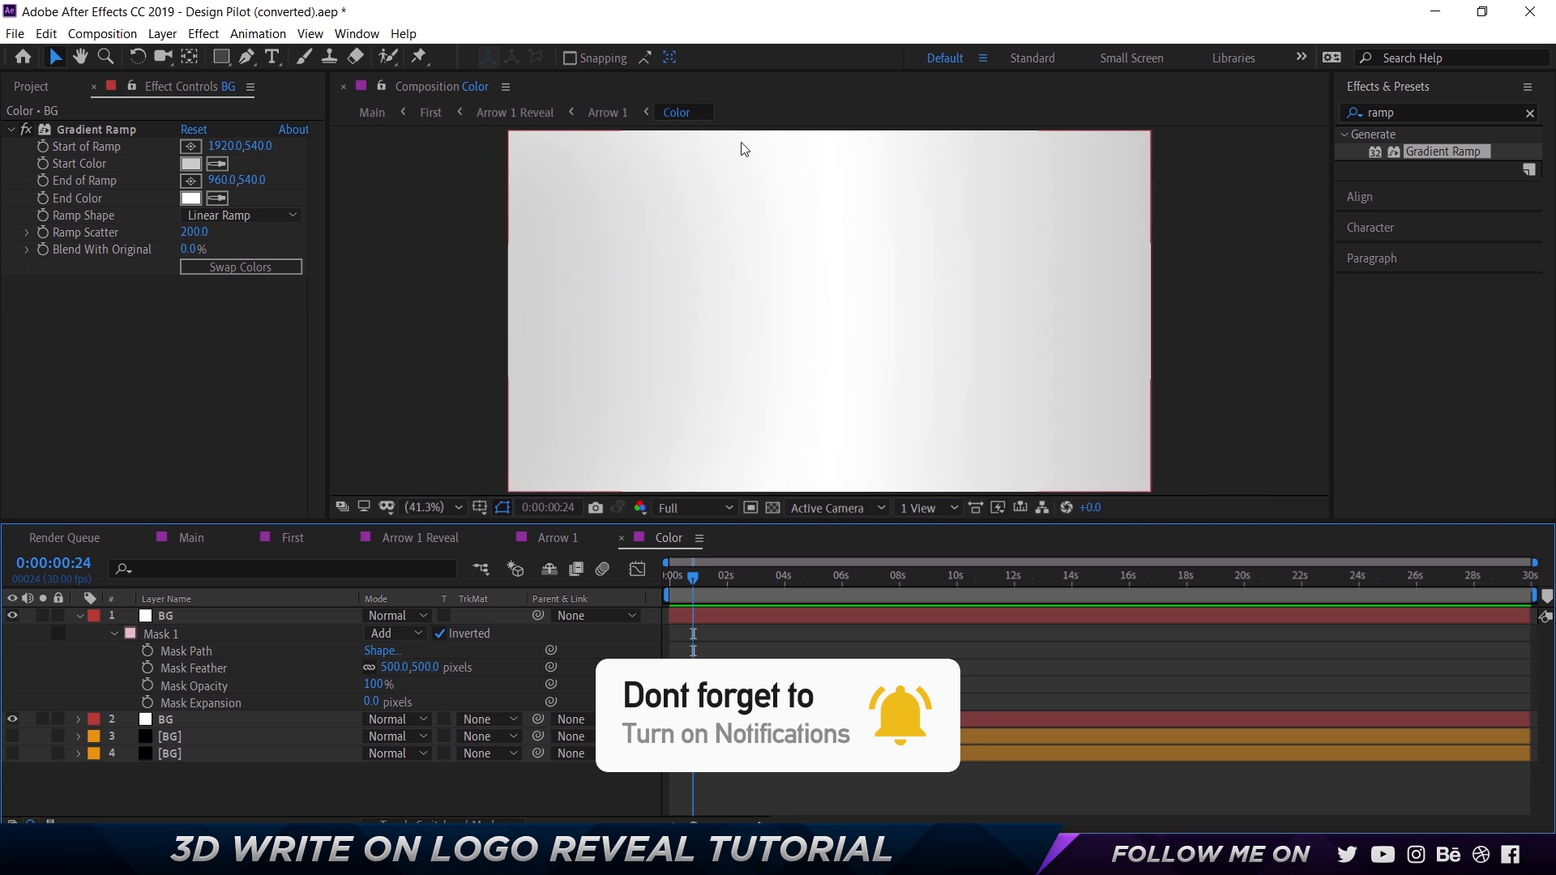
Collapse the top BG layer, select the two original [BG] layers, show them, and hide the two recreated BG layers.
{"action": "left_click", "coordinate": [79, 618]}
{"action": "left_click", "coordinate": [176, 650]}
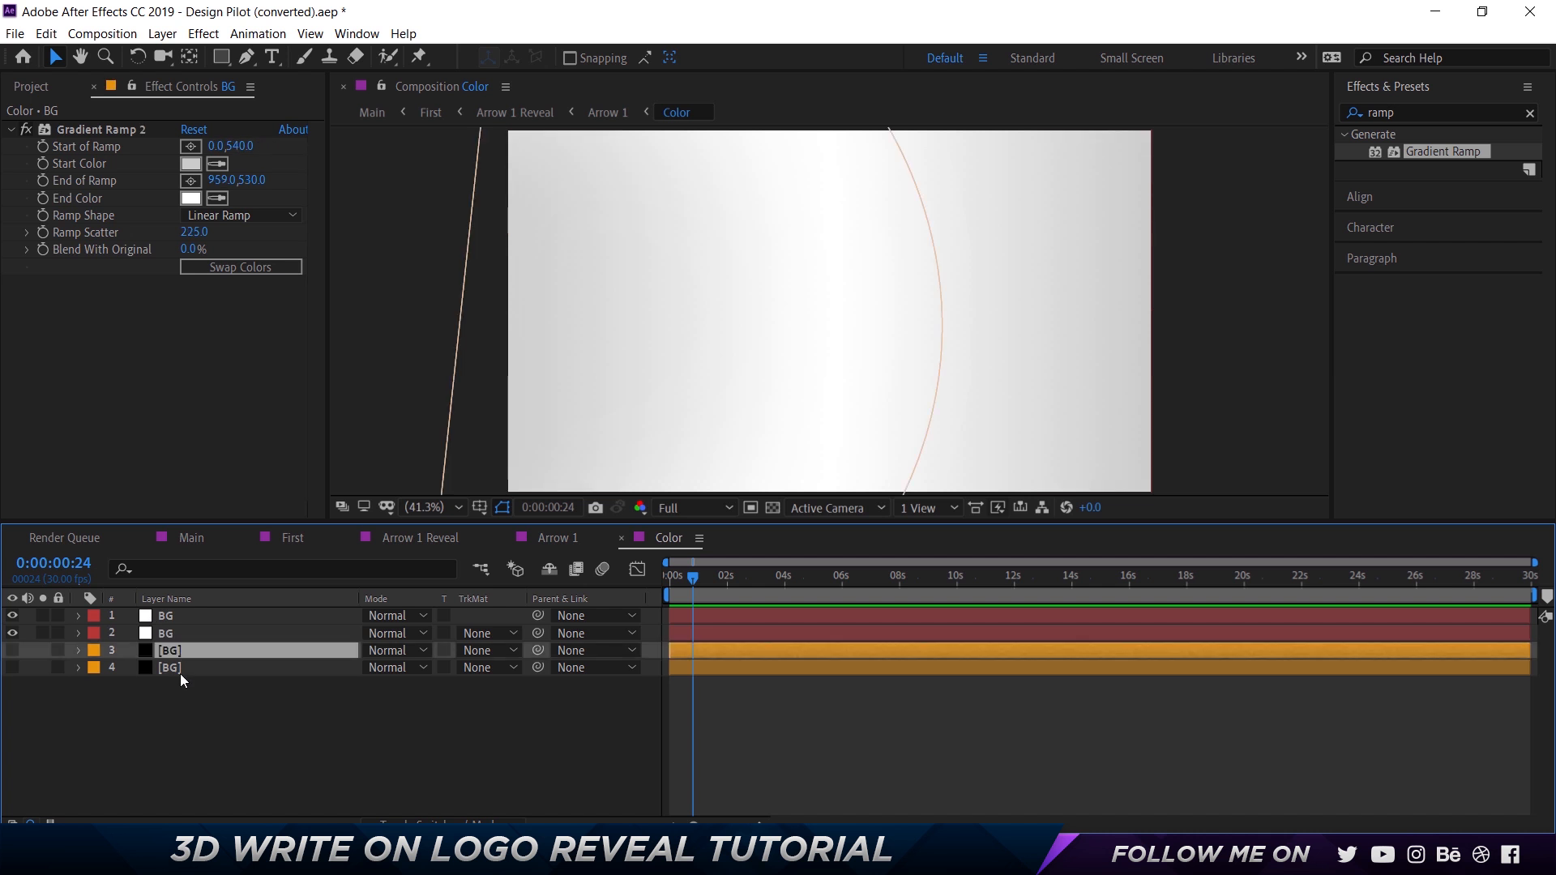
{"action": "left_click", "coordinate": [180, 674], "text": "shift"}
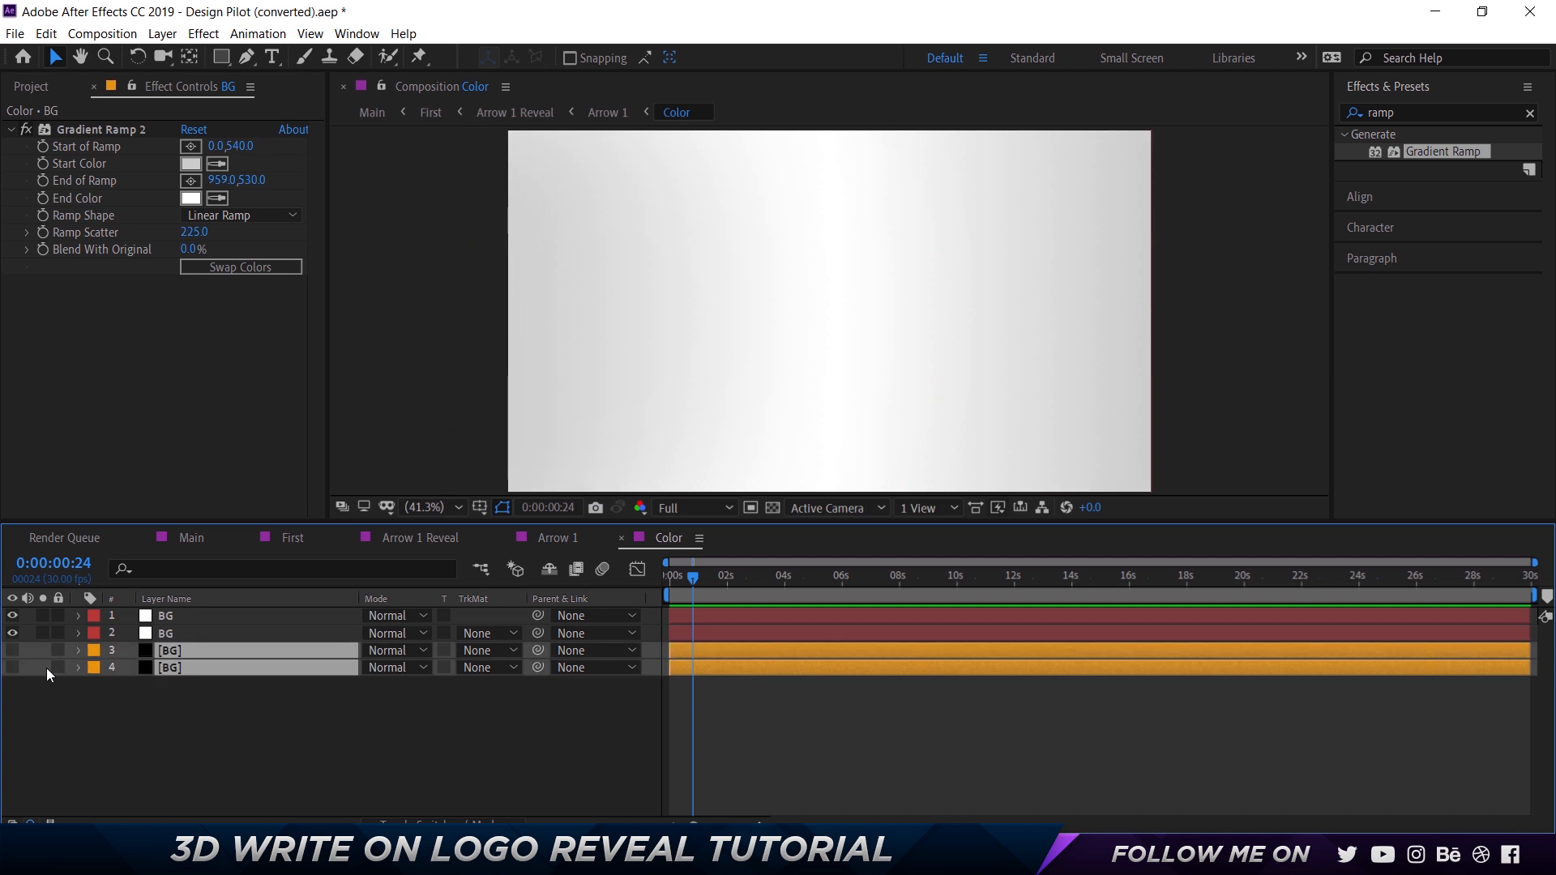
{"action": "left_click", "coordinate": [12, 618]}
{"action": "left_click", "coordinate": [14, 653]}
{"action": "left_click", "coordinate": [15, 666]}
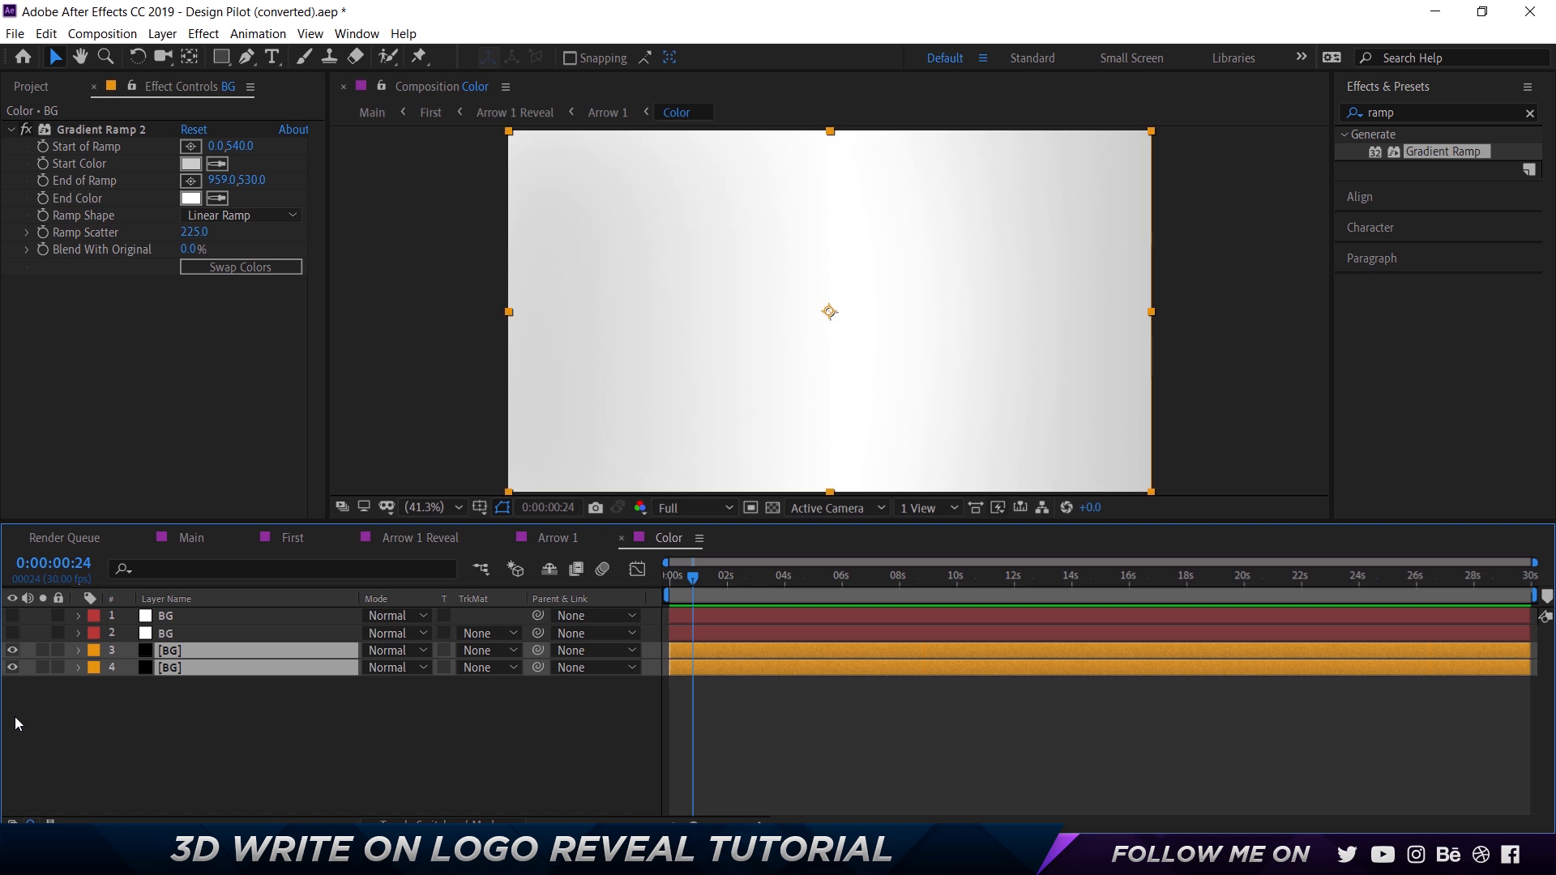
Create a new composition from the empty Color composition in the project.
{"action": "left_click", "coordinate": [34, 86]}
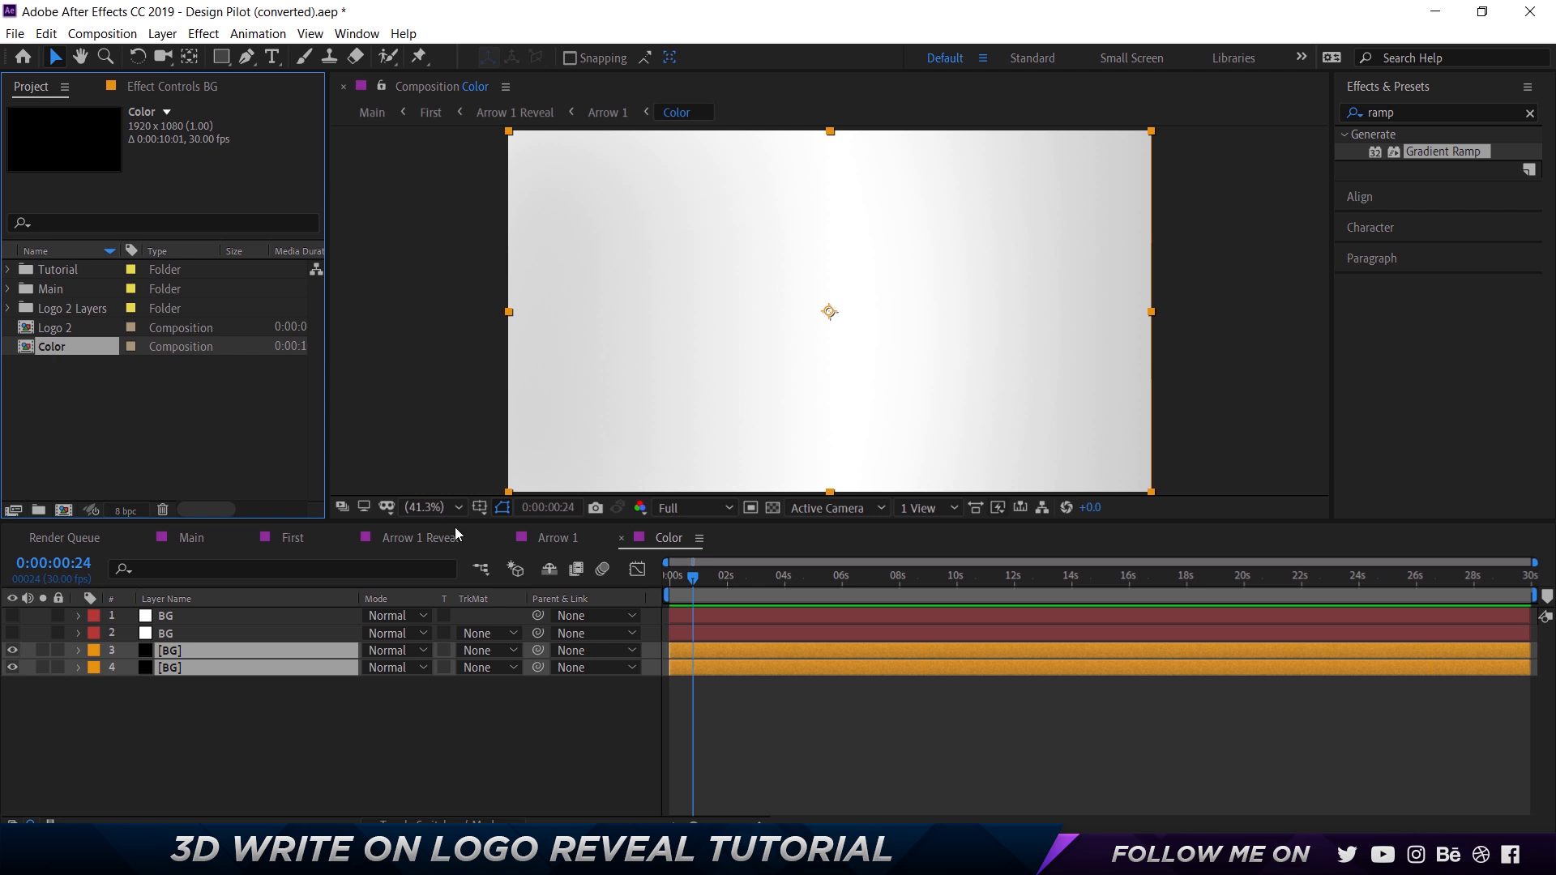
{"action": "left_click", "coordinate": [556, 540]}
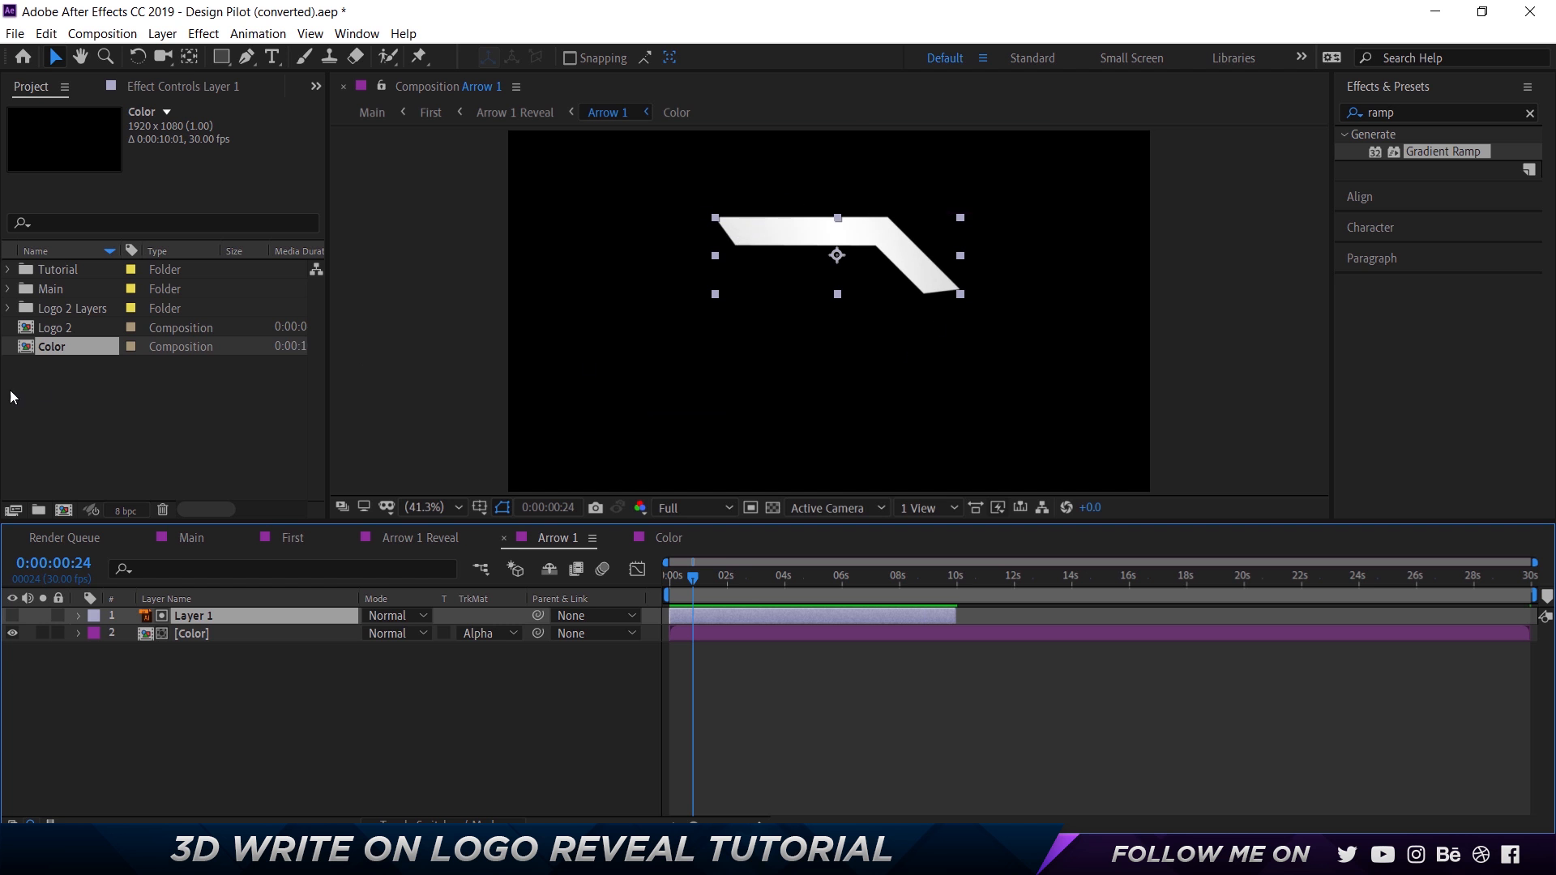
{"action": "left_click", "coordinate": [76, 386]}
{"action": "left_click_drag", "start_coordinate": [55, 349], "coordinate": [65, 511]}
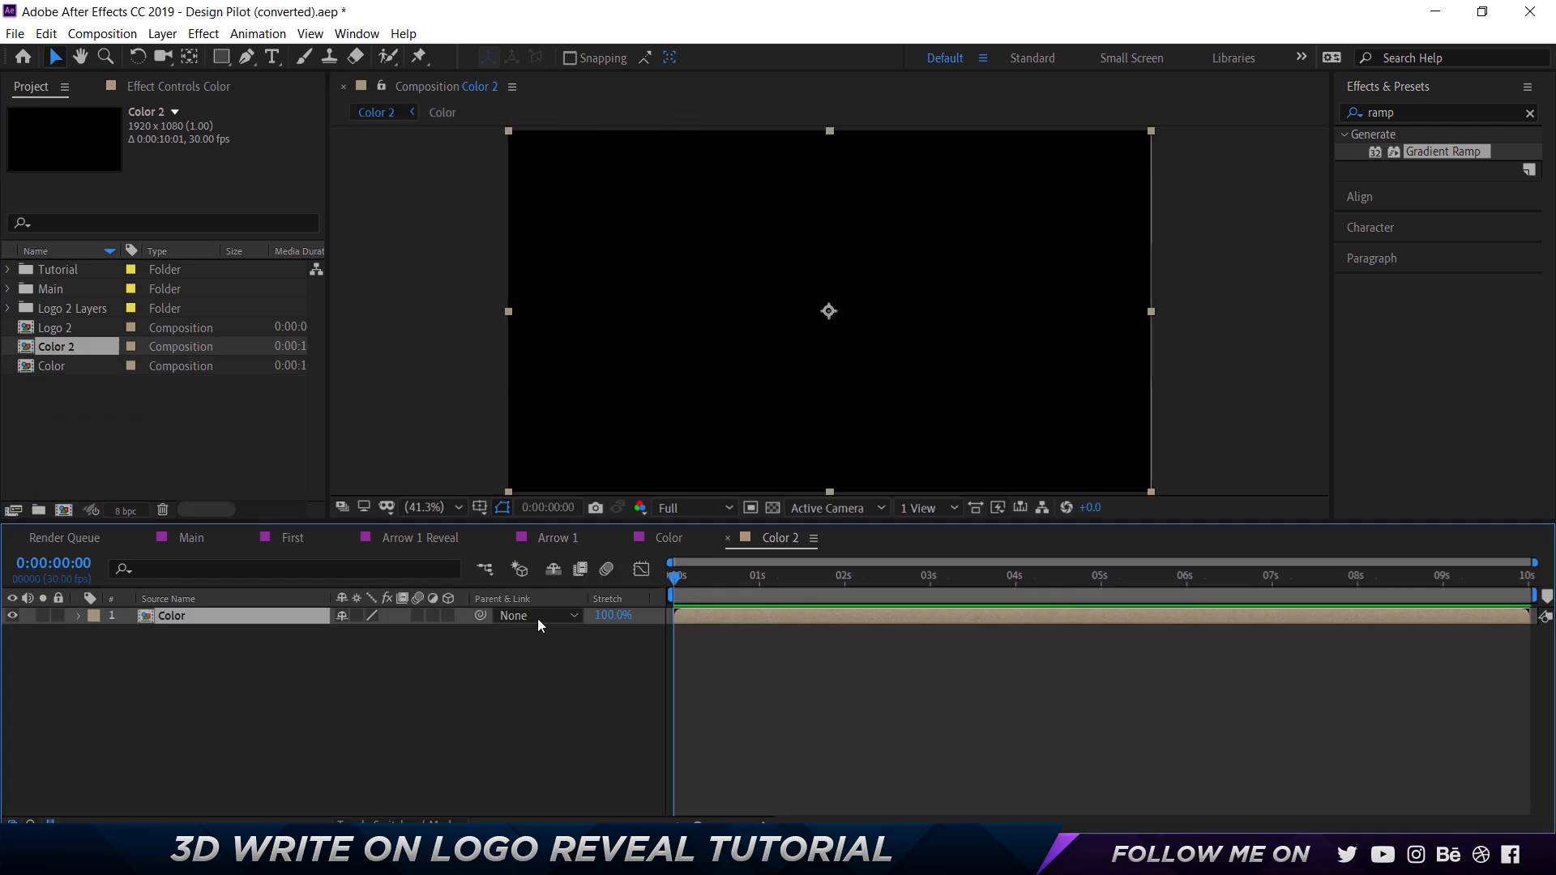
Rename the new Color 2 composition as Arrow 1 Tutorial.
{"action": "key", "text": "Return"}
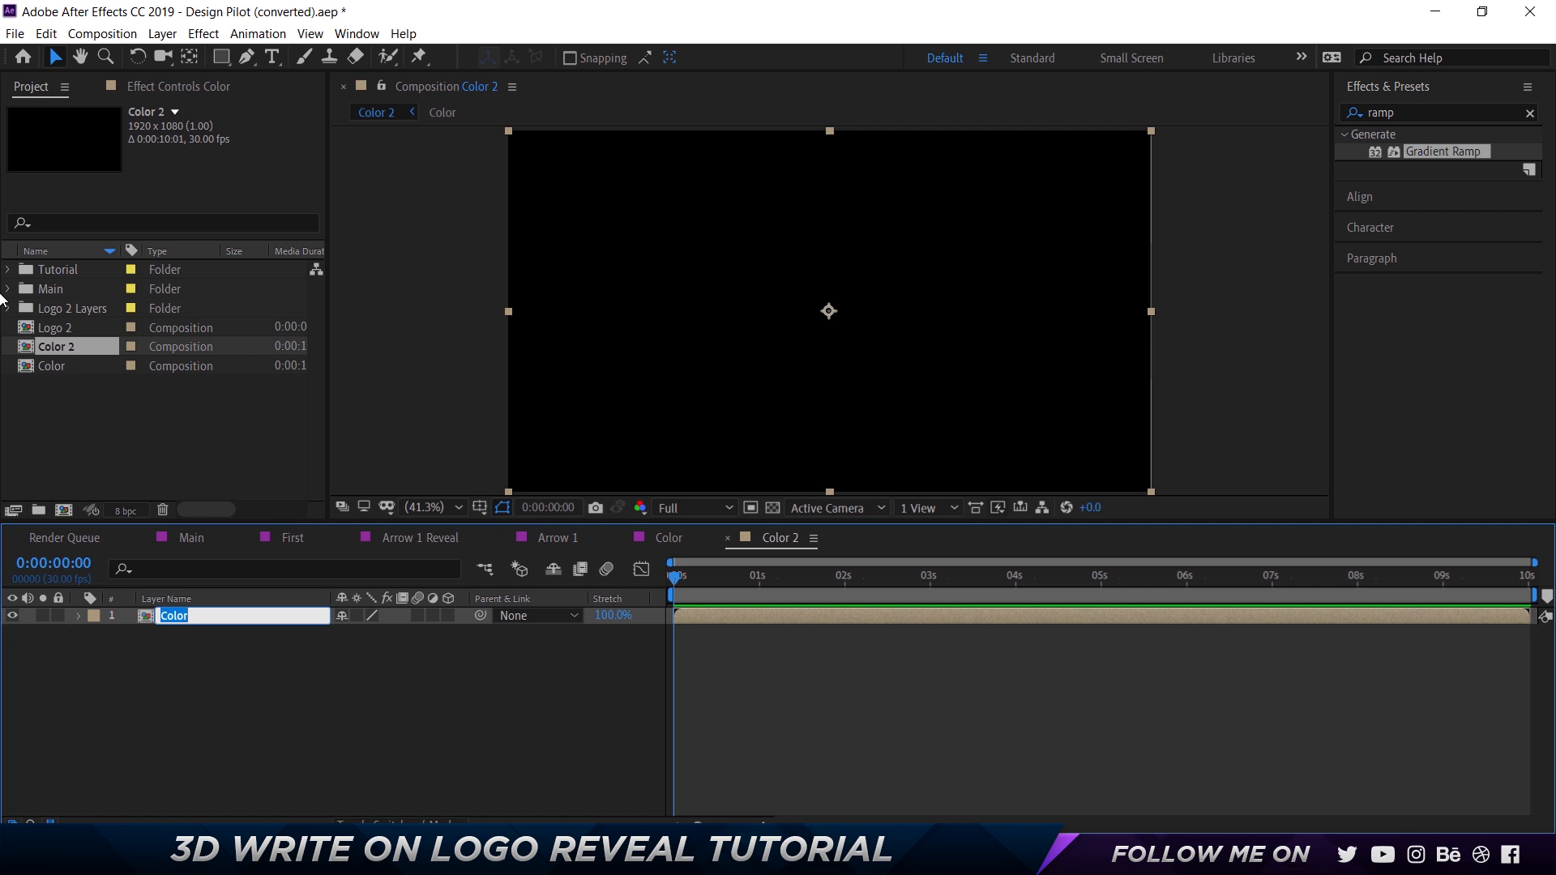
{"action": "left_click", "coordinate": [76, 355]}
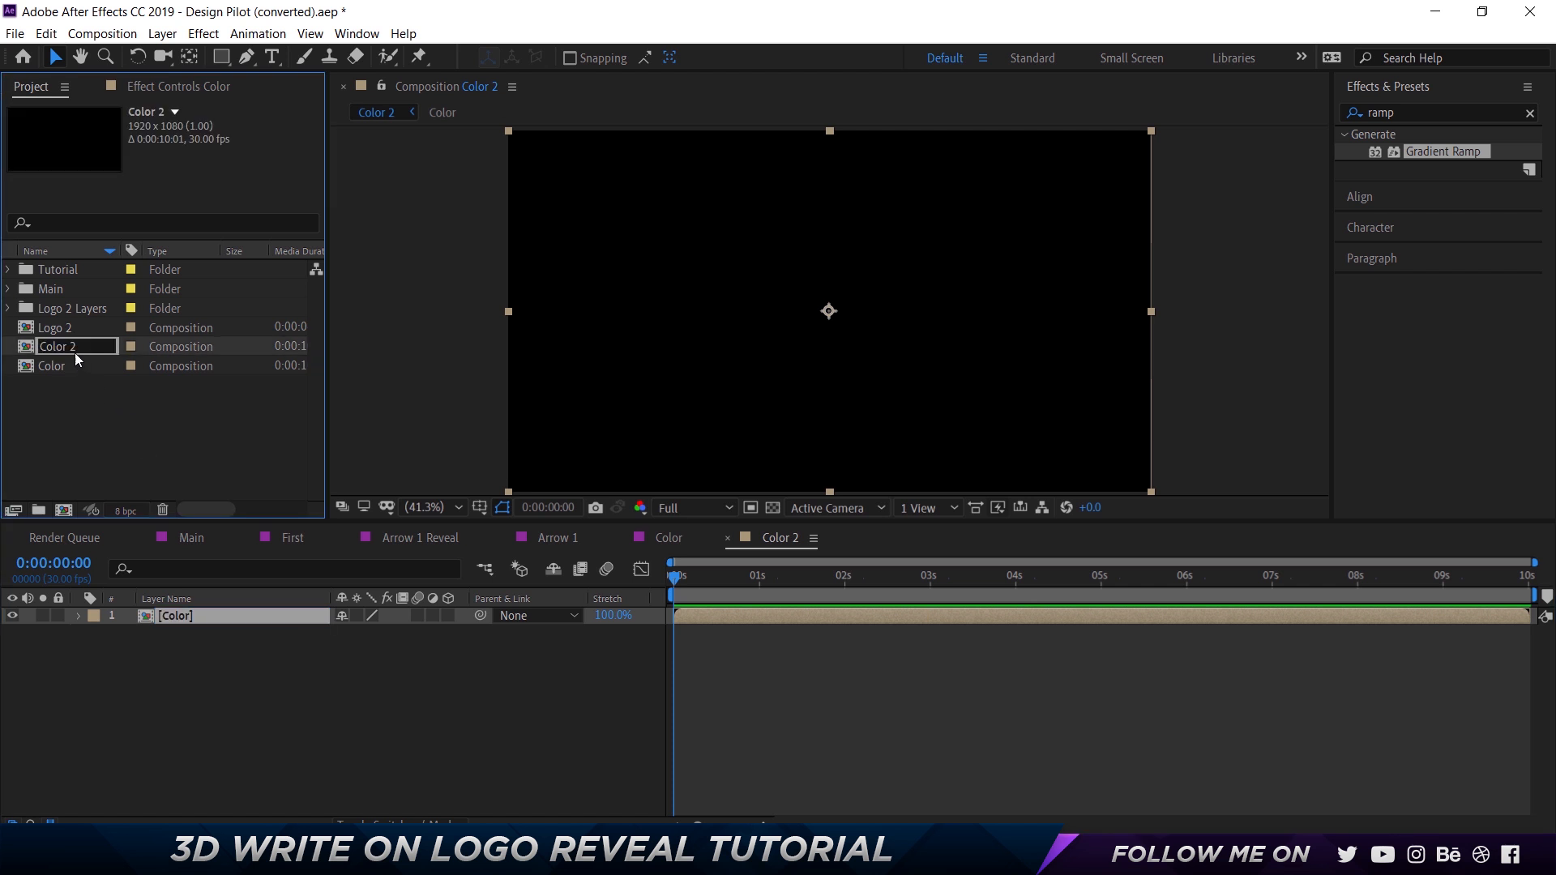
{"action": "type", "text": "Arrow 1 Tutorial"}
{"action": "key", "text": "Return"}
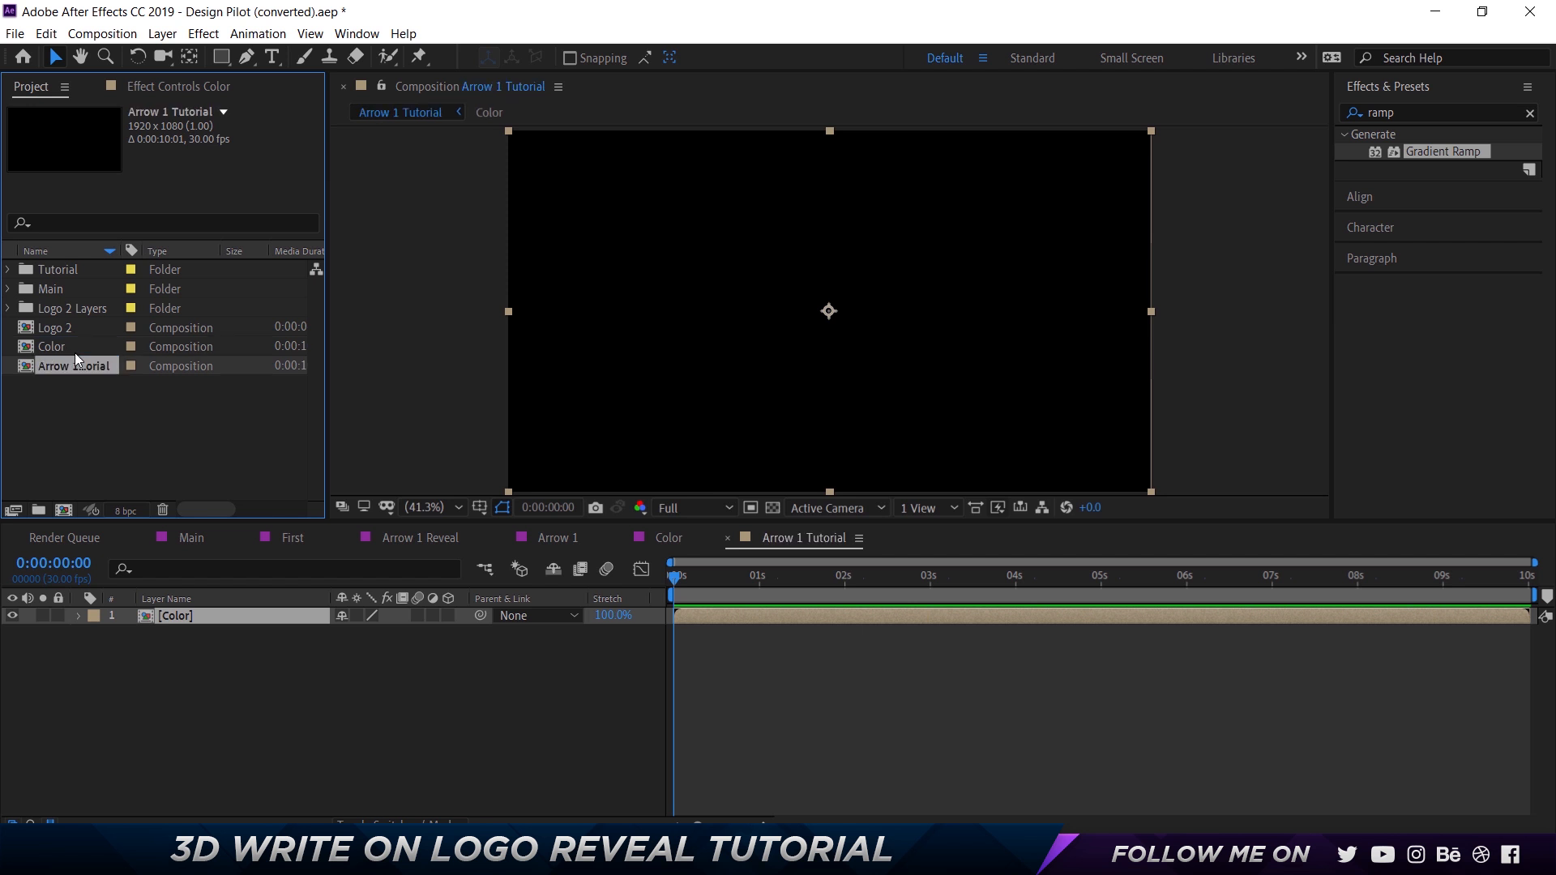
Open the empty Color composition and copy the two original [BG] layers from the Color composition nested in Arrow 1.
{"action": "left_click", "coordinate": [653, 535]}
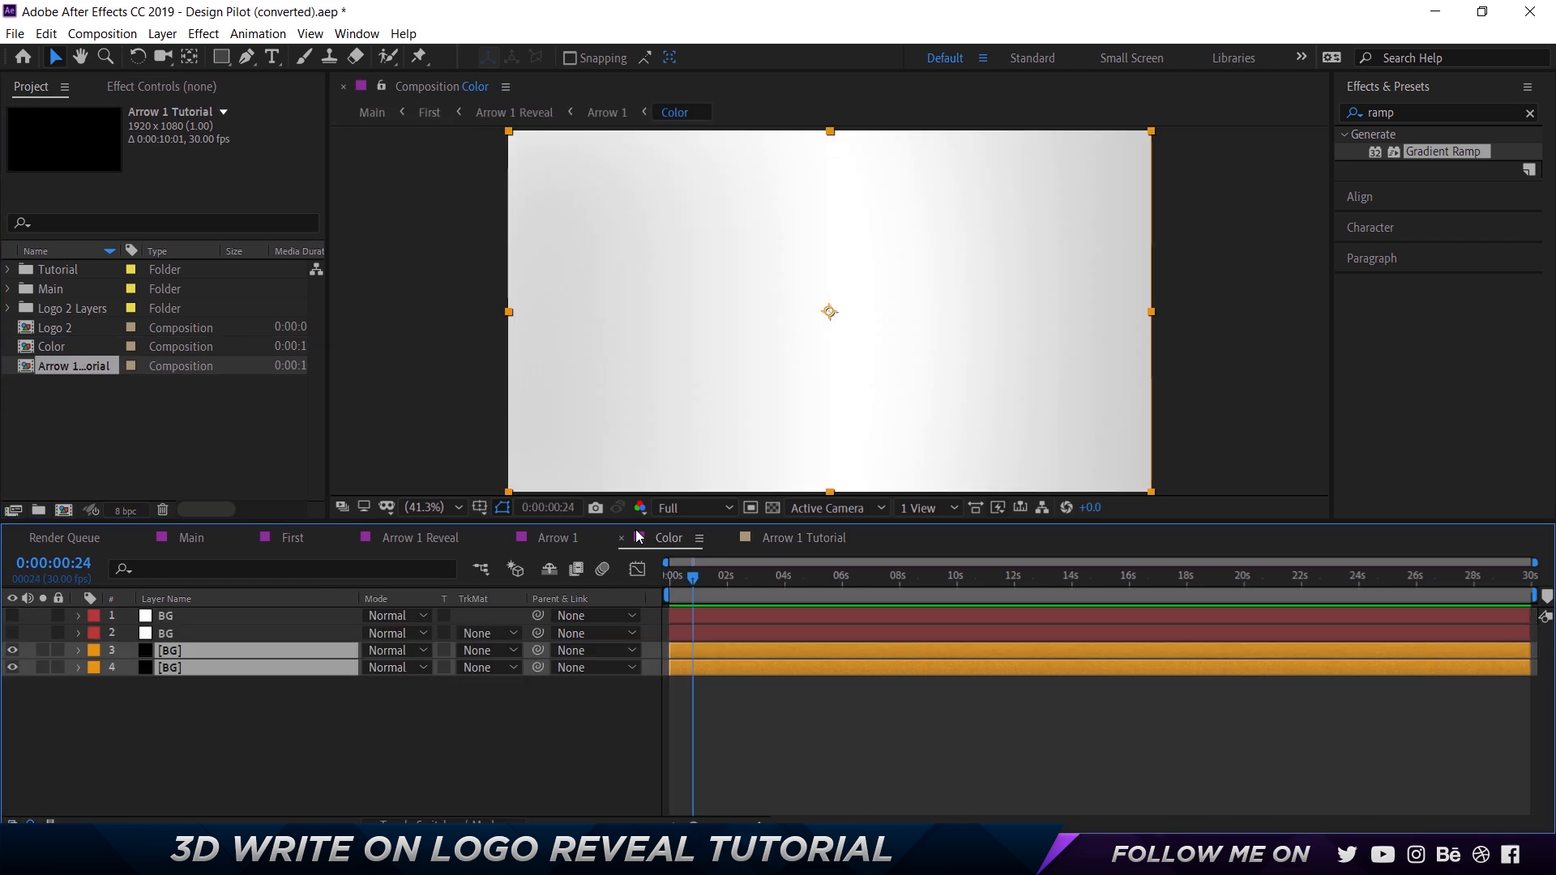
{"action": "left_click", "coordinate": [622, 538]}
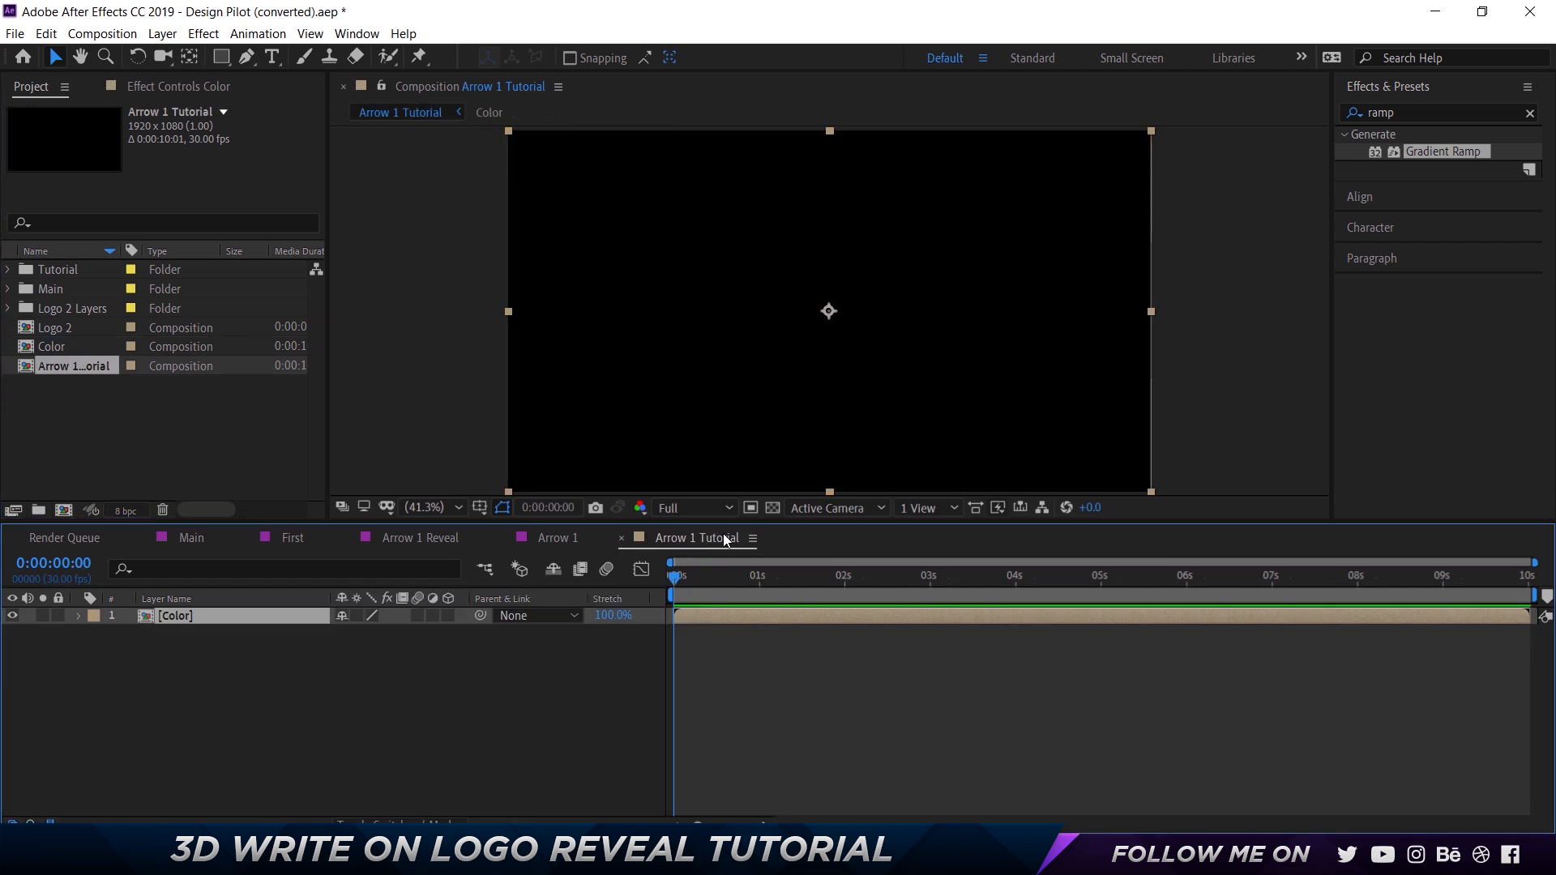
{"action": "left_click_drag", "start_coordinate": [710, 590], "coordinate": [1149, 585]}
{"action": "mouse_move", "coordinate": [1346, 616]}
{"action": "left_mouse_down"}
{"action": "mouse_move", "coordinate": [1415, 625]}
{"action": "mouse_move", "coordinate": [590, 606]}
{"action": "mouse_move", "coordinate": [568, 562]}
{"action": "left_mouse_up"}
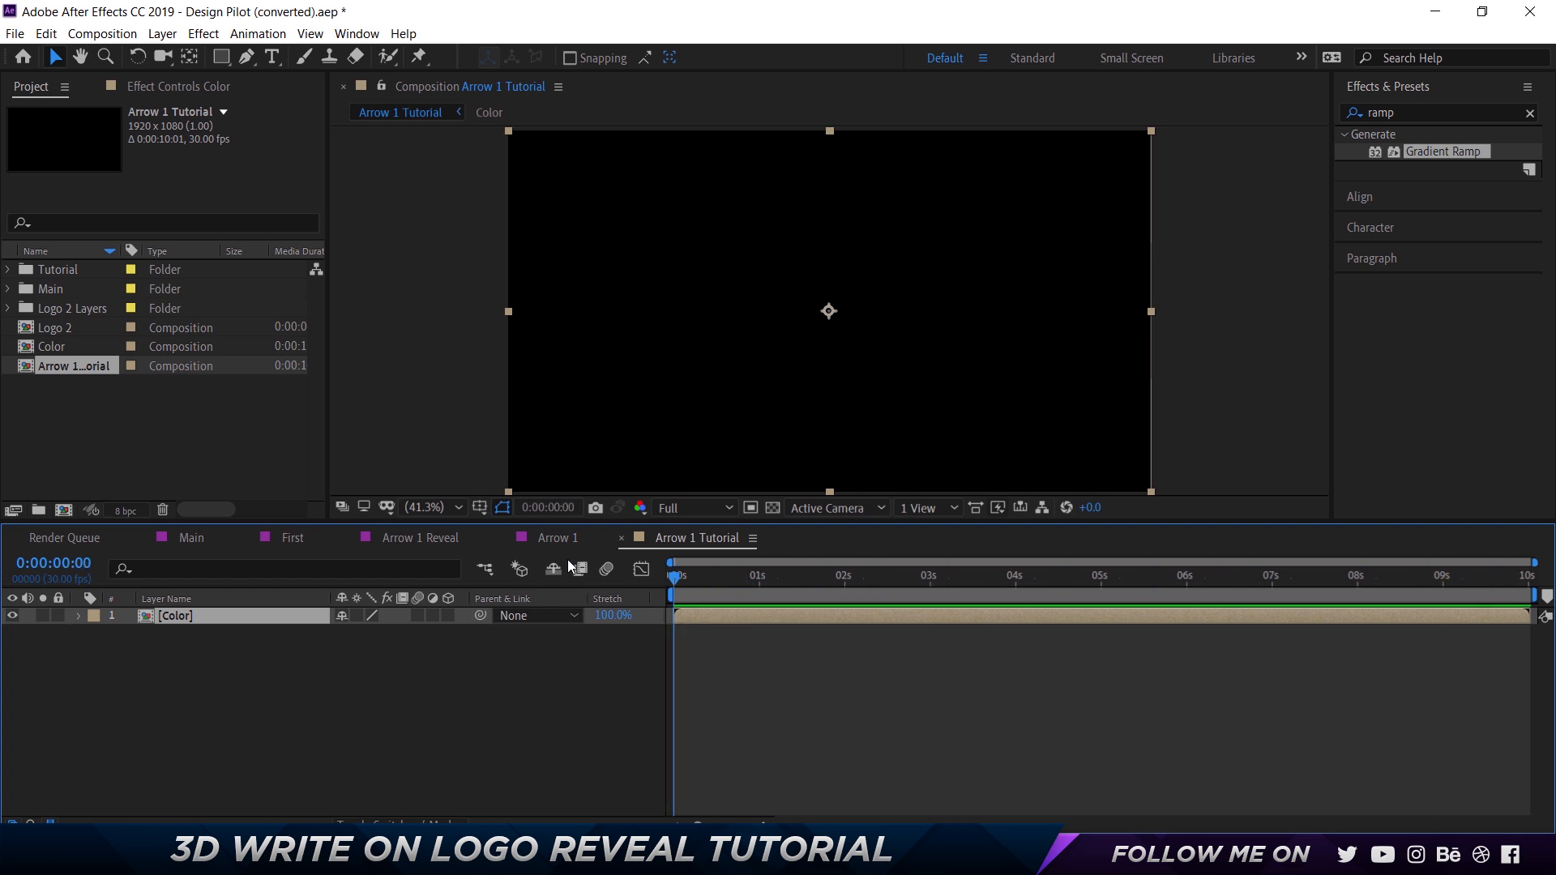
{"action": "double_click", "coordinate": [65, 351]}
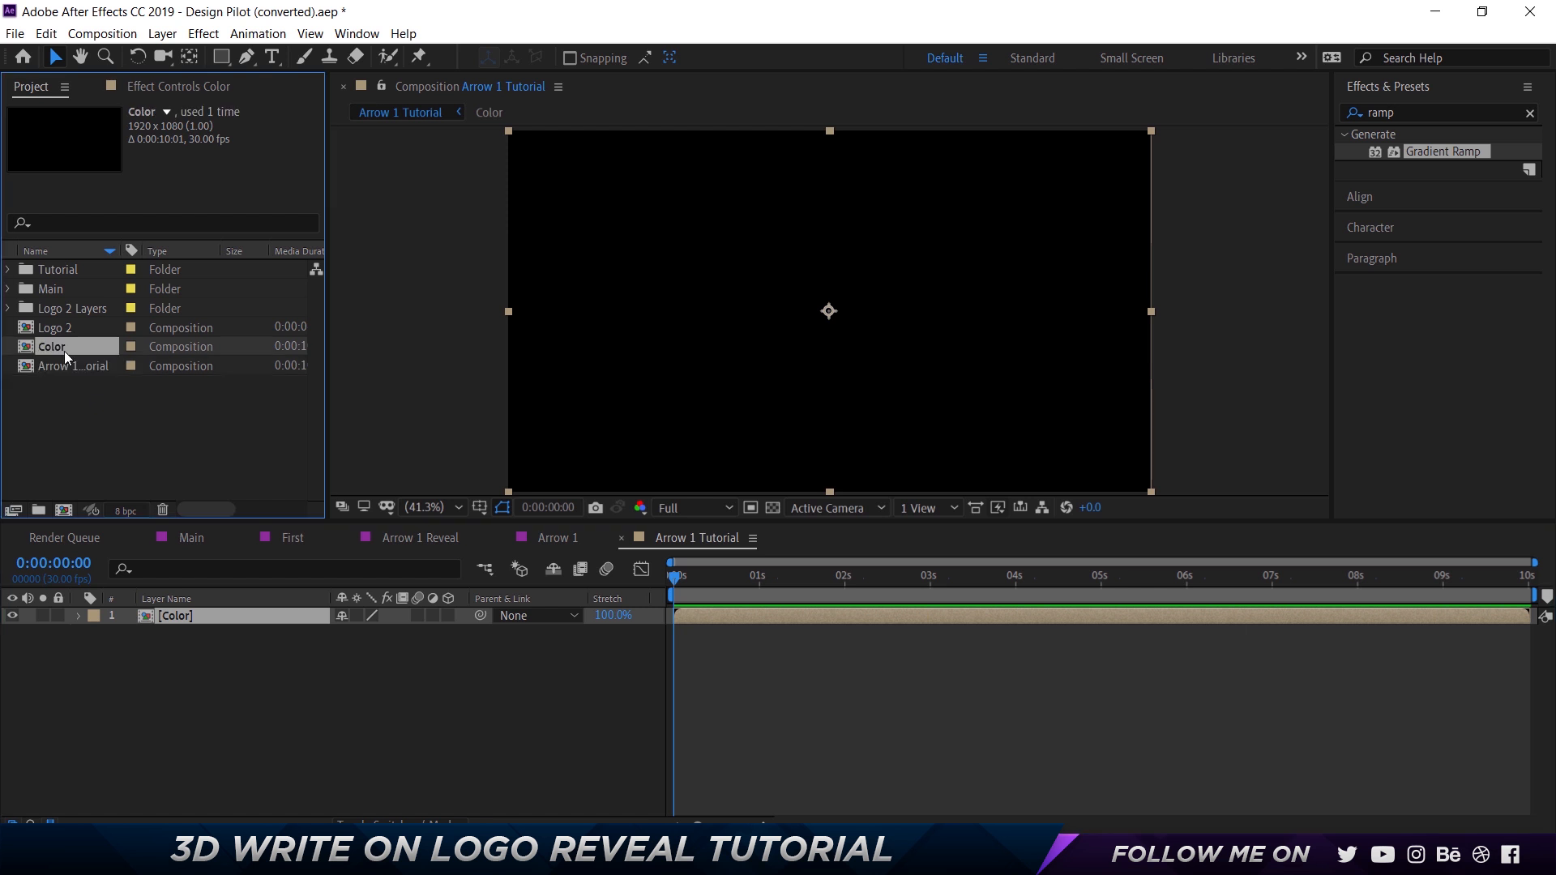
{"action": "left_click", "coordinate": [548, 538]}
{"action": "left_click", "coordinate": [197, 631]}
{"action": "double_click", "coordinate": [197, 631]}
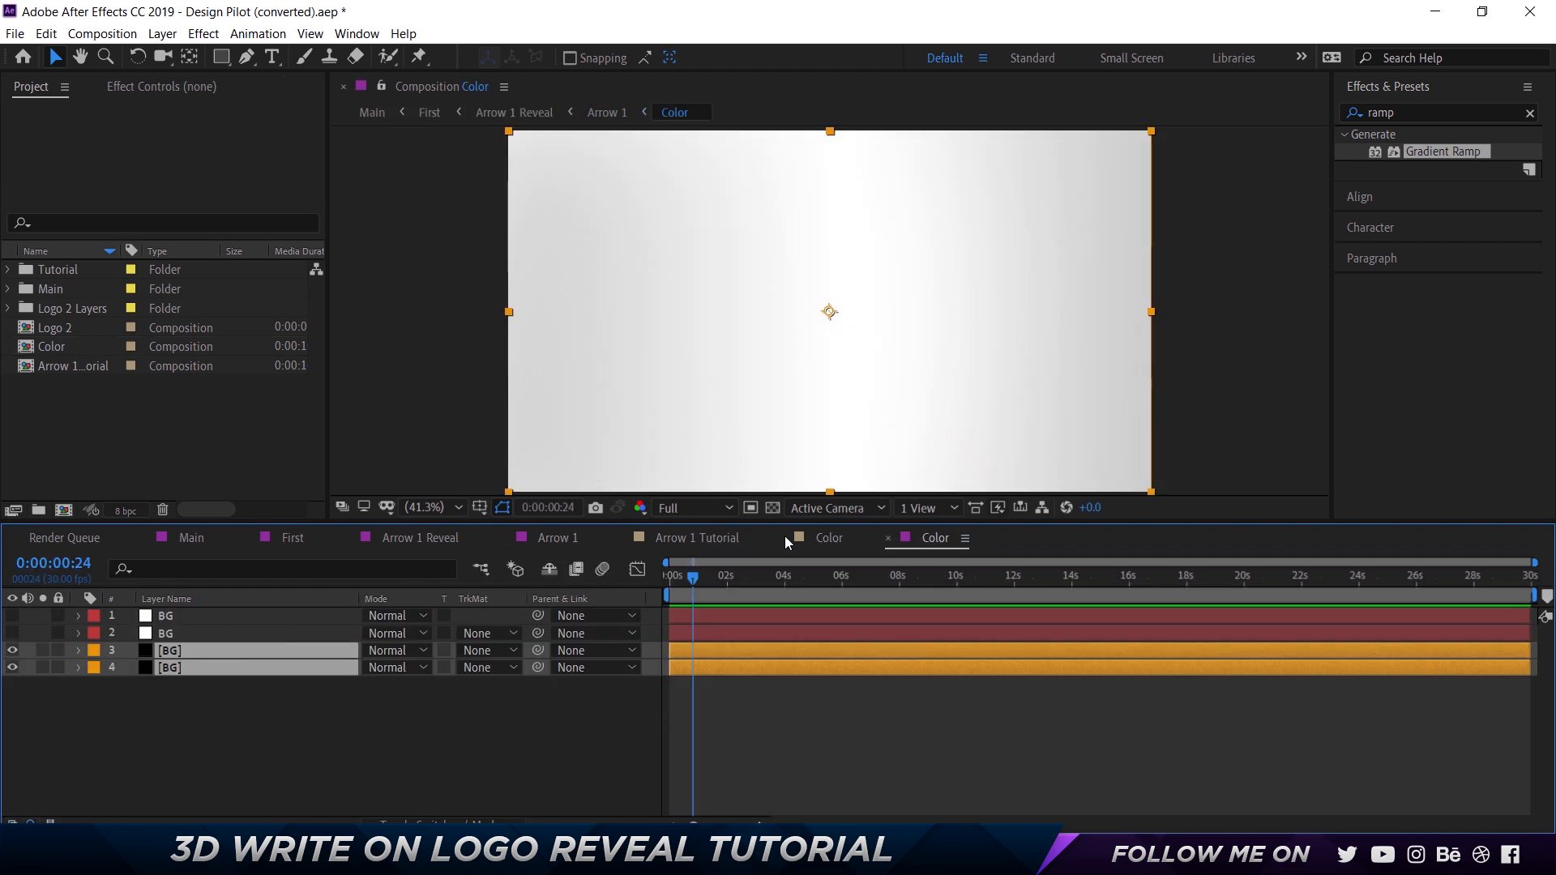
{"action": "left_click", "coordinate": [886, 537]}
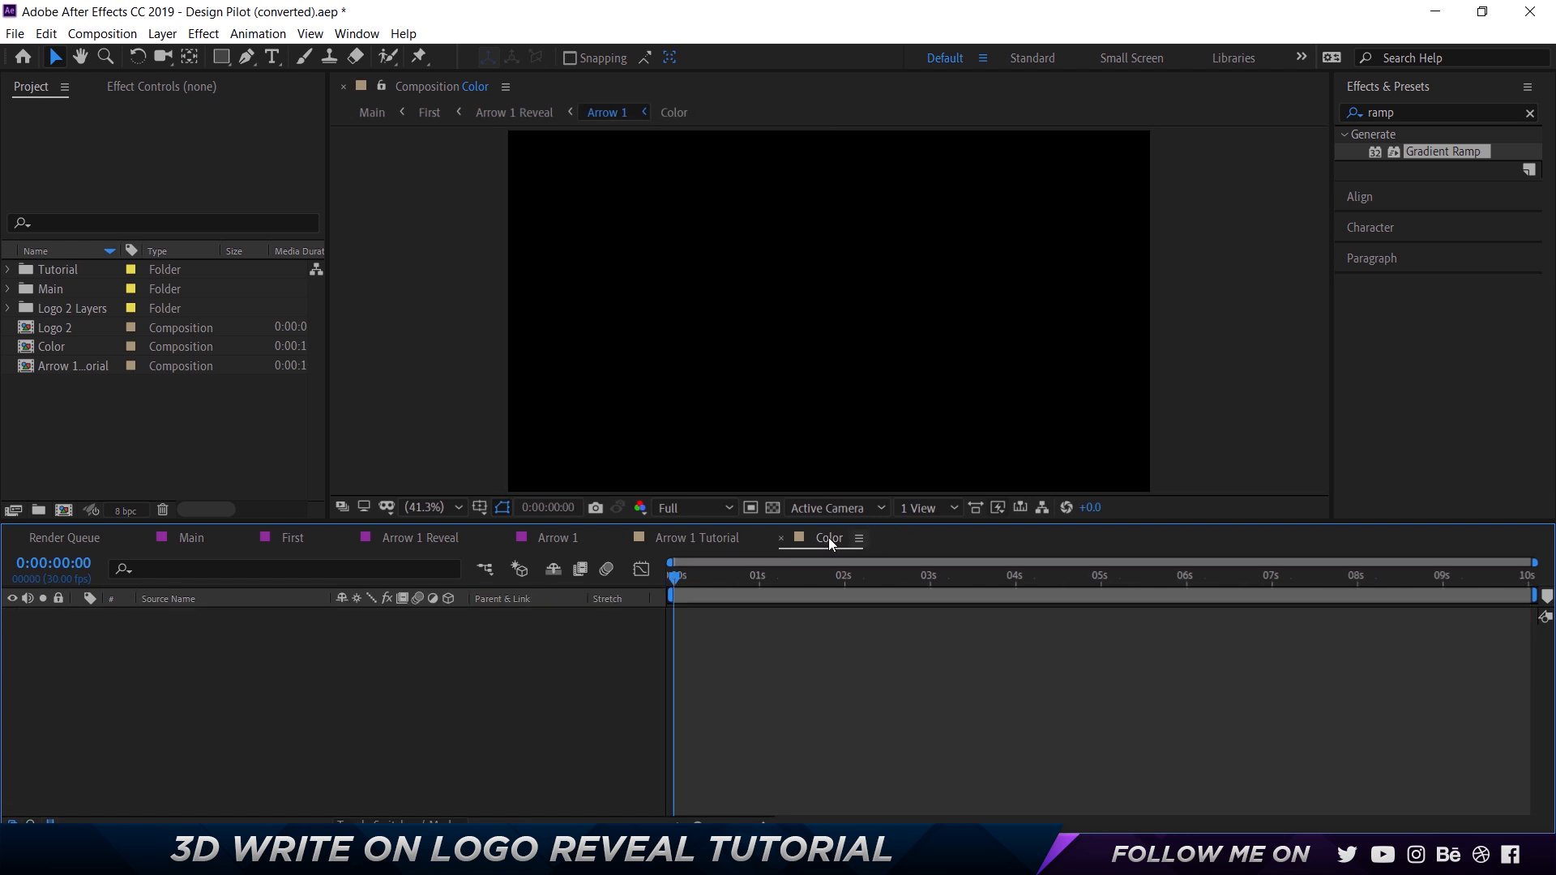
Rename the empty Color composition in the project as Color Tutorial.
{"action": "left_click", "coordinate": [45, 348]}
{"action": "key", "text": "Return"}
{"action": "key", "text": "End"}
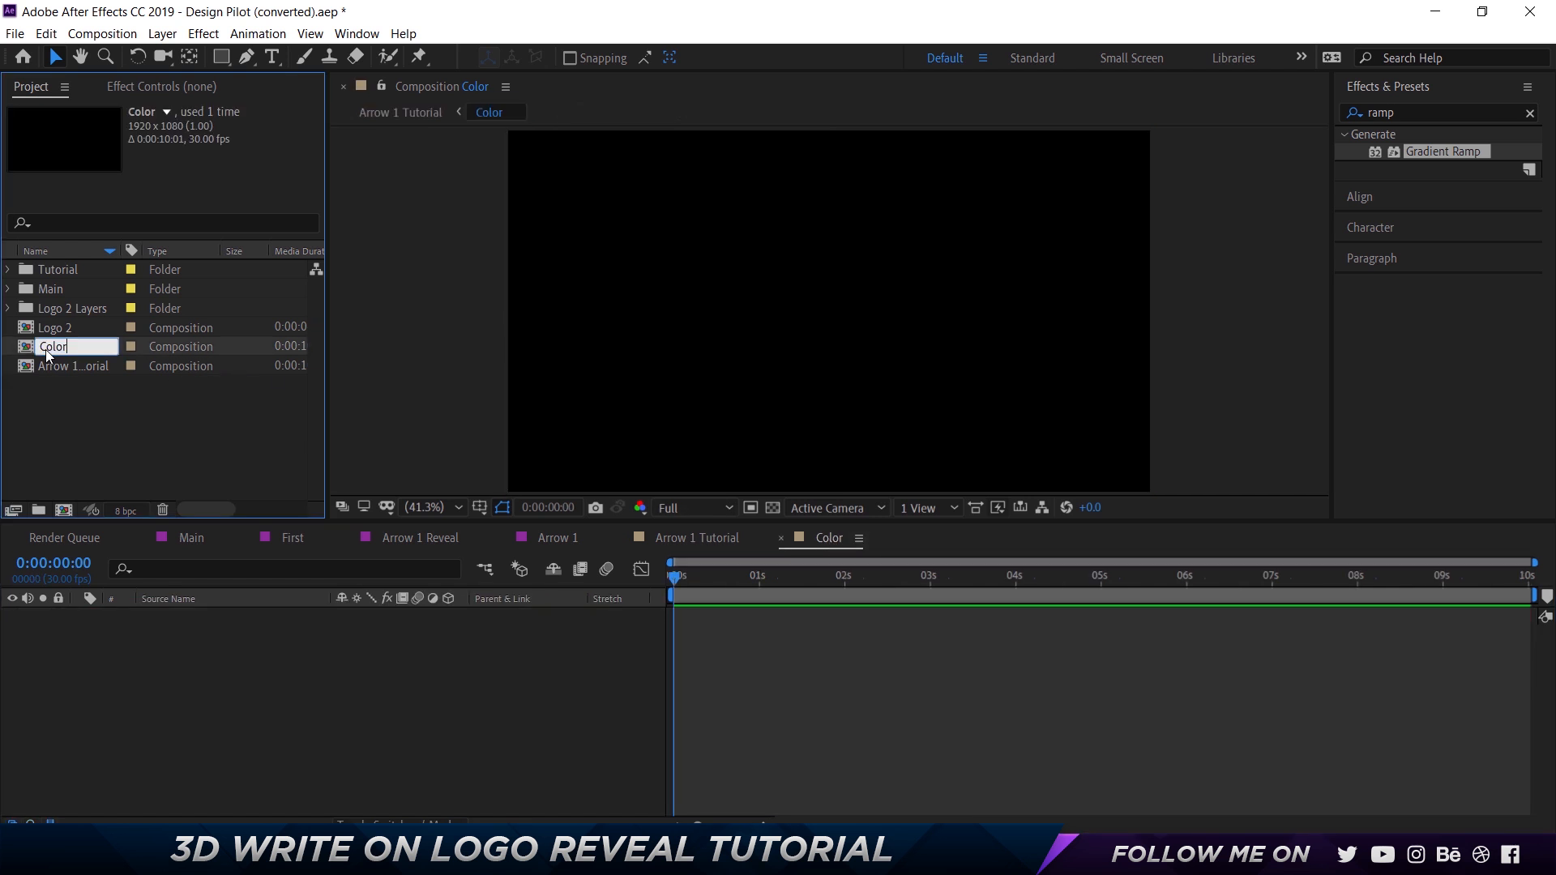
{"action": "type", "text": "Tuto"}
{"action": "key", "text": "Return"}
{"action": "type", "text": "rial"}
{"action": "key", "text": "Return"}
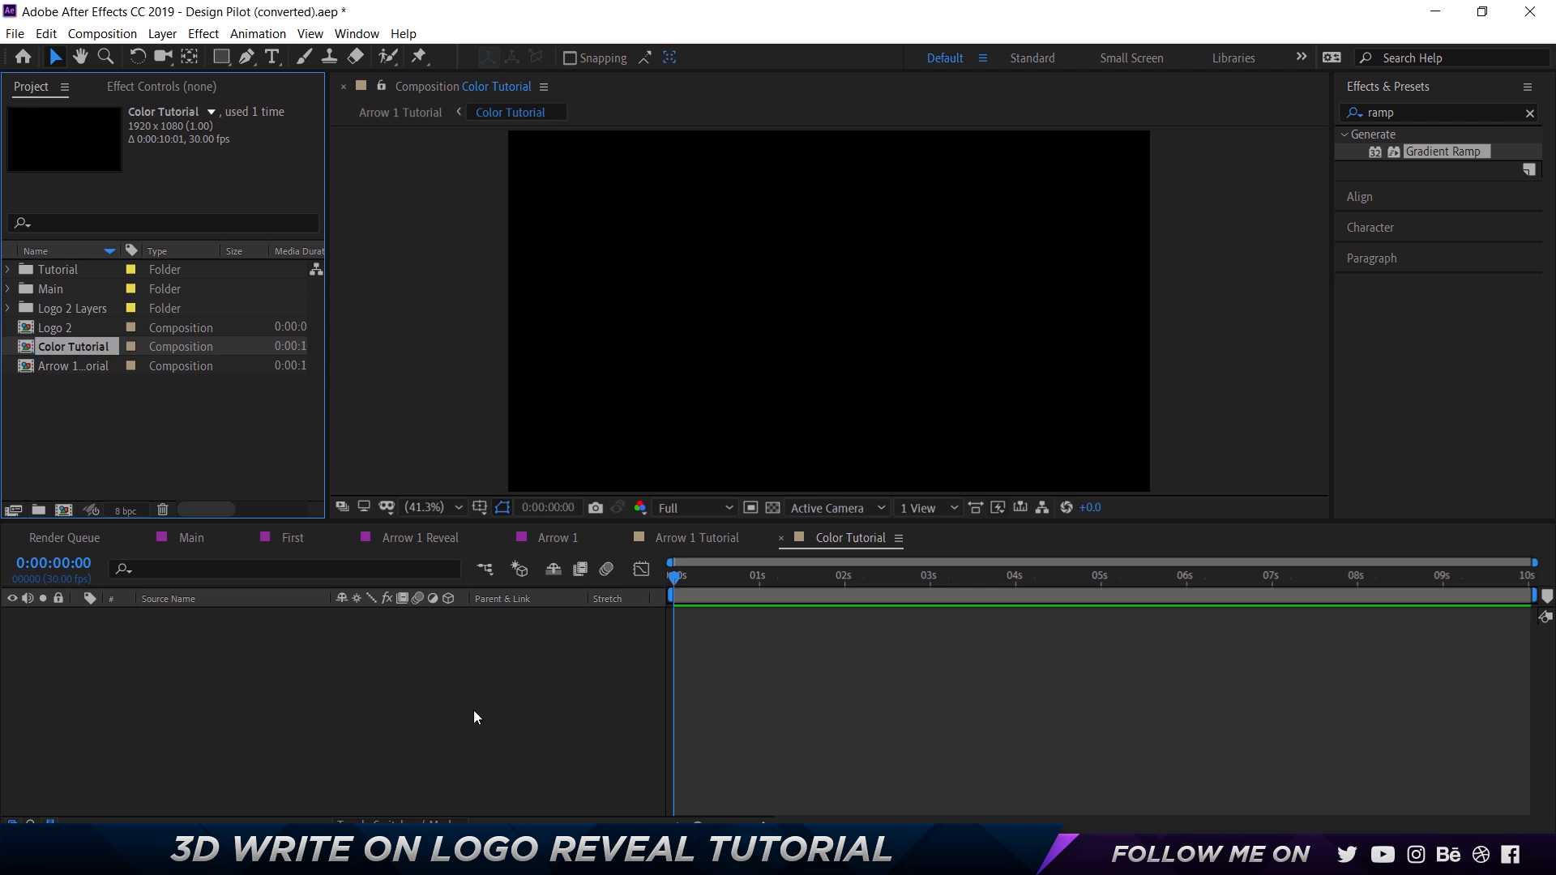
Paste the two BG layers into the Color Tutorial composition and check the gradient in Arrow 1 Tutorial.
{"action": "right_click", "coordinate": [408, 693]}
{"action": "left_click", "coordinate": [295, 696]}
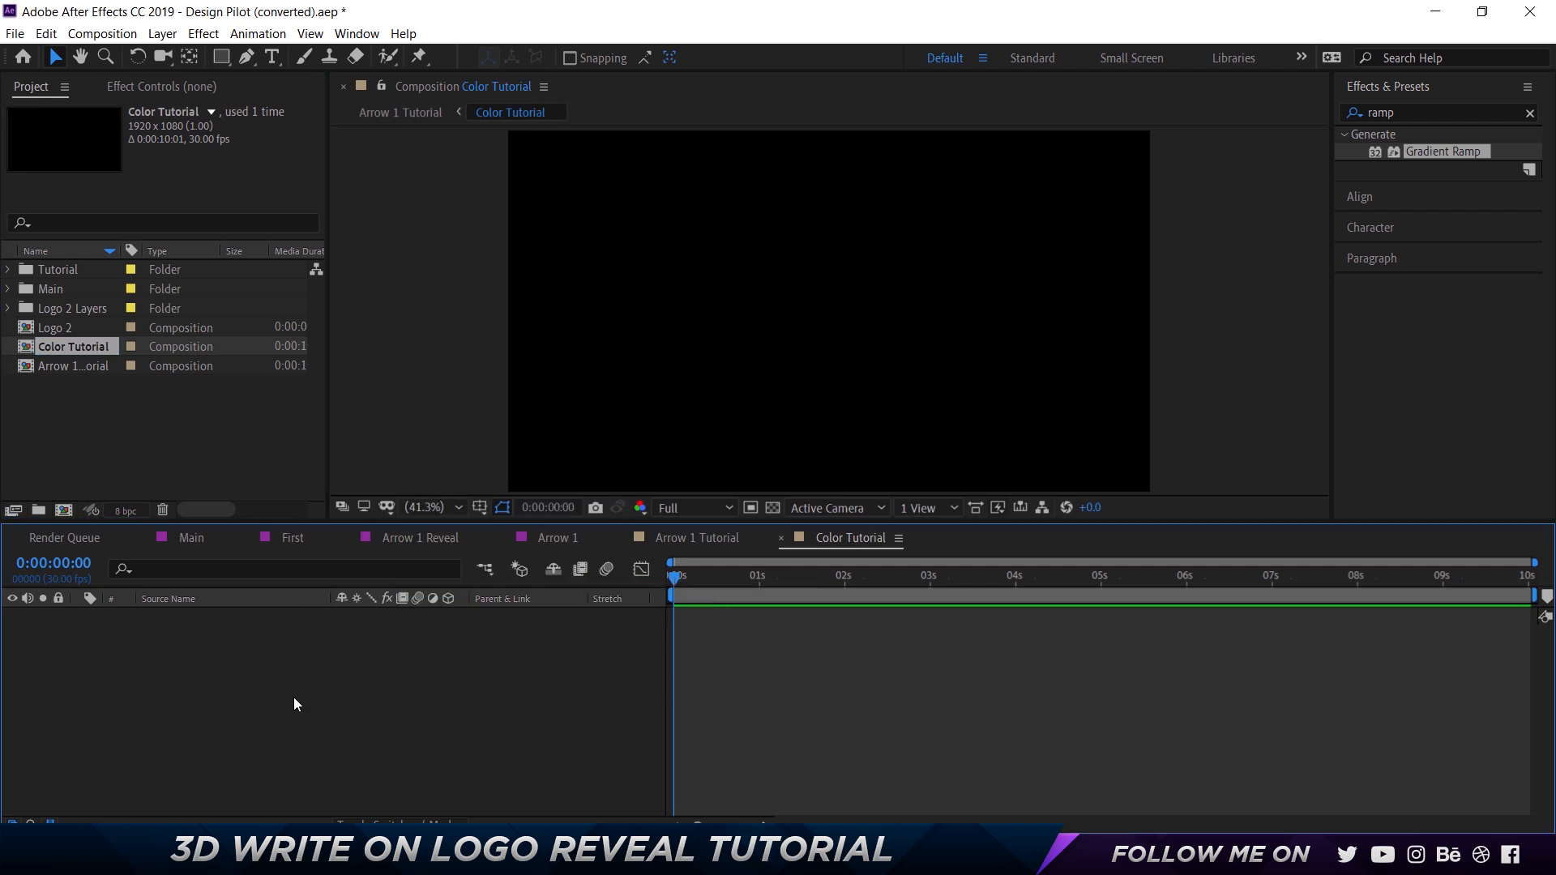
{"action": "key", "text": "ctrl+v"}
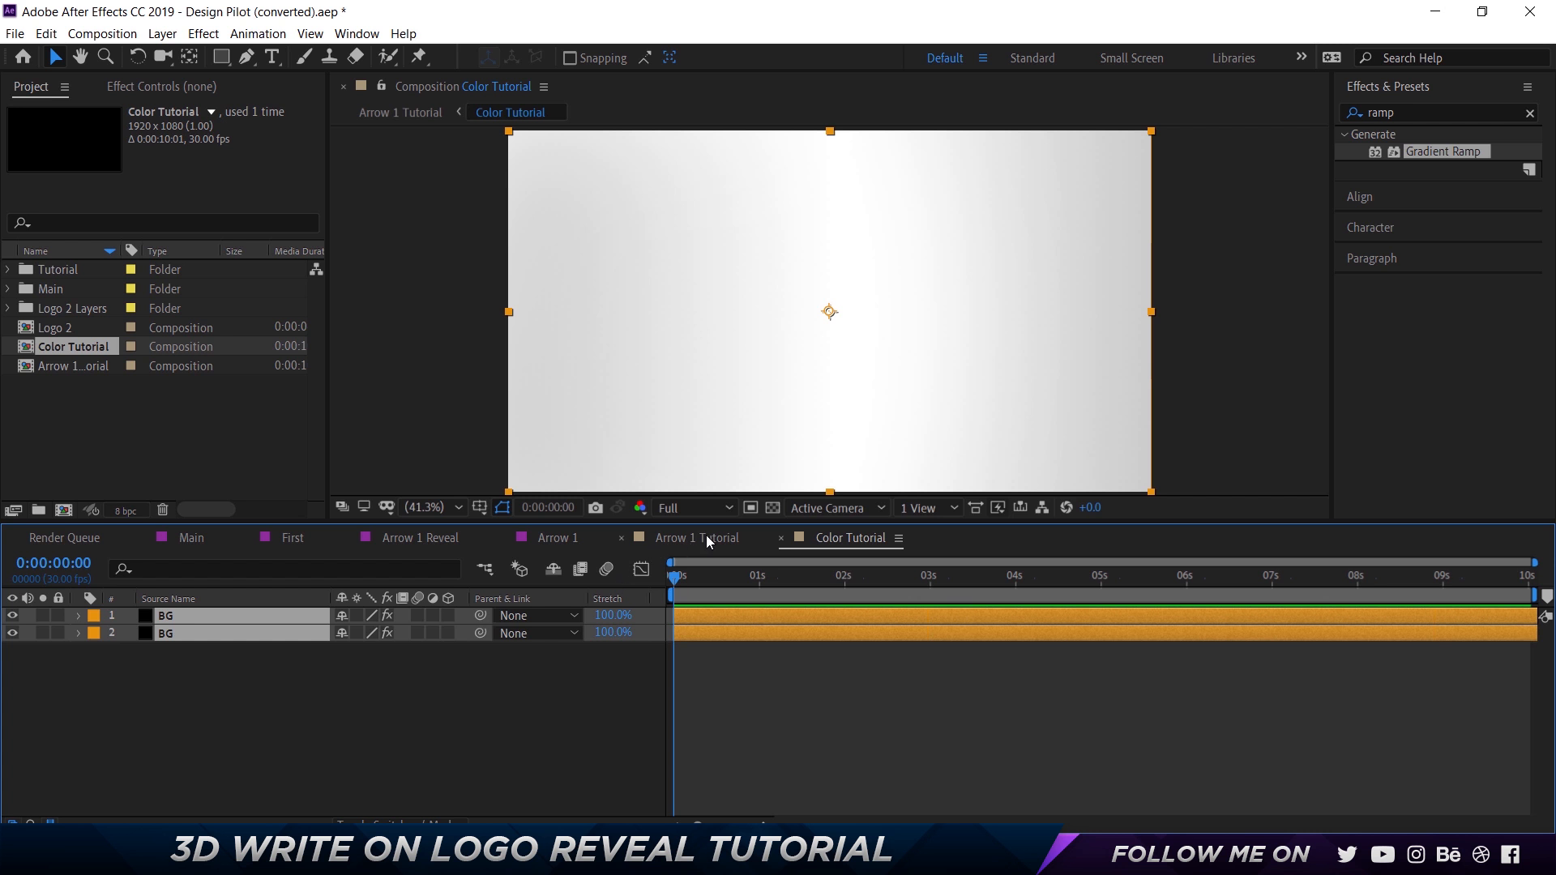
{"action": "left_click", "coordinate": [707, 537]}
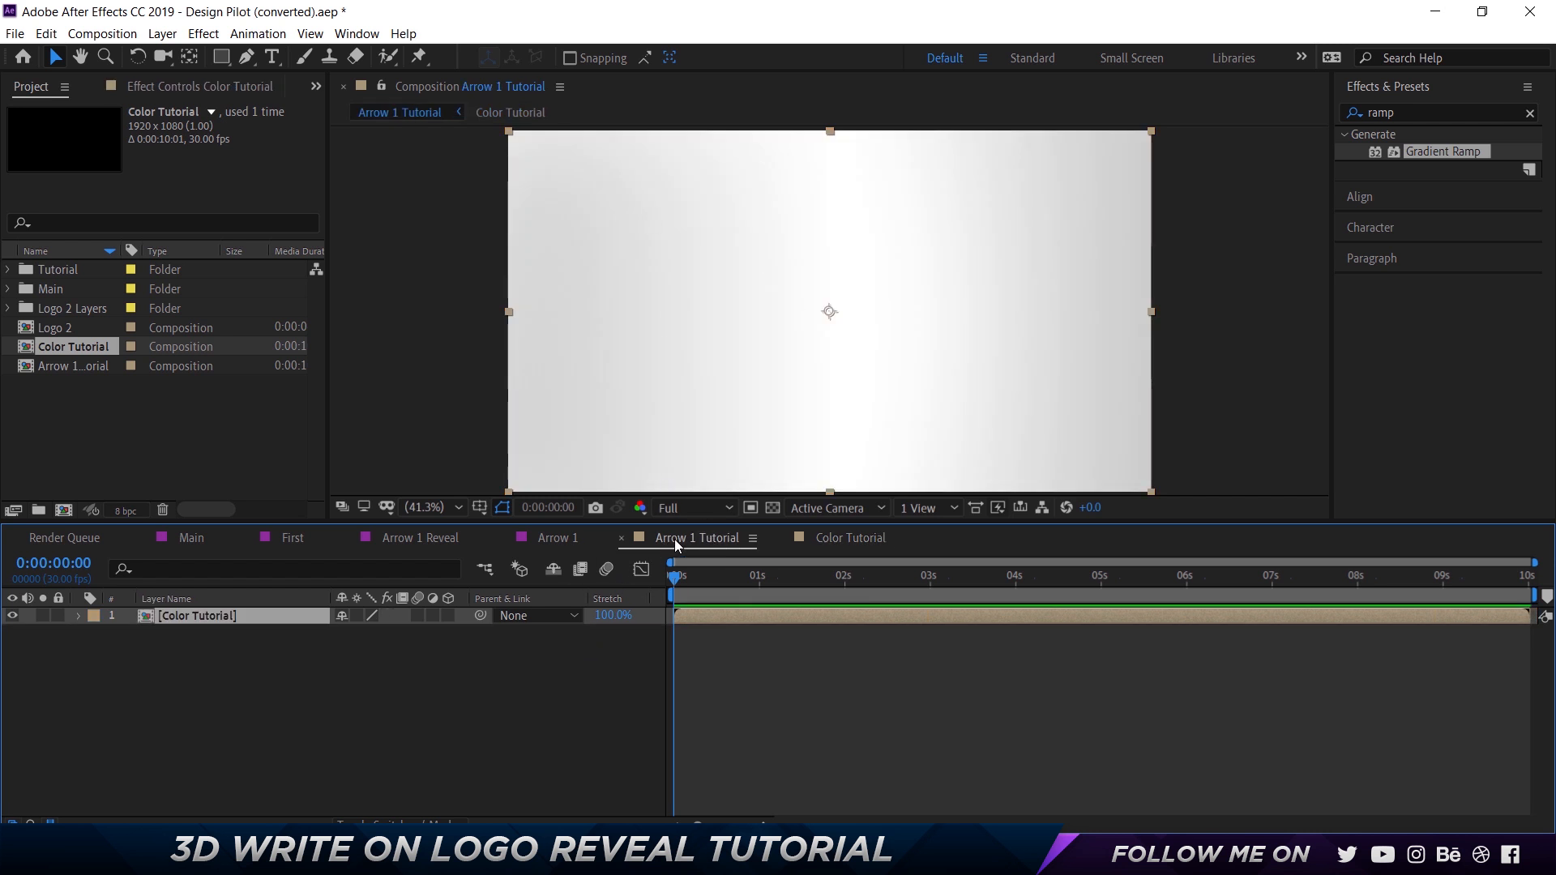
{"action": "left_click", "coordinate": [851, 538]}
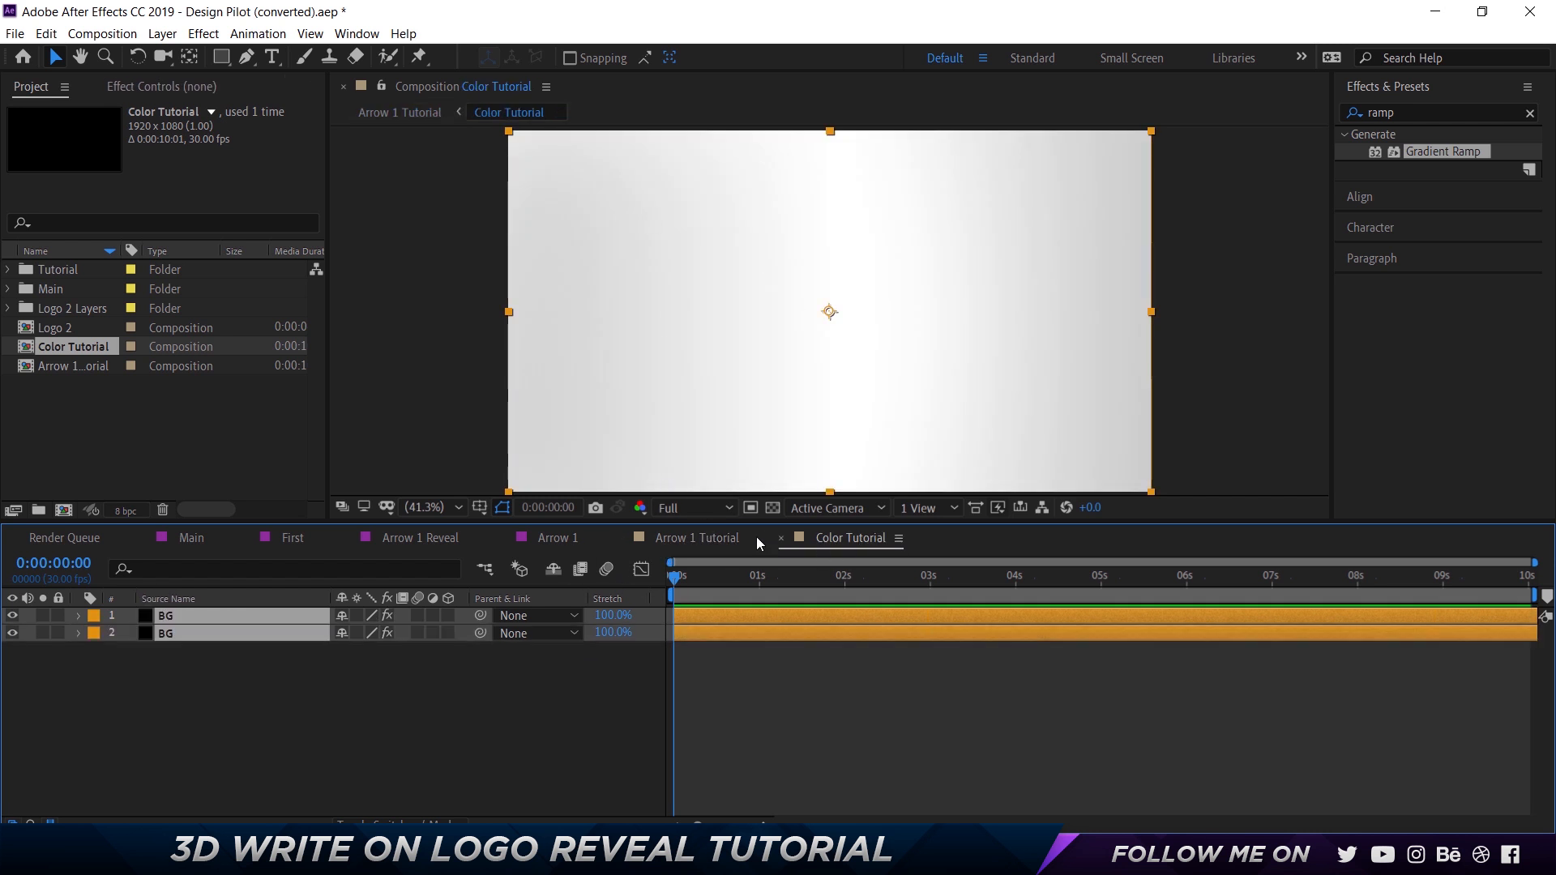
Examine the layer setup of Layer 1 and Color in the original Arrow 1 composition, and return to Arrow 1 Tutorial.
{"action": "left_click", "coordinate": [702, 542]}
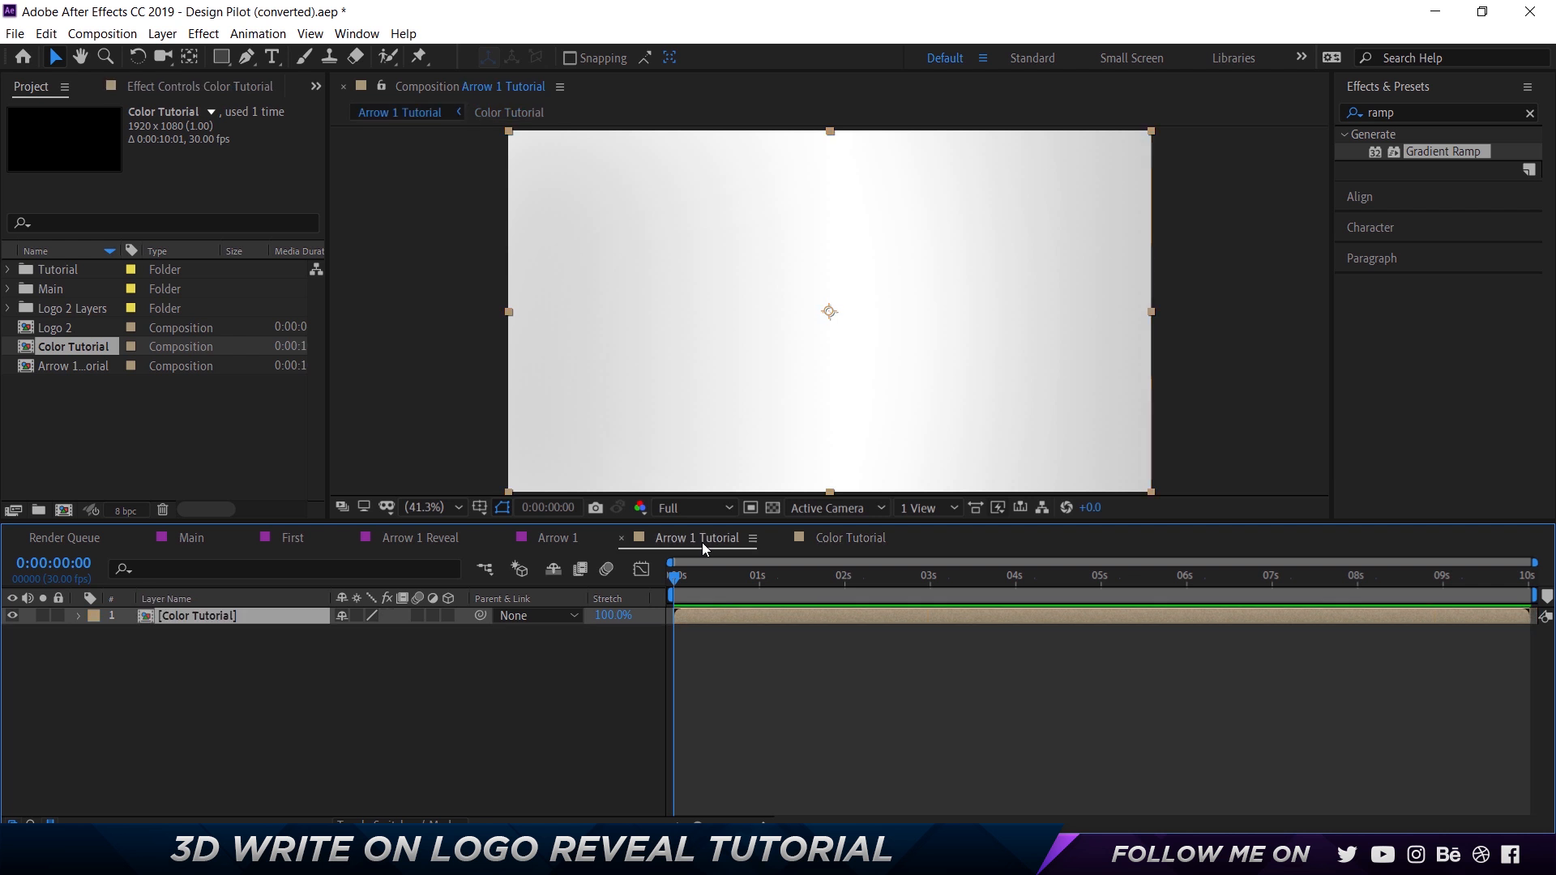
{"action": "left_click", "coordinate": [550, 541]}
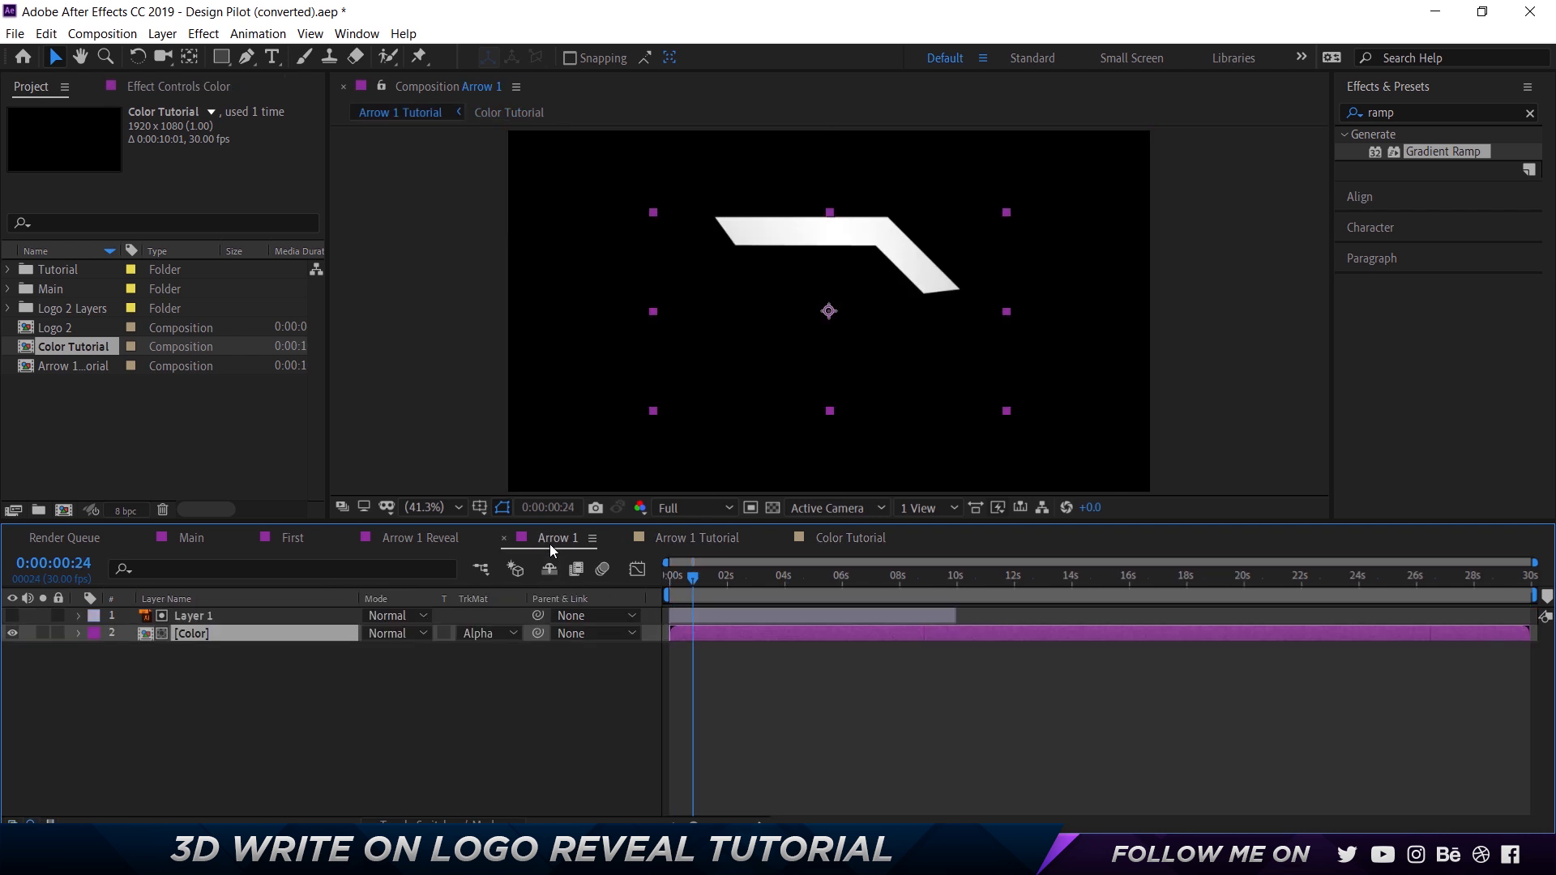
{"action": "left_click", "coordinate": [199, 619]}
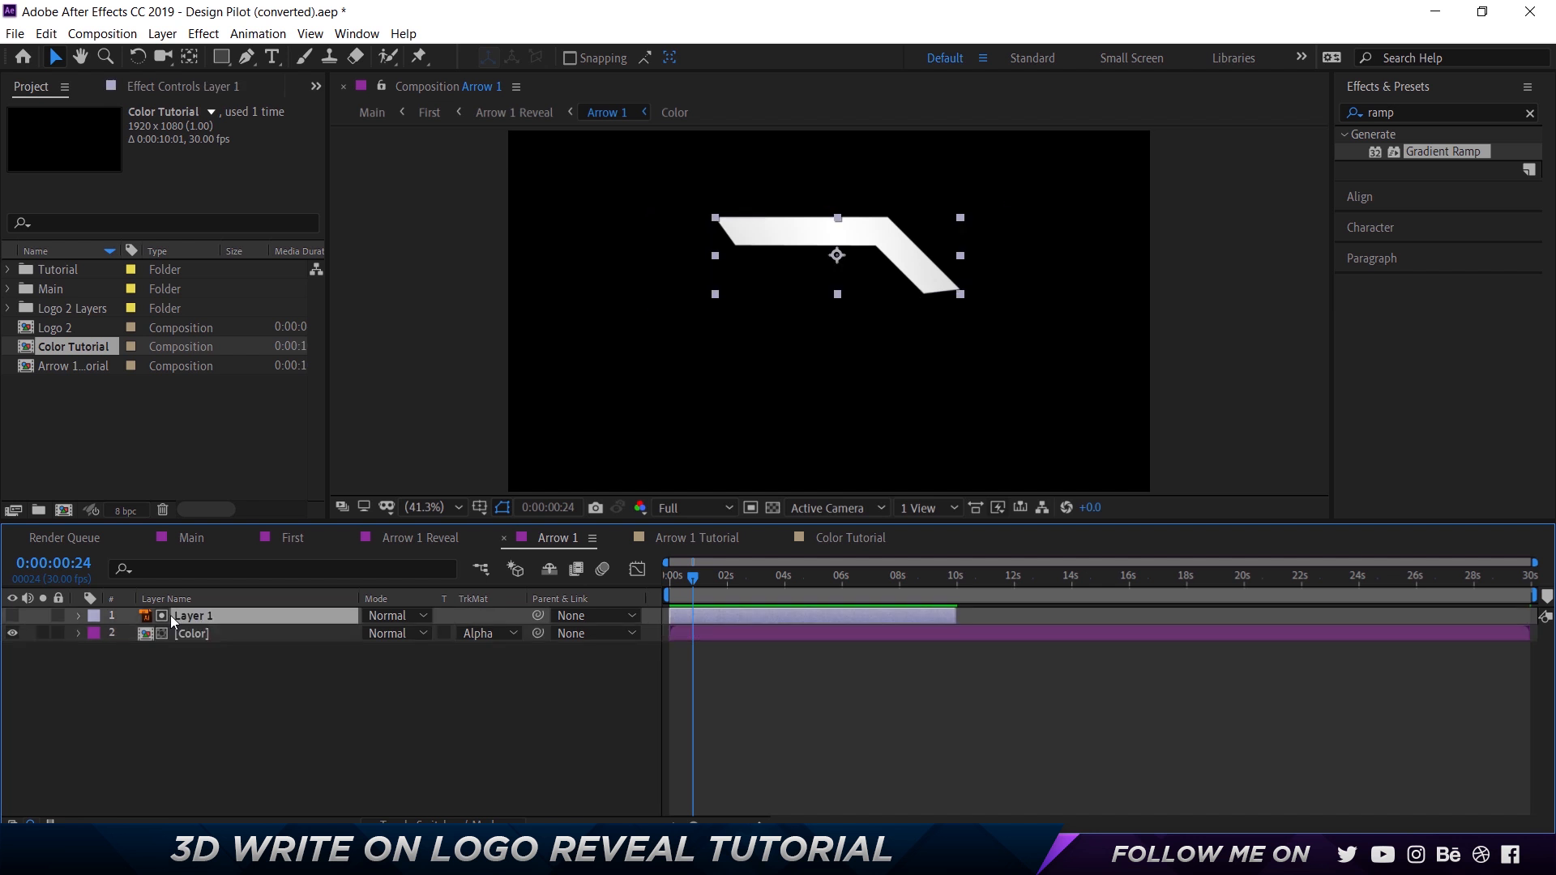
{"action": "left_click", "coordinate": [689, 538]}
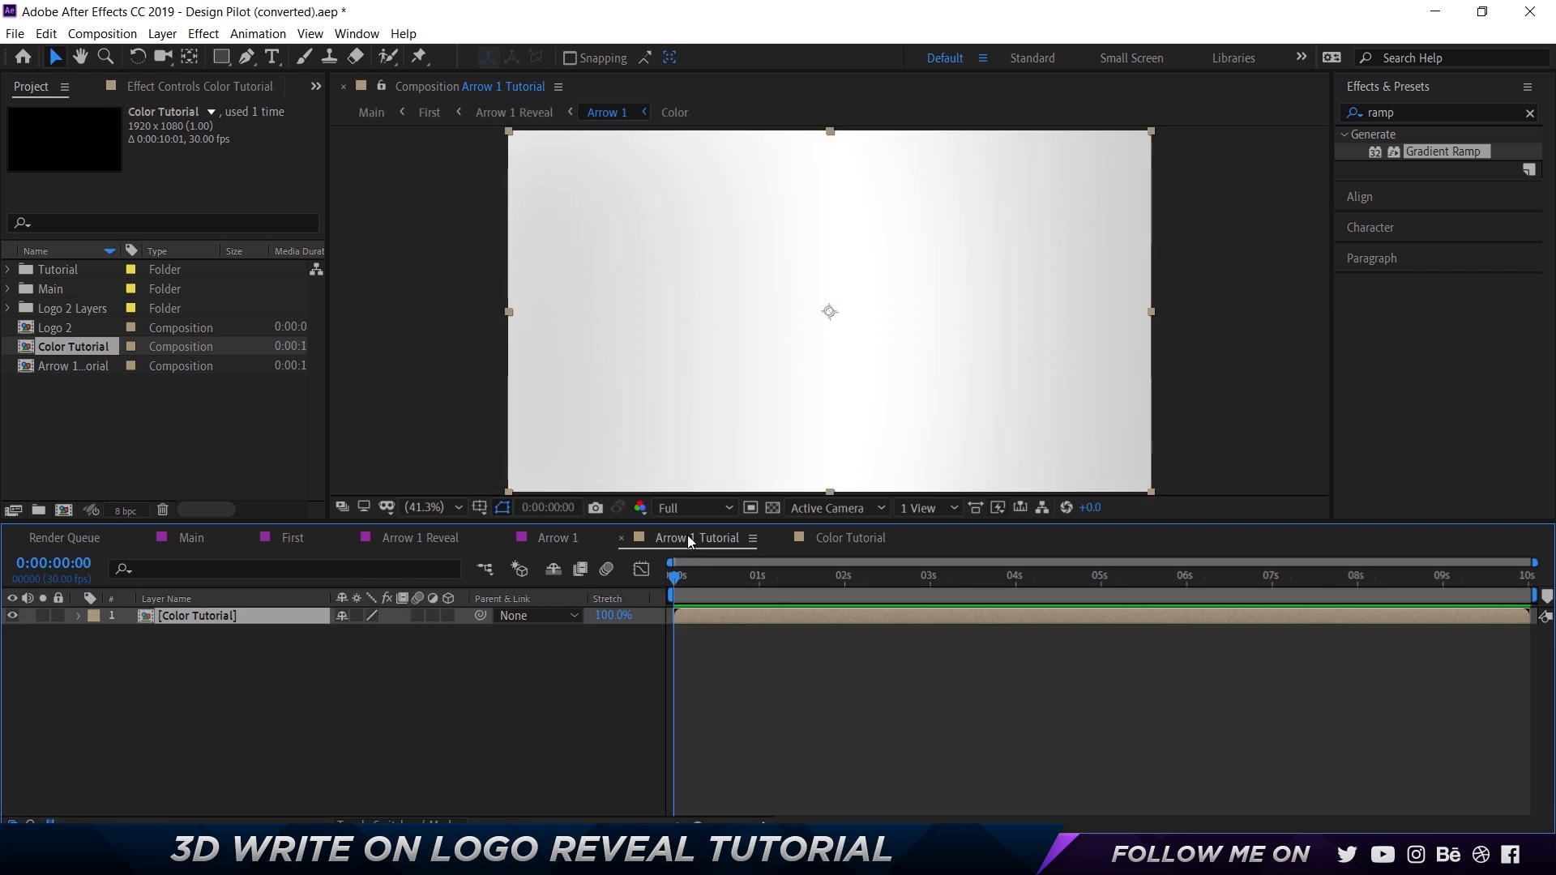
Show Layer 1 in the Logo 2 composition and copy it into Arrow 1 Tutorial above the Color Tutorial layer.
{"action": "double_click", "coordinate": [60, 327]}
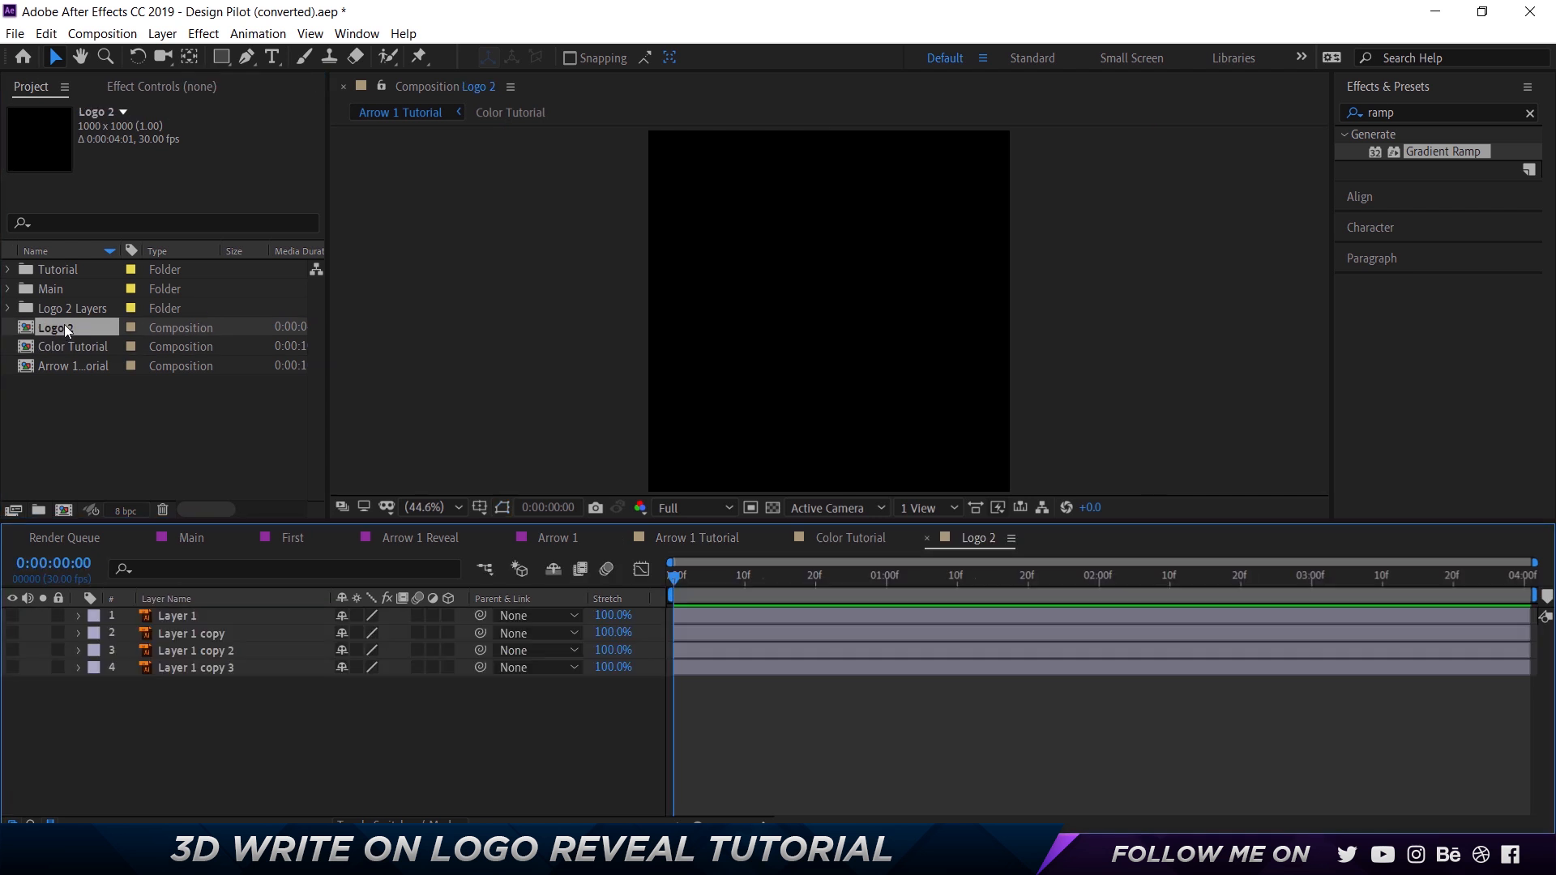
{"action": "left_click", "coordinate": [10, 616]}
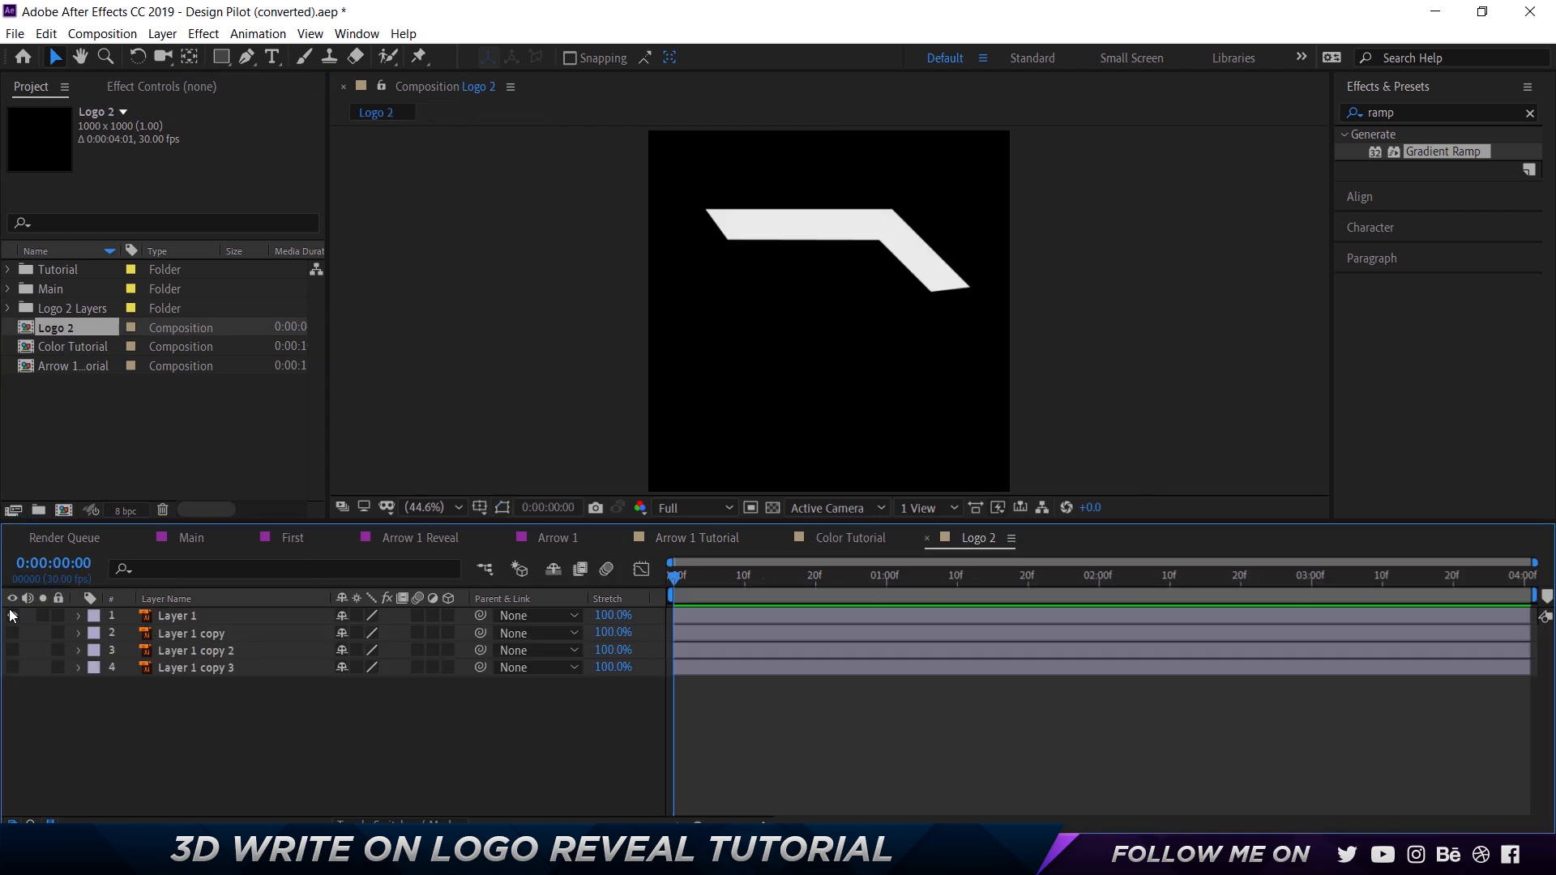
{"action": "left_click", "coordinate": [174, 619]}
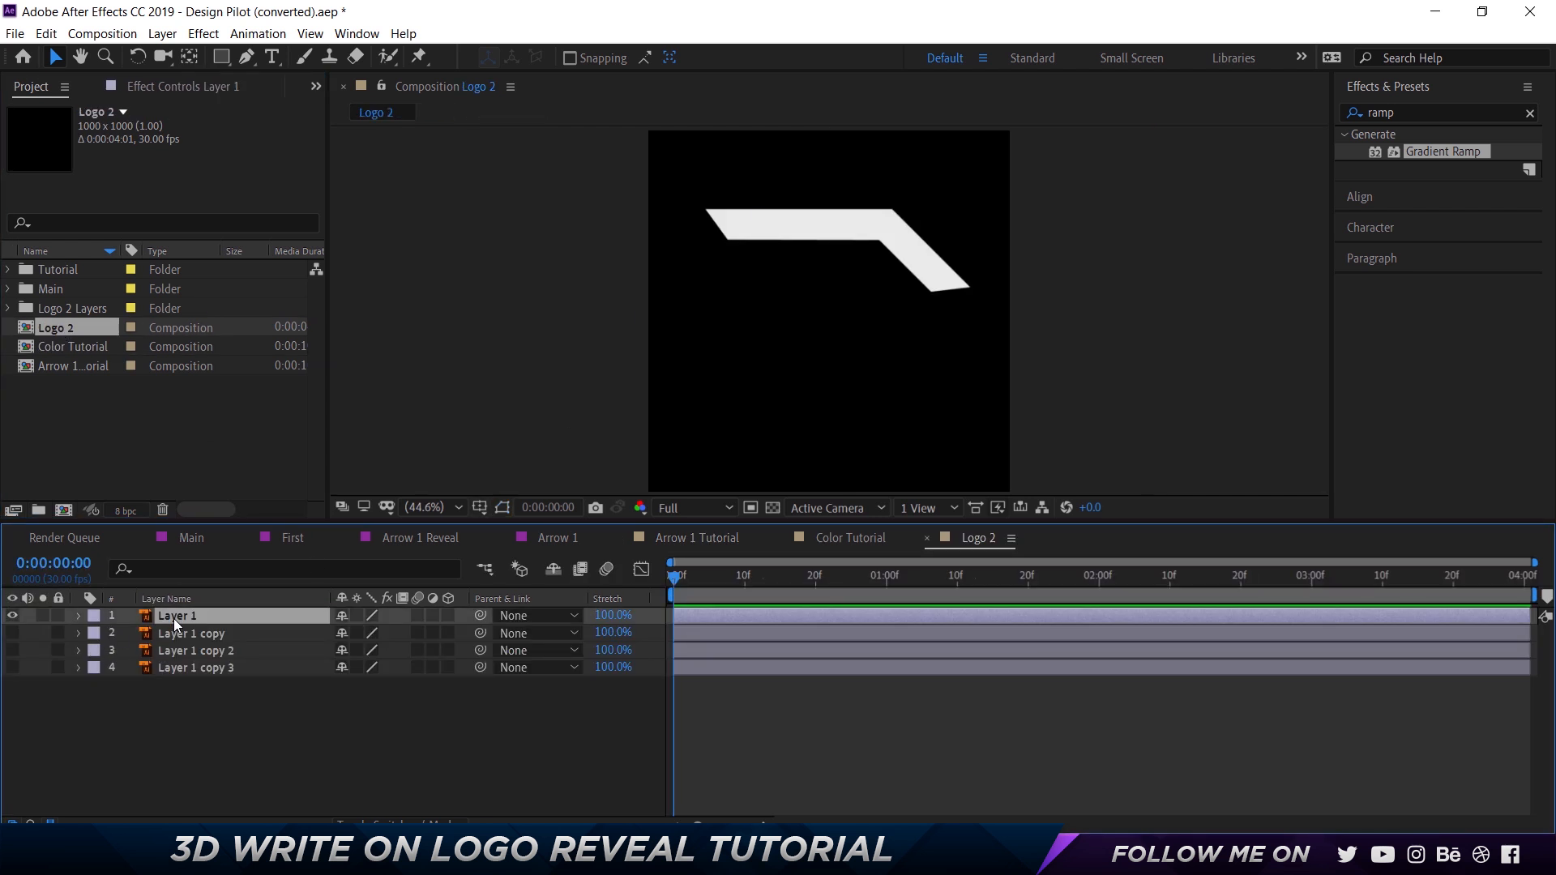
{"action": "left_click", "coordinate": [856, 543]}
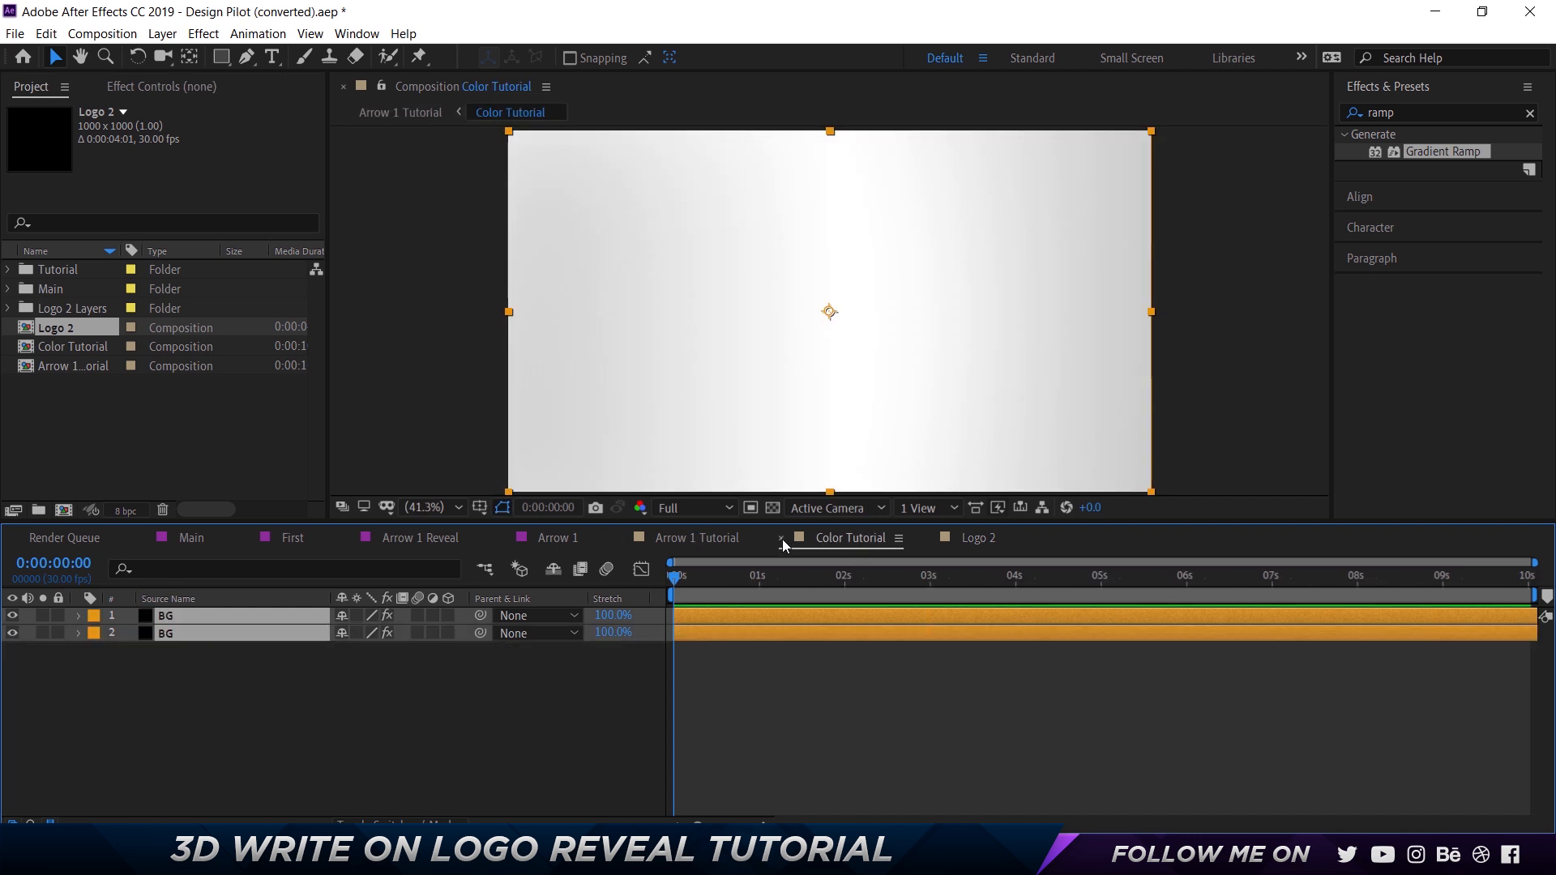
{"action": "left_click", "coordinate": [782, 538]}
{"action": "left_click", "coordinate": [681, 539]}
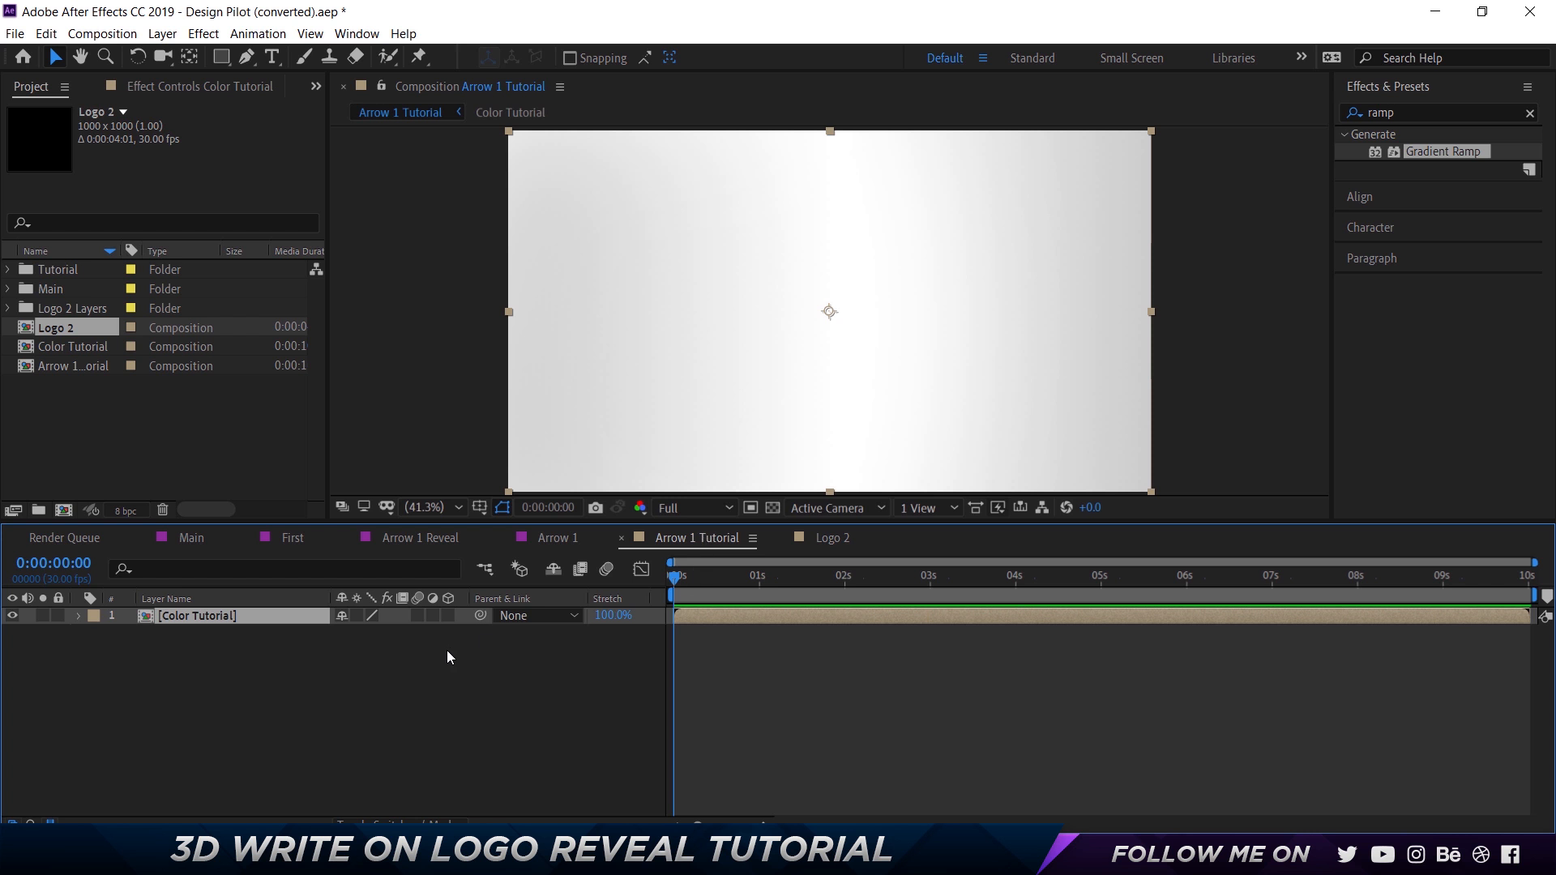
{"action": "key", "text": "ctrl+v"}
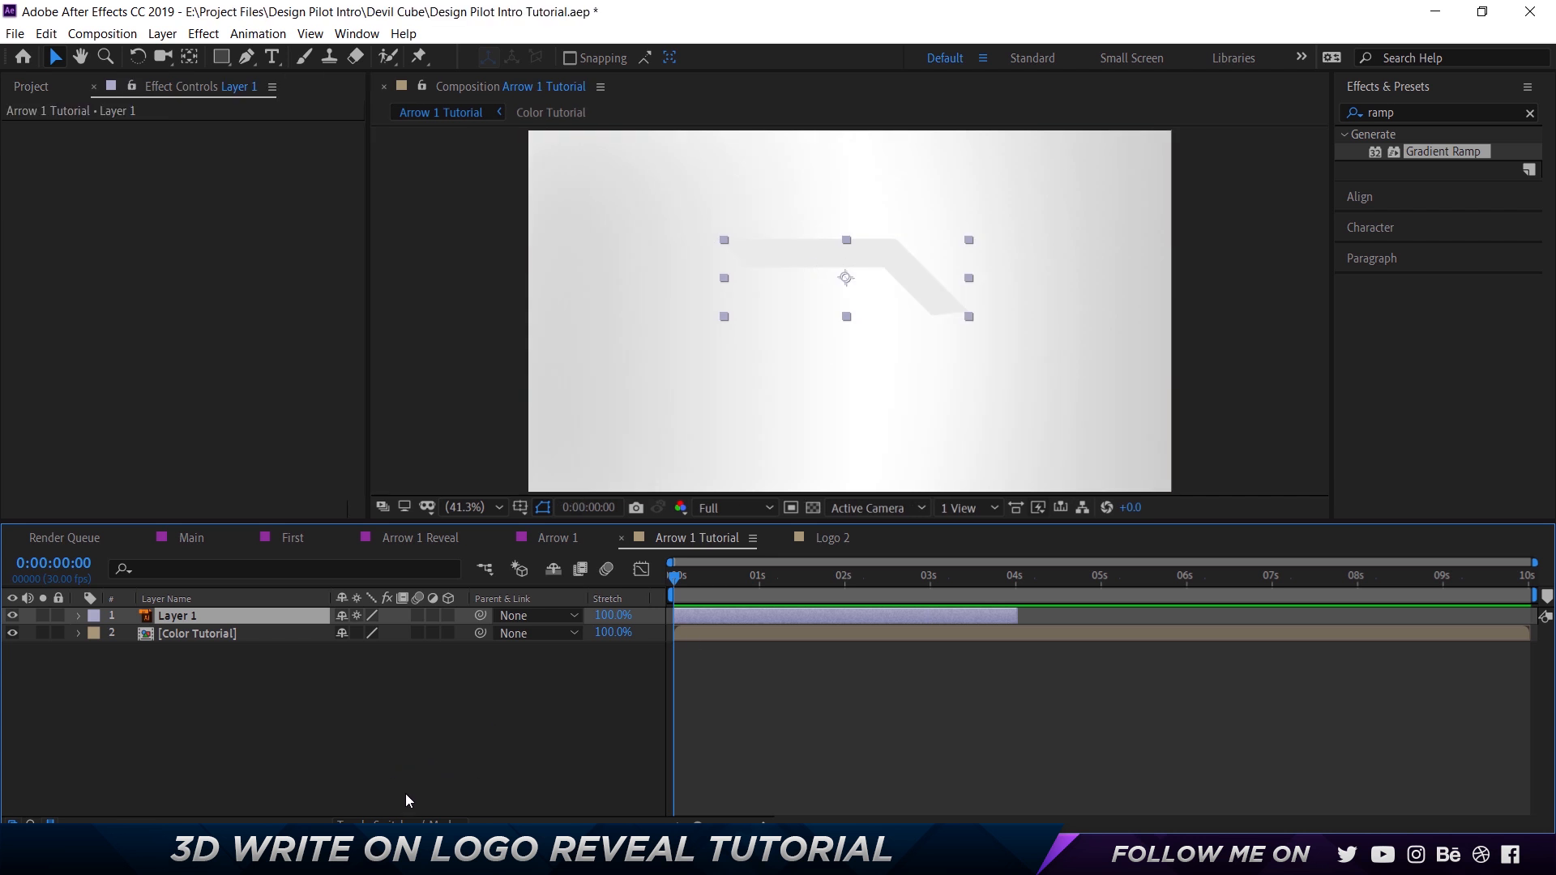
Set the Color Tutorial layer's track matte to Alpha Matte "Layer 1" in Arrow 1 Tutorial.
{"action": "left_click", "coordinate": [397, 822]}
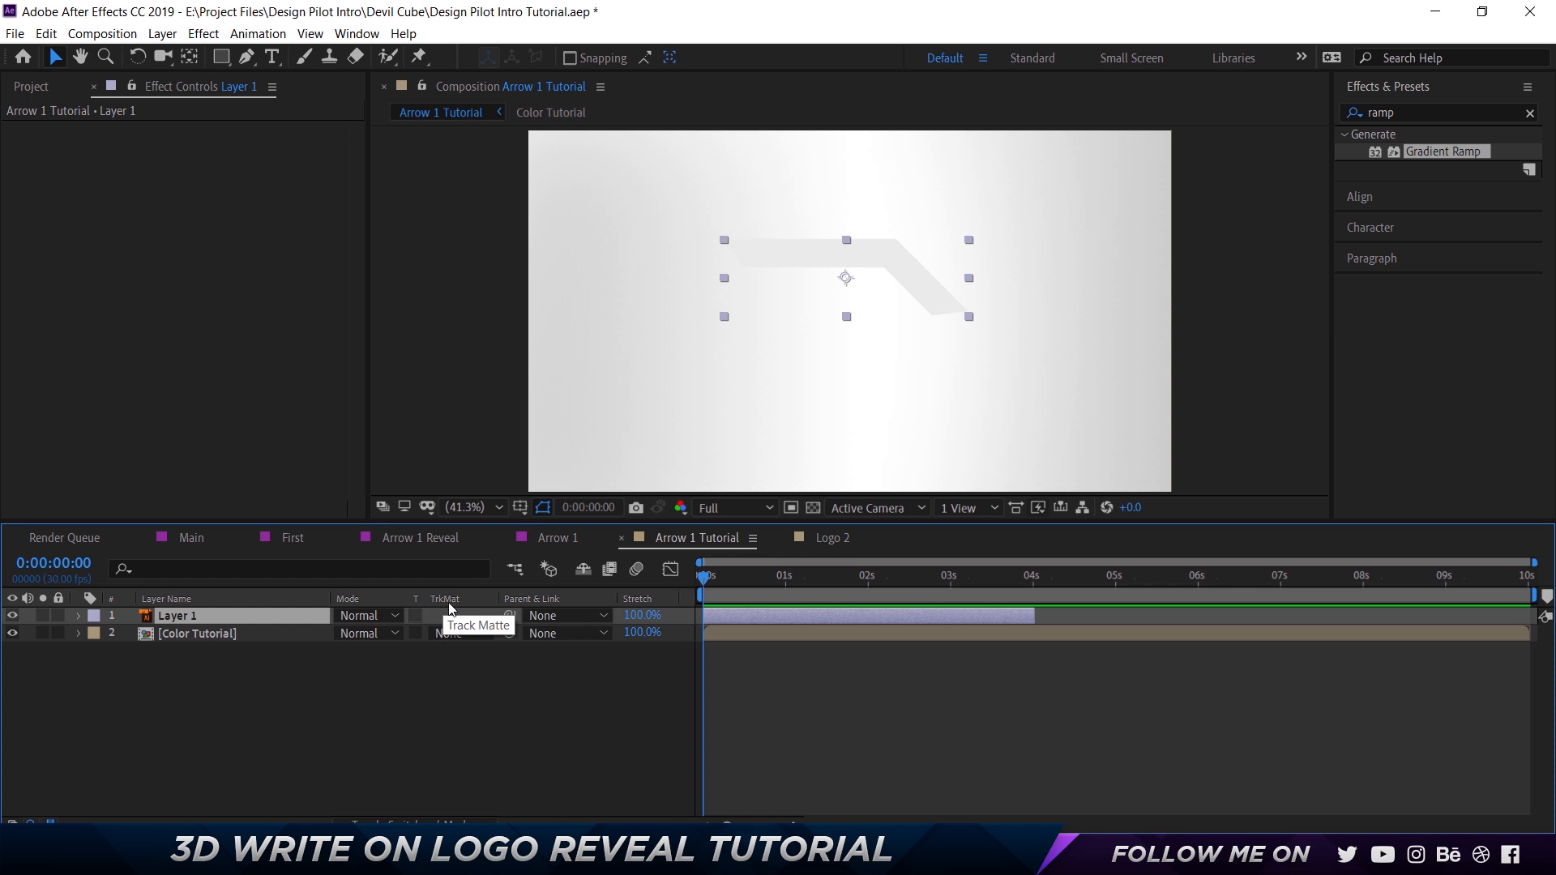
{"action": "left_click", "coordinate": [468, 635]}
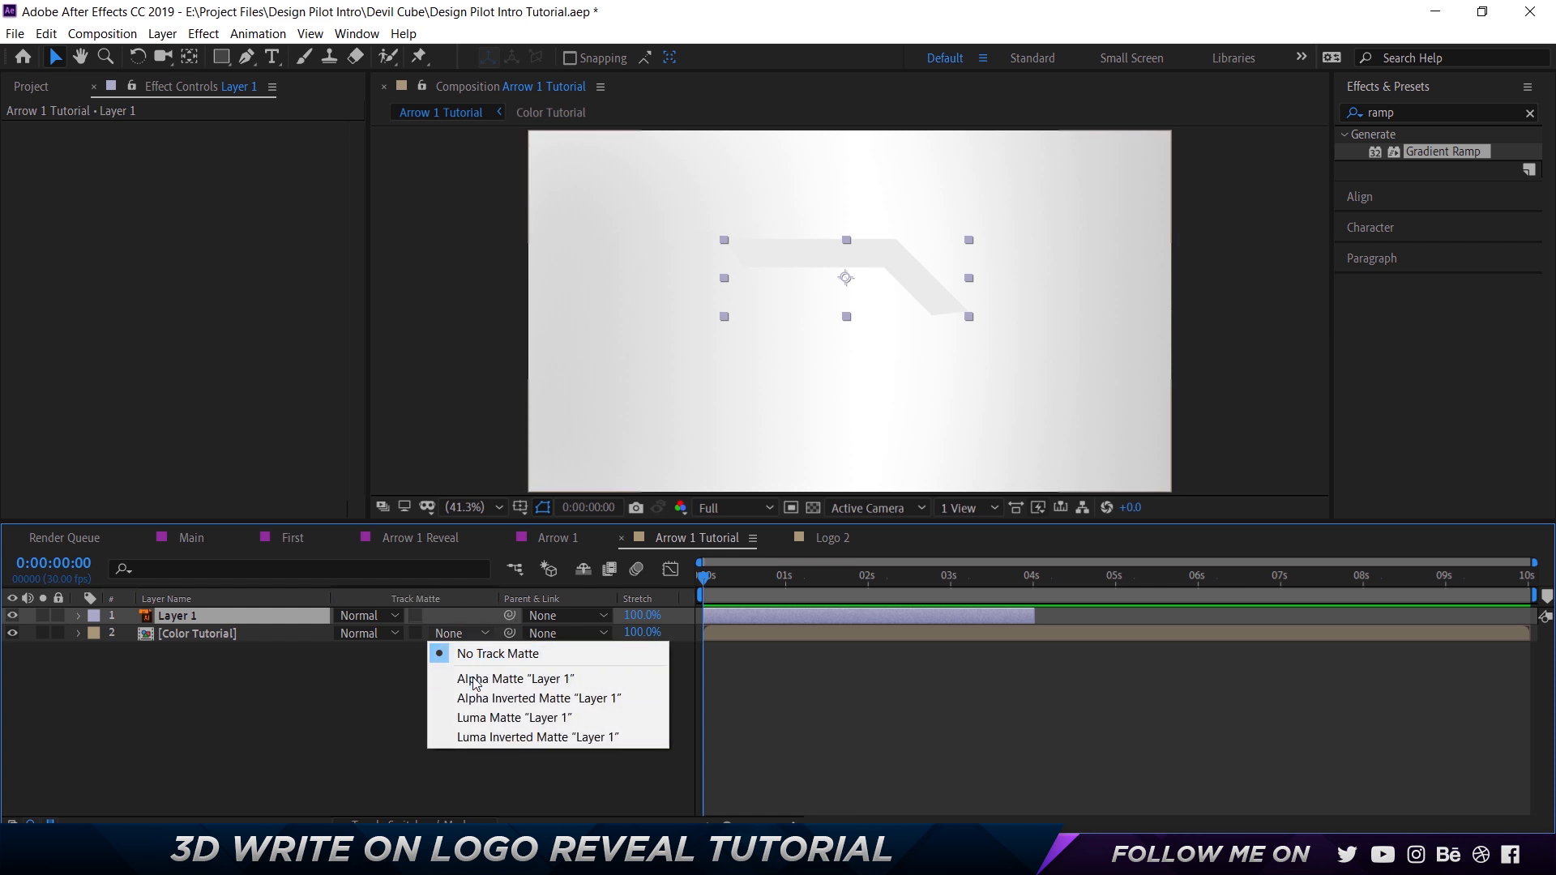
{"action": "left_click", "coordinate": [475, 680]}
{"action": "left_click", "coordinate": [217, 637]}
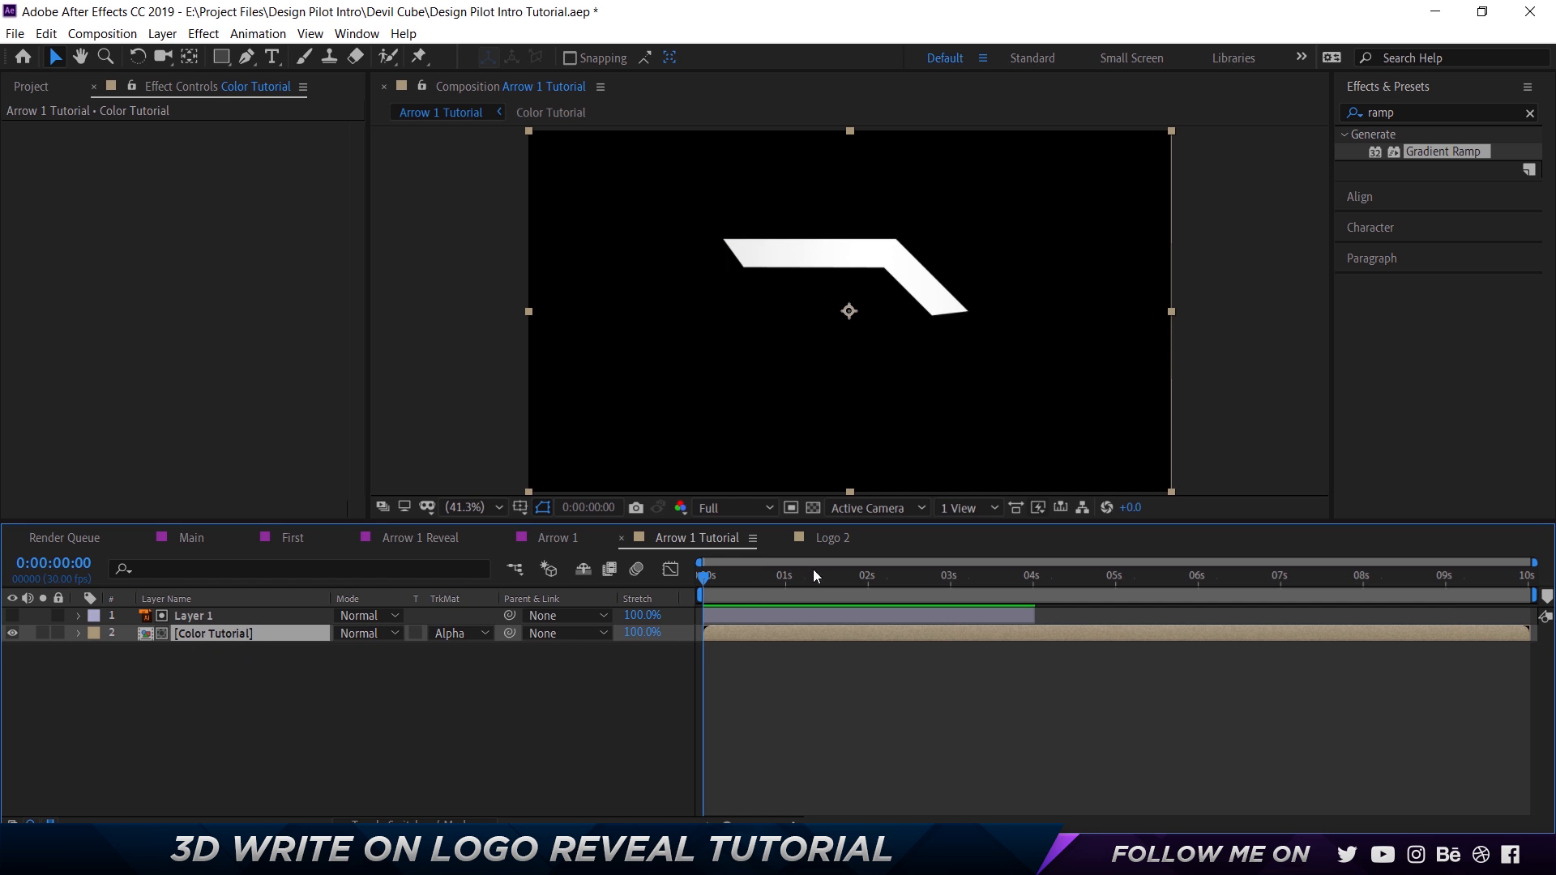
{"action": "left_click", "coordinate": [198, 617]}
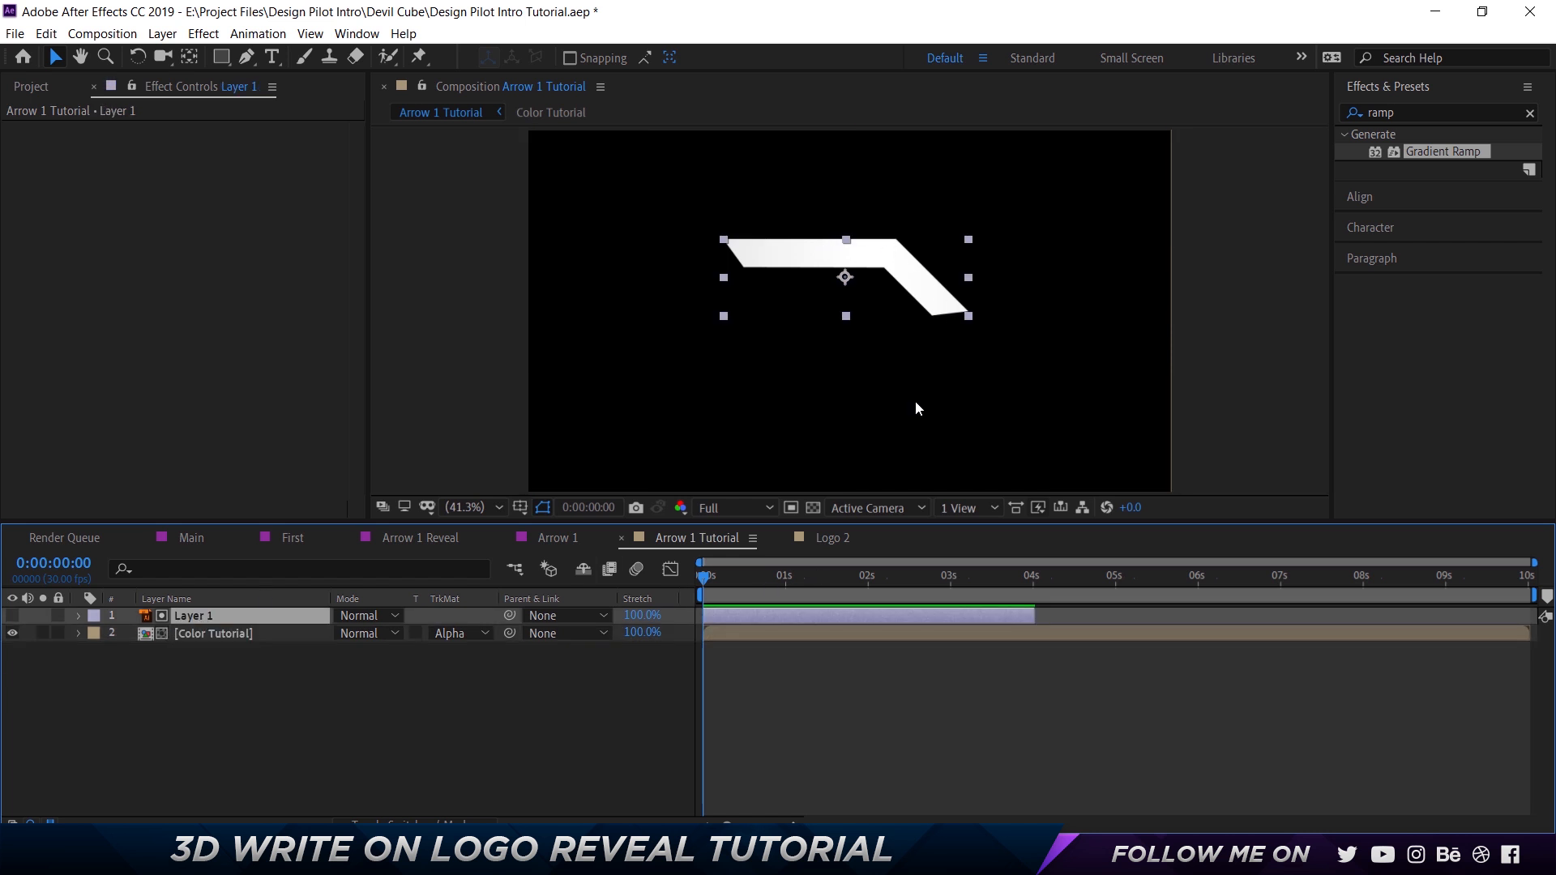
{"action": "left_click", "coordinate": [218, 637]}
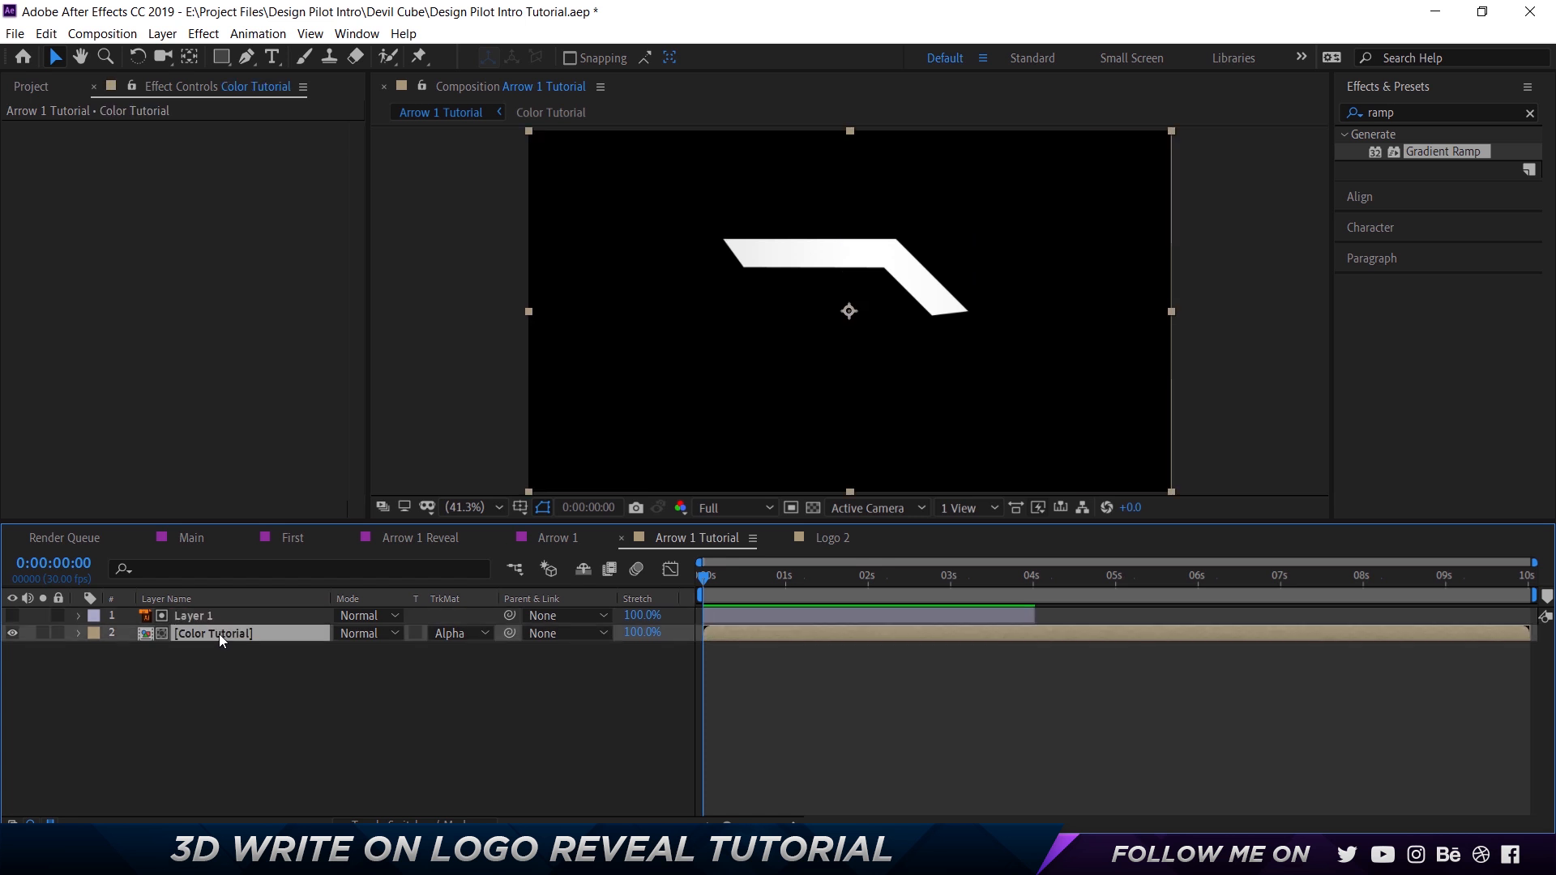
Apply a red Fill effect to both BG layers in Color Tutorial and check the arrow in Arrow 1 Tutorial.
{"action": "double_click", "coordinate": [218, 634]}
{"action": "double_click", "coordinate": [1418, 106]}
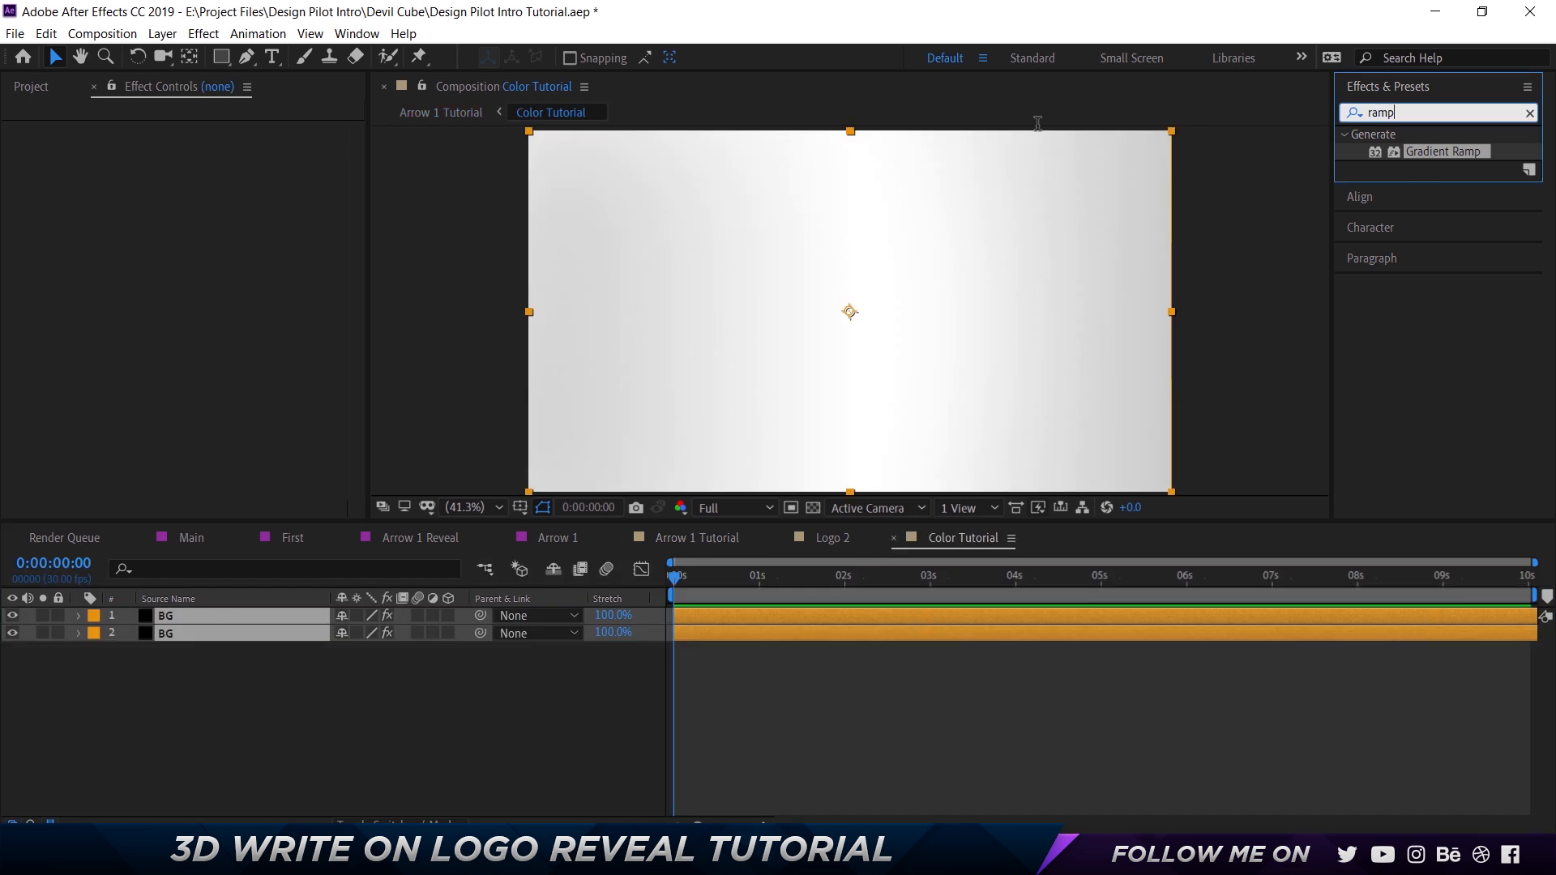
{"action": "type", "text": "fill"}
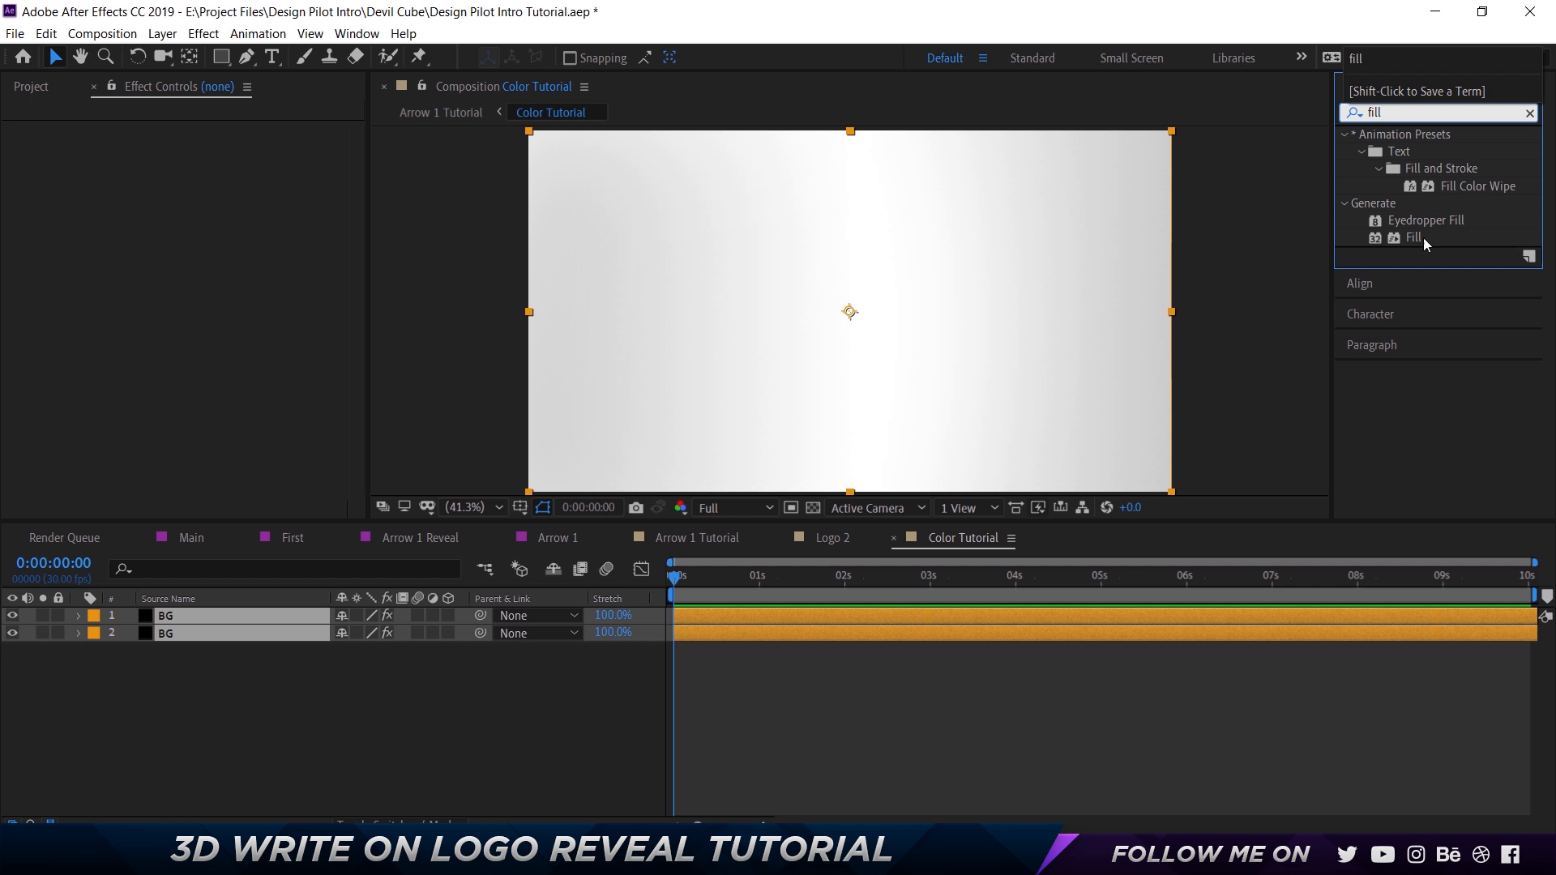
{"action": "left_click_drag", "start_coordinate": [1423, 236], "coordinate": [266, 620]}
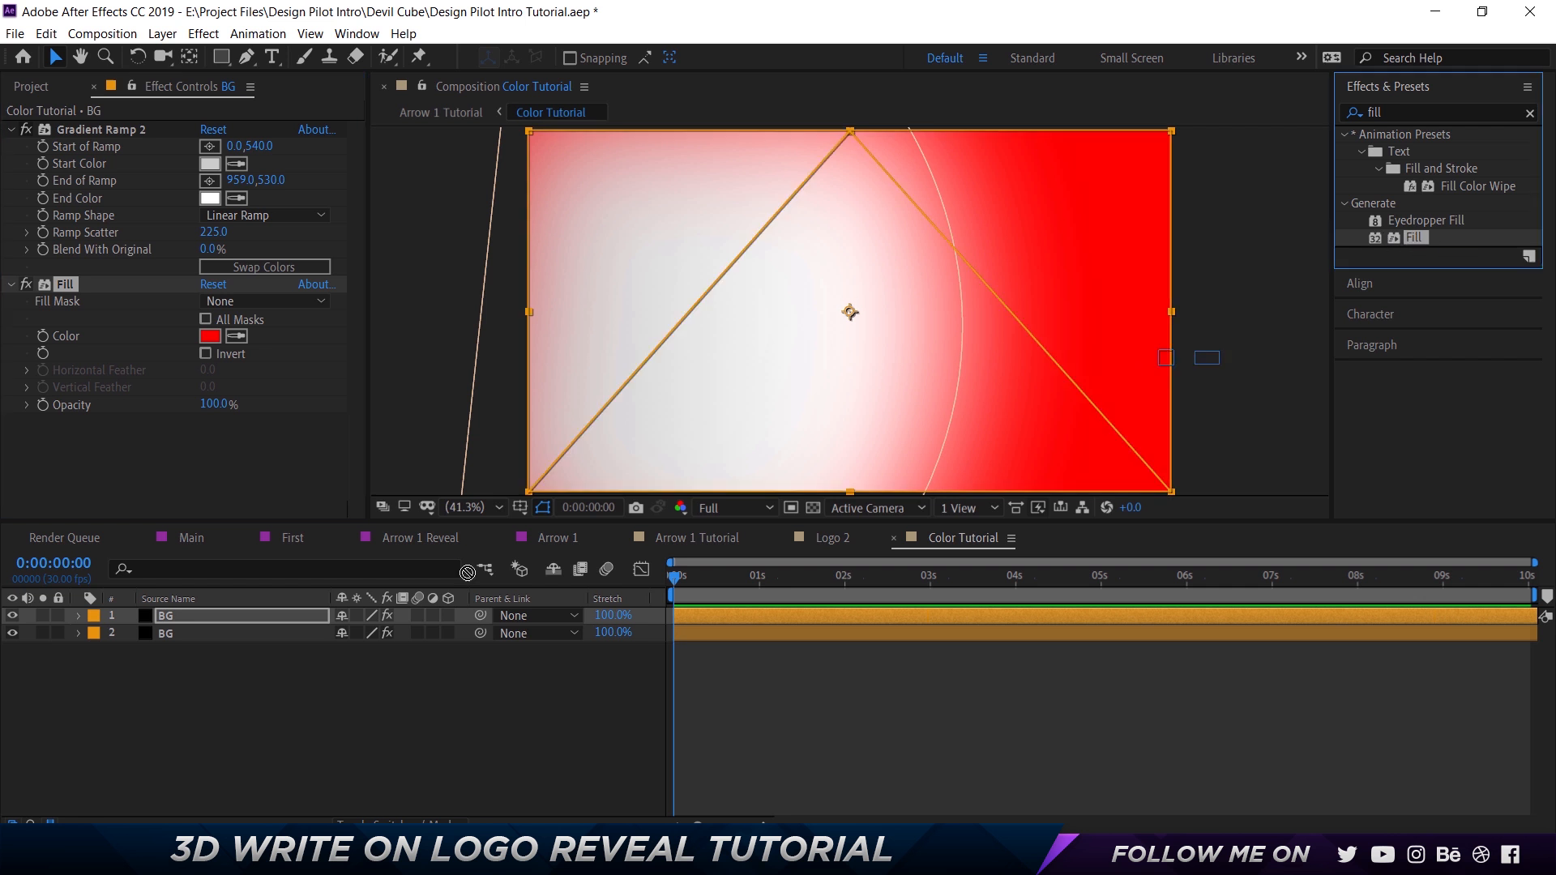
{"action": "left_click", "coordinate": [215, 636]}
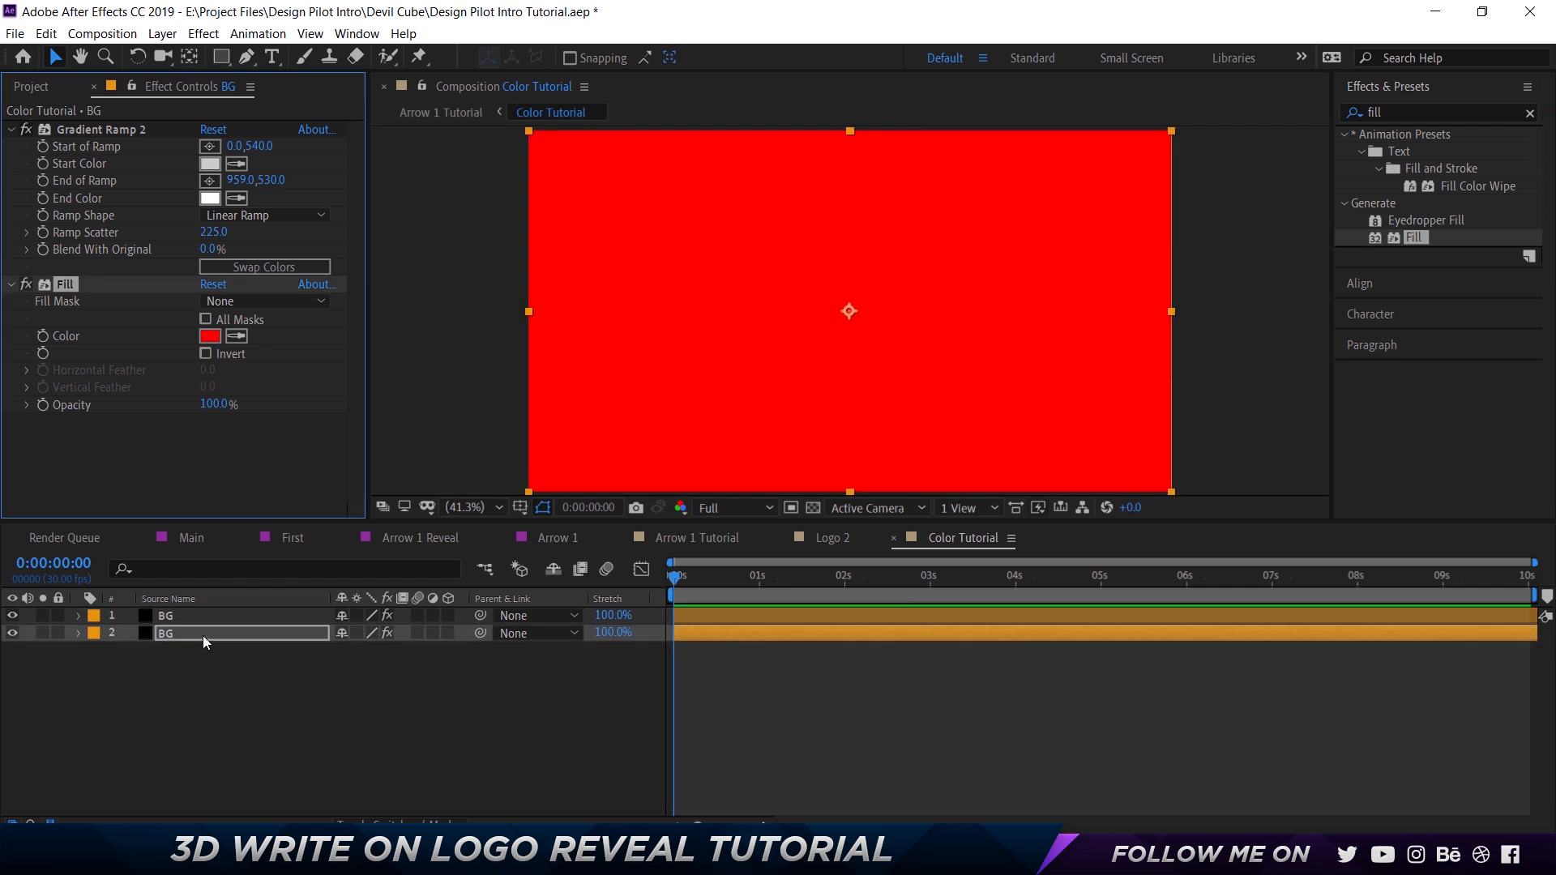
{"action": "left_click", "coordinate": [736, 545]}
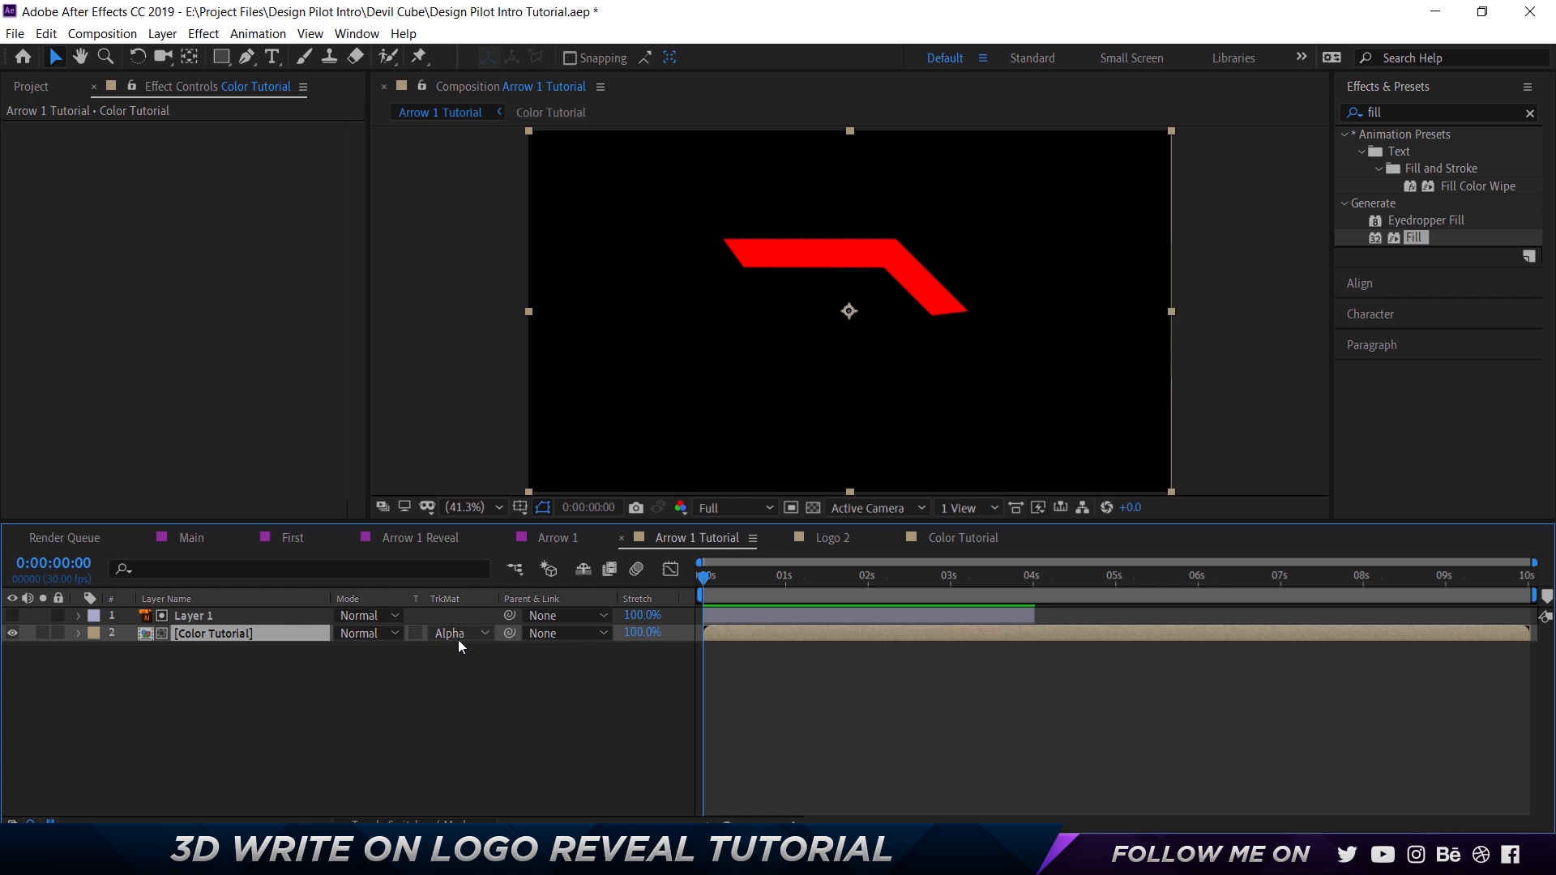
Remove the Fill effect from both BG layers in Color Tutorial, checking the arrow's coloring between the two deletions.
{"action": "left_click", "coordinate": [965, 539]}
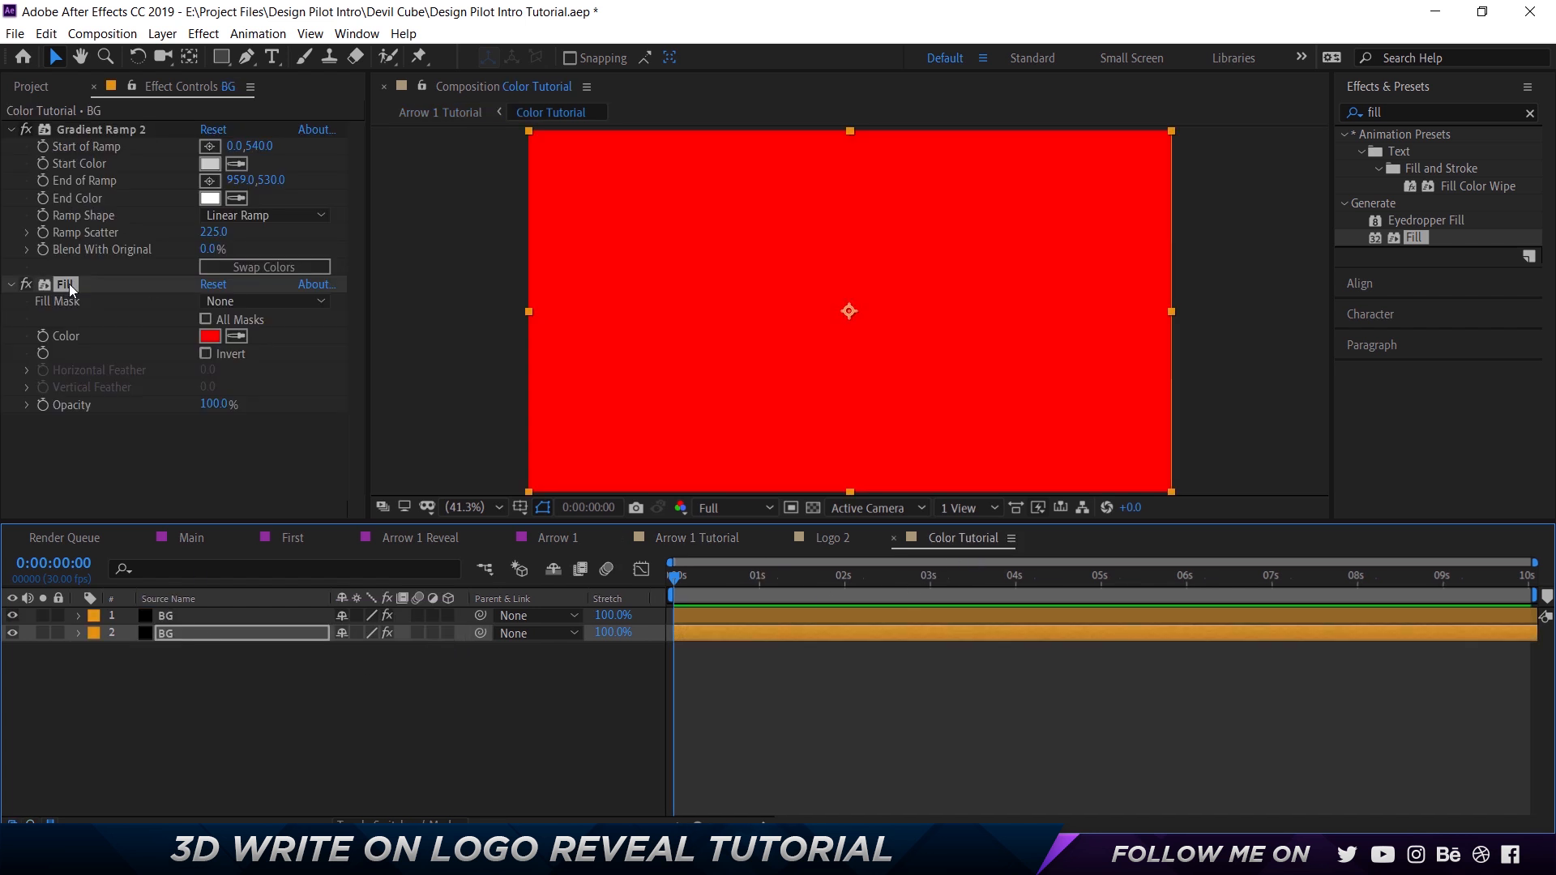
{"action": "key", "text": "Delete"}
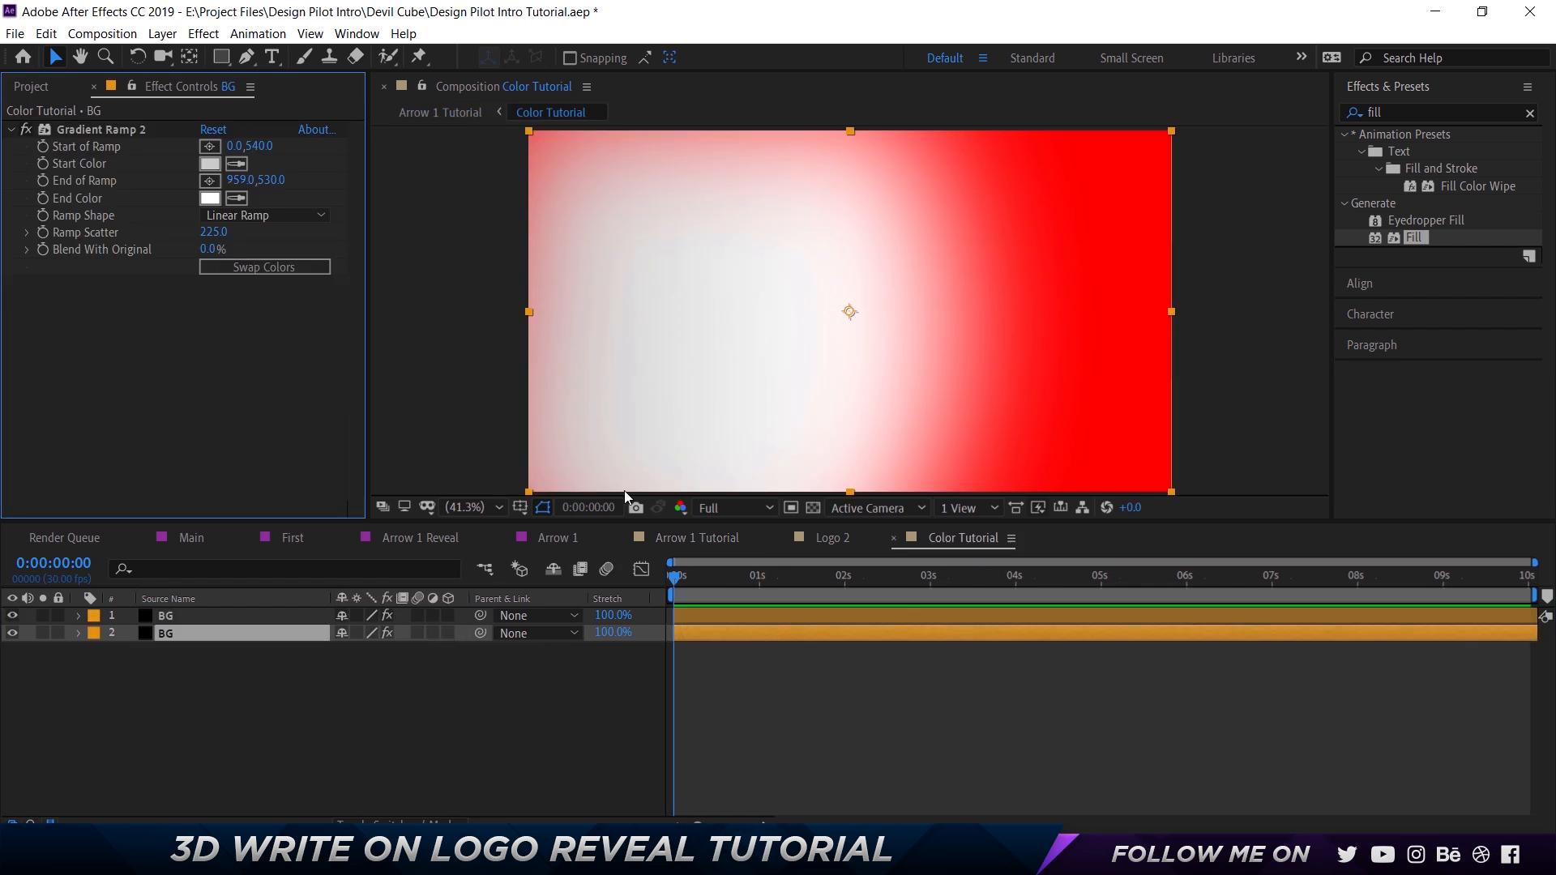
{"action": "left_click", "coordinate": [665, 539]}
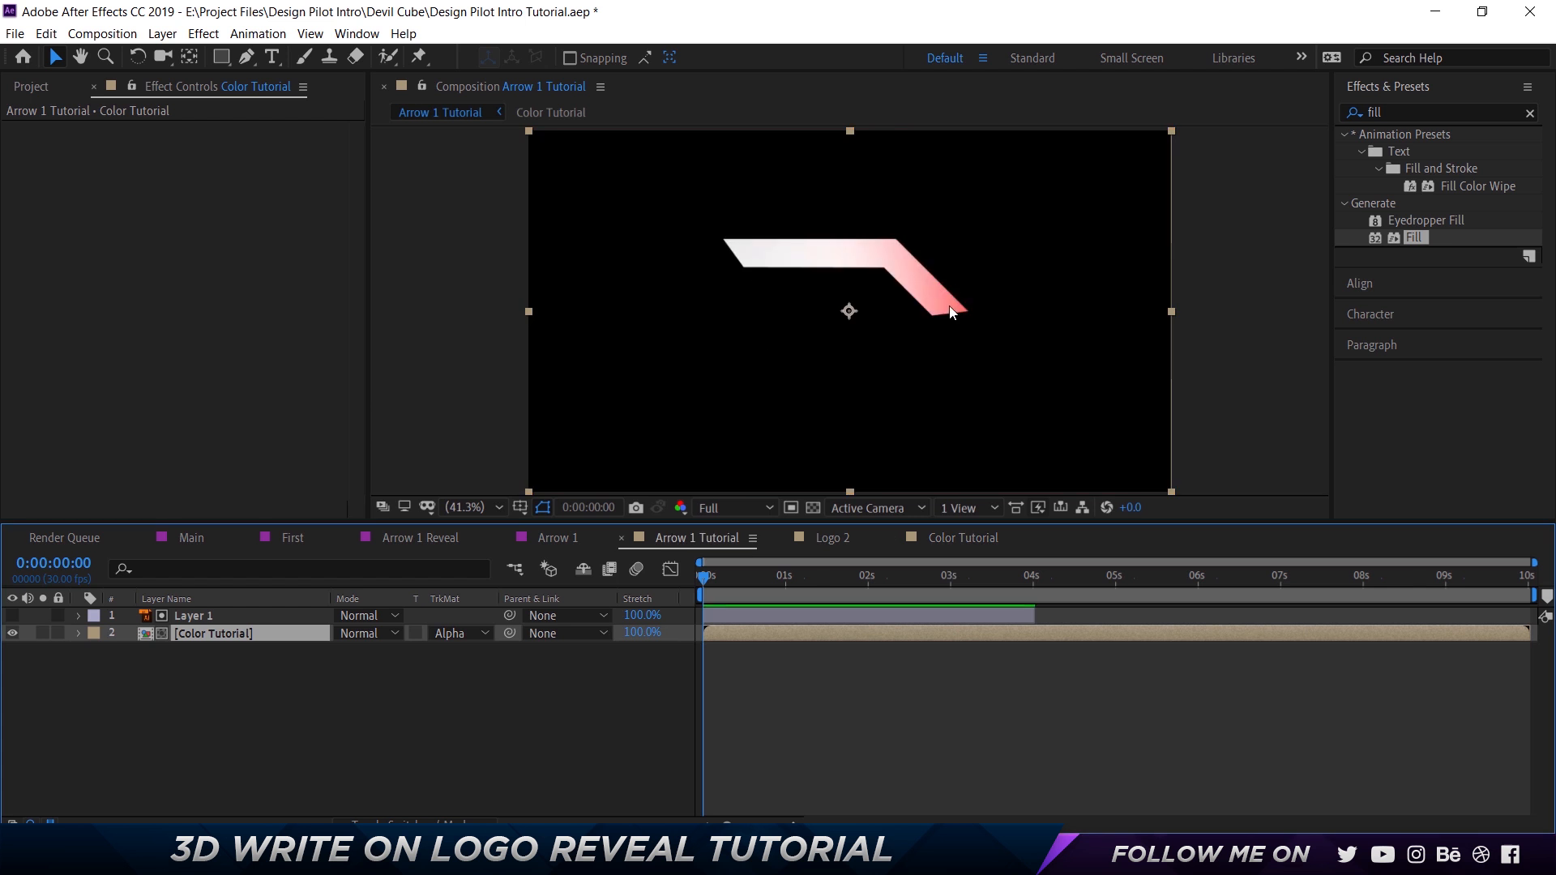
{"action": "left_click", "coordinate": [985, 544]}
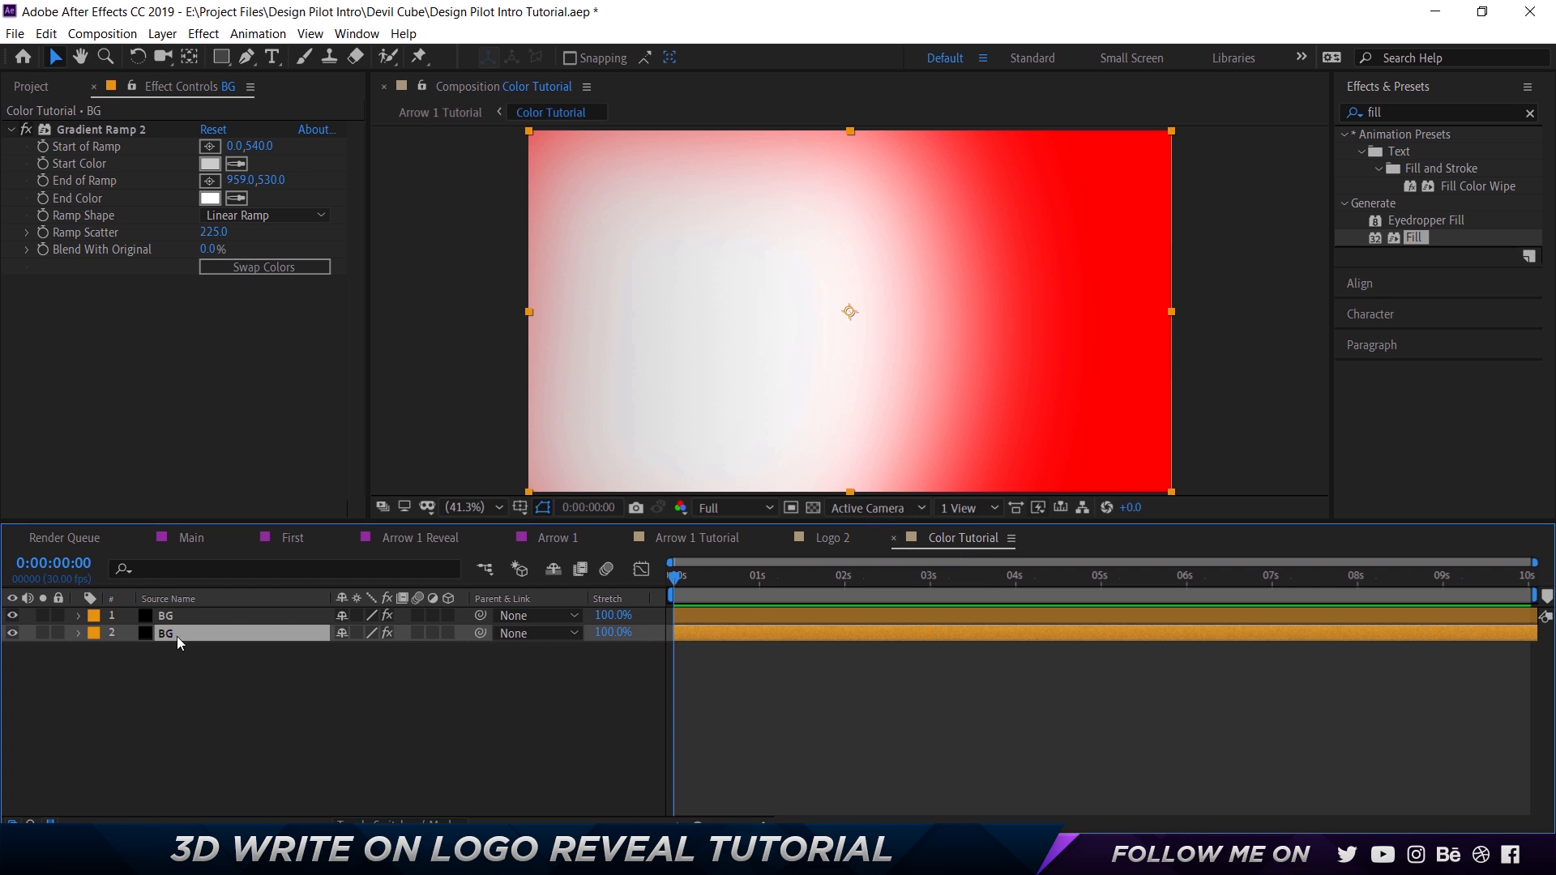
{"action": "left_click", "coordinate": [169, 616]}
{"action": "left_click", "coordinate": [65, 284]}
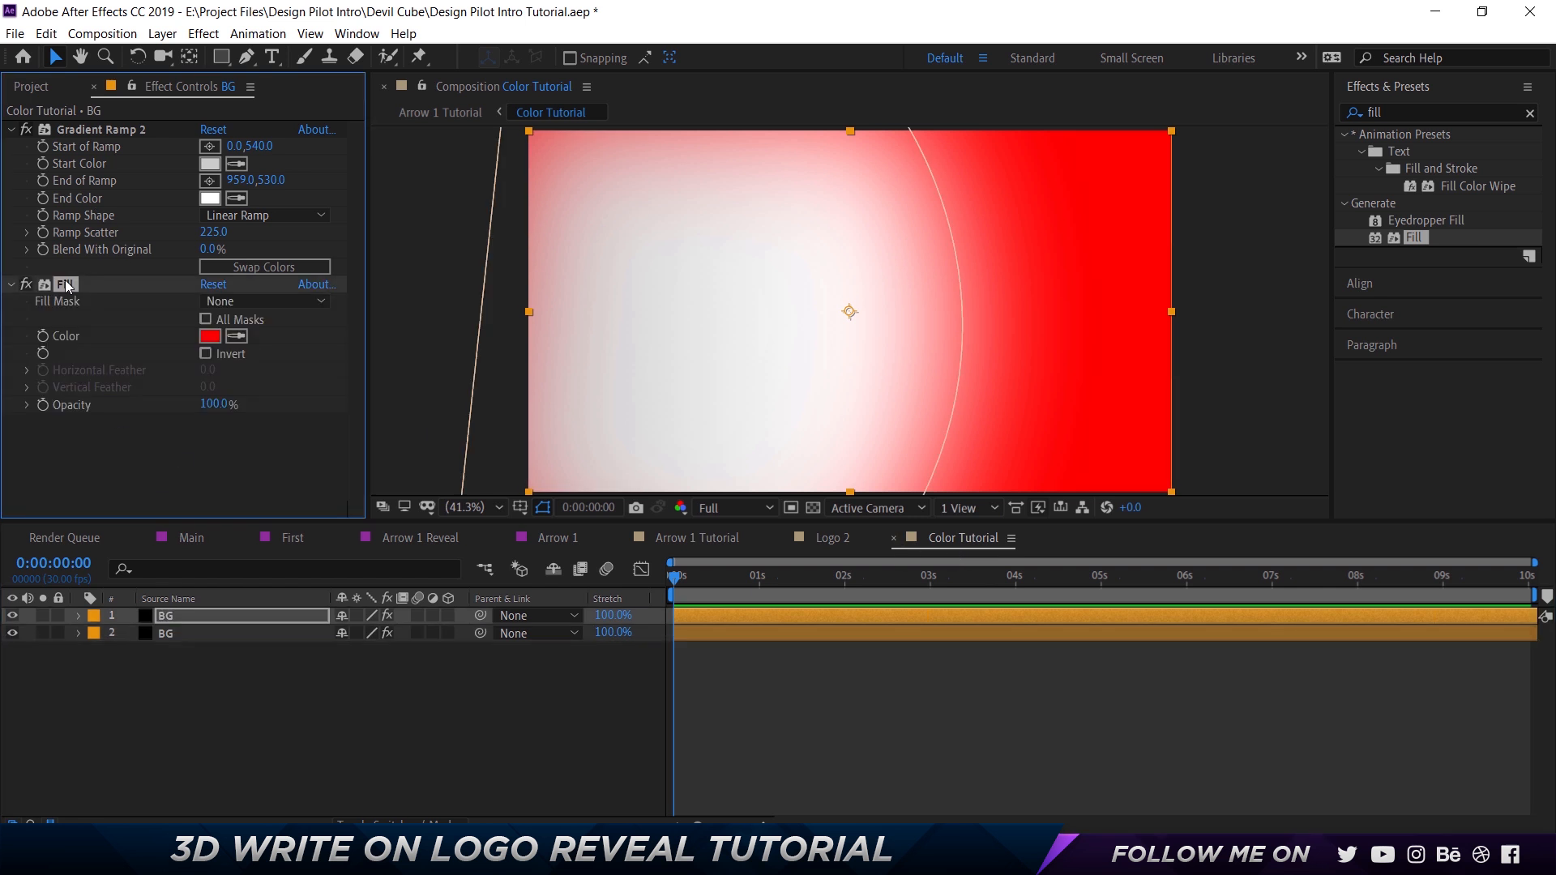
{"action": "key", "text": "Delete"}
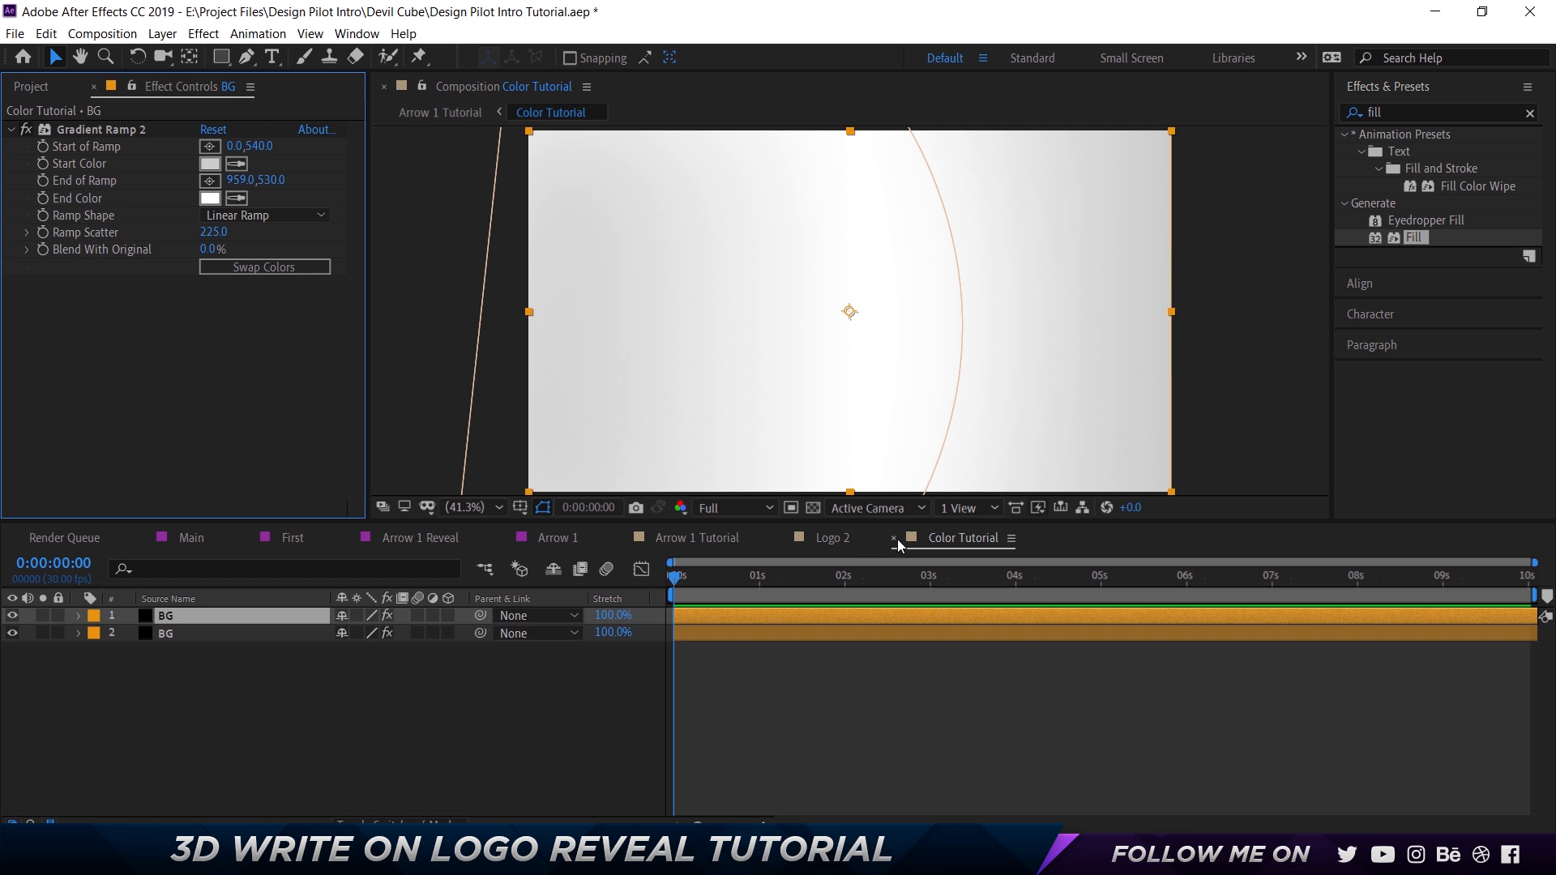
Close the Color Tutorial composition and nest Arrow 1 Tutorial in a new composition made from it.
{"action": "left_click", "coordinate": [895, 539]}
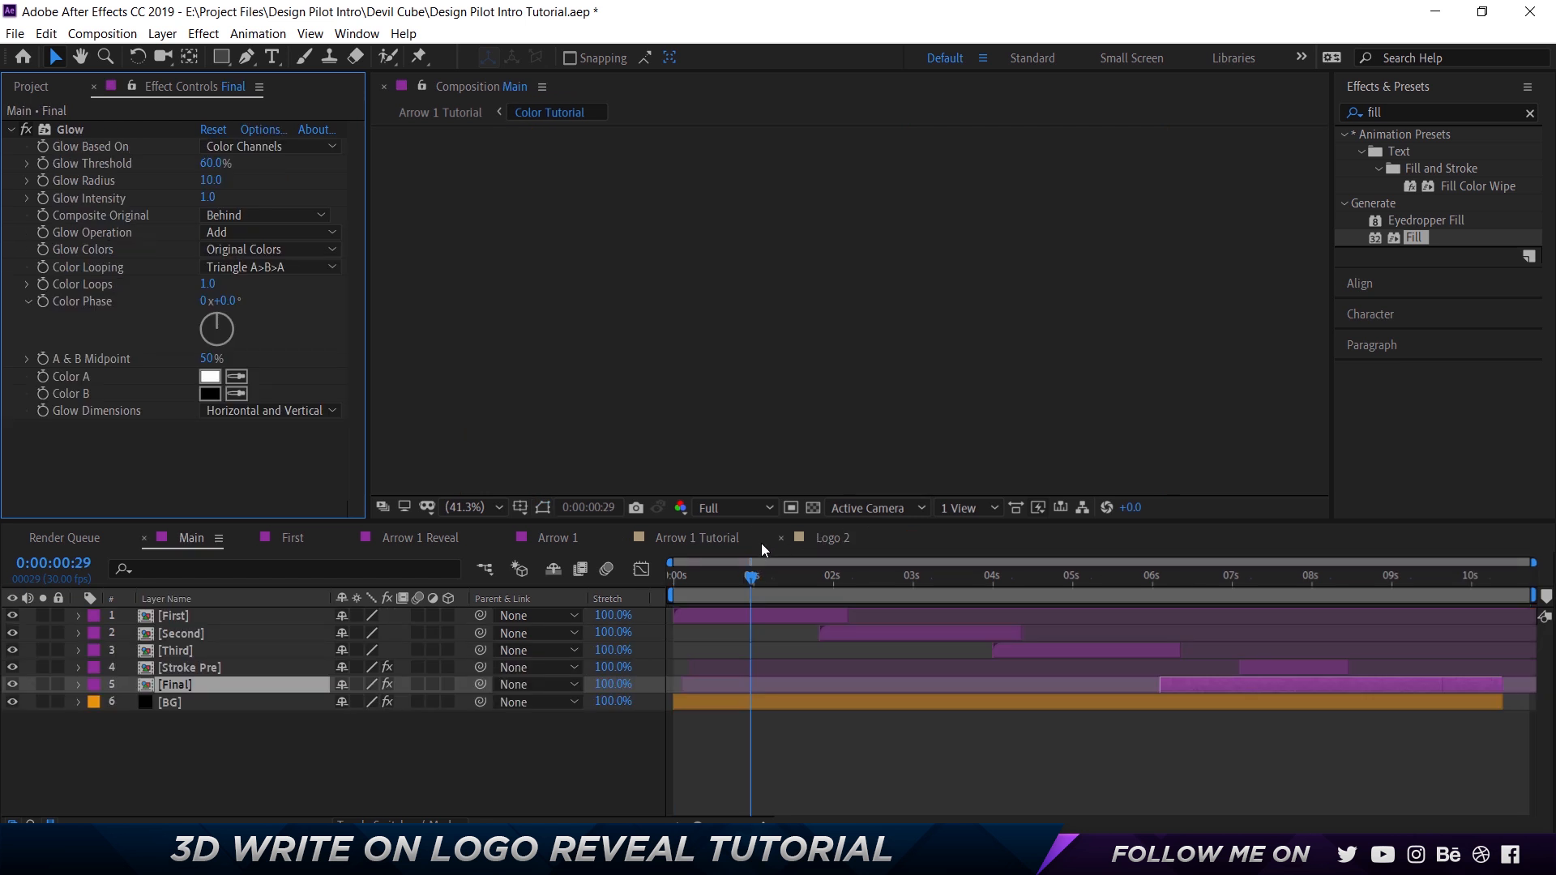
{"action": "left_click", "coordinate": [737, 540]}
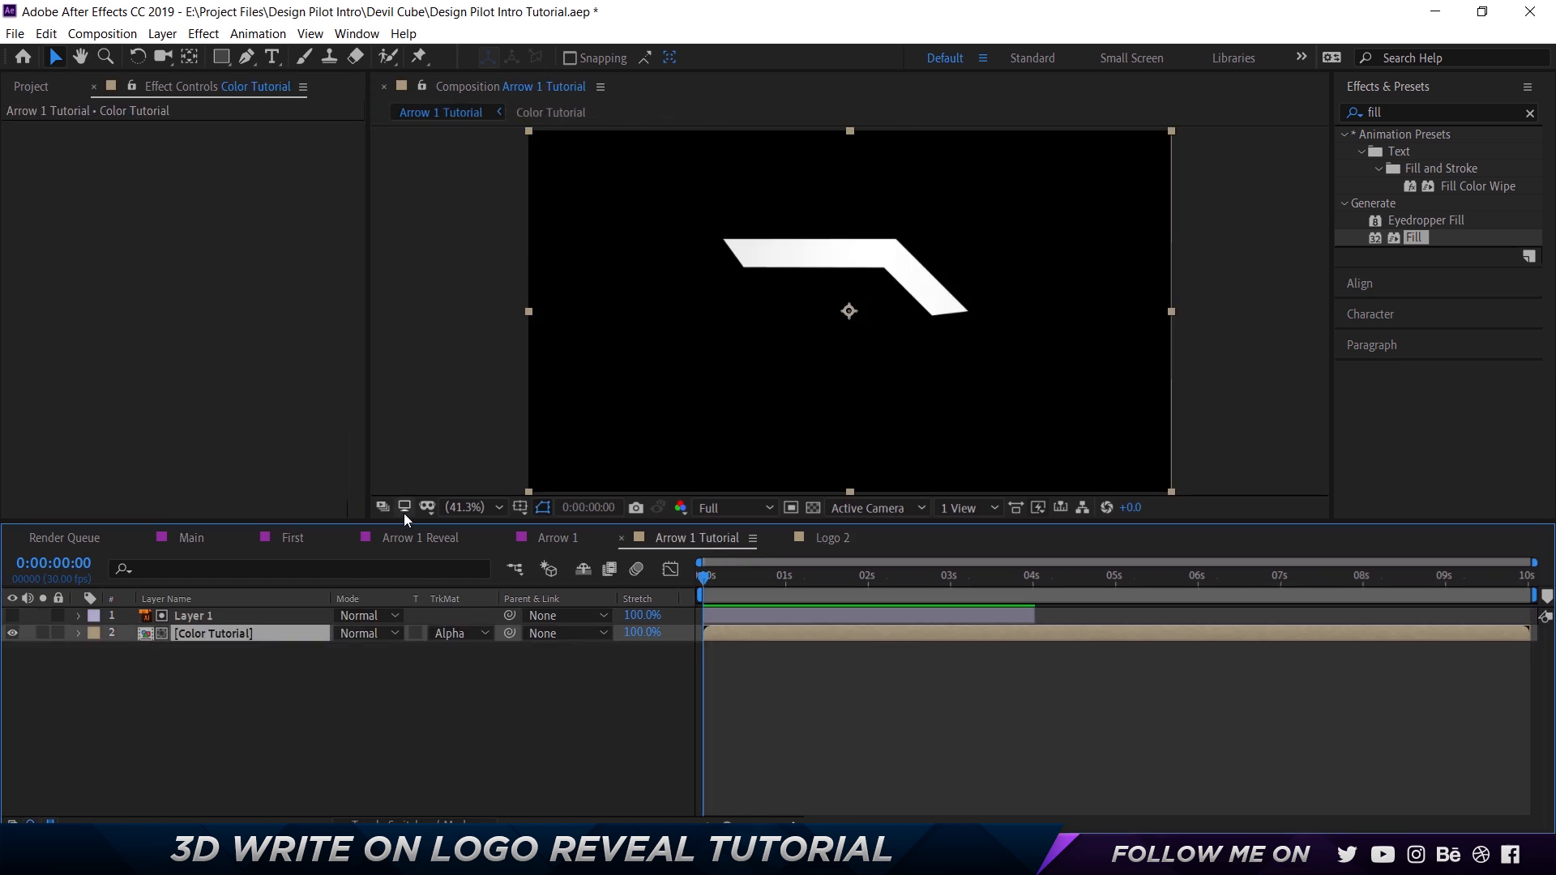
{"action": "left_click", "coordinate": [45, 87]}
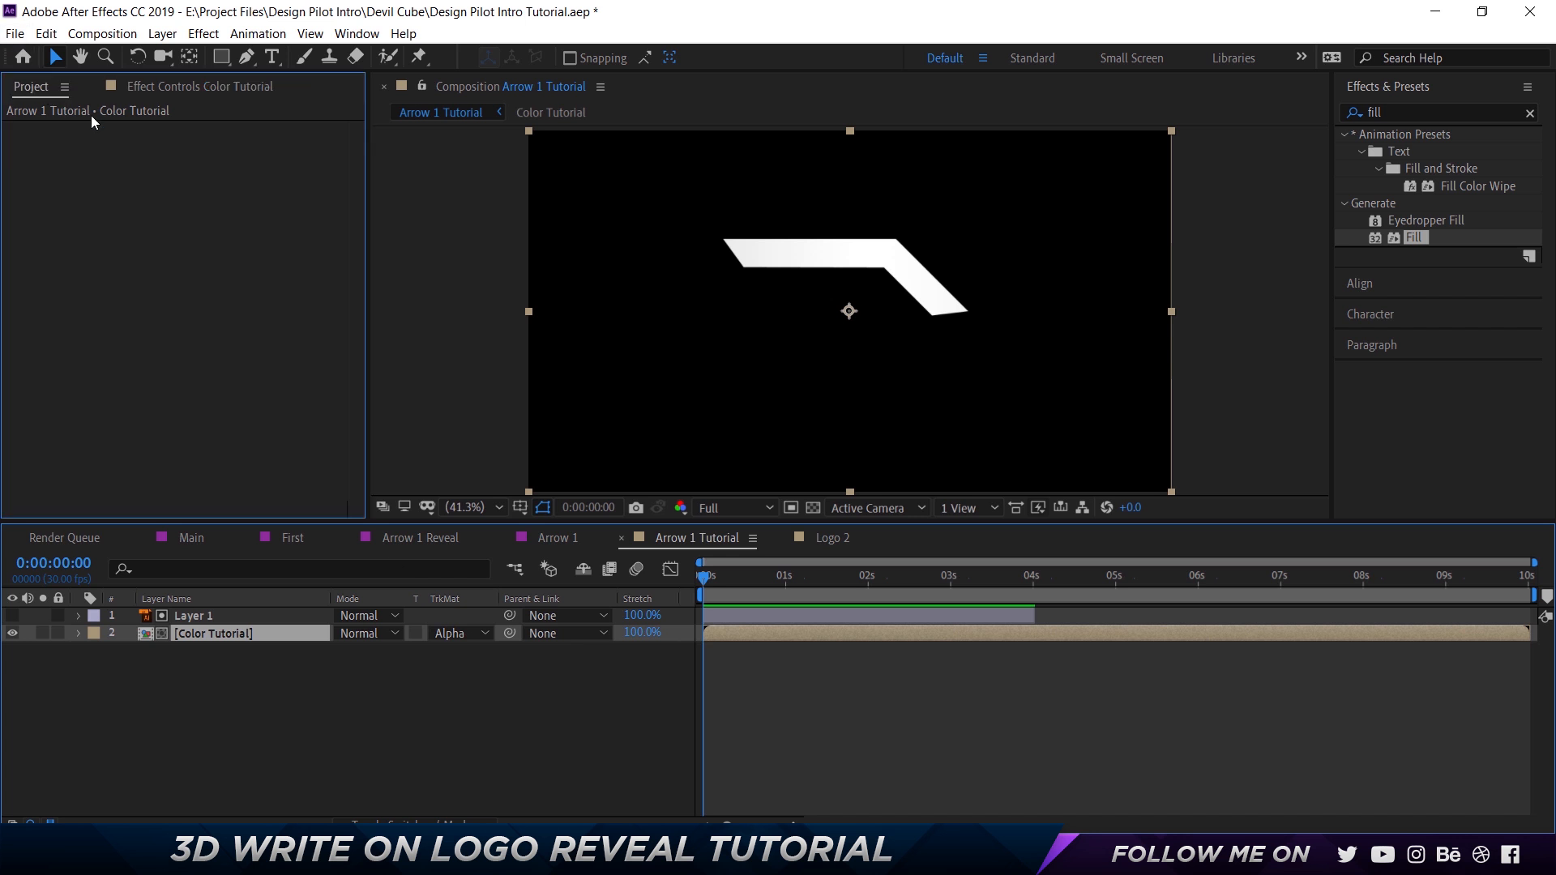
{"action": "left_click", "coordinate": [79, 366]}
{"action": "left_click_drag", "start_coordinate": [97, 374], "coordinate": [63, 510]}
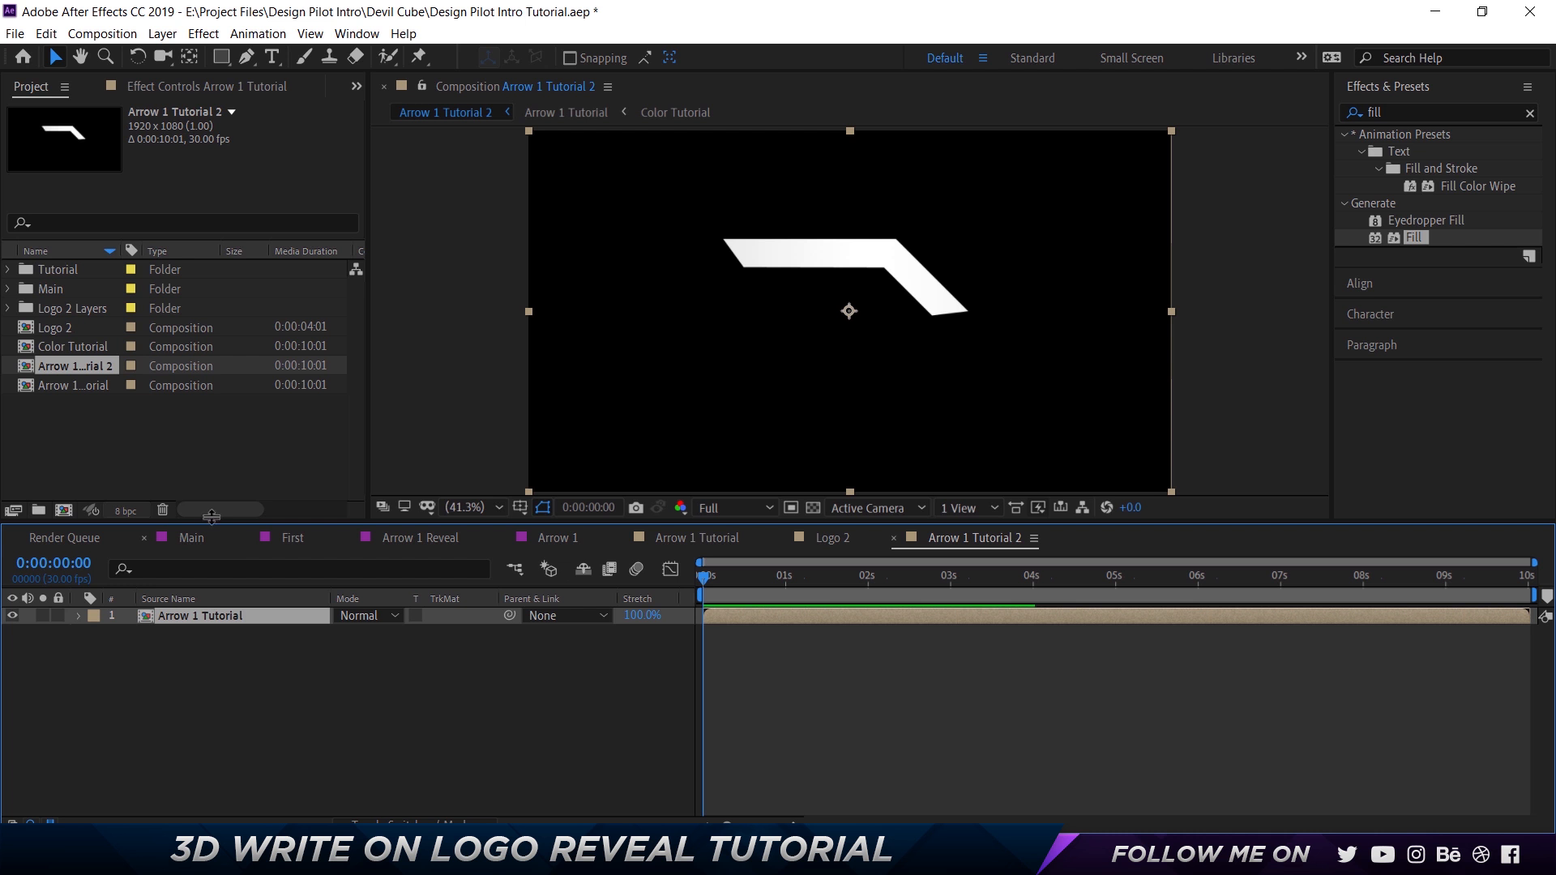
Rename the new composition containing Arrow 1 Tutorial as Arrow 1 Reveal Tutorial.
{"action": "left_click", "coordinate": [79, 373]}
{"action": "key", "text": "Return"}
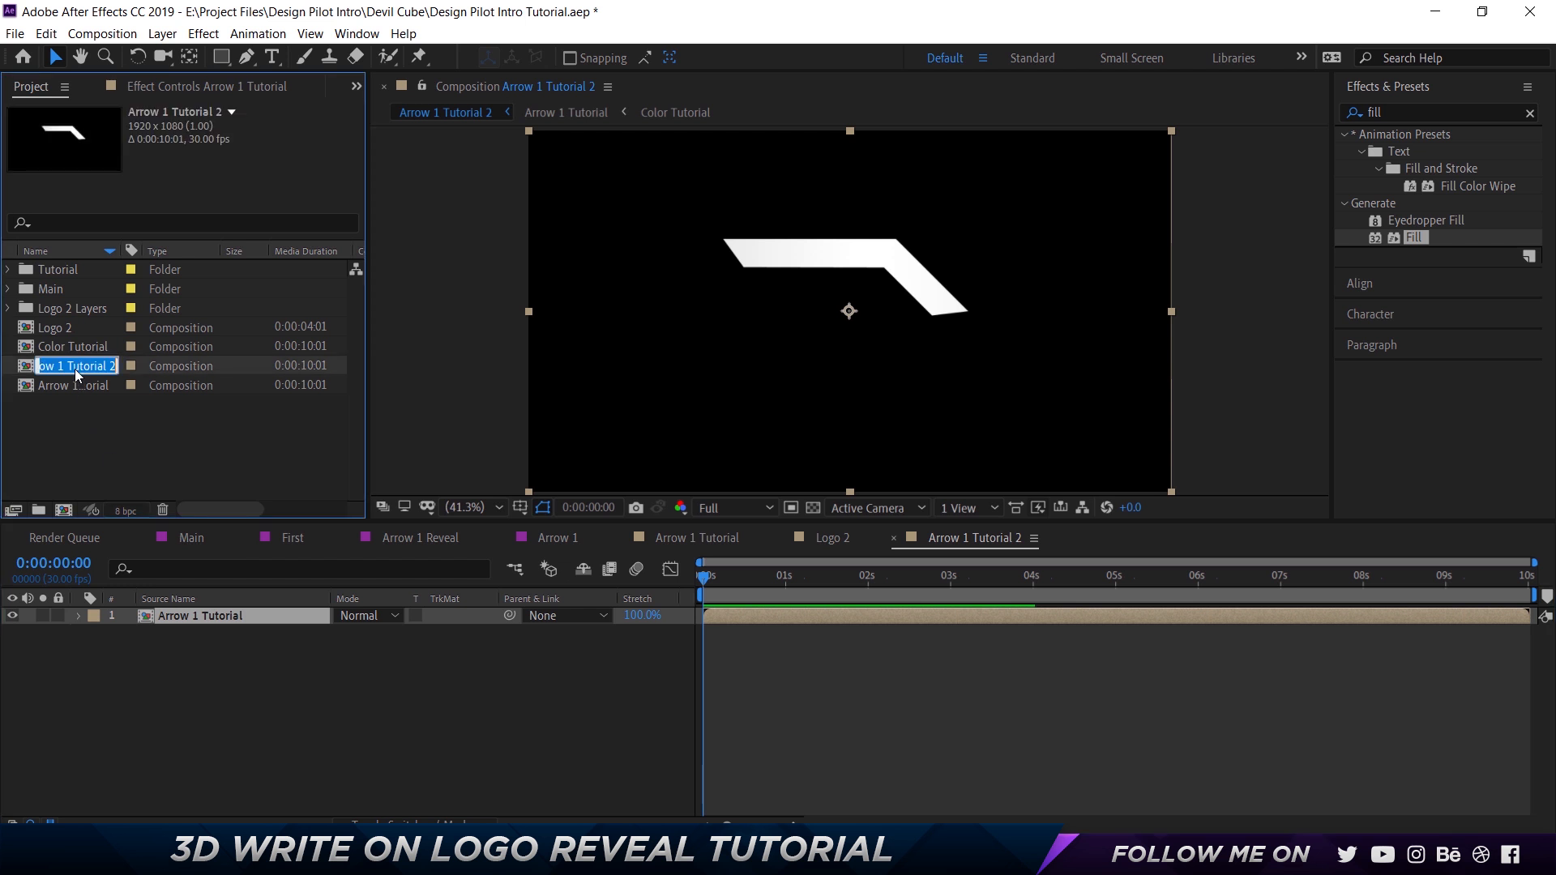
{"action": "key", "text": "Right"}
{"action": "key", "text": "BackSpace"}
{"action": "key", "text": "BackSpace"}
{"action": "type", "text": "Rev"}
{"action": "key", "text": "BackSpace"}
{"action": "key", "text": "BackSpace"}
{"action": "type", "text": "evea"}
{"action": "type", "text": "l"}
{"action": "key", "text": "Return"}
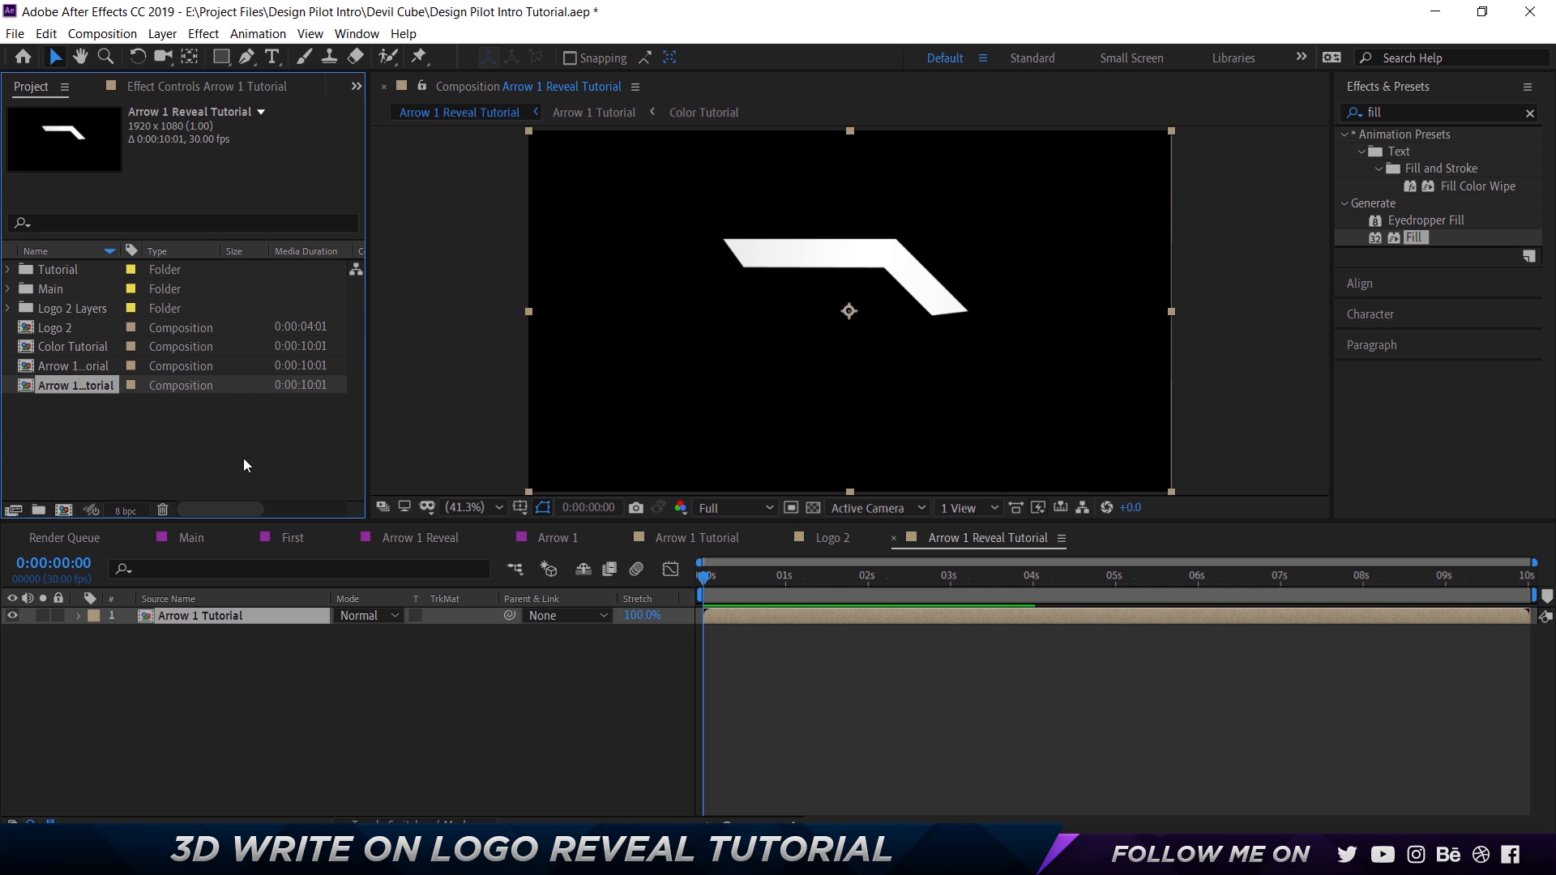
Frame the arrow at 100% magnification in Arrow 1 Reveal Tutorial and deselect the Arrow 1 Tutorial layer.
{"action": "scroll", "coordinate": [853, 233], "scroll_direction": "up", "scroll_amount": 3}
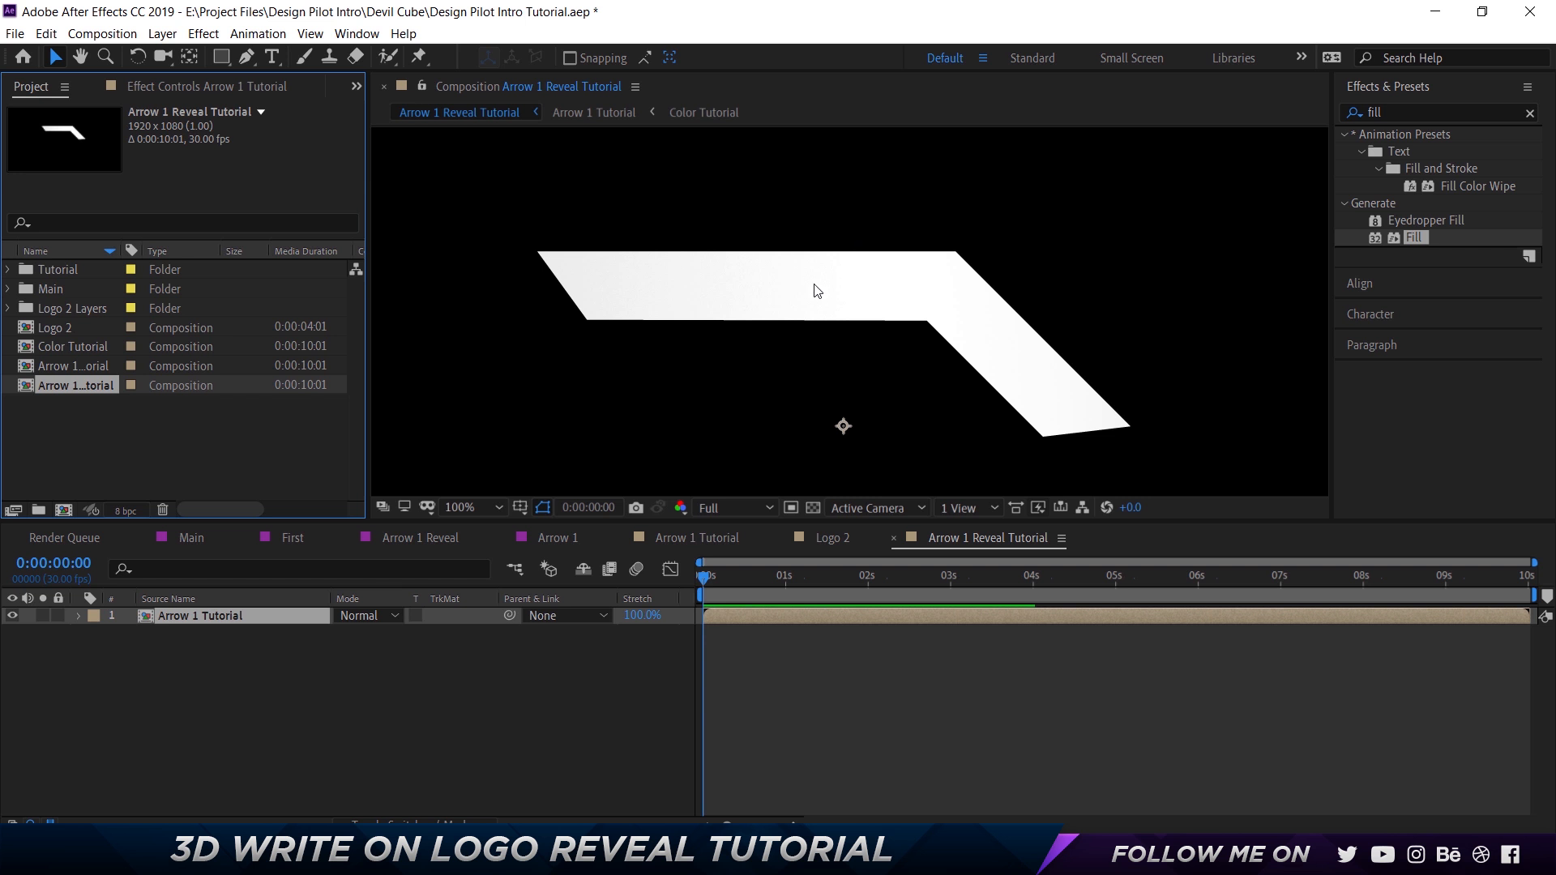
{"action": "key", "text": "space"}
{"action": "left_click_drag", "start_coordinate": [882, 316], "coordinate": [878, 303]}
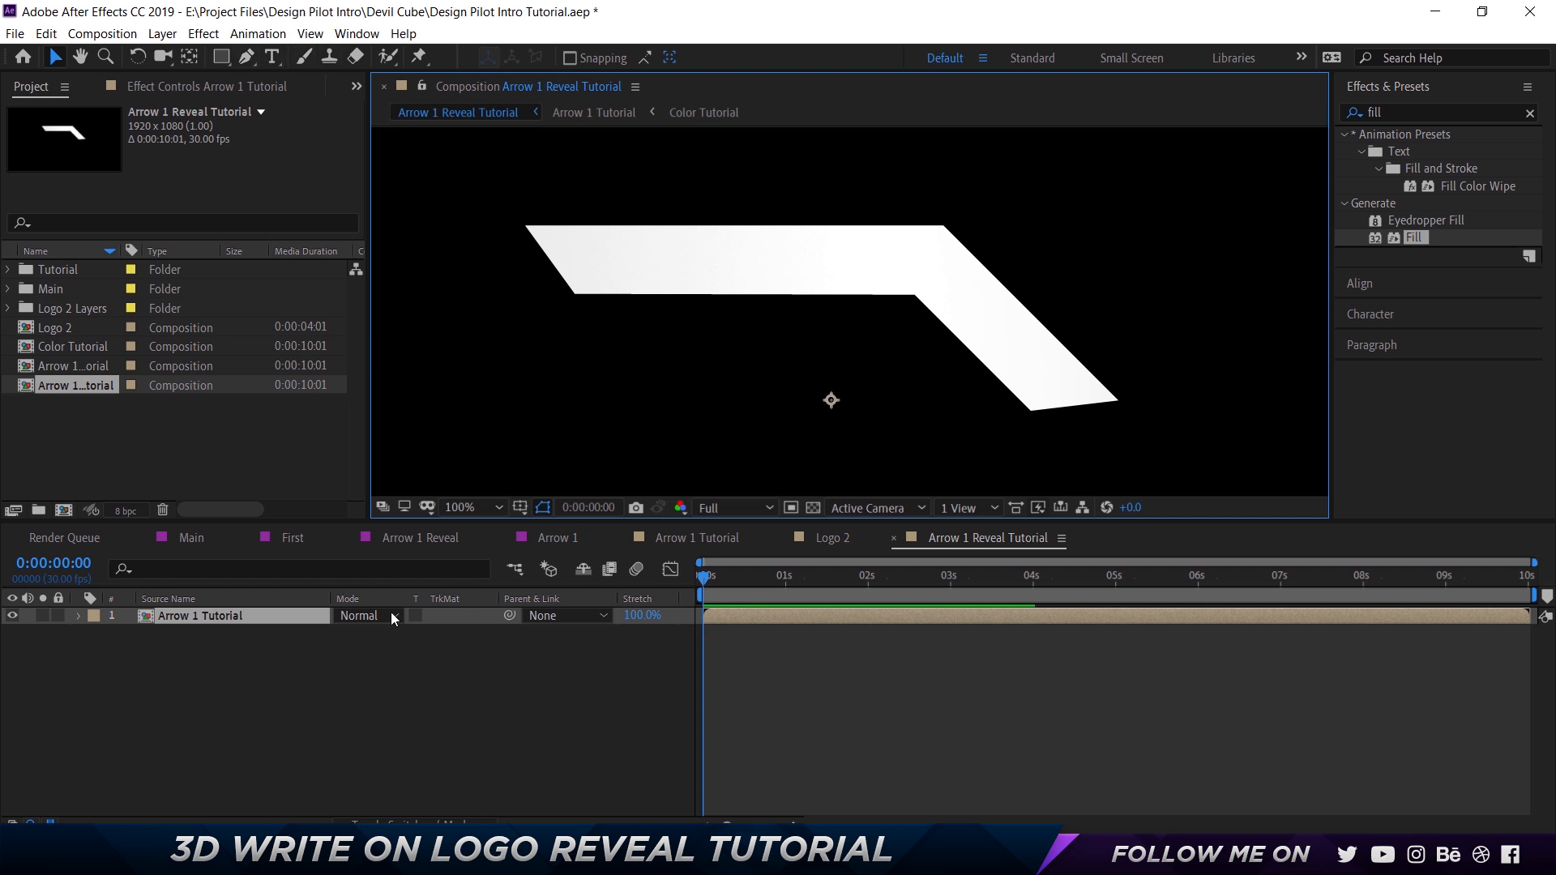
{"action": "left_click", "coordinate": [328, 695]}
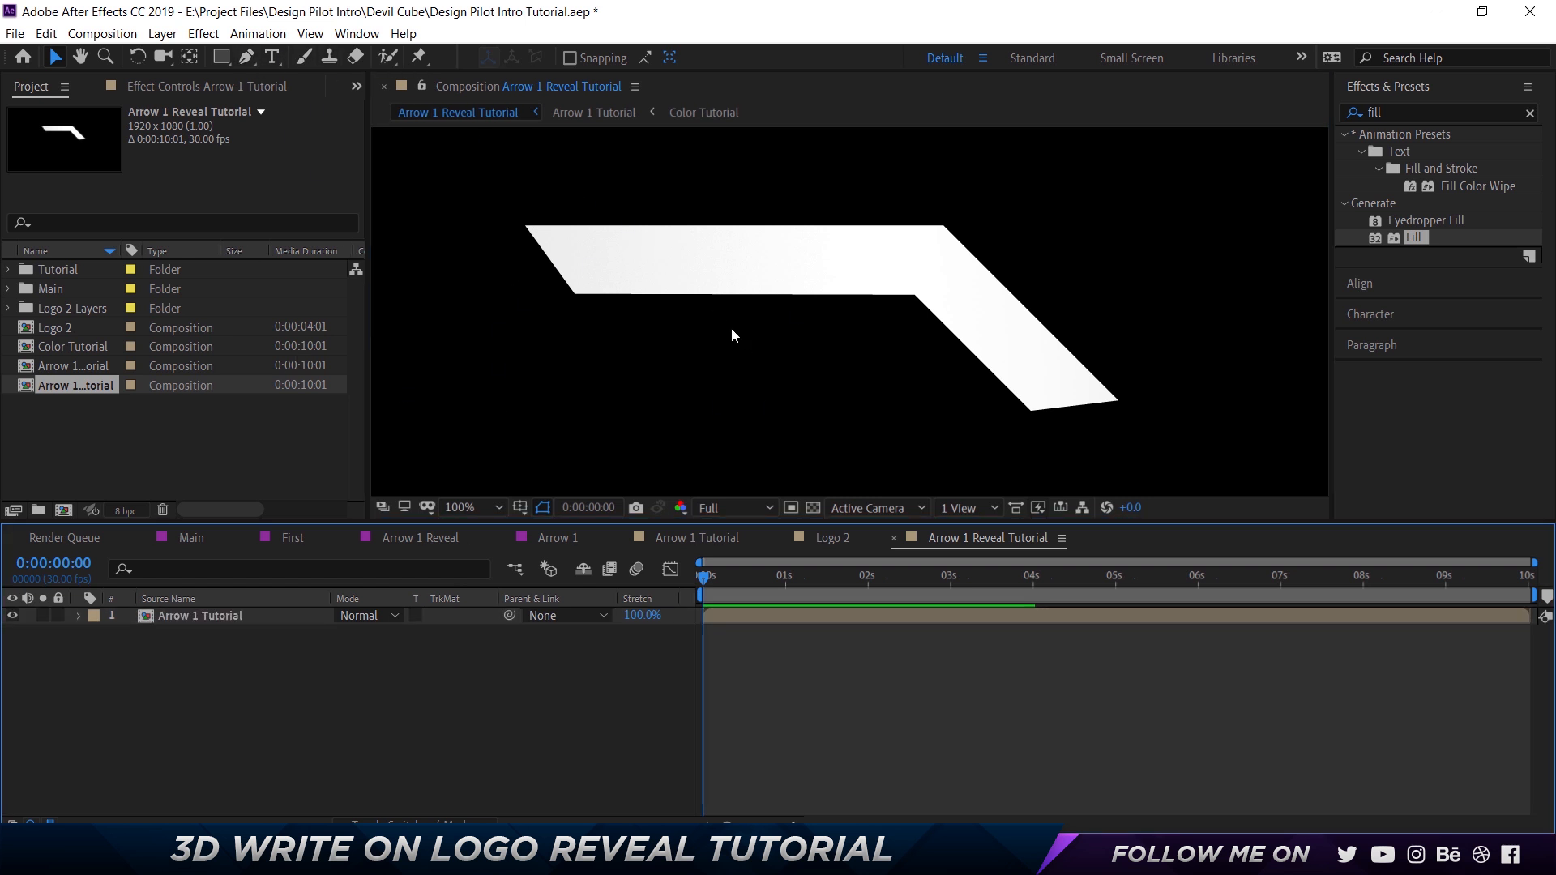
Draw an open three-point Pen path along the arrow's centerline, from outside its left end to beyond its lower end, nudging the bend point vertically.
{"action": "left_click", "coordinate": [247, 60]}
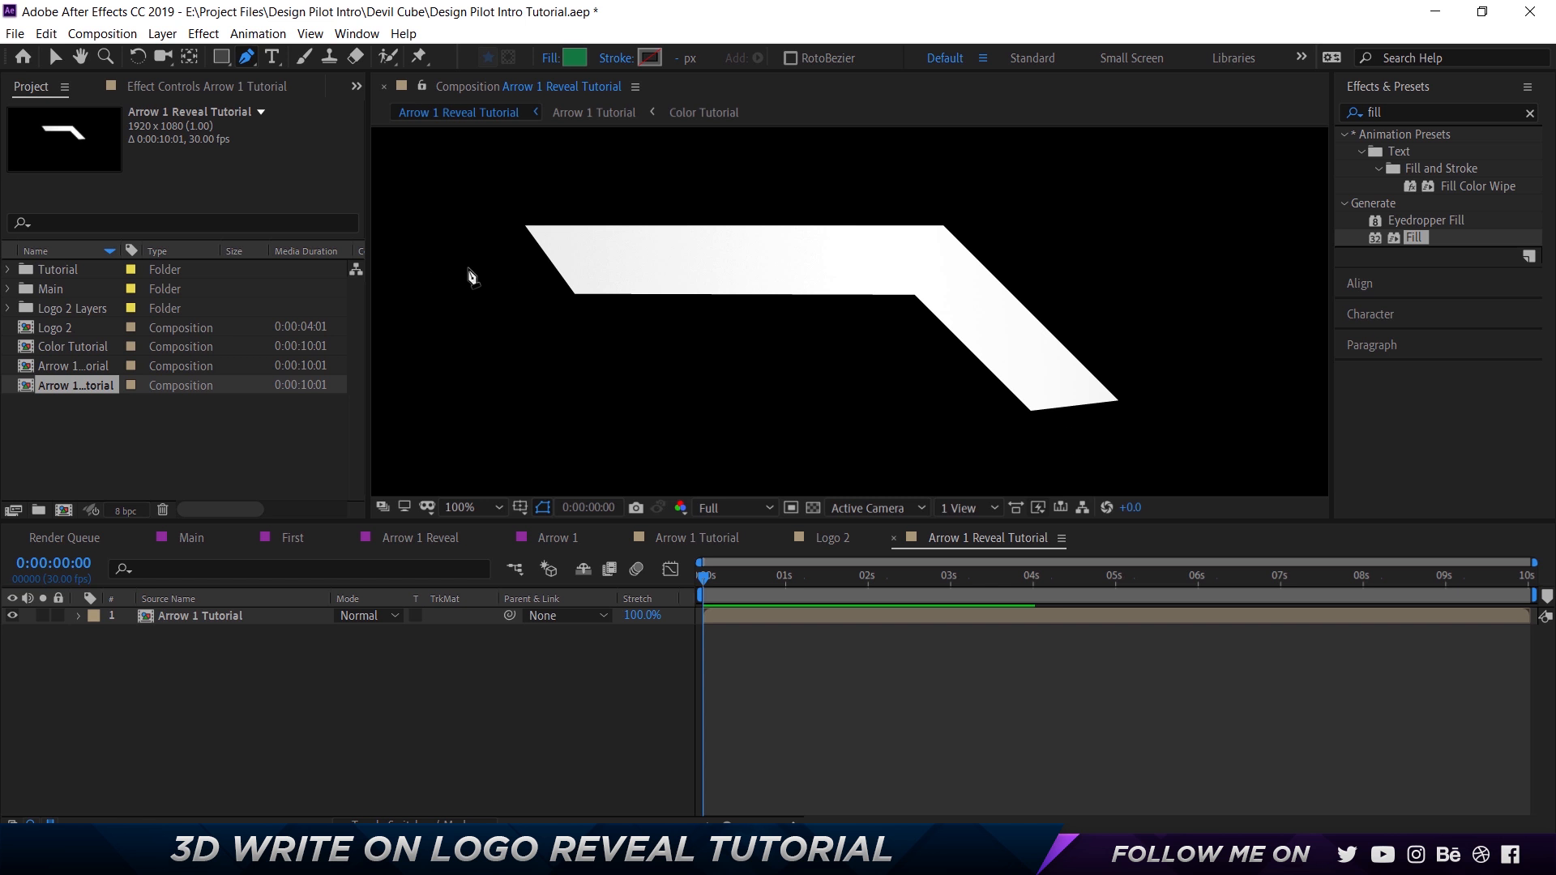
{"action": "left_click", "coordinate": [470, 265]}
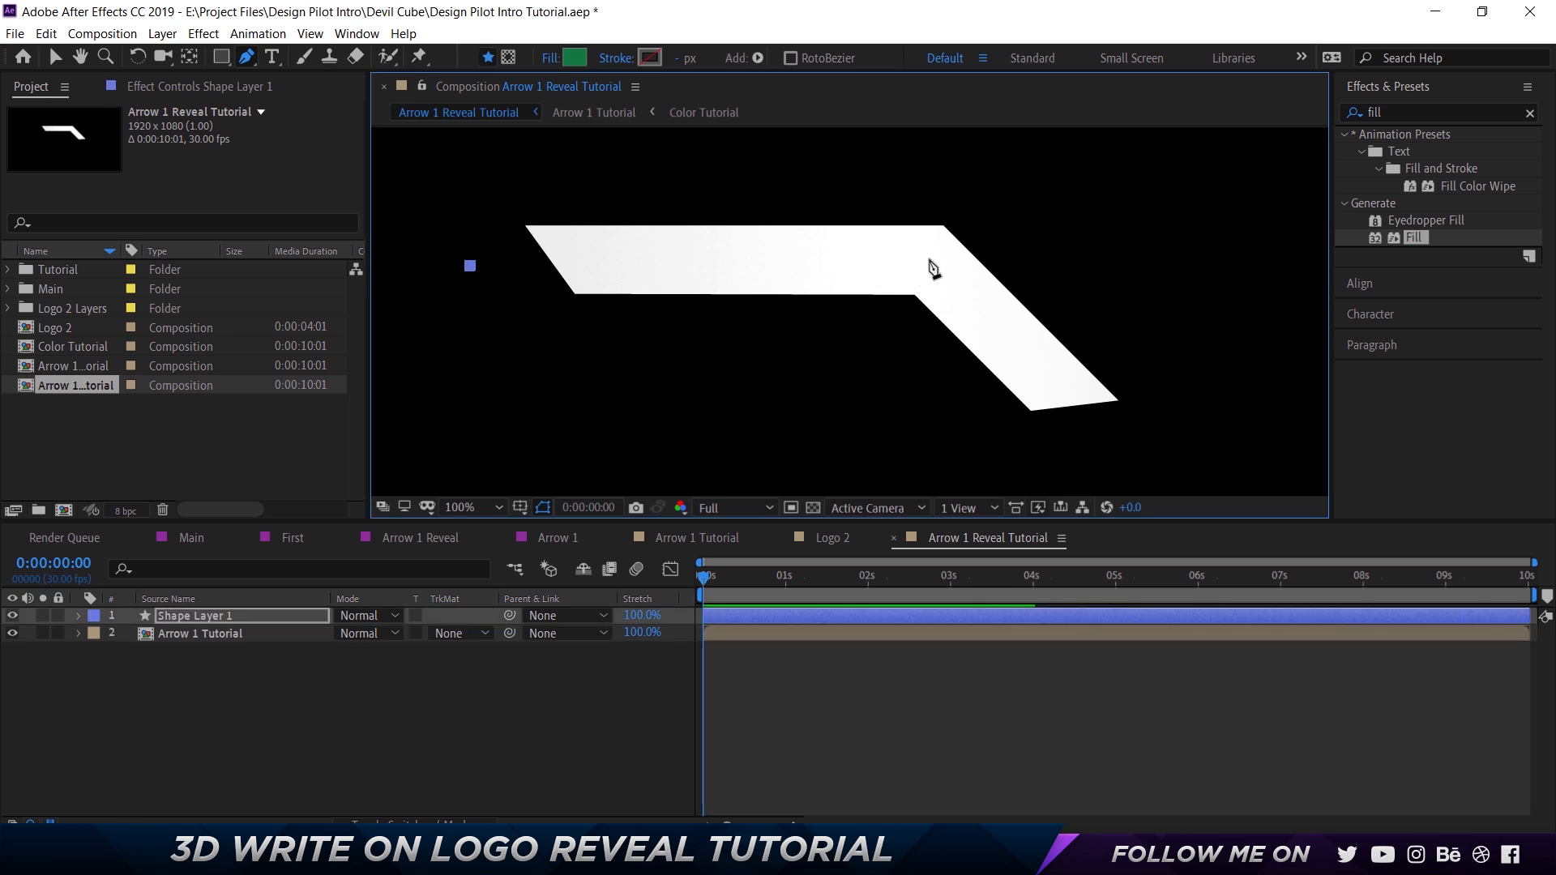
{"action": "left_click", "coordinate": [928, 258]}
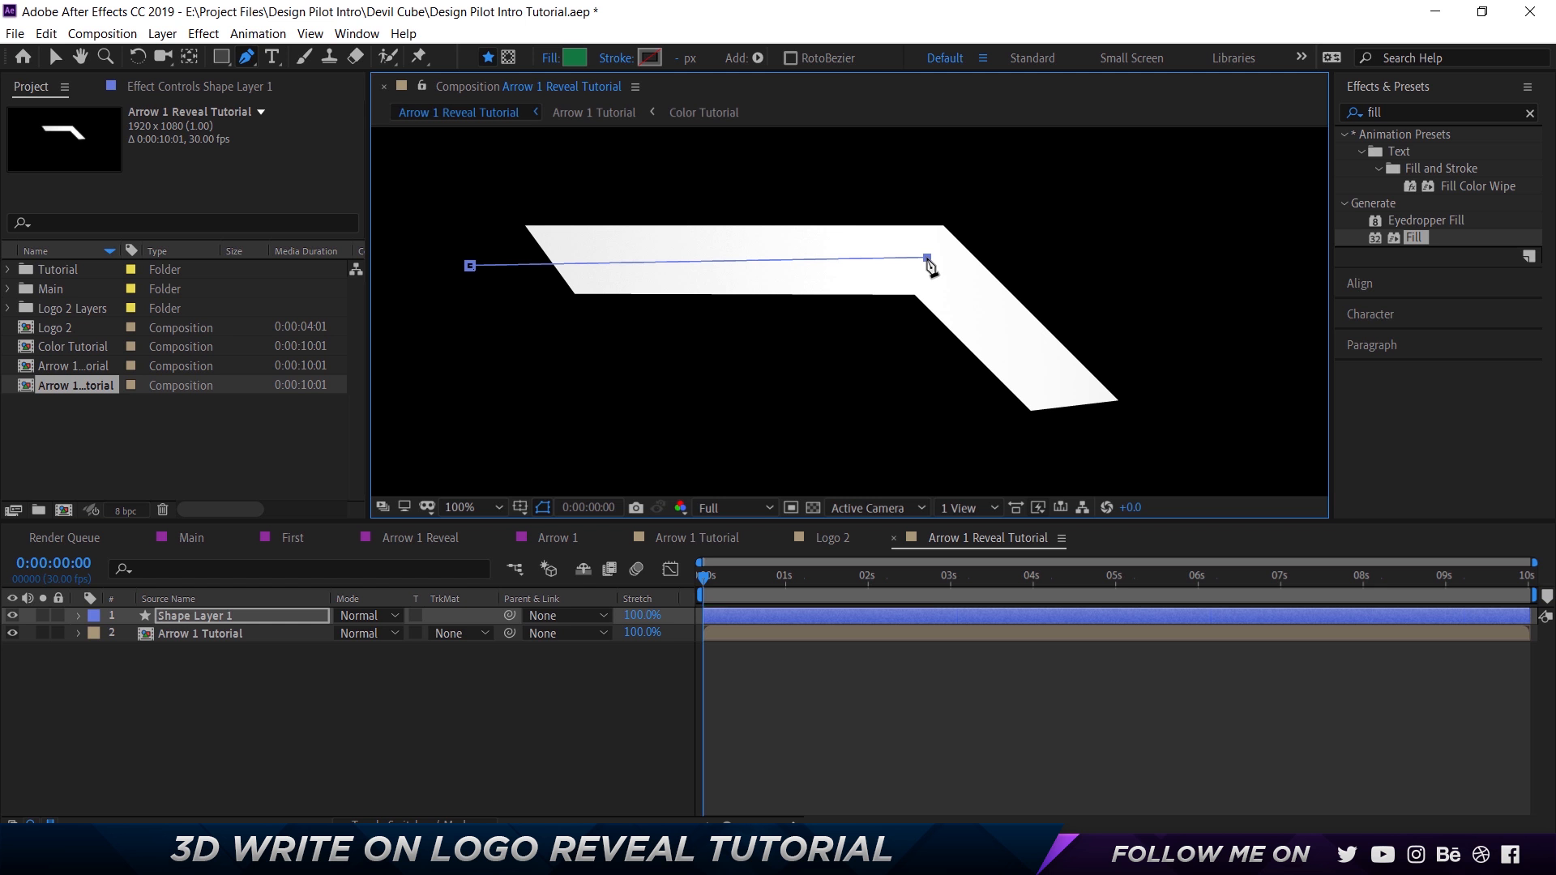
{"action": "key", "text": "shift+Down"}
{"action": "key", "text": "Up"}
{"action": "key", "text": "Up"}
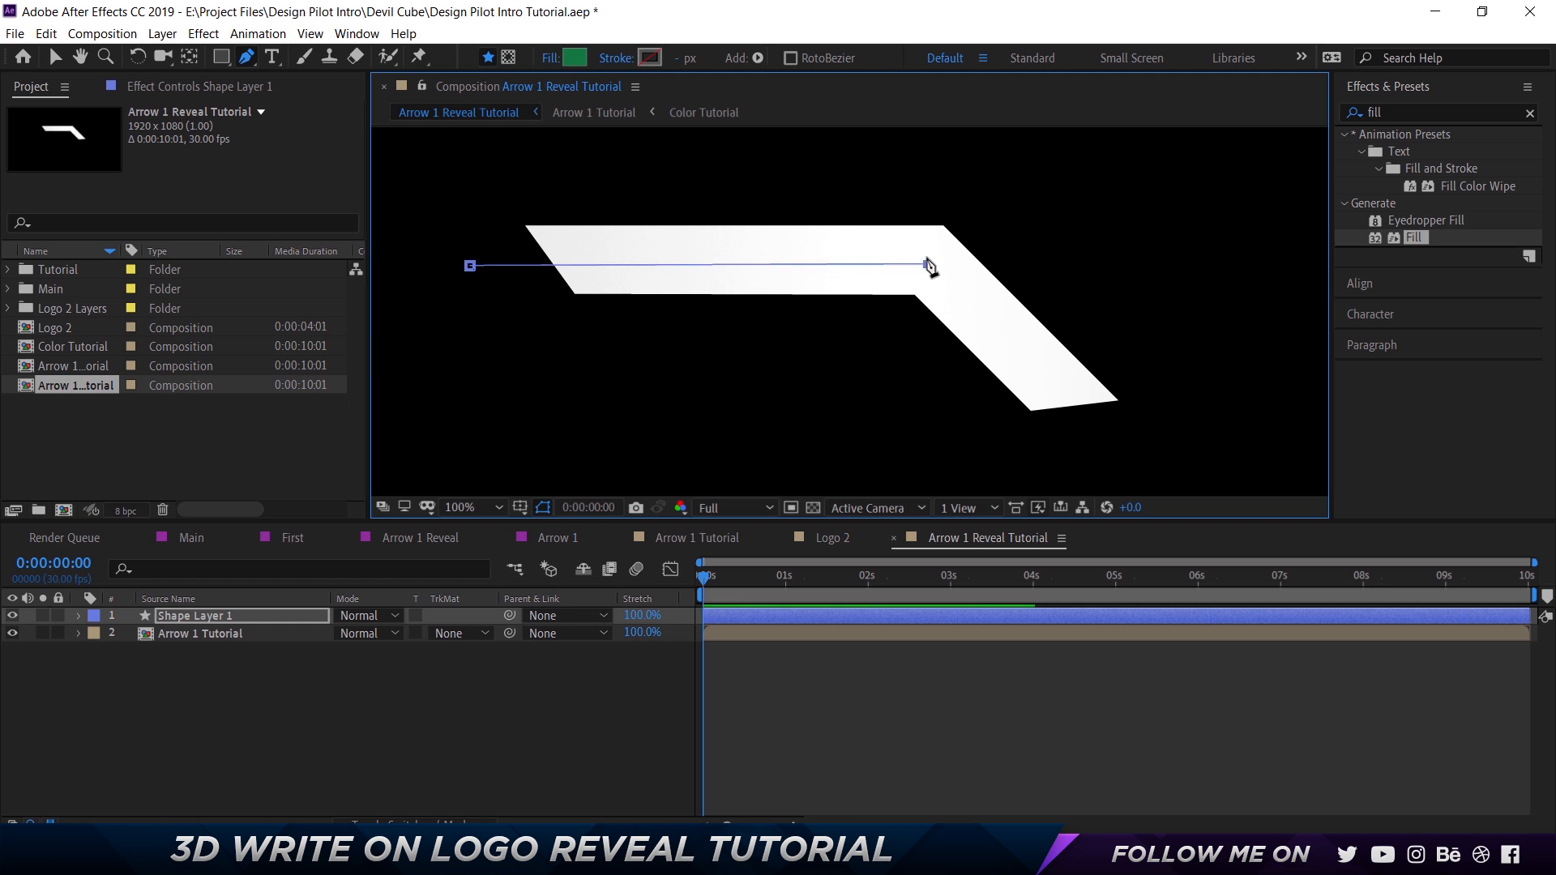
{"action": "key", "text": "Up"}
{"action": "key", "text": "Up"}
{"action": "key", "text": "Up"}
{"action": "key", "text": "Up"}
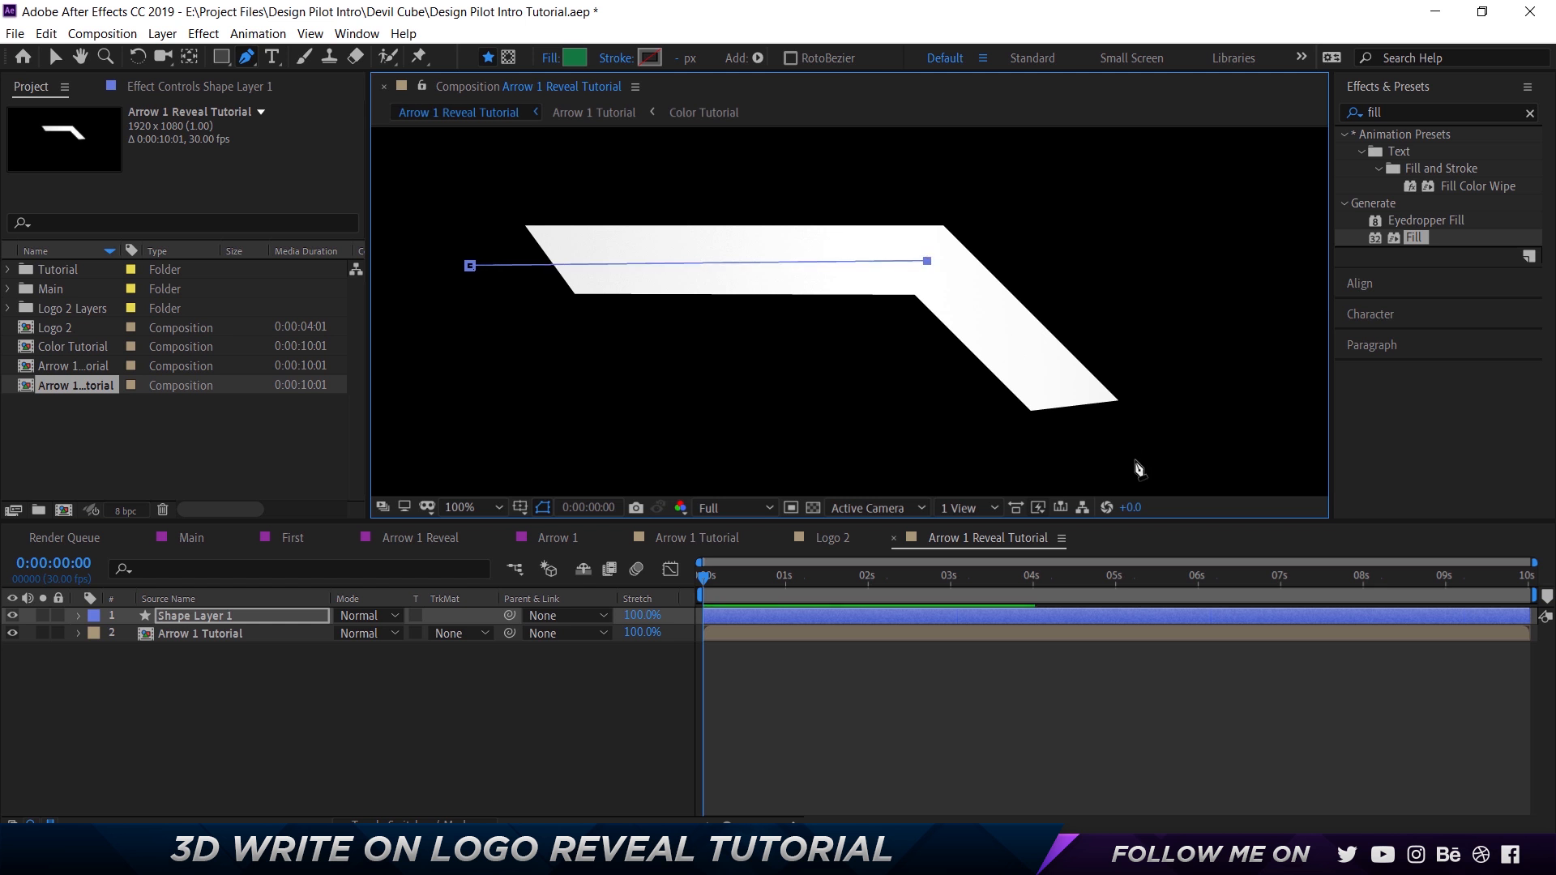
{"action": "left_click", "coordinate": [1101, 443]}
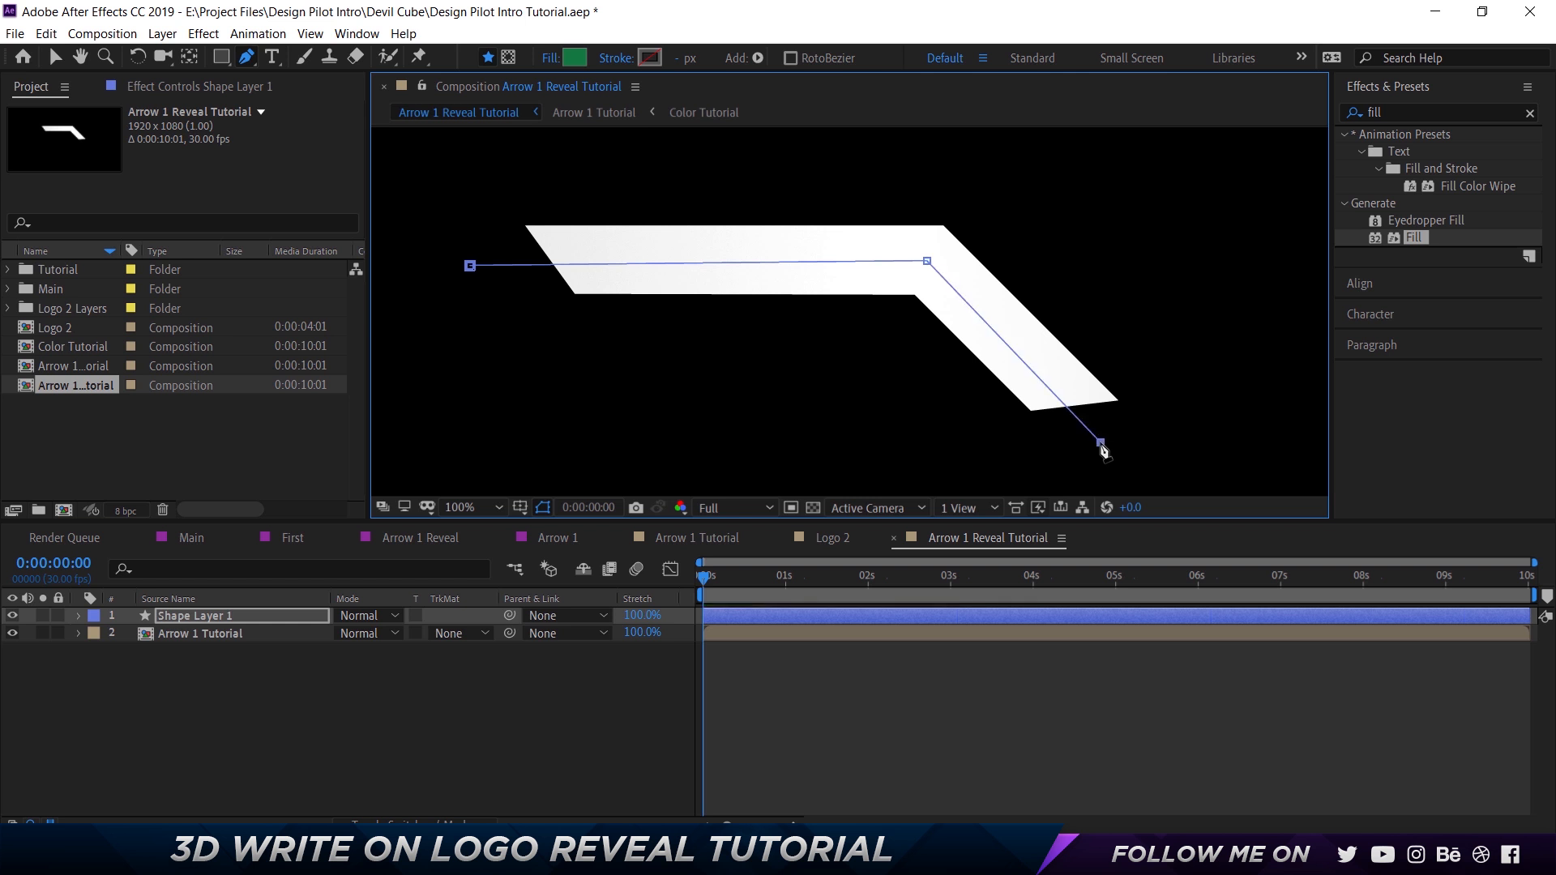
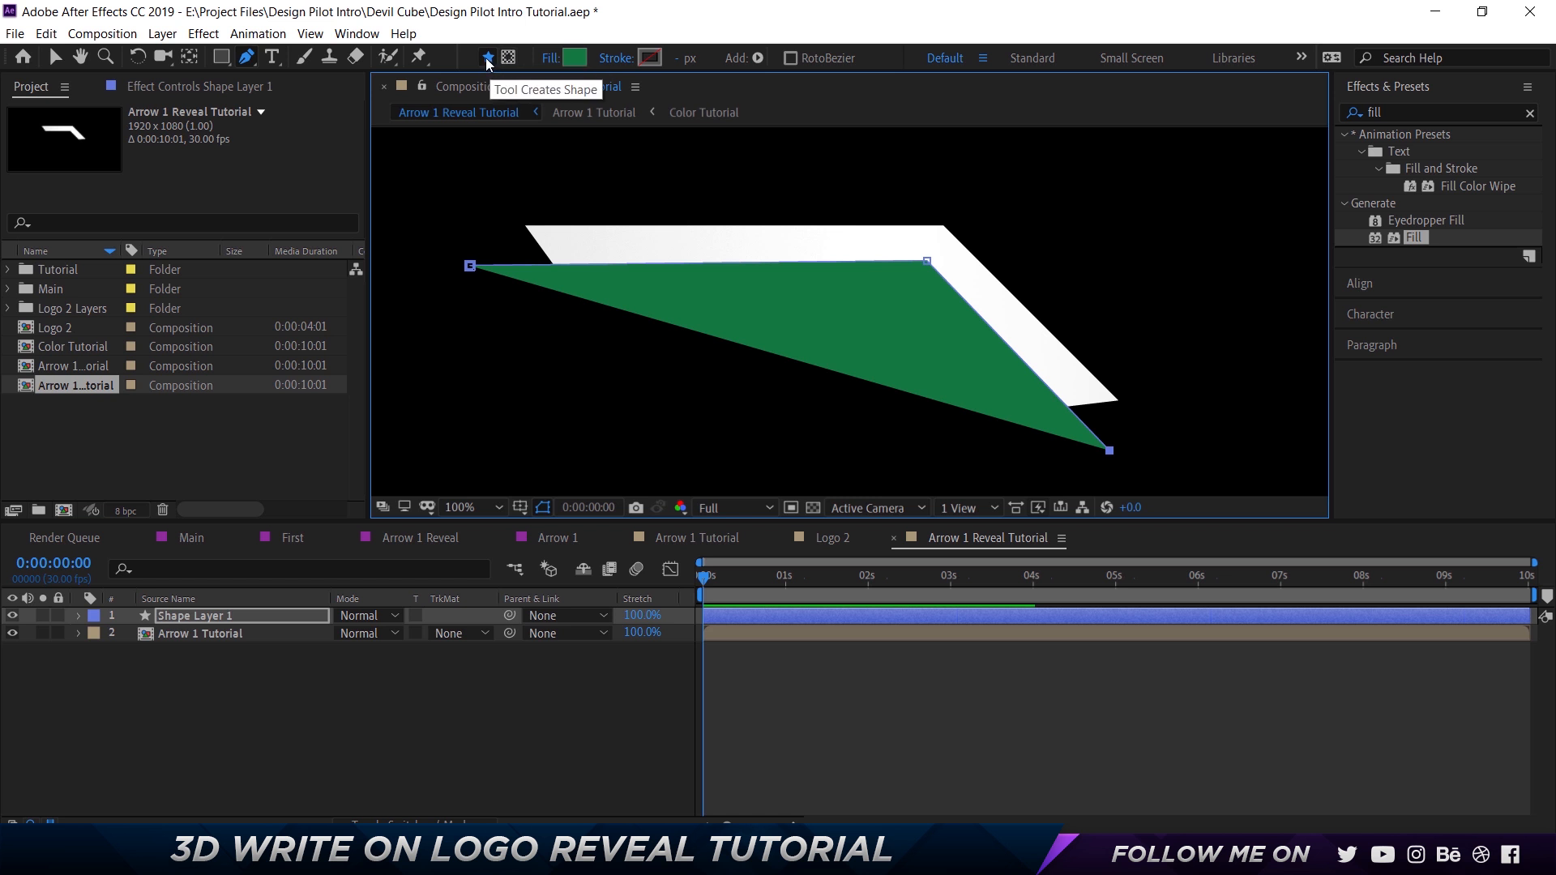
Remove the fill from the arrow path's shape layer and give it a white FFFFFF stroke.
{"action": "left_click", "coordinate": [574, 57]}
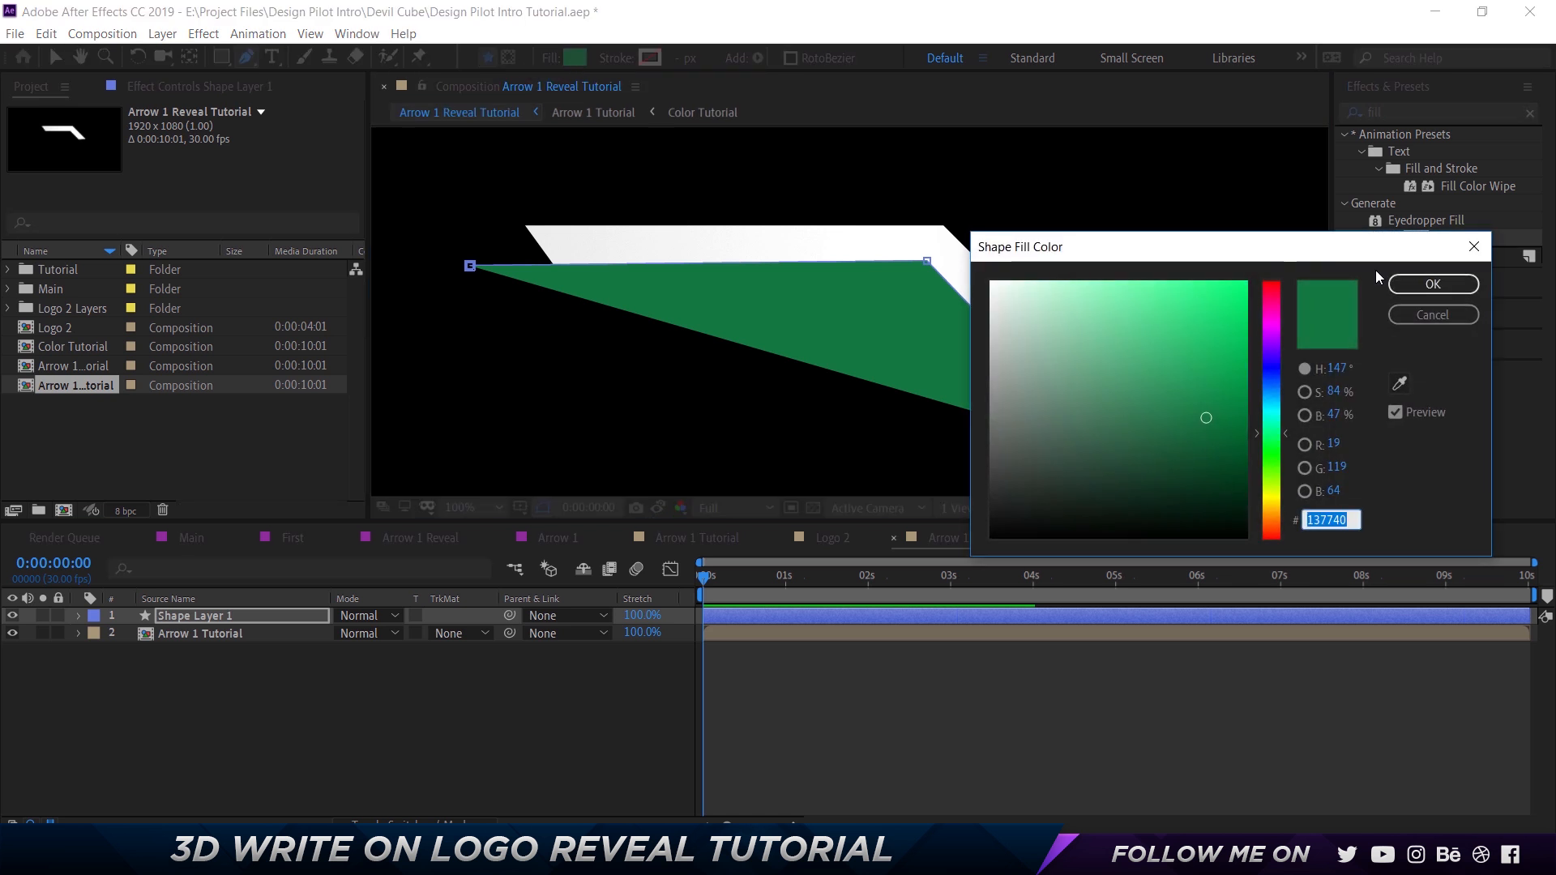
{"action": "left_click", "coordinate": [1420, 326]}
{"action": "left_click", "coordinate": [551, 58]}
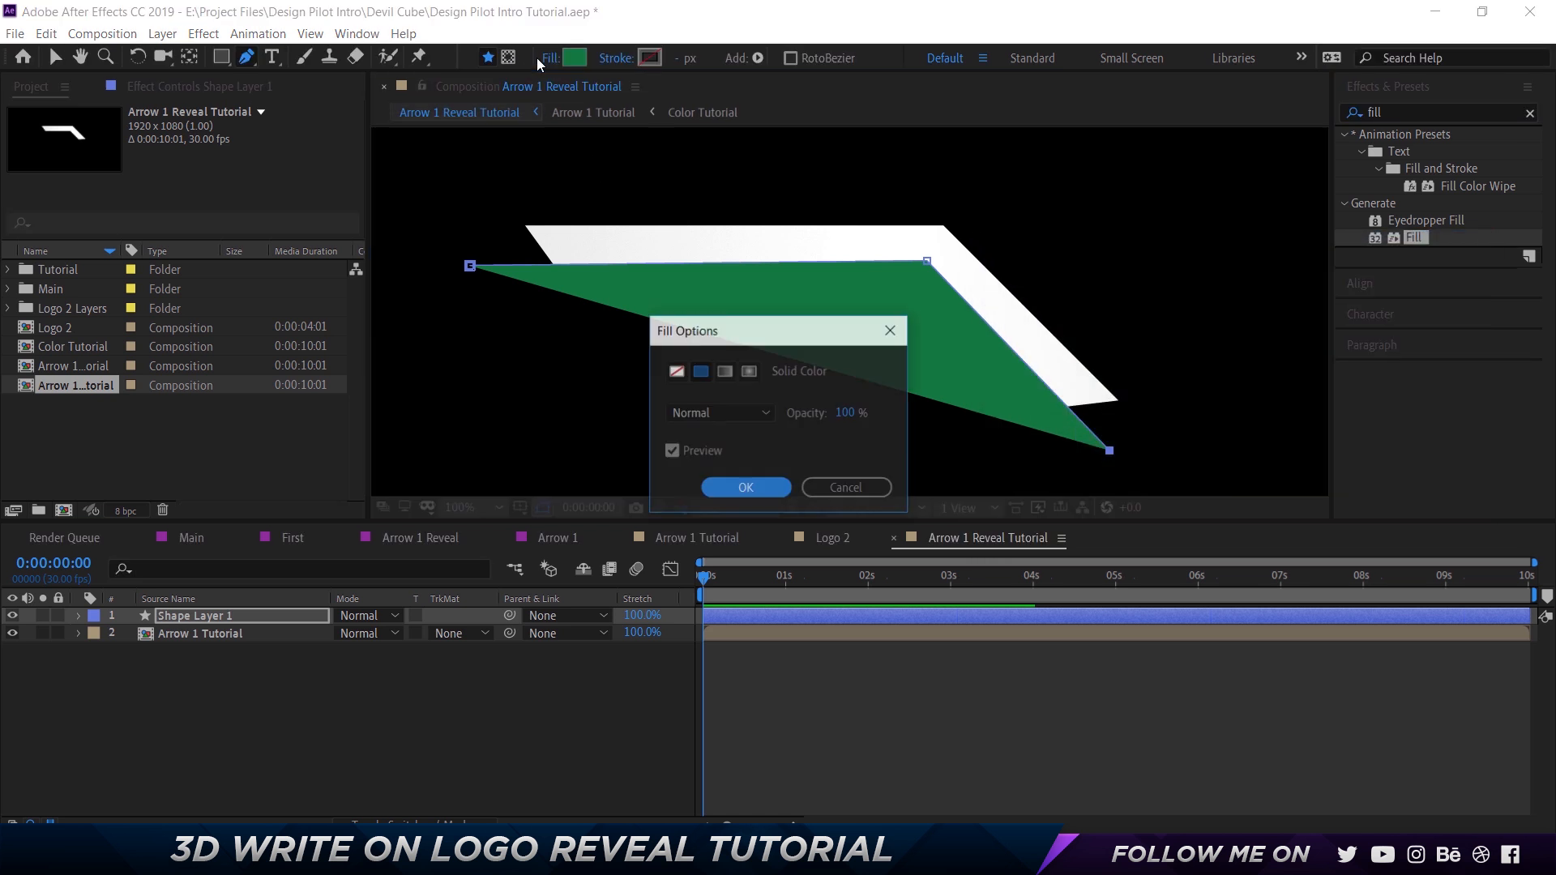
{"action": "left_click", "coordinate": [677, 376]}
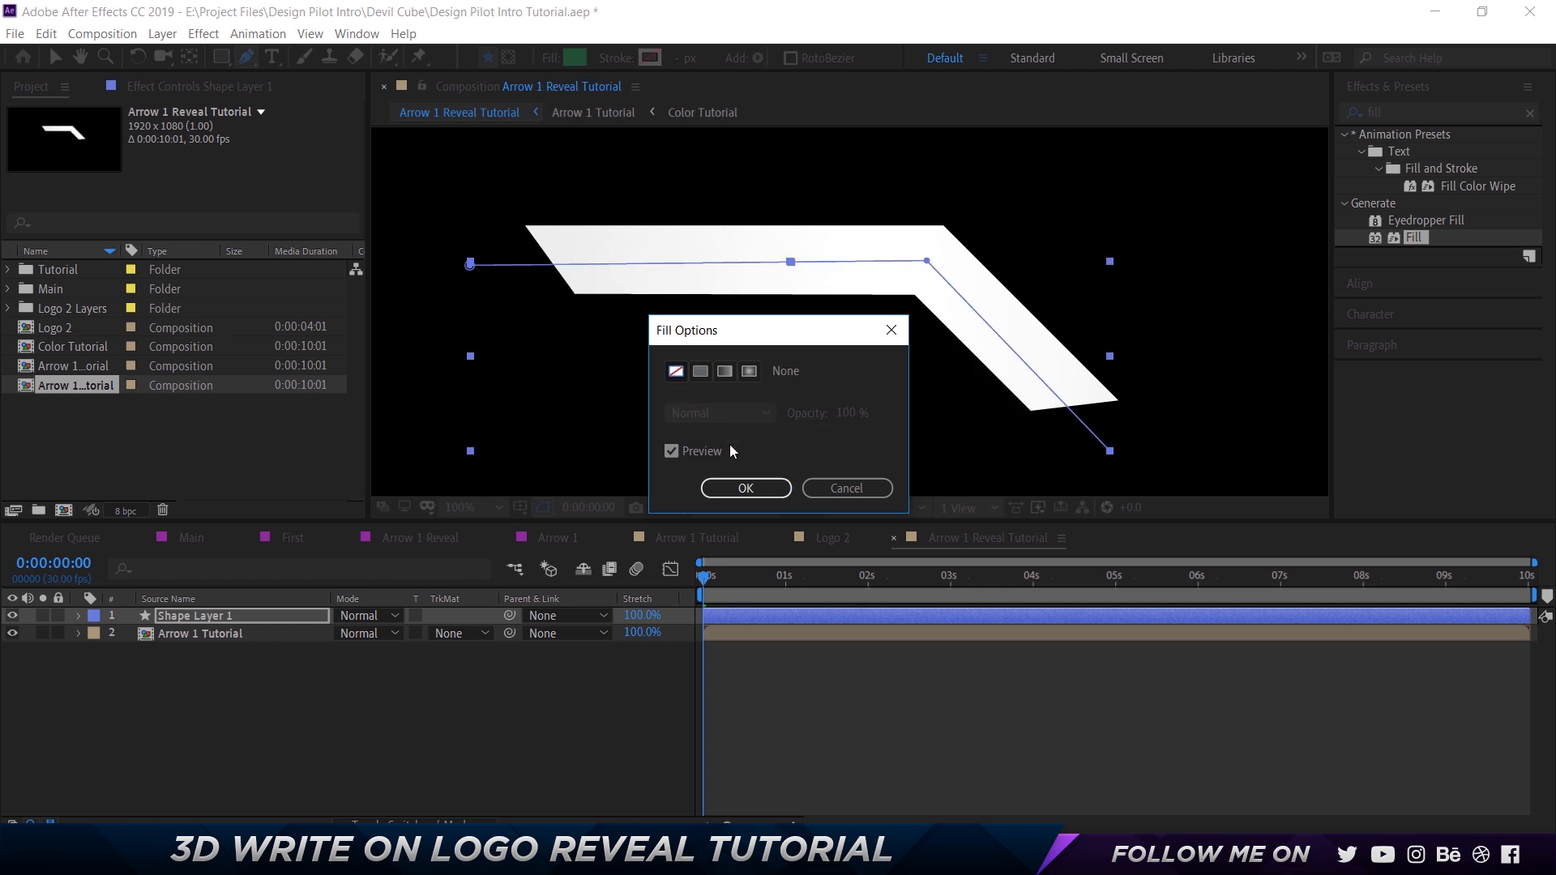
{"action": "left_click", "coordinate": [741, 488]}
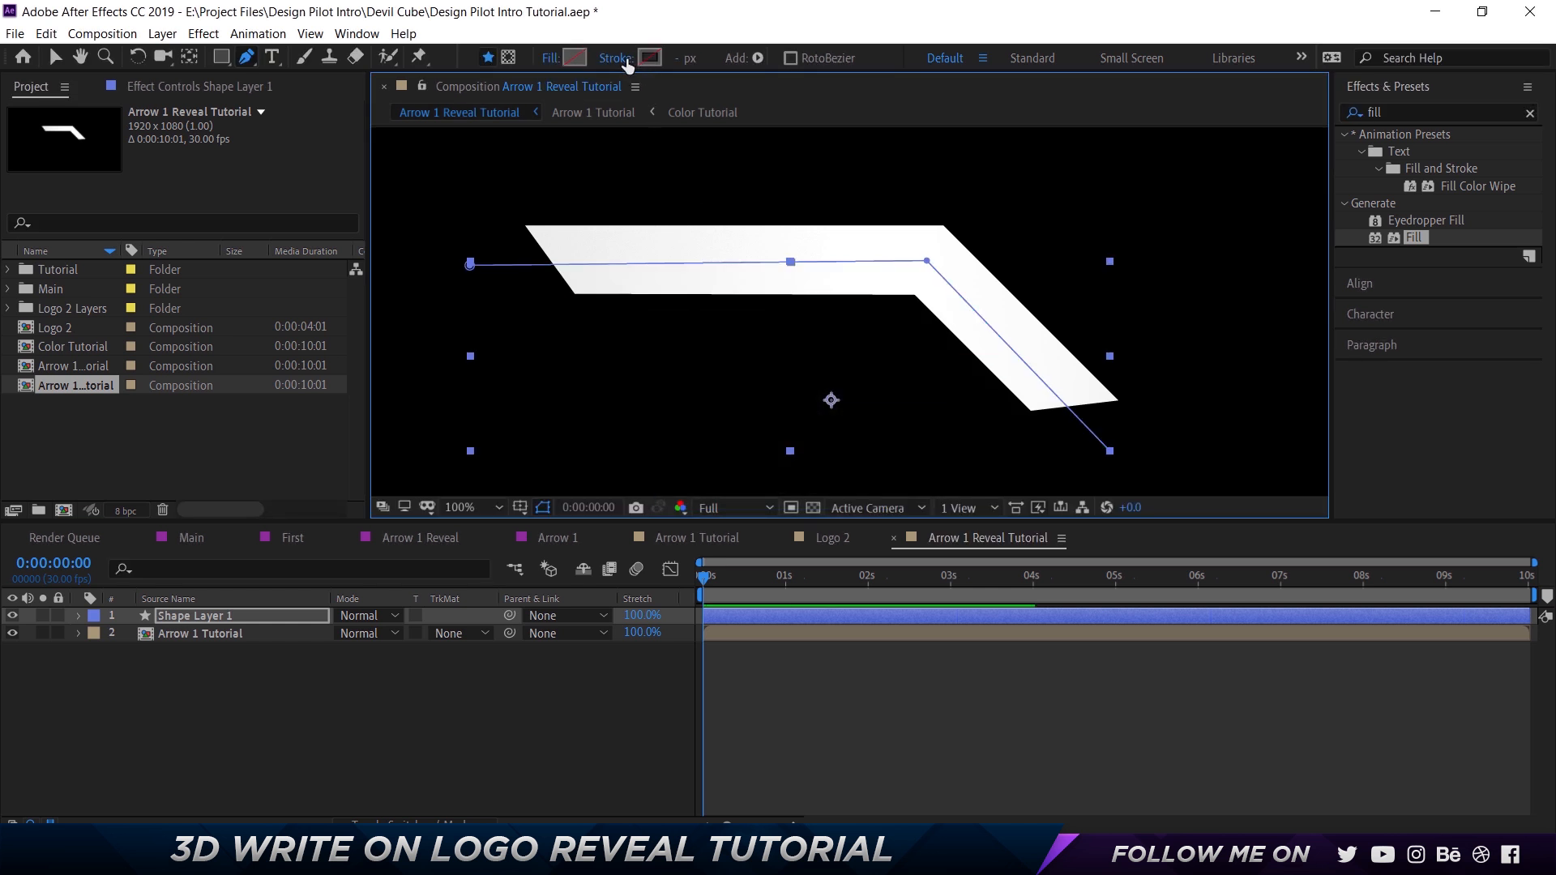
{"action": "left_click", "coordinate": [642, 61]}
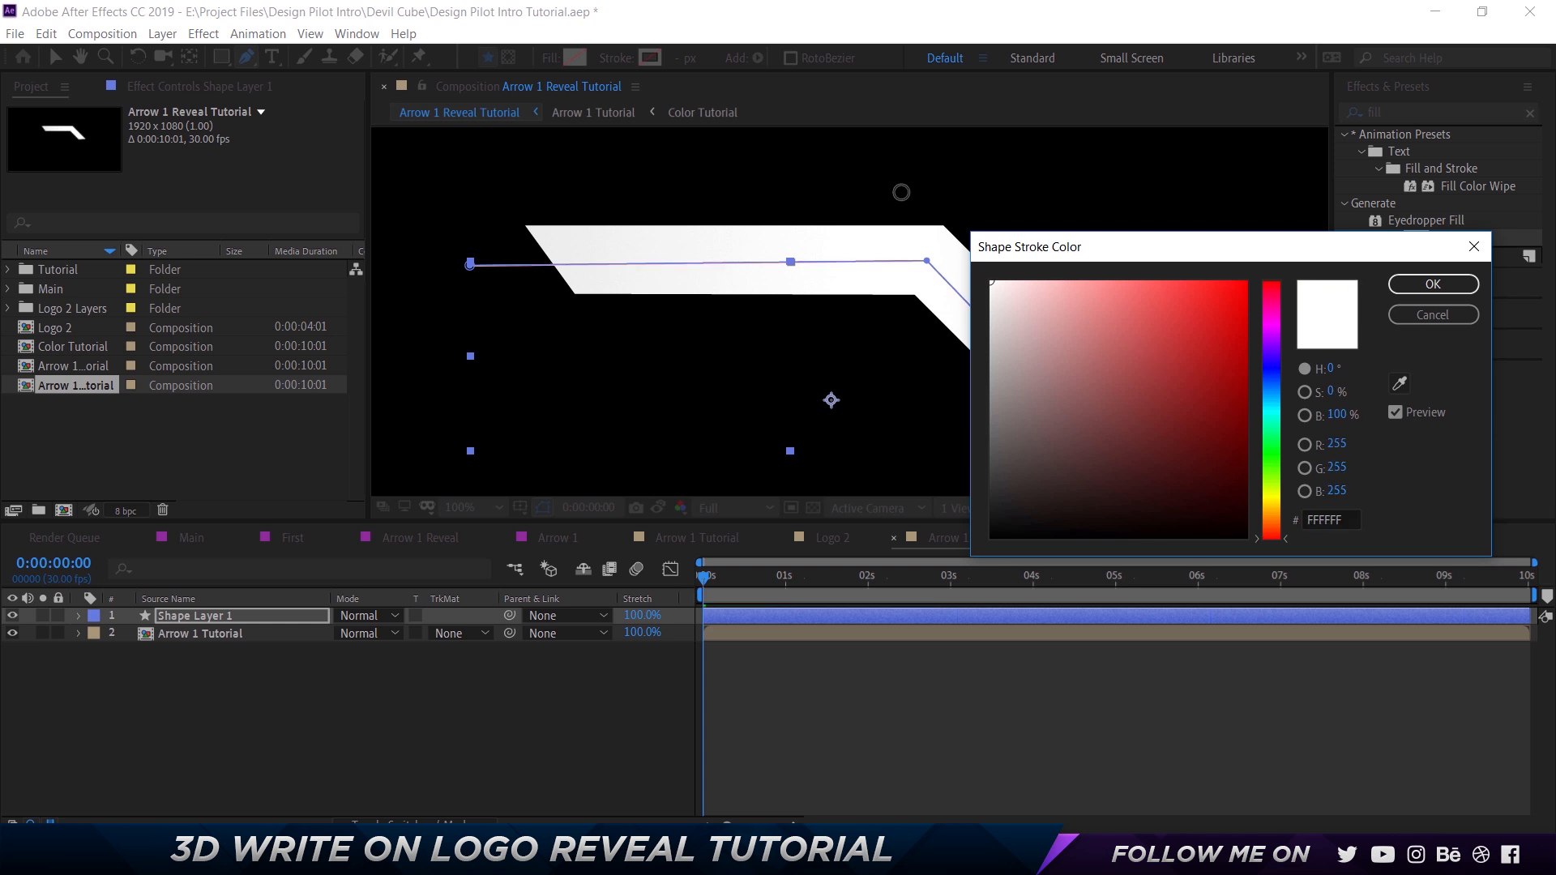
{"action": "left_click", "coordinate": [1433, 284]}
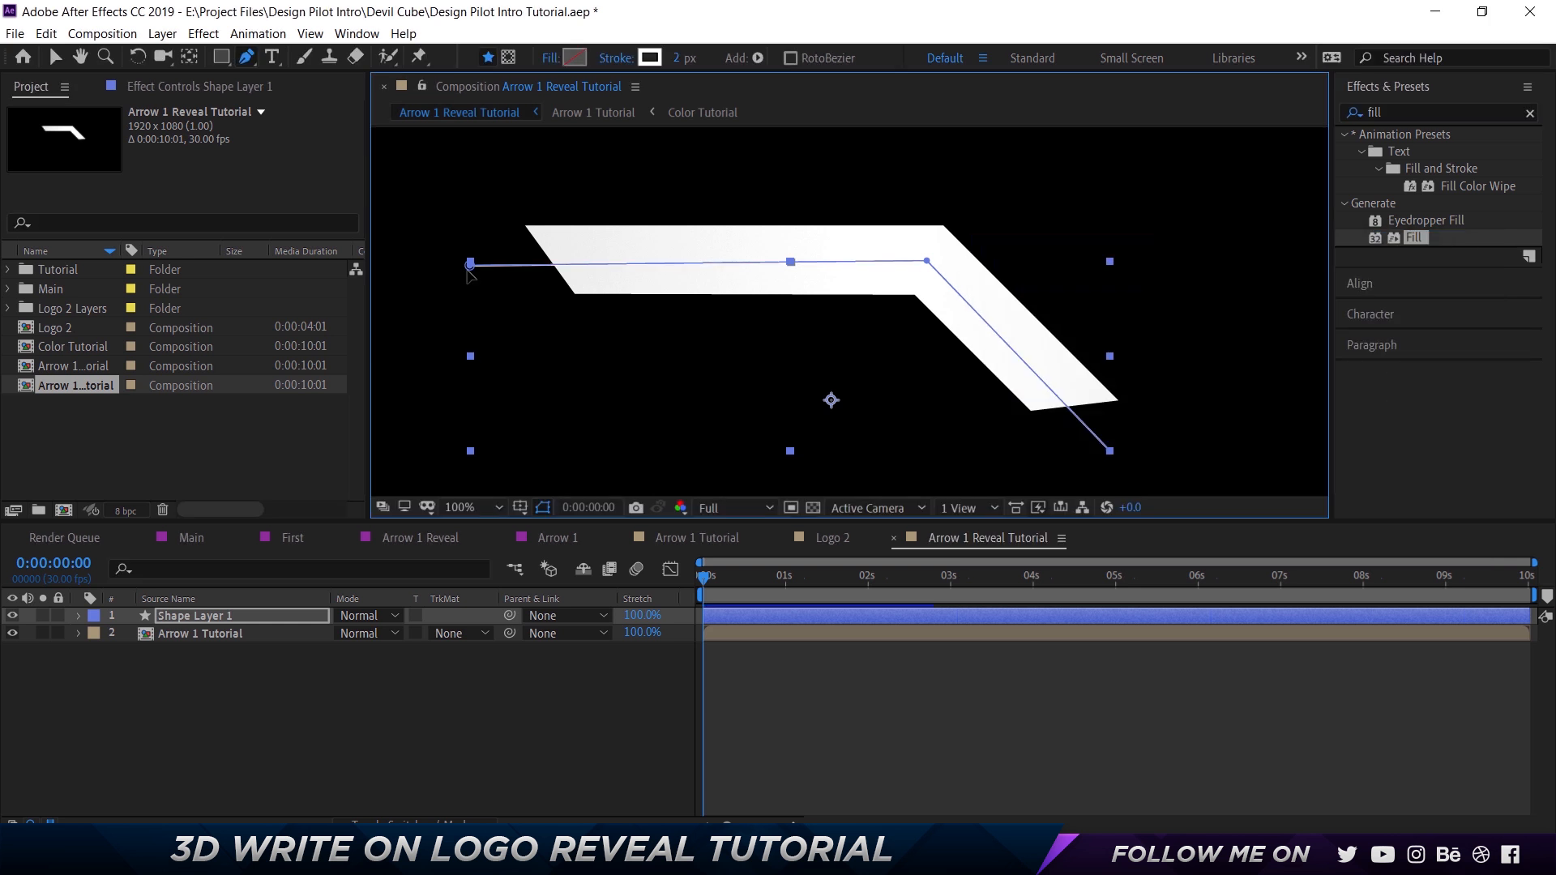
Nudge the path's left end point slightly upward to straighten the upper segment.
{"action": "key", "text": "a"}
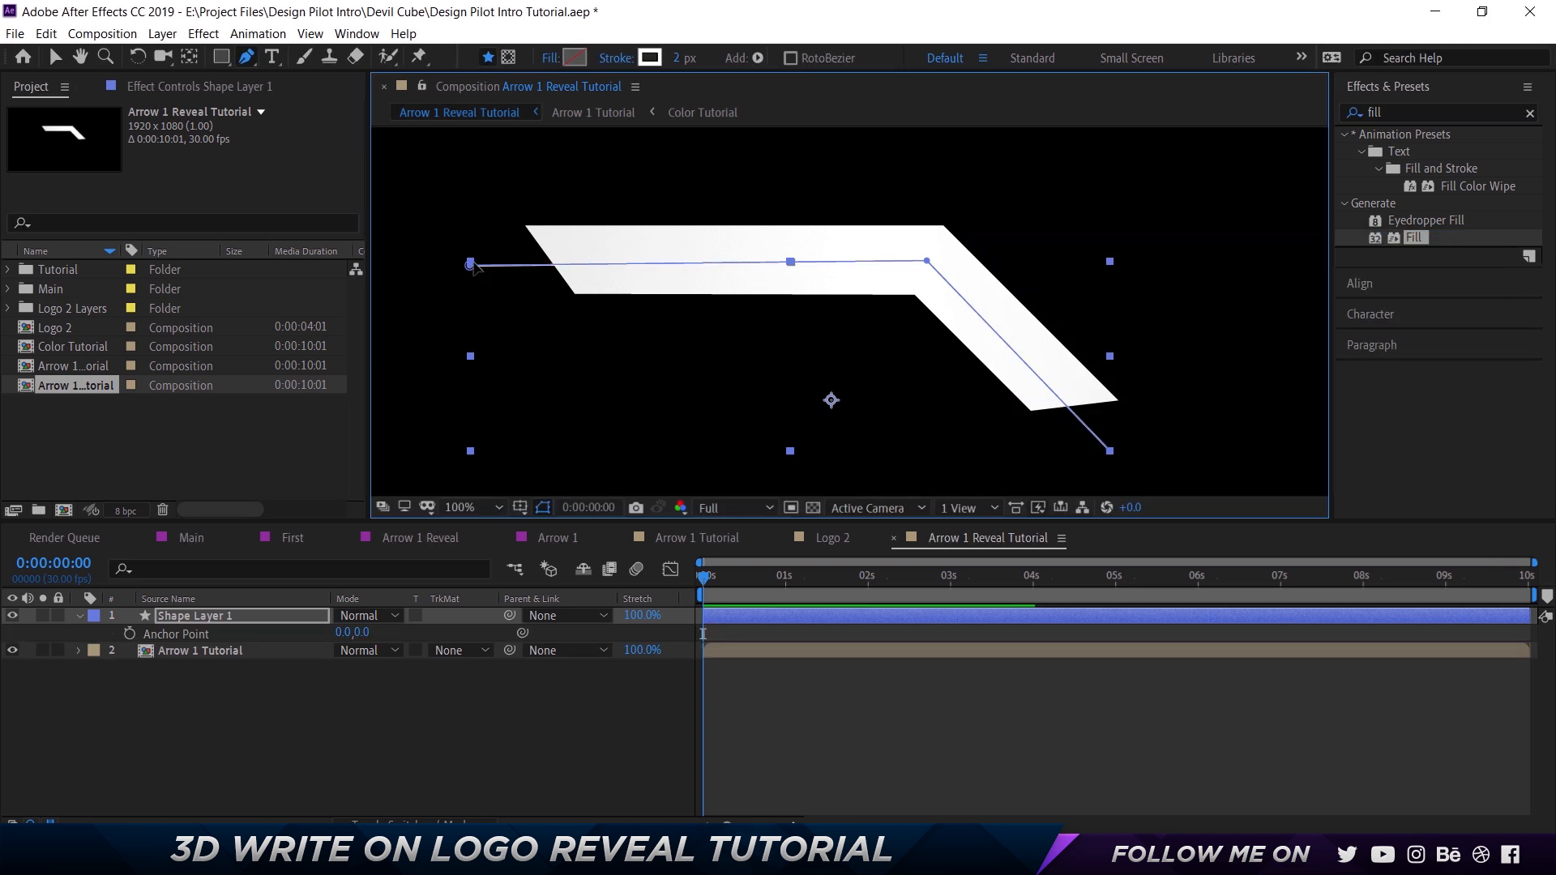
{"action": "key", "text": "v"}
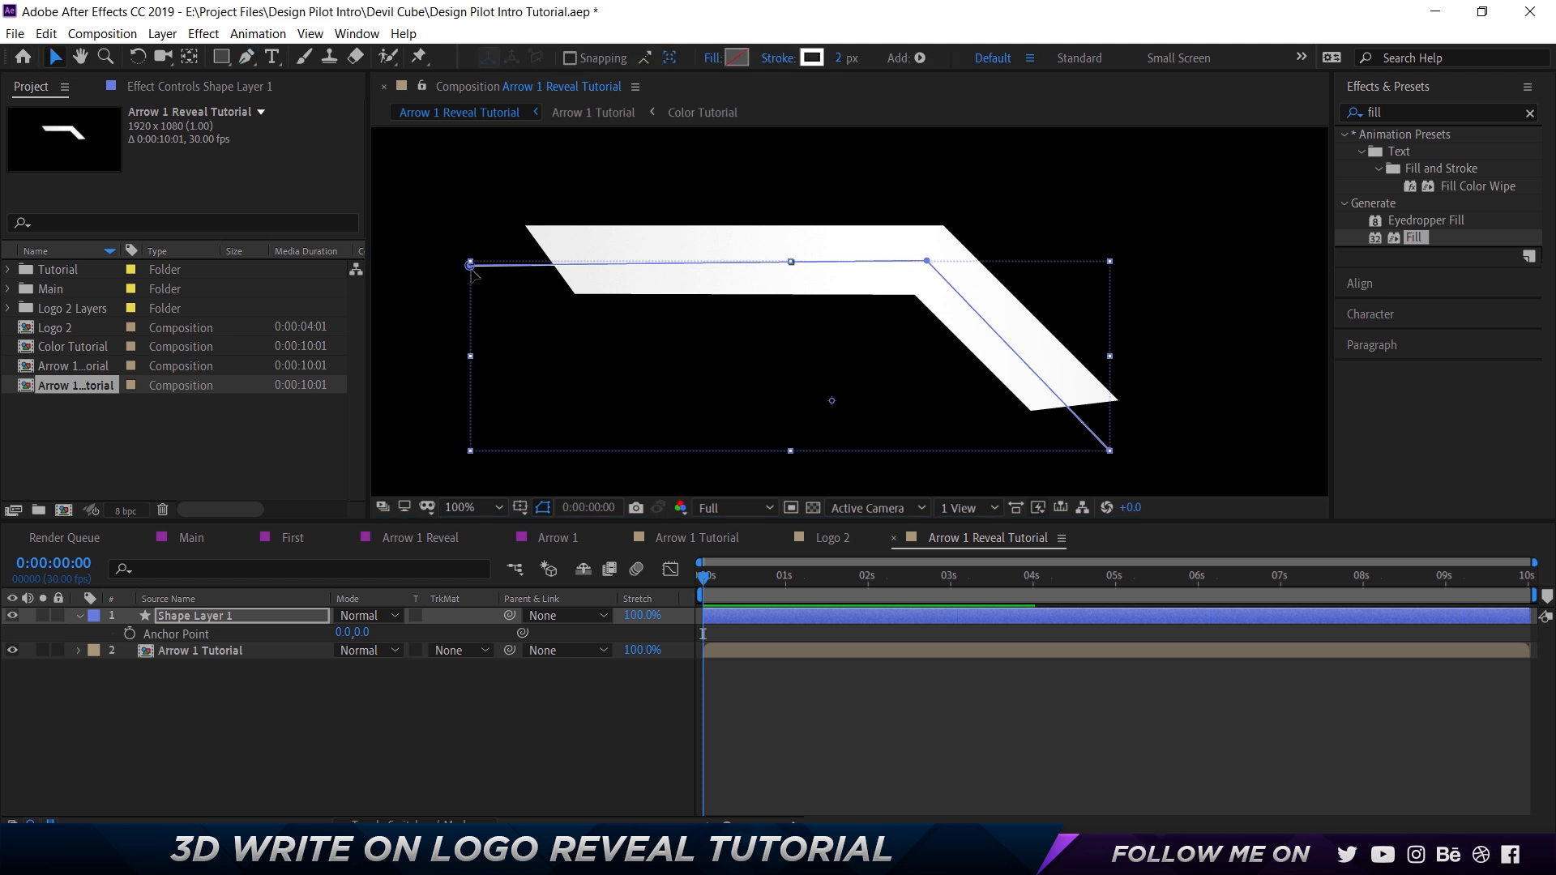
{"action": "left_click", "coordinate": [471, 266]}
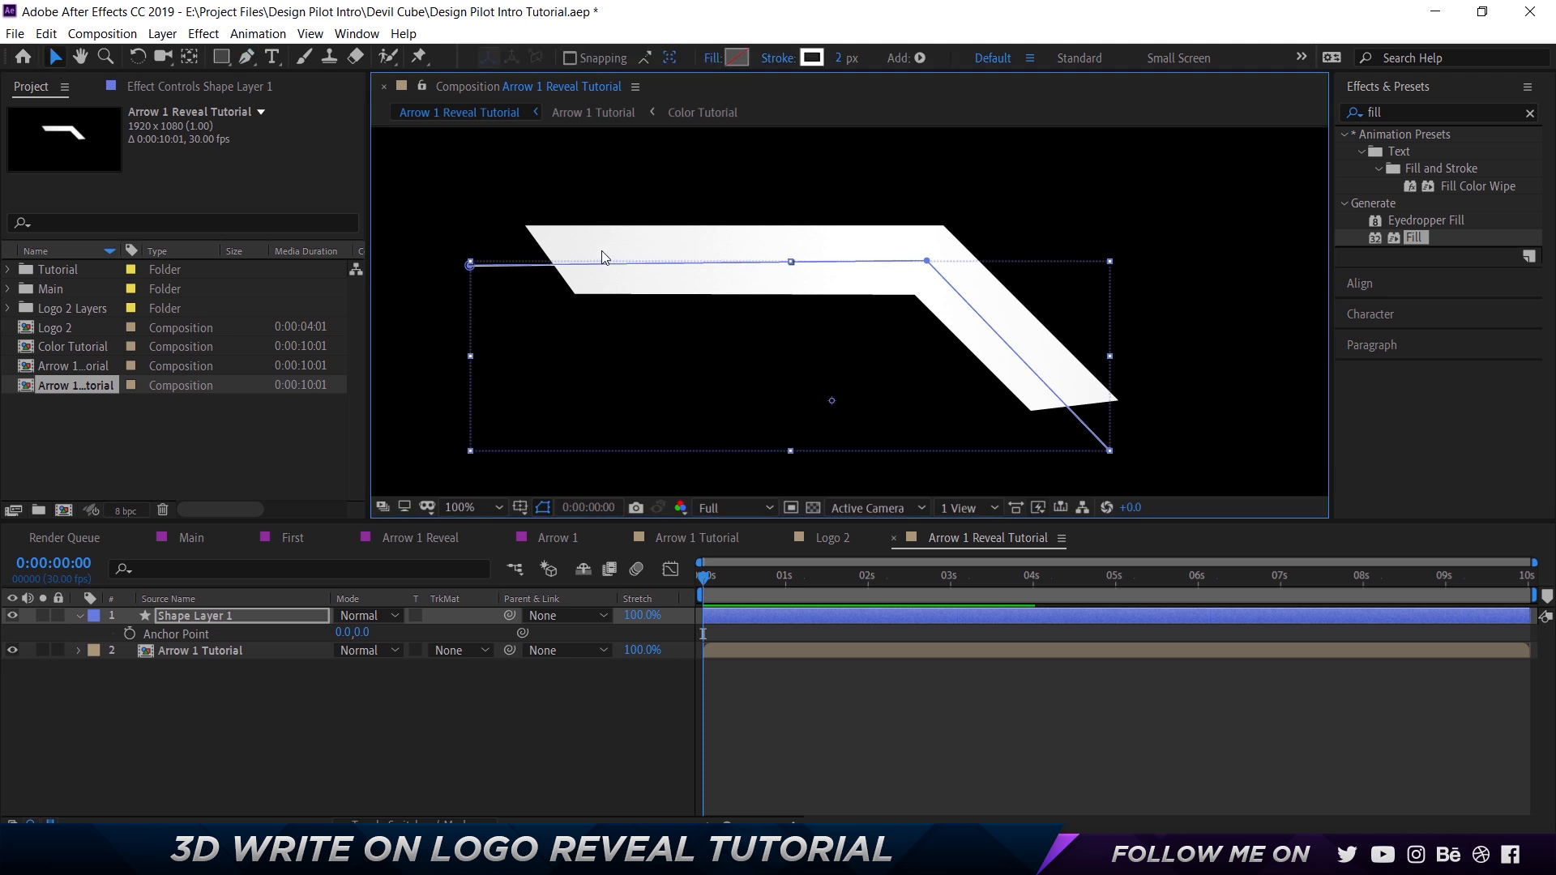
{"action": "key", "text": "g"}
{"action": "left_click", "coordinate": [470, 266]}
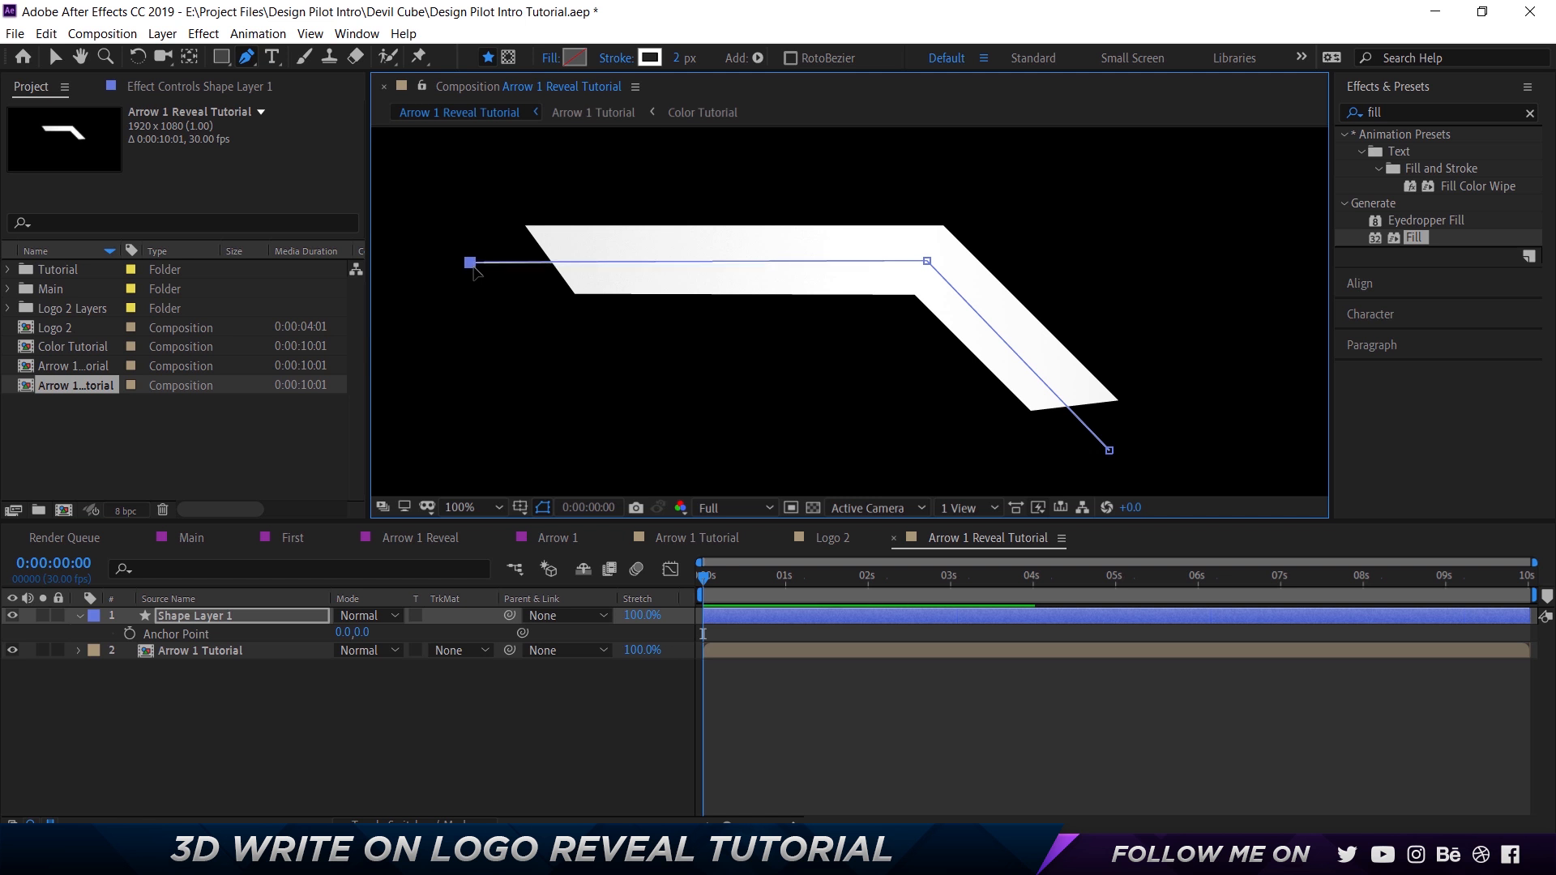
{"action": "key", "text": "v"}
{"action": "left_click", "coordinate": [488, 267]}
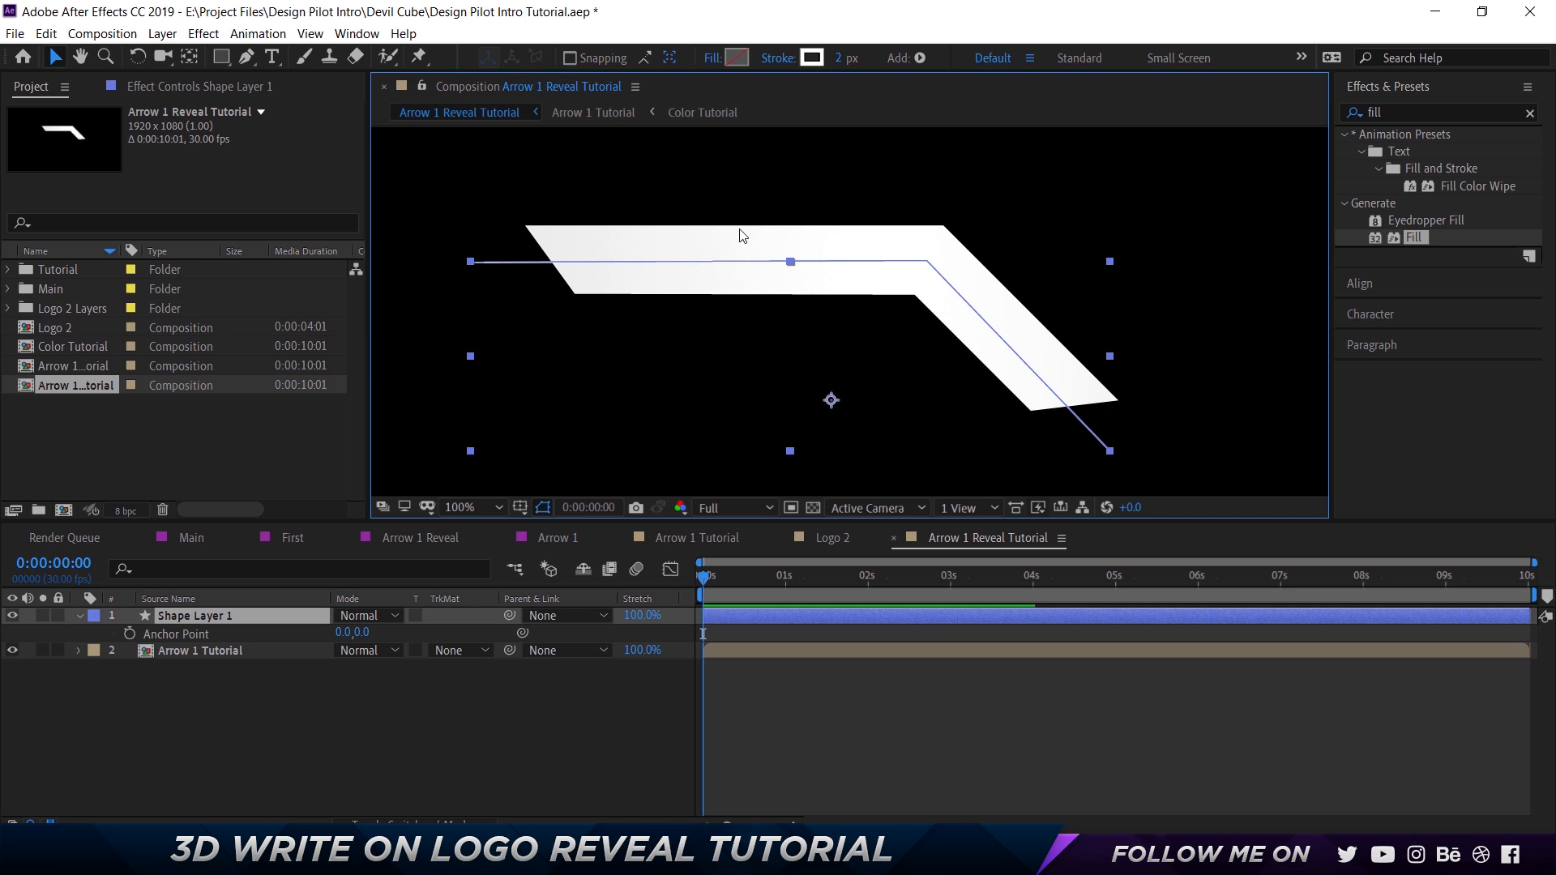
Set the arrow path's stroke width to 50 px.
{"action": "left_click", "coordinate": [838, 58]}
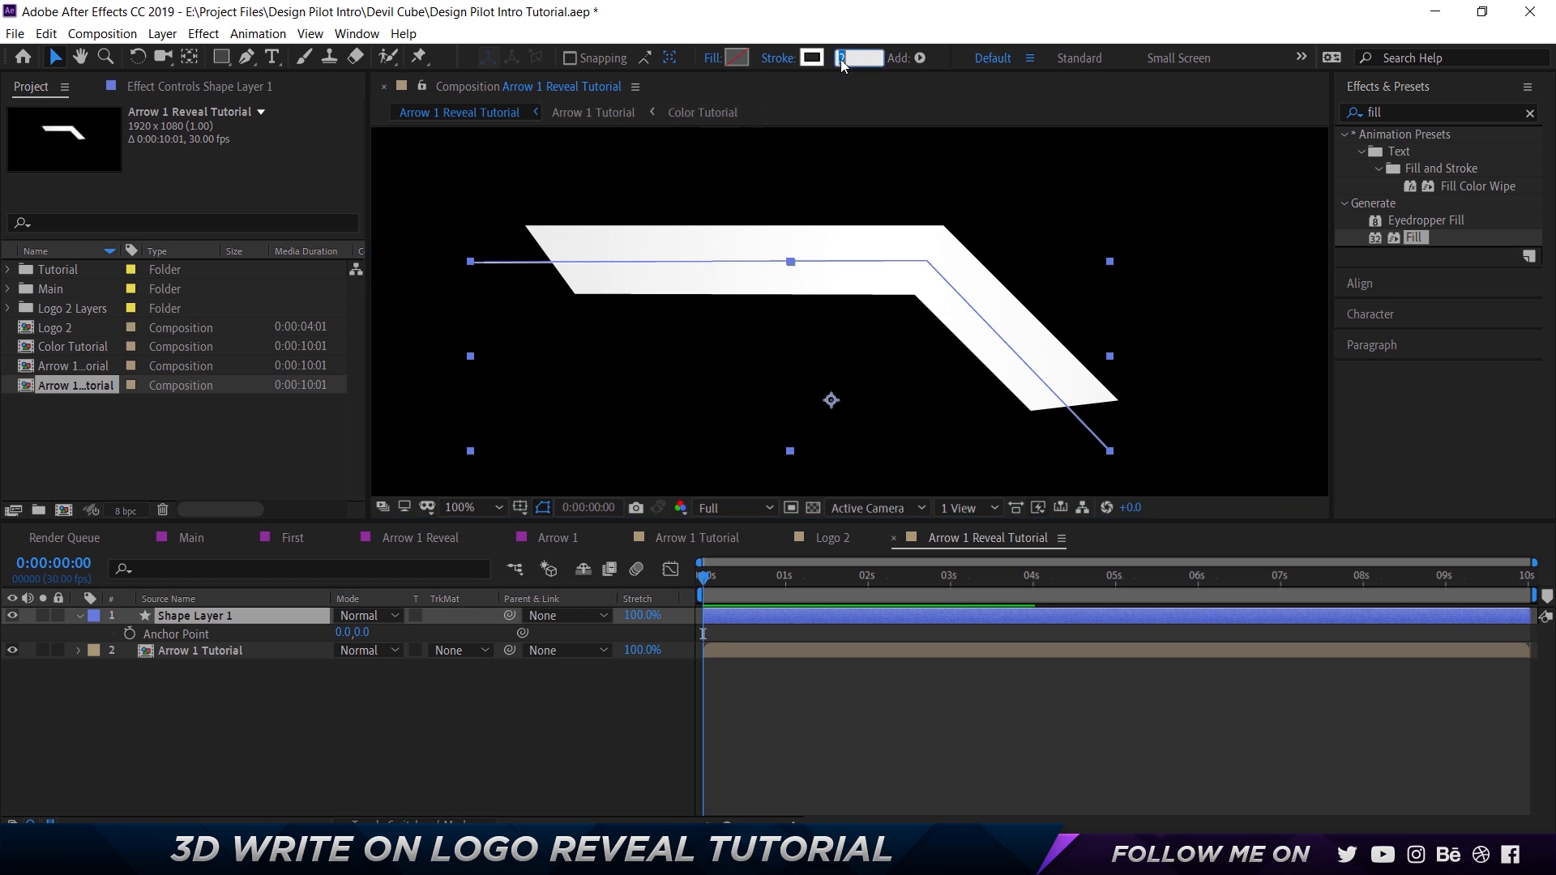
{"action": "type", "text": "50"}
{"action": "key", "text": "Return"}
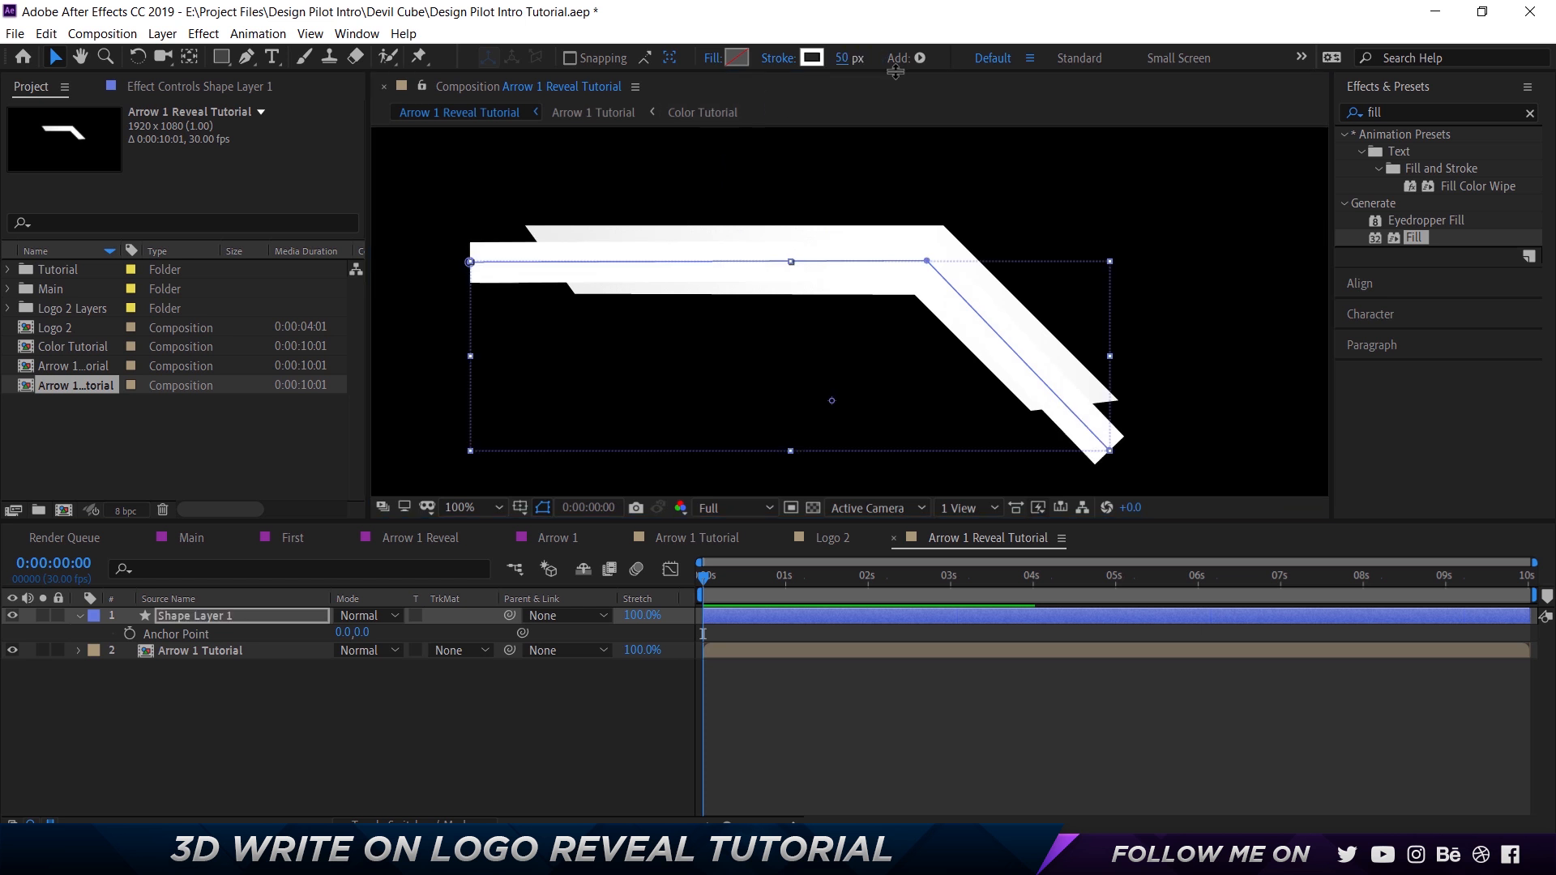
Raise the path's bend point slightly and change the stroke color to red, FF0000.
{"action": "left_click", "coordinate": [928, 263]}
{"action": "left_click_drag", "start_coordinate": [928, 263], "coordinate": [929, 259]}
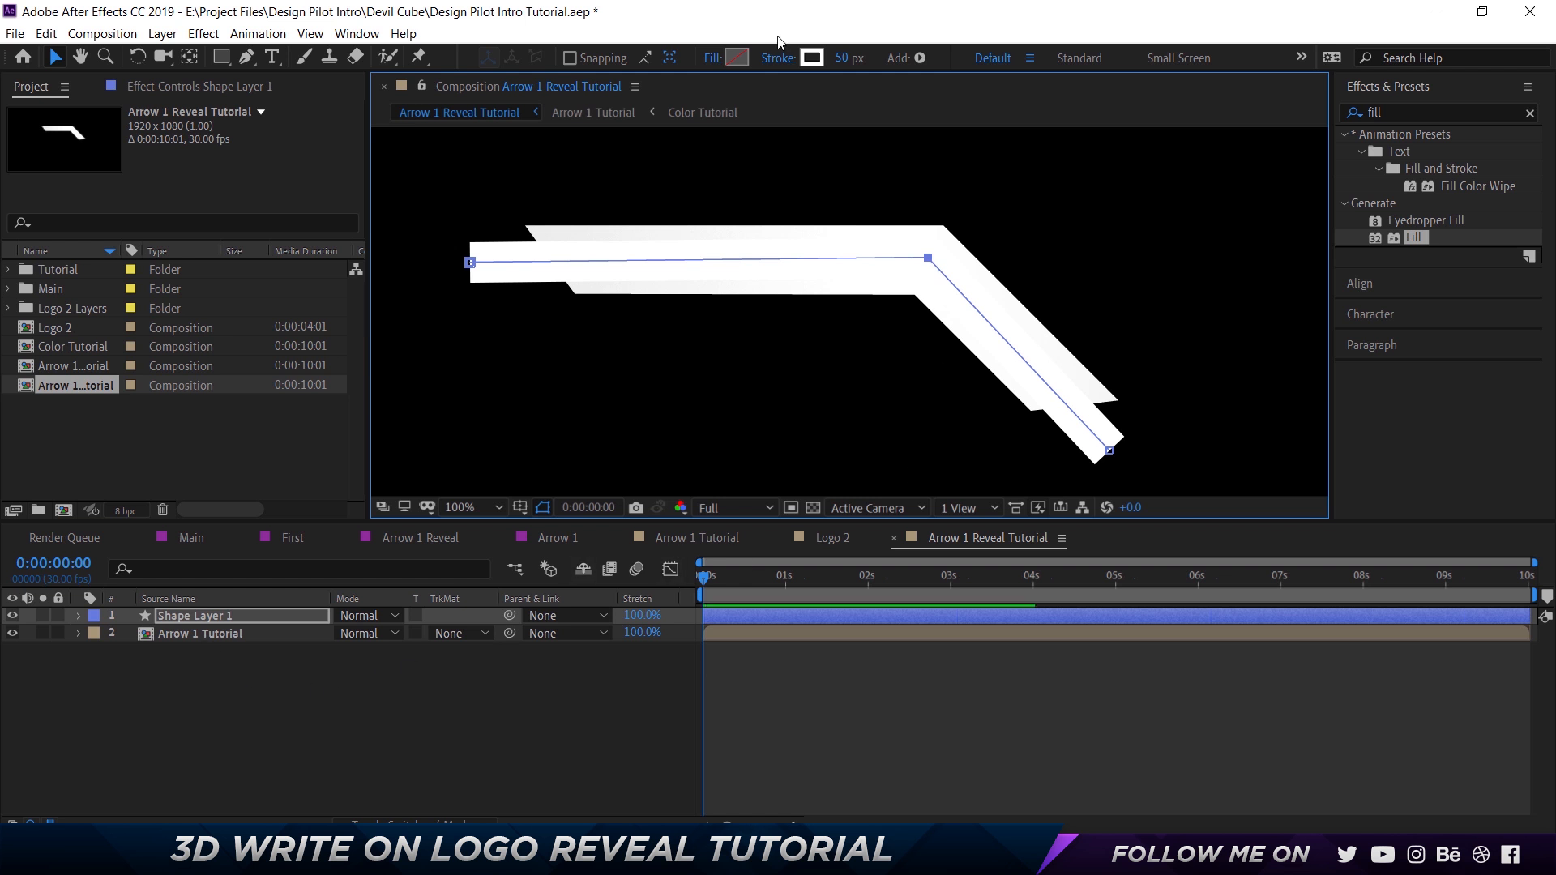
{"action": "left_click", "coordinate": [812, 58]}
{"action": "left_click_drag", "start_coordinate": [1074, 305], "coordinate": [1340, 205]}
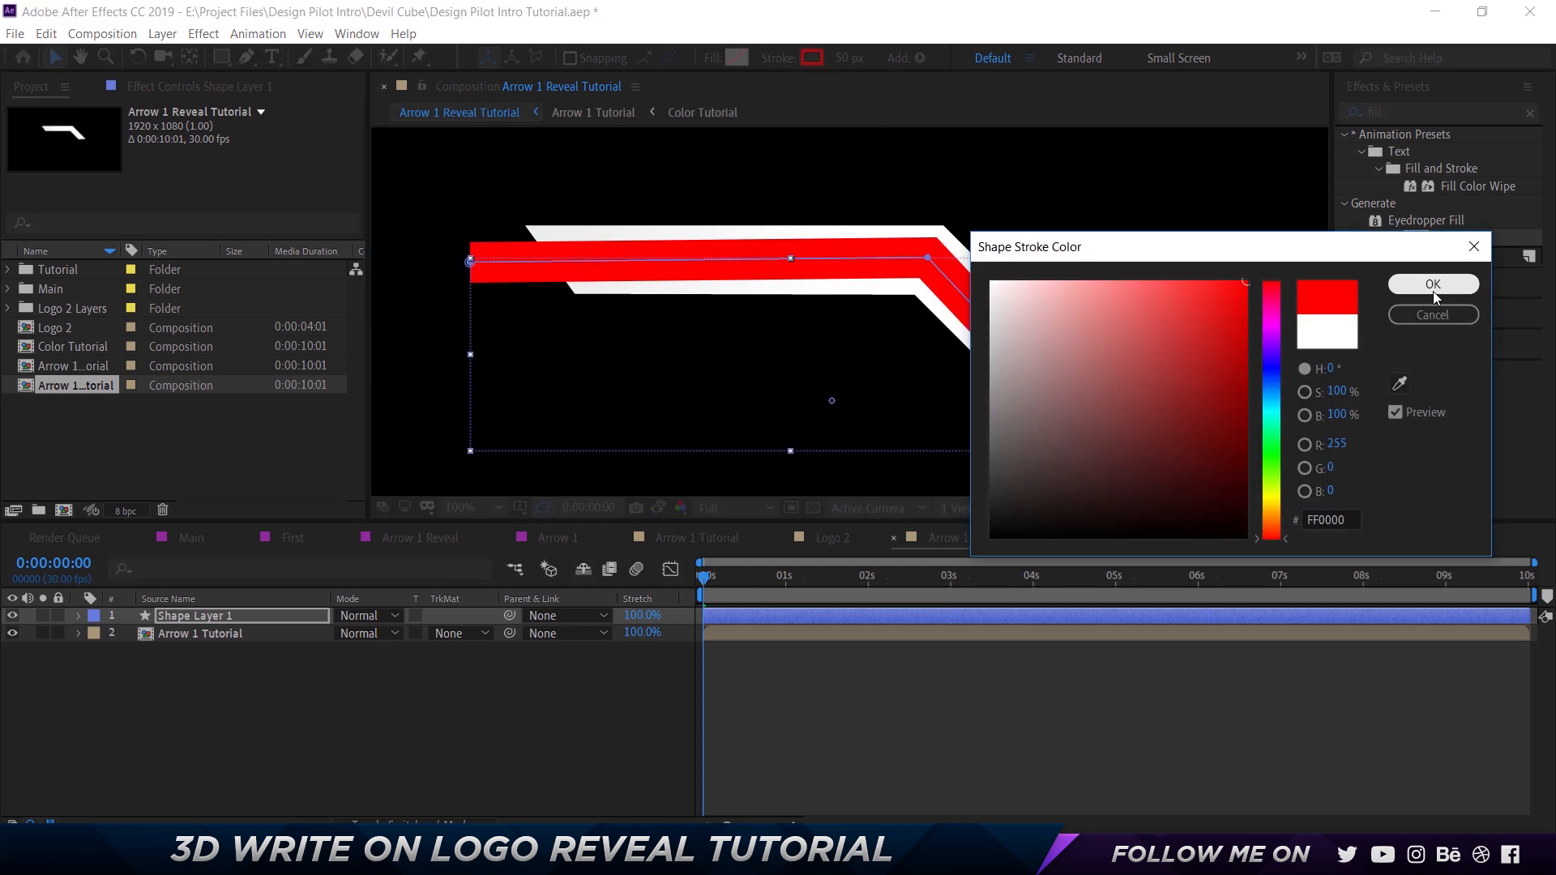
{"action": "left_click", "coordinate": [1433, 285]}
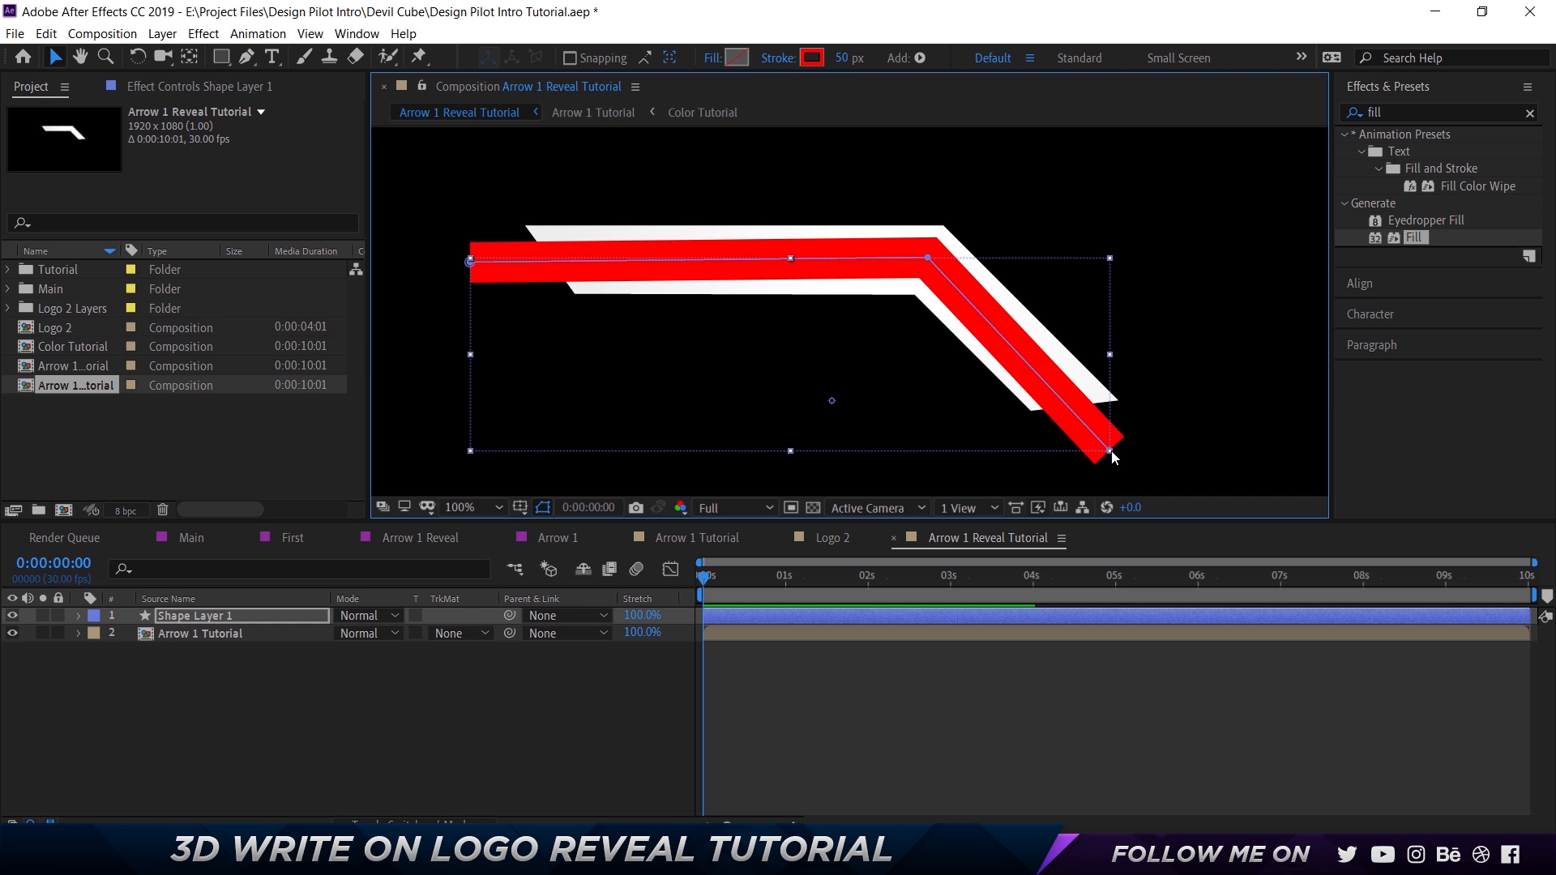
Shift the path's lower end point slightly up and to the right, and widen the stroke to 87 px.
{"action": "key", "text": "a"}
{"action": "left_click", "coordinate": [196, 643]}
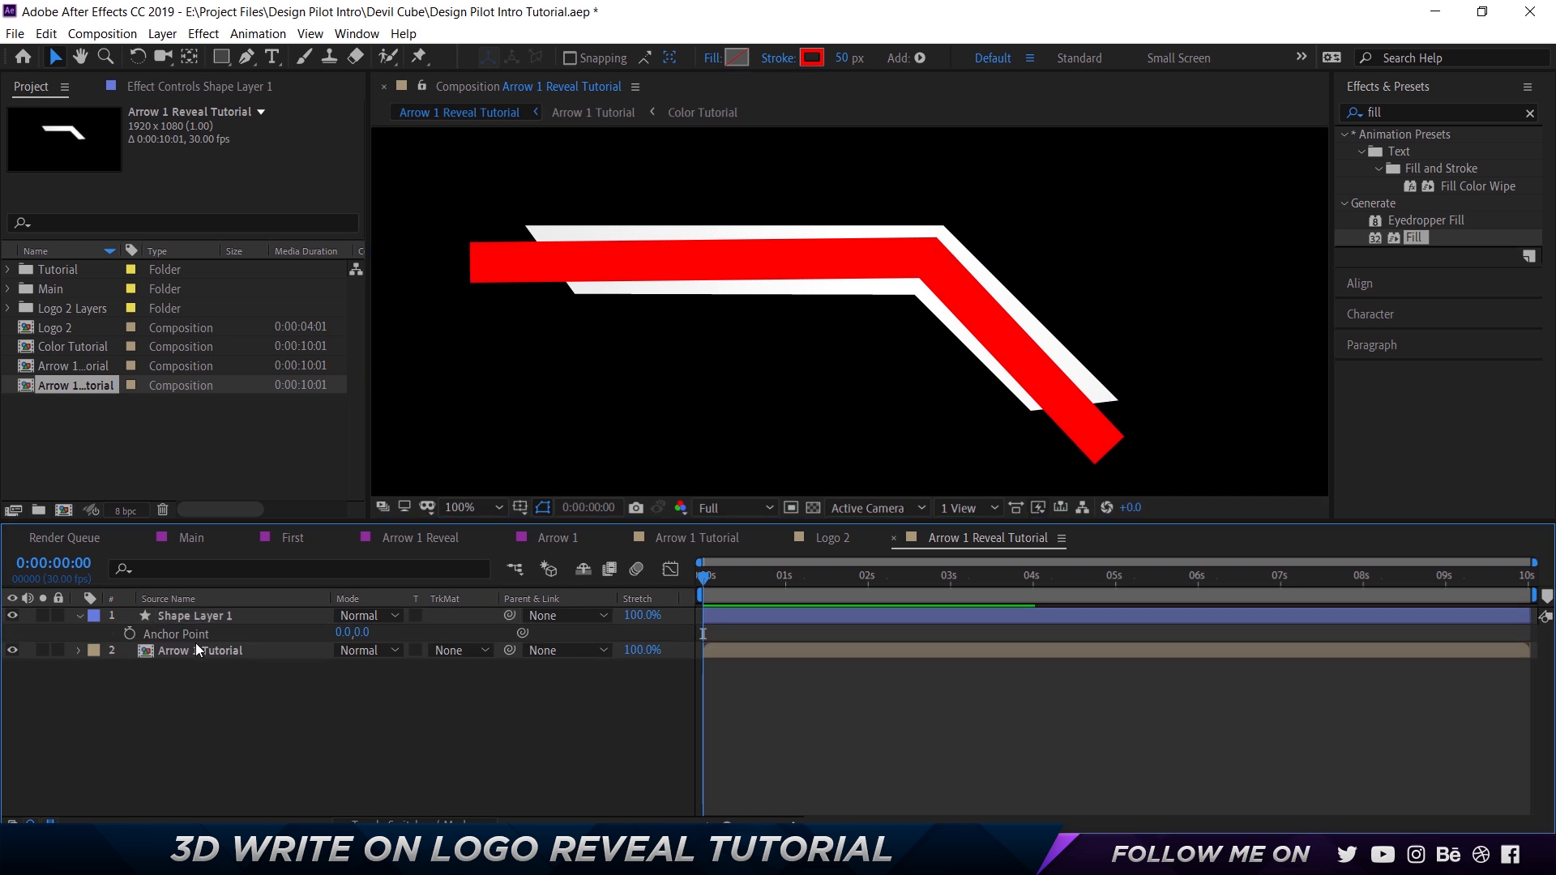
{"action": "left_click", "coordinate": [272, 616]}
{"action": "key", "text": "a"}
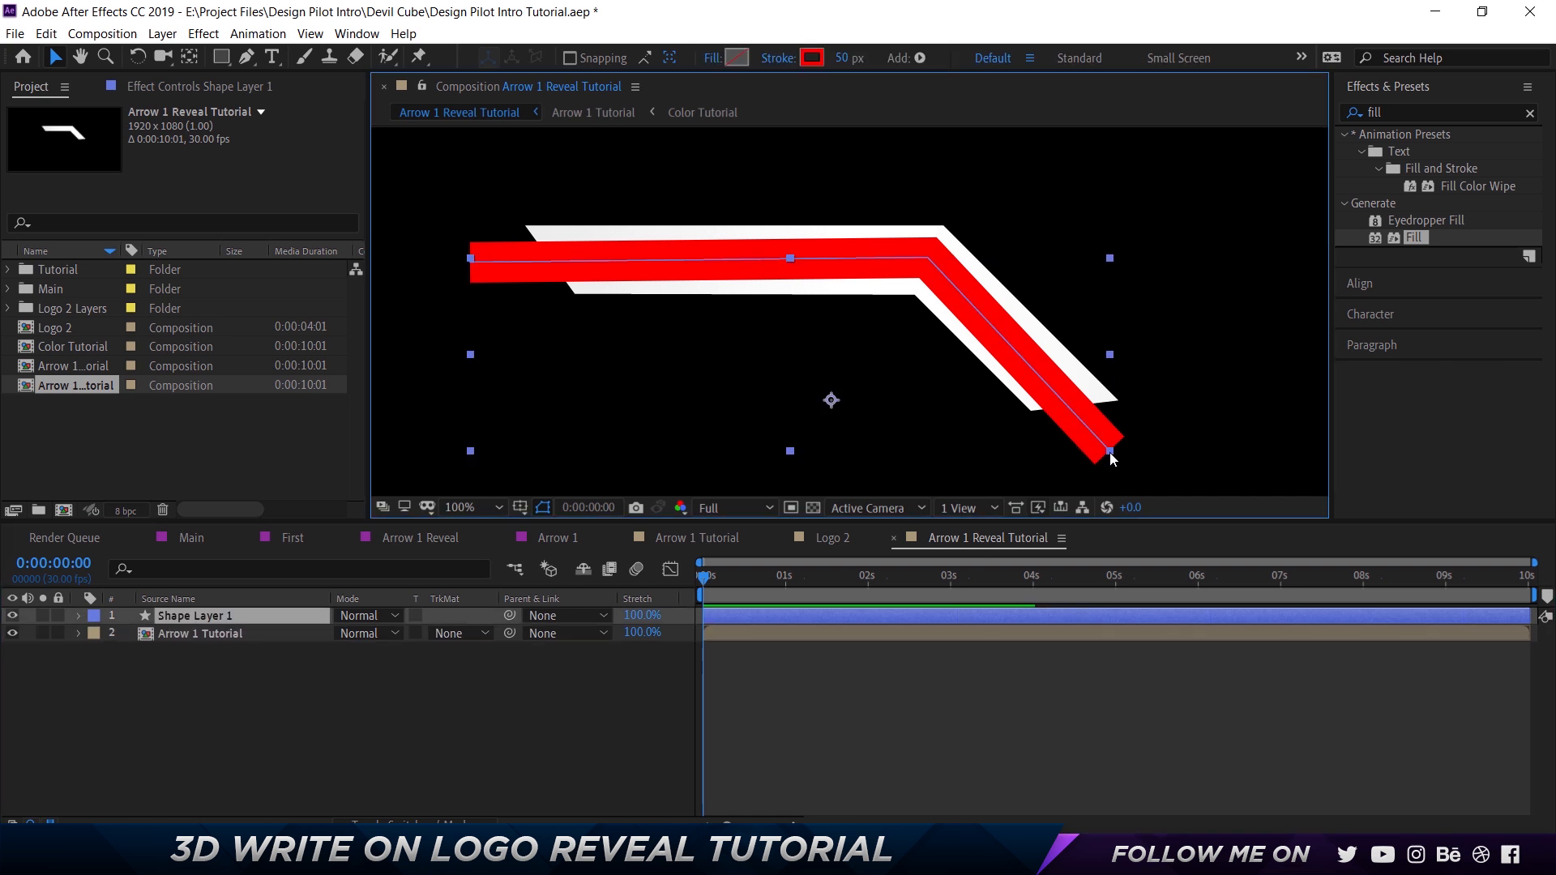
{"action": "left_click_drag", "start_coordinate": [1110, 453], "coordinate": [1115, 449]}
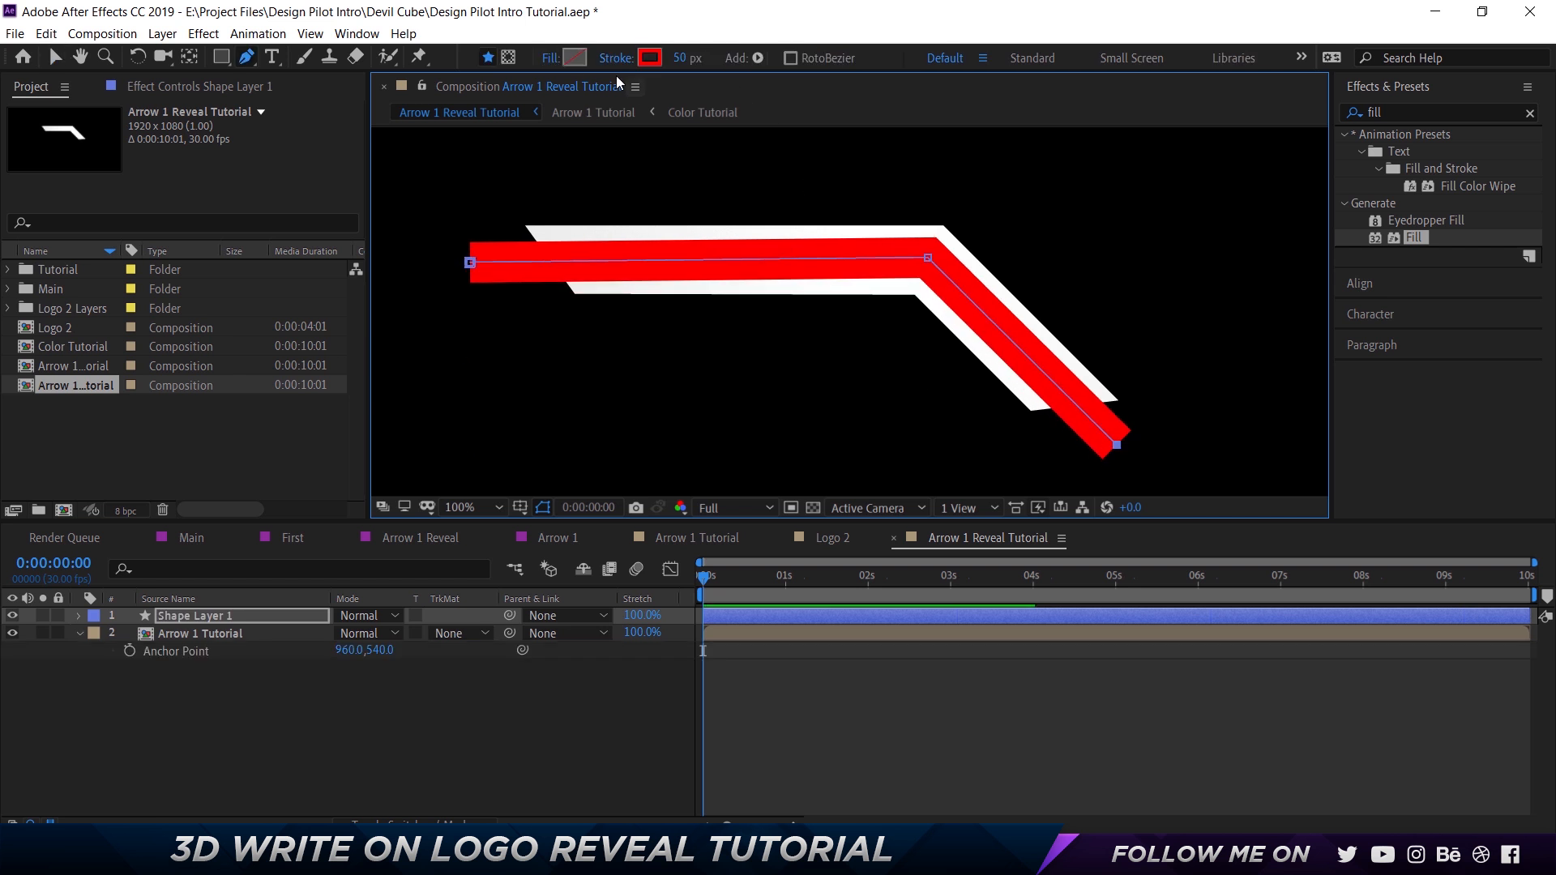
{"action": "left_click", "coordinate": [680, 61]}
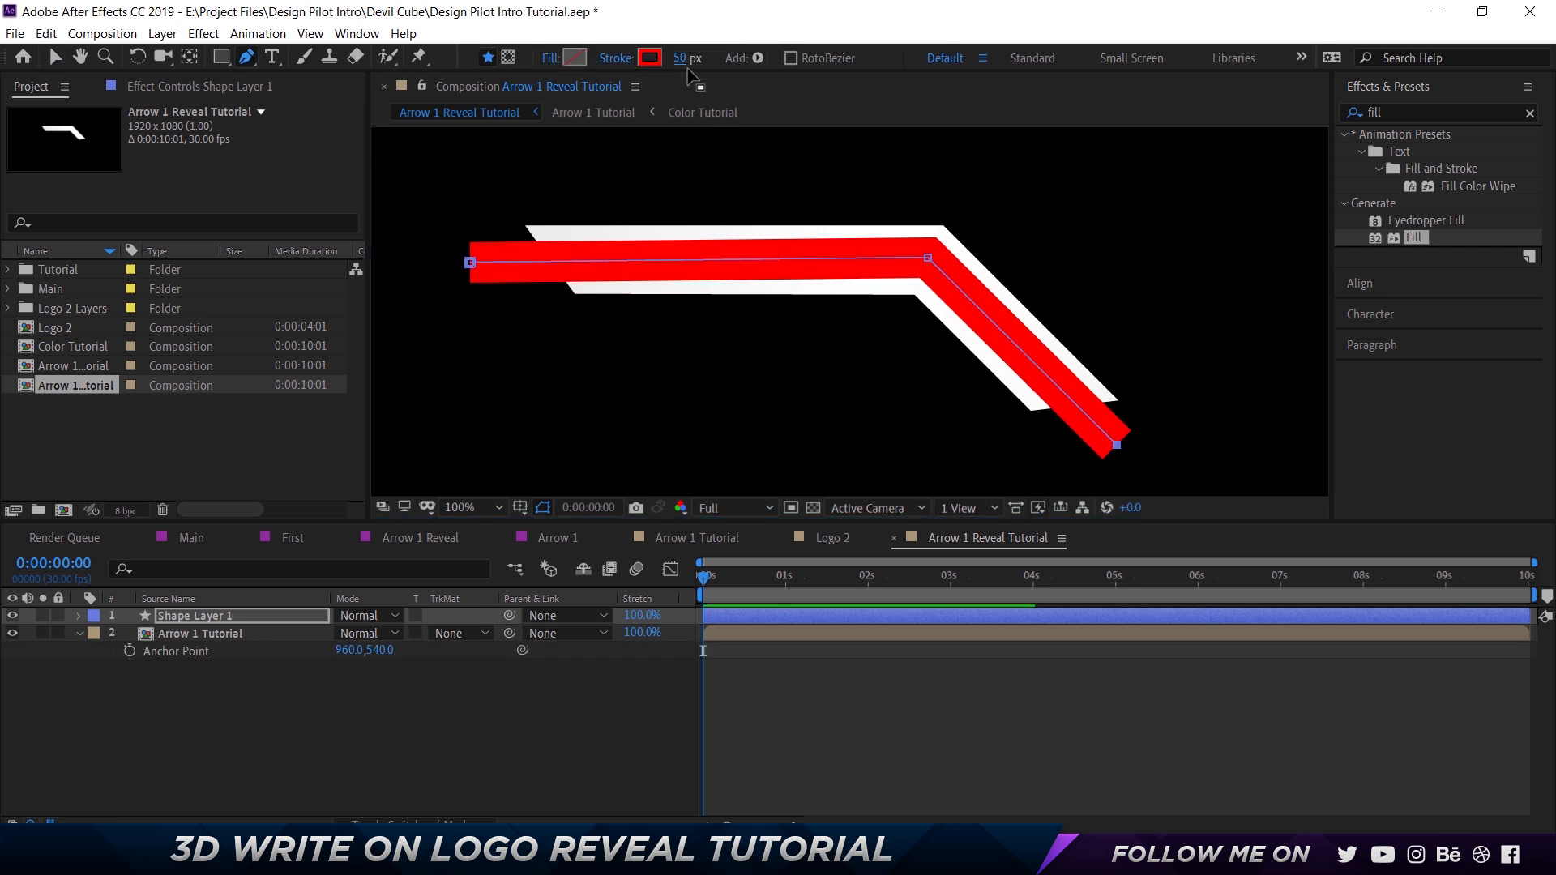
{"action": "left_click_drag", "start_coordinate": [681, 65], "coordinate": [732, 58]}
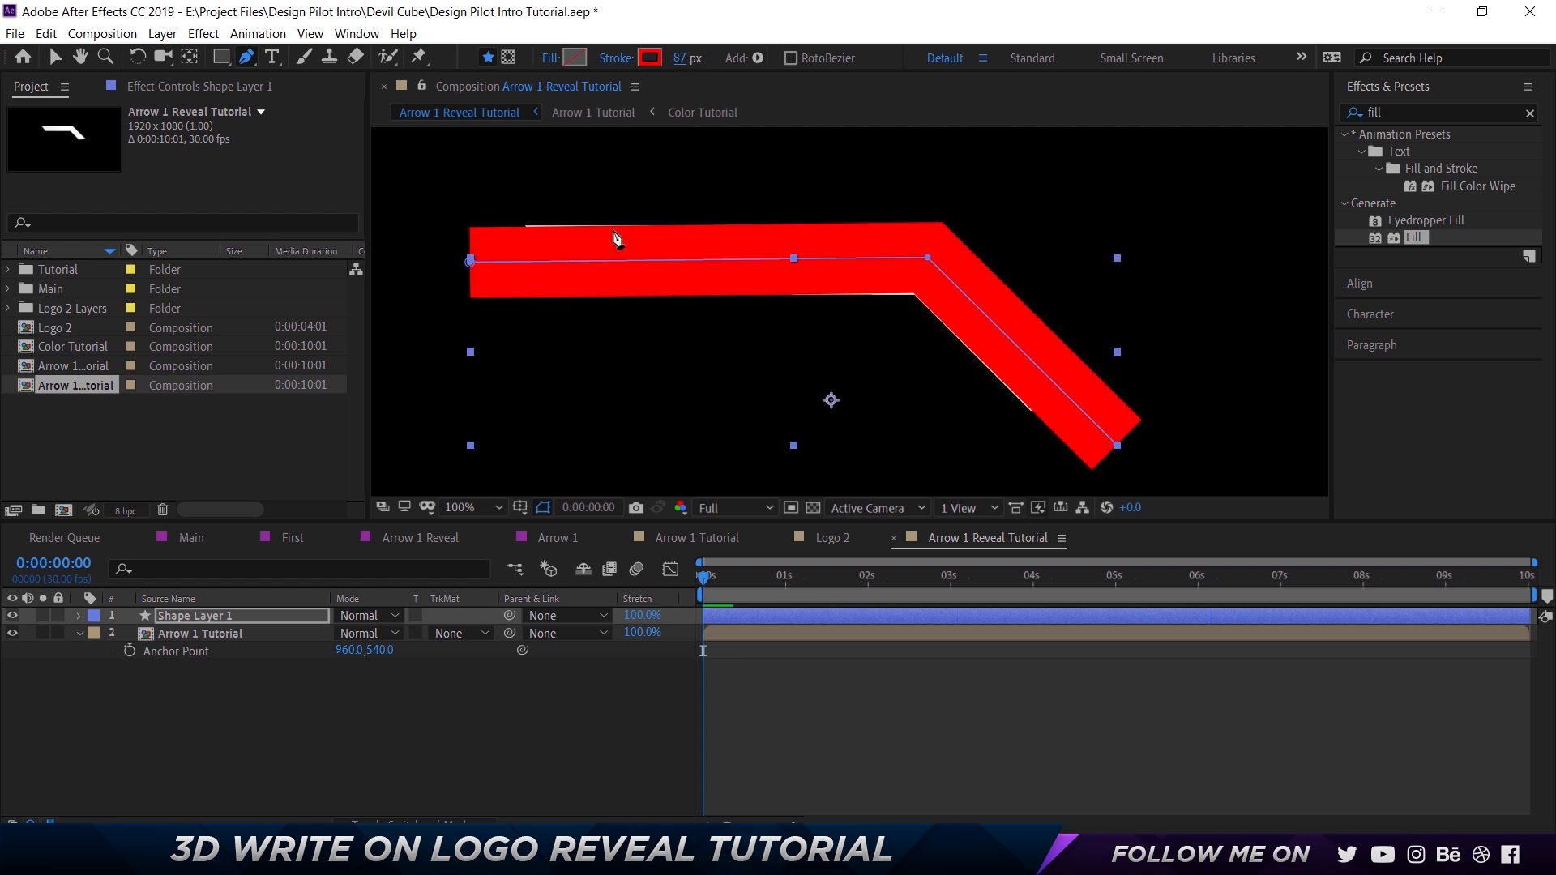
Nudge only the path's left end point upward until it is level with the bend point.
{"action": "key", "text": "a"}
{"action": "left_click", "coordinate": [471, 262]}
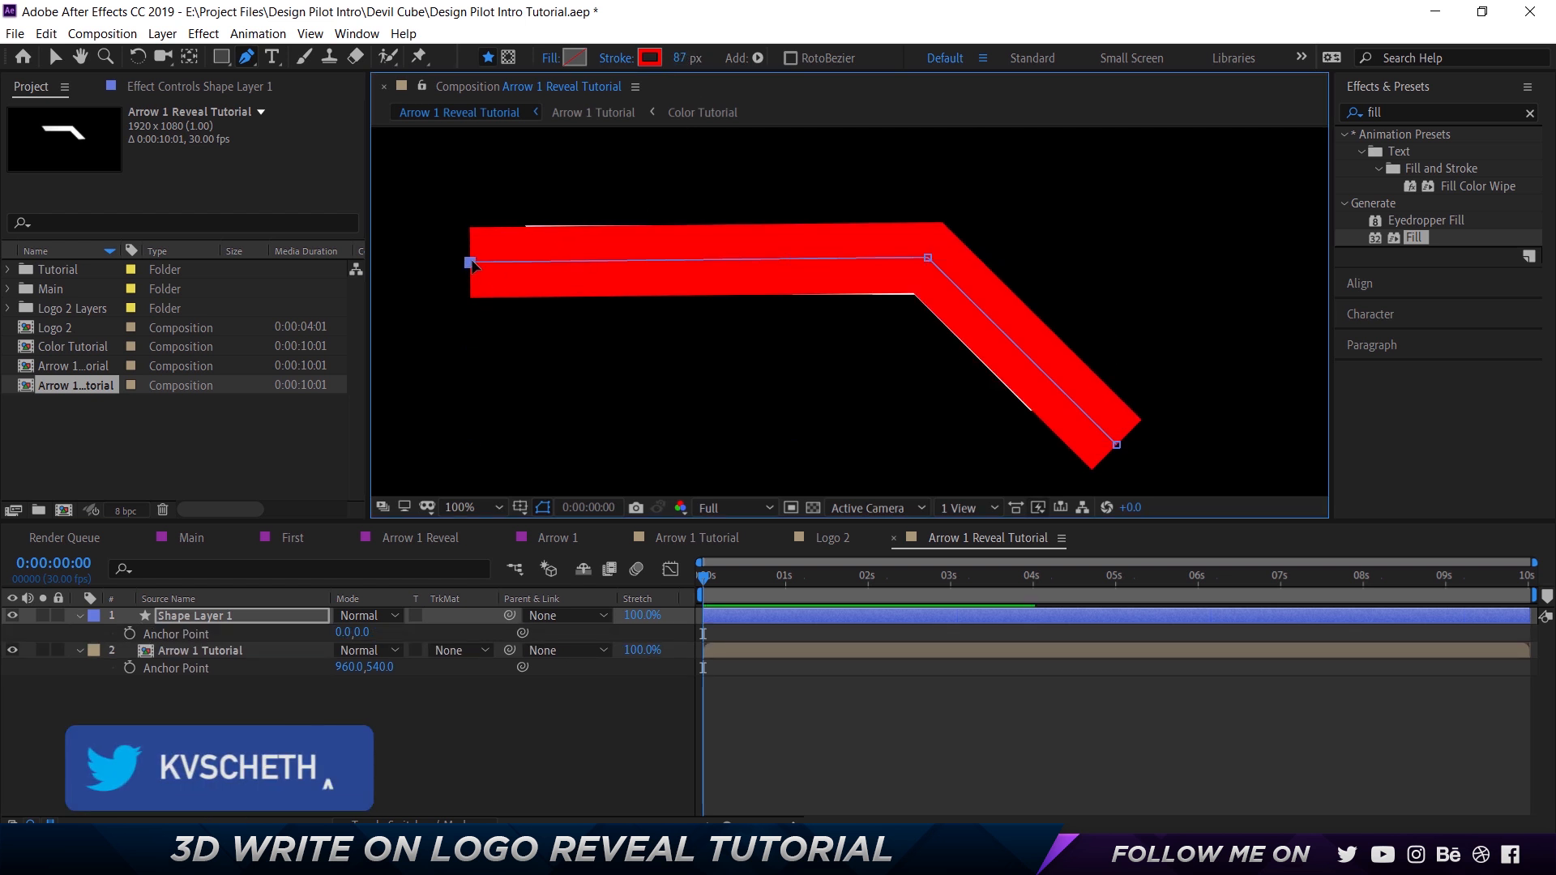
{"action": "double_click", "coordinate": [471, 263]}
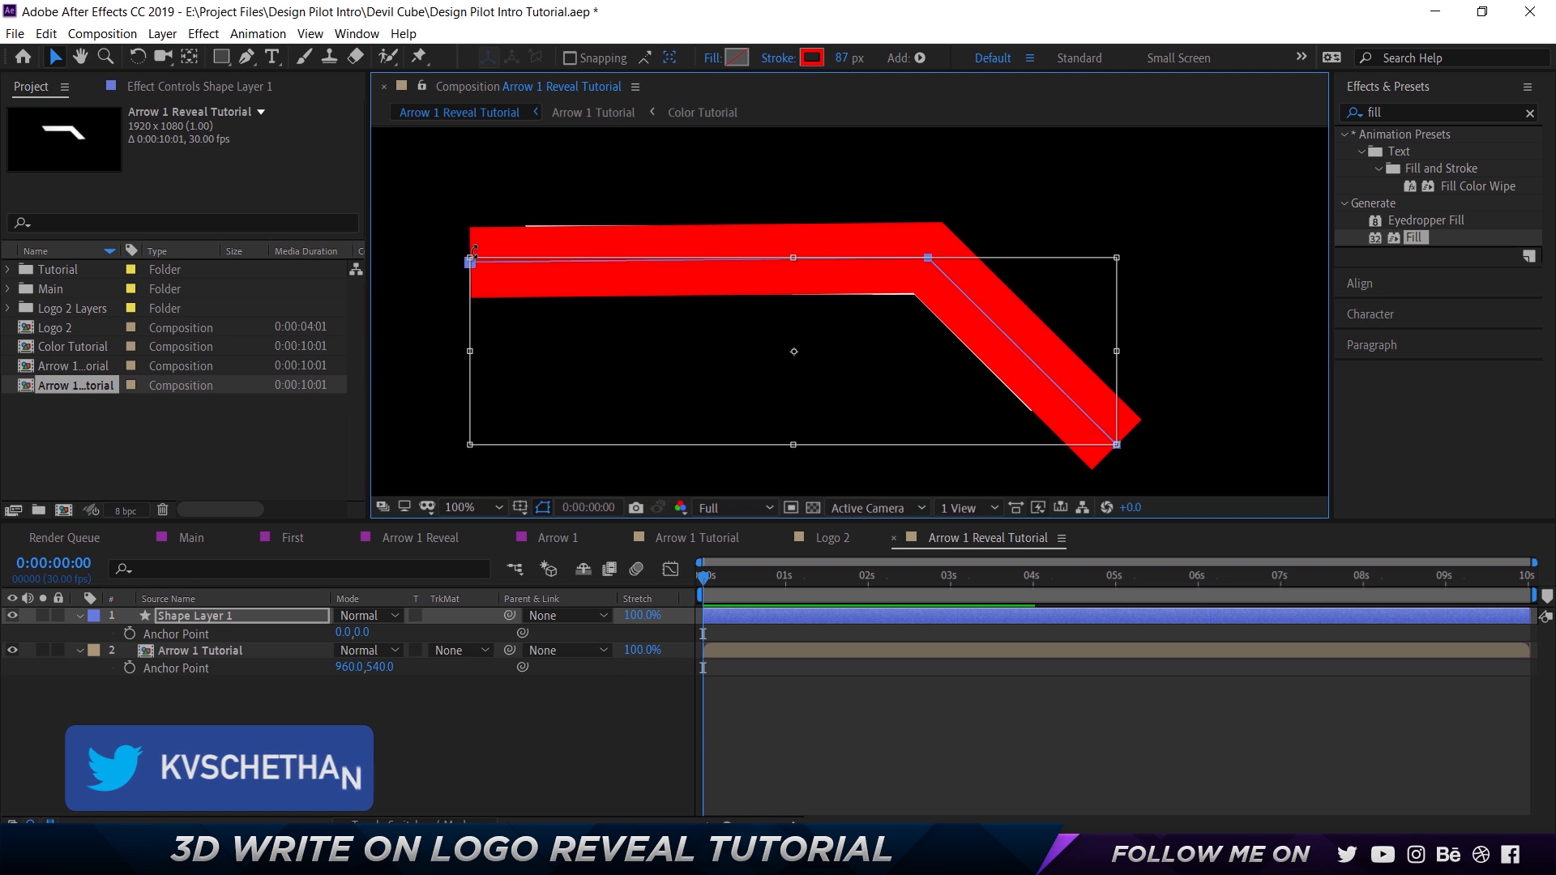
{"action": "double_click", "coordinate": [471, 265]}
{"action": "key", "text": "Up"}
{"action": "key", "text": "Up"}
{"action": "key", "text": "Up"}
{"action": "key", "text": "Up"}
{"action": "key", "text": "Up"}
{"action": "key", "text": "Up"}
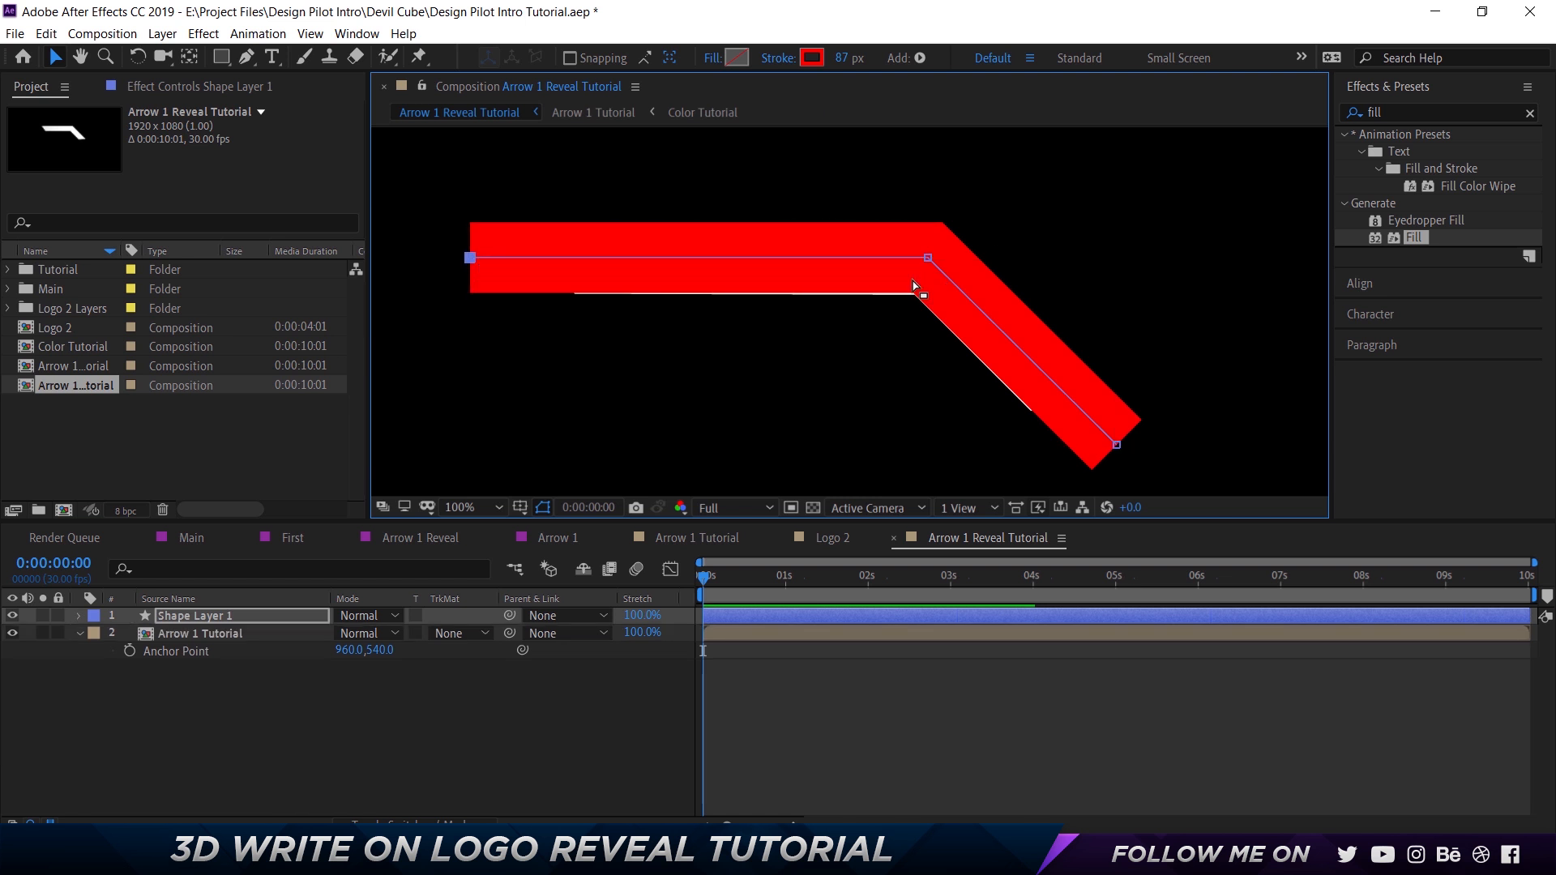
Increase the stroke width to 95 px so the red stroke covers the whole arrow.
{"action": "left_click", "coordinate": [843, 59]}
{"action": "type", "text": "95"}
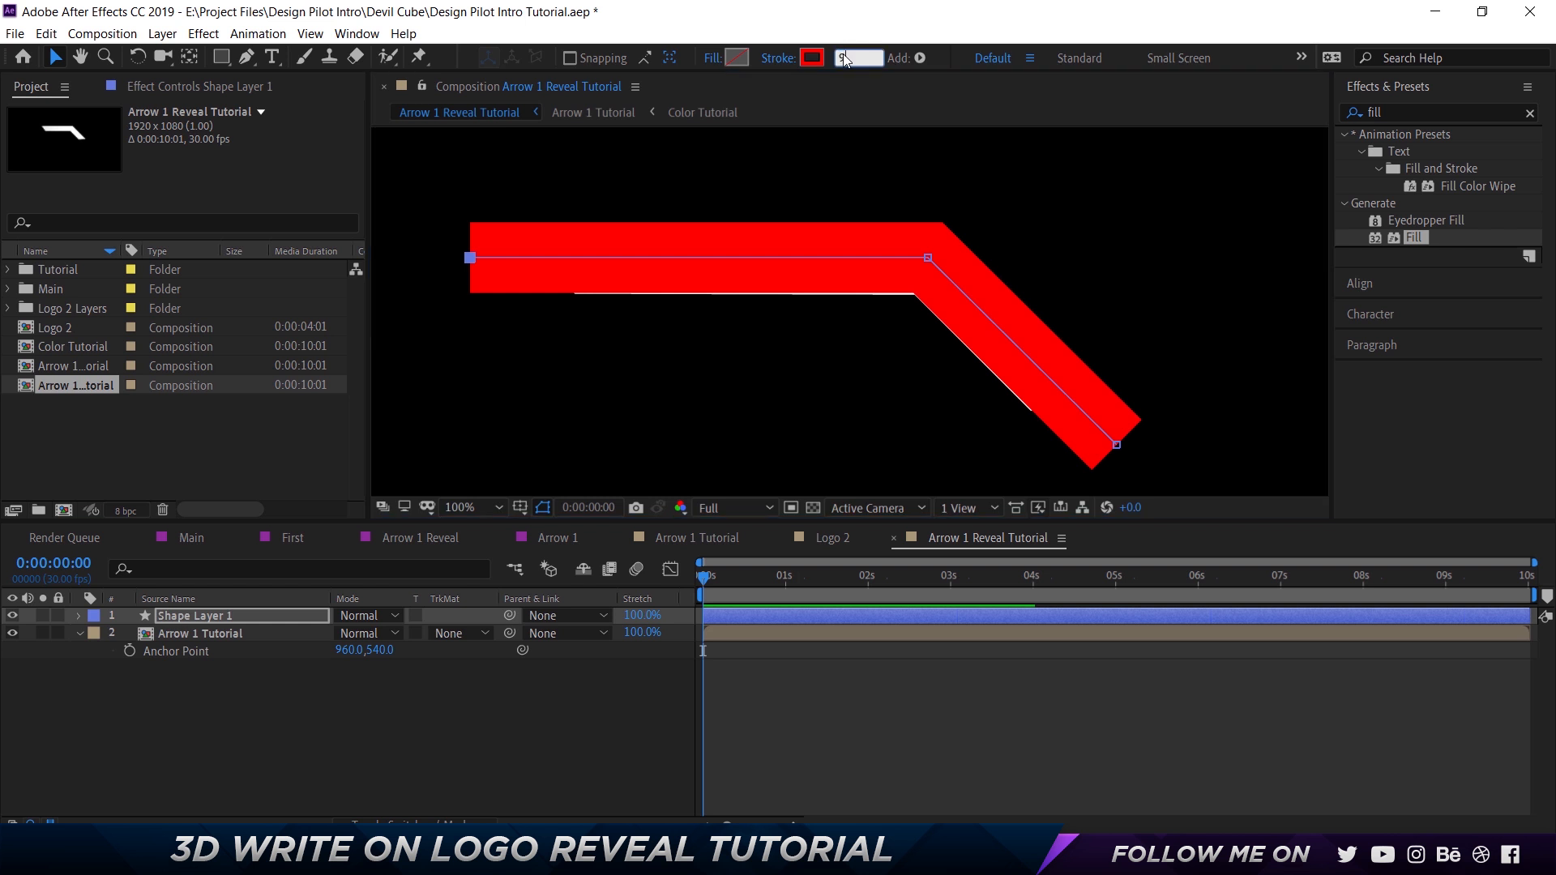
{"action": "key", "text": "Return"}
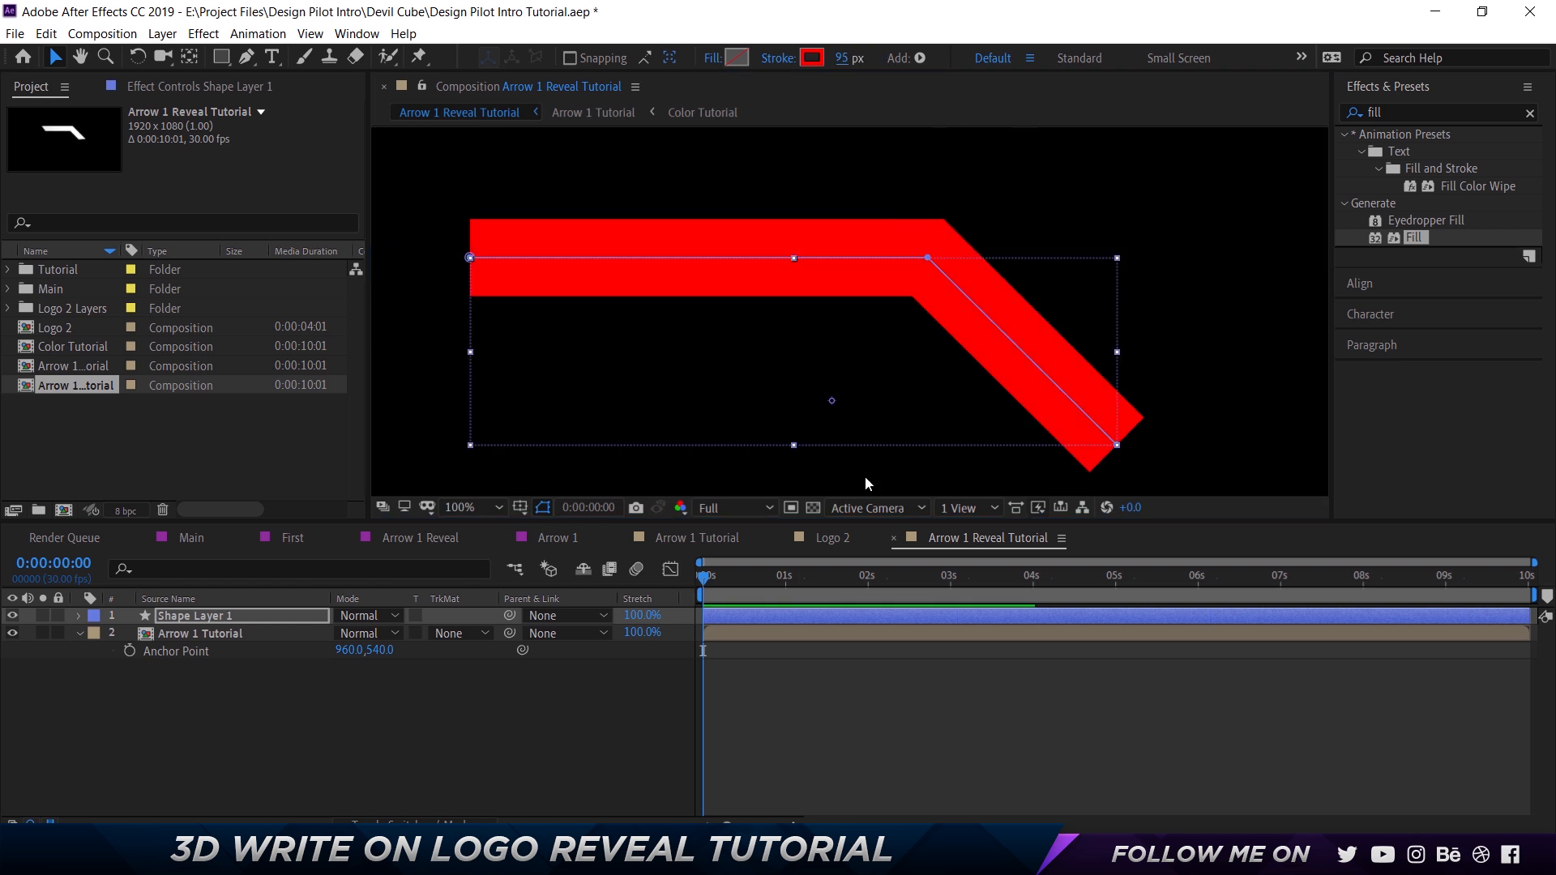
Deselect the shape layer and set the composition preview resolution to Half.
{"action": "left_click", "coordinate": [533, 739]}
{"action": "left_click", "coordinate": [767, 507]}
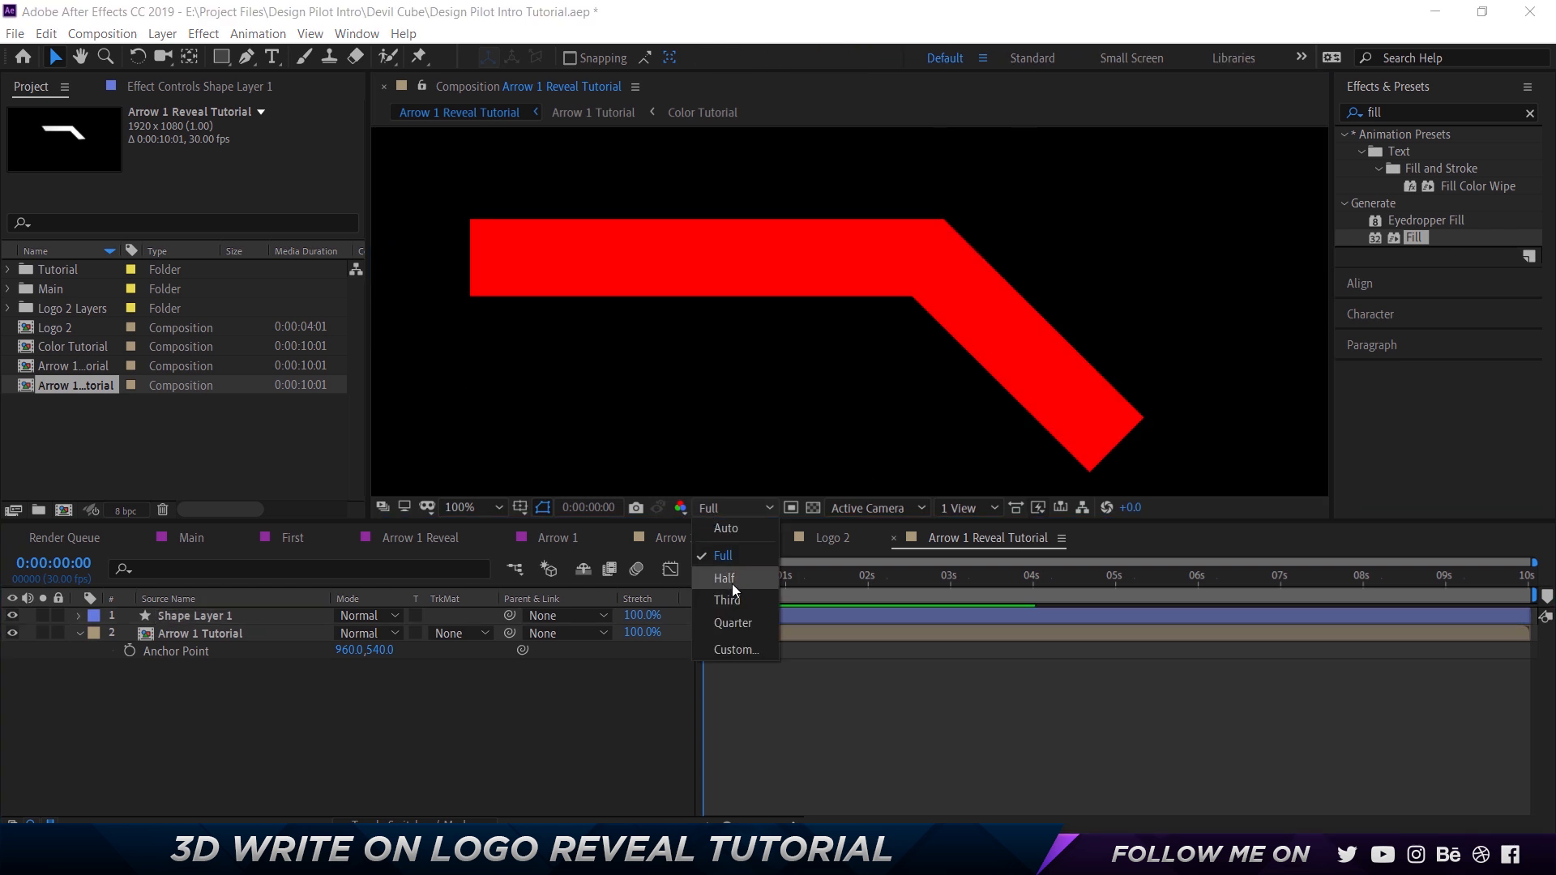
{"action": "left_click", "coordinate": [732, 580]}
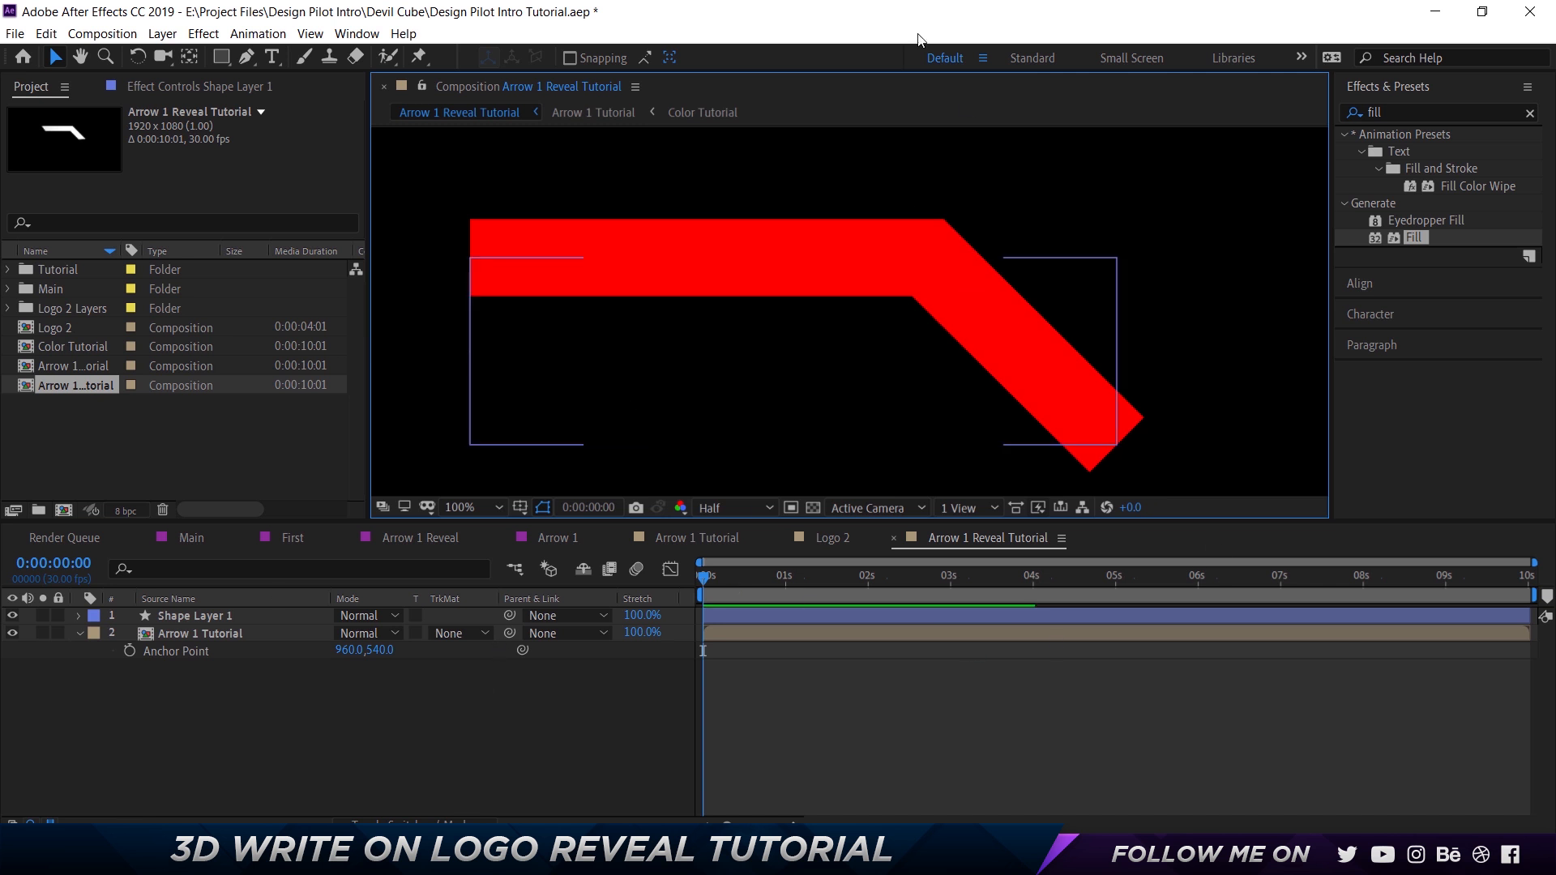
Set the Arrow 1 Tutorial layer's track matte to Alpha Matte "Shape Layer 1".
{"action": "left_click", "coordinate": [620, 247]}
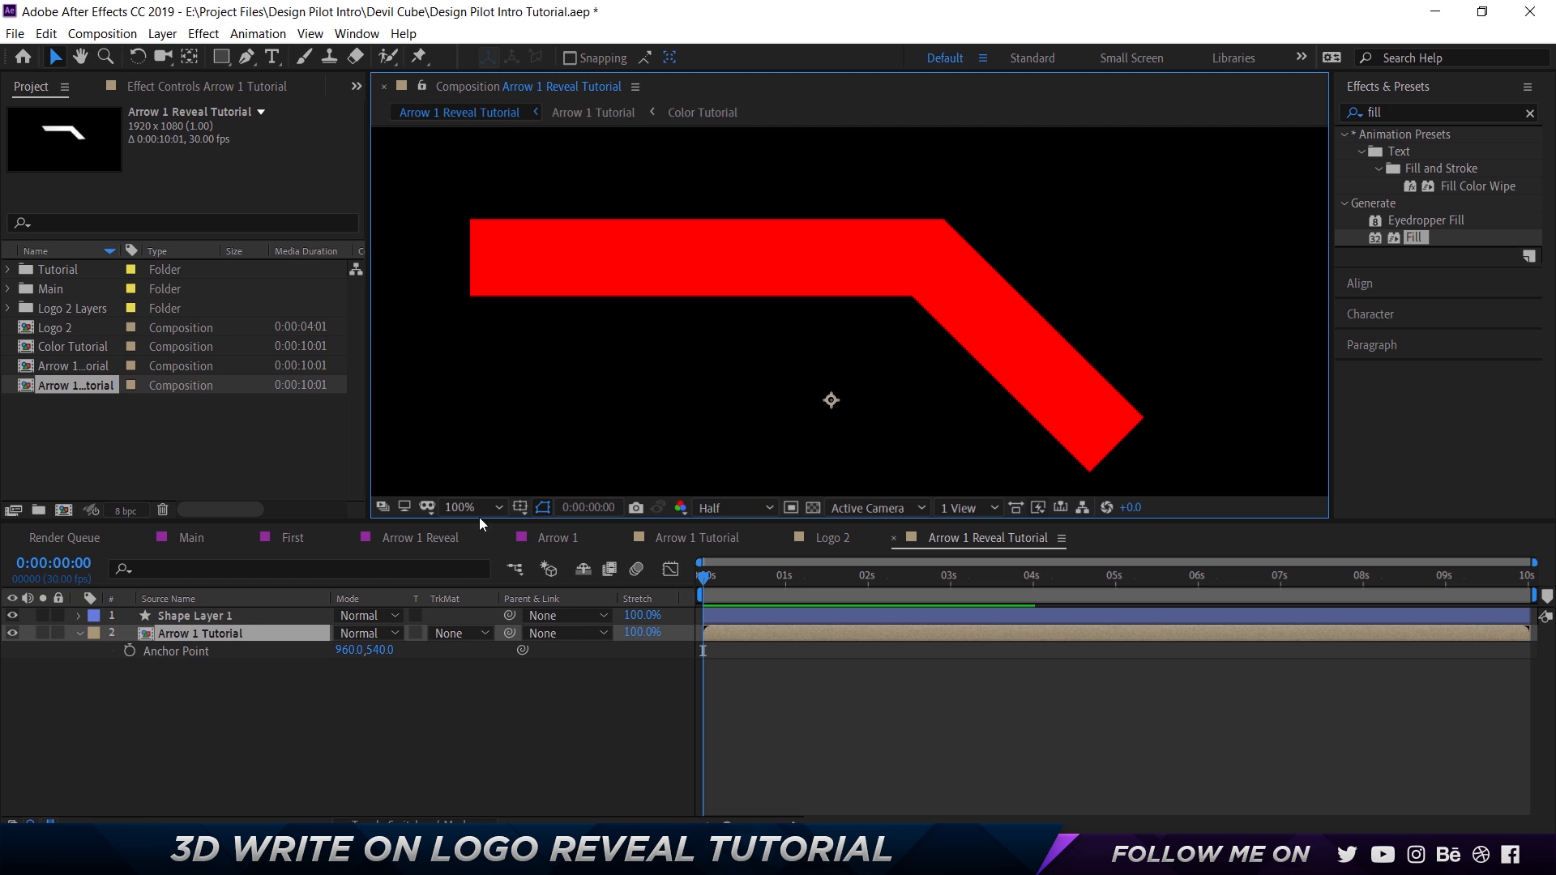
{"action": "left_click", "coordinate": [468, 637]}
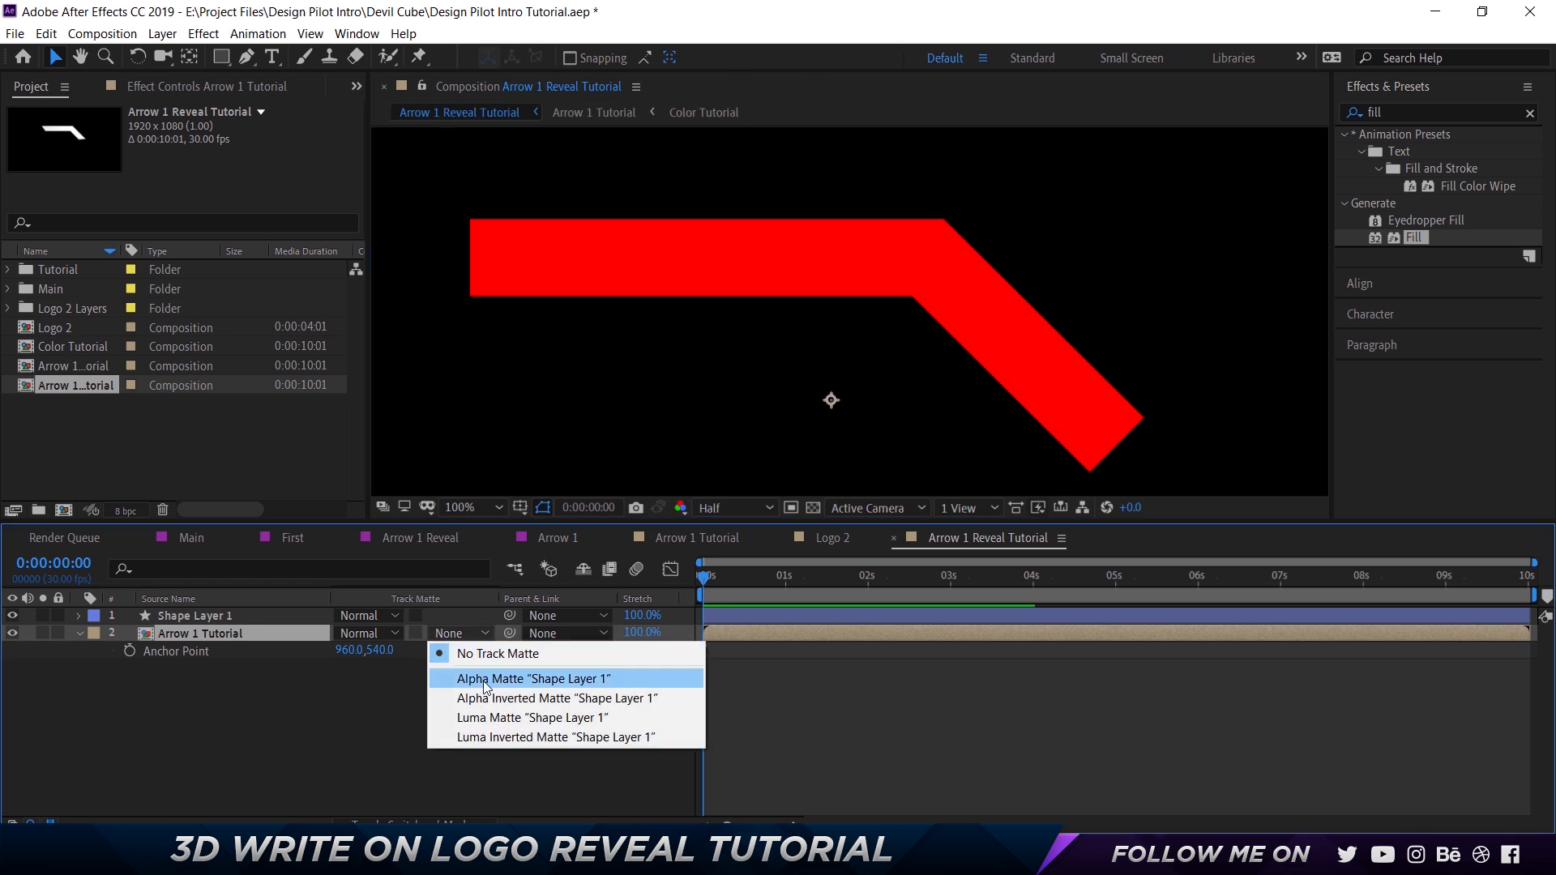
{"action": "left_click", "coordinate": [483, 681]}
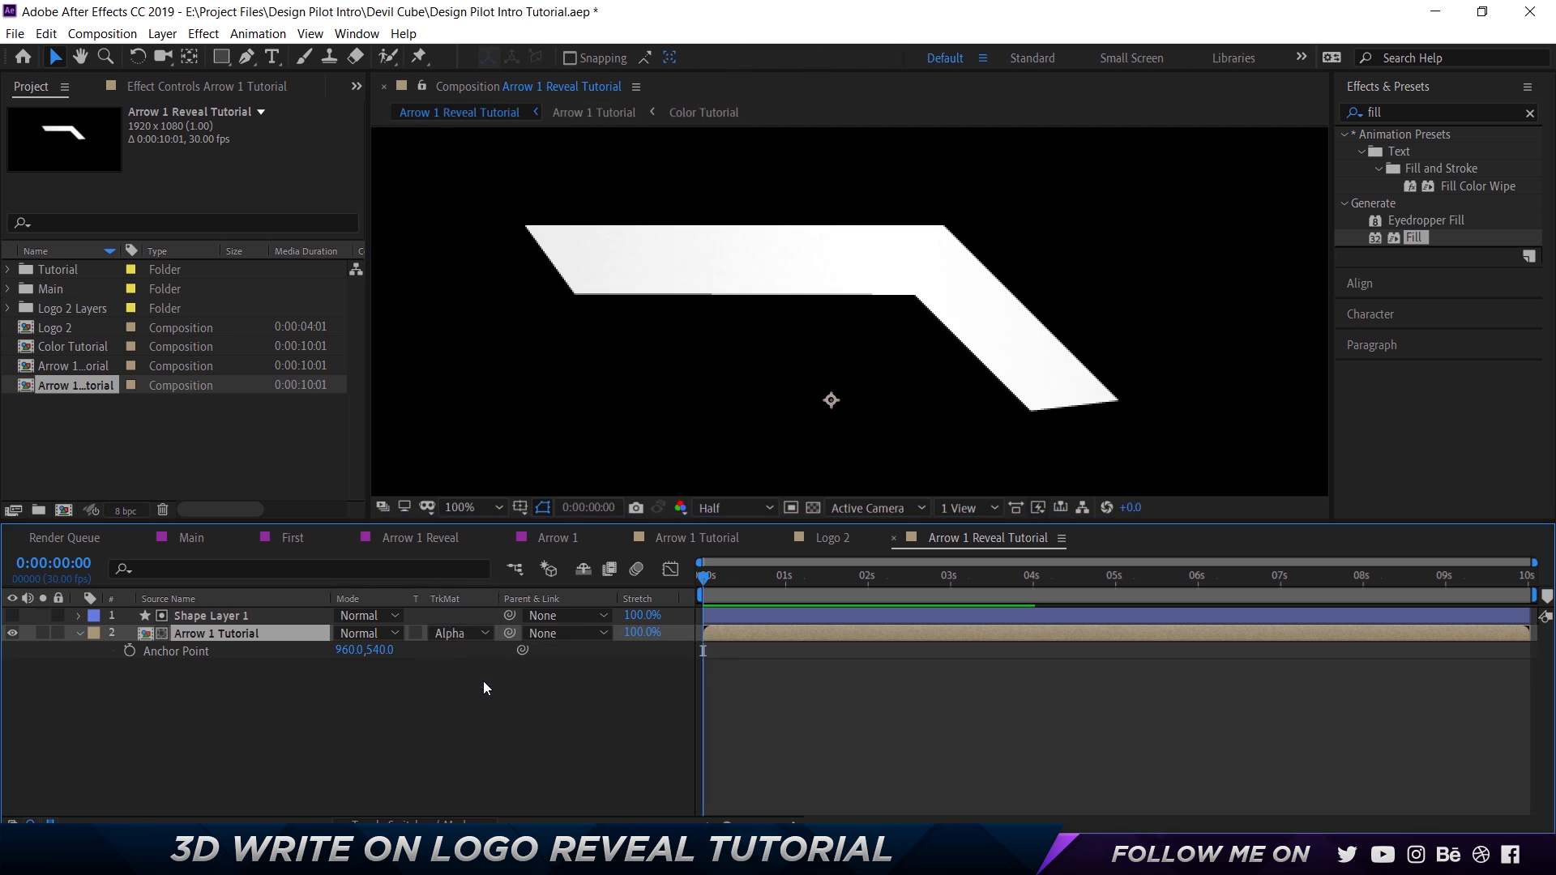
Add Trim Paths to Shape Layer 1 and expand its Start, End and Offset properties.
{"action": "left_click", "coordinate": [240, 621]}
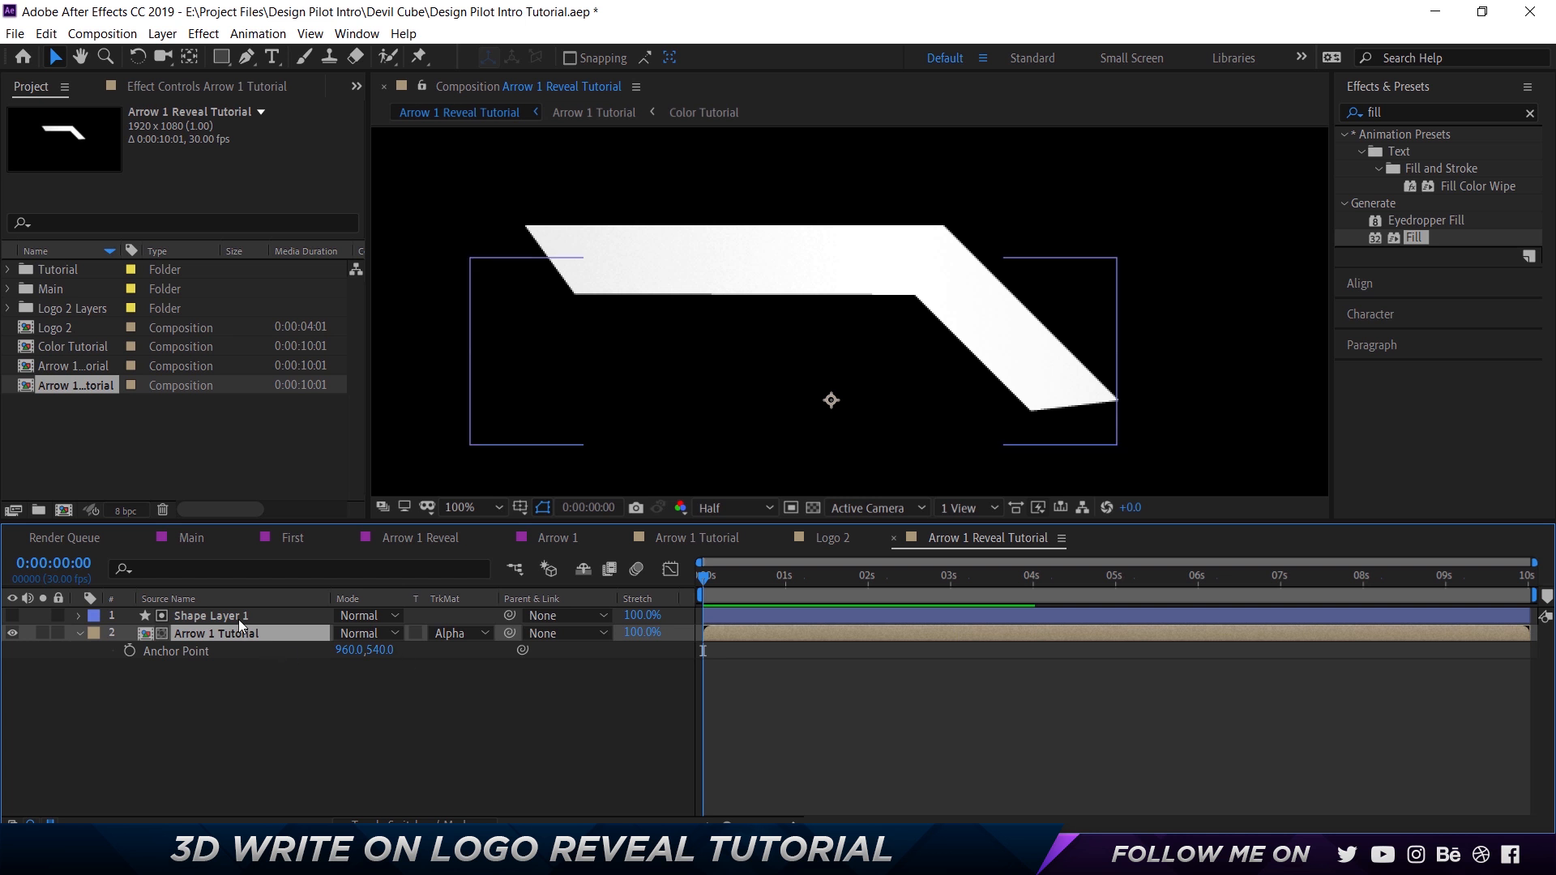
{"action": "left_click", "coordinate": [79, 617]}
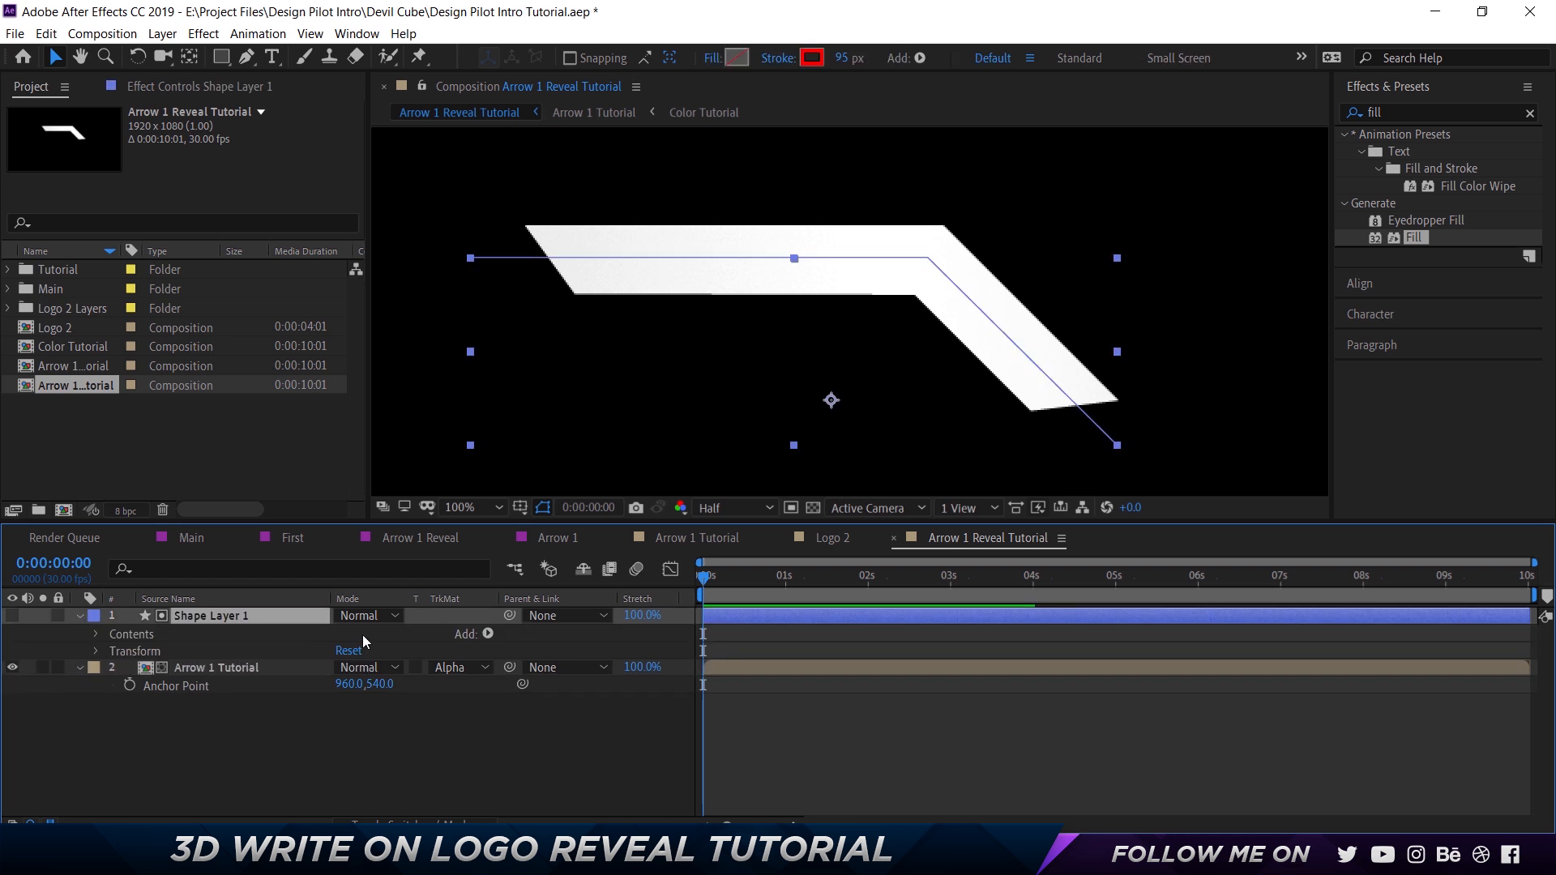
{"action": "left_click", "coordinate": [487, 634]}
{"action": "left_click", "coordinate": [456, 508]}
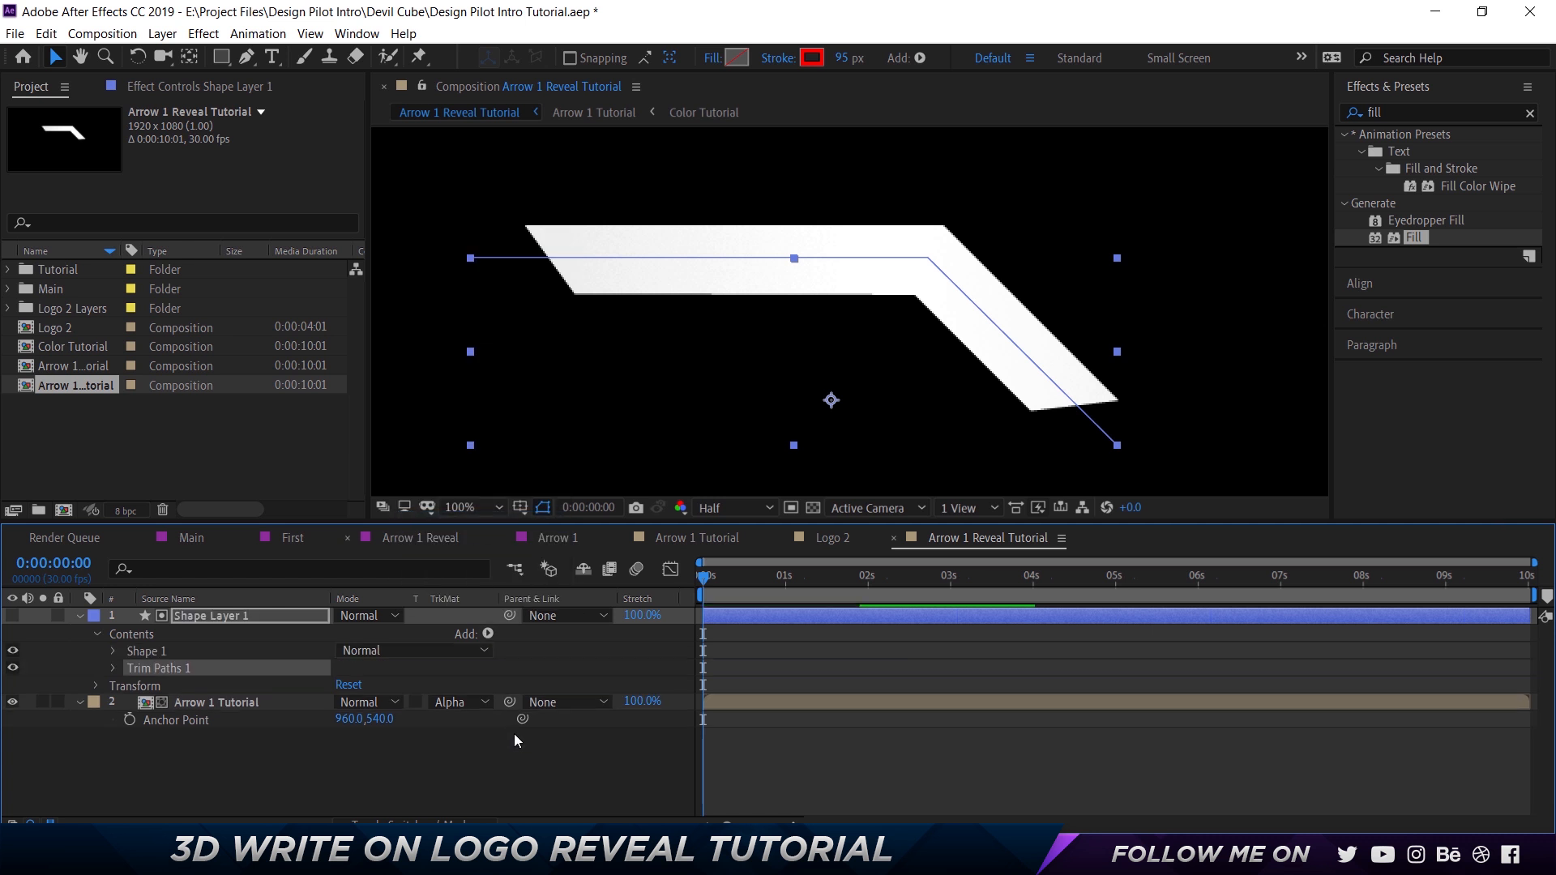
{"action": "left_click", "coordinate": [112, 668]}
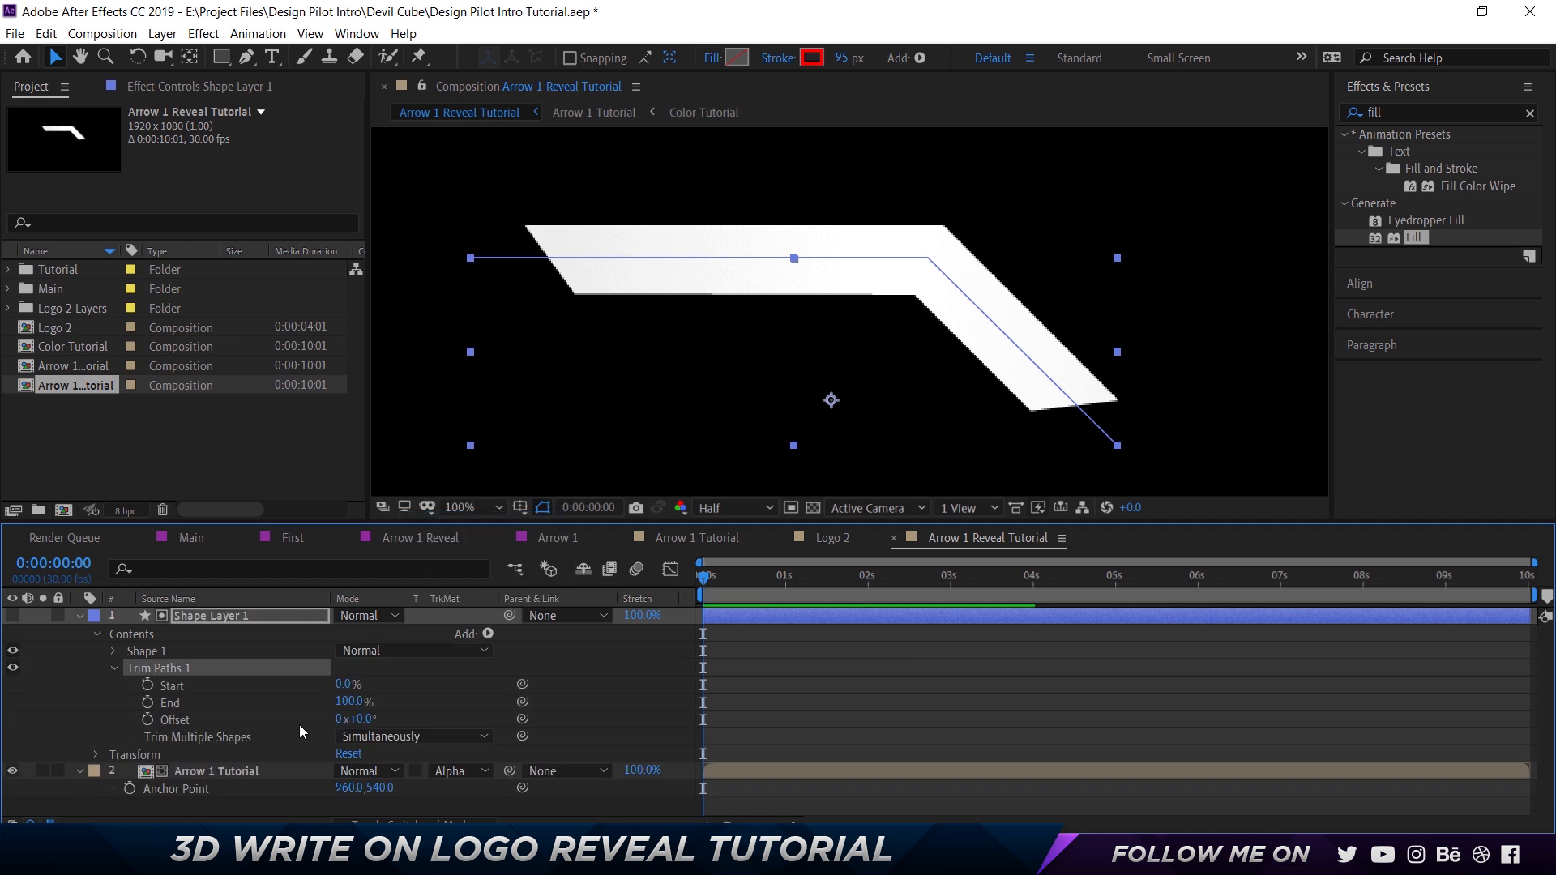
Keyframe the Trim Paths End of Shape Layer 1 at 6% at 0 seconds and 100% at 1 second.
{"action": "left_click_drag", "start_coordinate": [349, 707], "coordinate": [150, 713]}
{"action": "left_click", "coordinate": [147, 704]}
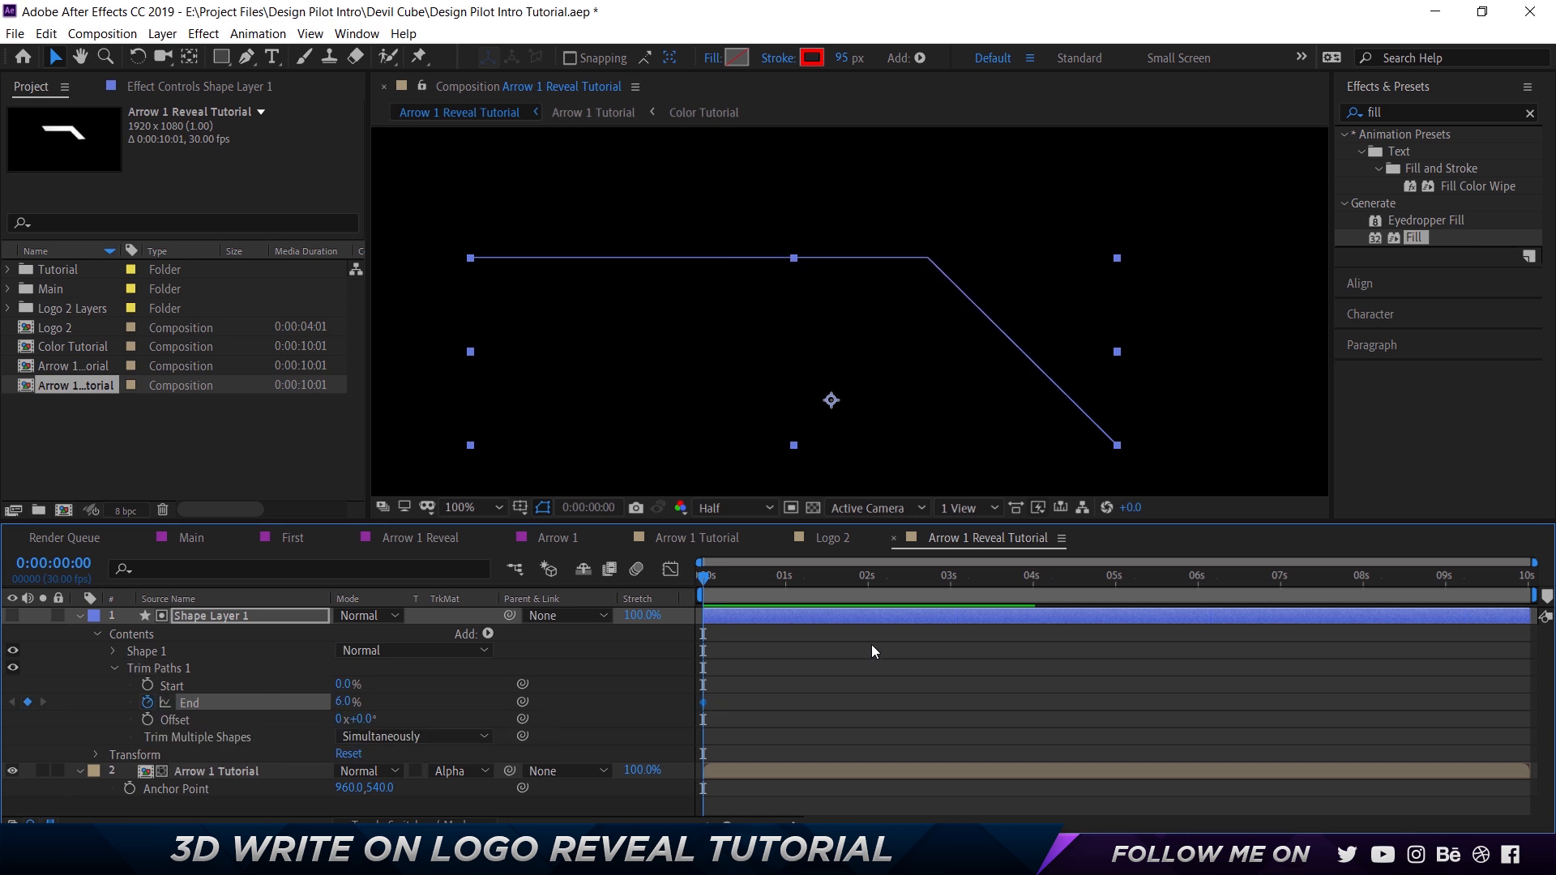
{"action": "key", "text": "shift+Page_Down"}
{"action": "key", "text": "shift+Page_Down"}
{"action": "key", "text": "shift+Page_Down"}
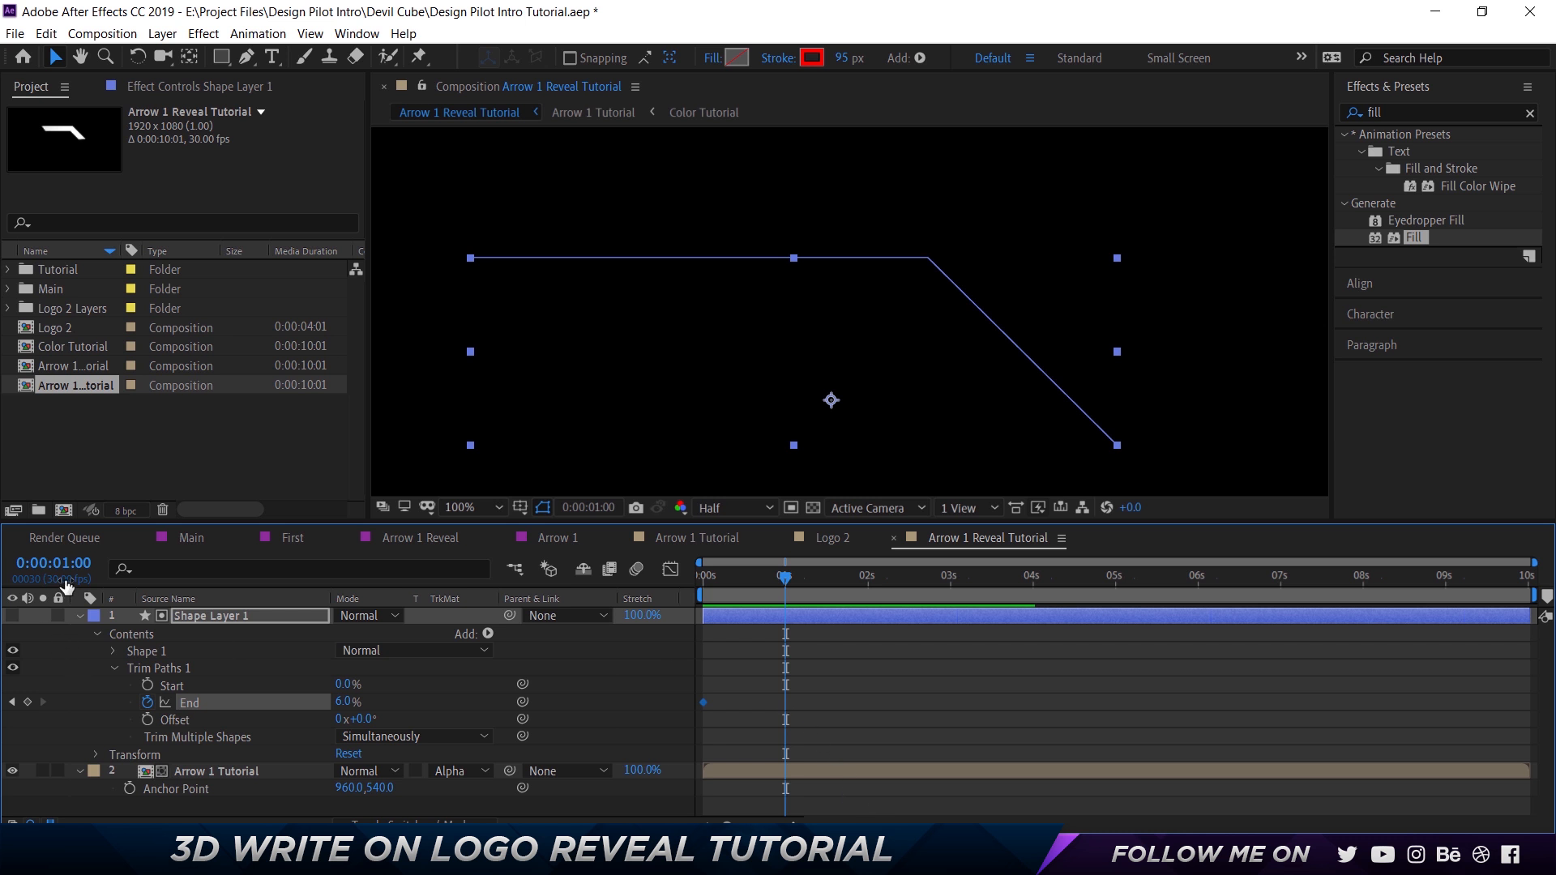
{"action": "left_click", "coordinate": [344, 702]}
{"action": "type", "text": "25"}
{"action": "key", "text": "Return"}
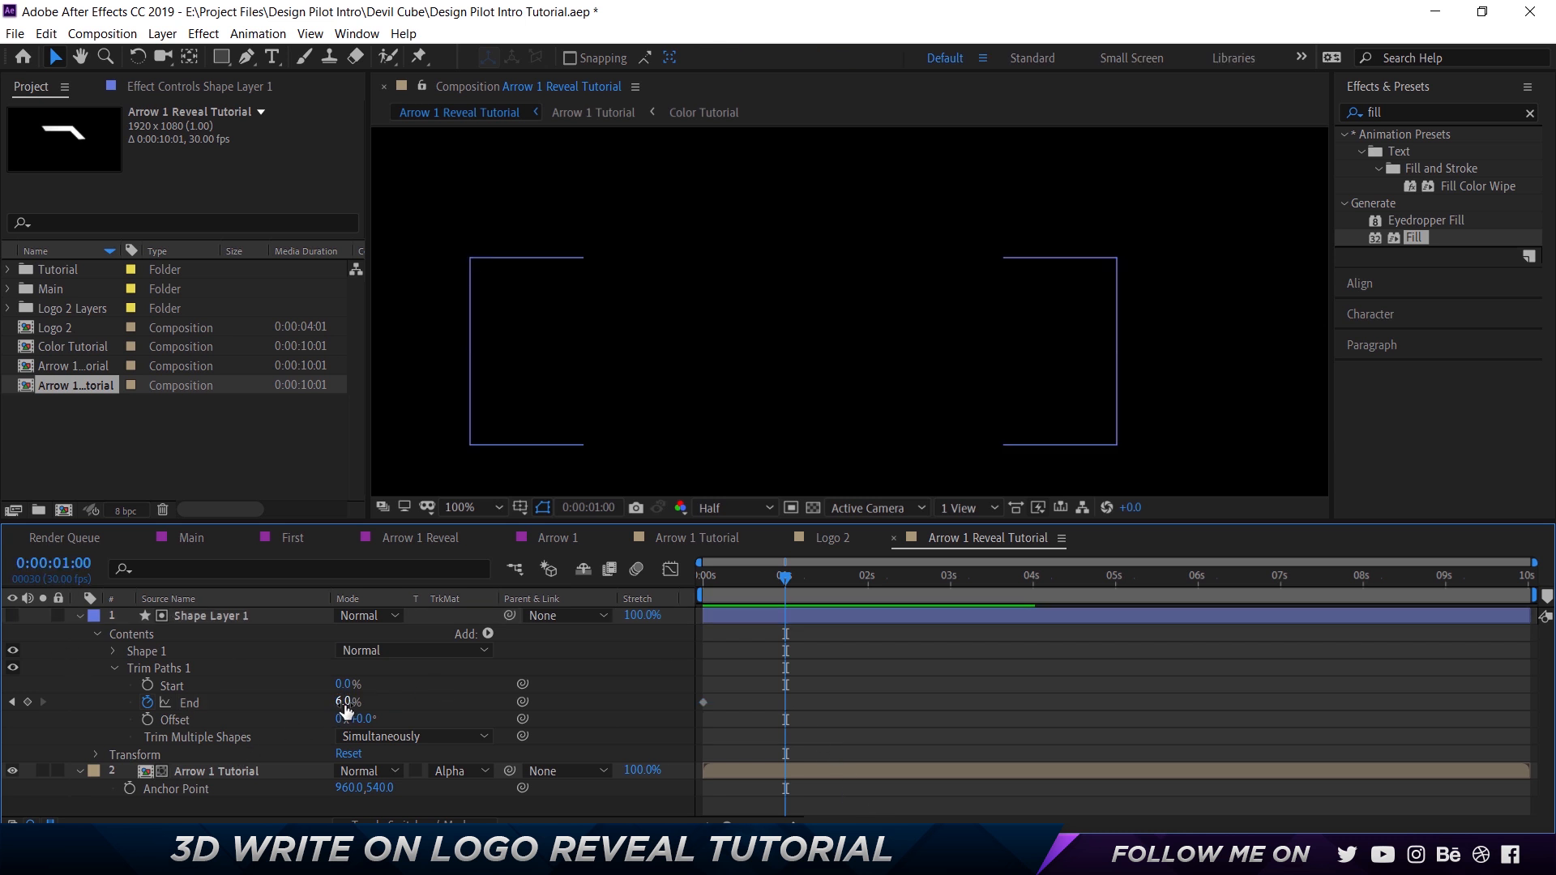
{"action": "left_click_drag", "start_coordinate": [366, 702], "coordinate": [458, 721]}
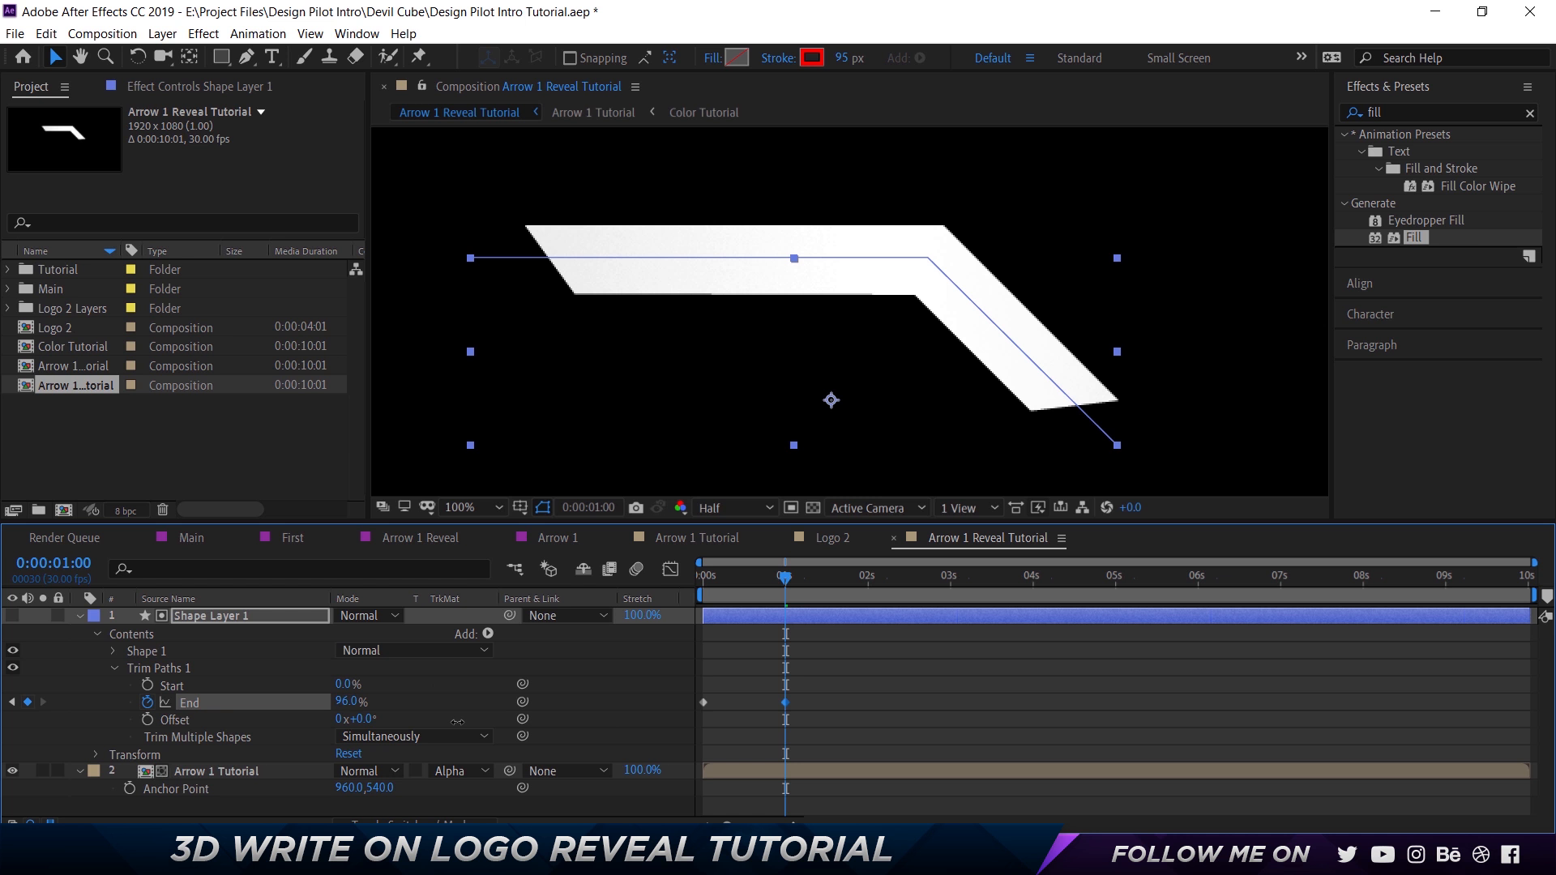
{"action": "left_click", "coordinate": [350, 703]}
{"action": "type", "text": "10"}
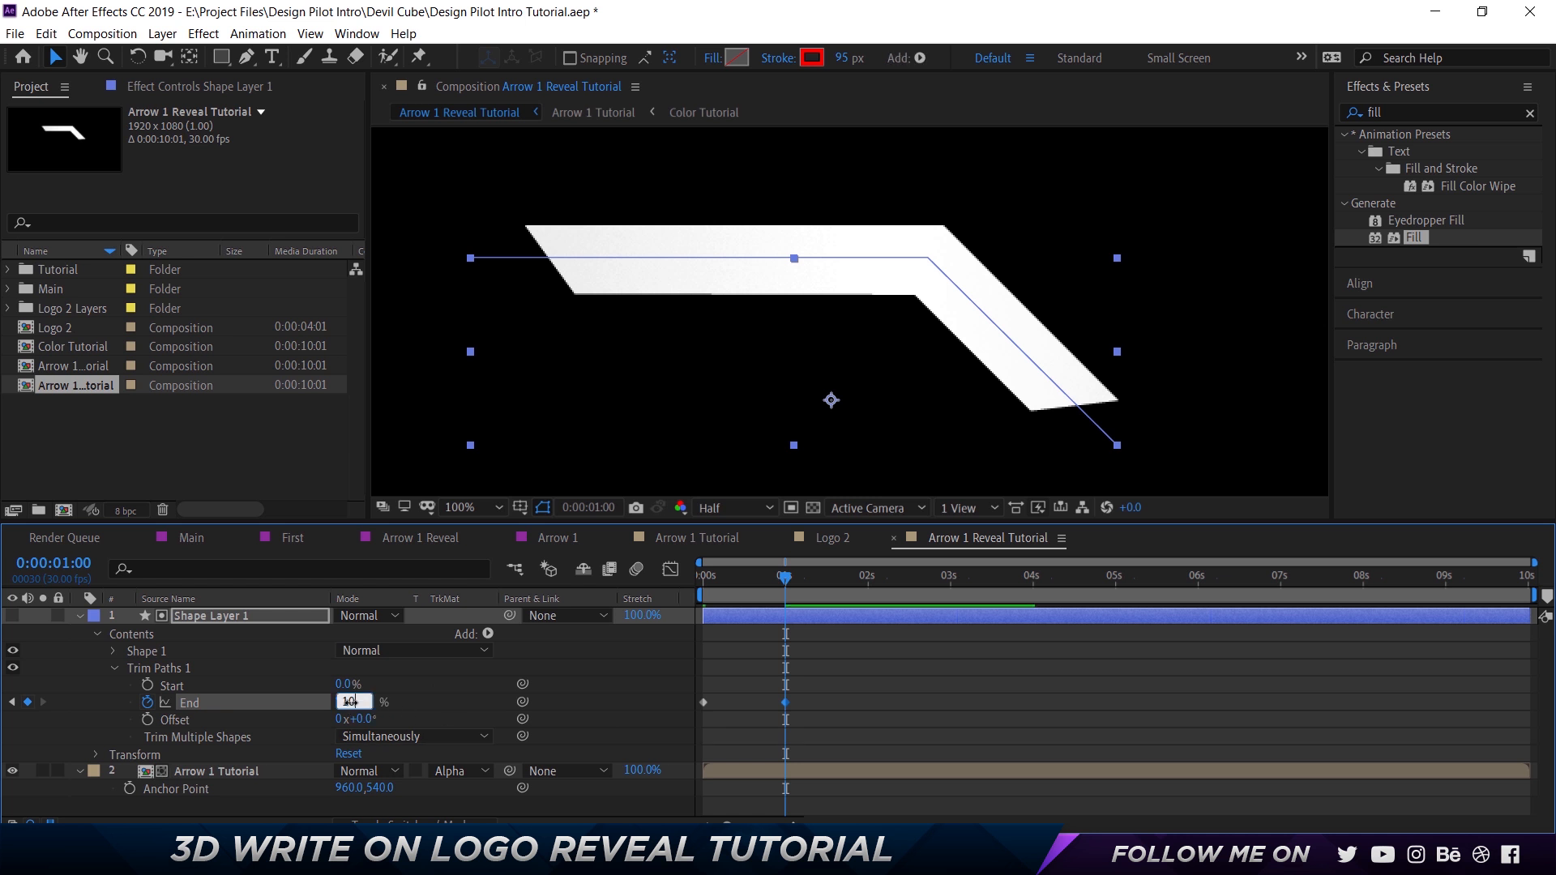
{"action": "type", "text": "0"}
{"action": "key", "text": "Return"}
Apply Easy Ease to both Trim Paths End keyframes.
{"action": "mouse_move", "coordinate": [850, 741]}
{"action": "left_mouse_down"}
{"action": "mouse_move", "coordinate": [704, 661]}
{"action": "mouse_move", "coordinate": [826, 723]}
{"action": "left_mouse_up"}
{"action": "right_click", "coordinate": [786, 701]}
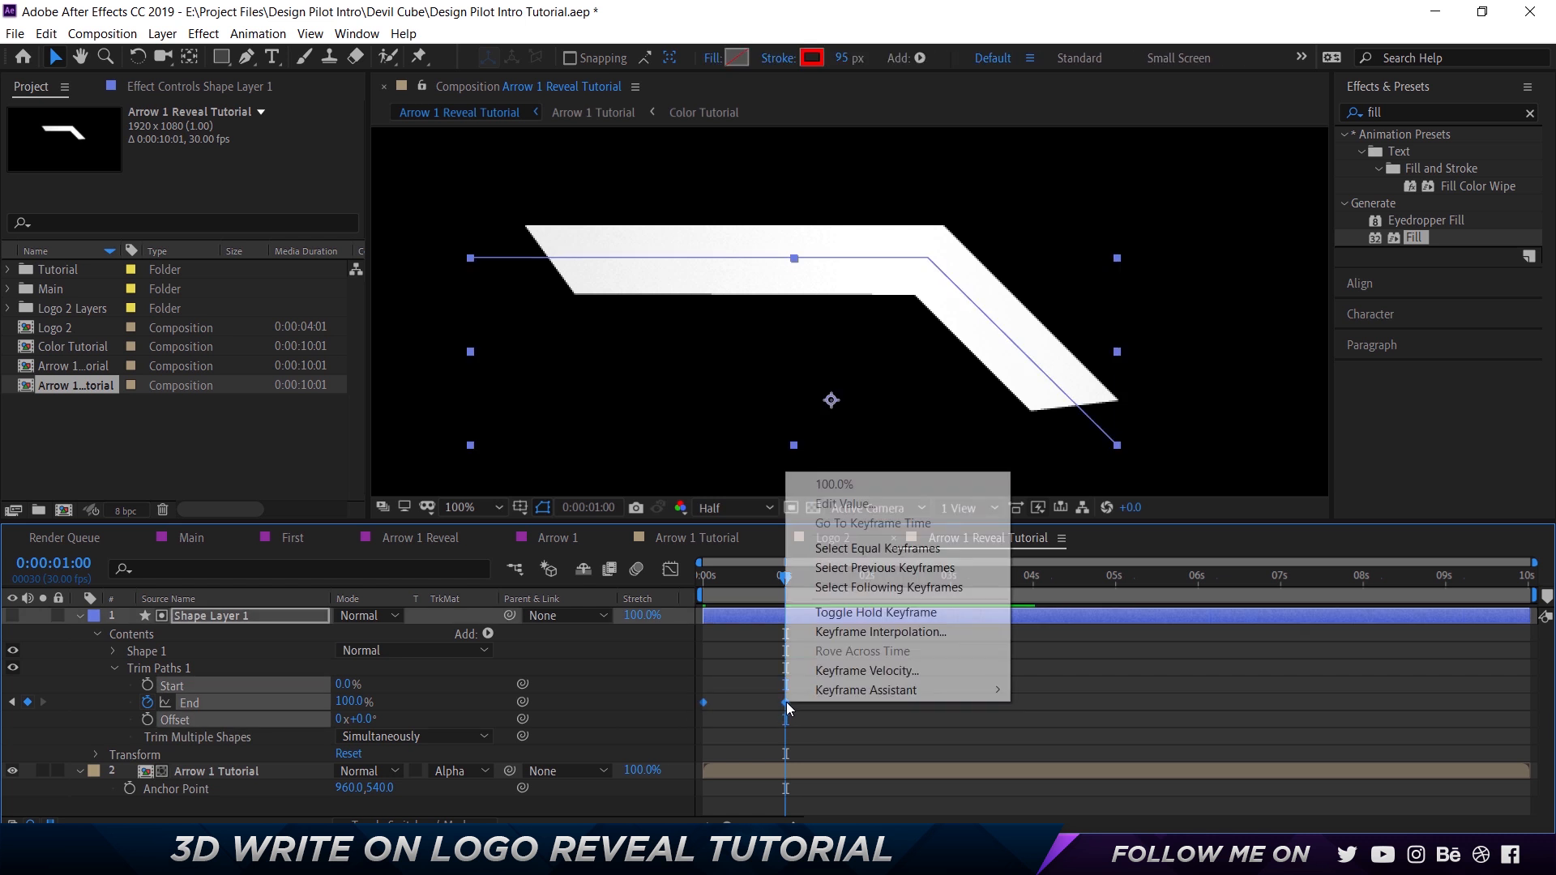
{"action": "mouse_move", "coordinate": [907, 690]}
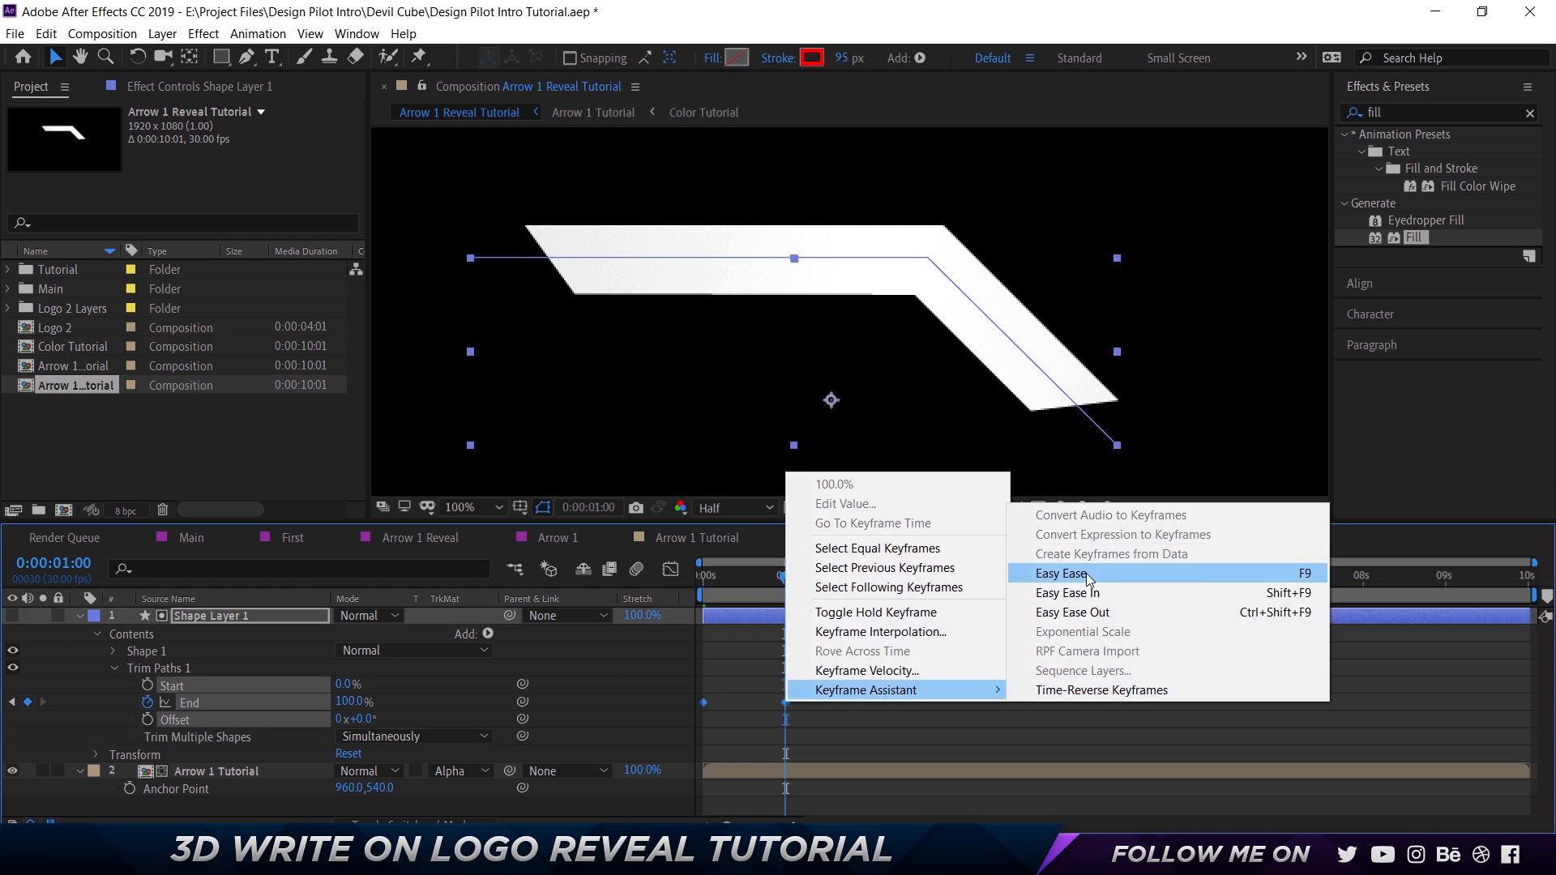
{"action": "left_click", "coordinate": [1304, 574]}
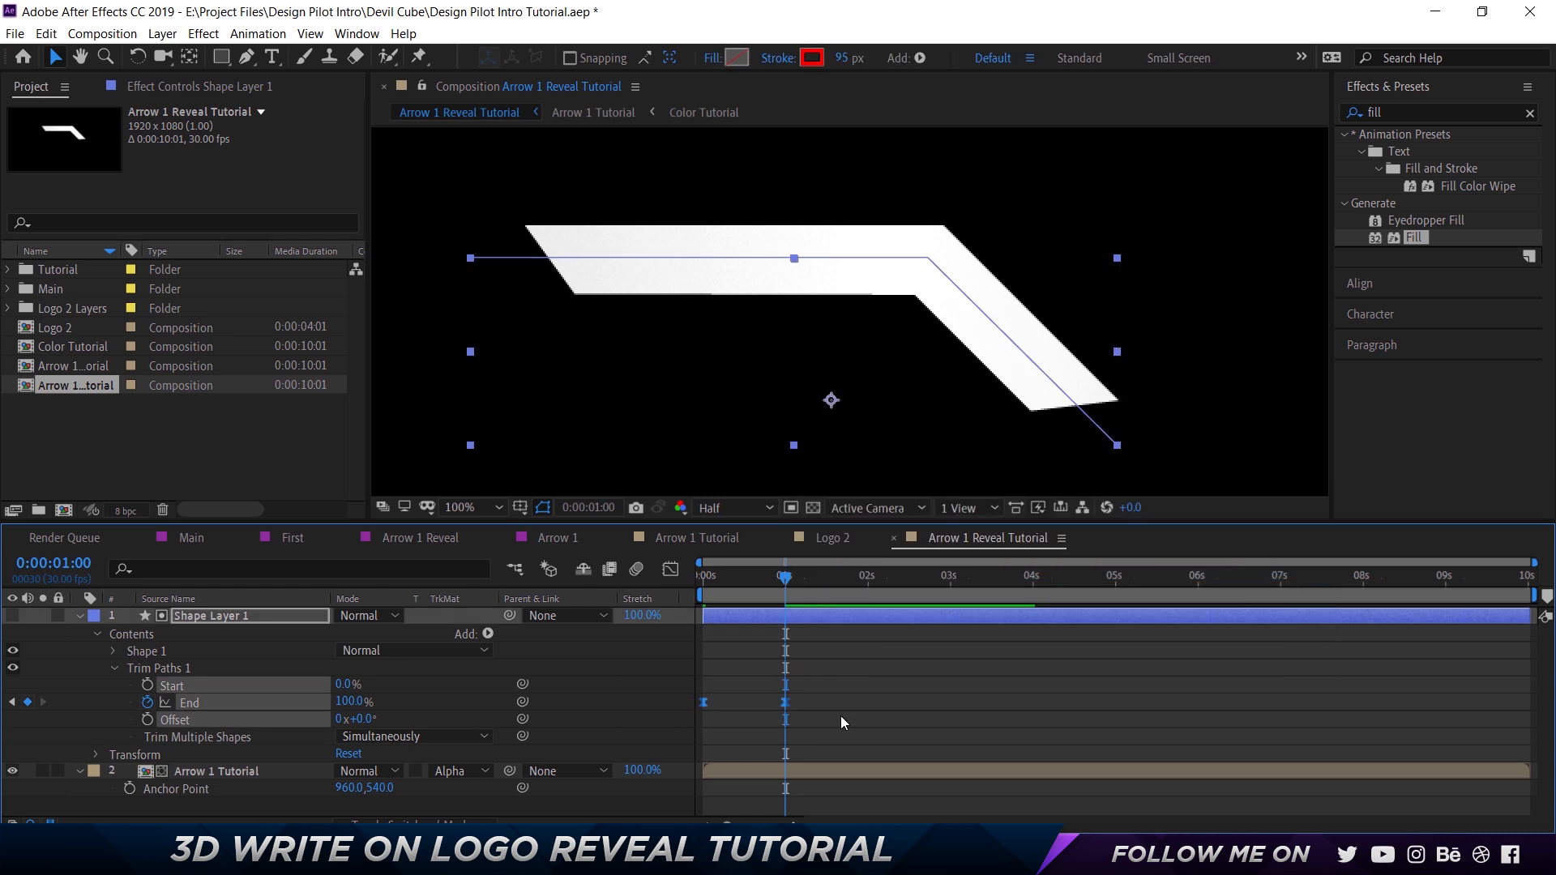
Reshape the End speed curve in the Graph Editor so it peaks early and eases more gradually into the 1-second keyframe.
{"action": "left_click", "coordinate": [674, 571]}
{"action": "left_click_drag", "start_coordinate": [815, 757], "coordinate": [776, 780]}
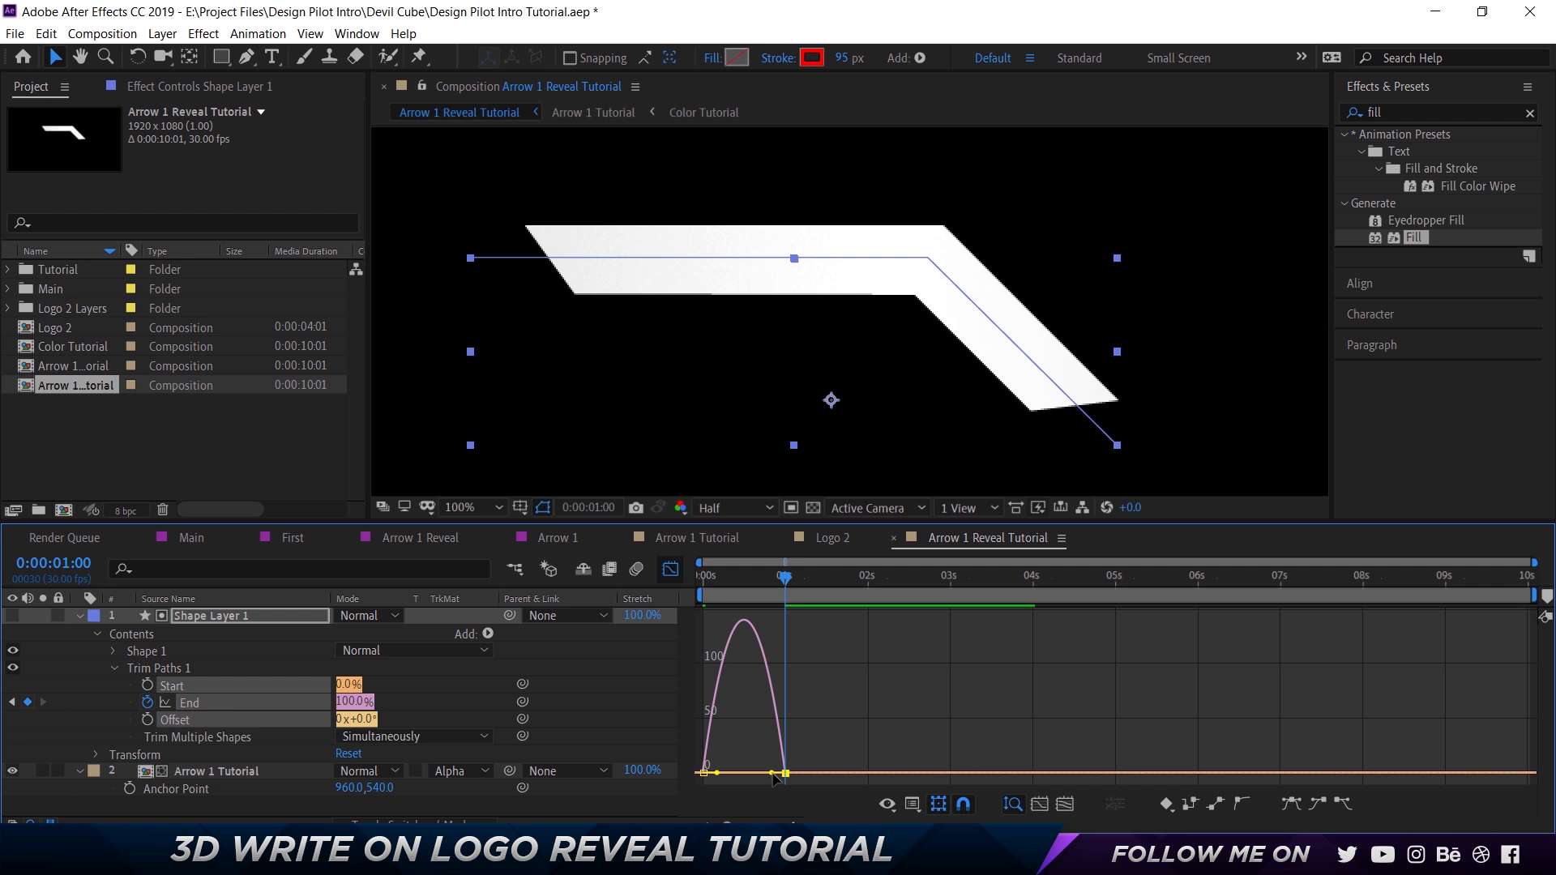
{"action": "left_click_drag", "start_coordinate": [773, 773], "coordinate": [762, 775]}
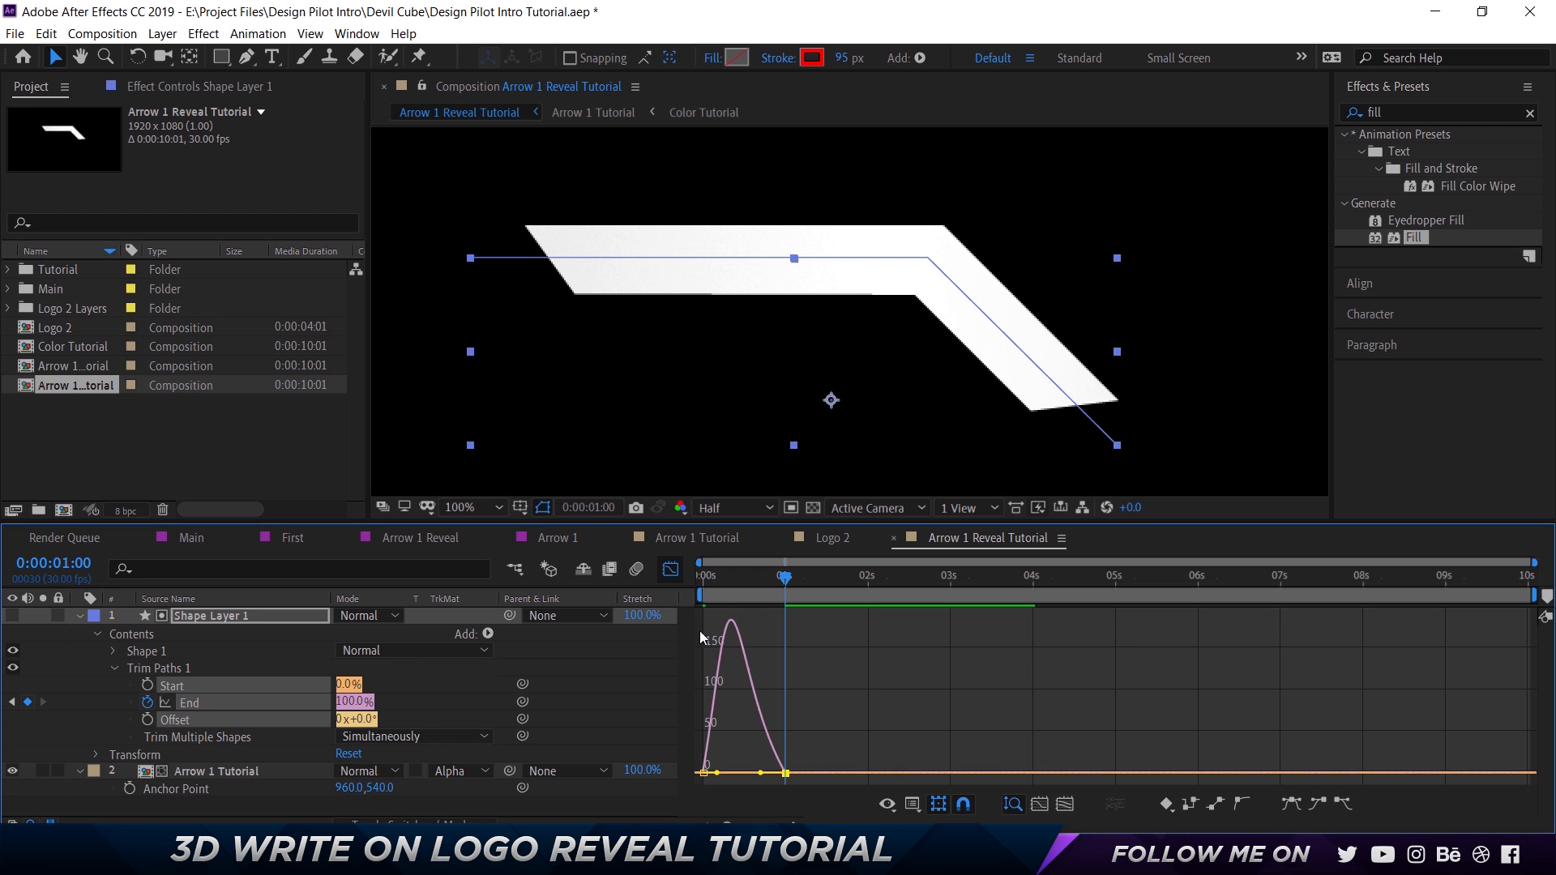
{"action": "left_click", "coordinate": [672, 571]}
Deselect the keyframes and preview the arrow's write-on animation from the start of the composition.
{"action": "key", "text": "Home"}
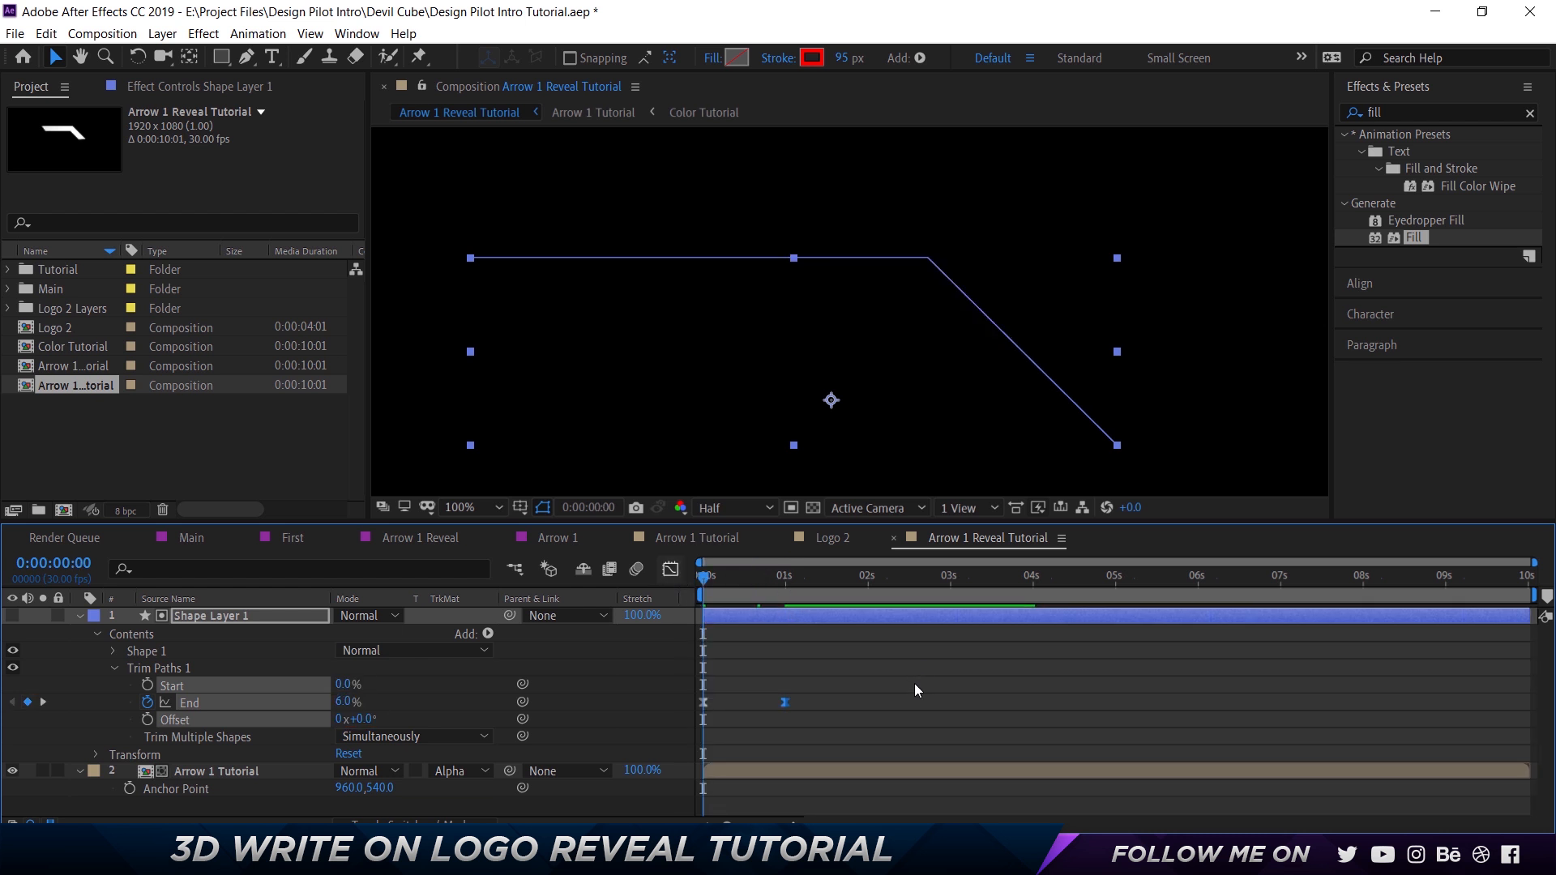
{"action": "left_click", "coordinate": [914, 683]}
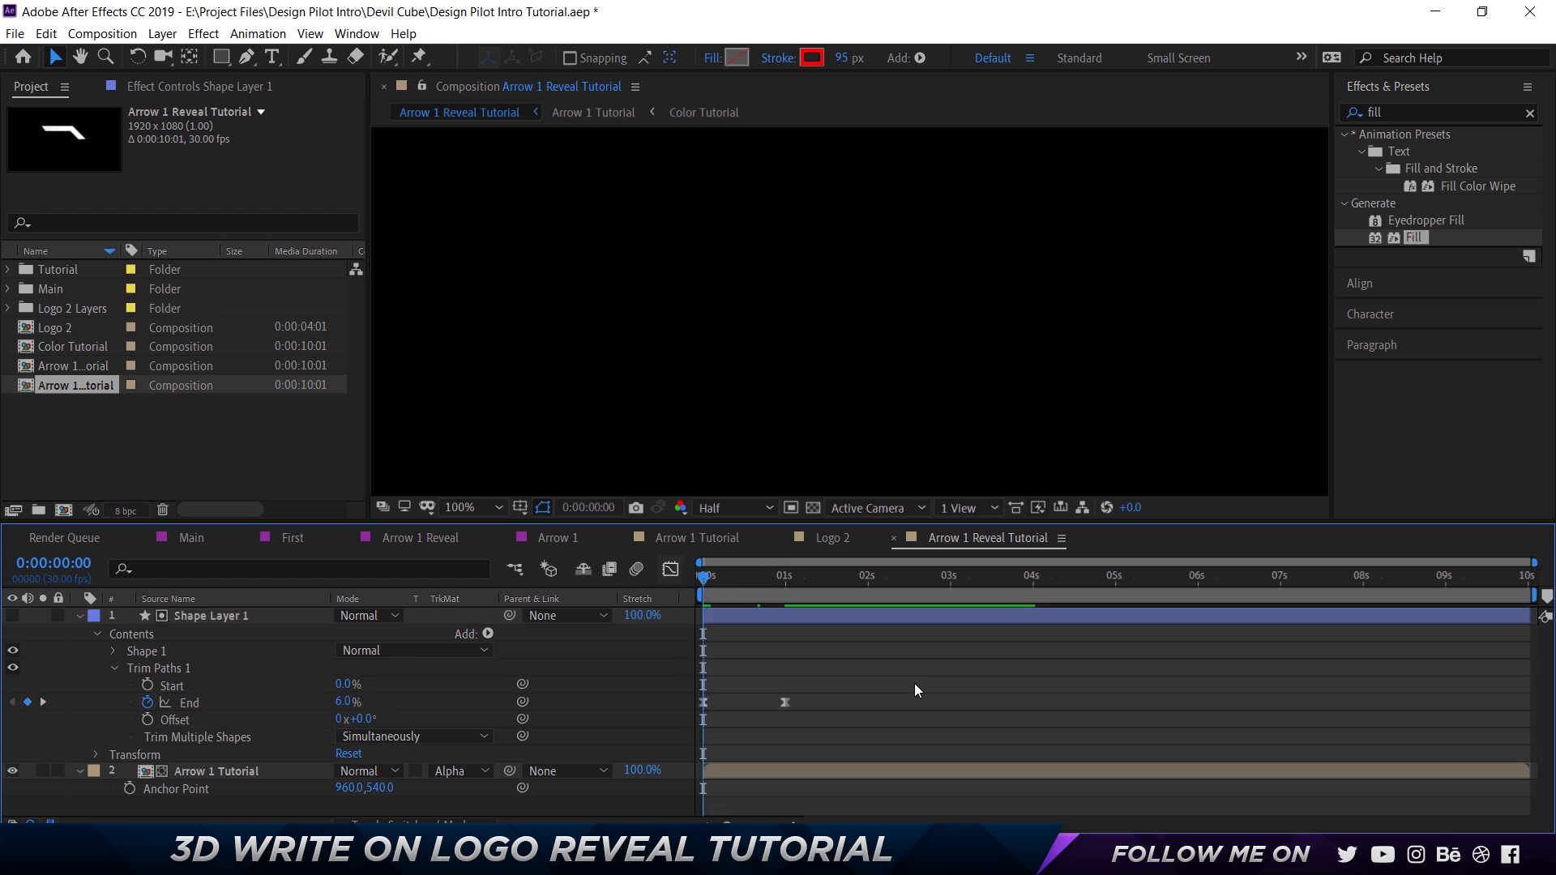
{"action": "key", "text": "space"}
{"action": "key", "text": "space"}
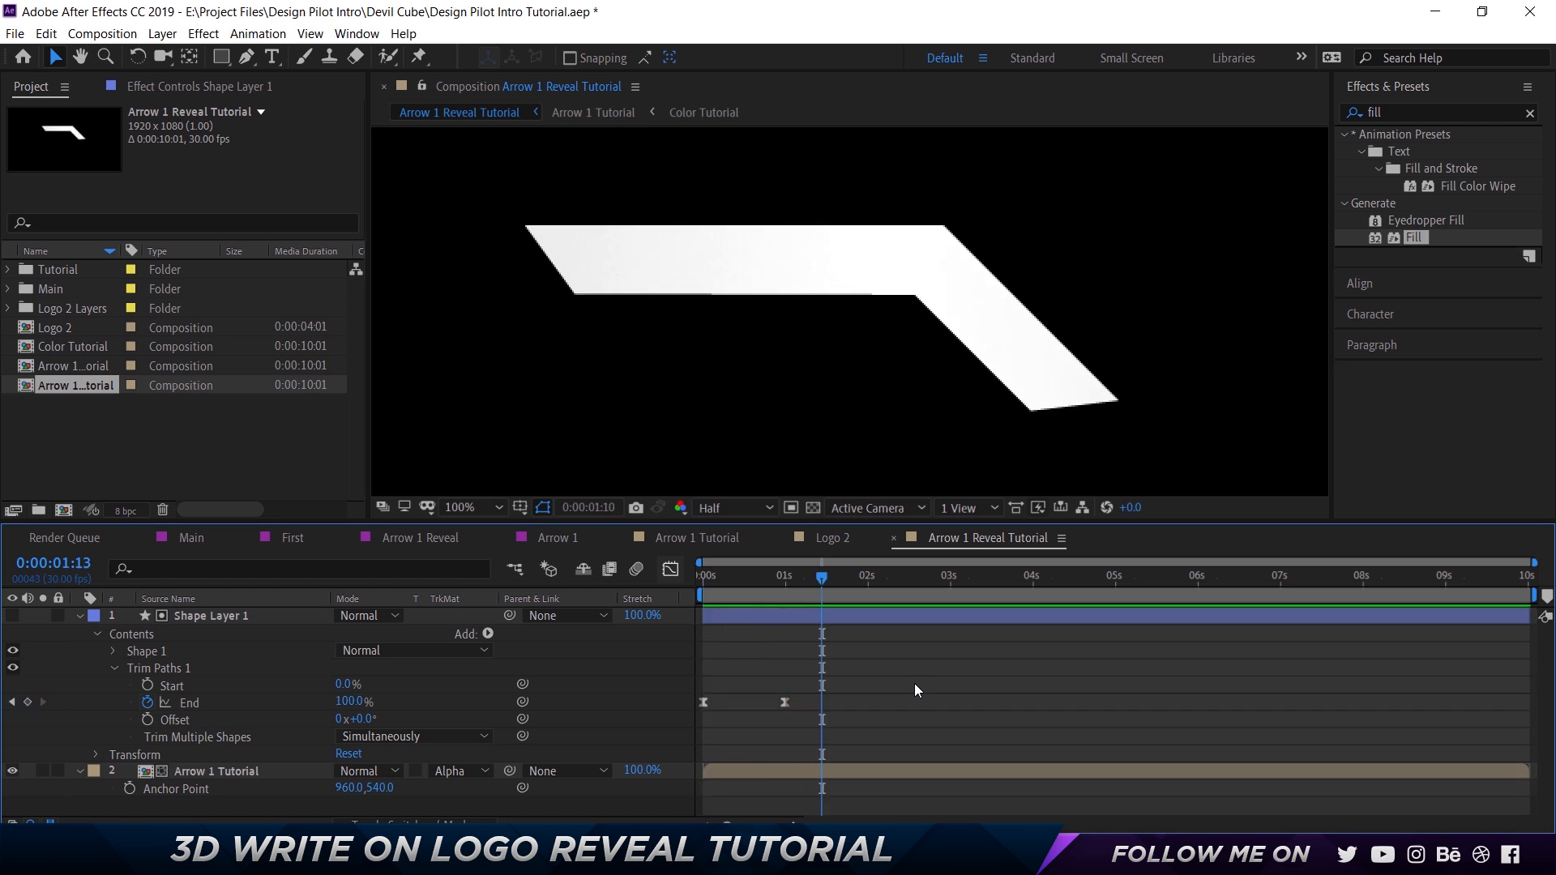
Collapse Shape Layer 1 and place the Arrow 1 Reveal Tutorial composition directly after Arrow 1 among the open timelines.
{"action": "left_click", "coordinate": [79, 616]}
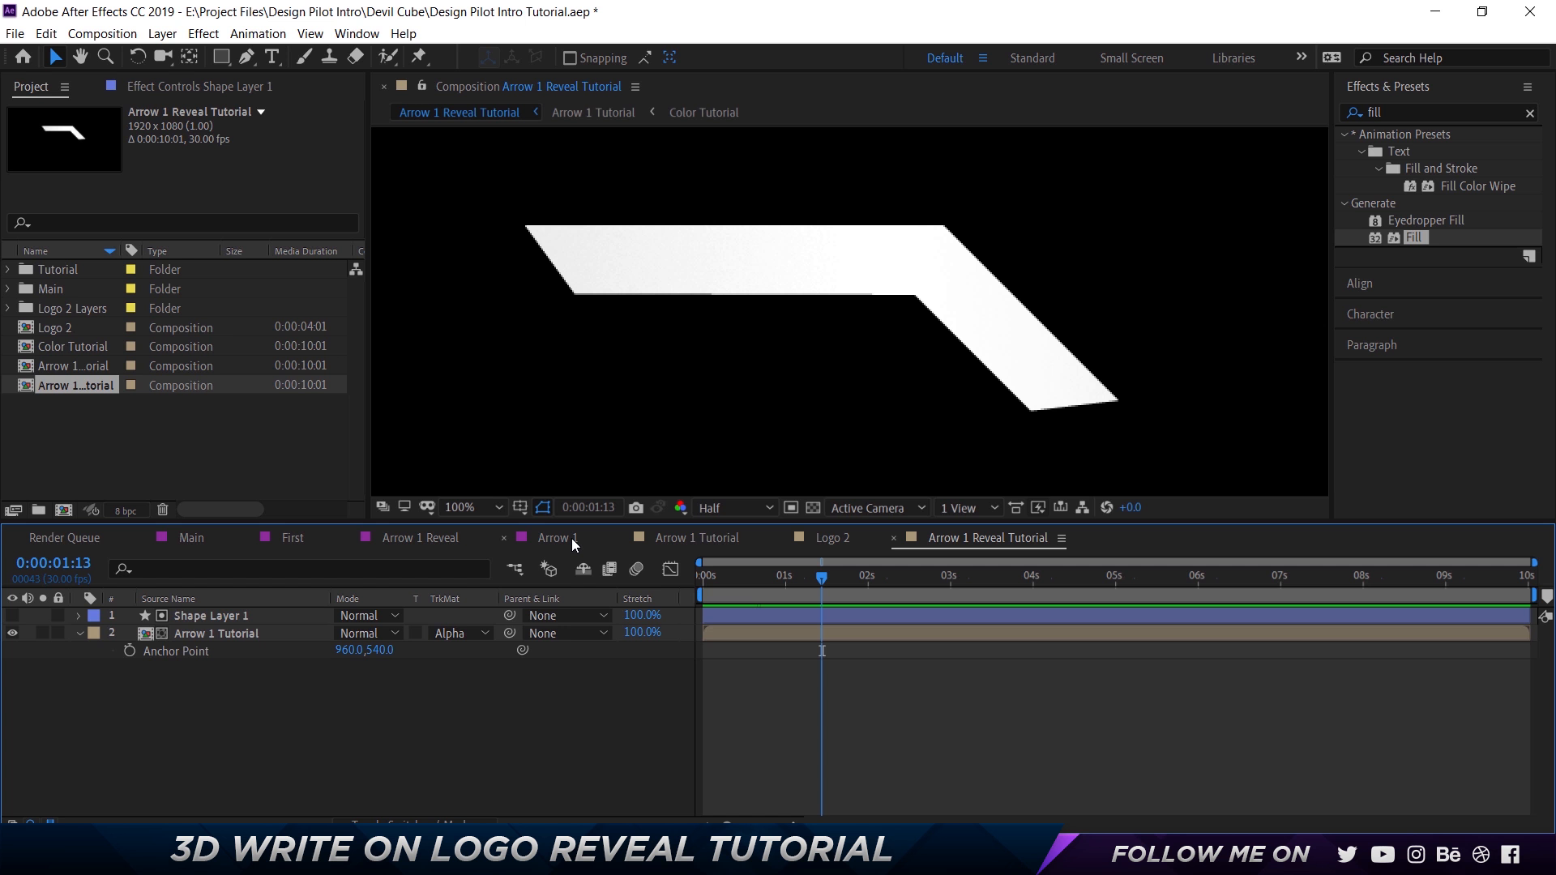
{"action": "left_click_drag", "start_coordinate": [988, 538], "coordinate": [689, 540]}
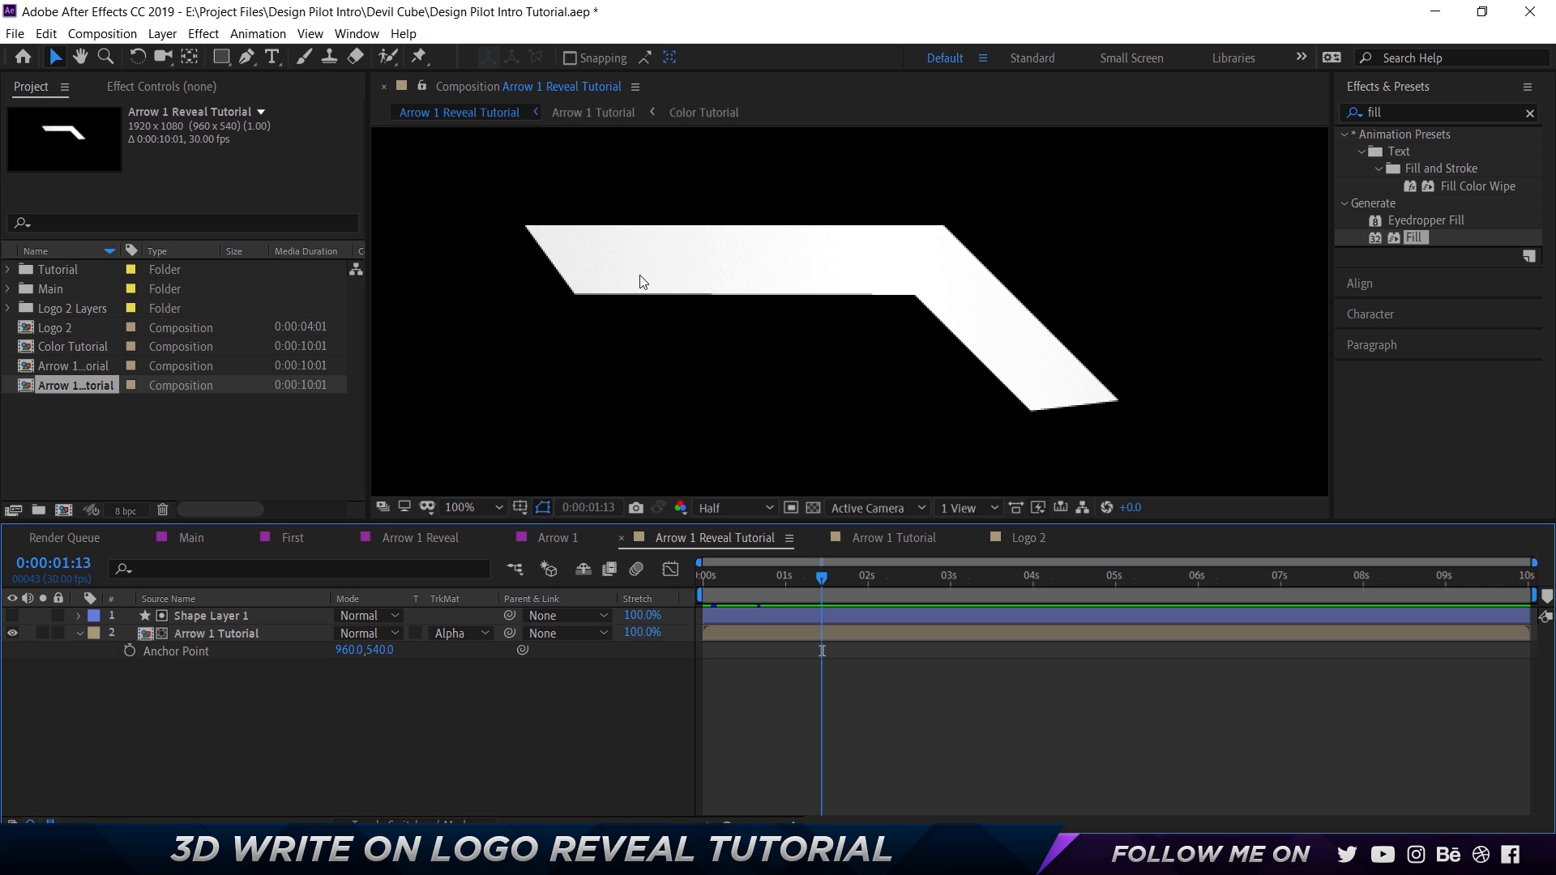
Examine how the Main composition is built from First, Second, Third and Final, including the layers inside First and Second.
{"action": "left_click", "coordinate": [182, 541]}
{"action": "left_click", "coordinate": [197, 614]}
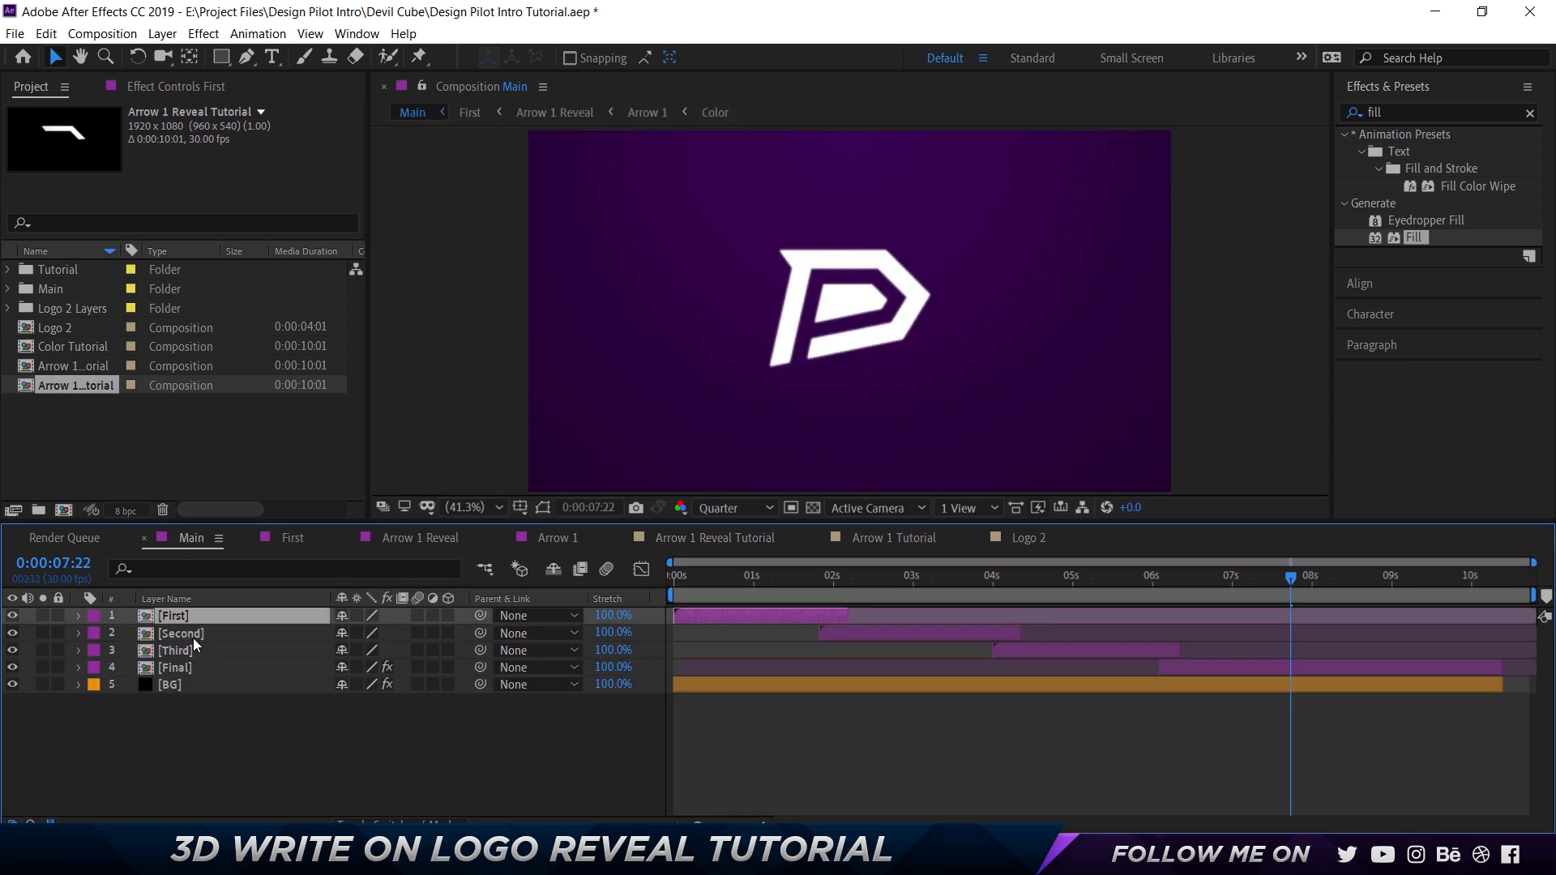
{"action": "left_click", "coordinate": [195, 637]}
{"action": "left_click", "coordinate": [192, 650]}
{"action": "left_click", "coordinate": [197, 667]}
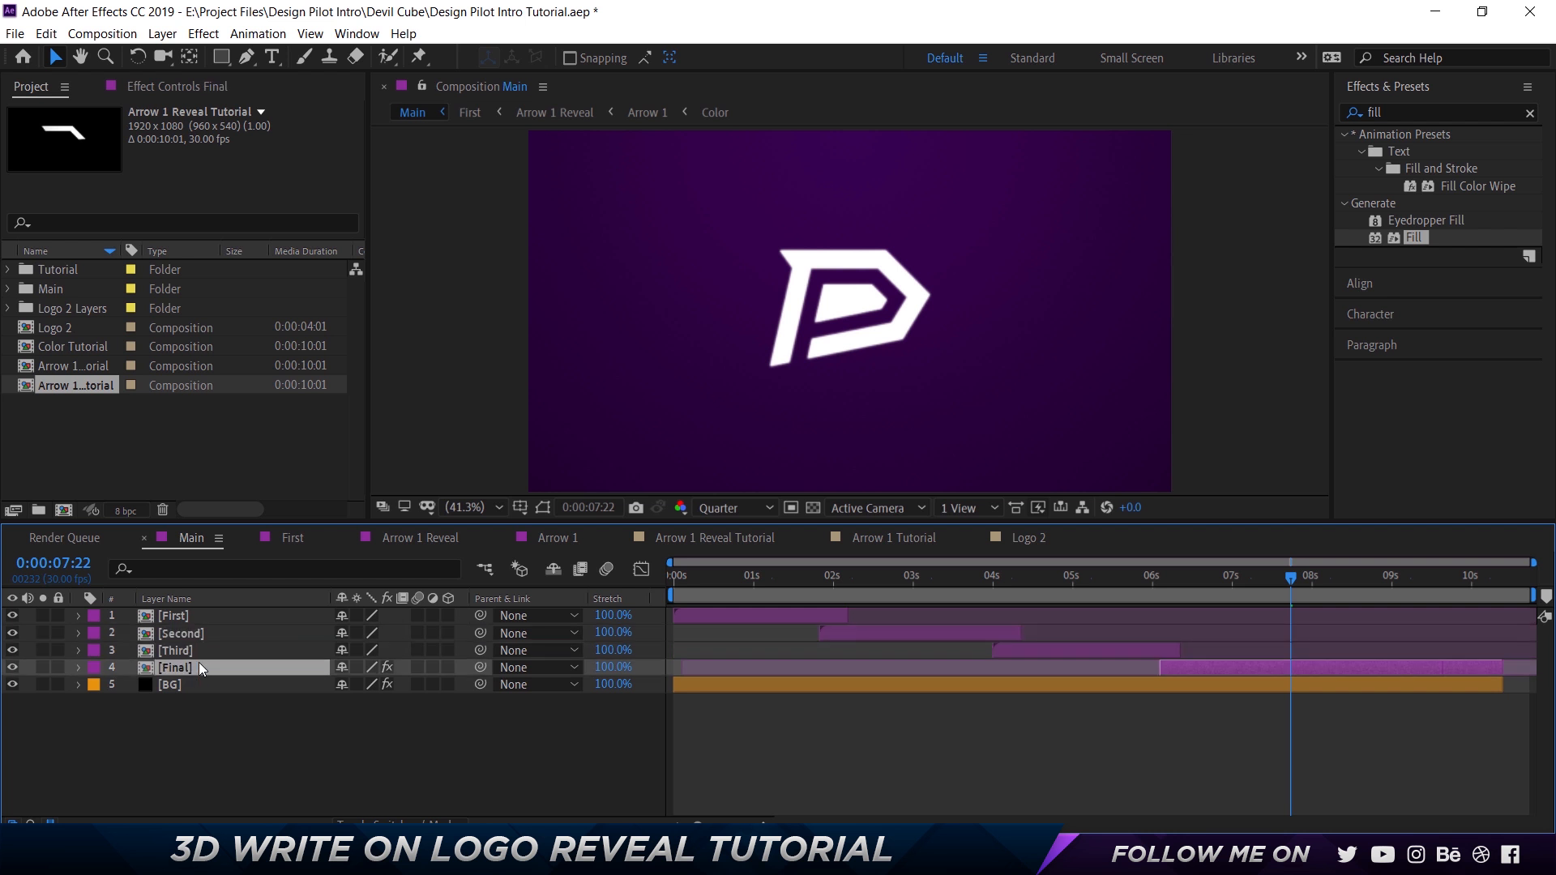
{"action": "double_click", "coordinate": [191, 619]}
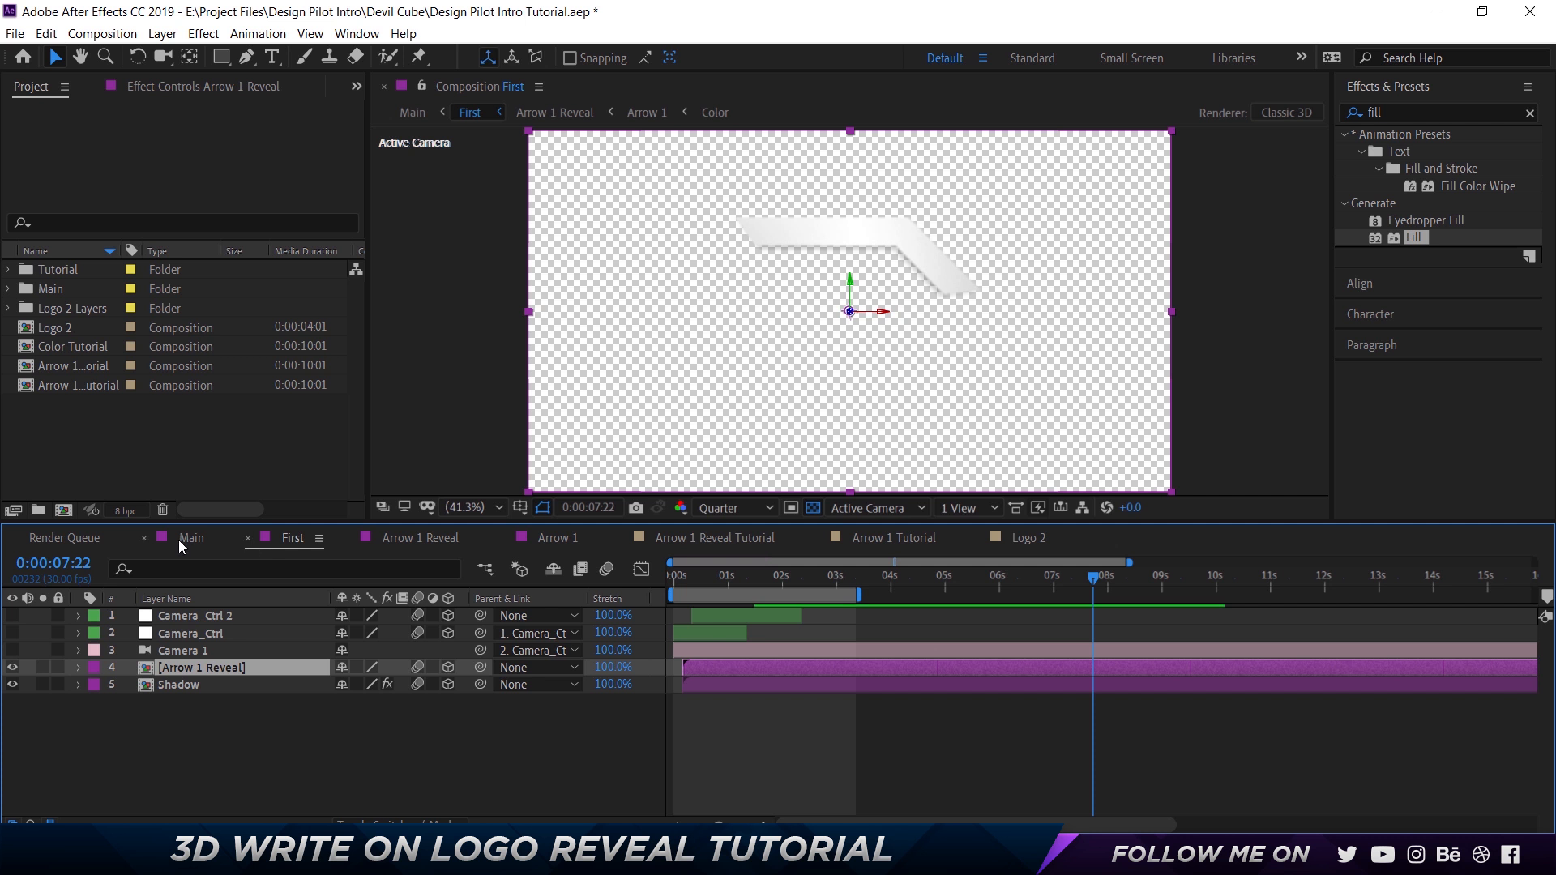
{"action": "left_click", "coordinate": [180, 539]}
{"action": "double_click", "coordinate": [188, 639]}
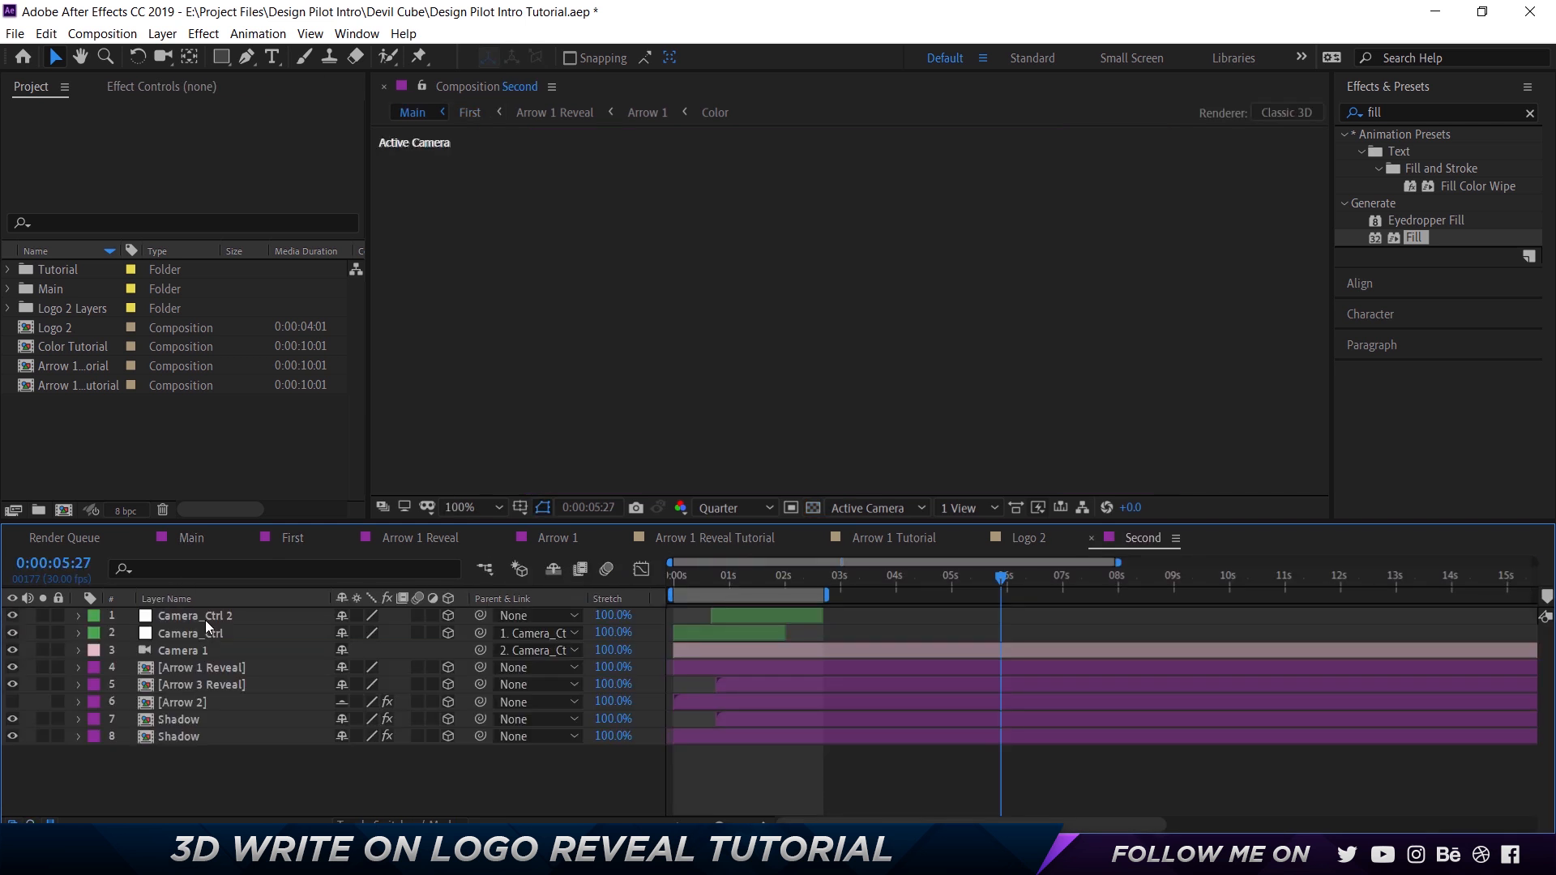
{"action": "left_click", "coordinate": [723, 576]}
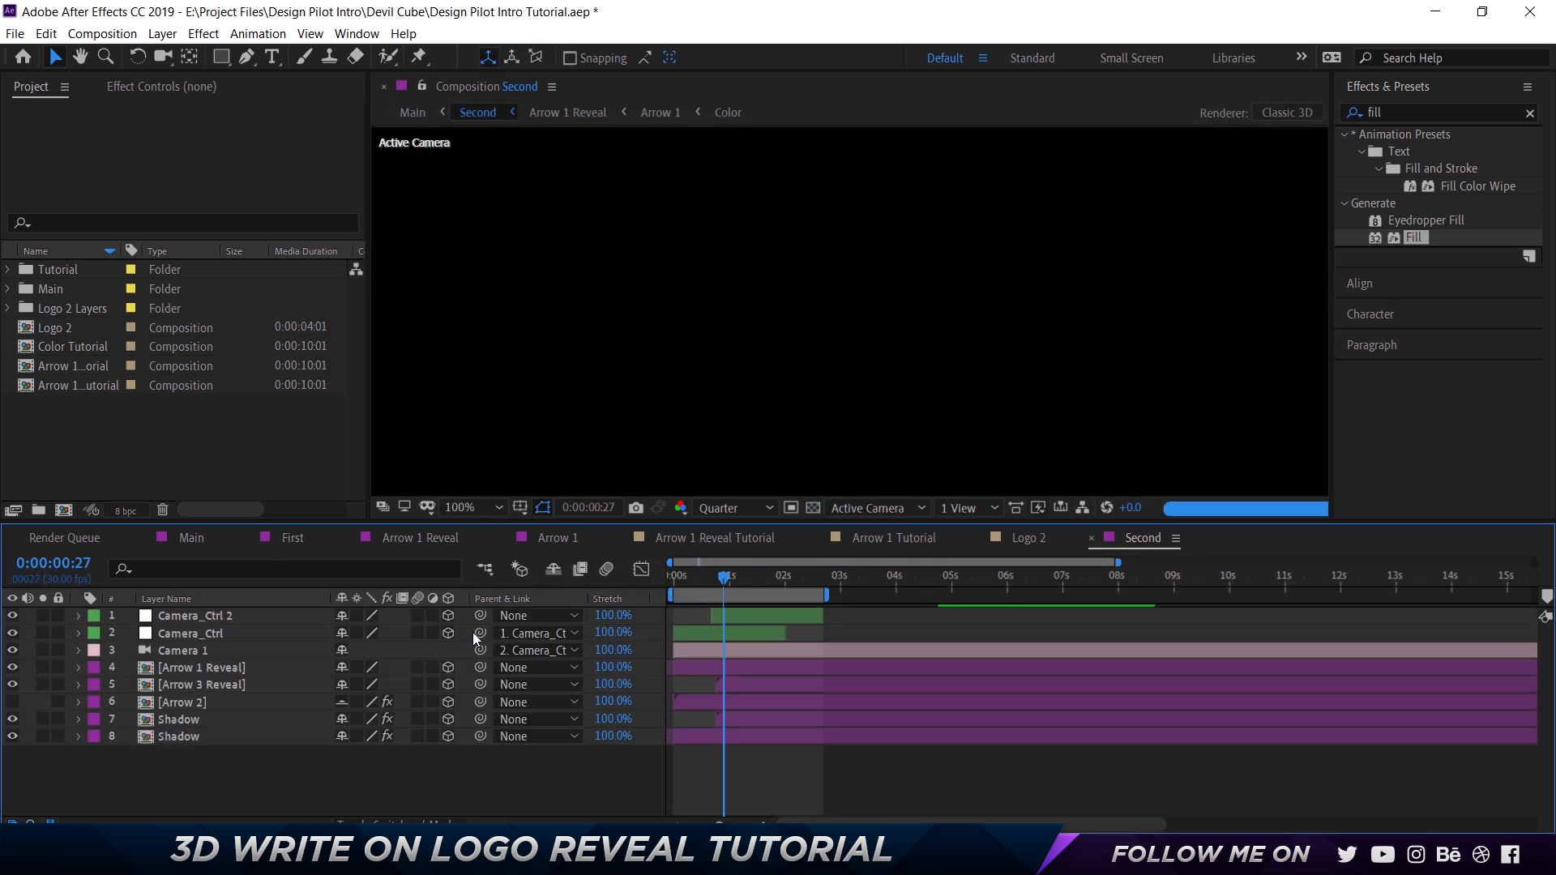
{"action": "left_click", "coordinate": [1093, 537]}
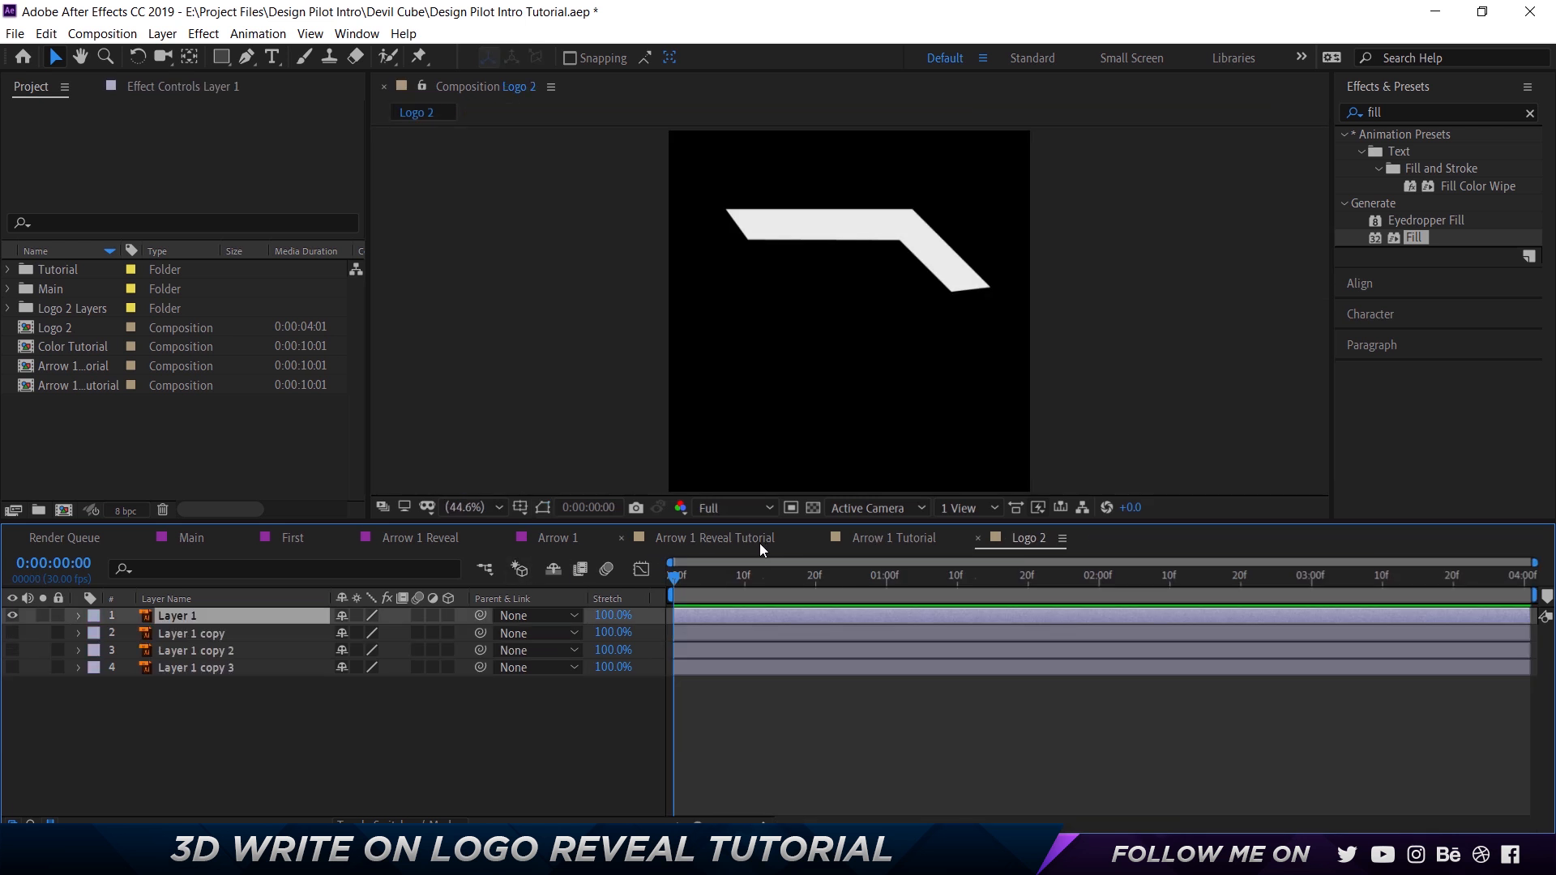
Close the Logo 2 and Arrow 1 Tutorial compositions, leaving Arrow 1 Reveal Tutorial in view.
{"action": "left_click", "coordinate": [702, 546]}
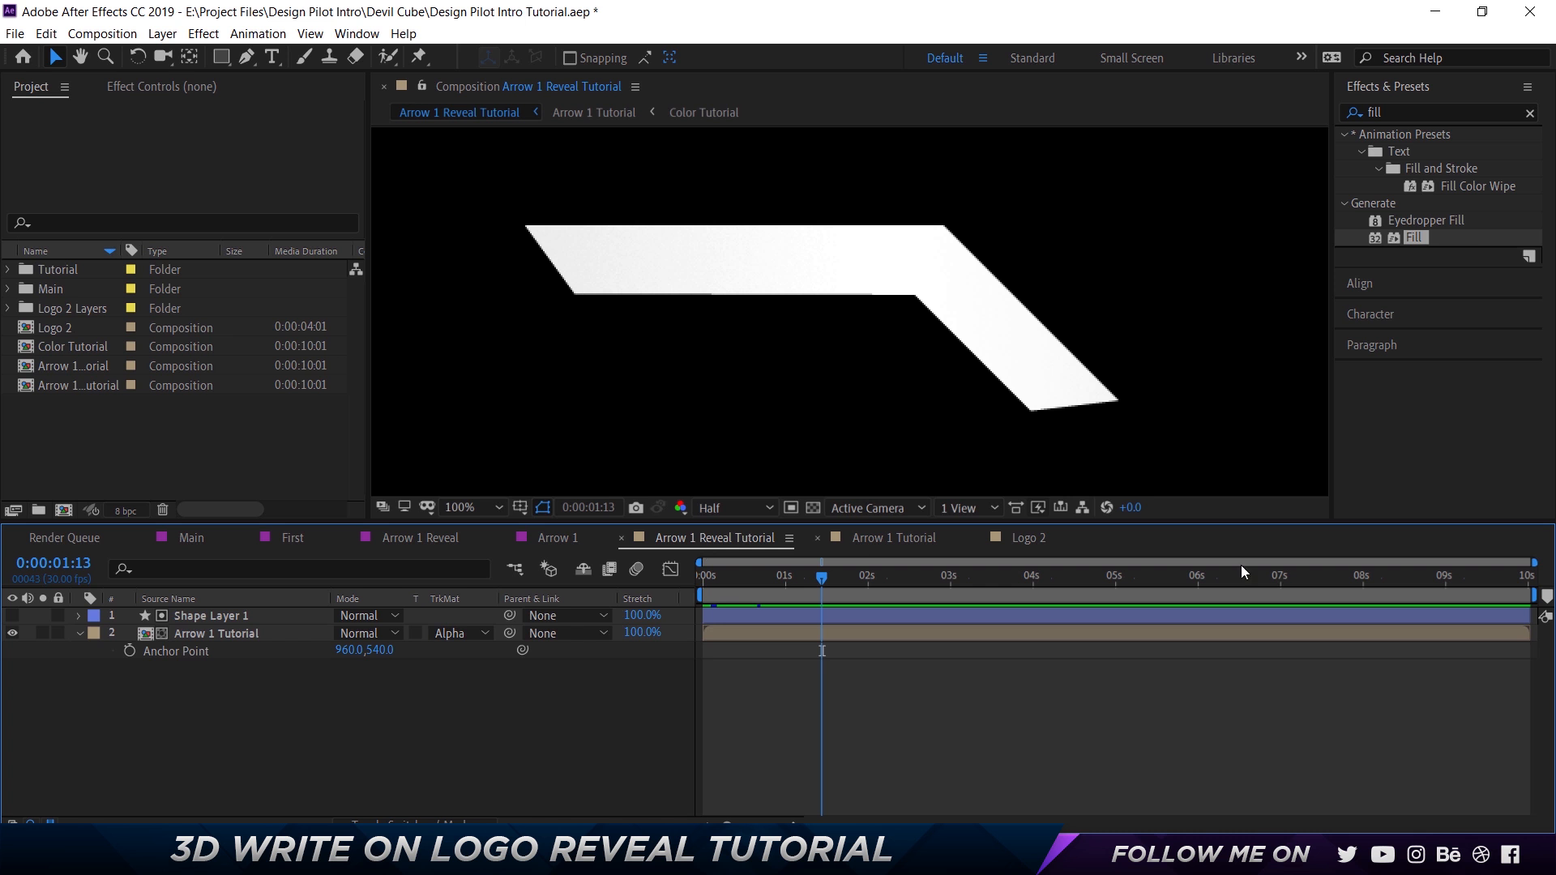
{"action": "left_click", "coordinate": [1005, 539]}
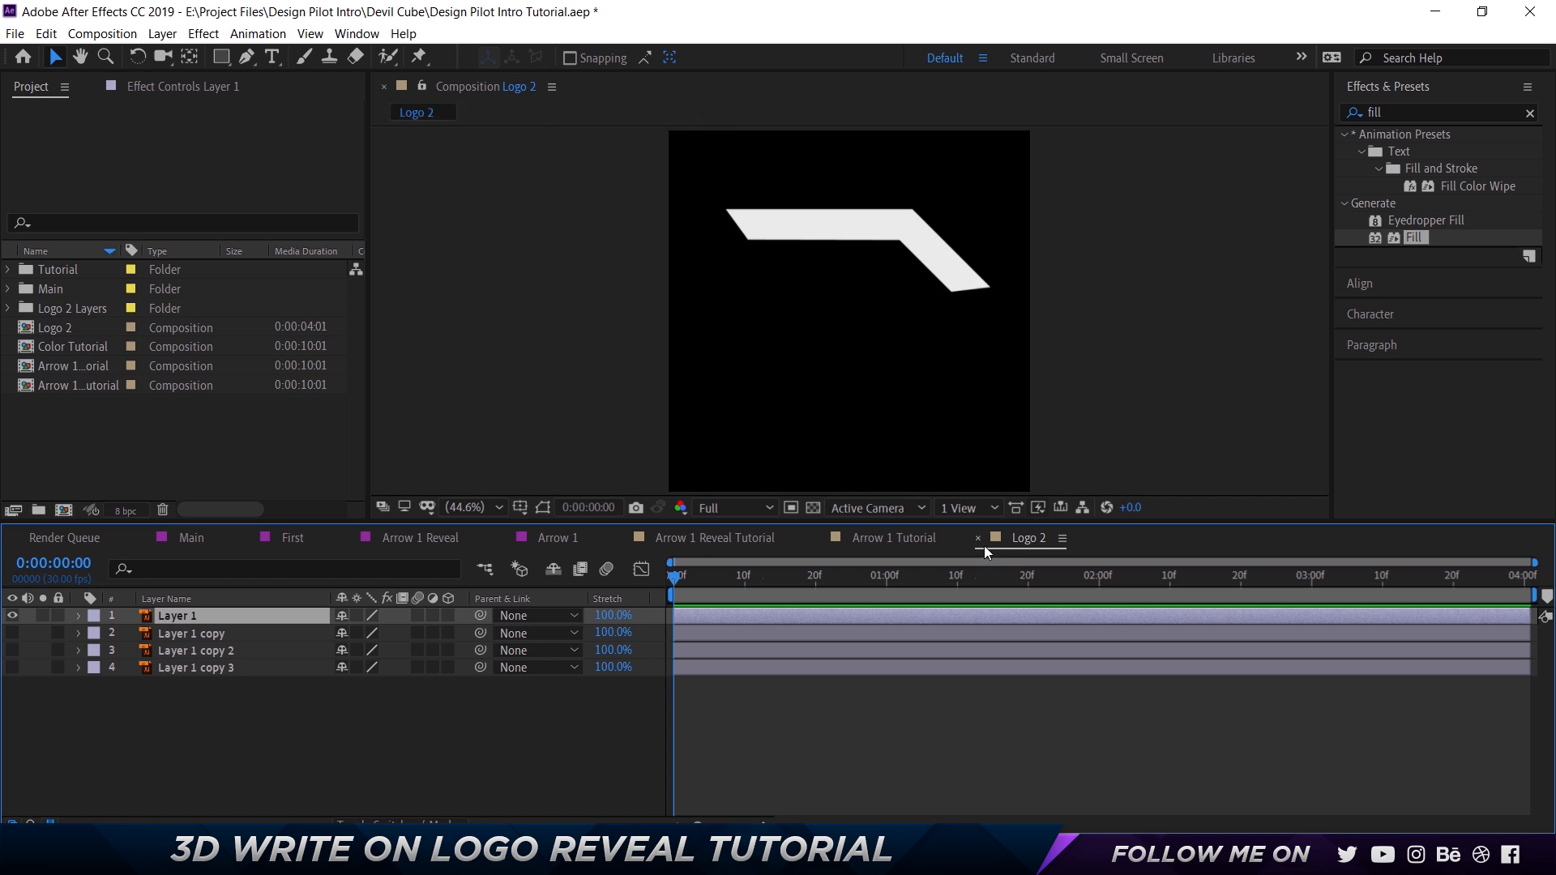
{"action": "left_click", "coordinate": [978, 539]}
{"action": "left_click", "coordinate": [817, 538]}
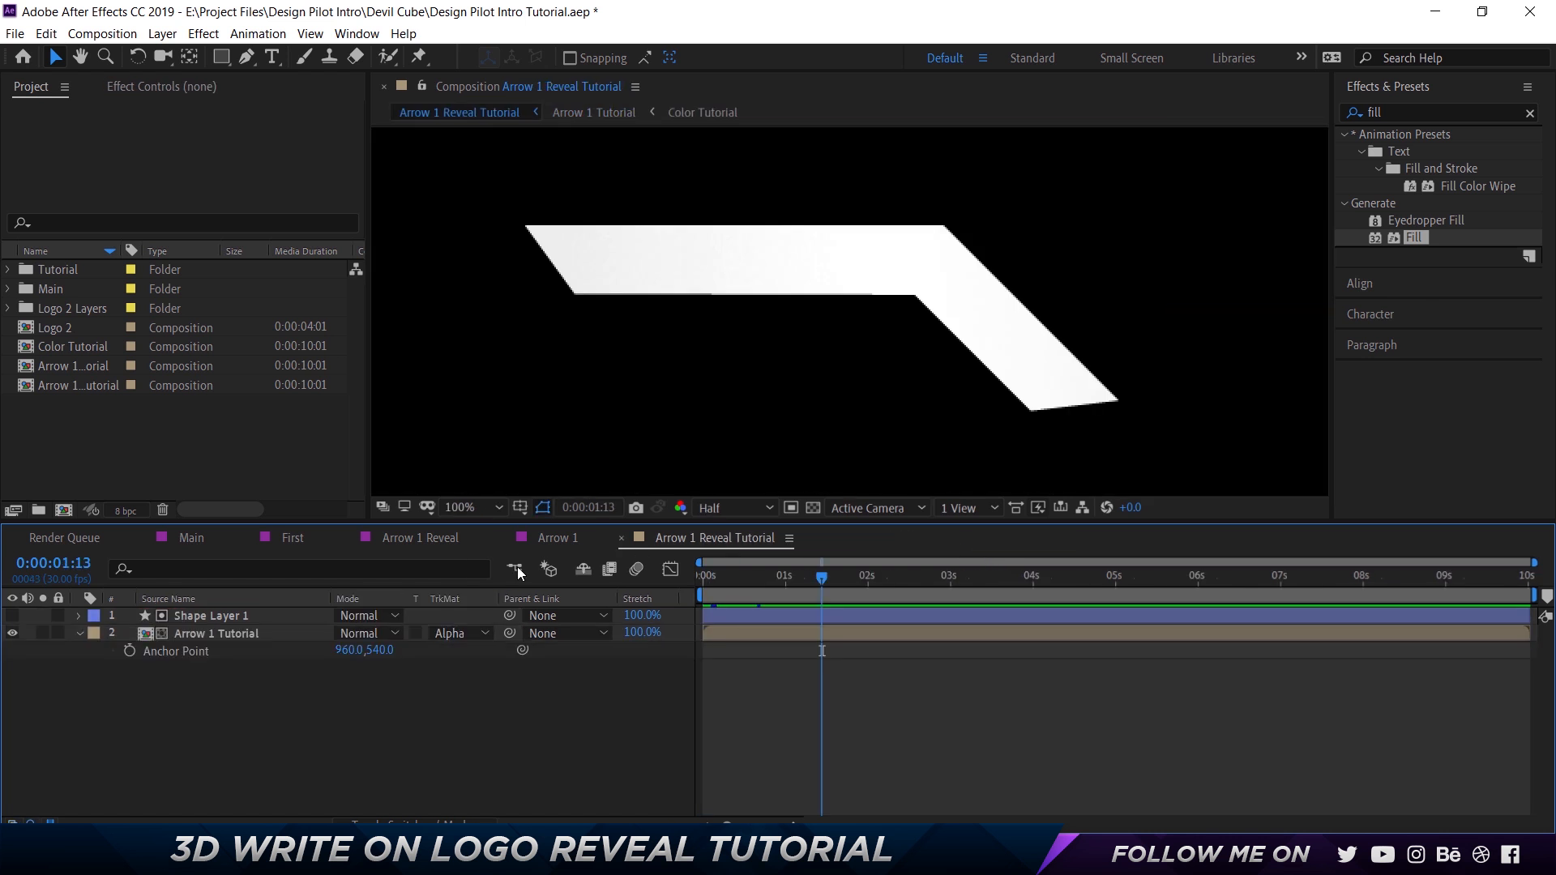
Create a new composition from Arrow 1 Reveal Tutorial and rename it Arrow 1 Final Tutorial.
{"action": "left_click_drag", "start_coordinate": [117, 242], "coordinate": [212, 242]}
{"action": "left_click_drag", "start_coordinate": [93, 386], "coordinate": [63, 510]}
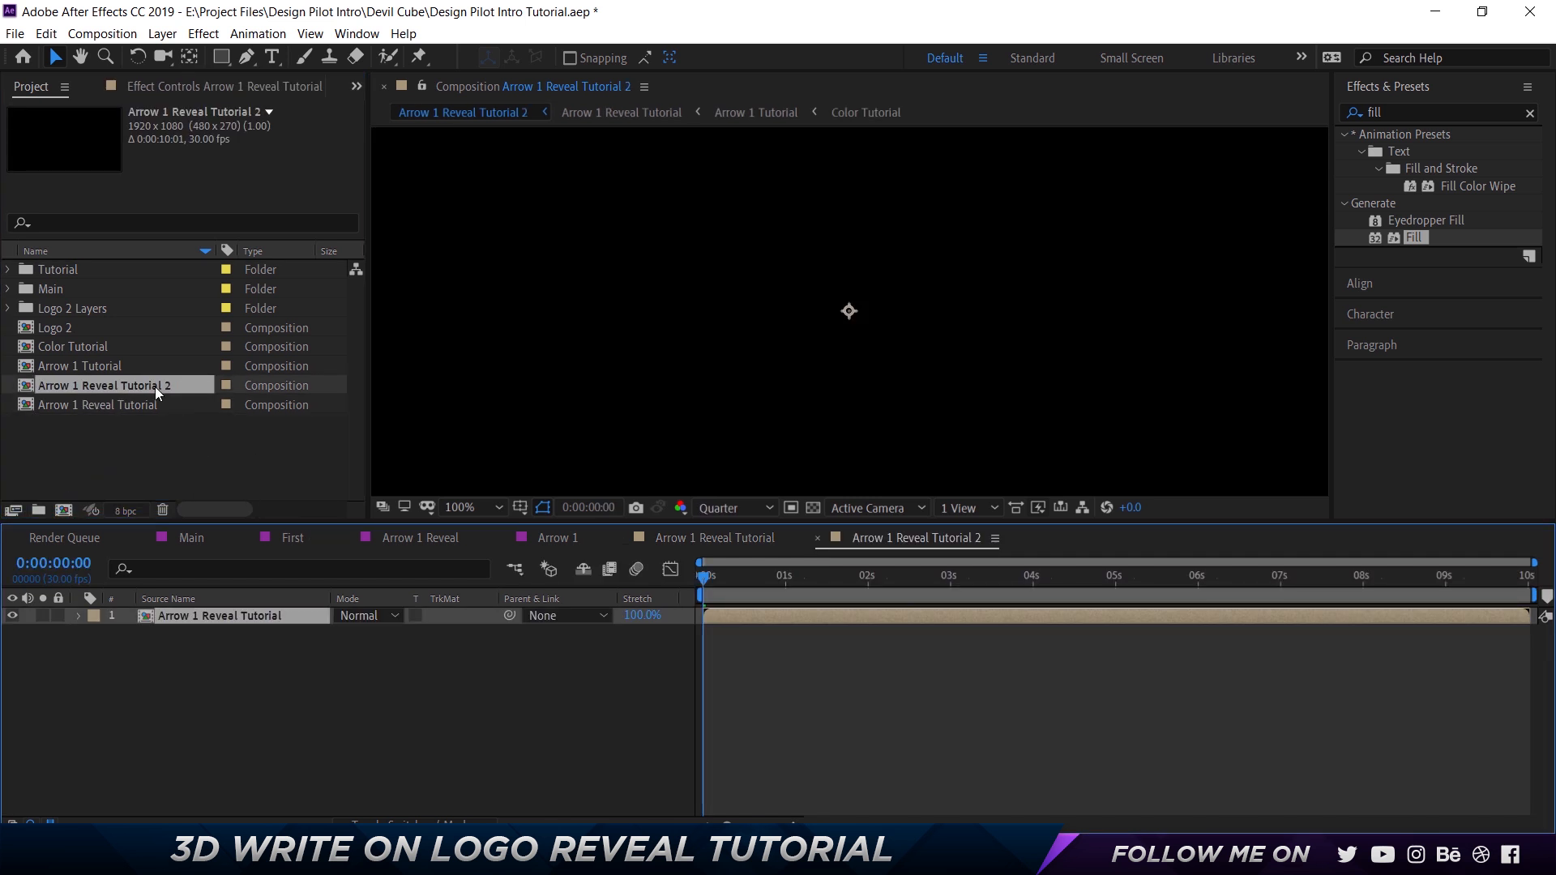
{"action": "key", "text": "Return"}
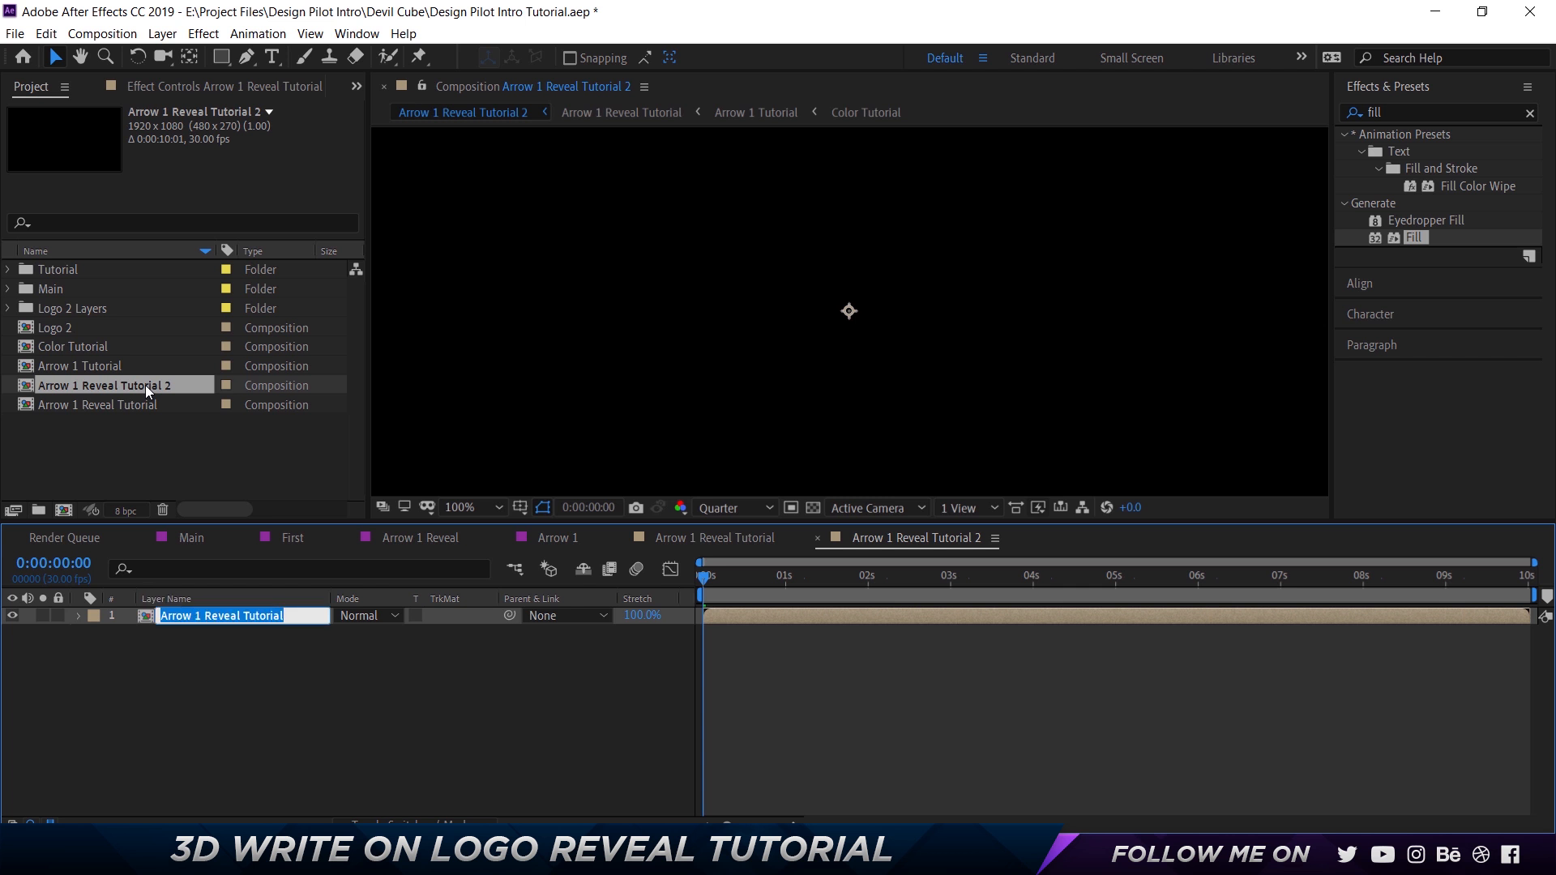
{"action": "left_click", "coordinate": [144, 386]}
{"action": "key", "text": "Return"}
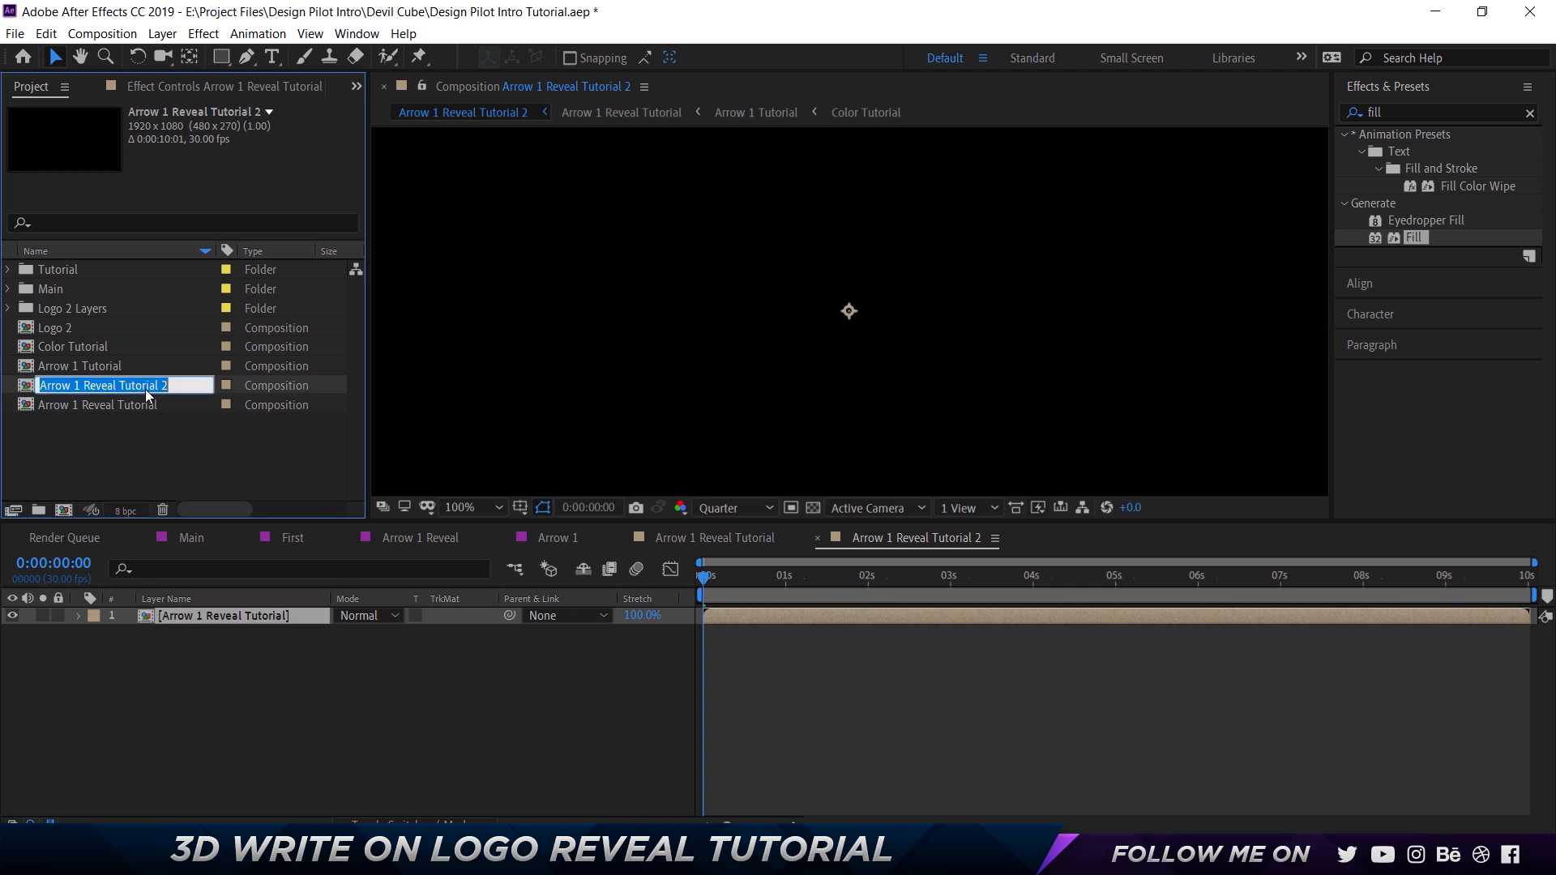
{"action": "key", "text": "Right"}
{"action": "key", "text": "ctrl+shift+Left"}
{"action": "key", "text": "ctrl+shift+Left"}
{"action": "key", "text": "ctrl+shift+Left"}
{"action": "type", "text": "Fin"}
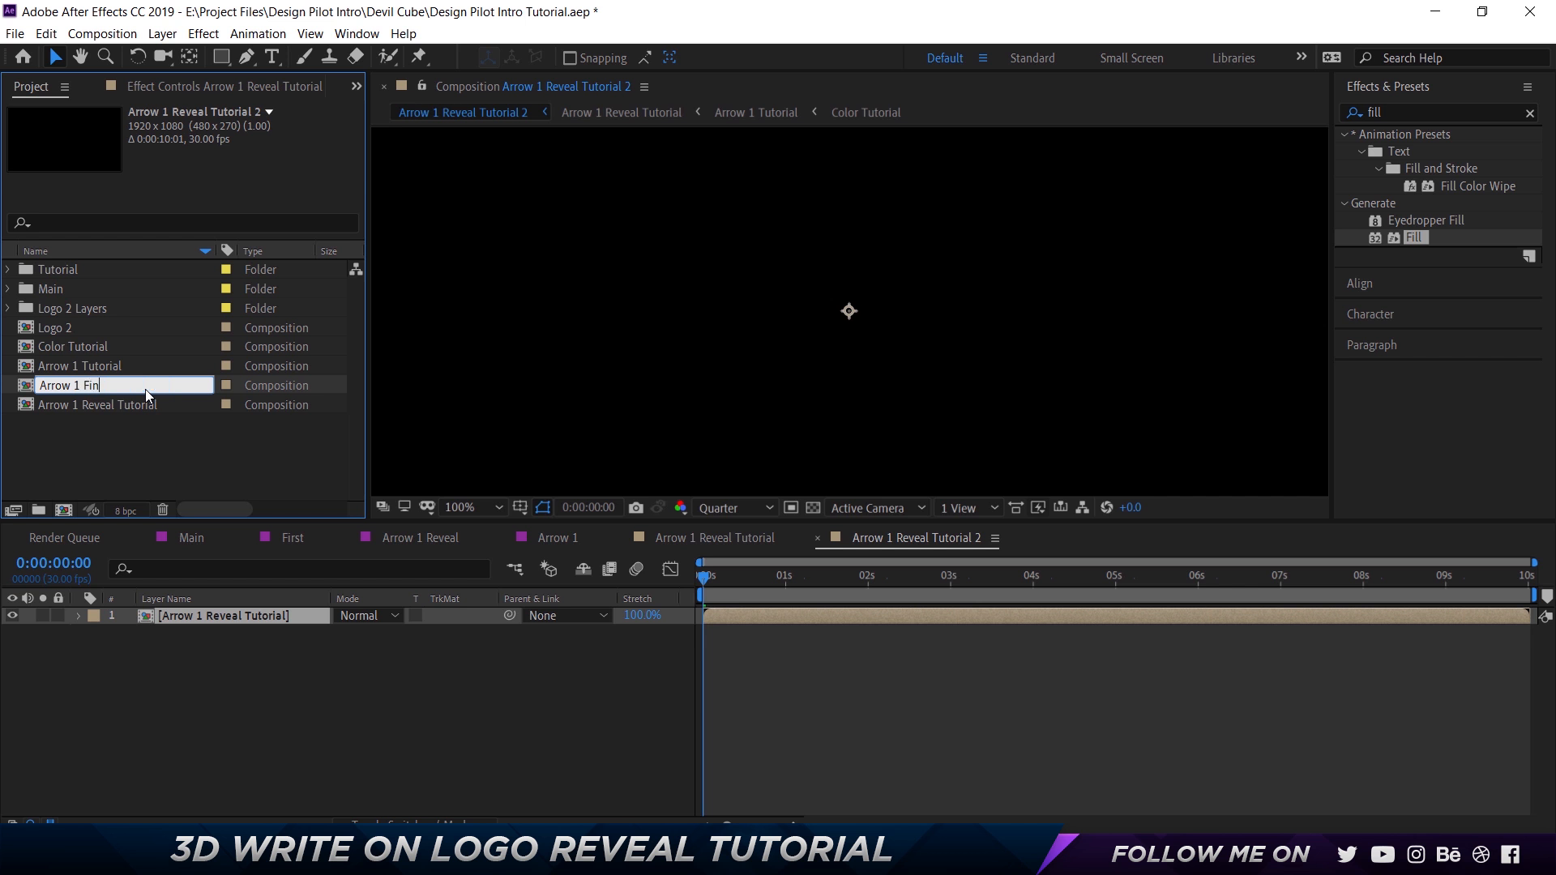
{"action": "type", "text": "al Tutorial"}
{"action": "key", "text": "Return"}
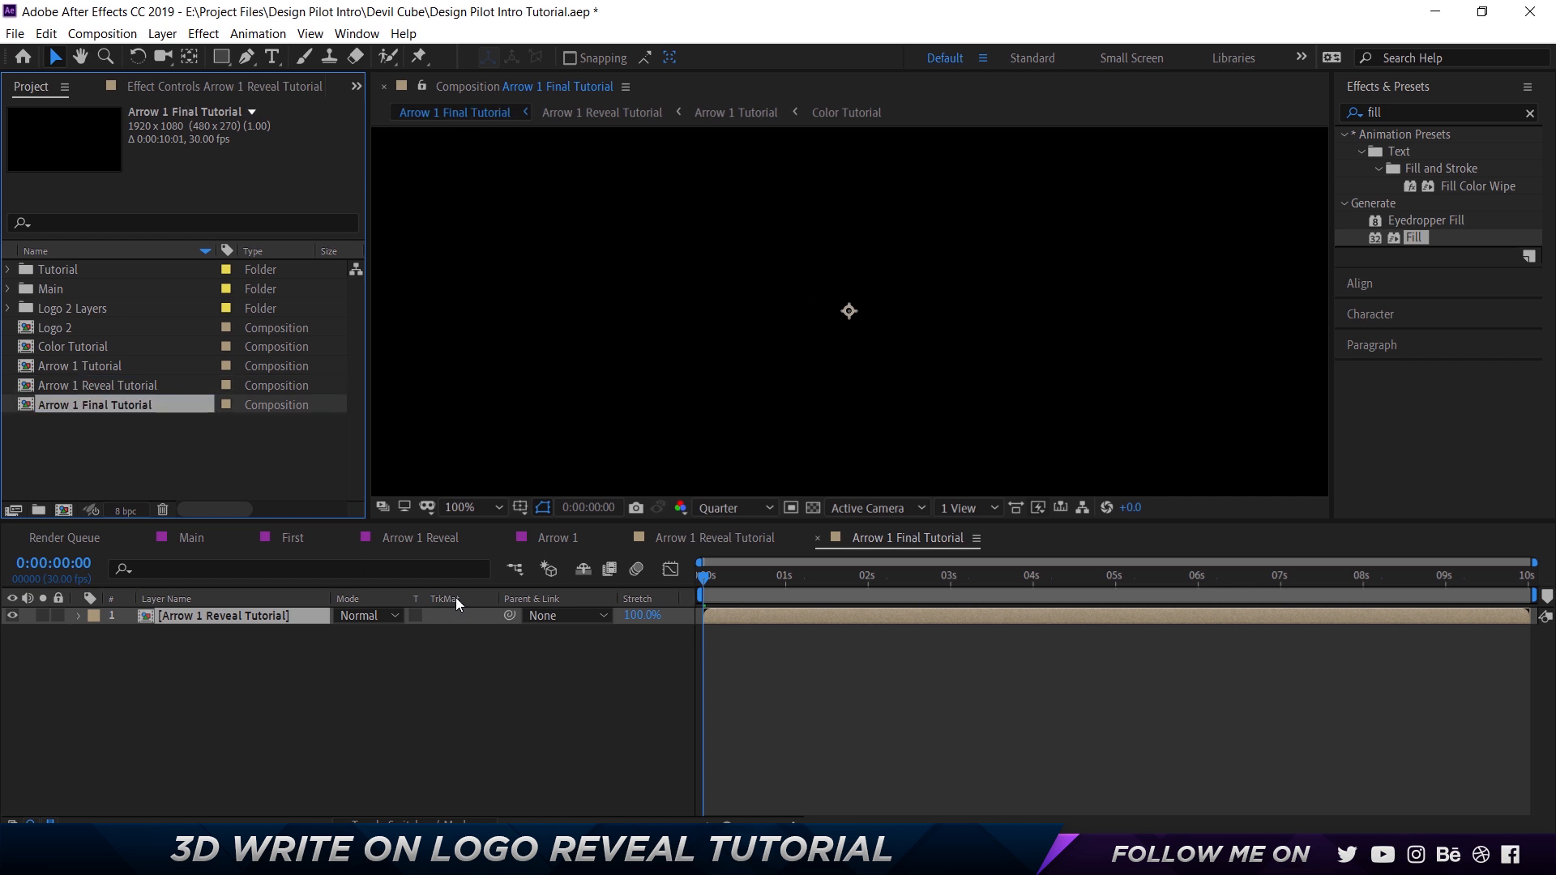
Close the Arrow 1 Reveal, Arrow 1 and Arrow 1 Reveal Tutorial timelines.
{"action": "left_click", "coordinate": [349, 537]}
{"action": "left_click", "coordinate": [349, 537]}
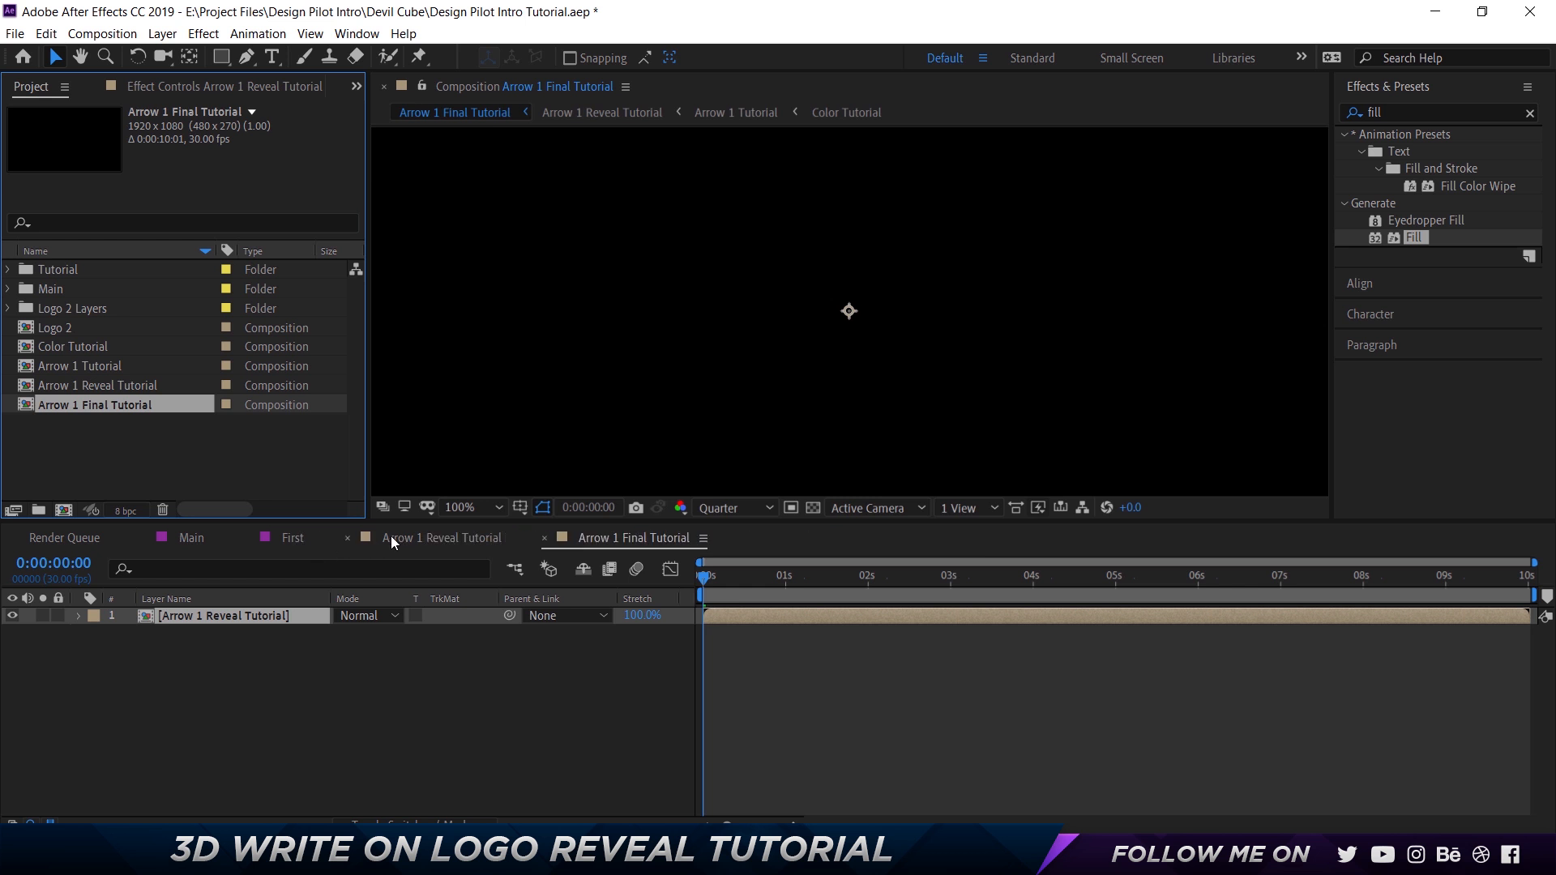
{"action": "left_click", "coordinate": [349, 538]}
In the First composition, inspect the Shadow layer's scale and compare the positions of the Arrow 1 Reveal and Shadow layers.
{"action": "left_click", "coordinate": [299, 536]}
{"action": "left_click", "coordinate": [218, 669]}
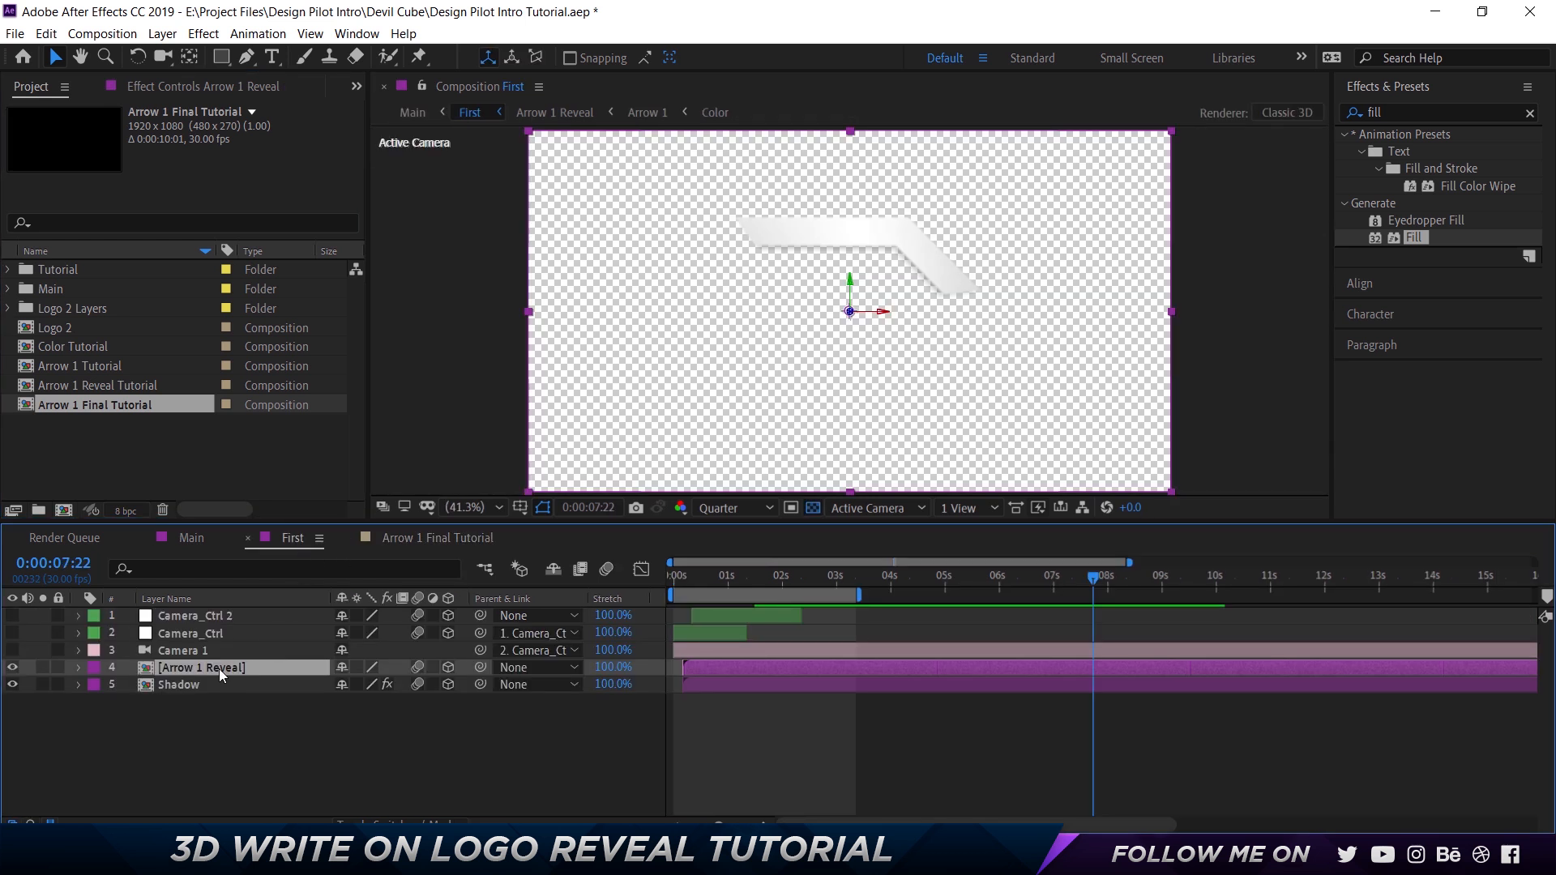
{"action": "left_click", "coordinate": [216, 689]}
{"action": "left_click", "coordinate": [219, 666]}
{"action": "left_click", "coordinate": [224, 689]}
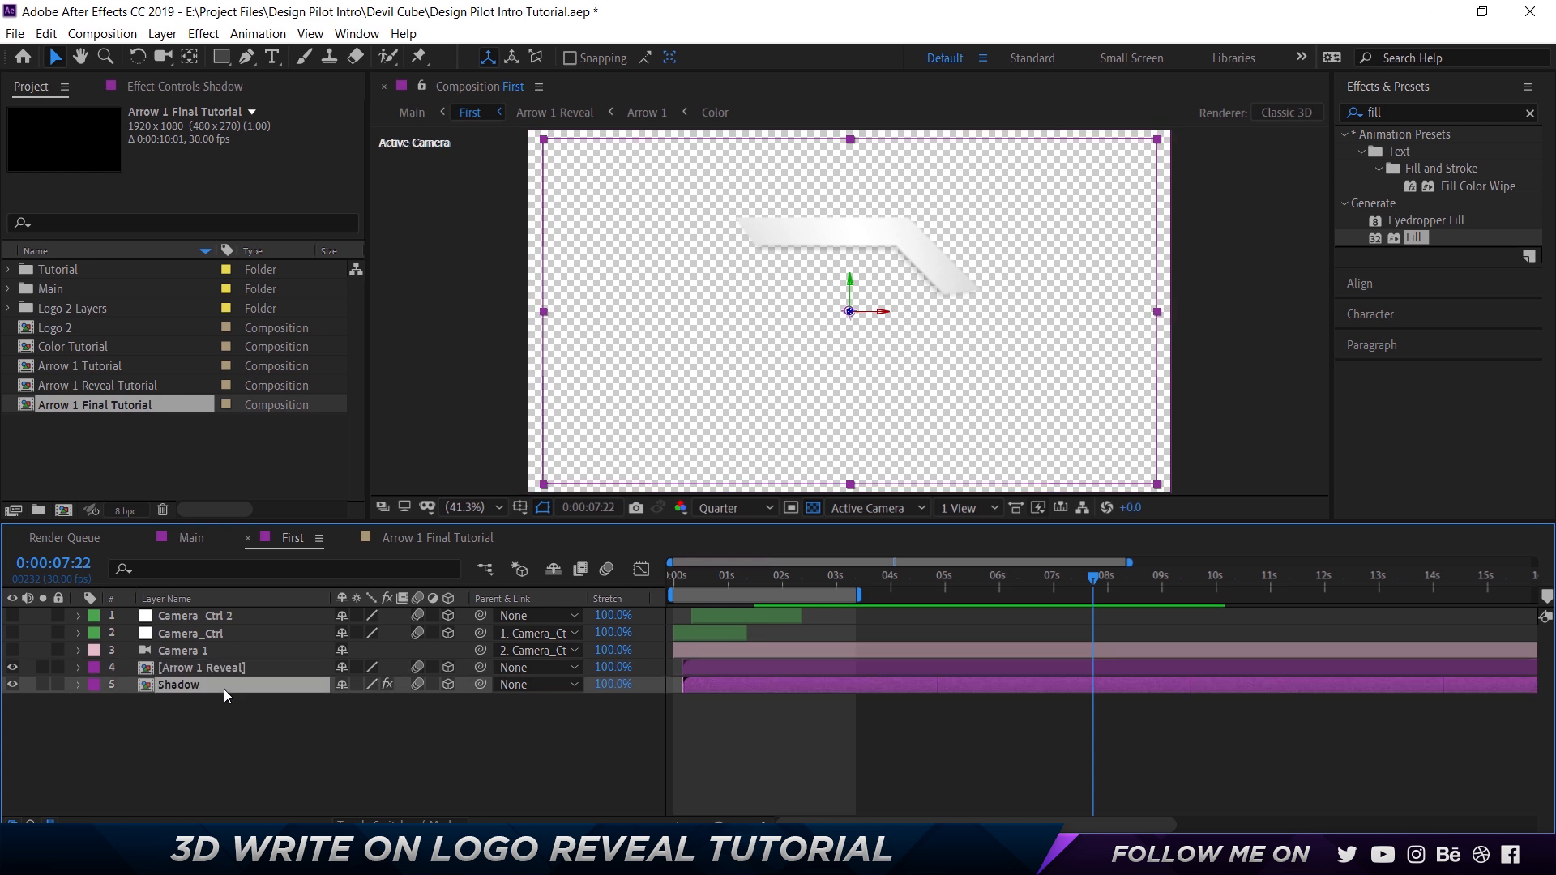
{"action": "key", "text": "s"}
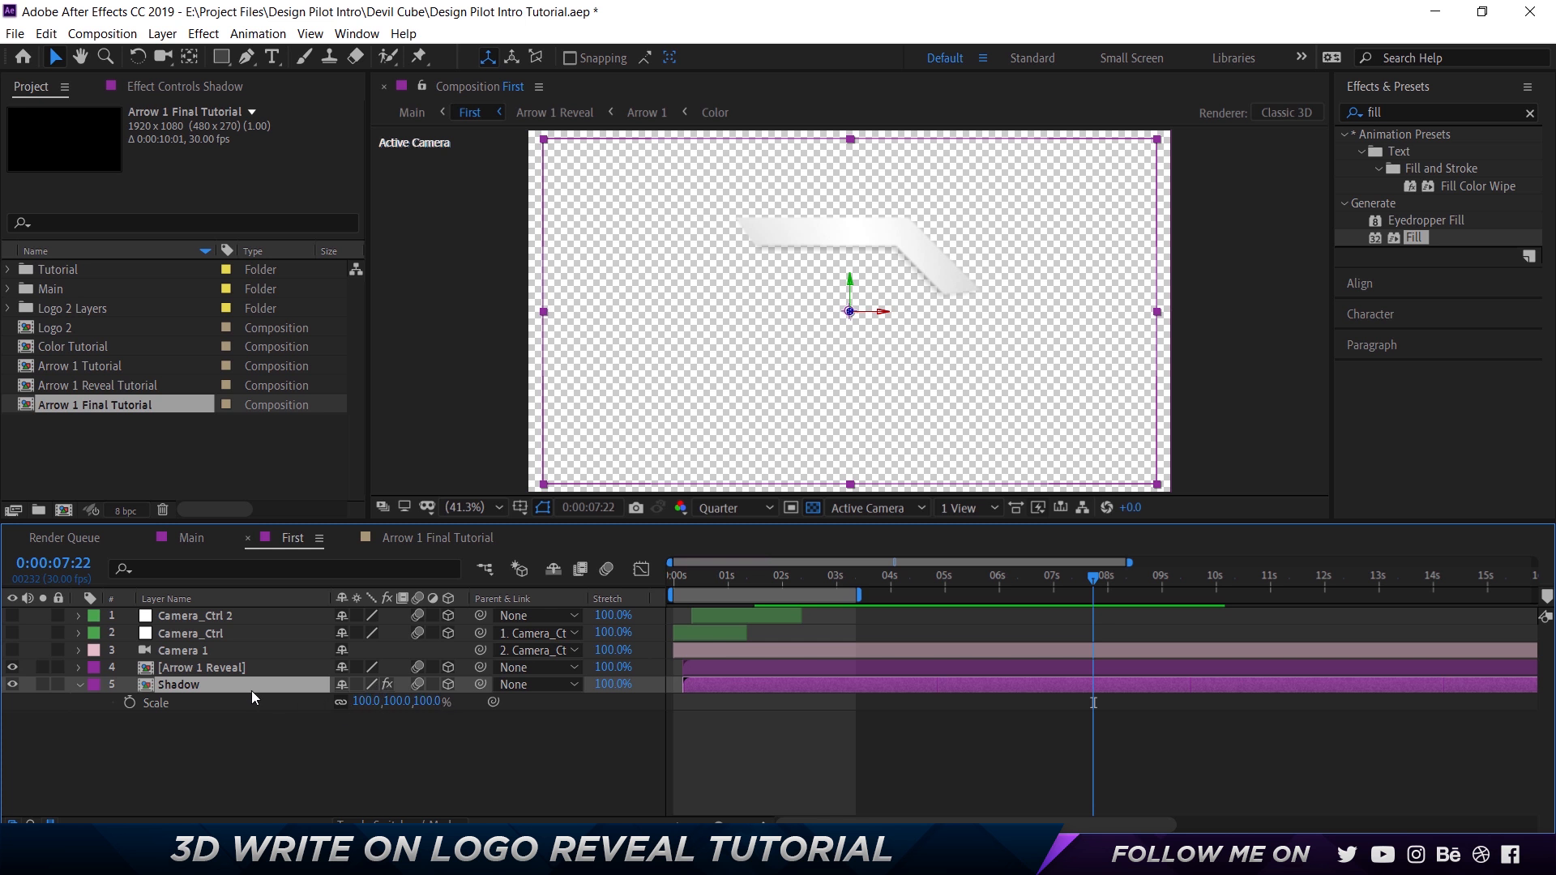
{"action": "key", "text": "p"}
{"action": "left_click", "coordinate": [256, 765]}
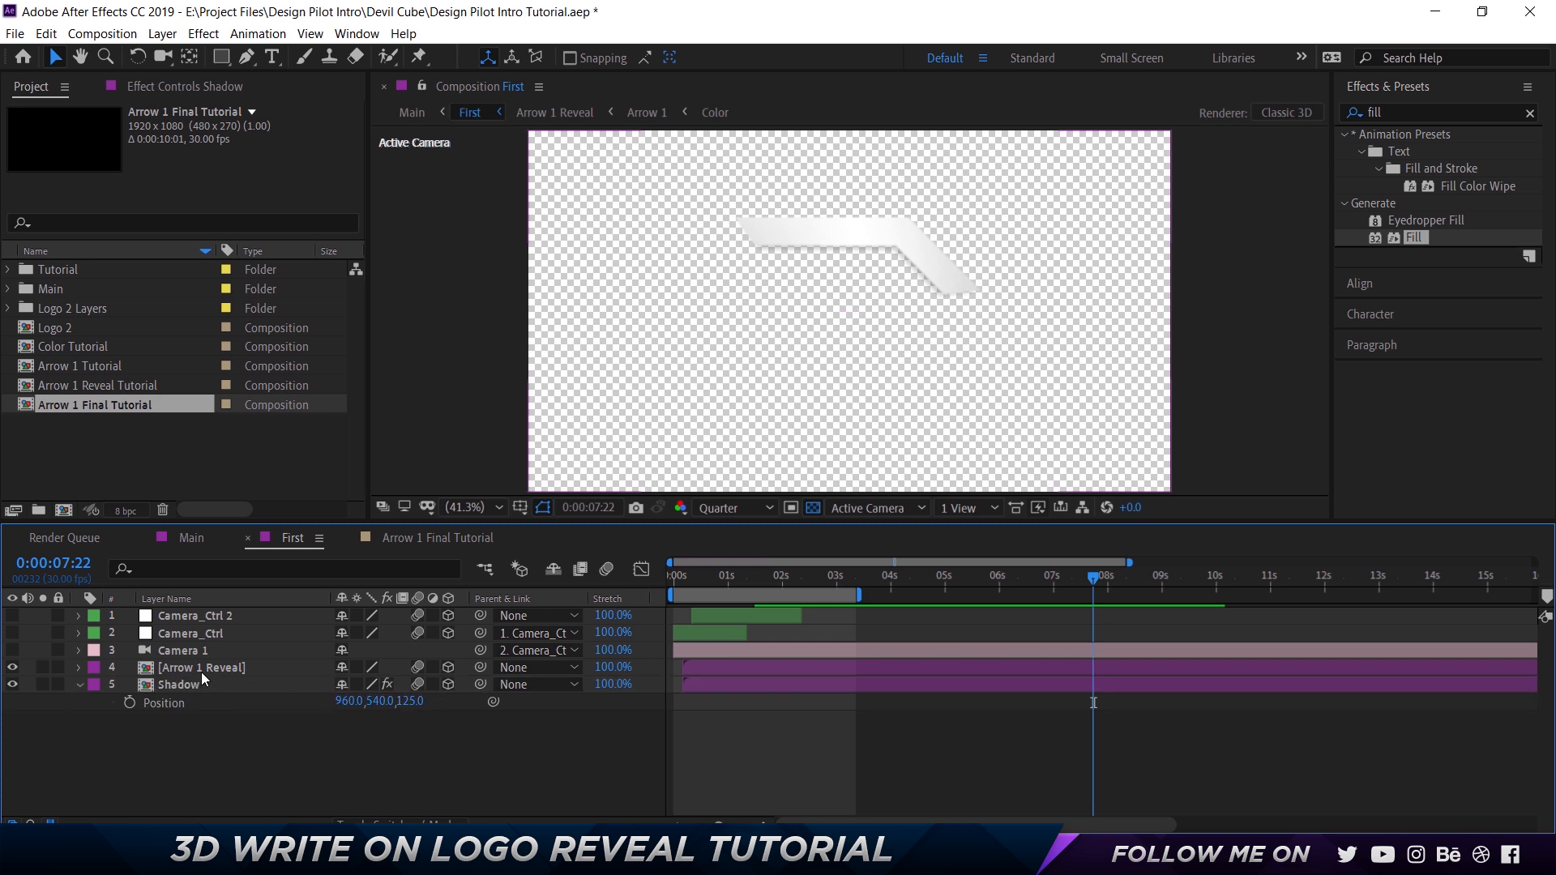
{"action": "left_click", "coordinate": [201, 673]}
{"action": "key", "text": "p"}
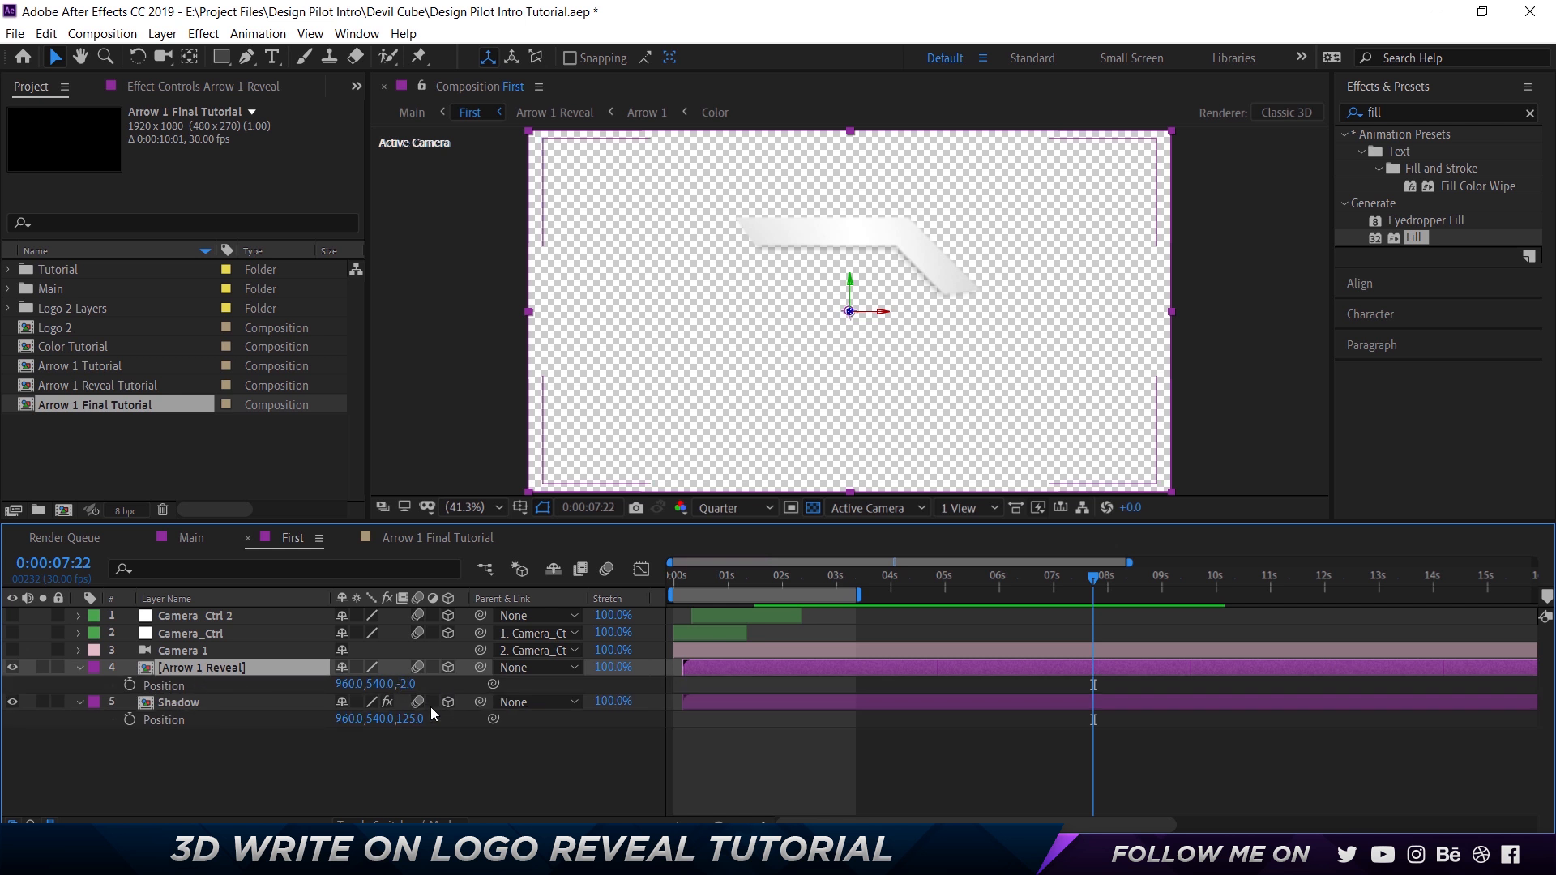
In Arrow 1 Final Tutorial, make the Arrow 1 Reveal Tutorial layer 3D and move the current time to 0:00:00:18.
{"action": "left_click", "coordinate": [440, 537]}
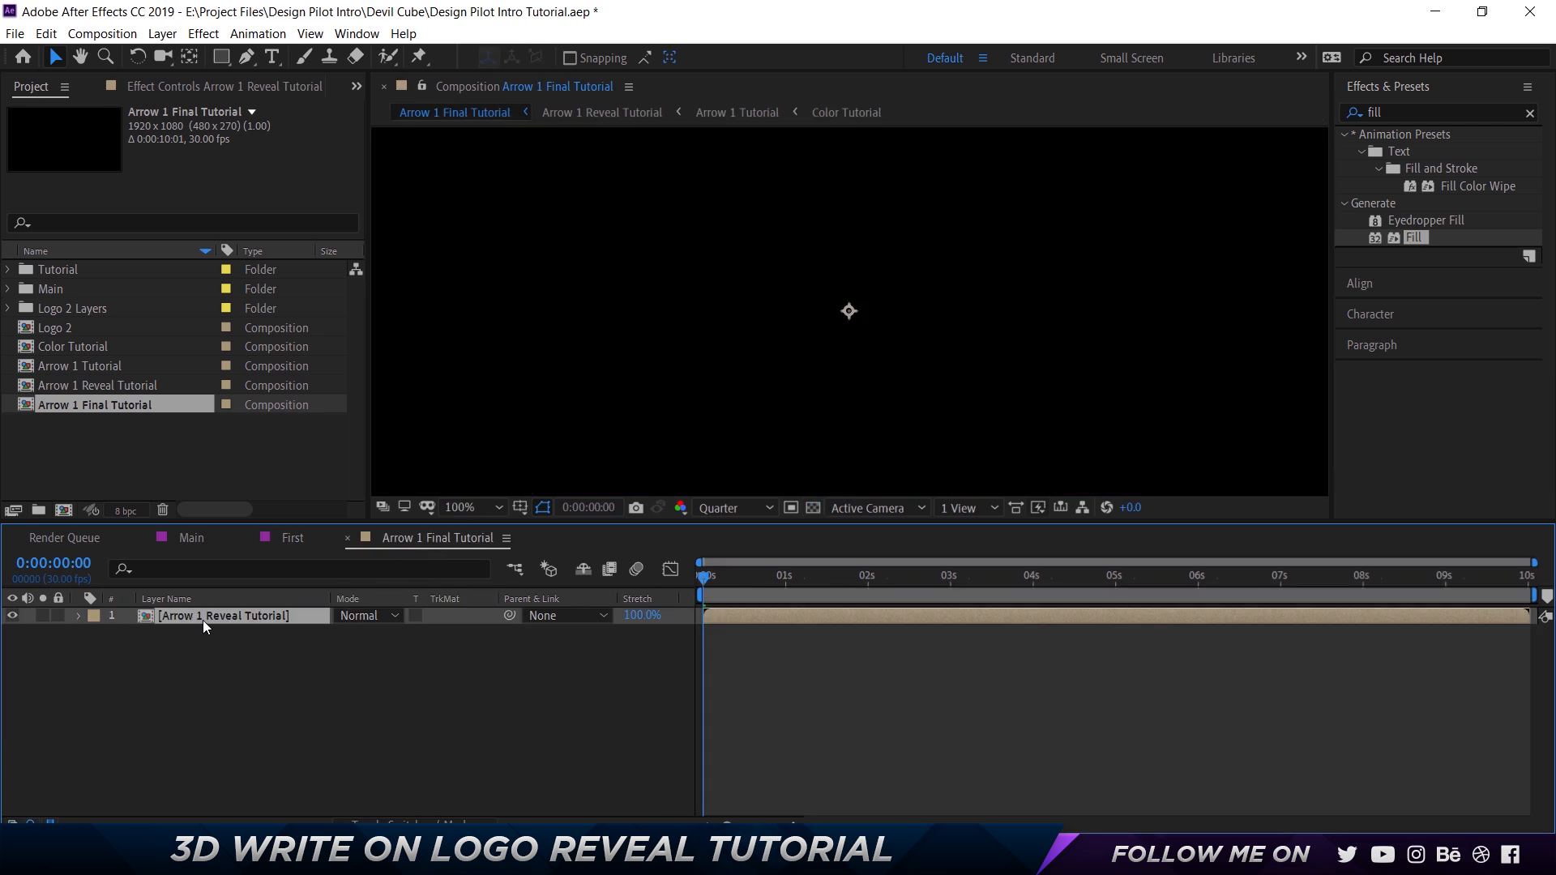
{"action": "left_click", "coordinate": [381, 822]}
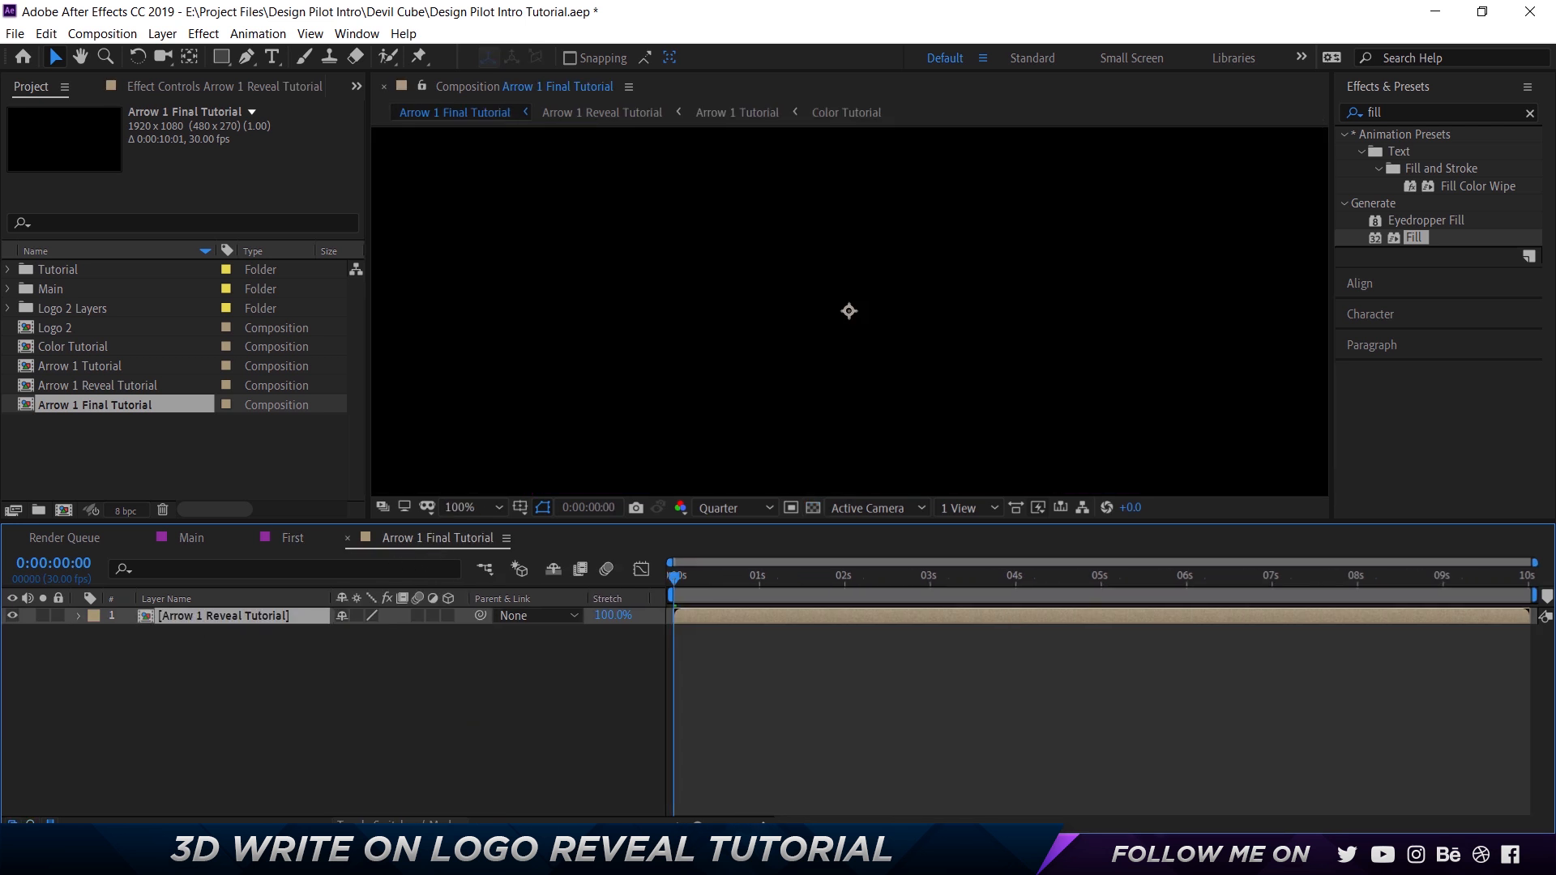
{"action": "left_click", "coordinate": [448, 615]}
{"action": "key", "text": "shift+slash"}
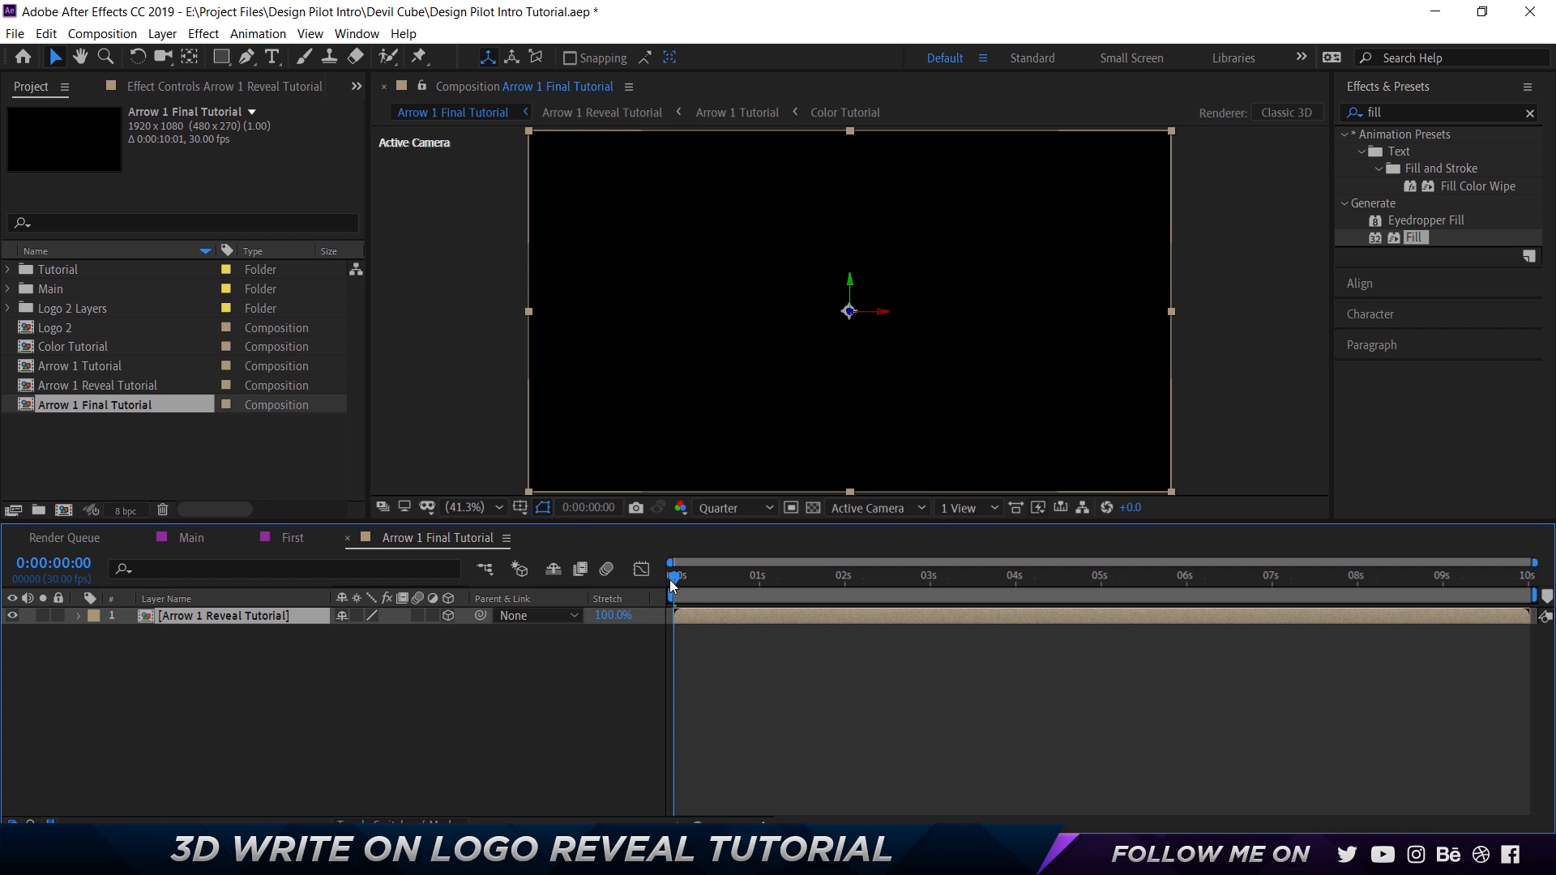
{"action": "left_click_drag", "start_coordinate": [699, 584], "coordinate": [727, 587]}
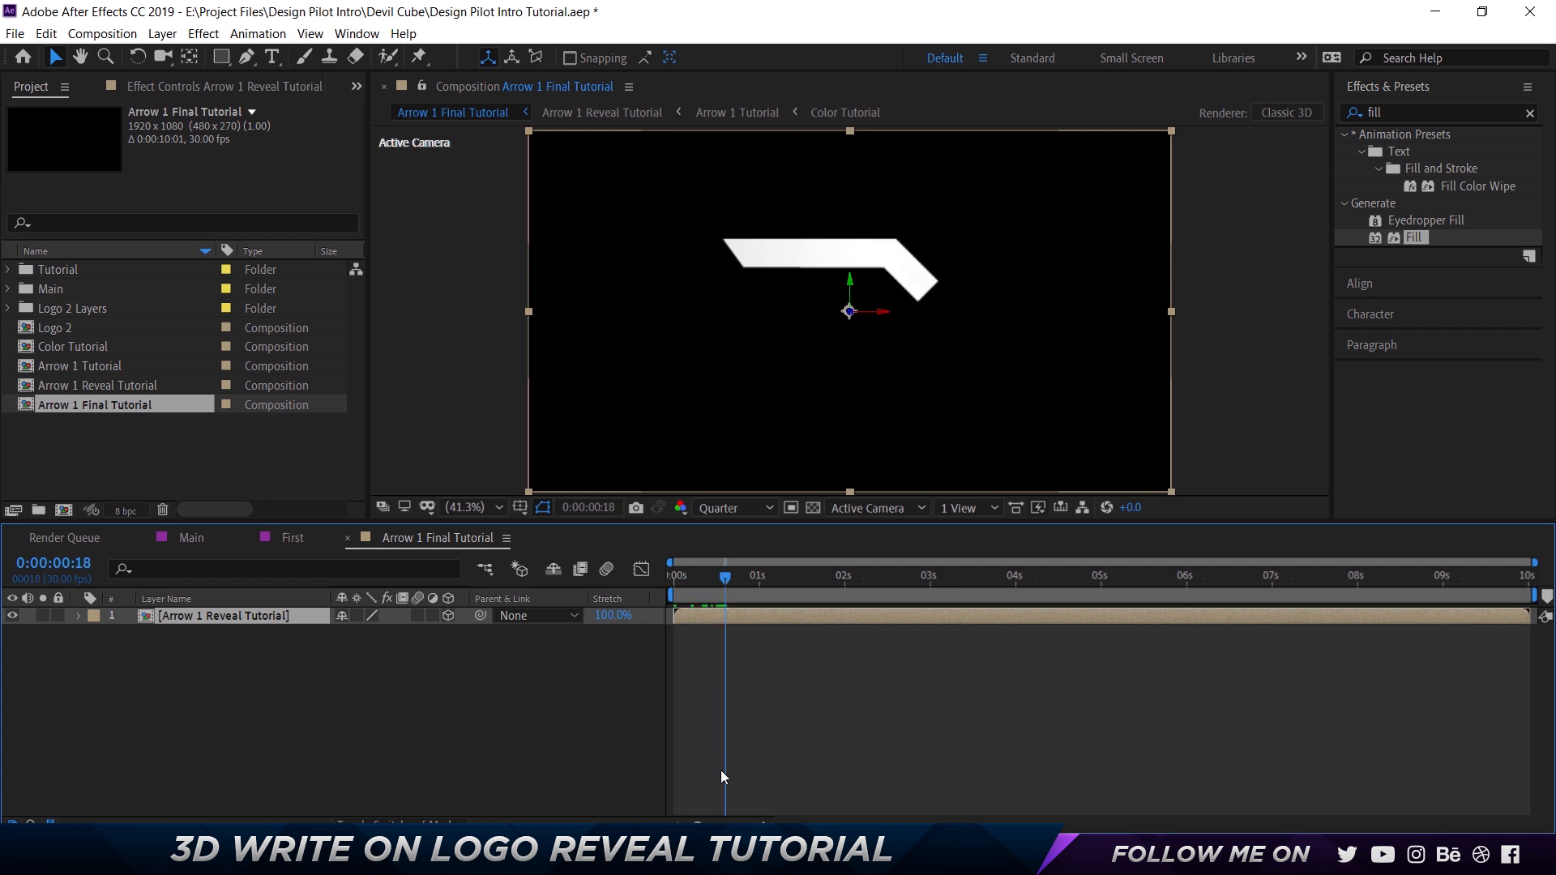
Show the Arrow 1 Reveal Tutorial layer's Position property and duplicate the layer.
{"action": "left_click", "coordinate": [374, 715]}
{"action": "left_click", "coordinate": [260, 620]}
{"action": "key", "text": "p"}
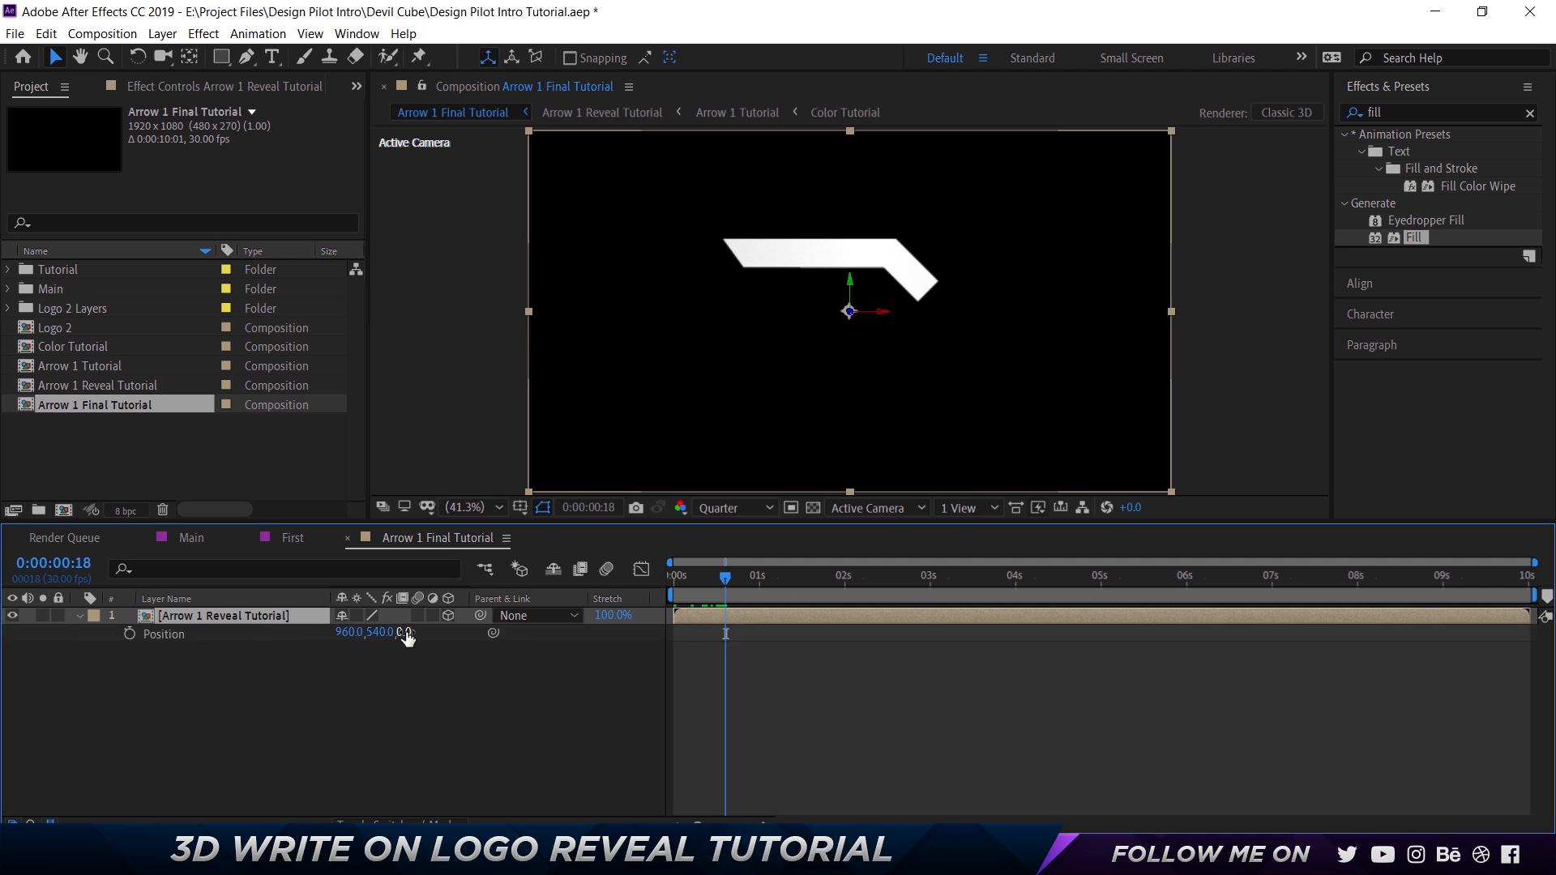
{"action": "left_click", "coordinate": [395, 690]}
{"action": "left_click", "coordinate": [252, 619]}
{"action": "key", "text": "ctrl+d"}
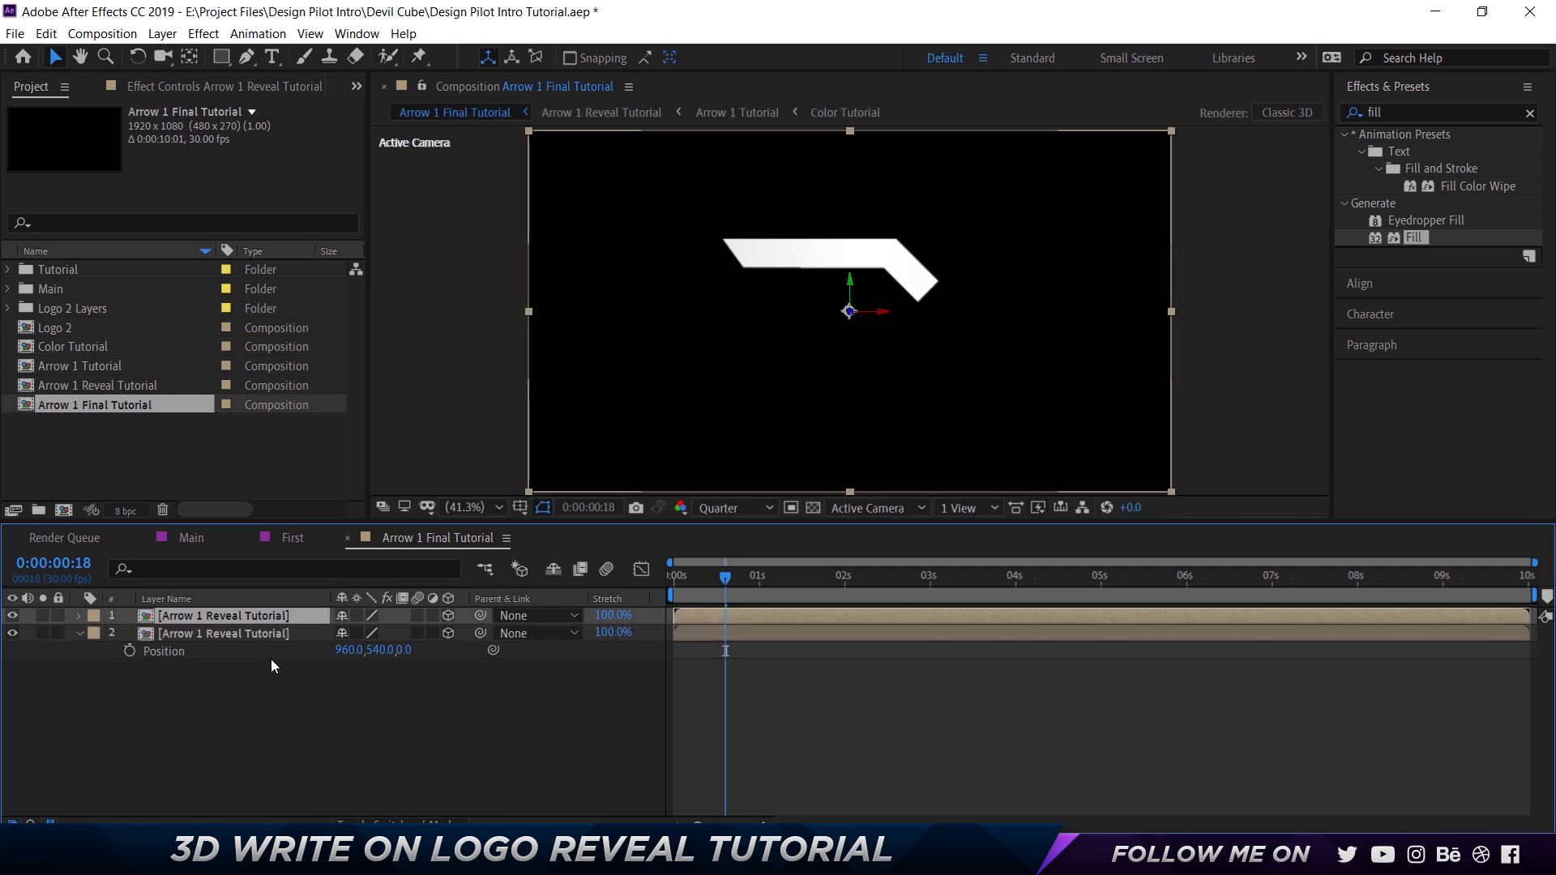
Rename the lower copy of the arrow layer as Arrow 1 Reveal Tutorial_Shadow.
{"action": "left_click", "coordinate": [274, 678]}
{"action": "left_click", "coordinate": [271, 636]}
{"action": "key", "text": "Return"}
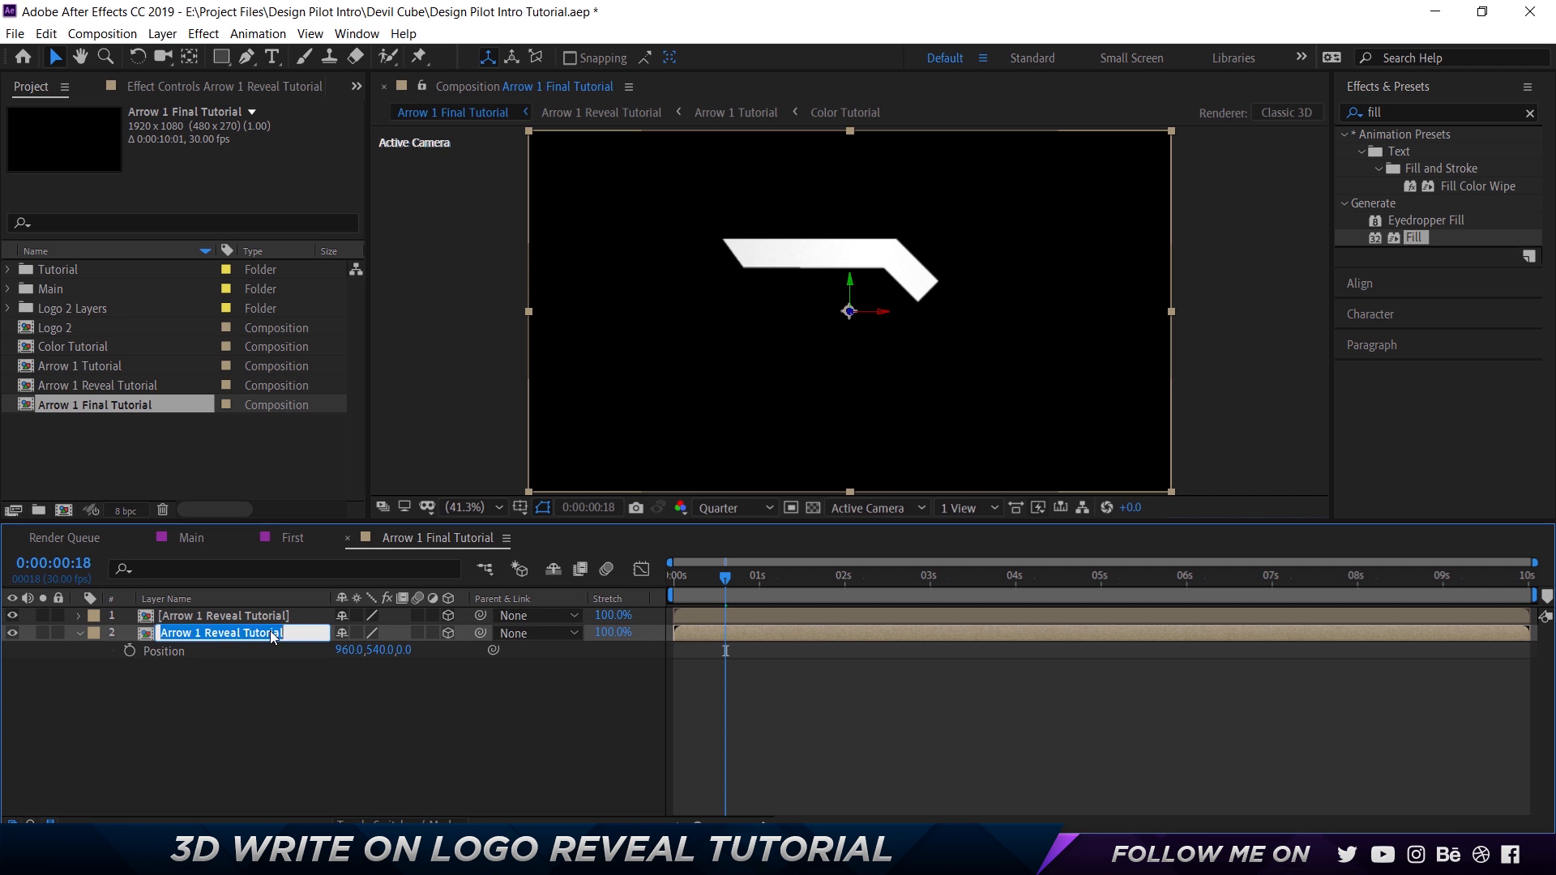
{"action": "key", "text": "Right"}
{"action": "type", "text": "_Shadow"}
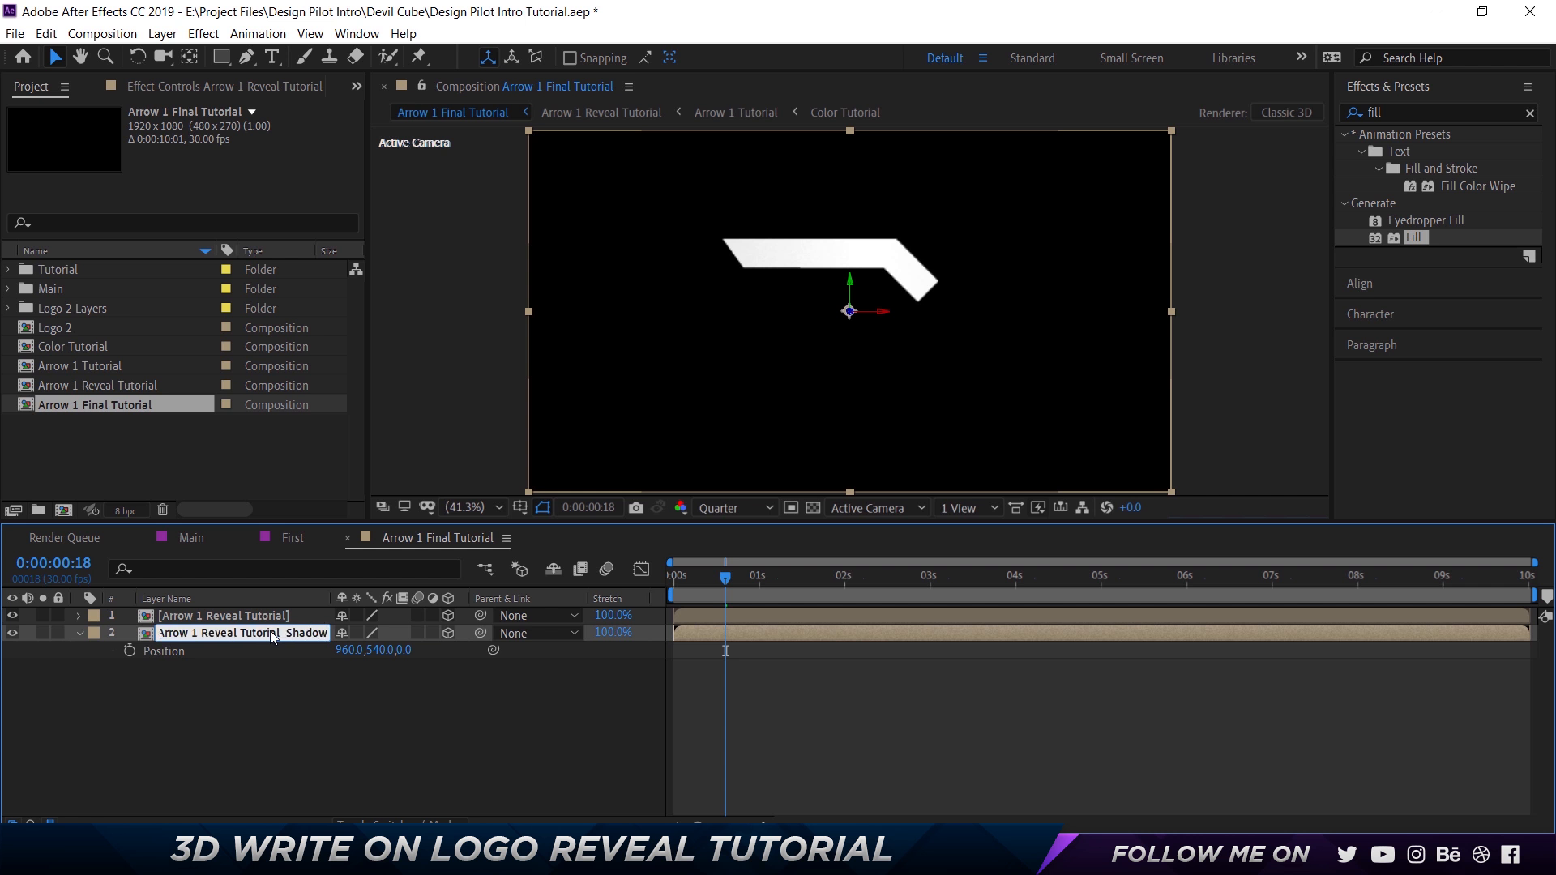
{"action": "key", "text": "Return"}
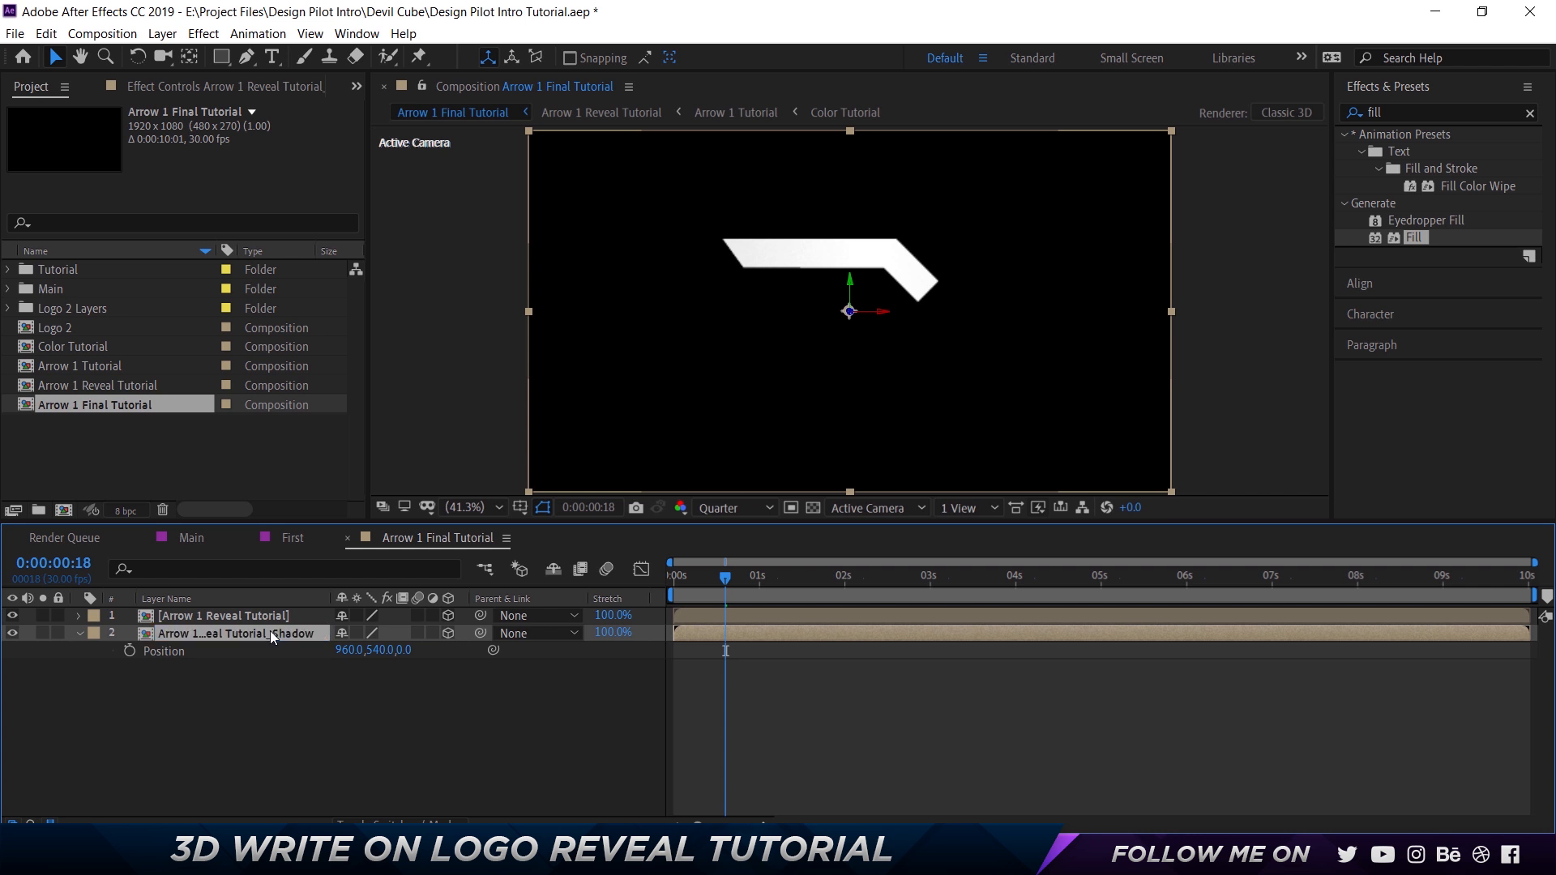
Check the Shadow layer's position in the First composition and set the tutorial shadow layer's Z position to 125.
{"action": "left_click", "coordinate": [292, 540]}
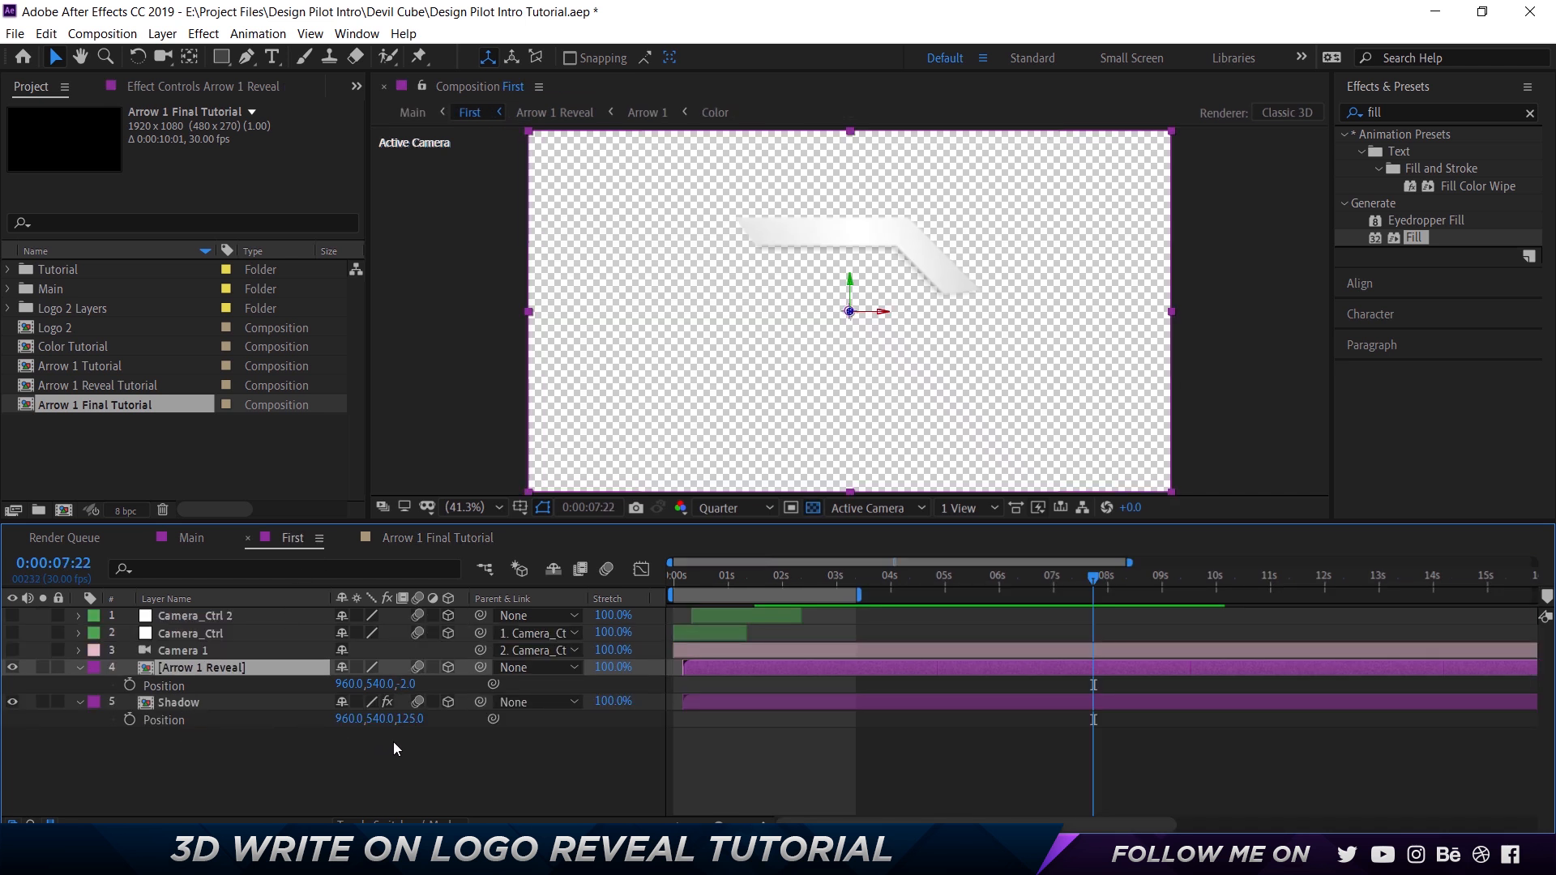
{"action": "left_click", "coordinate": [425, 540]}
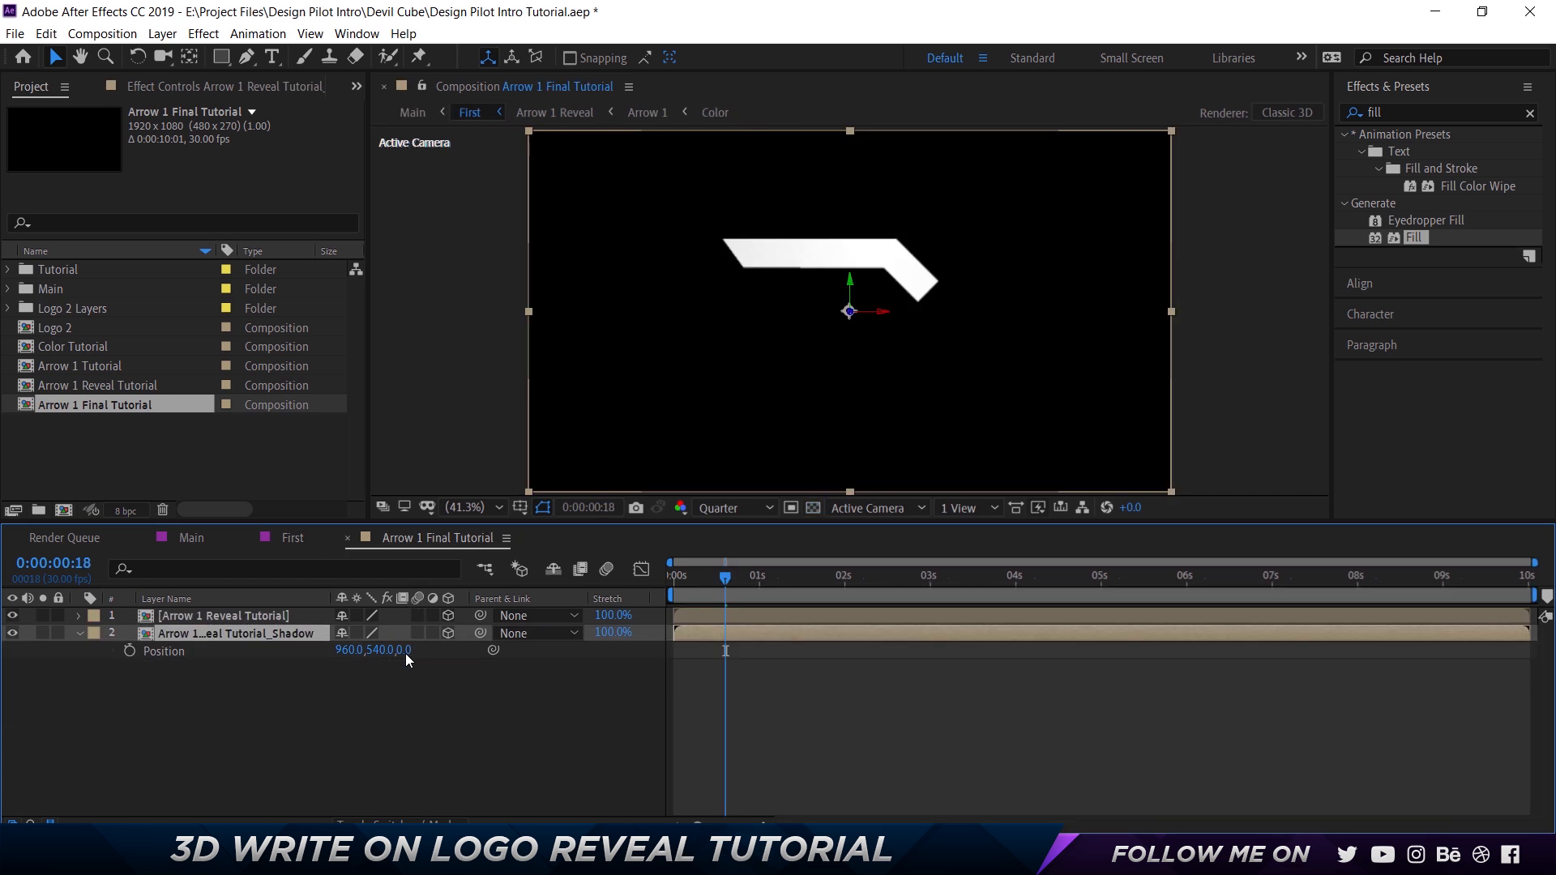
{"action": "left_click", "coordinate": [410, 651]}
{"action": "type", "text": "125"}
{"action": "key", "text": "Return"}
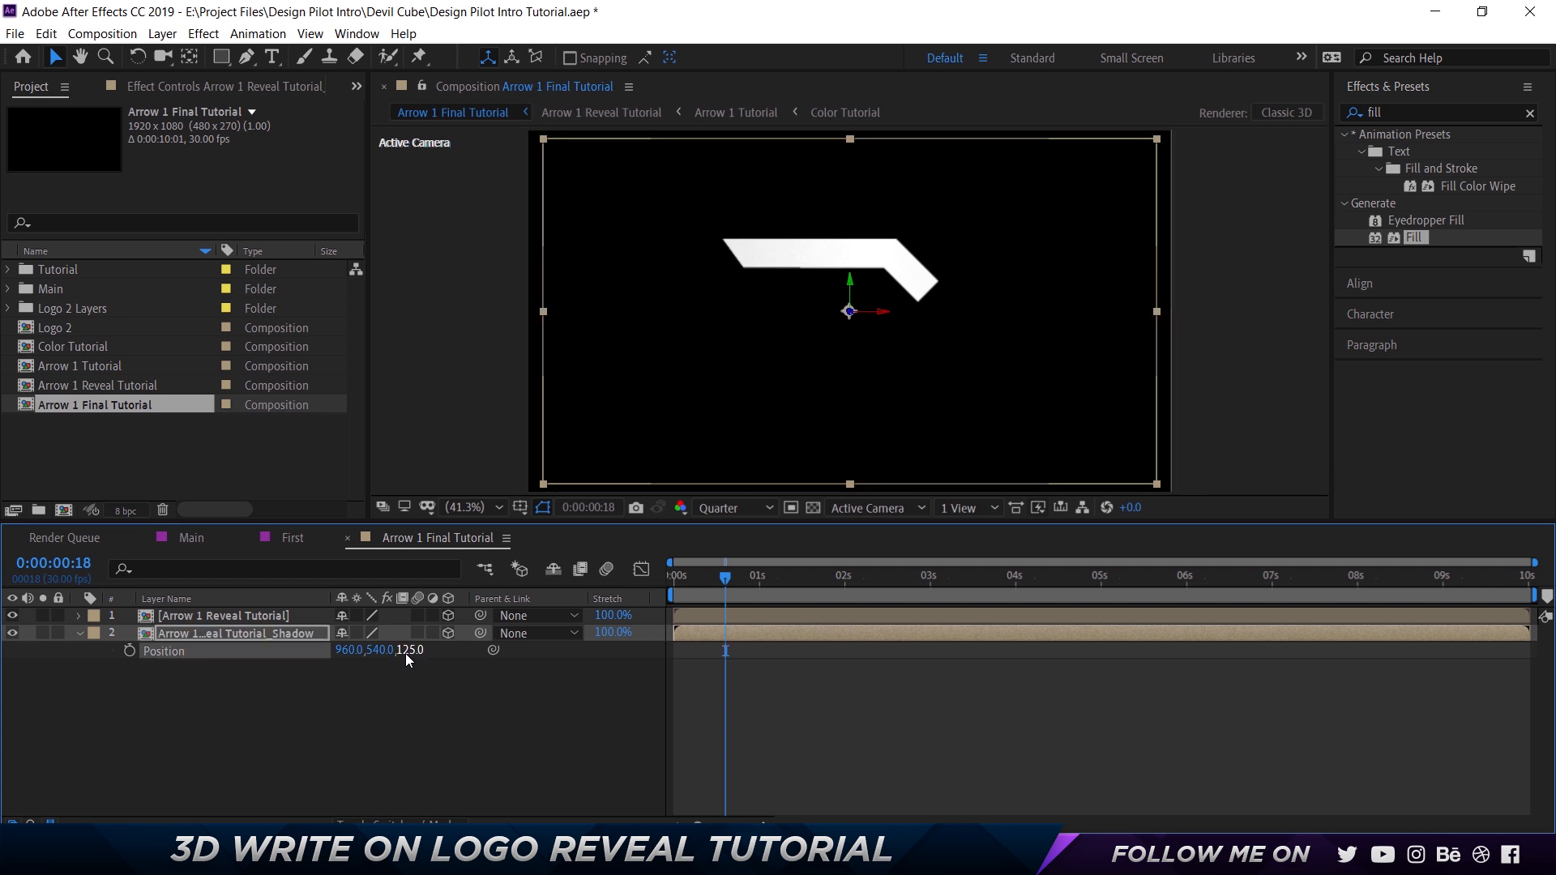
Apply a Fill effect to the Arrow 1 Reveal Tutorial_Shadow layer and fit the composition in the viewer.
{"action": "scroll", "coordinate": [833, 266], "scroll_direction": "up", "scroll_amount": 3}
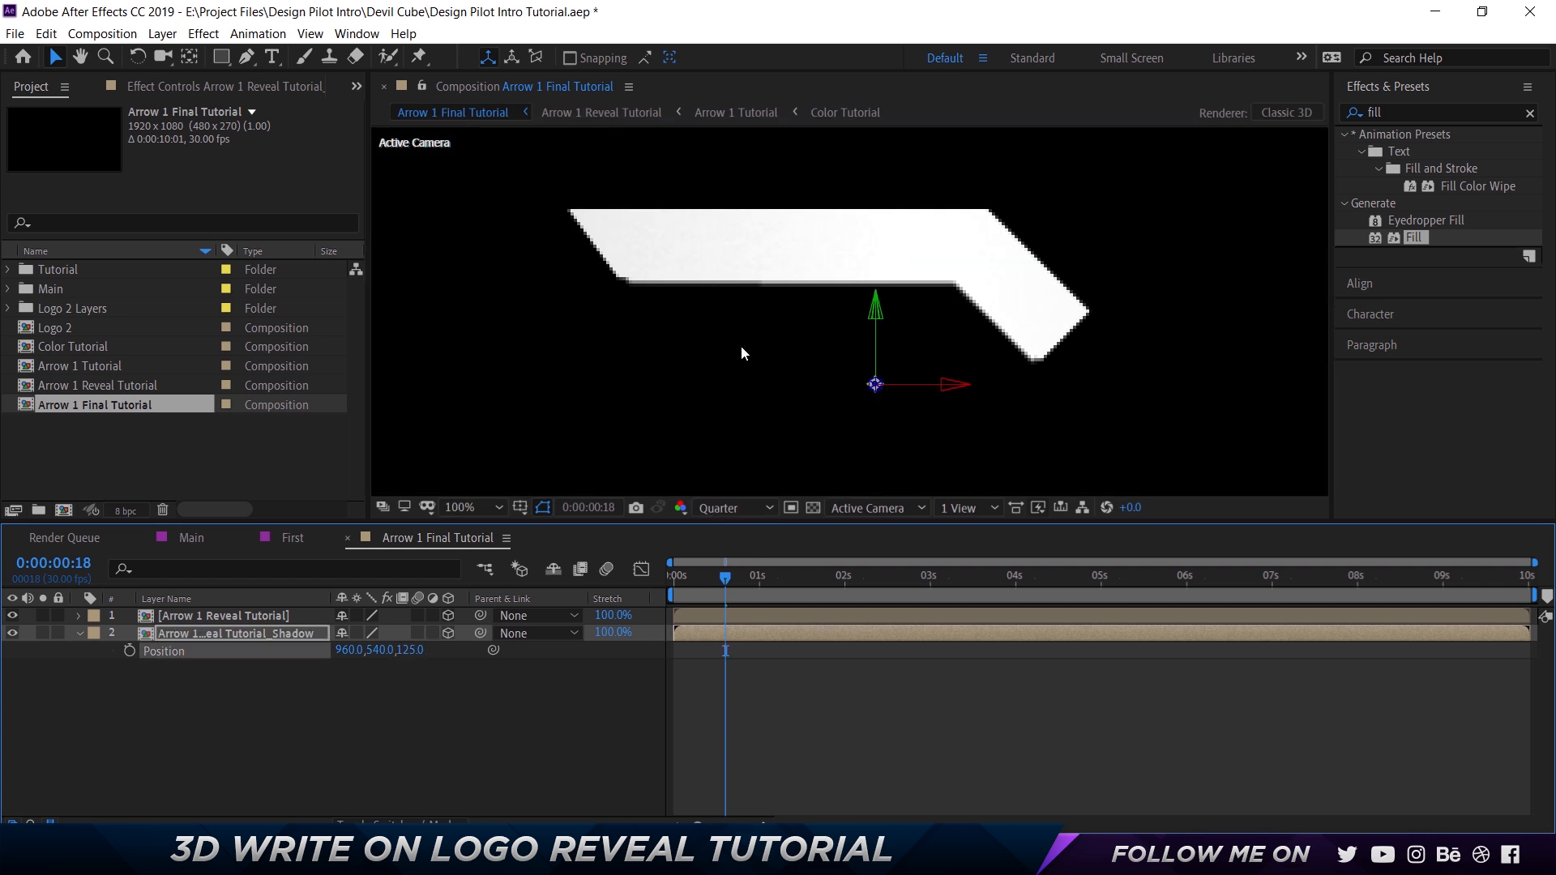
{"action": "left_click_drag", "start_coordinate": [1413, 247], "coordinate": [276, 629]}
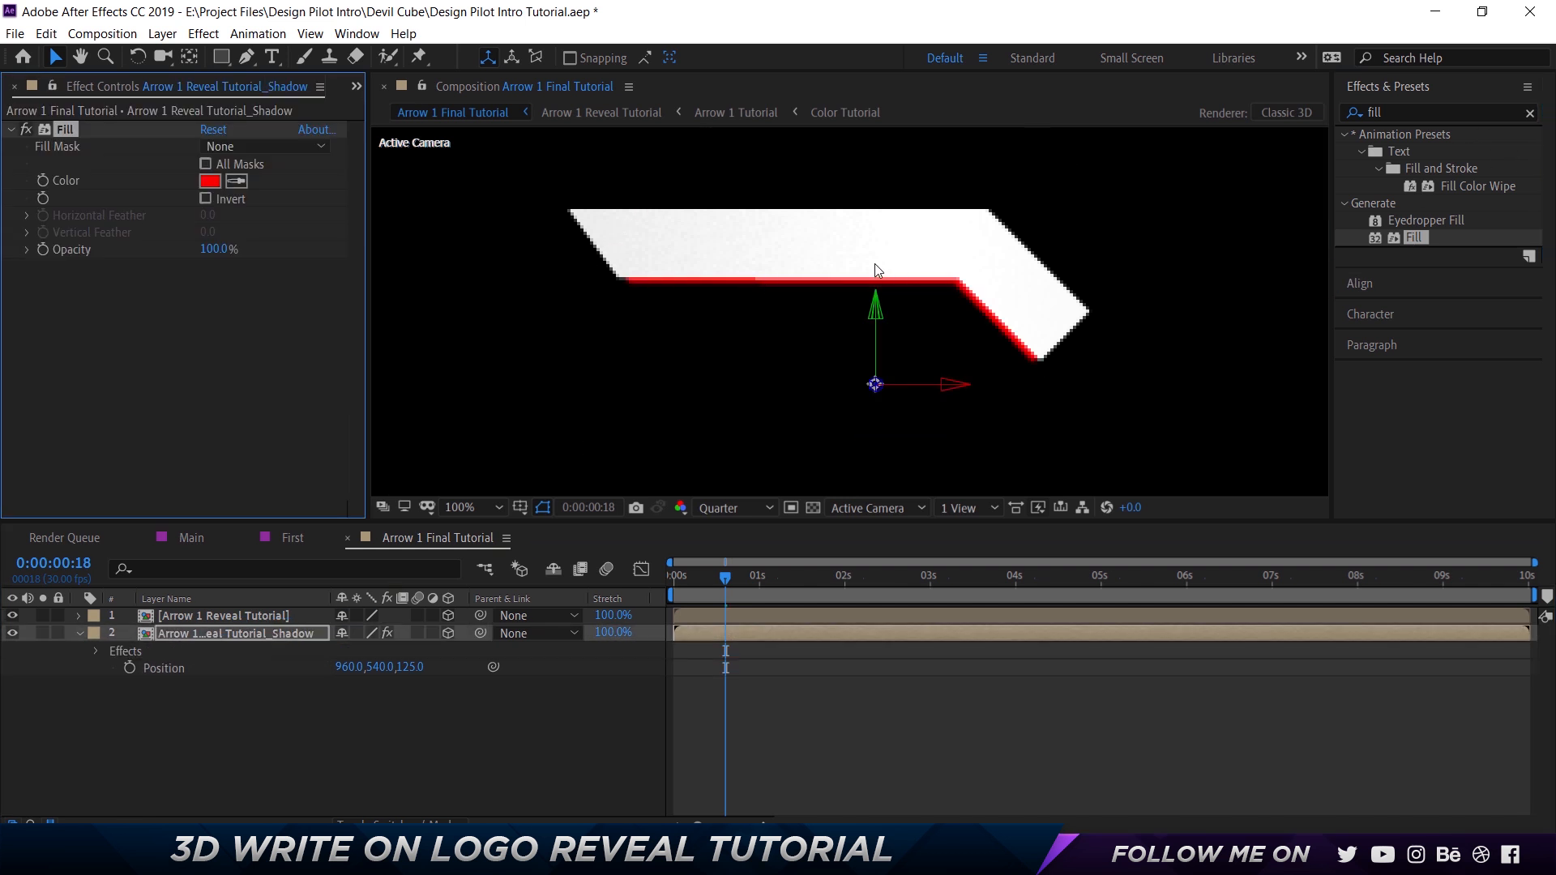
{"action": "key", "text": "shift+slash"}
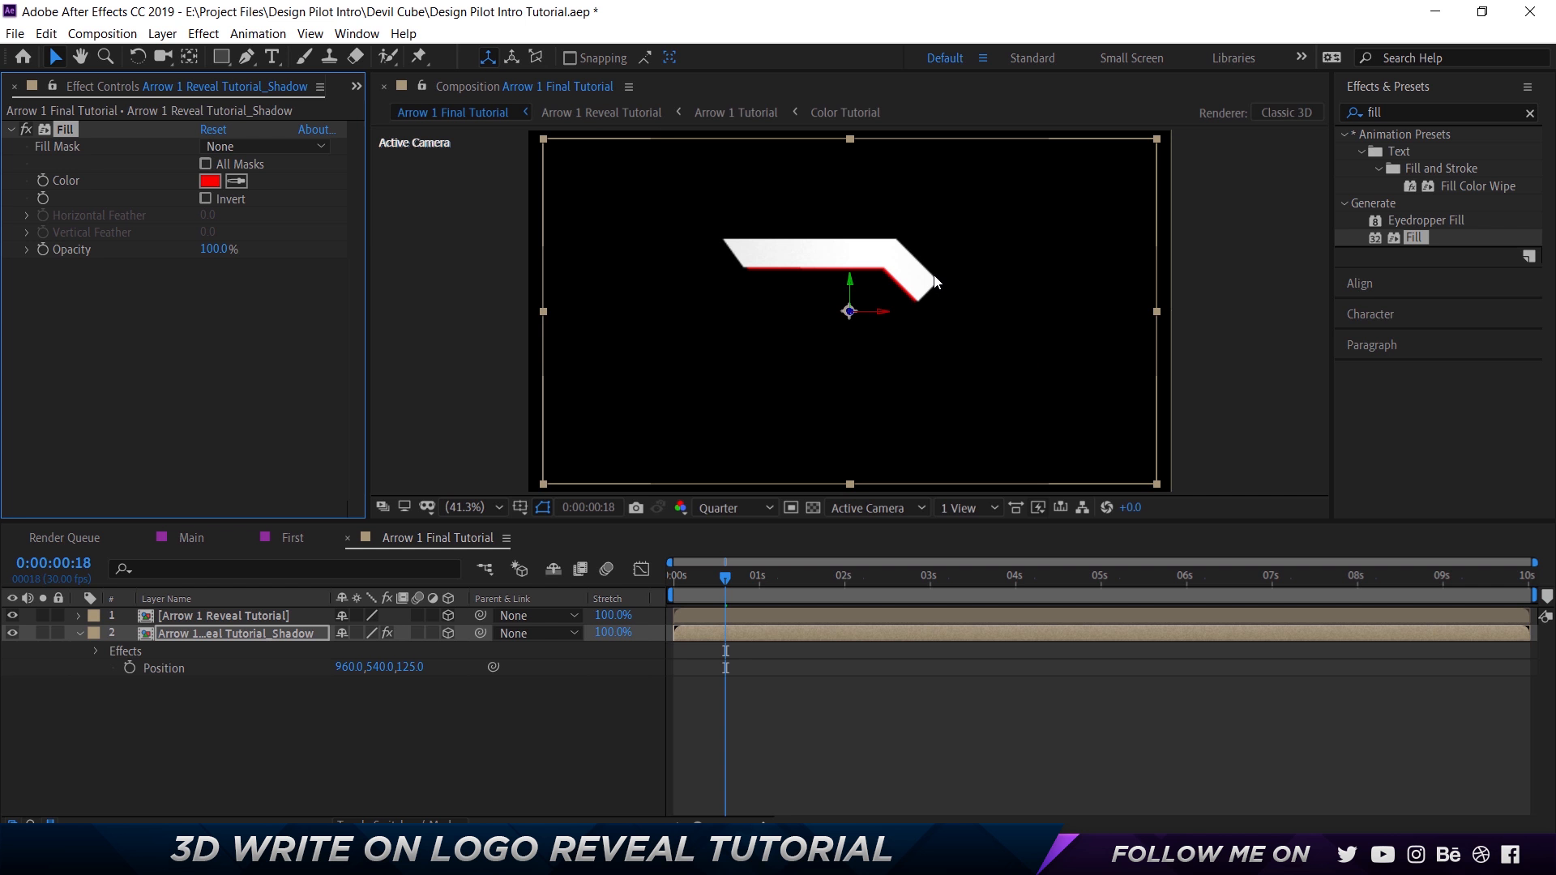
In the First composition, copy the Shadow layer's Fill effect and check its fill colour.
{"action": "left_click", "coordinate": [292, 538]}
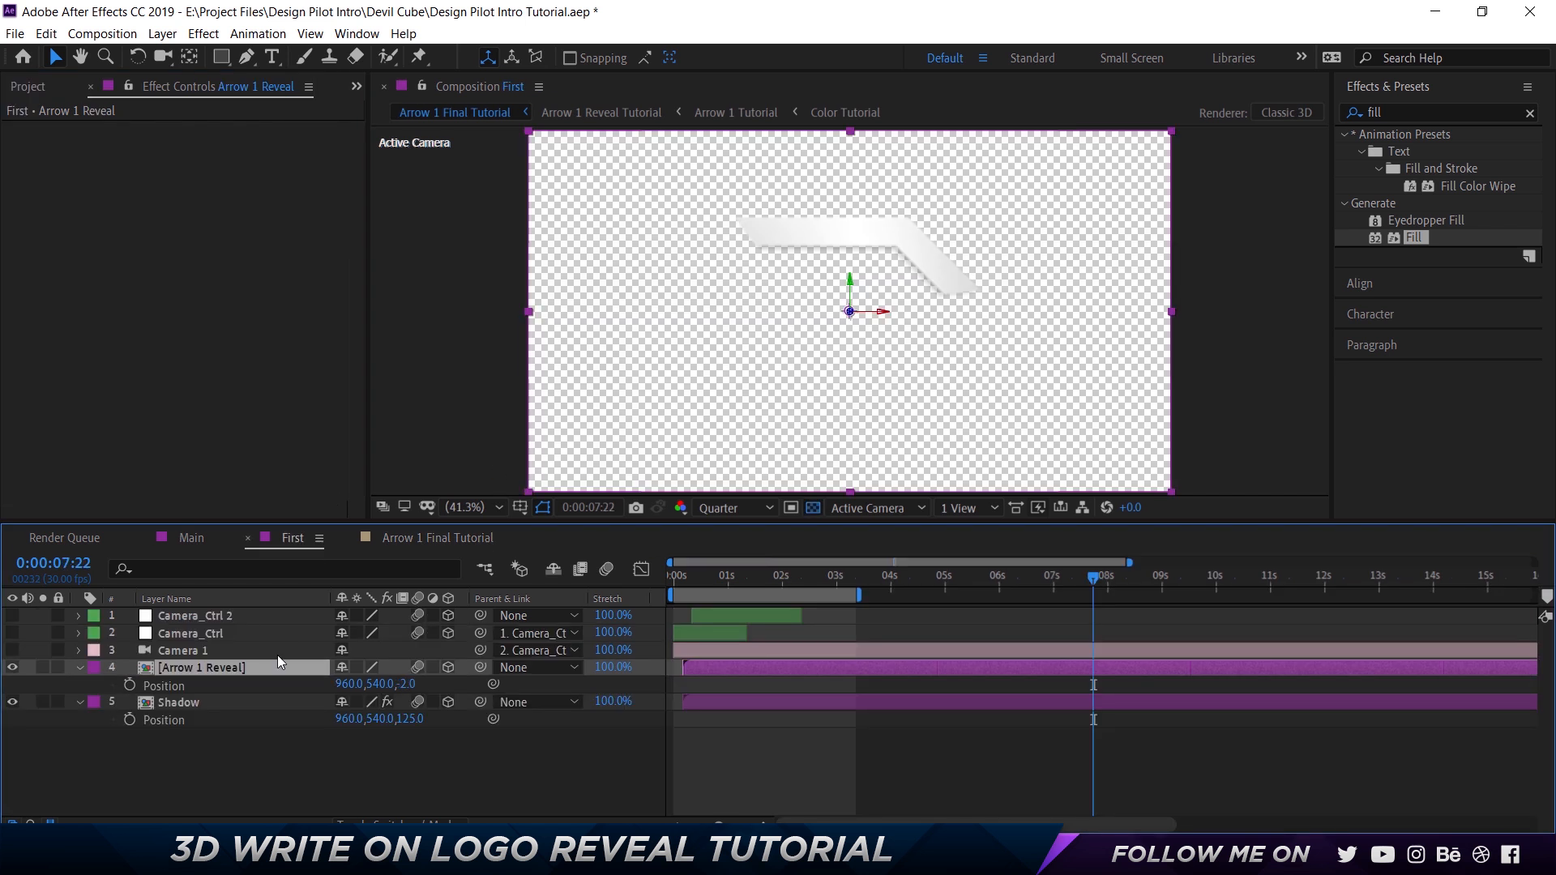
{"action": "left_click", "coordinate": [247, 704]}
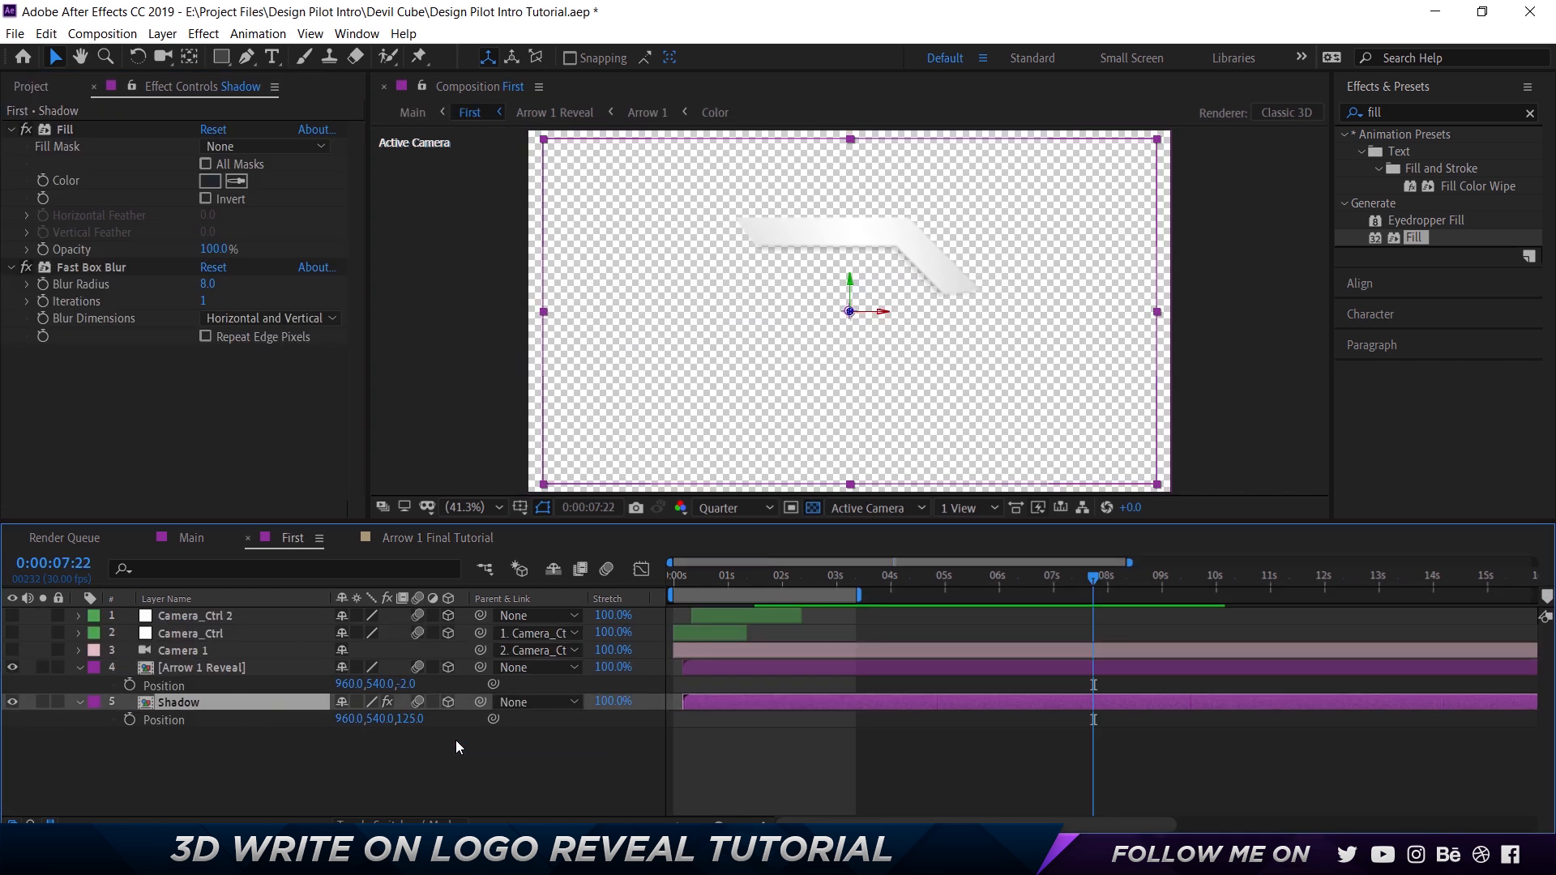
{"action": "left_click", "coordinate": [66, 128]}
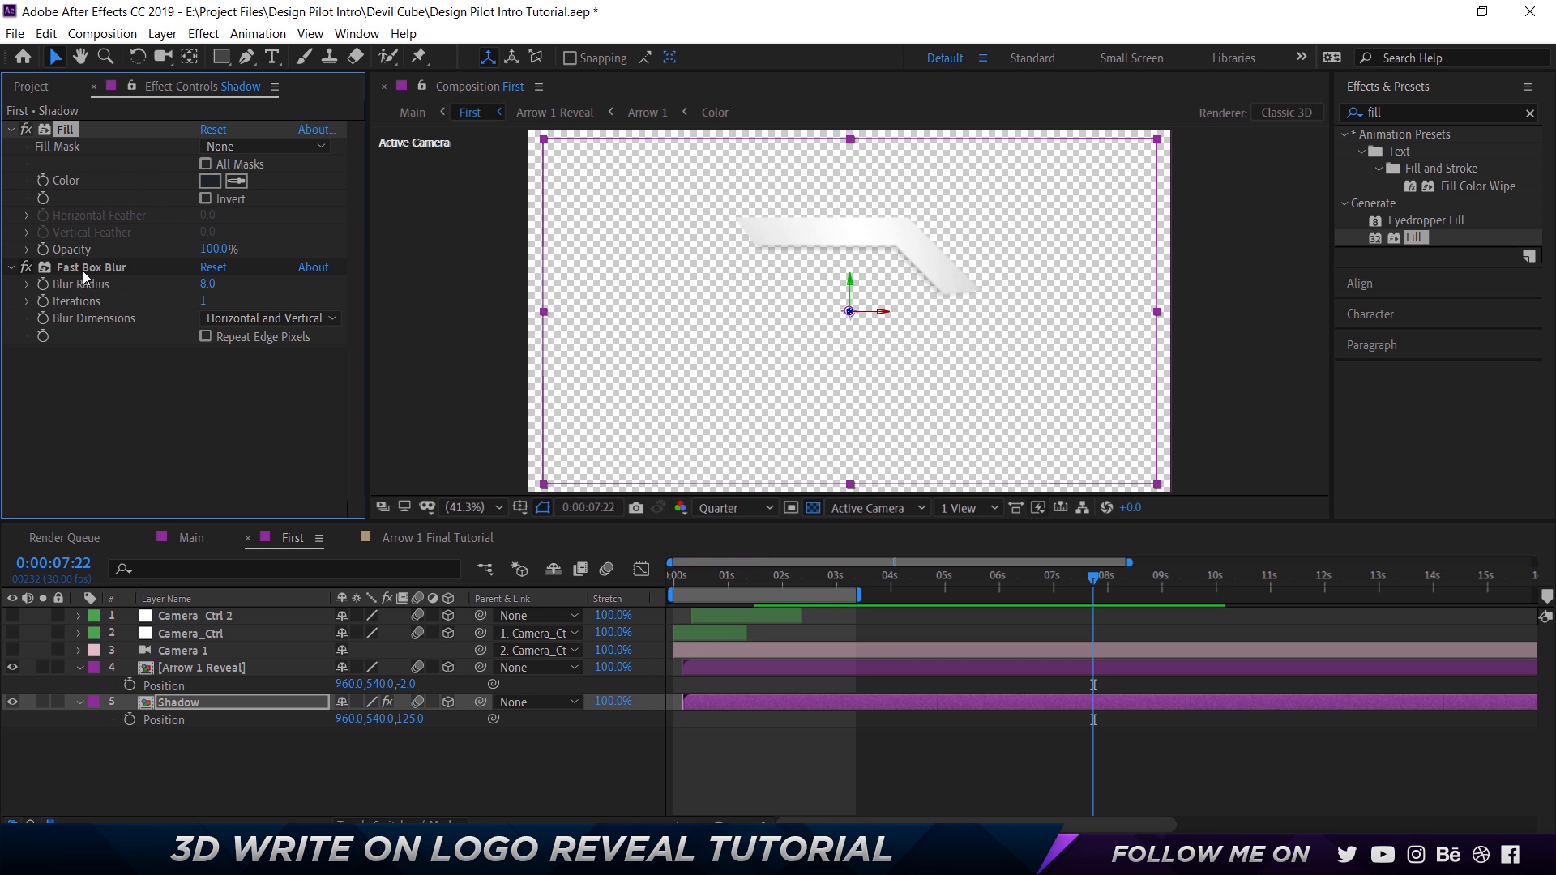
{"action": "left_click", "coordinate": [209, 179]}
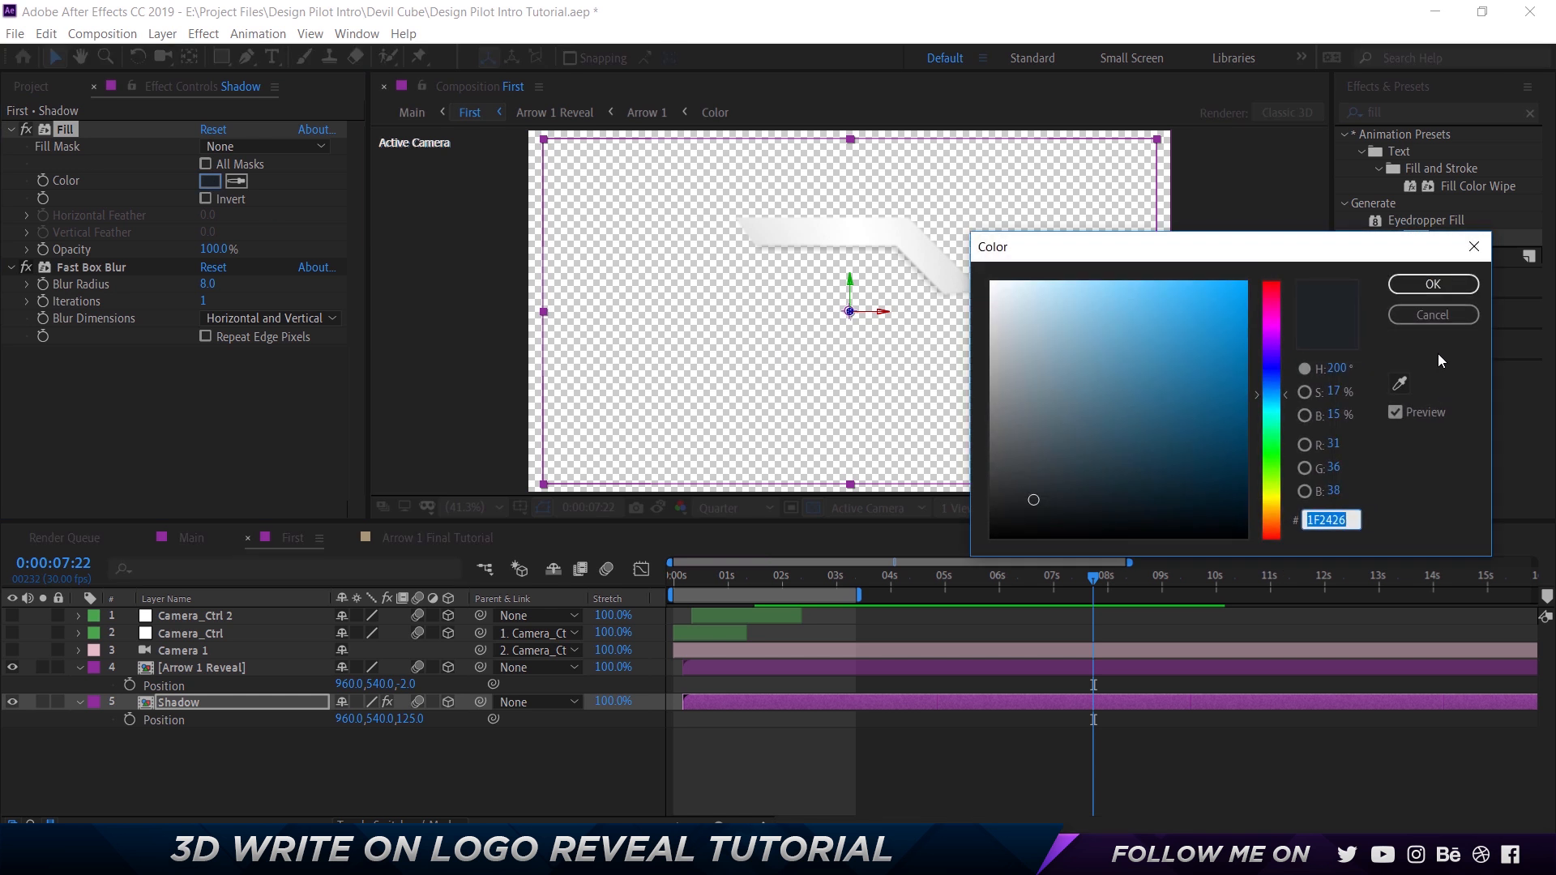
{"action": "left_click", "coordinate": [1436, 285]}
{"action": "left_click", "coordinate": [210, 181]}
{"action": "left_click", "coordinate": [1433, 283]}
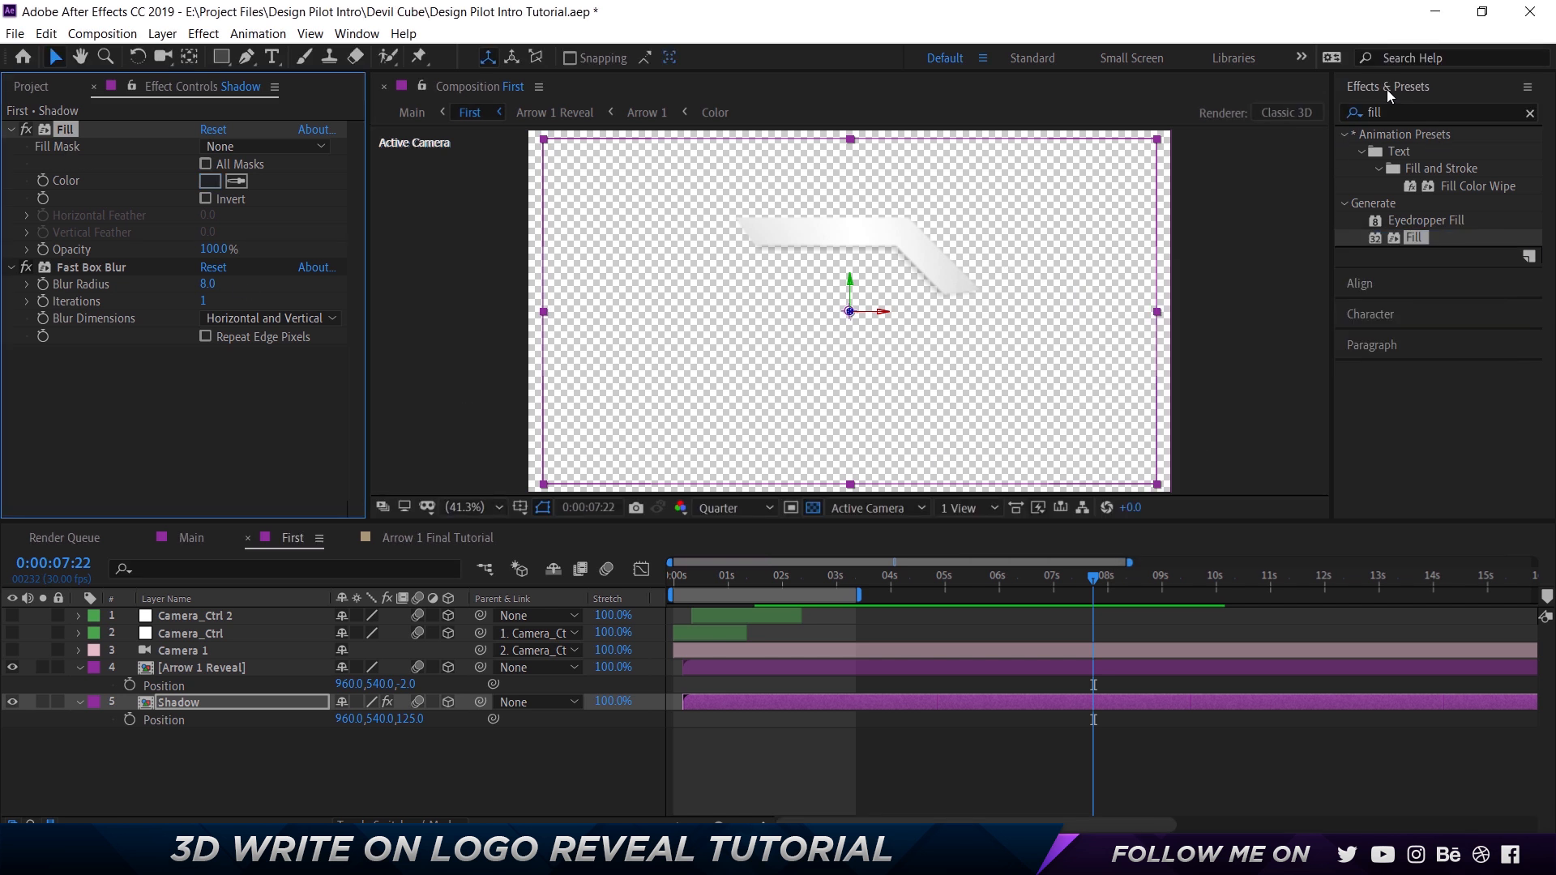
In Arrow 1 Final Tutorial, delete the shadow layer's red Fill effect and paste the copied Fill in its place.
{"action": "left_click", "coordinate": [362, 540]}
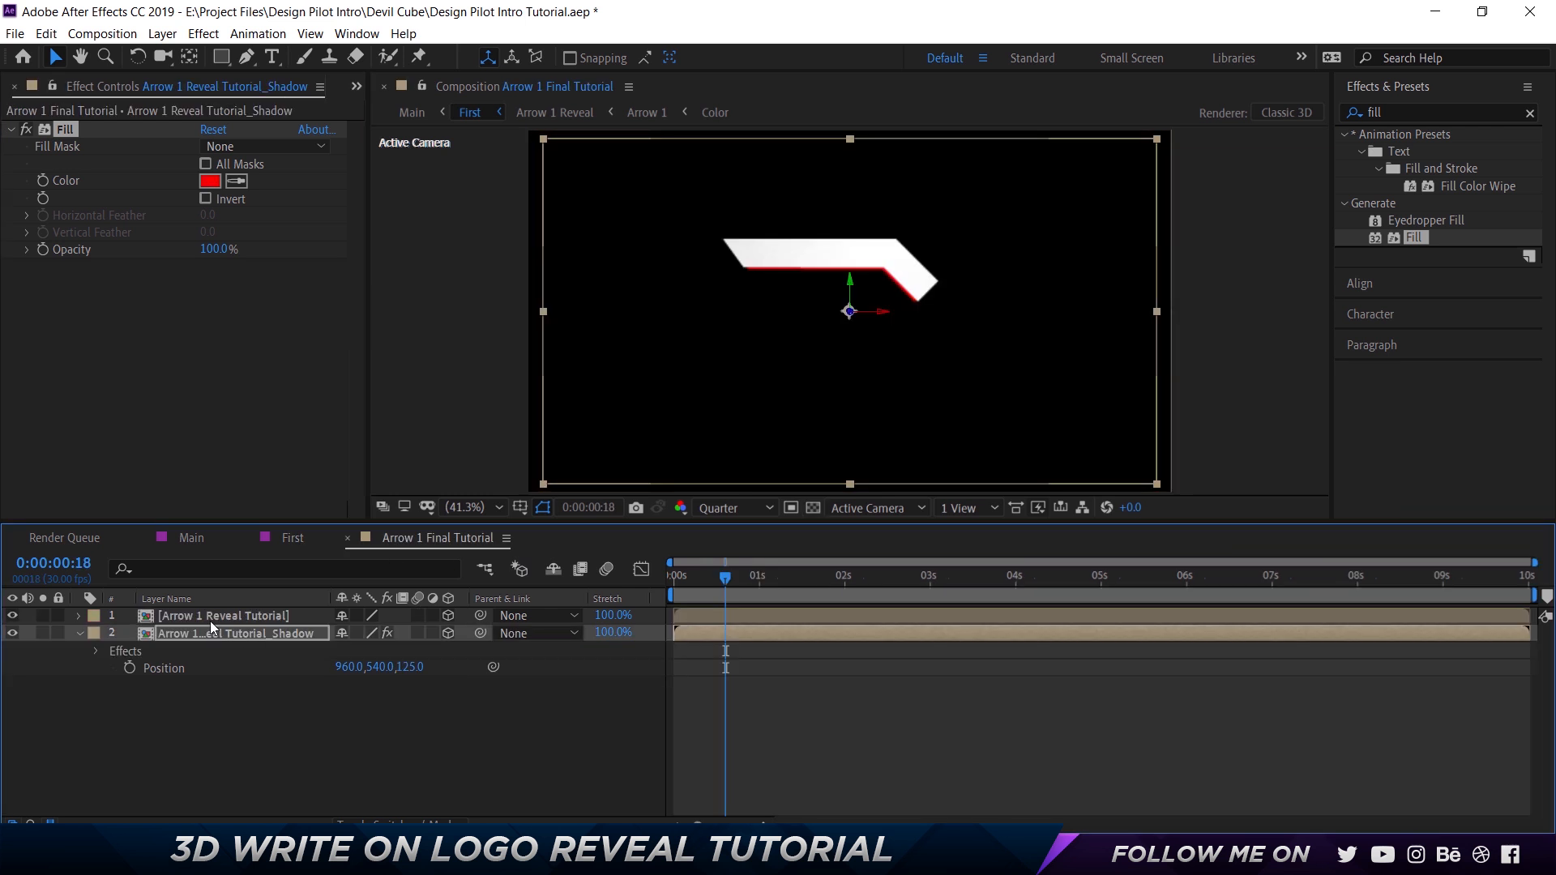
{"action": "left_click", "coordinate": [213, 635]}
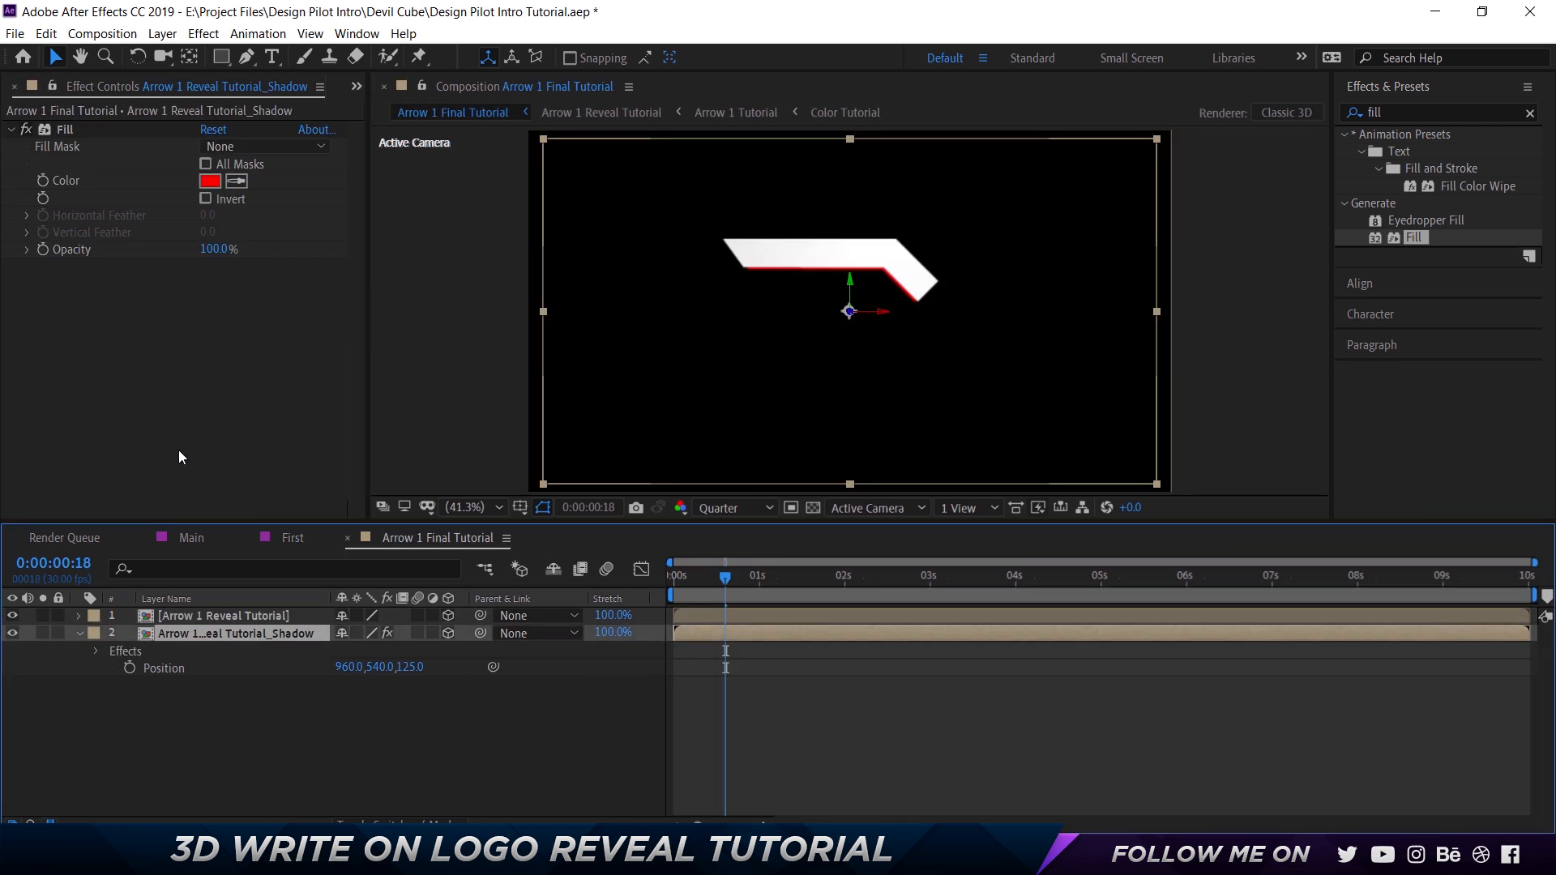
{"action": "left_click", "coordinate": [68, 131]}
{"action": "key", "text": "Delete"}
{"action": "key", "text": "ctrl+v"}
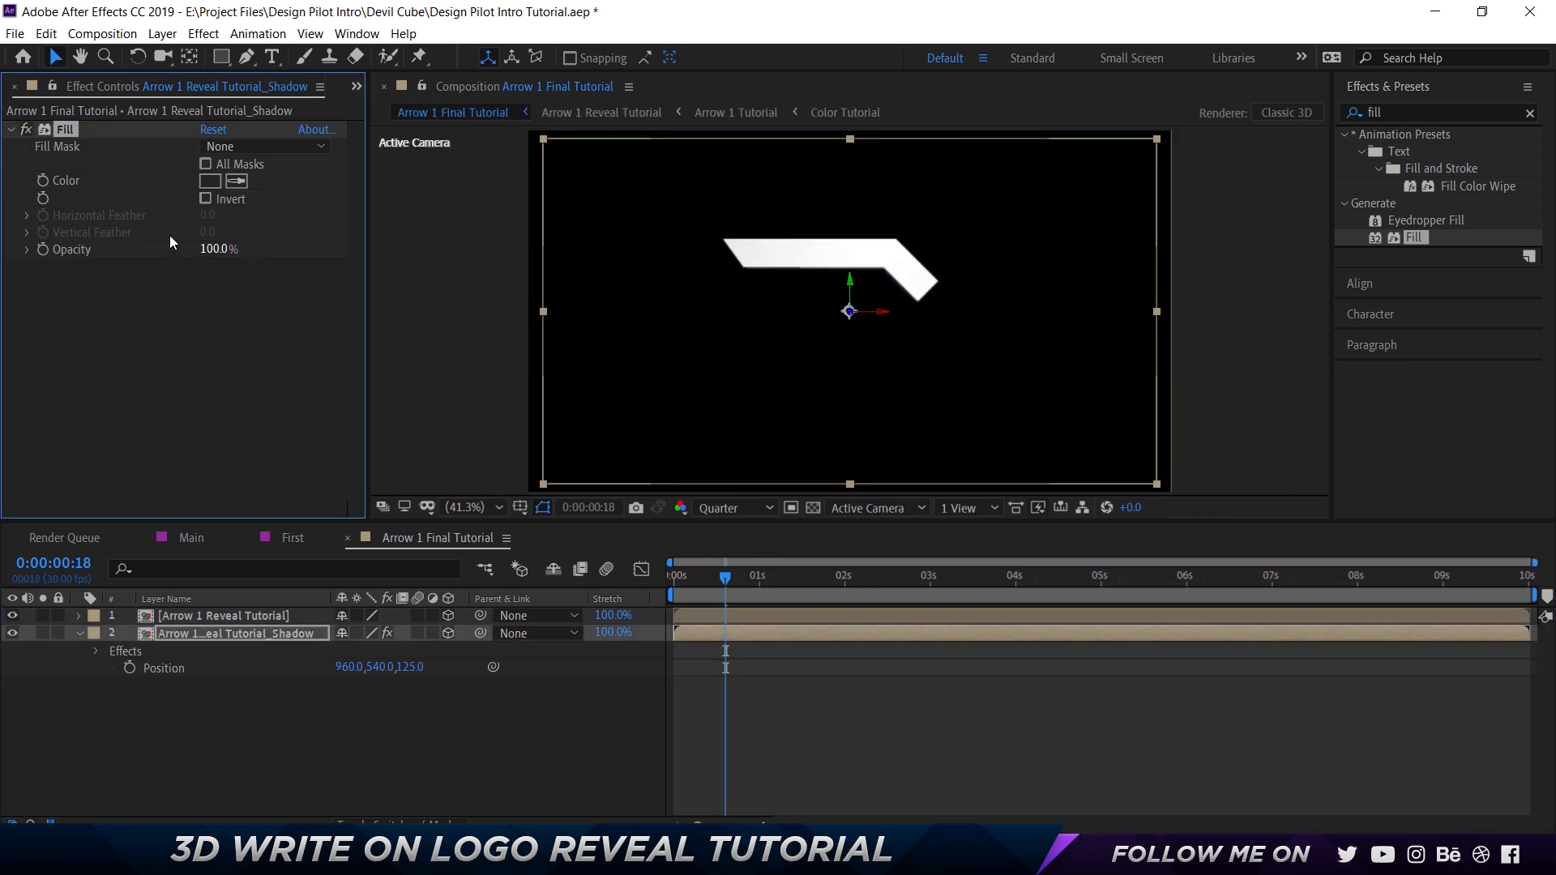
Select the Shadow layer's Fast Box Blur in the First composition and search the effects library for blur effects.
{"action": "left_click", "coordinate": [299, 536]}
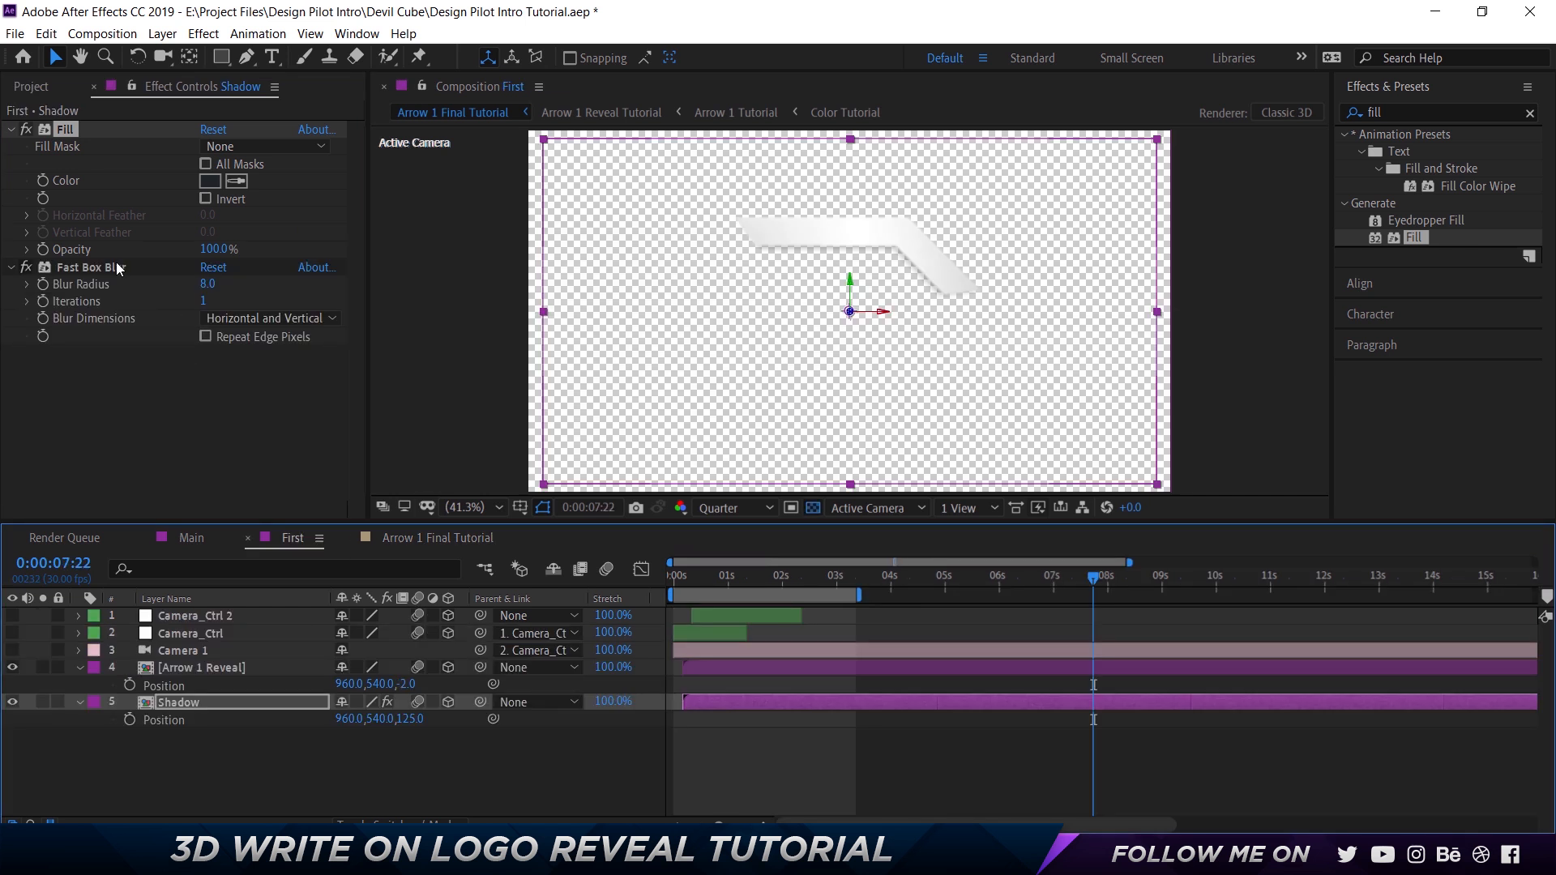
{"action": "left_click", "coordinate": [119, 271]}
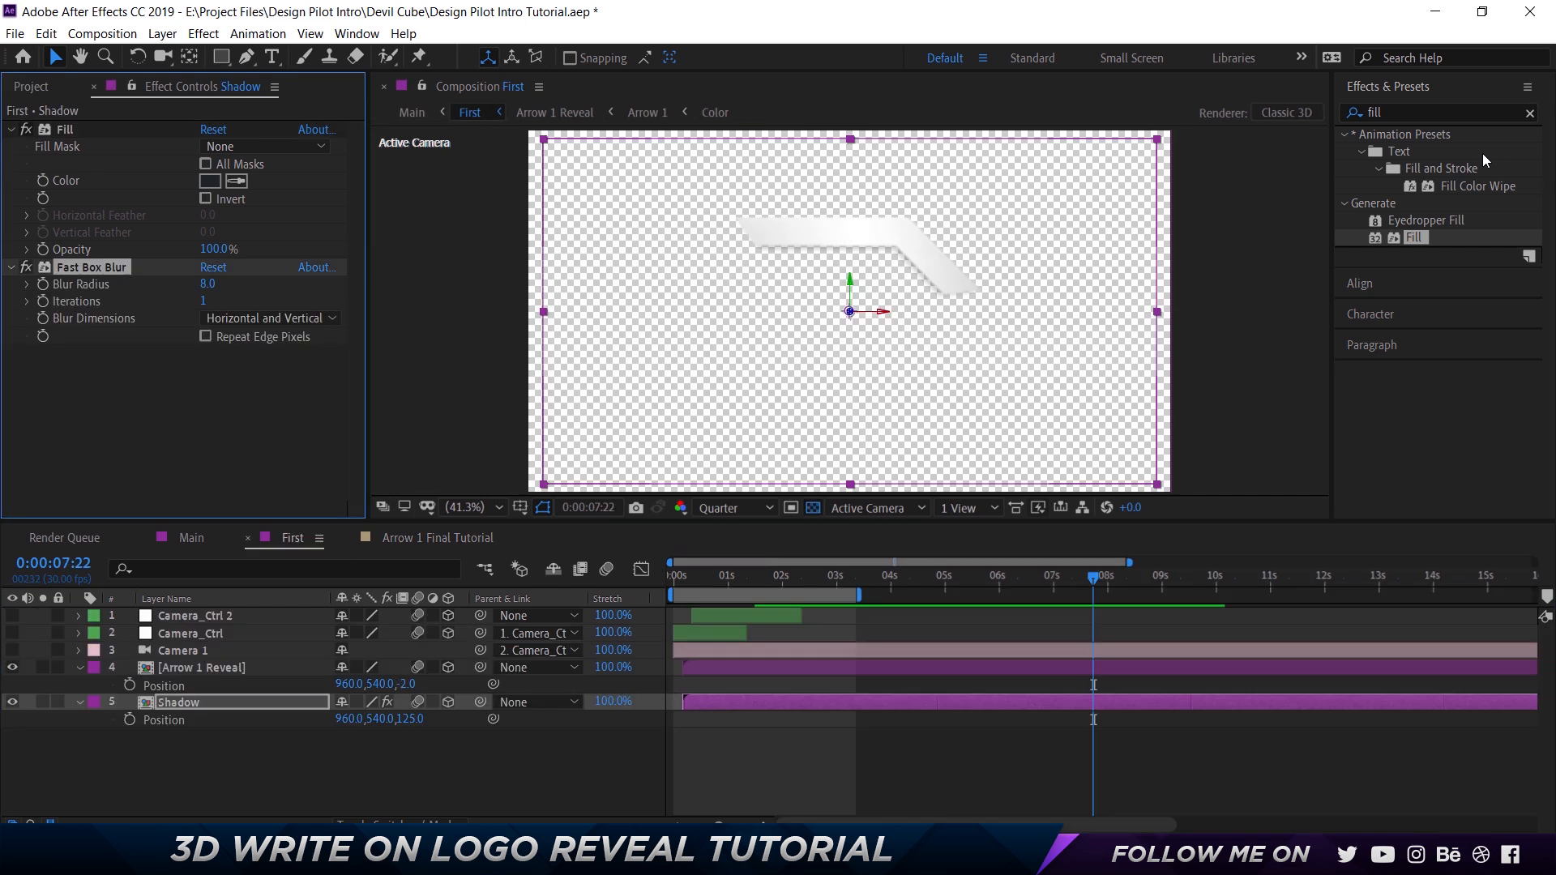
{"action": "left_click", "coordinate": [1418, 112]}
{"action": "type", "text": "box"}
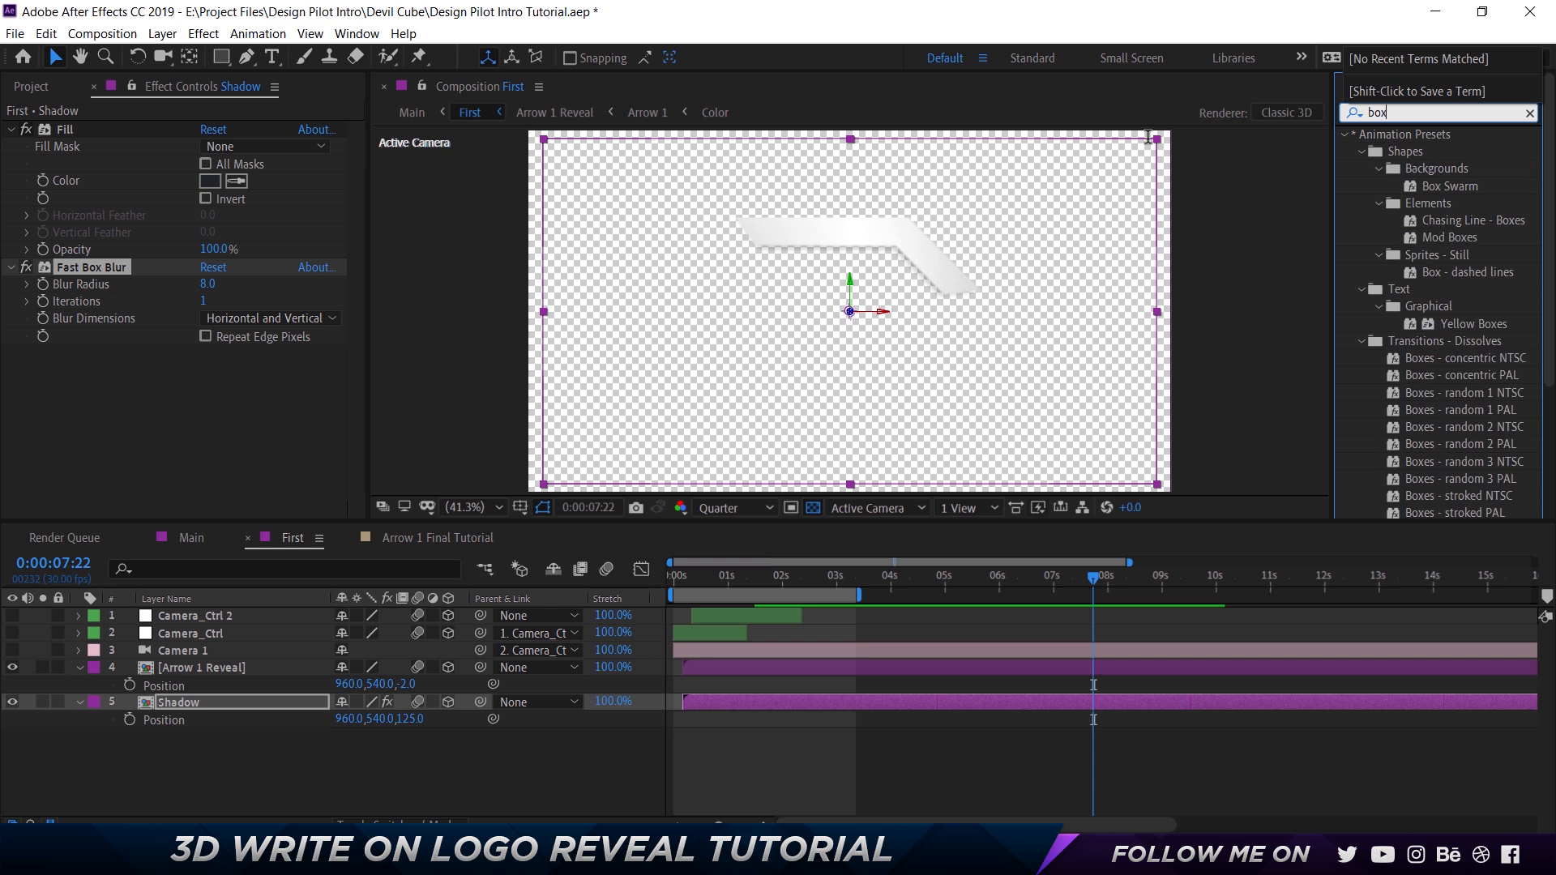
{"action": "type", "text": "za"}
{"action": "key", "text": "ctrl+a"}
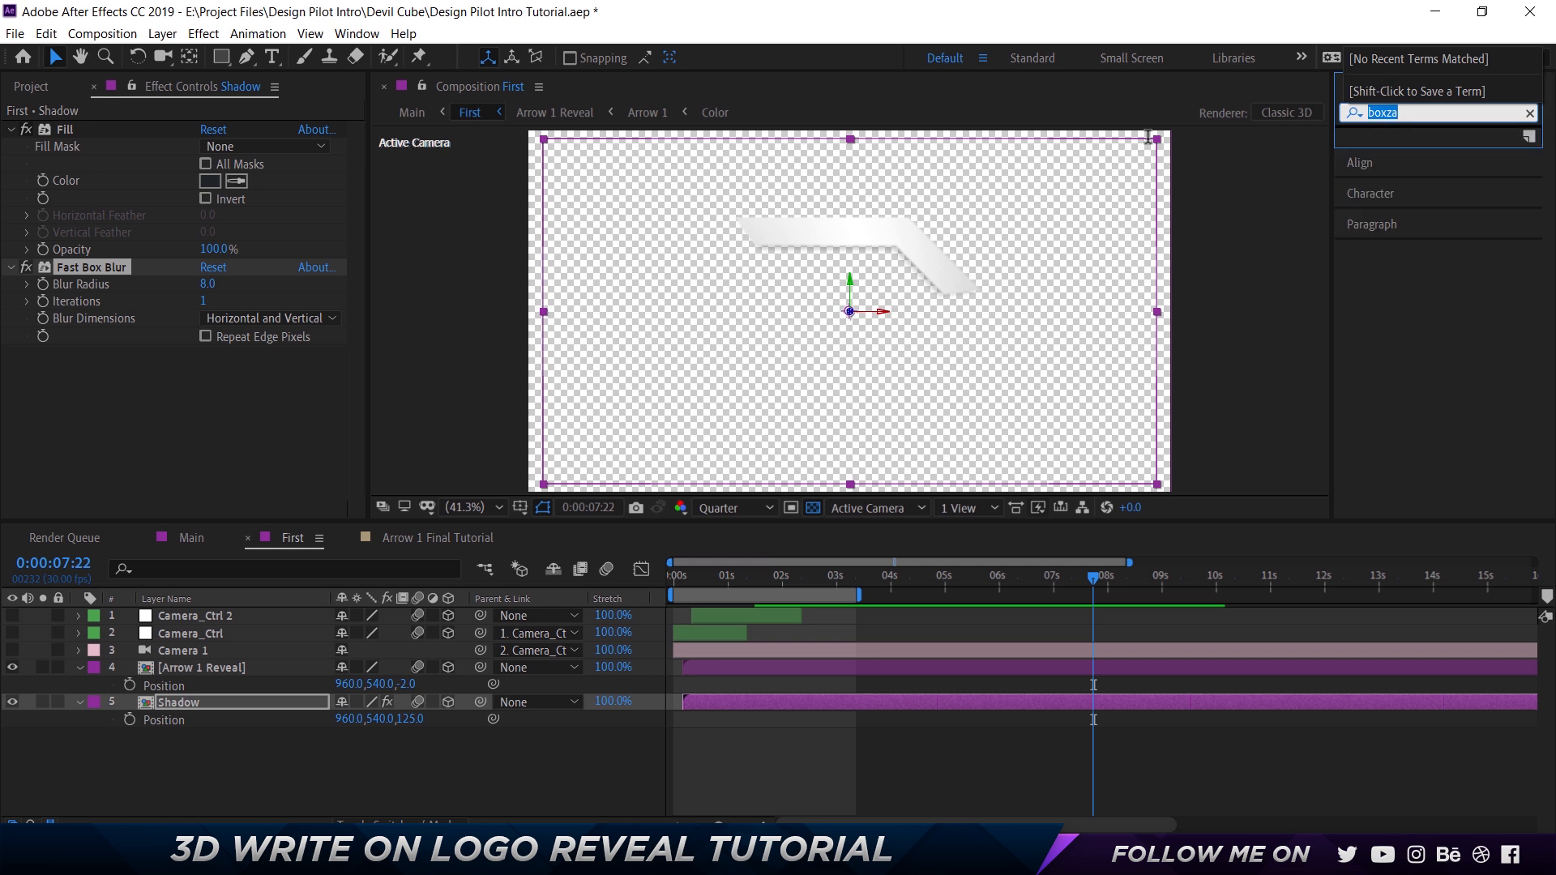
{"action": "type", "text": "blur"}
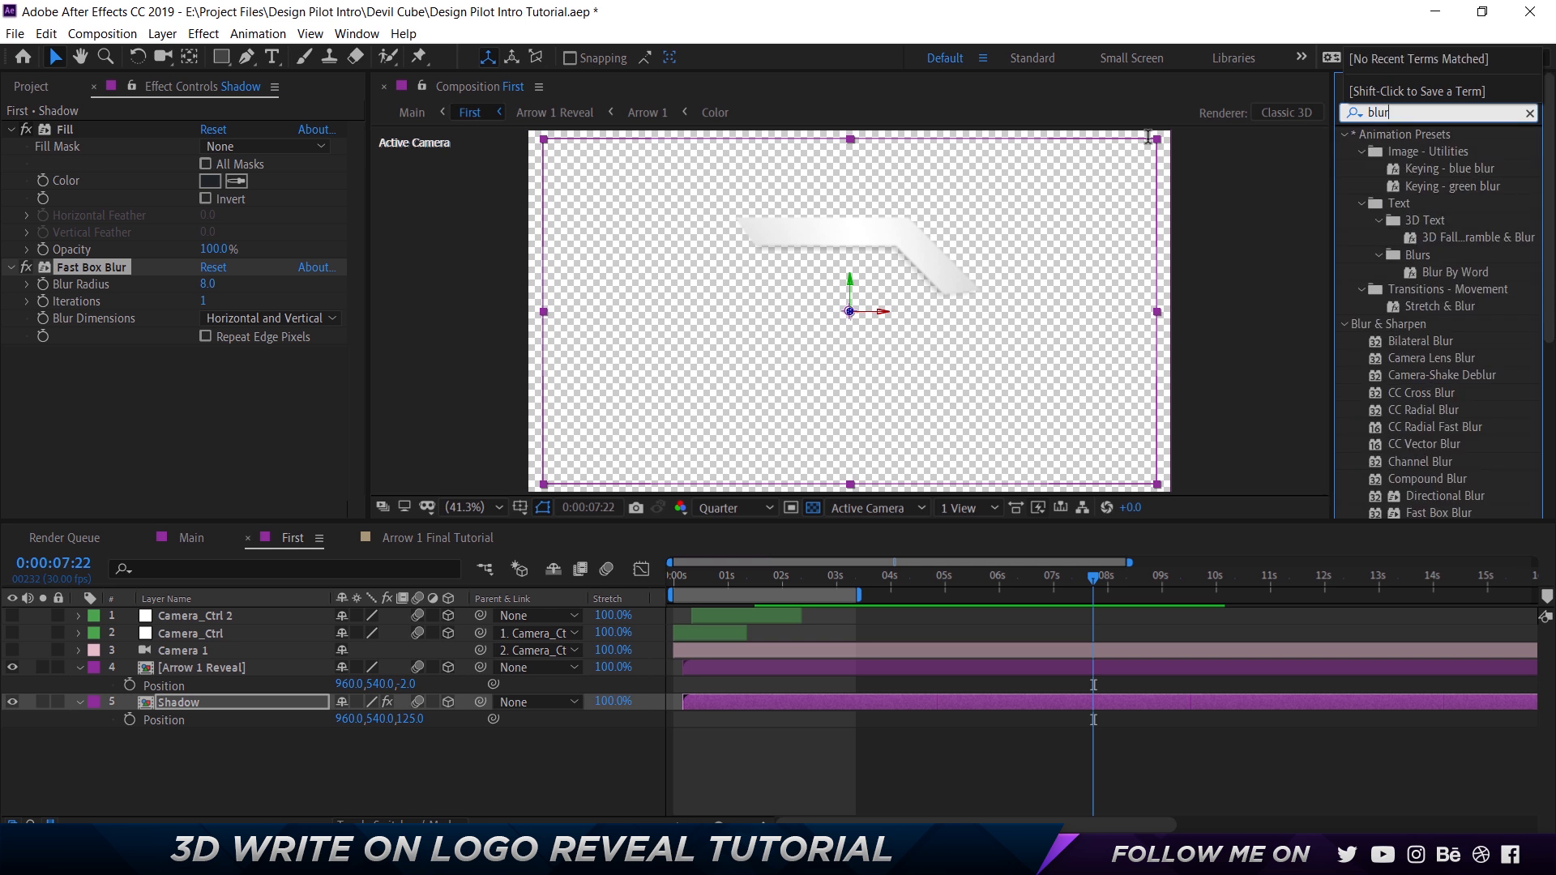
{"action": "scroll", "coordinate": [1446, 405], "scroll_direction": "down", "scroll_amount": 3}
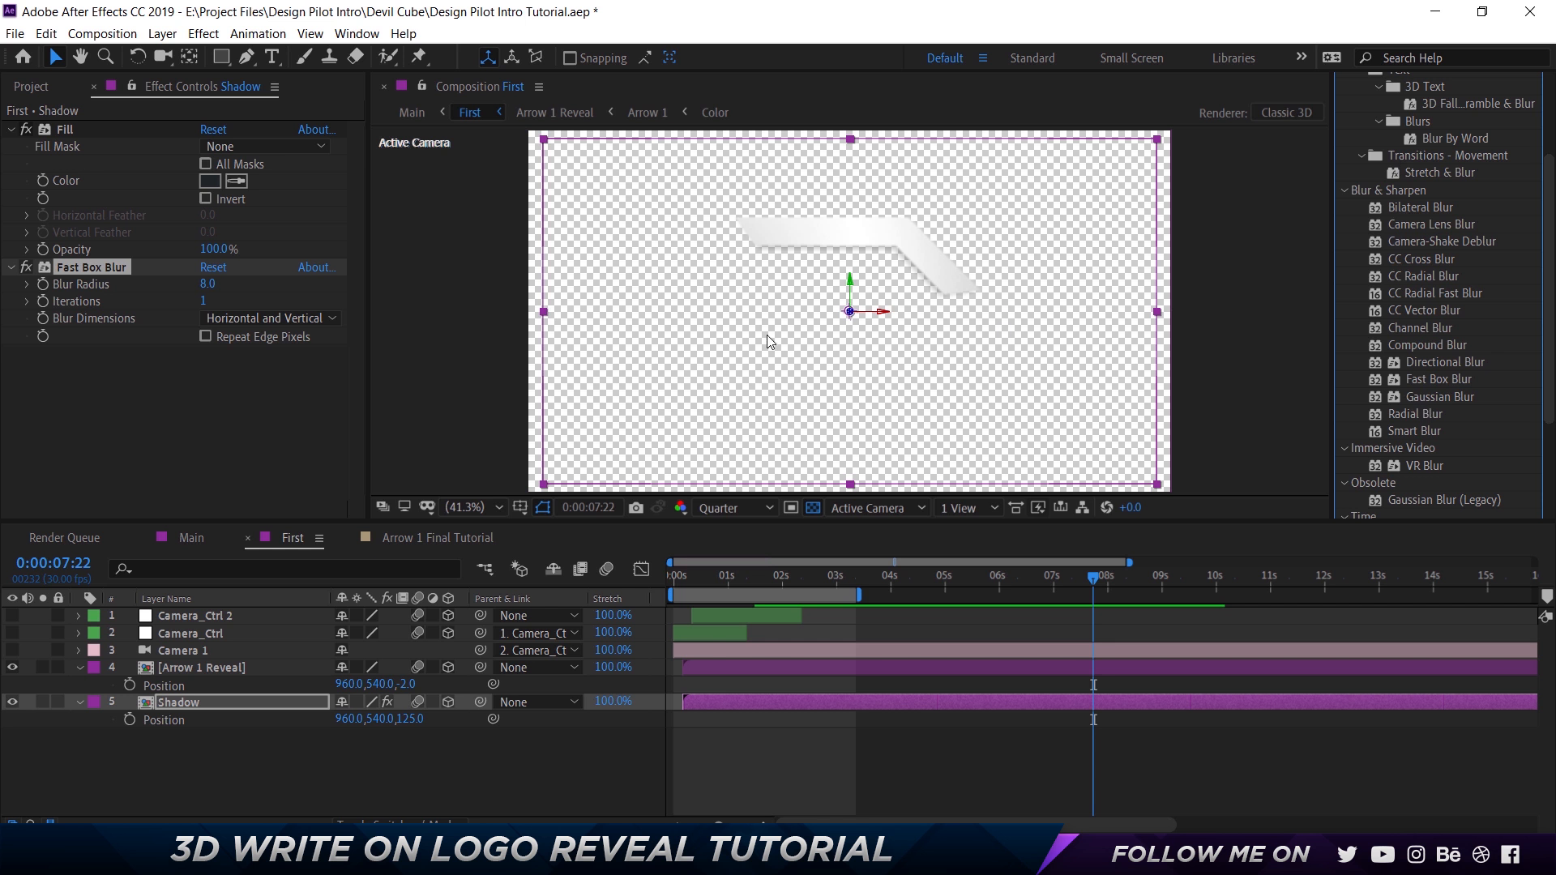
Copy Fast Box Blur from the First composition's Shadow layer and paste it onto the shadow layer in Arrow 1 Final Tutorial.
{"action": "left_click", "coordinate": [193, 385]}
{"action": "left_click", "coordinate": [106, 272]}
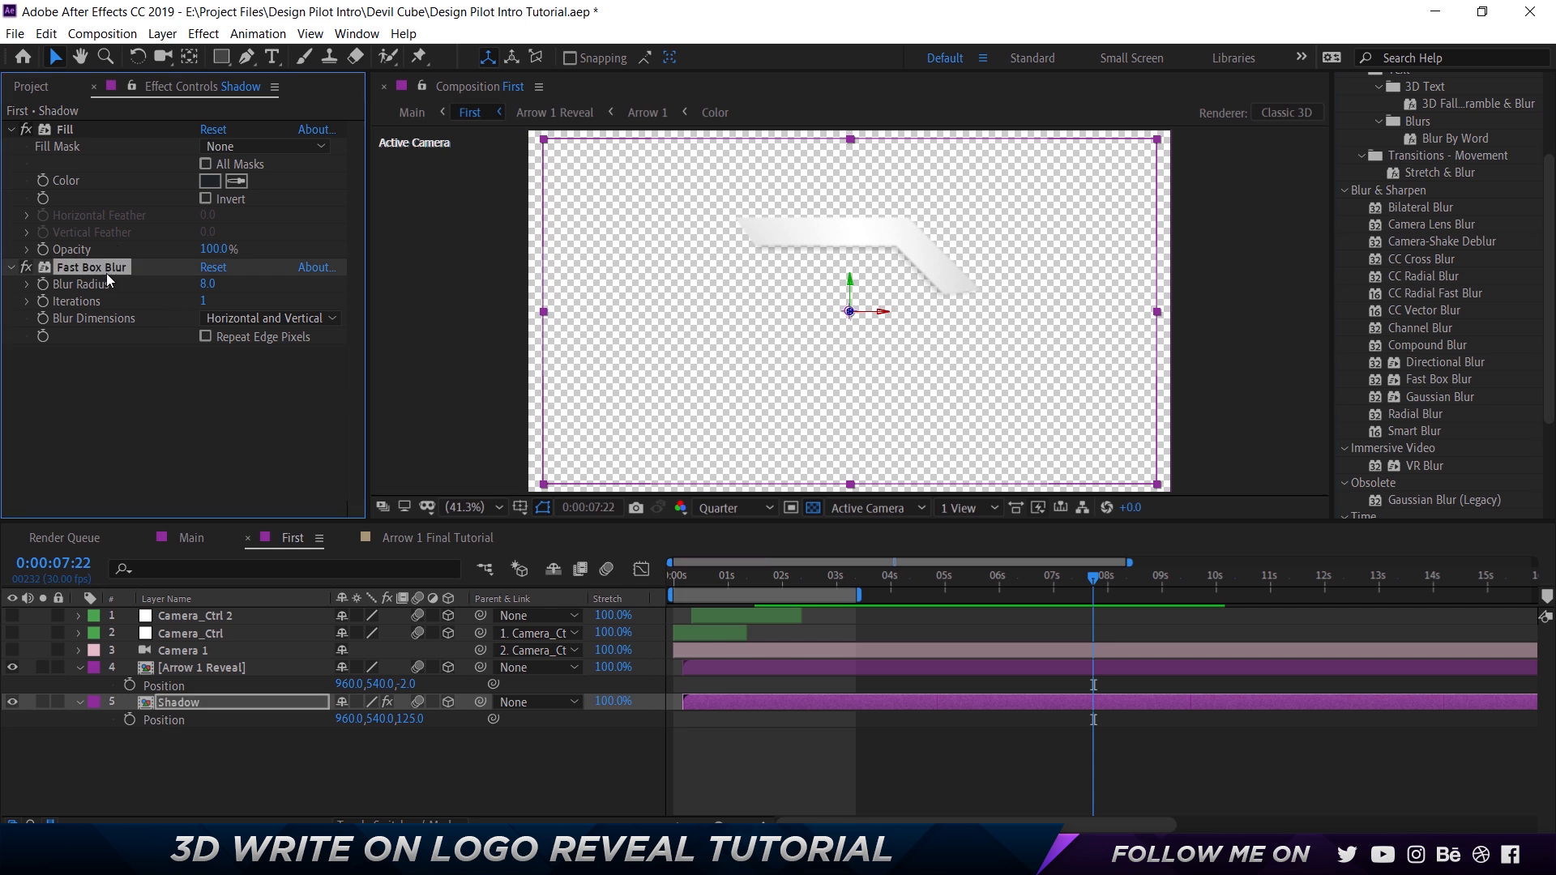
{"action": "left_click", "coordinate": [208, 540]}
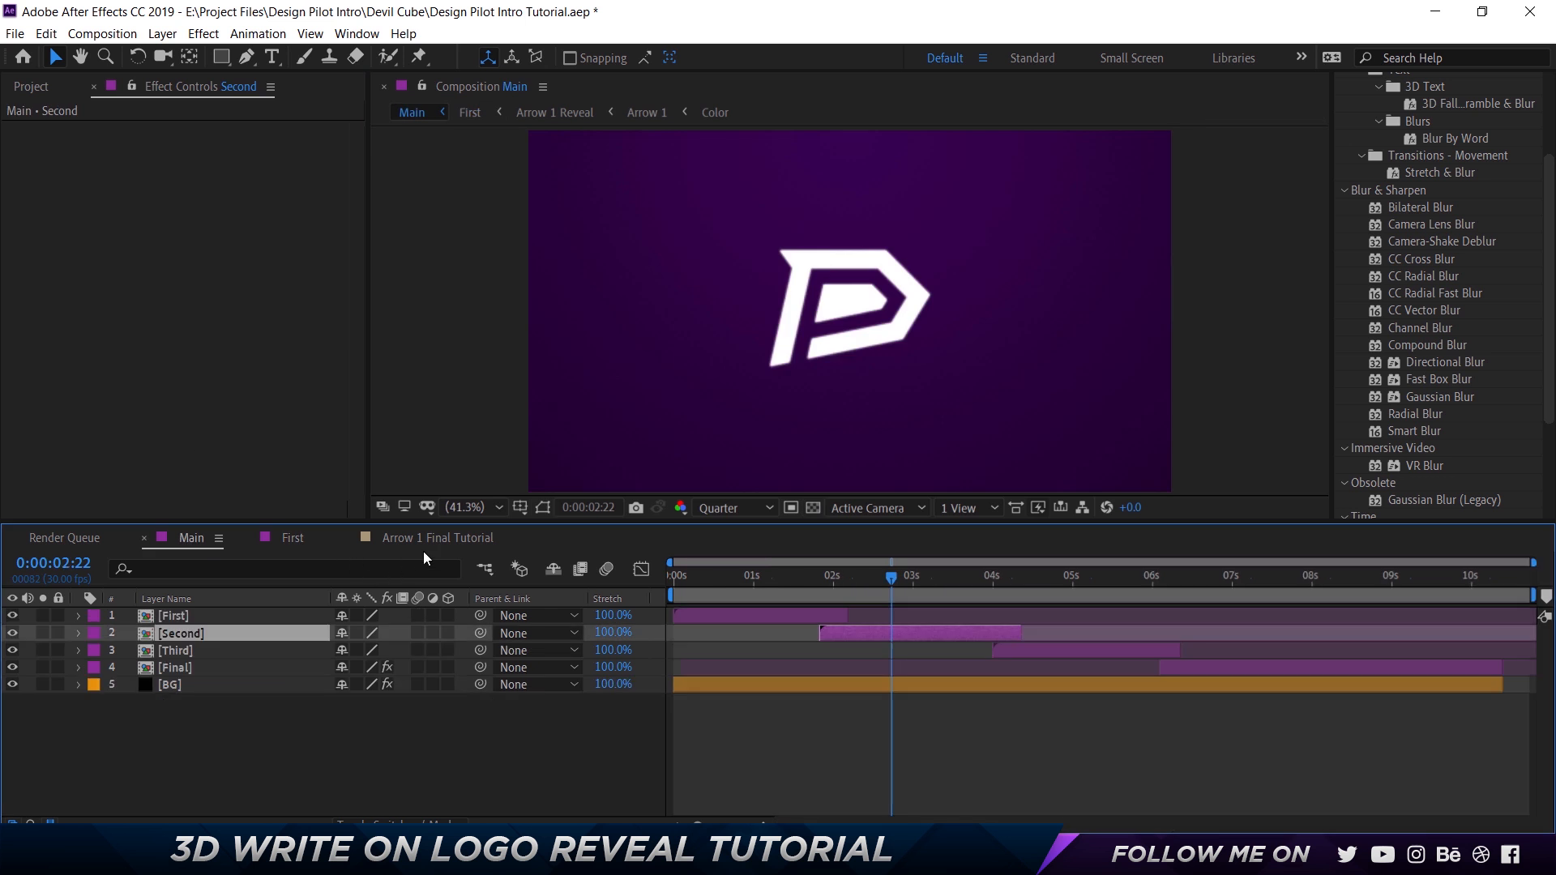
{"action": "left_click", "coordinate": [423, 541]}
{"action": "left_click", "coordinate": [120, 388]}
{"action": "key", "text": "ctrl+v"}
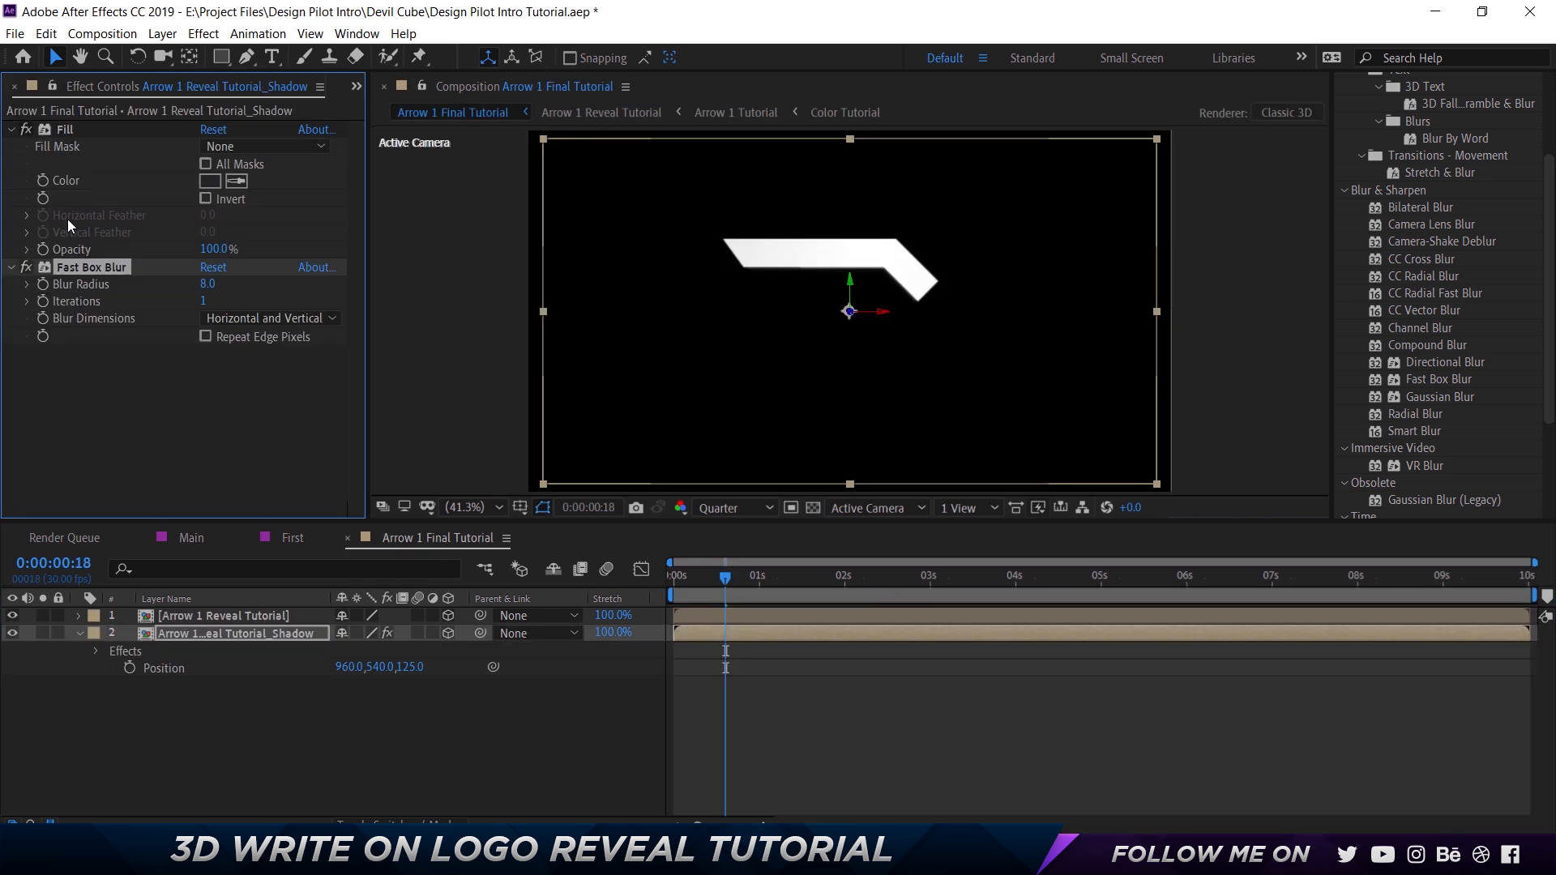
{"action": "scroll", "coordinate": [845, 257], "scroll_direction": "up", "scroll_amount": 3}
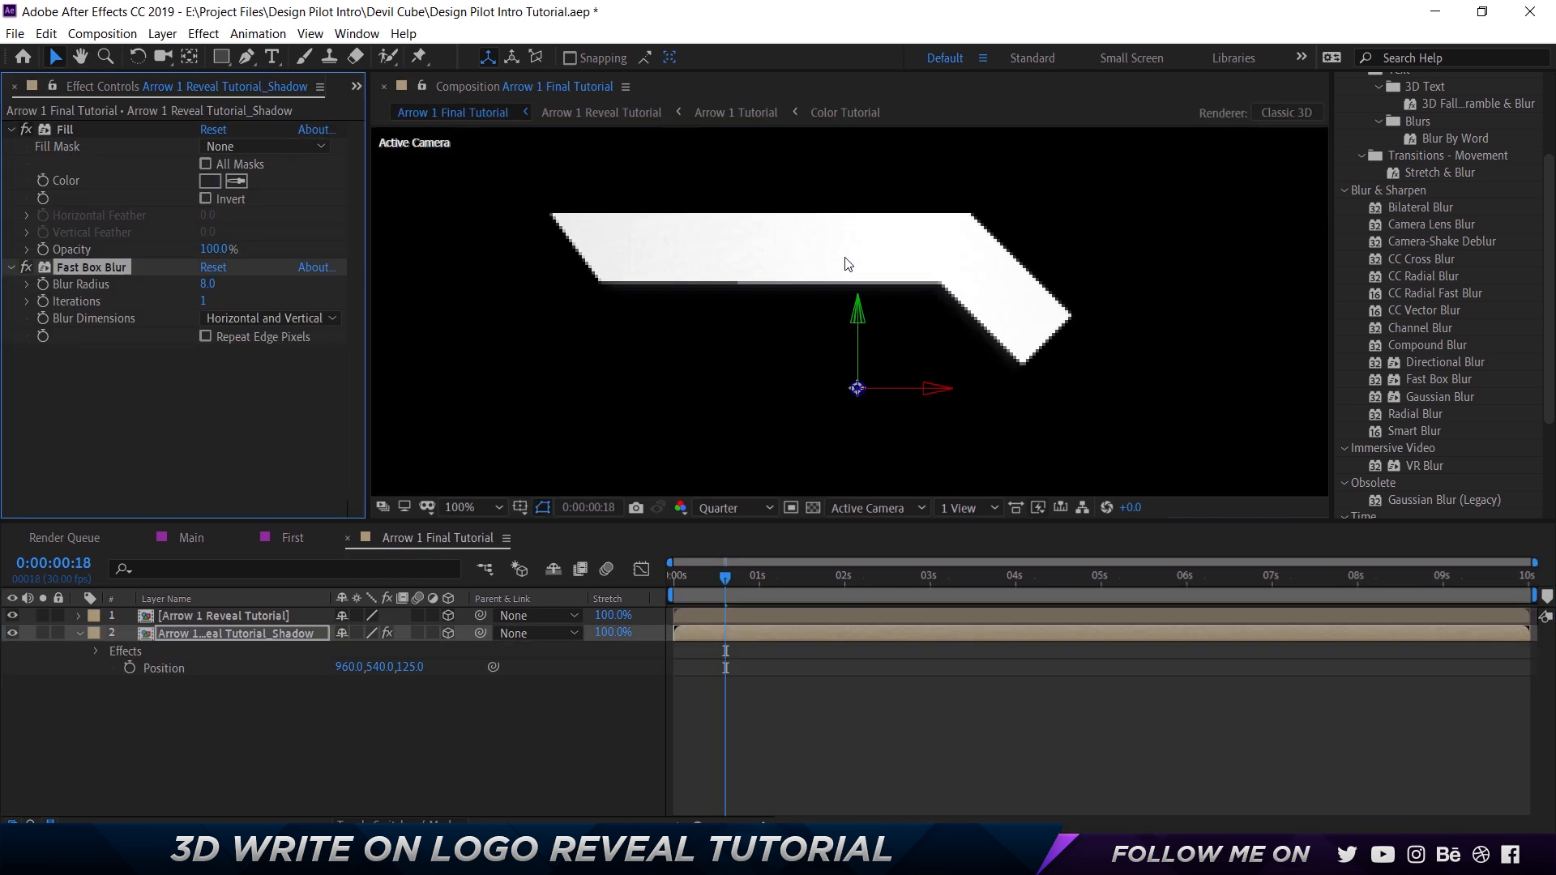
{"action": "scroll", "coordinate": [776, 328], "scroll_direction": "down", "scroll_amount": 2}
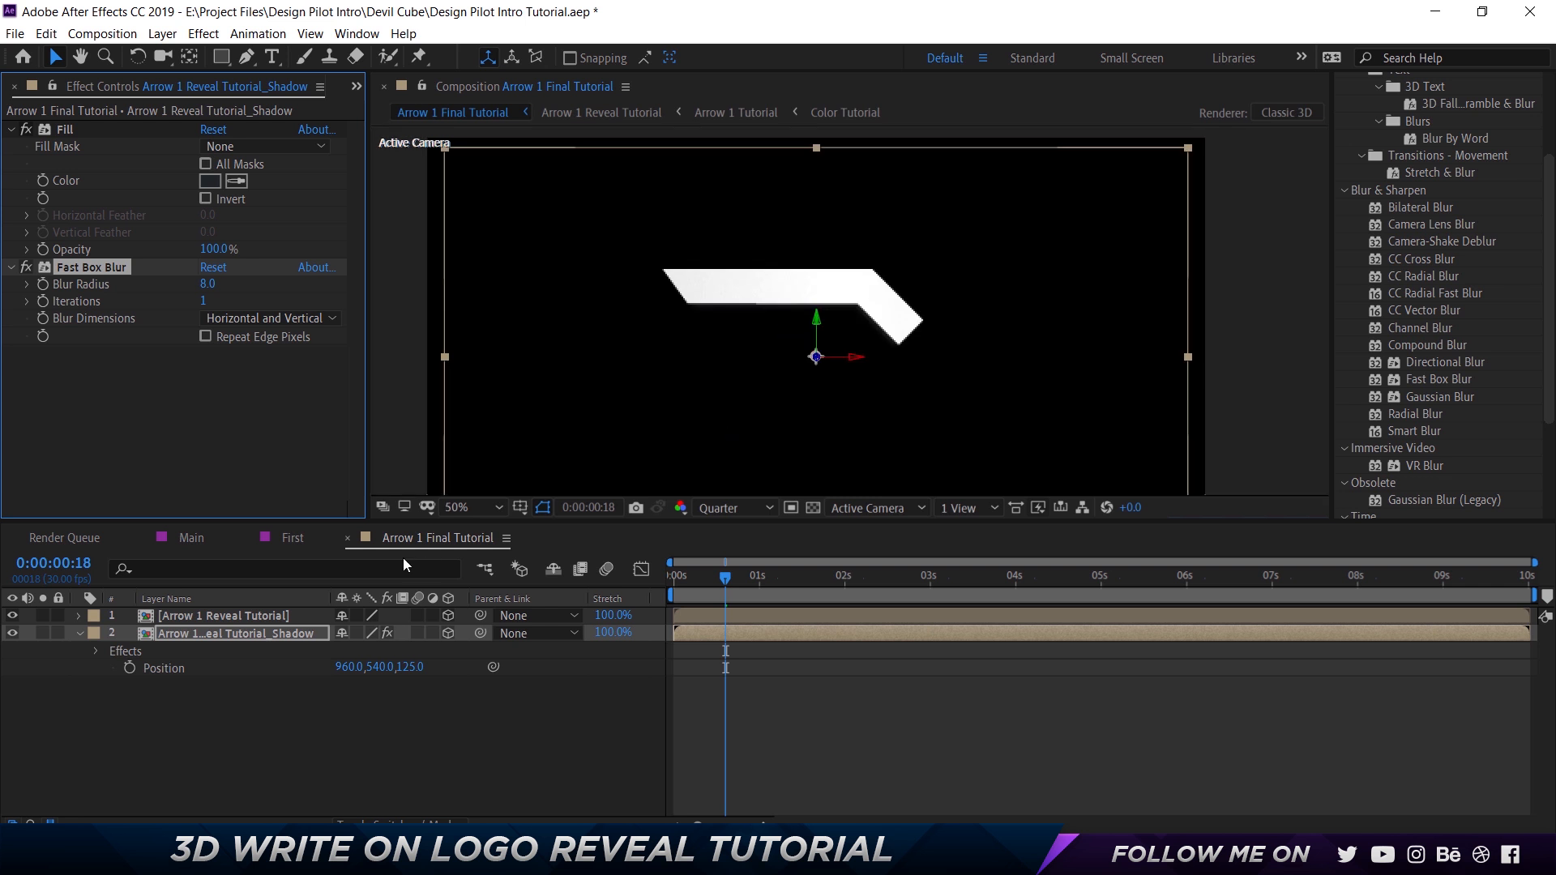
Check the Shadow layer's opacity in First and set the shadow layer's opacity in Arrow 1 Final Tutorial to 25%.
{"action": "left_click", "coordinate": [293, 538]}
{"action": "left_click", "coordinate": [222, 708]}
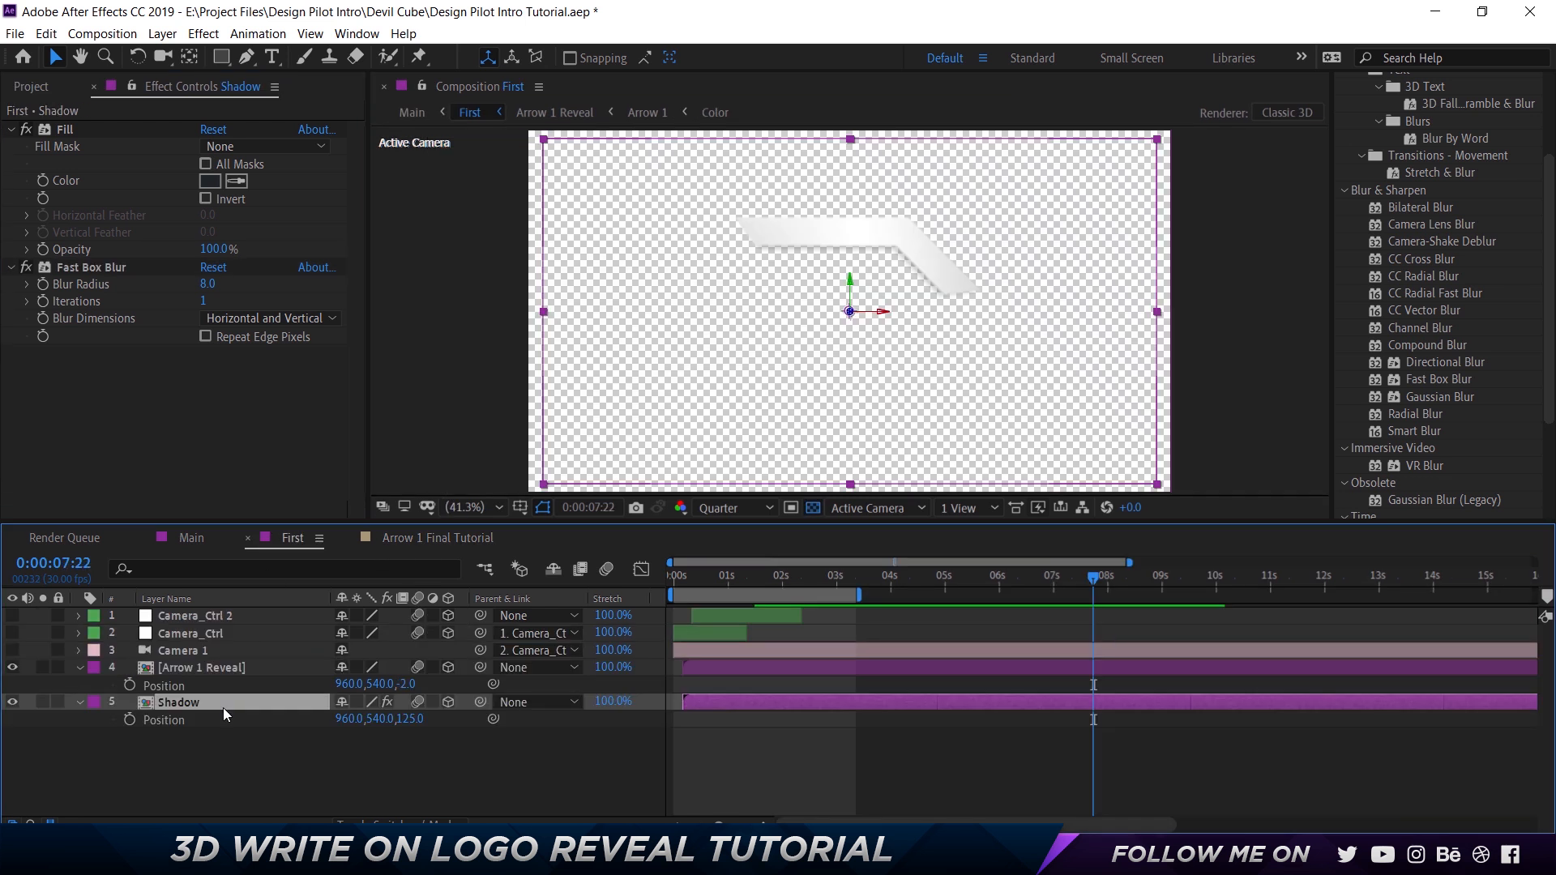
{"action": "key", "text": "t"}
{"action": "left_click", "coordinate": [409, 540]}
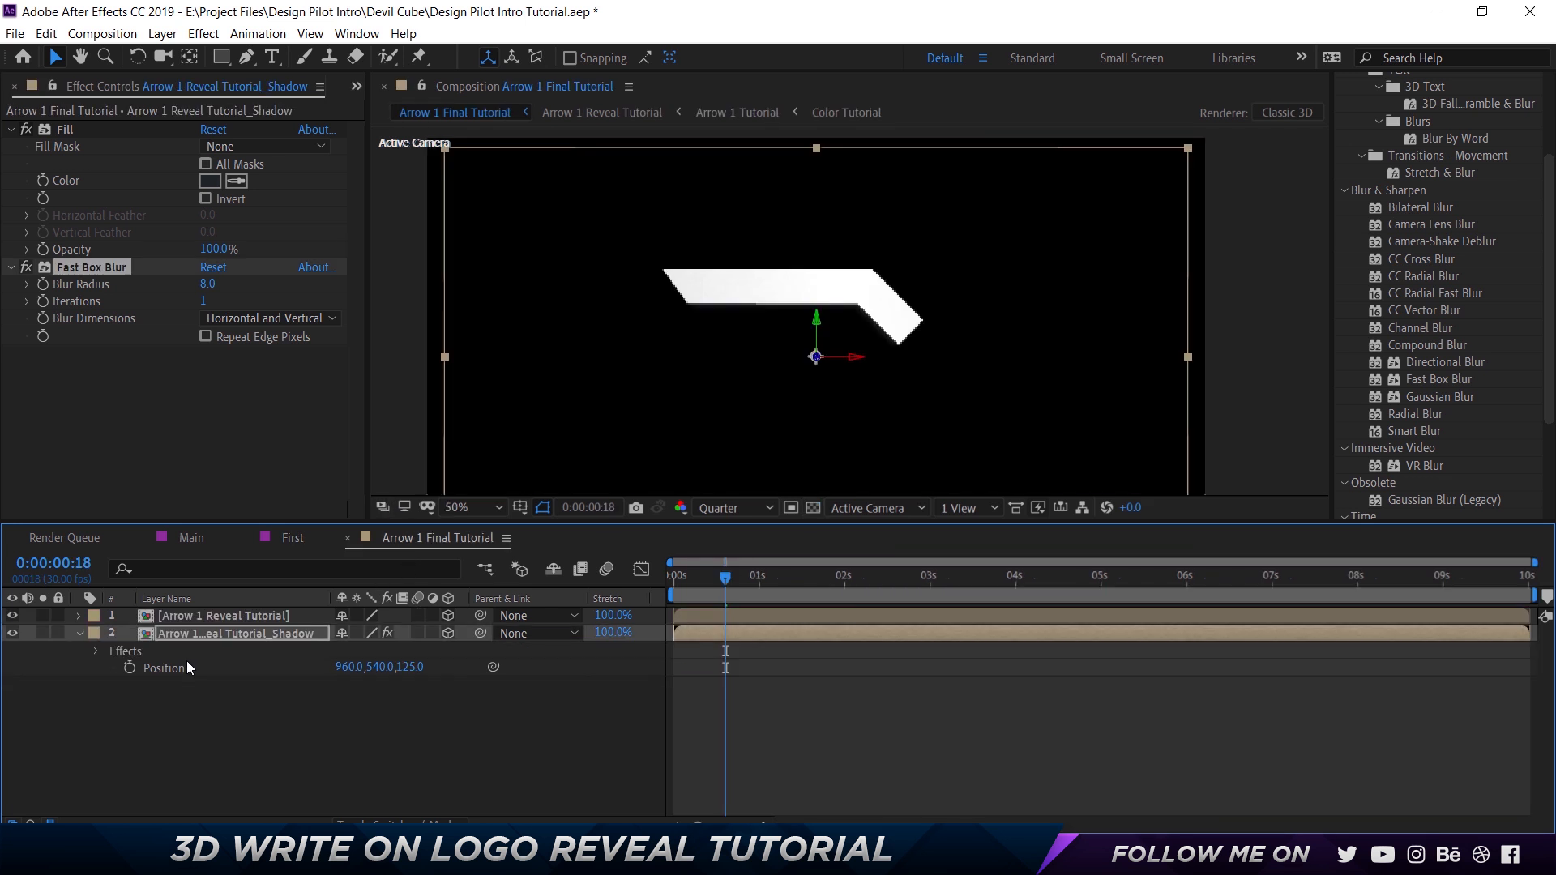
{"action": "key", "text": "t"}
{"action": "left_click", "coordinate": [350, 651]}
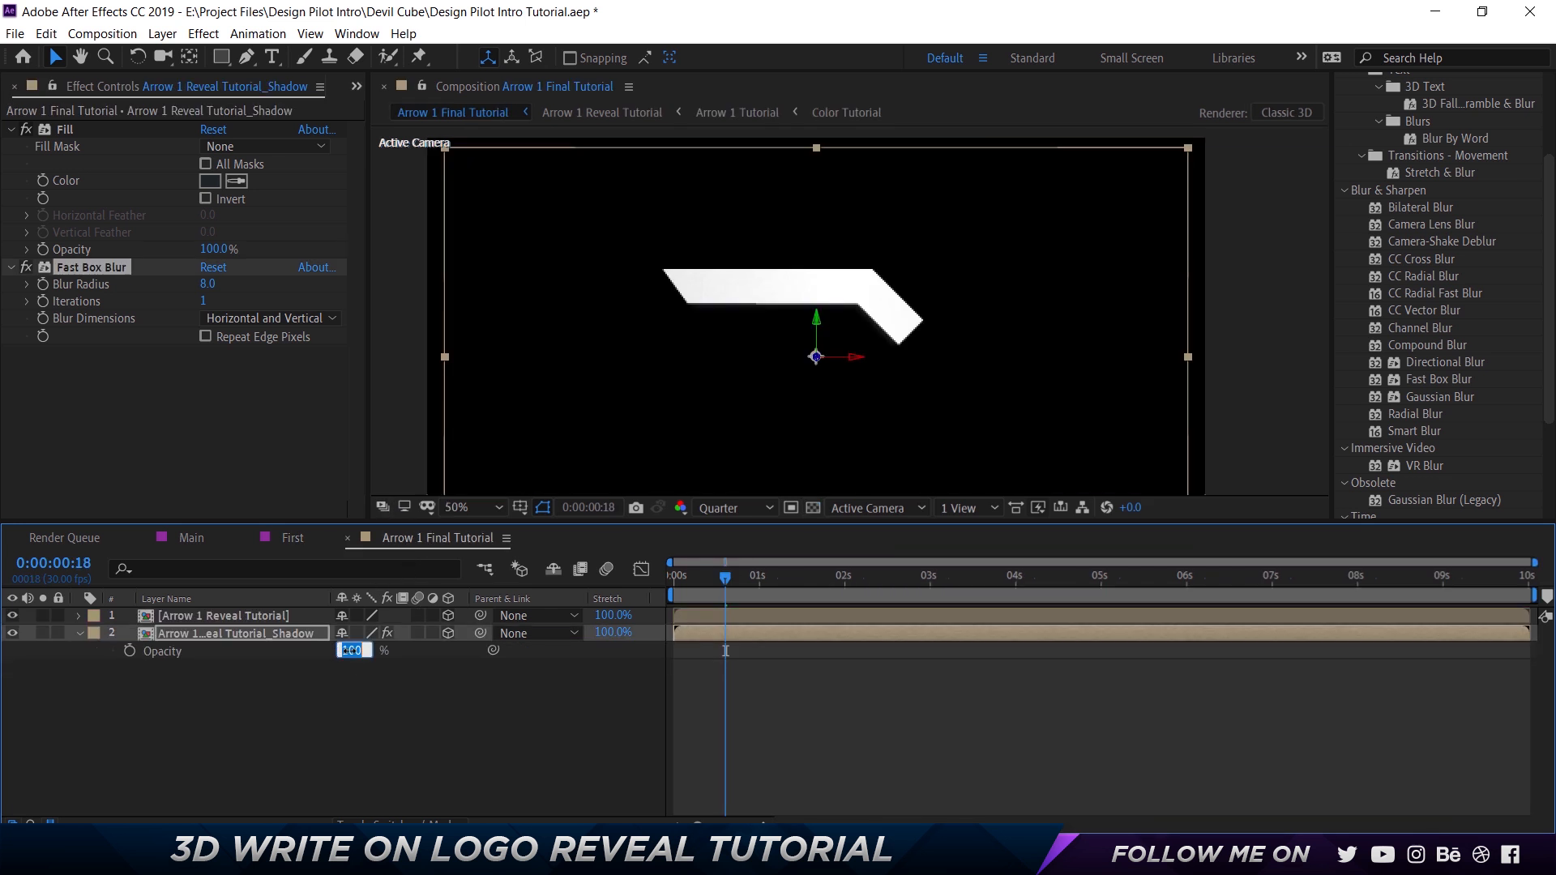
{"action": "type", "text": "25"}
{"action": "key", "text": "Return"}
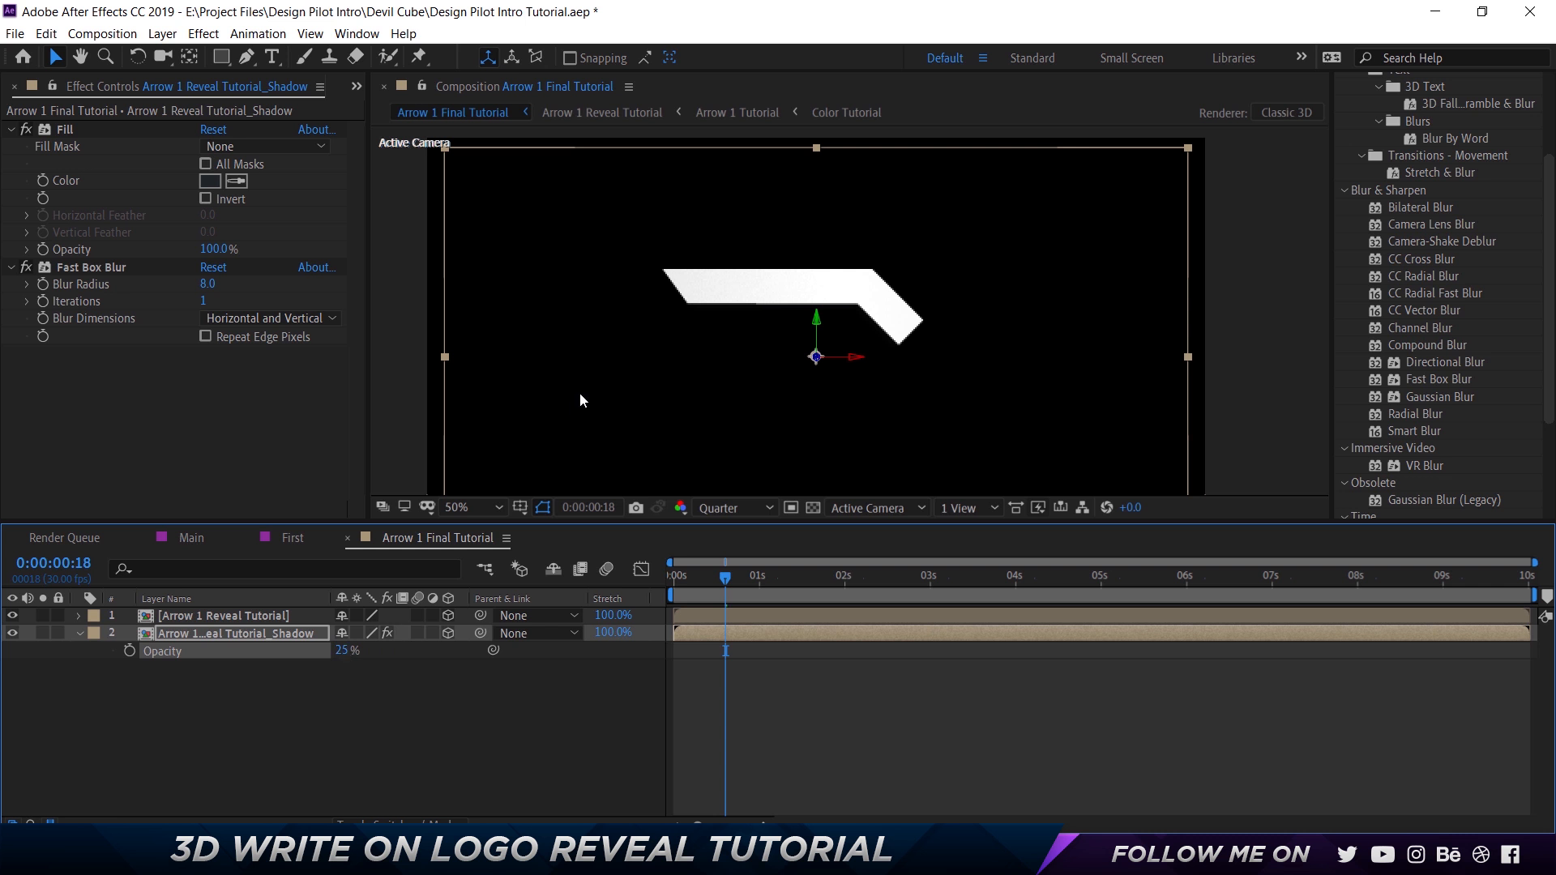
Turn on the transparency grid and inspect the shadow with the Arrow 1 Reveal Tutorial layer temporarily hidden.
{"action": "left_click", "coordinate": [12, 616]}
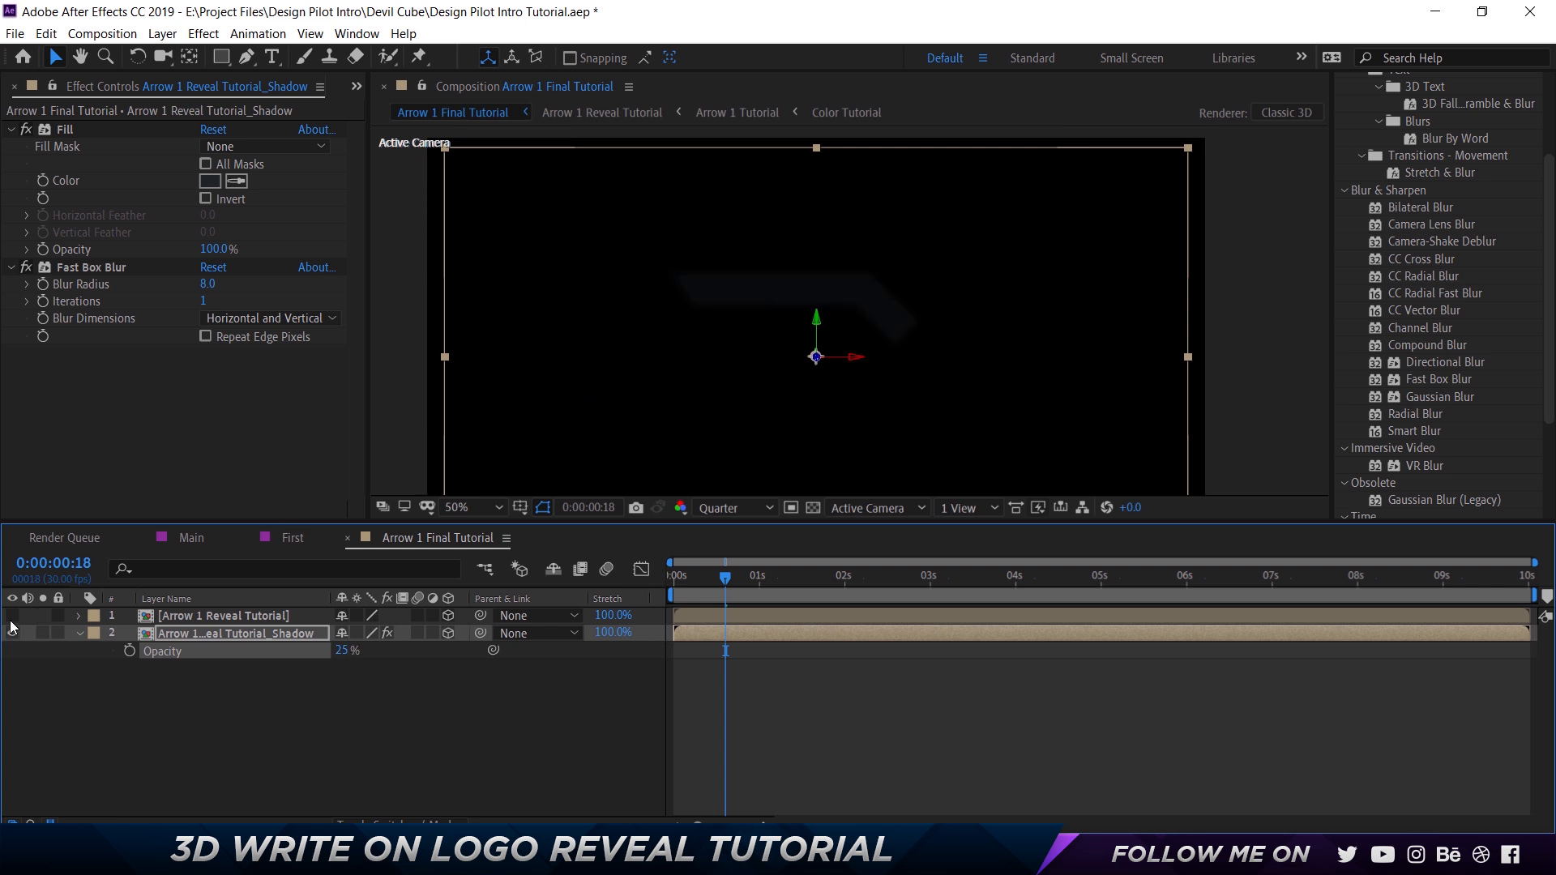
{"action": "left_click", "coordinate": [600, 452]}
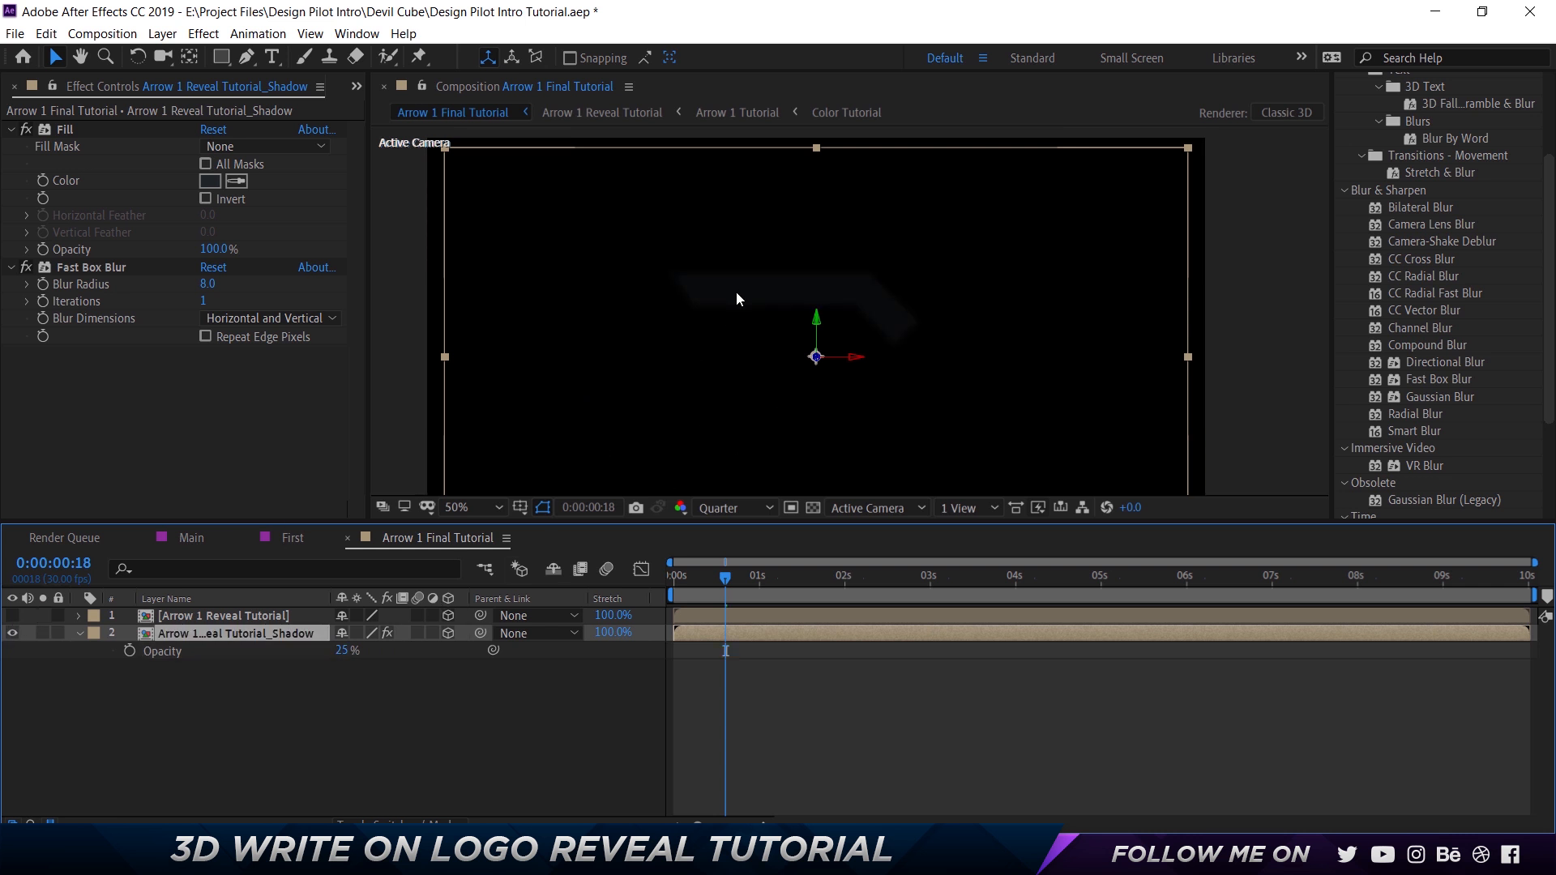
{"action": "left_click", "coordinate": [814, 508]}
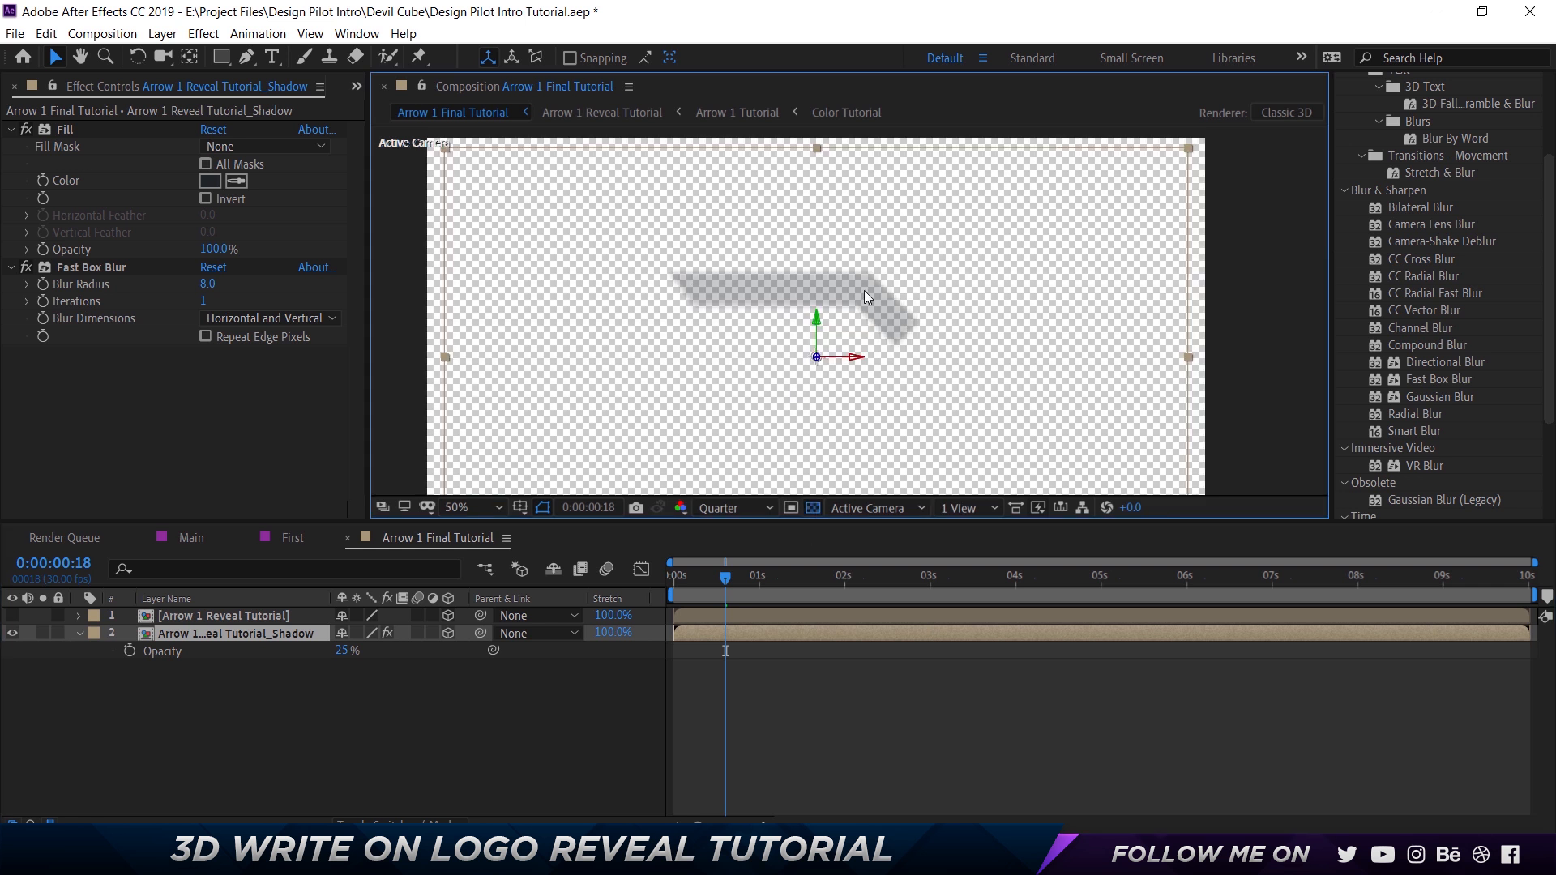
{"action": "left_click", "coordinate": [13, 615]}
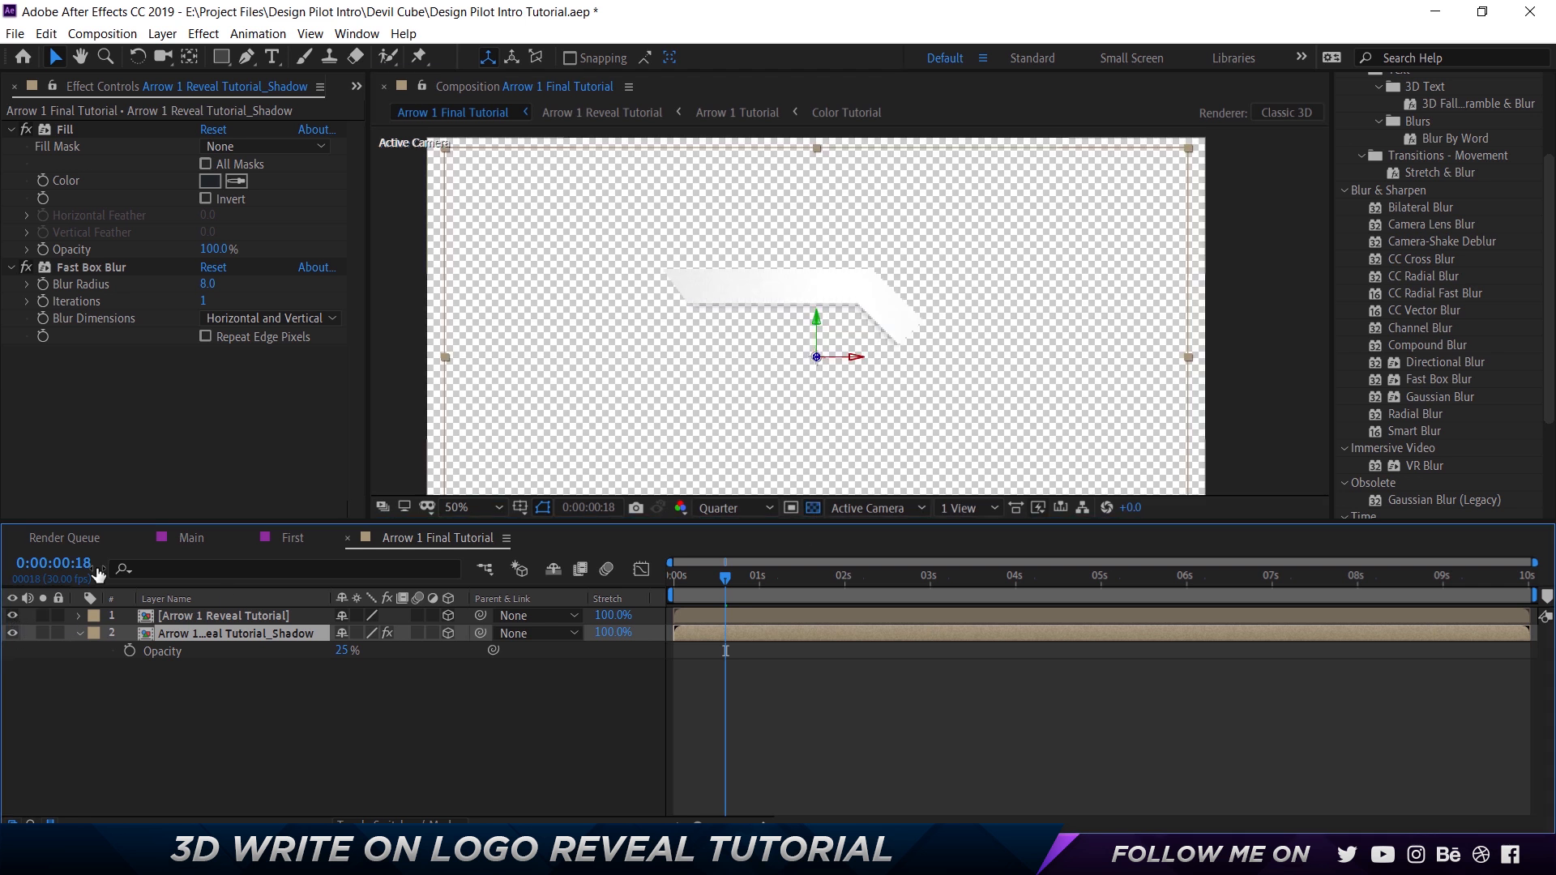
Set the composition preview resolution to Full and inspect the shadow along the arrow's lower edge.
{"action": "scroll", "coordinate": [838, 298], "scroll_direction": "up", "scroll_amount": 2}
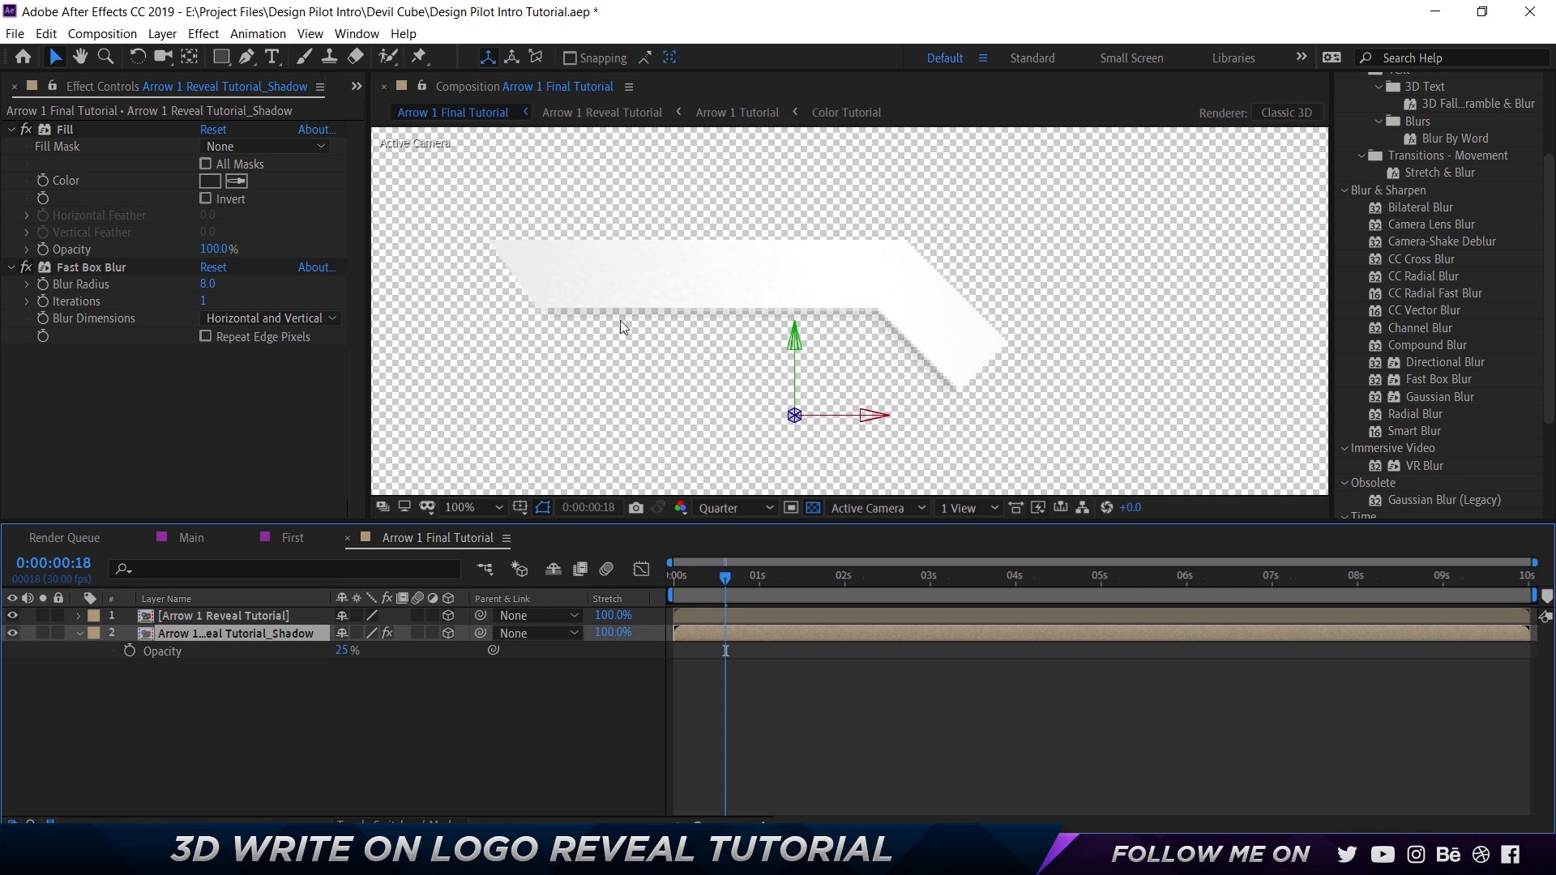
{"action": "left_click", "coordinate": [734, 508]}
{"action": "left_click", "coordinate": [737, 559]}
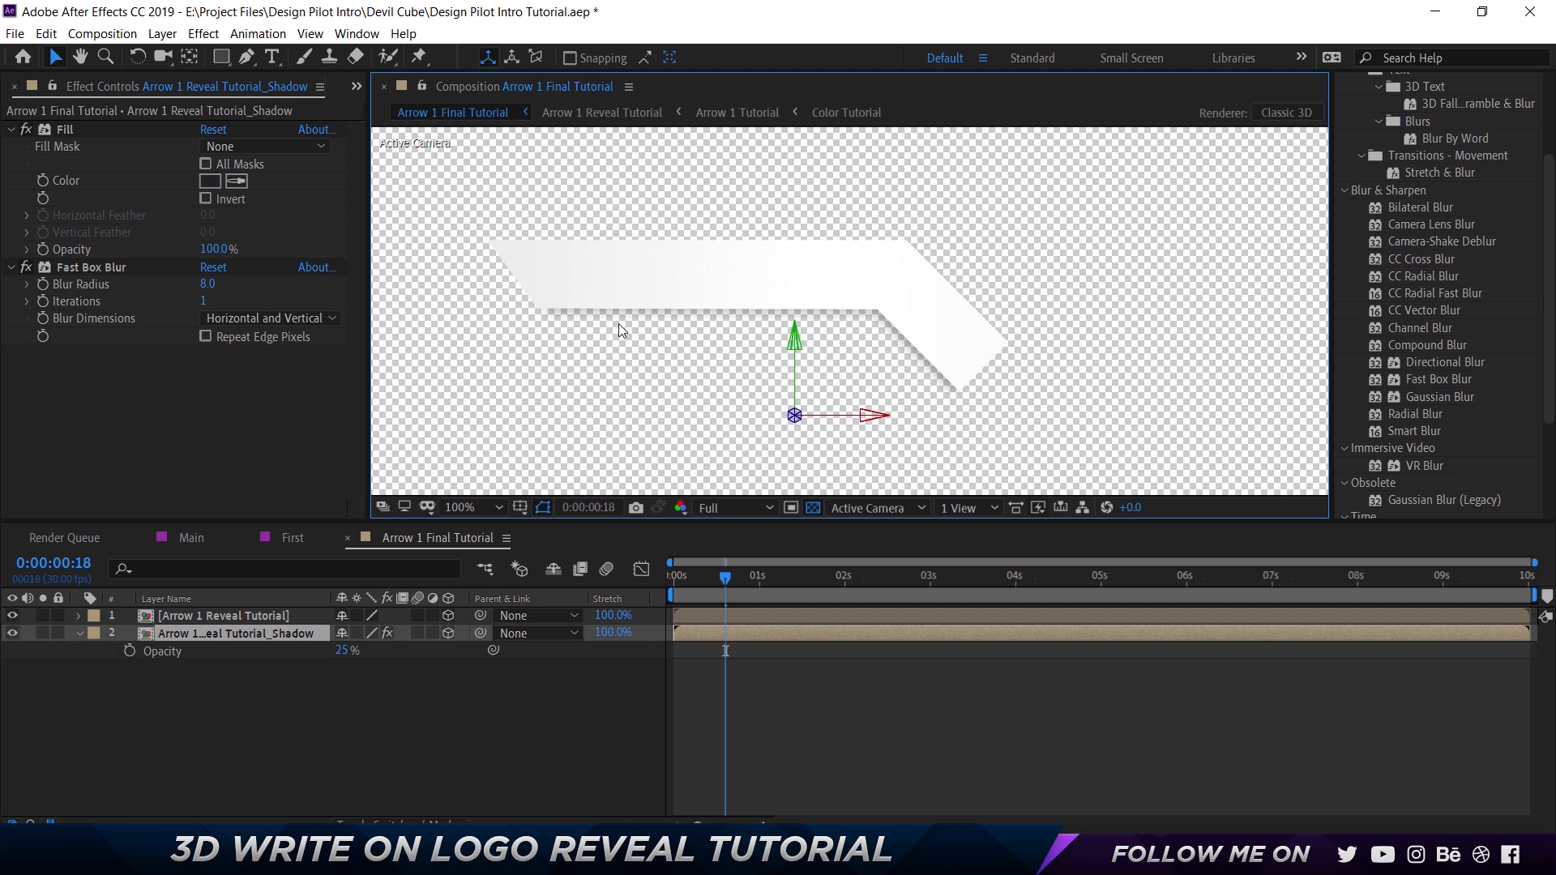
{"action": "scroll", "coordinate": [916, 367], "scroll_direction": "down", "scroll_amount": 2}
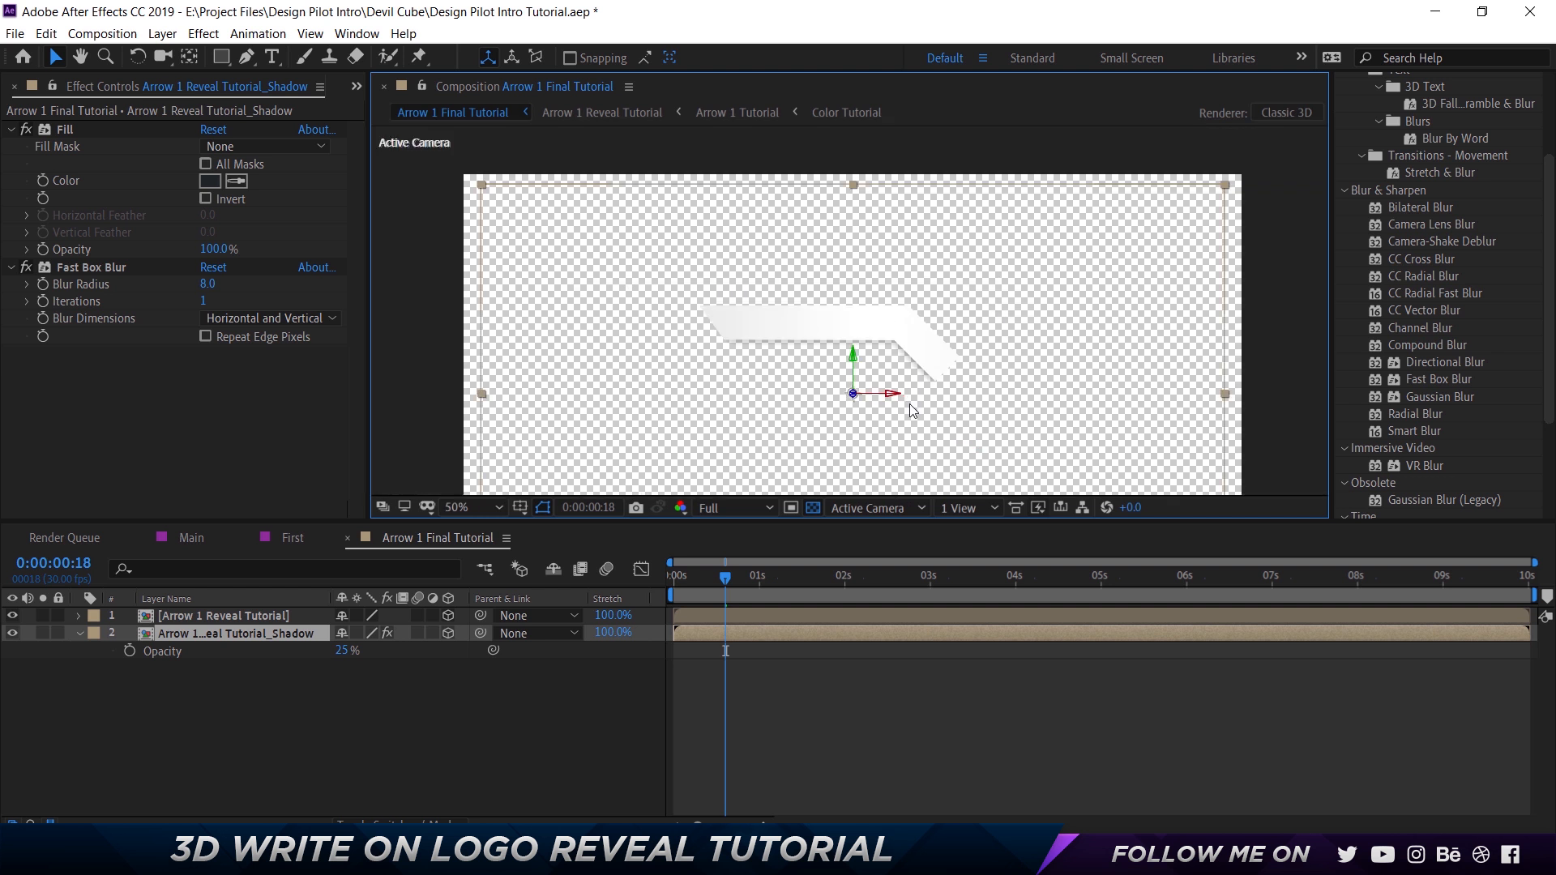
Add a two-node camera with the 50mm preset, named Camera 1, to Arrow 1 Final Tutorial.
{"action": "left_click", "coordinate": [444, 741]}
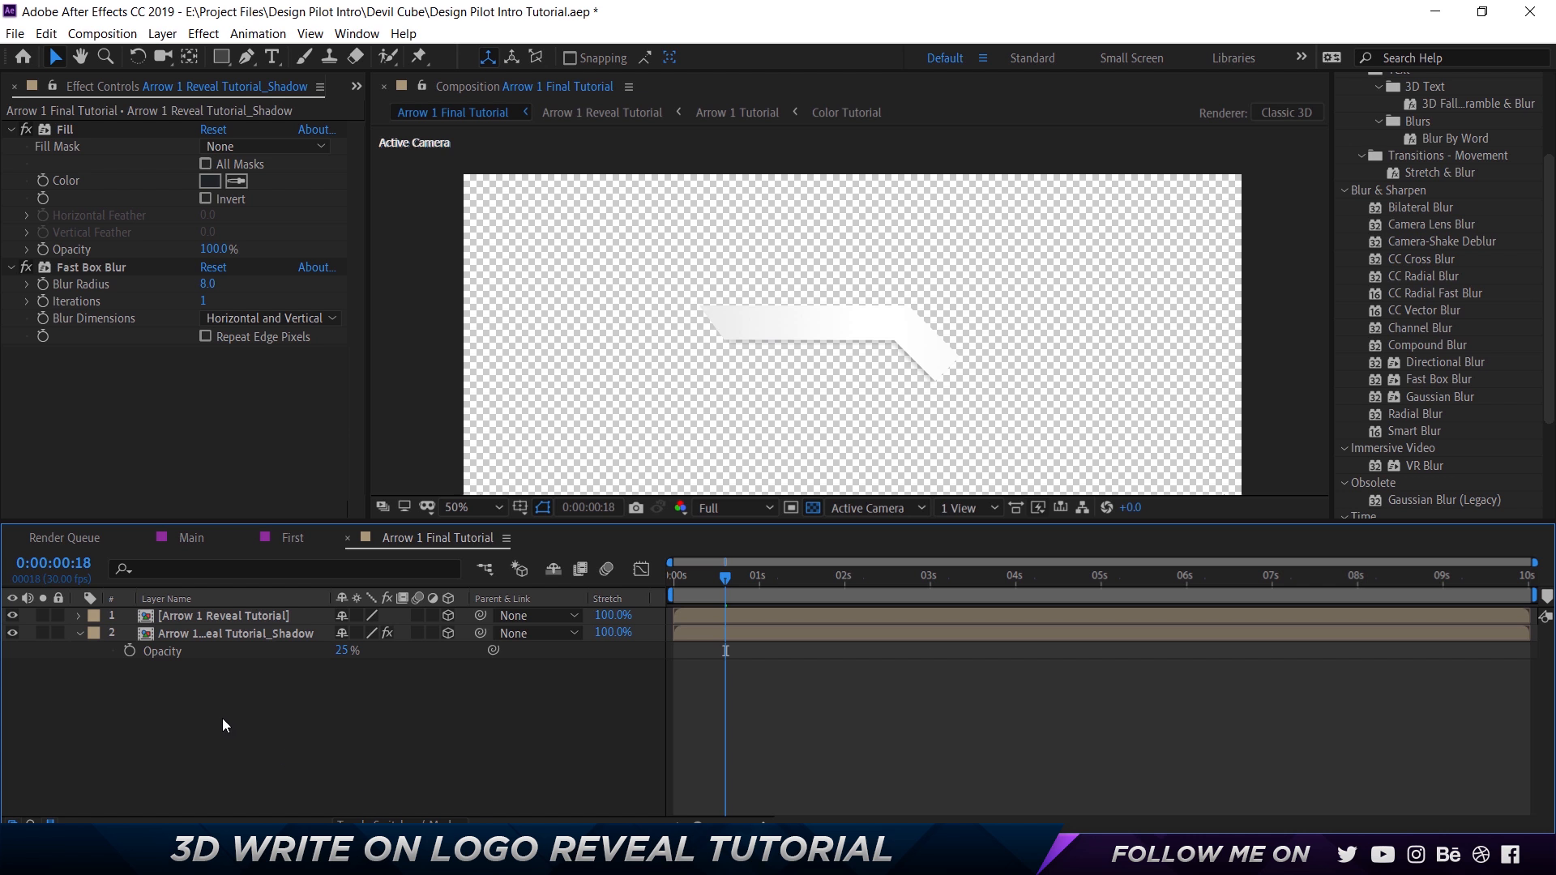
{"action": "right_click", "coordinate": [182, 712]}
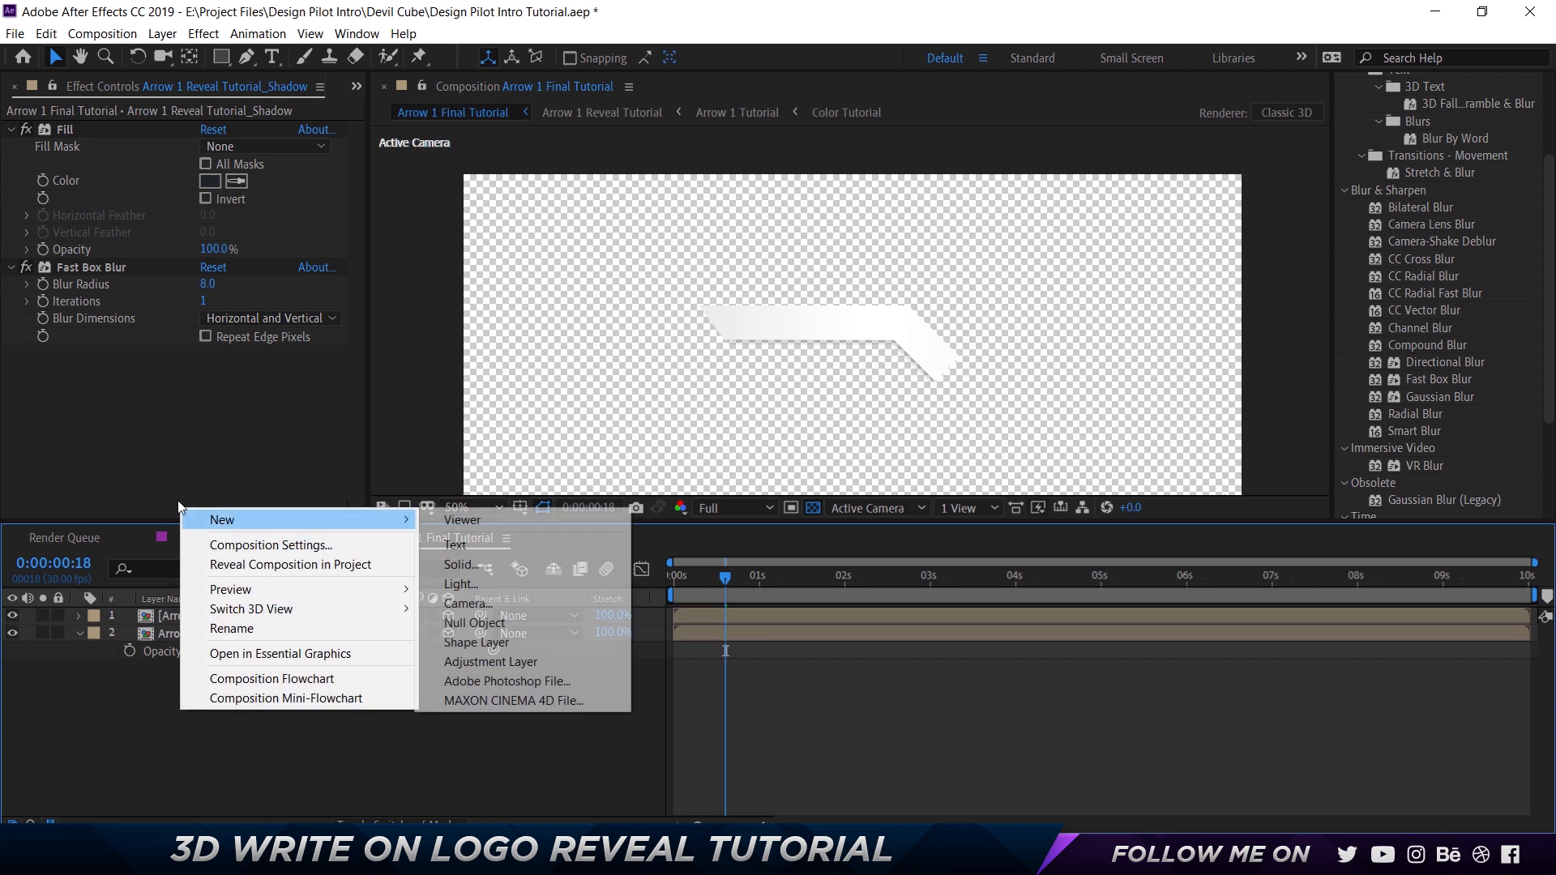
{"action": "left_click", "coordinate": [458, 603]}
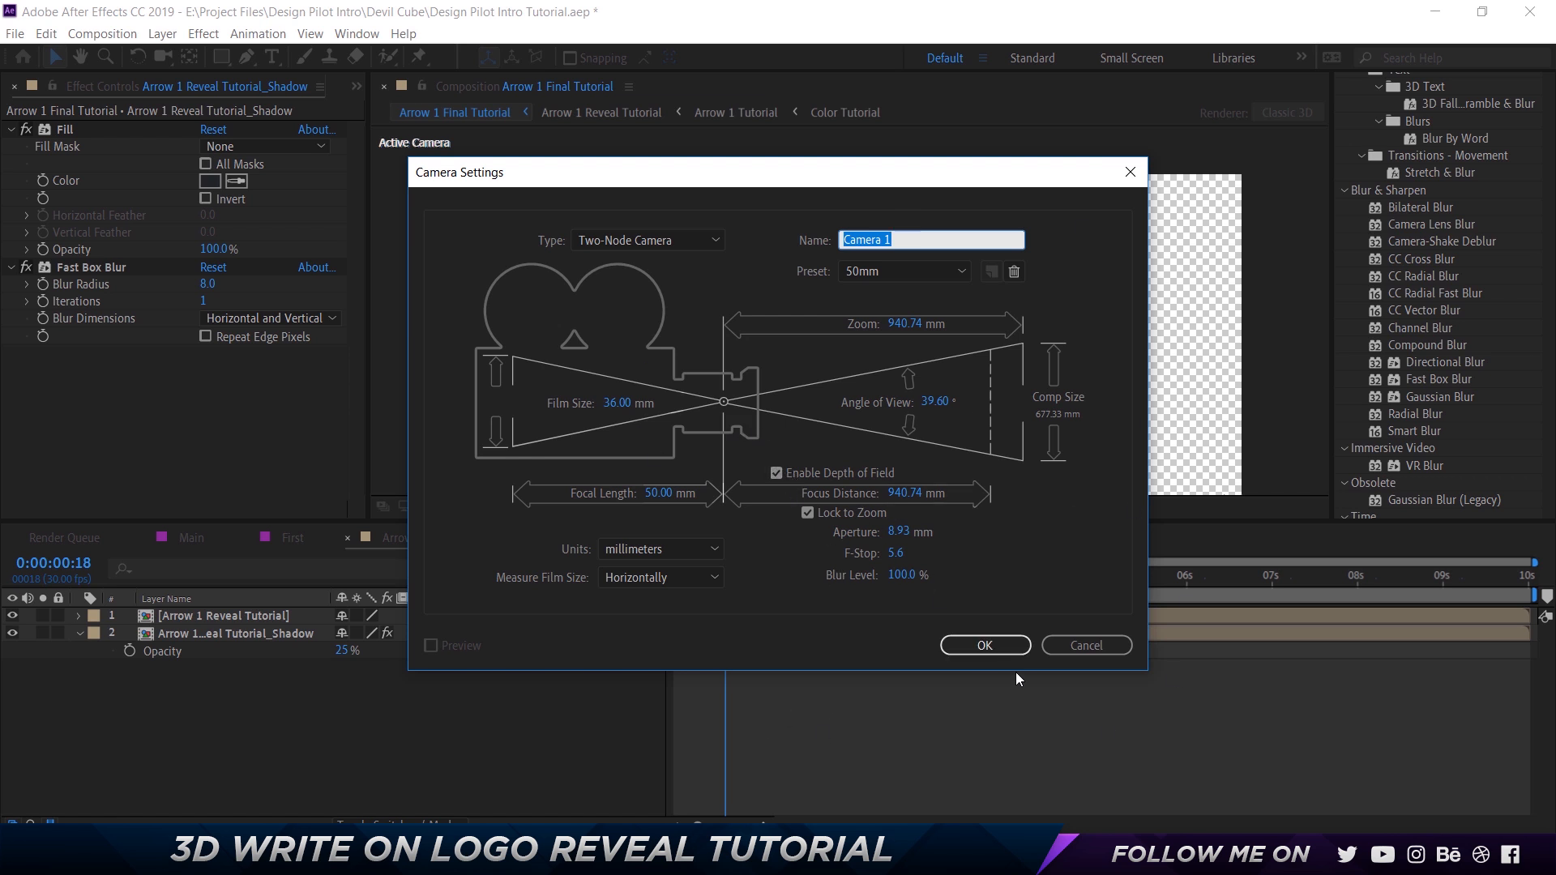
{"action": "left_click", "coordinate": [998, 653]}
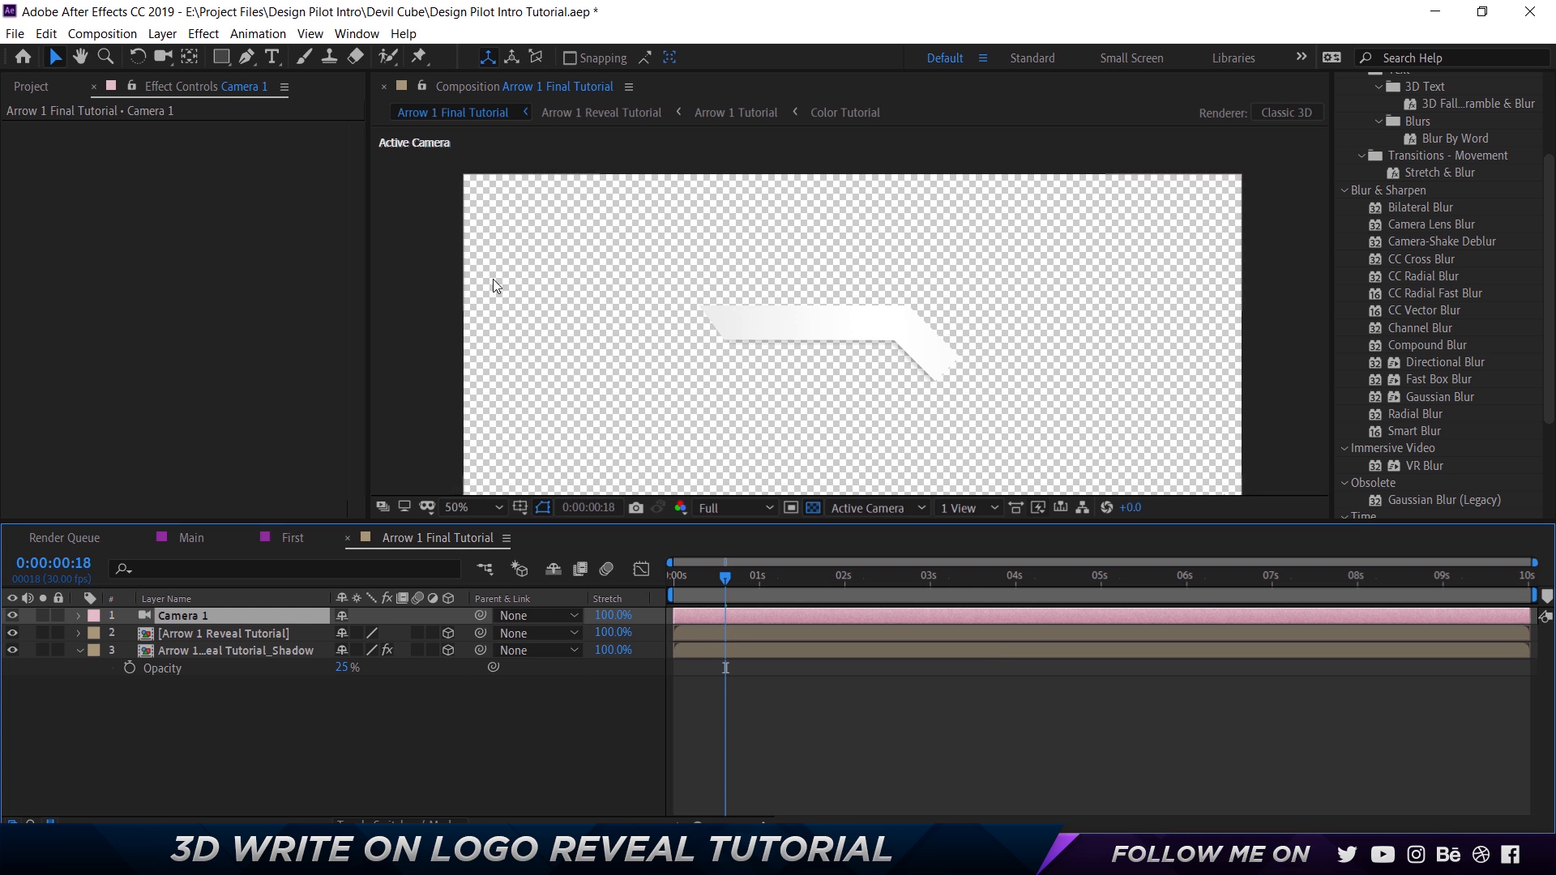
{"action": "left_click", "coordinate": [450, 290]}
{"action": "key", "text": "shift+slash"}
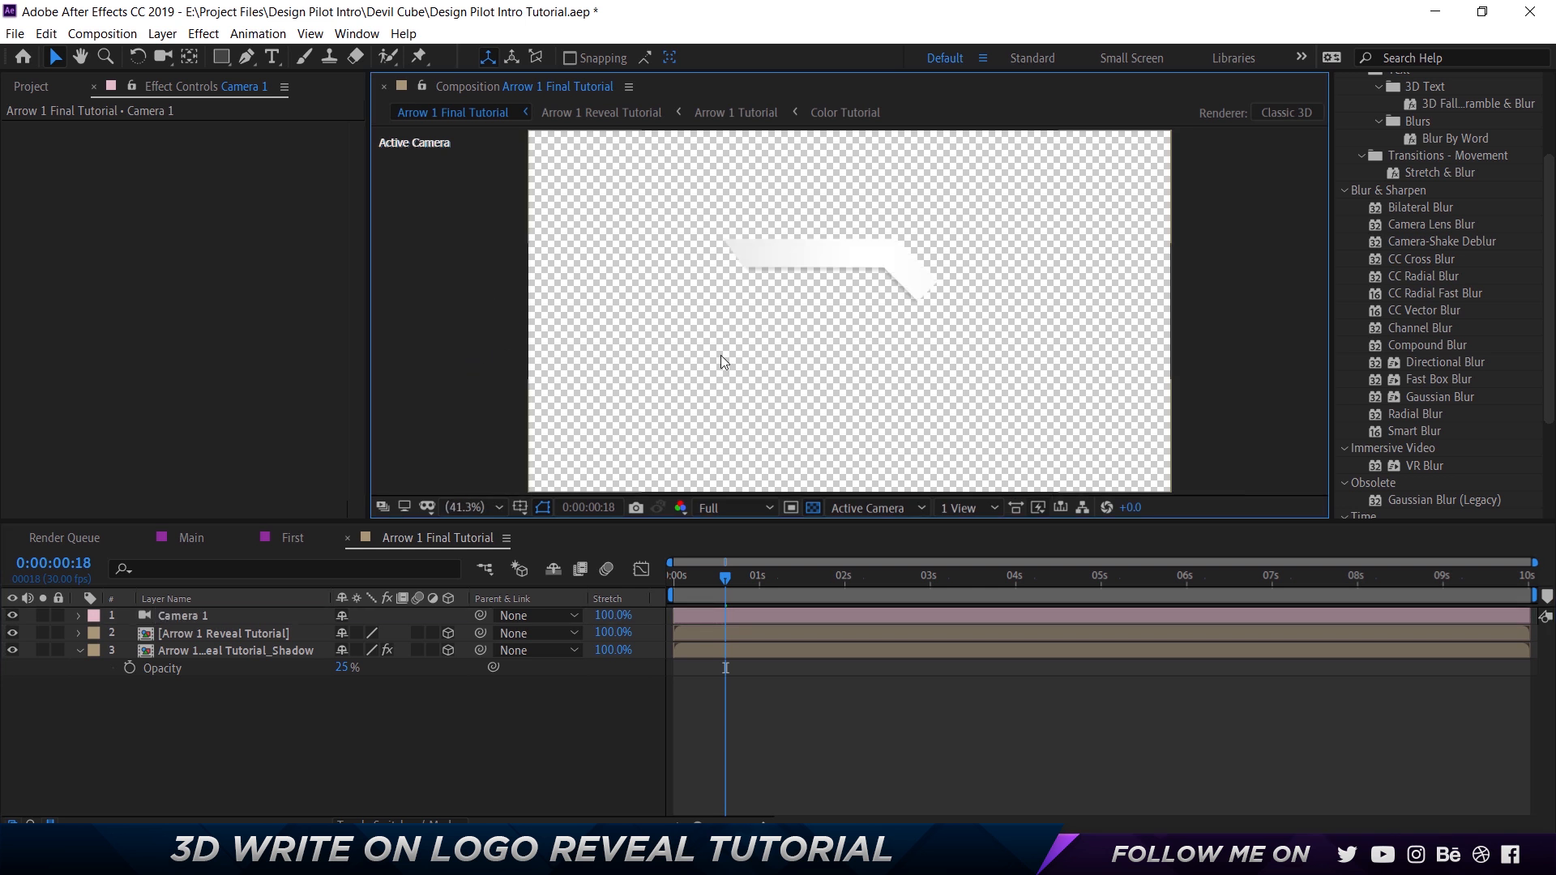
Examine the Camera_Ctrl null in the First composition and preview its camera move up to 0:00:01:04.
{"action": "left_click", "coordinate": [284, 541]}
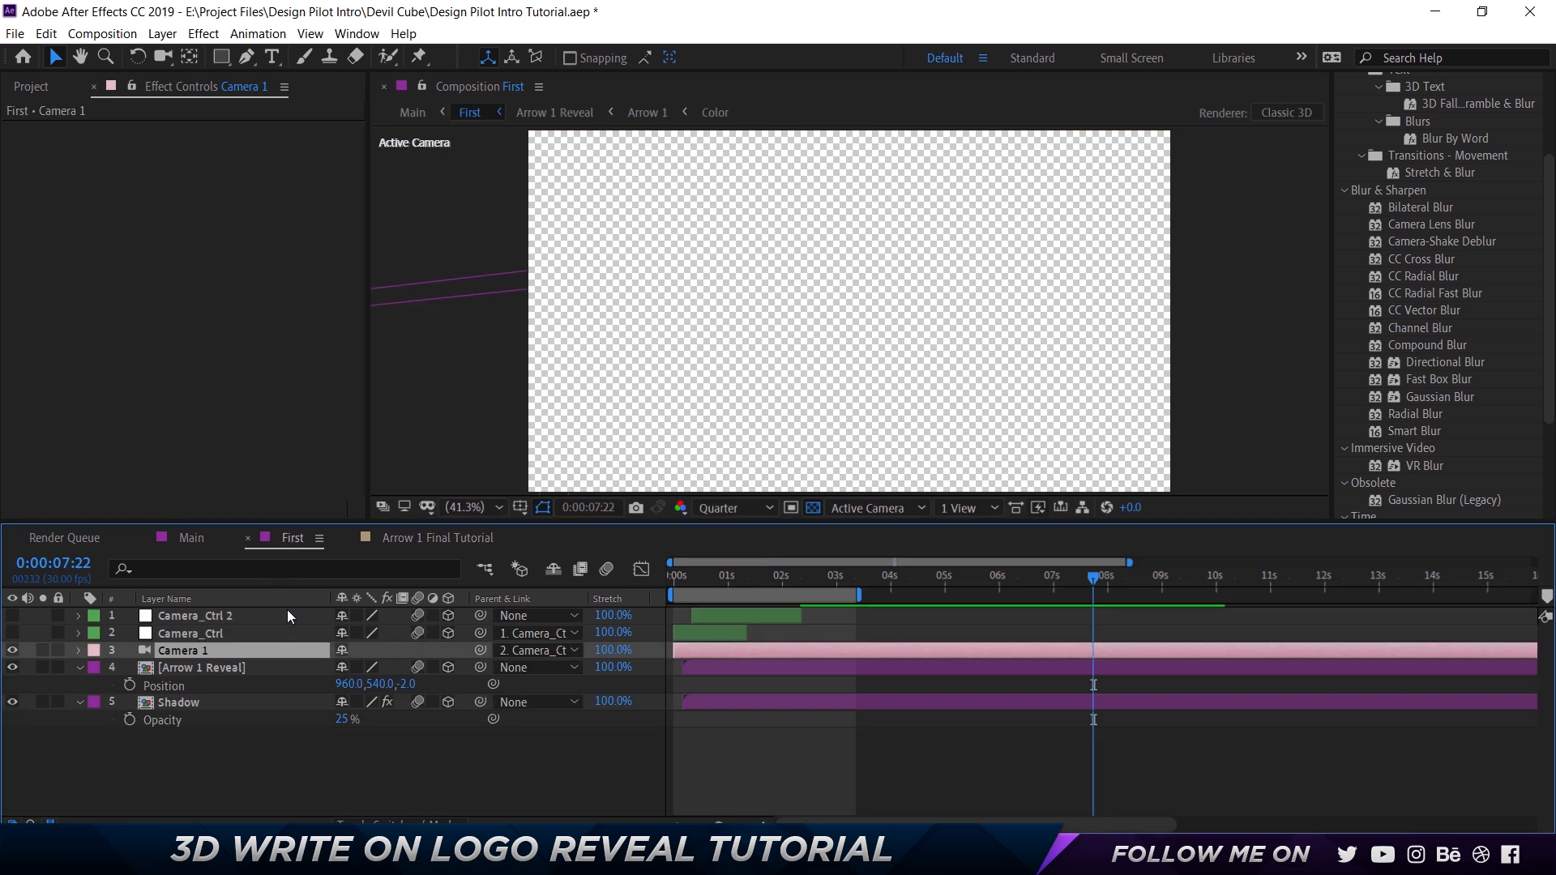
{"action": "left_click", "coordinate": [191, 634]}
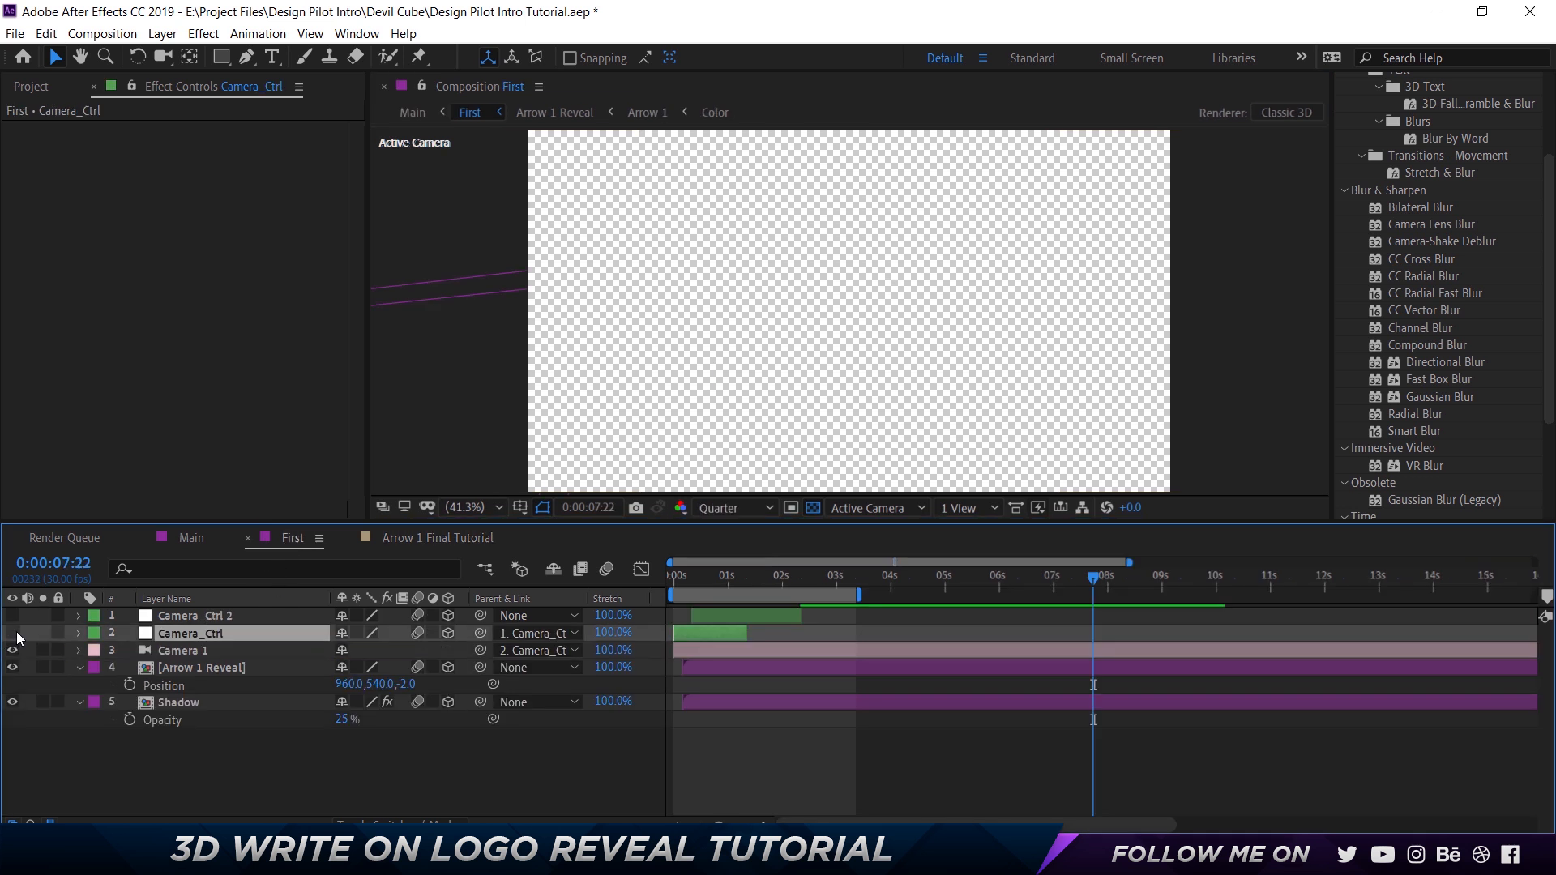
{"action": "left_click_drag", "start_coordinate": [703, 573], "coordinate": [735, 597]}
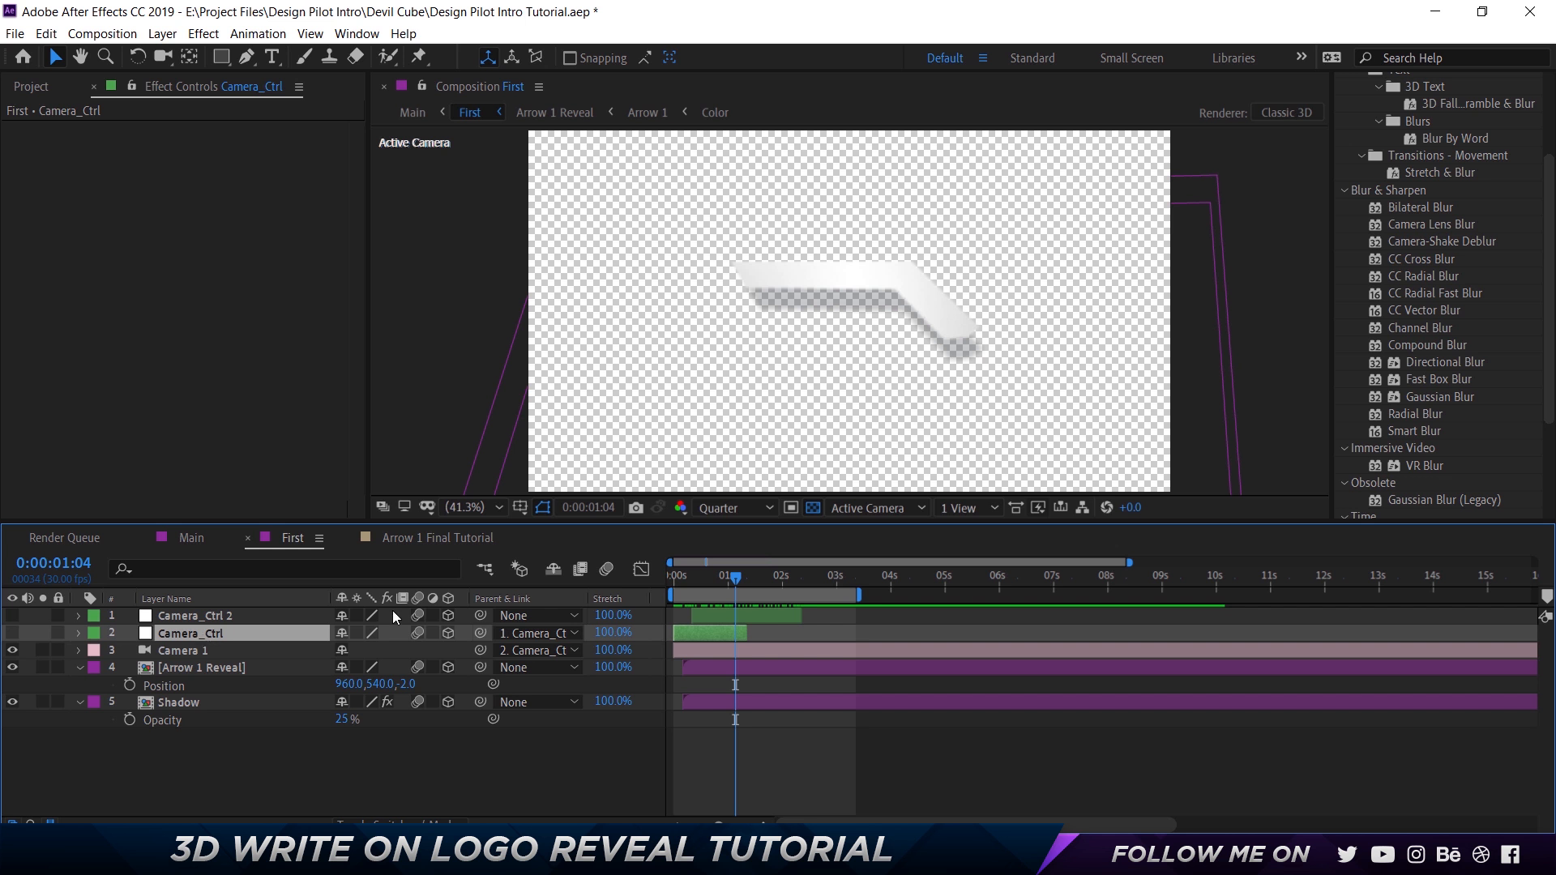
Add a null object above Camera 1 in the Arrow 1 Final Tutorial composition.
{"action": "left_click", "coordinate": [451, 540]}
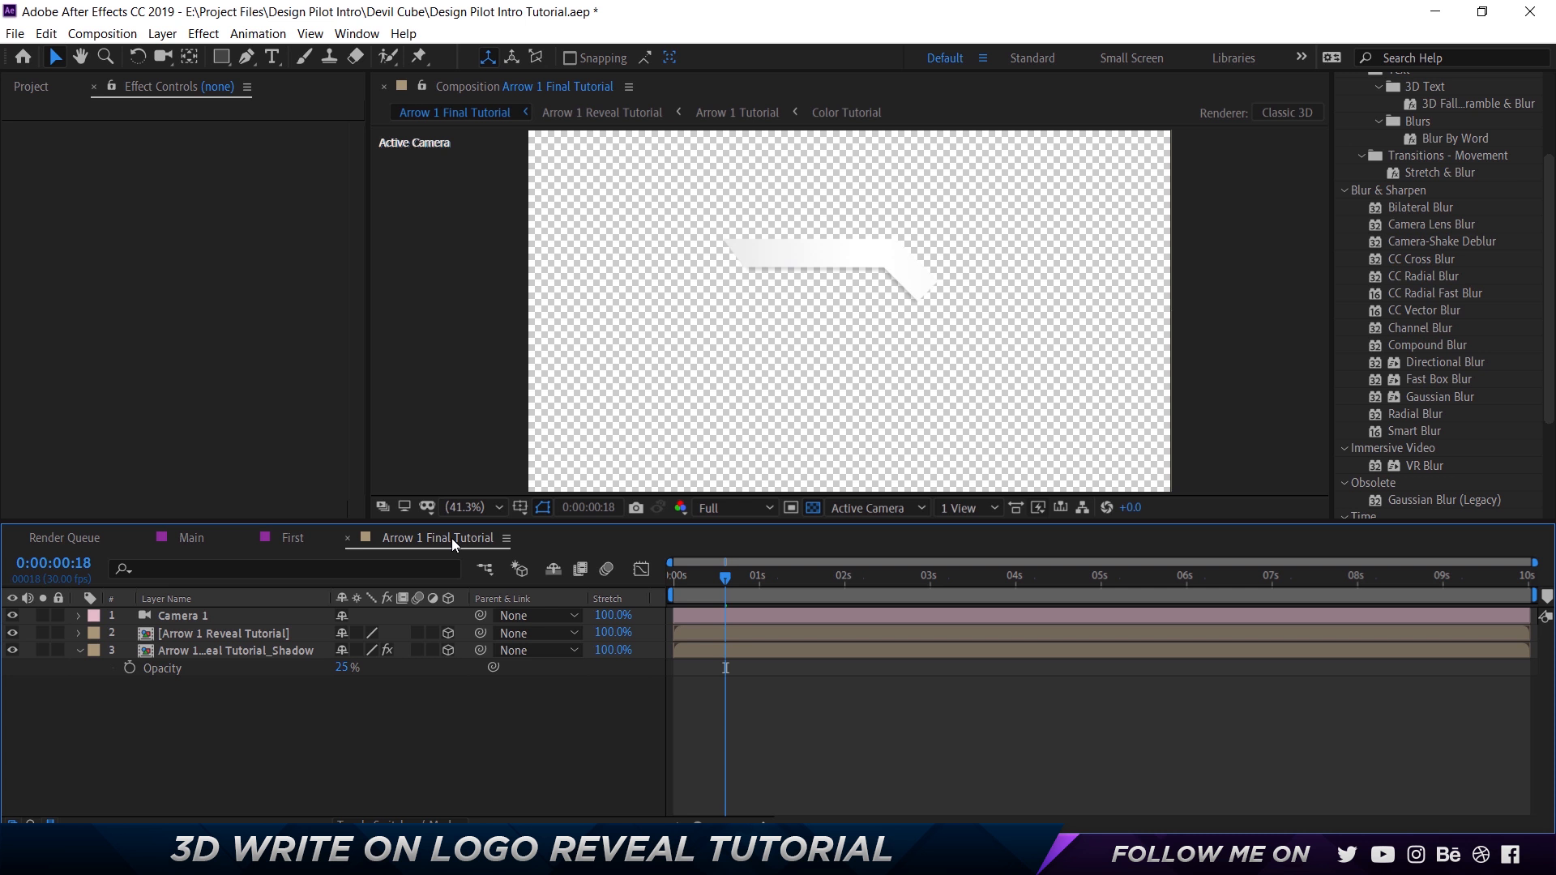
{"action": "right_click", "coordinate": [262, 711]}
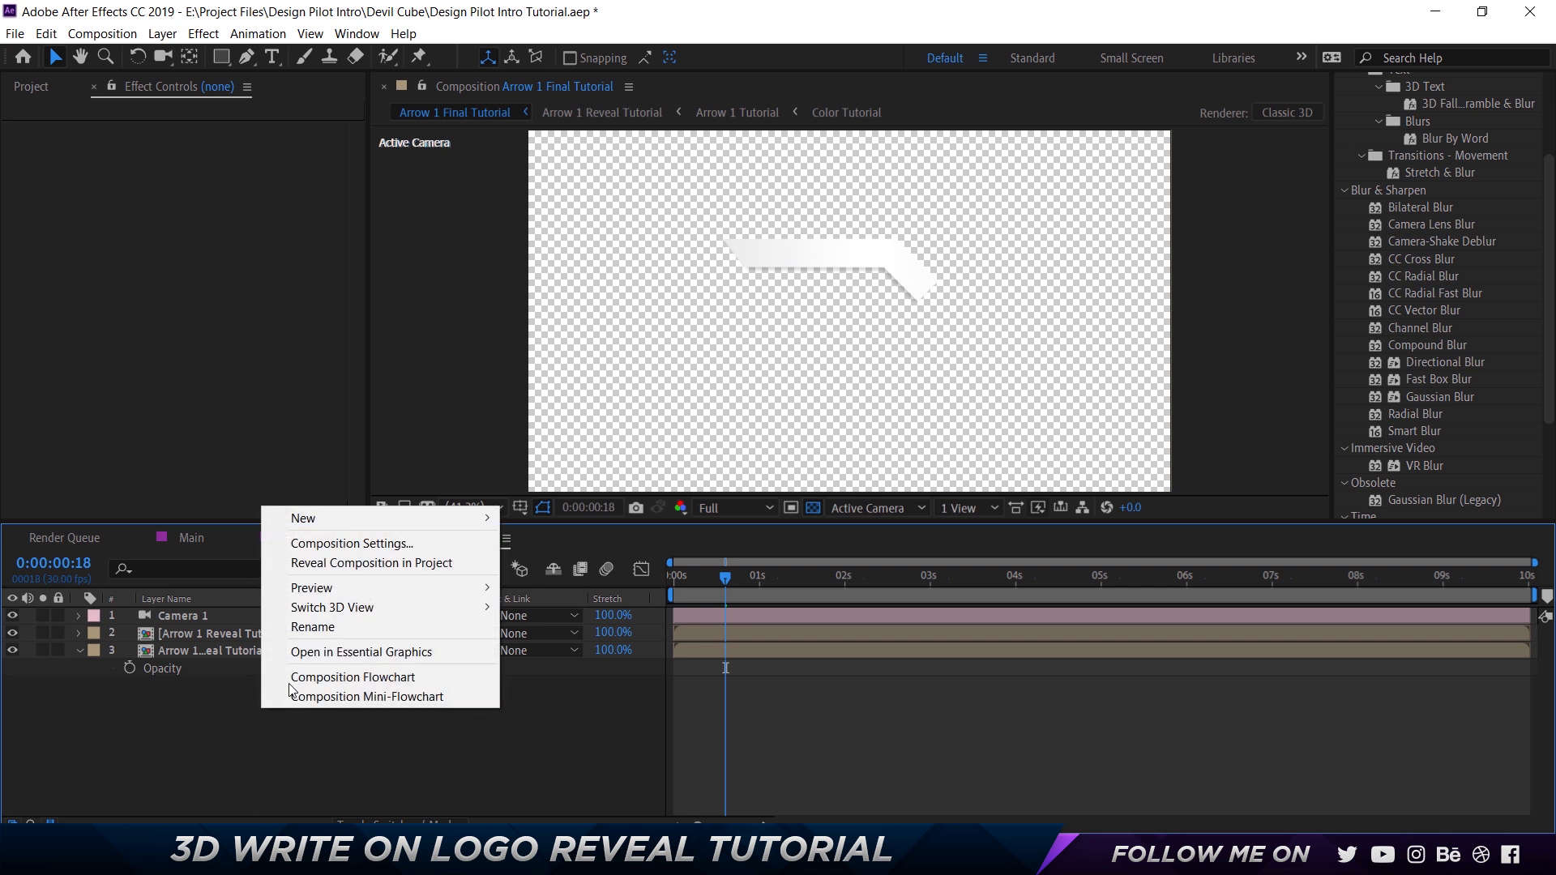
{"action": "mouse_move", "coordinate": [366, 519]}
{"action": "left_click", "coordinate": [599, 619]}
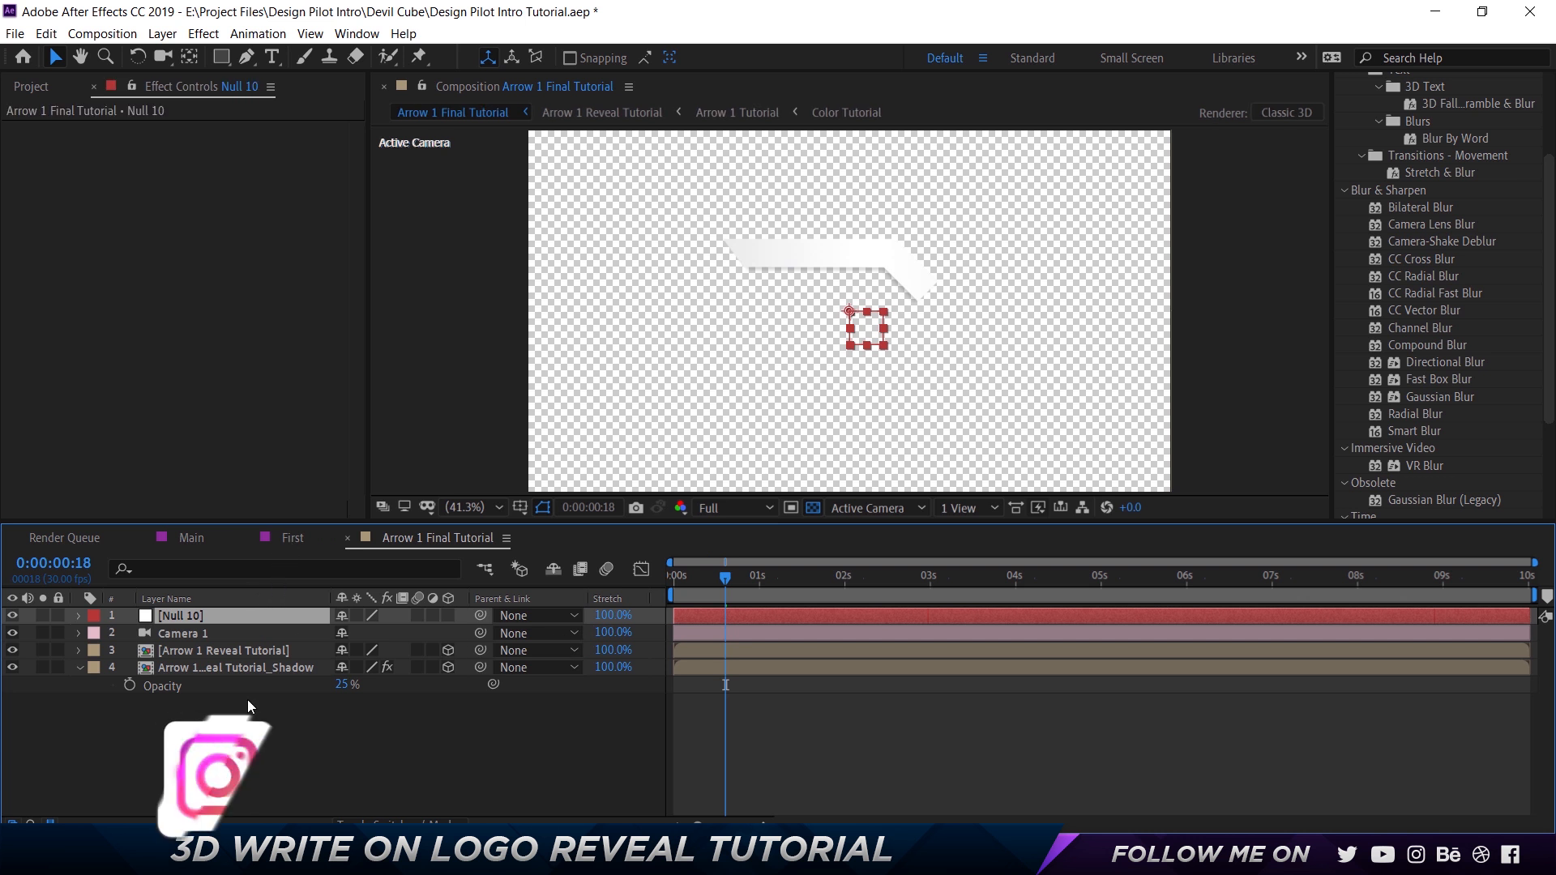
{"action": "left_click", "coordinate": [209, 631]}
{"action": "left_click", "coordinate": [208, 617]}
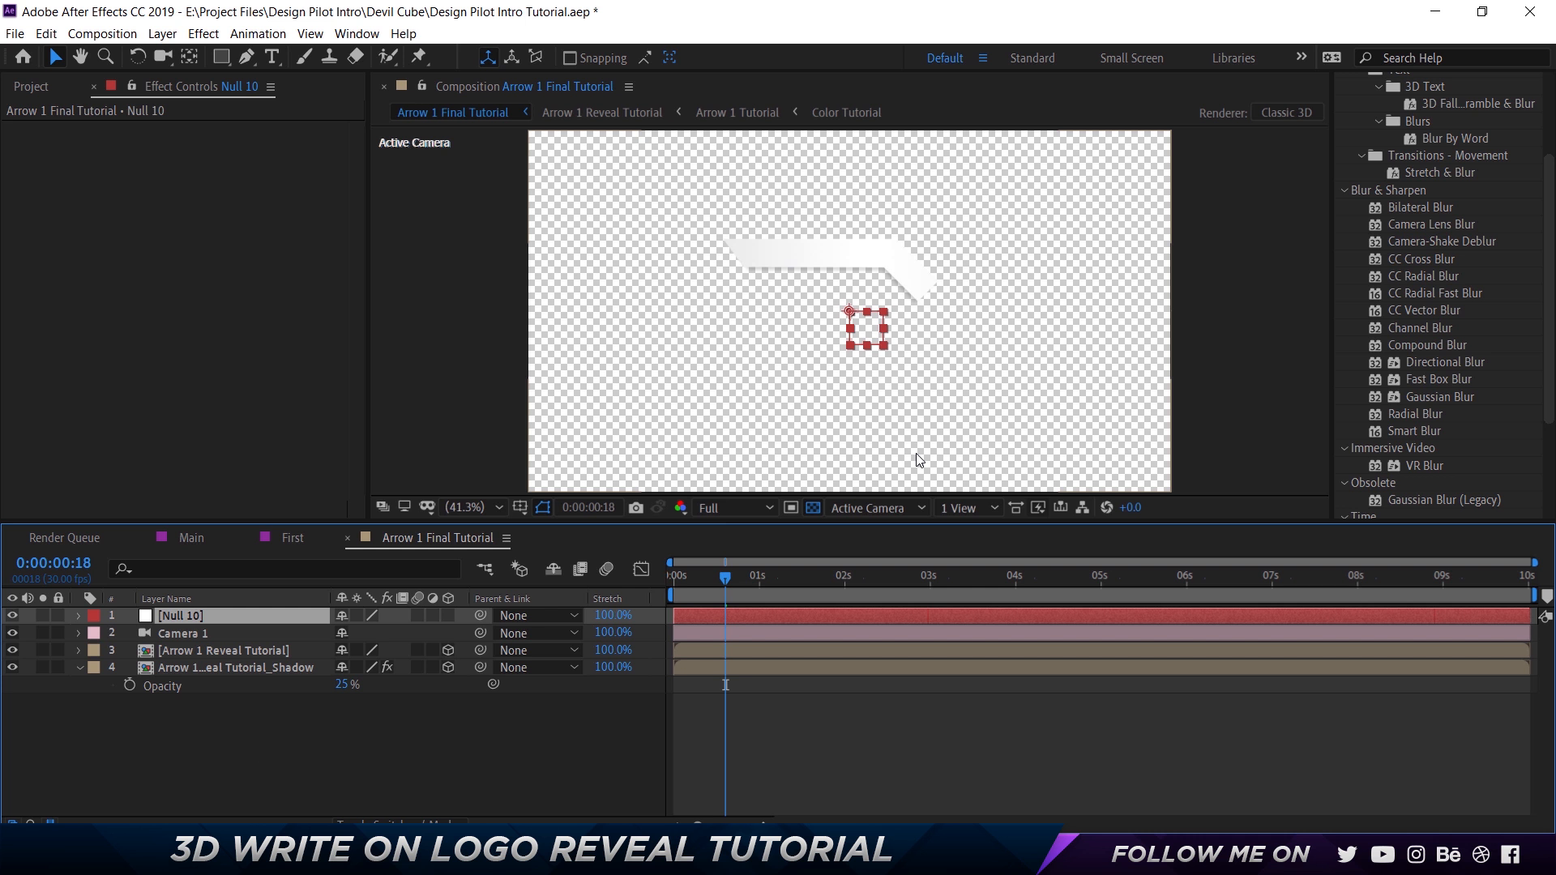
Compare Camera 1's Position values in the First and Arrow 1 Final Tutorial compositions.
{"action": "left_click", "coordinate": [286, 538]}
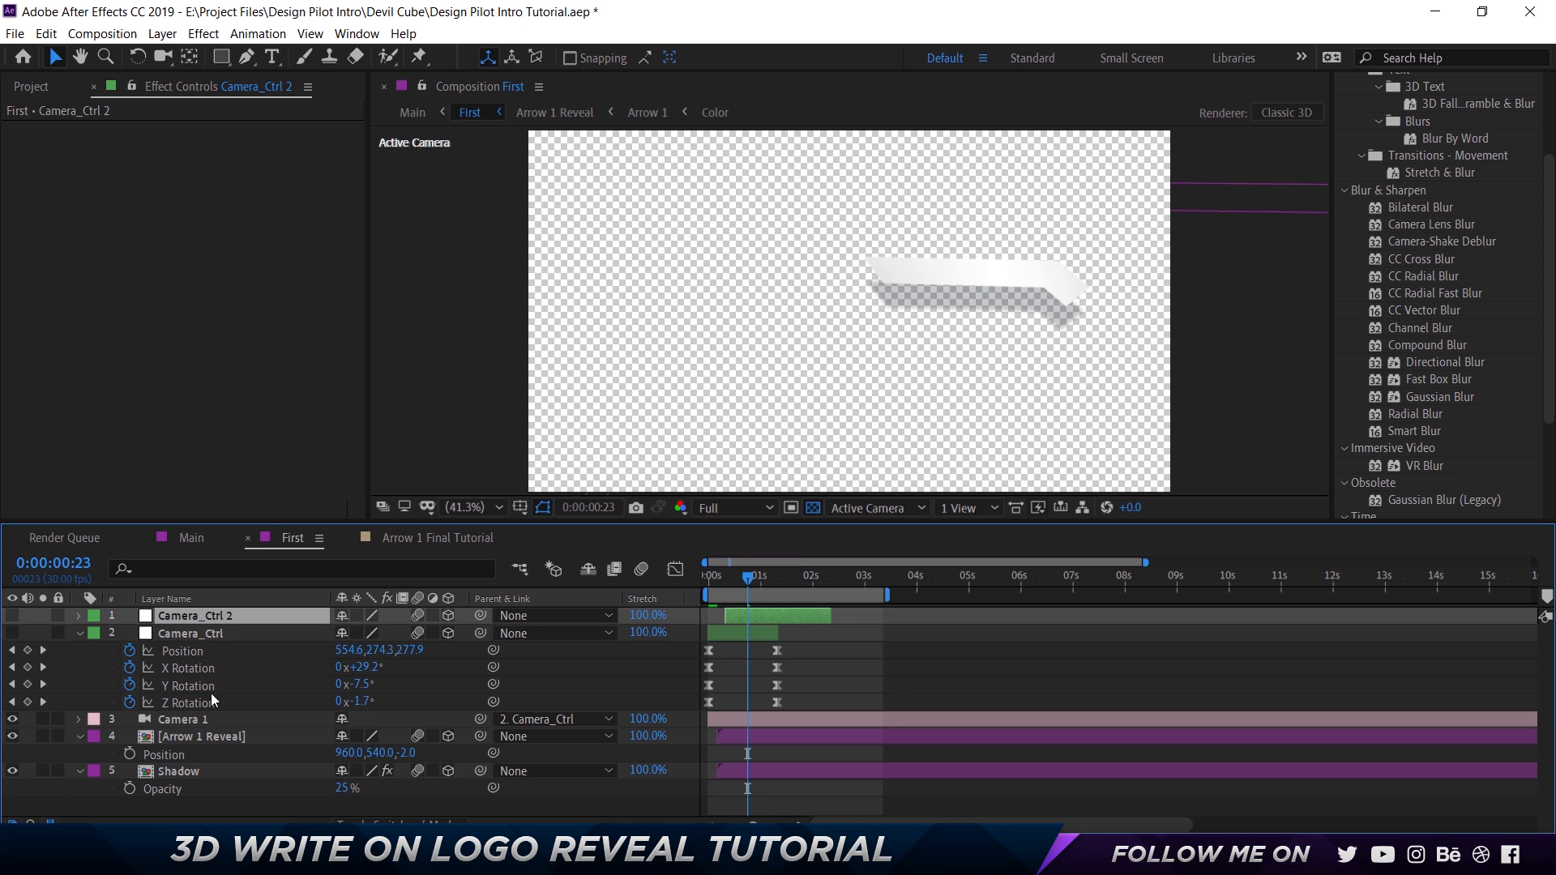
{"action": "left_click", "coordinate": [203, 720]}
{"action": "key", "text": "p"}
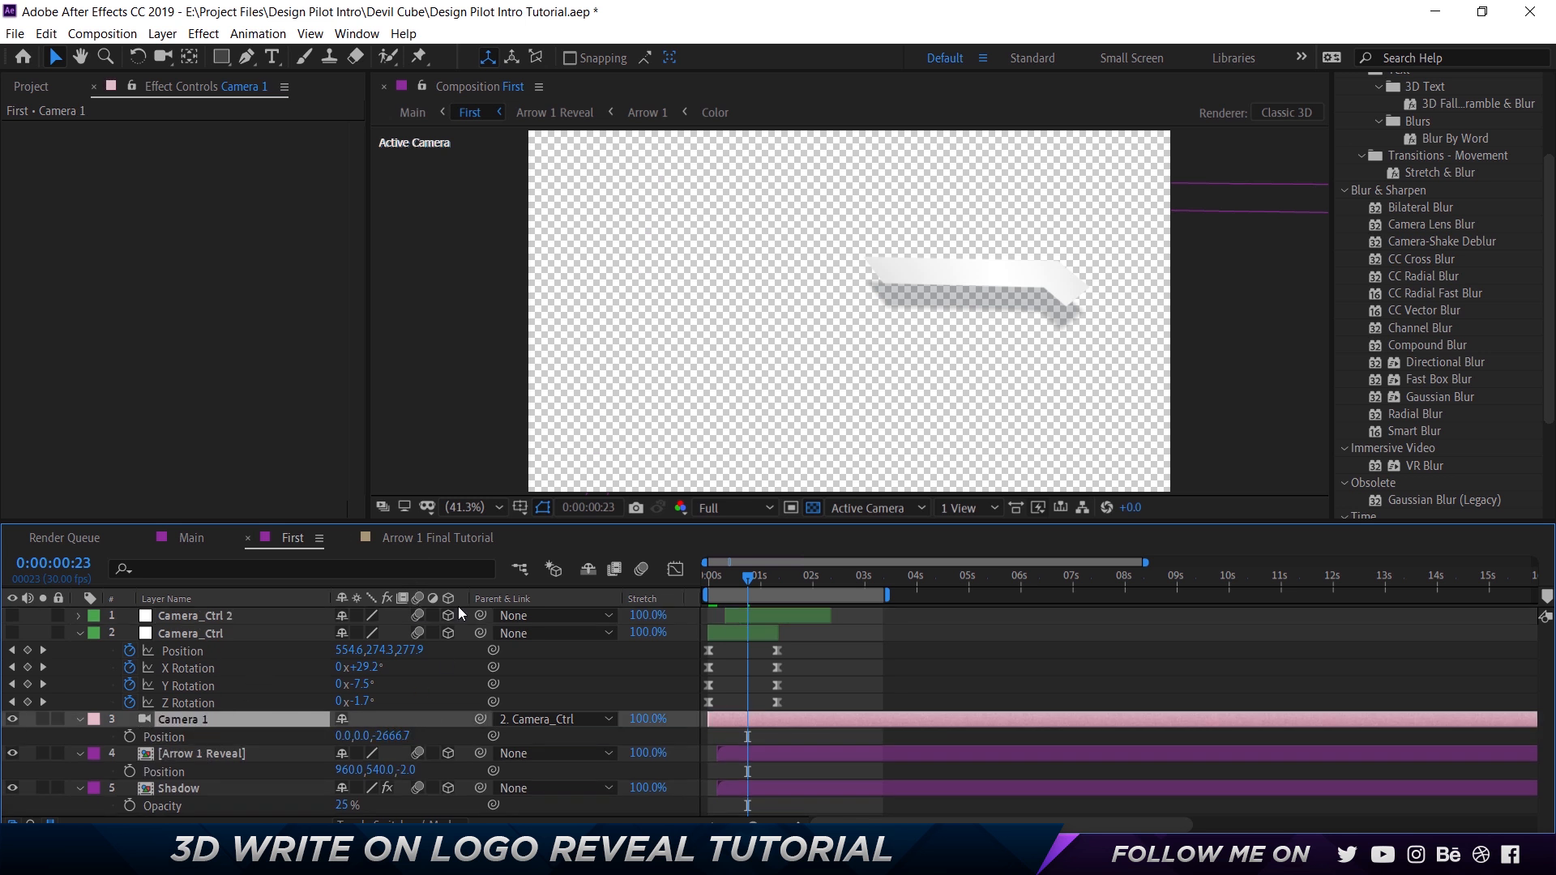
{"action": "left_click", "coordinate": [435, 545]}
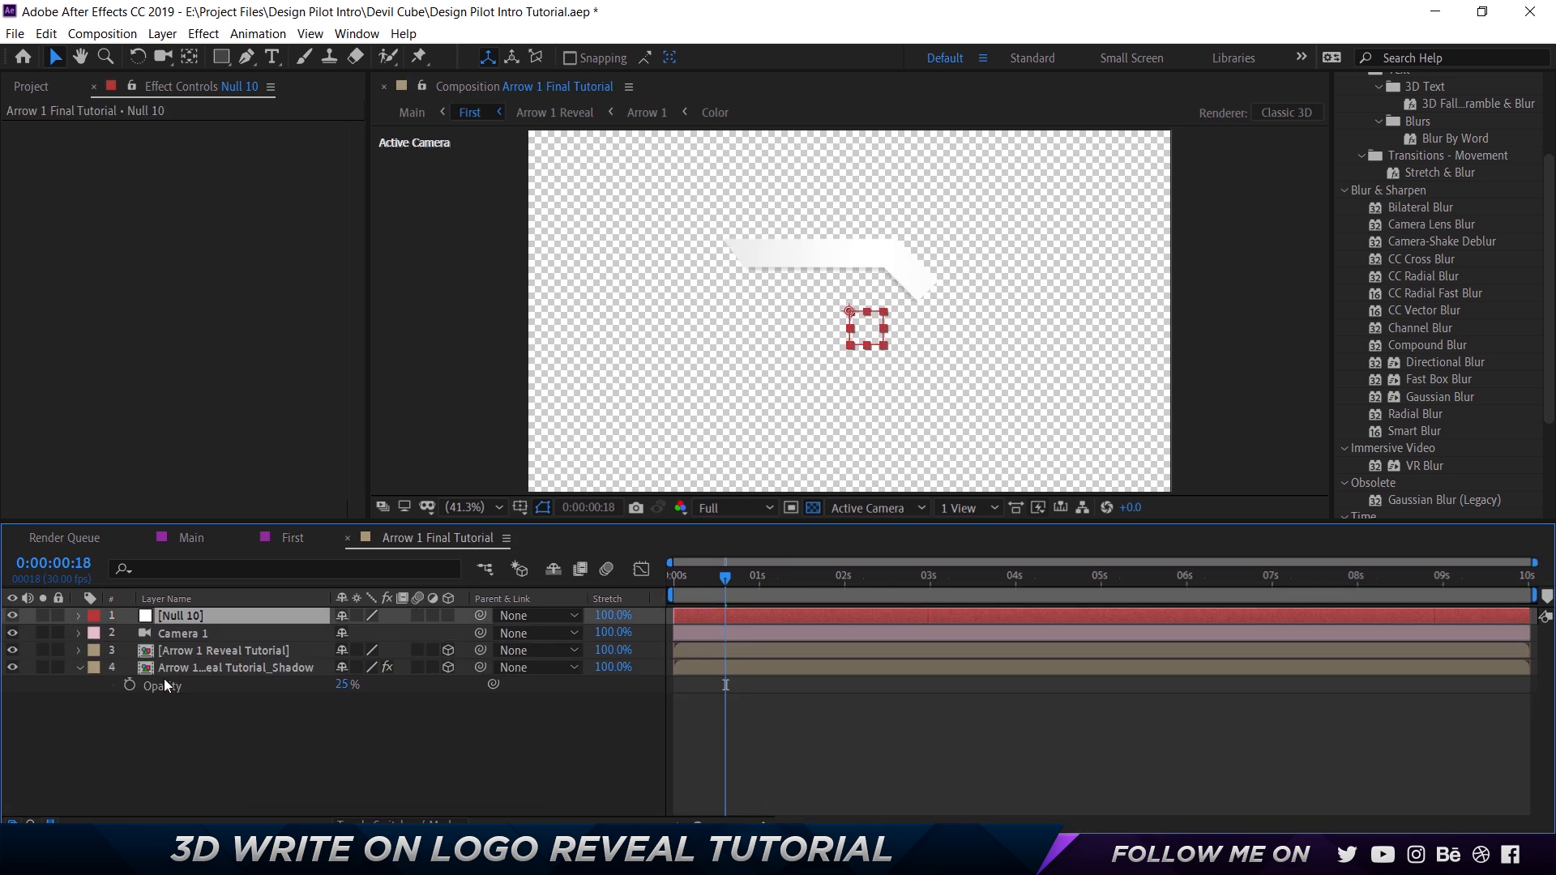
{"action": "left_click", "coordinate": [172, 632]}
{"action": "key", "text": "p"}
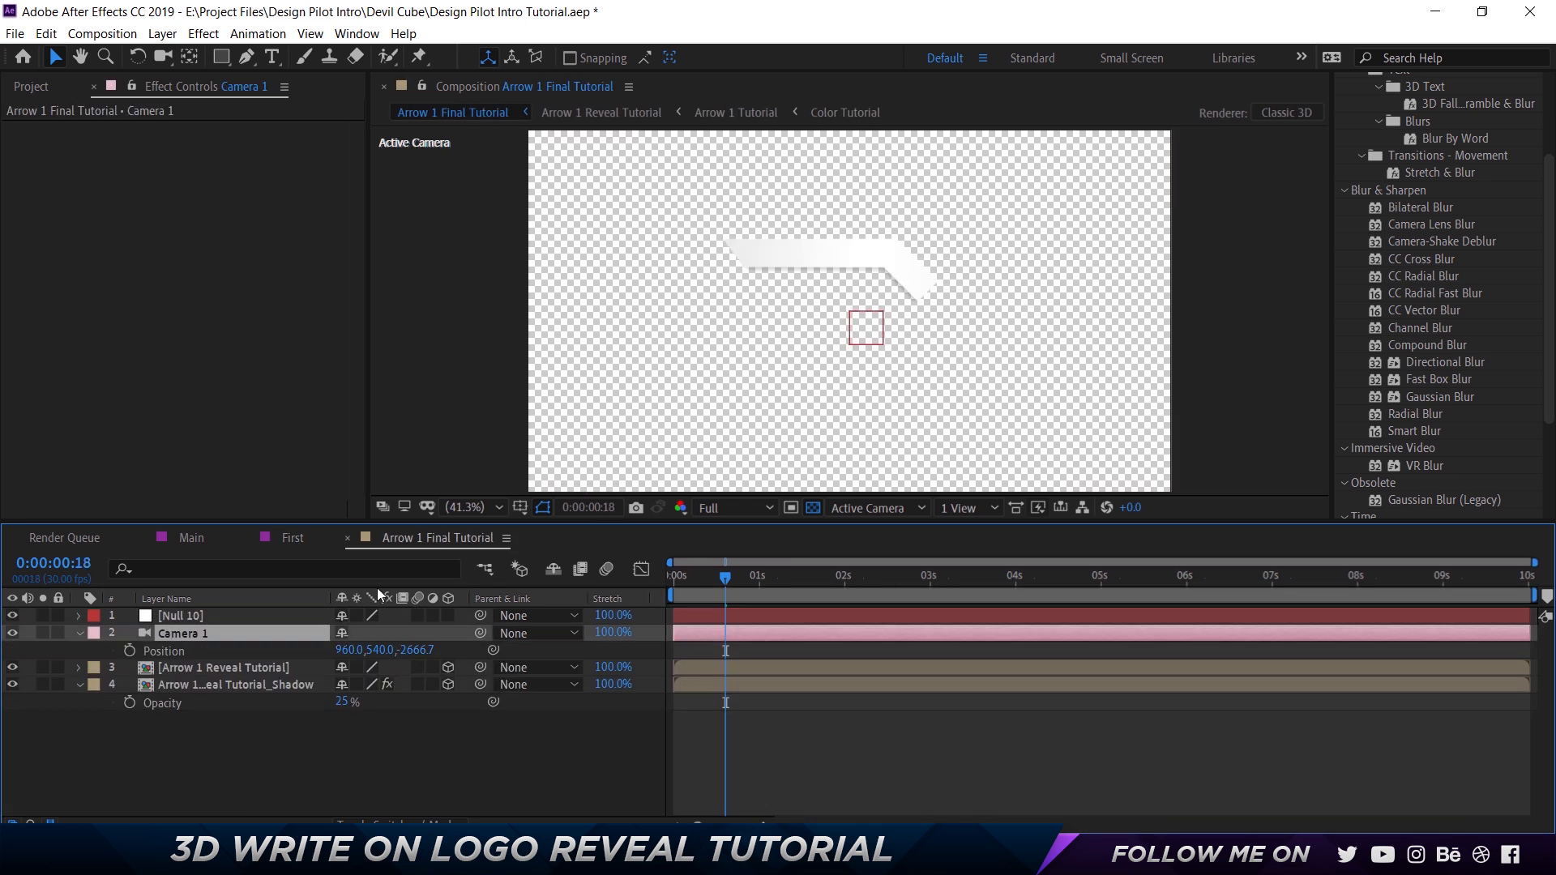
{"action": "left_click", "coordinate": [289, 540]}
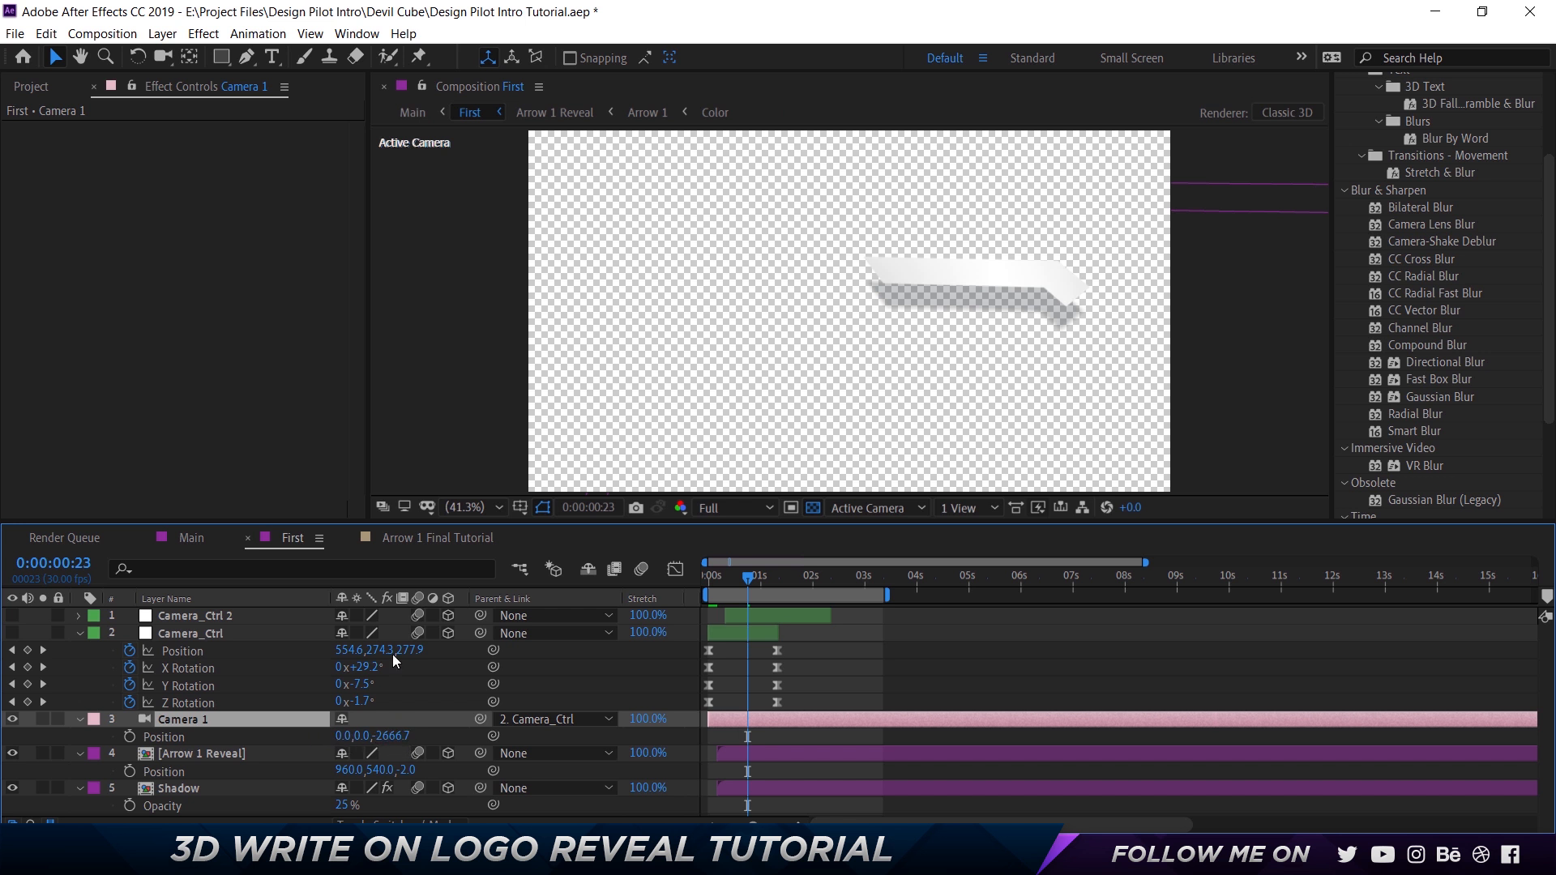
Try setting Camera 1's X and Y position to 0 in Arrow 1 Final Tutorial, and undo both changes.
{"action": "left_click", "coordinate": [413, 544]}
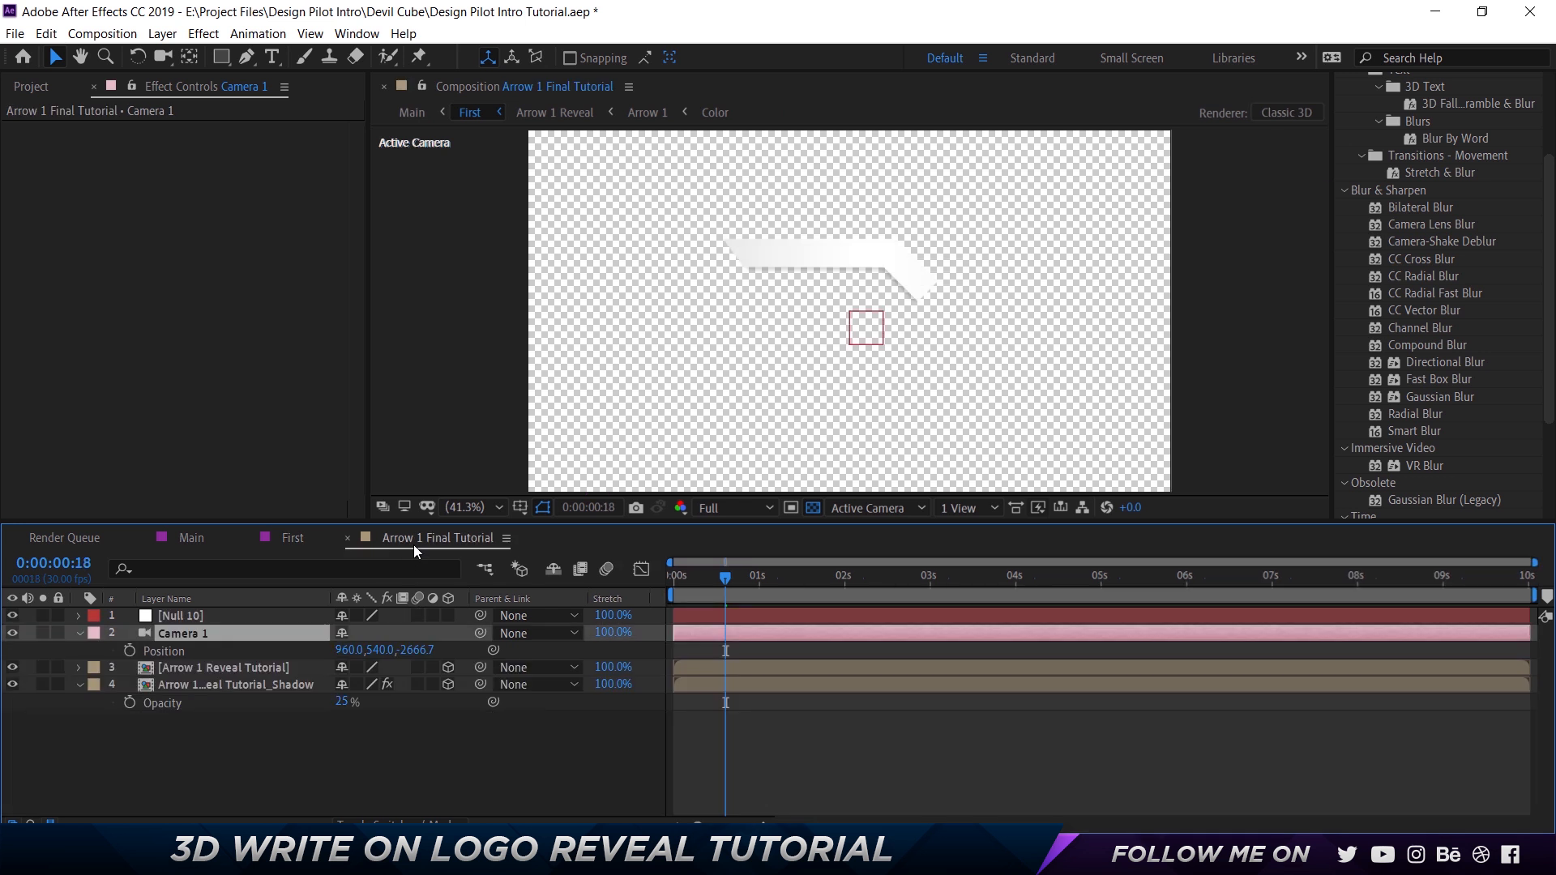
{"action": "left_click", "coordinate": [347, 651]}
{"action": "type", "text": "0"}
{"action": "key", "text": "Return"}
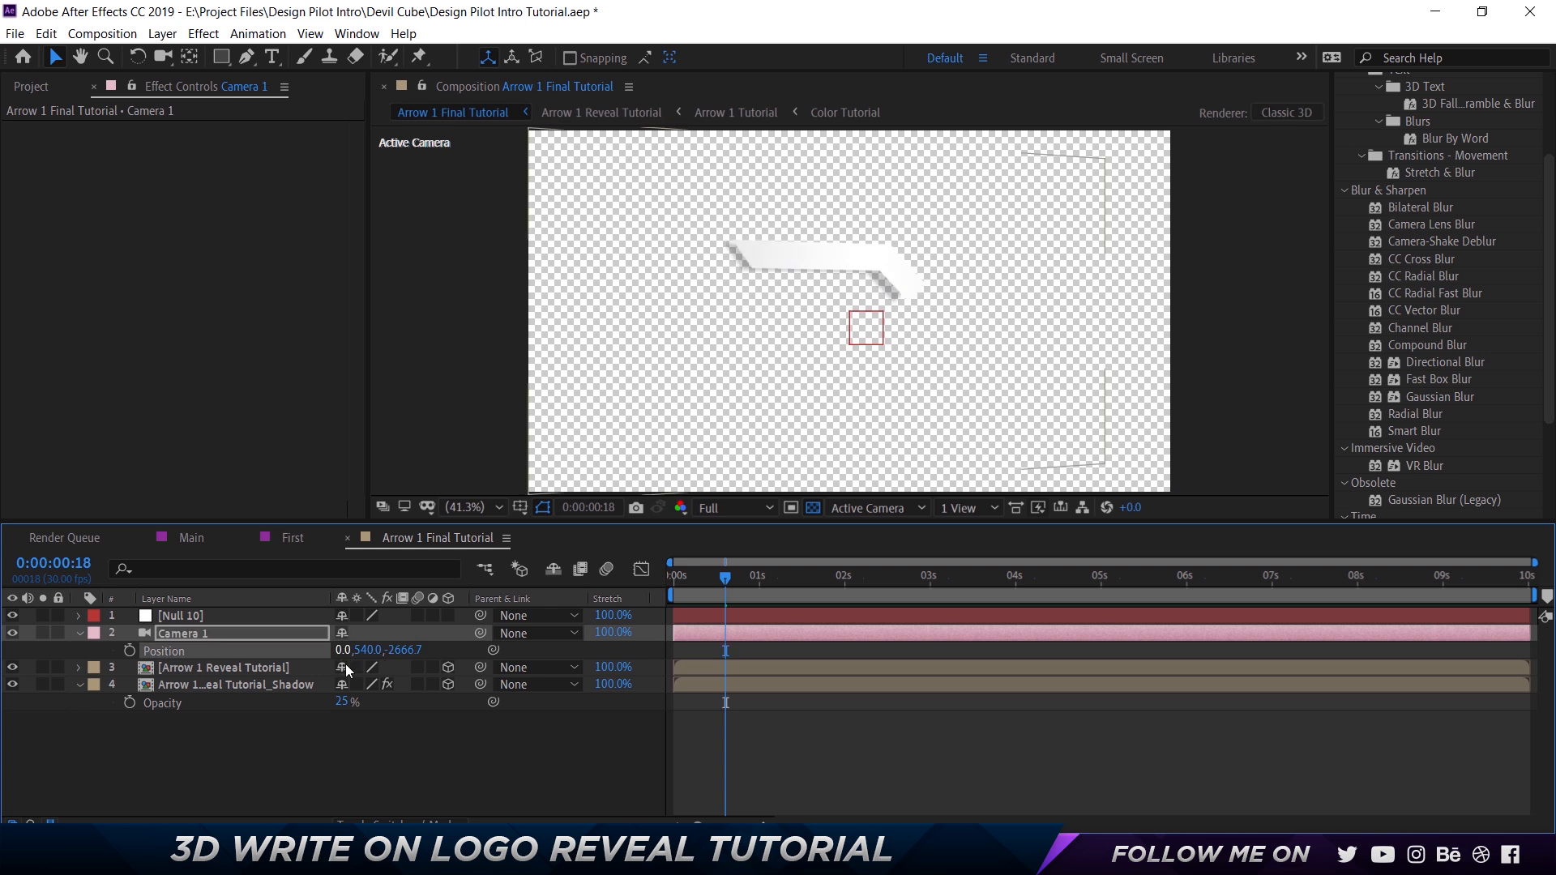
{"action": "left_click", "coordinate": [374, 651]}
{"action": "type", "text": "0"}
{"action": "key", "text": "Return"}
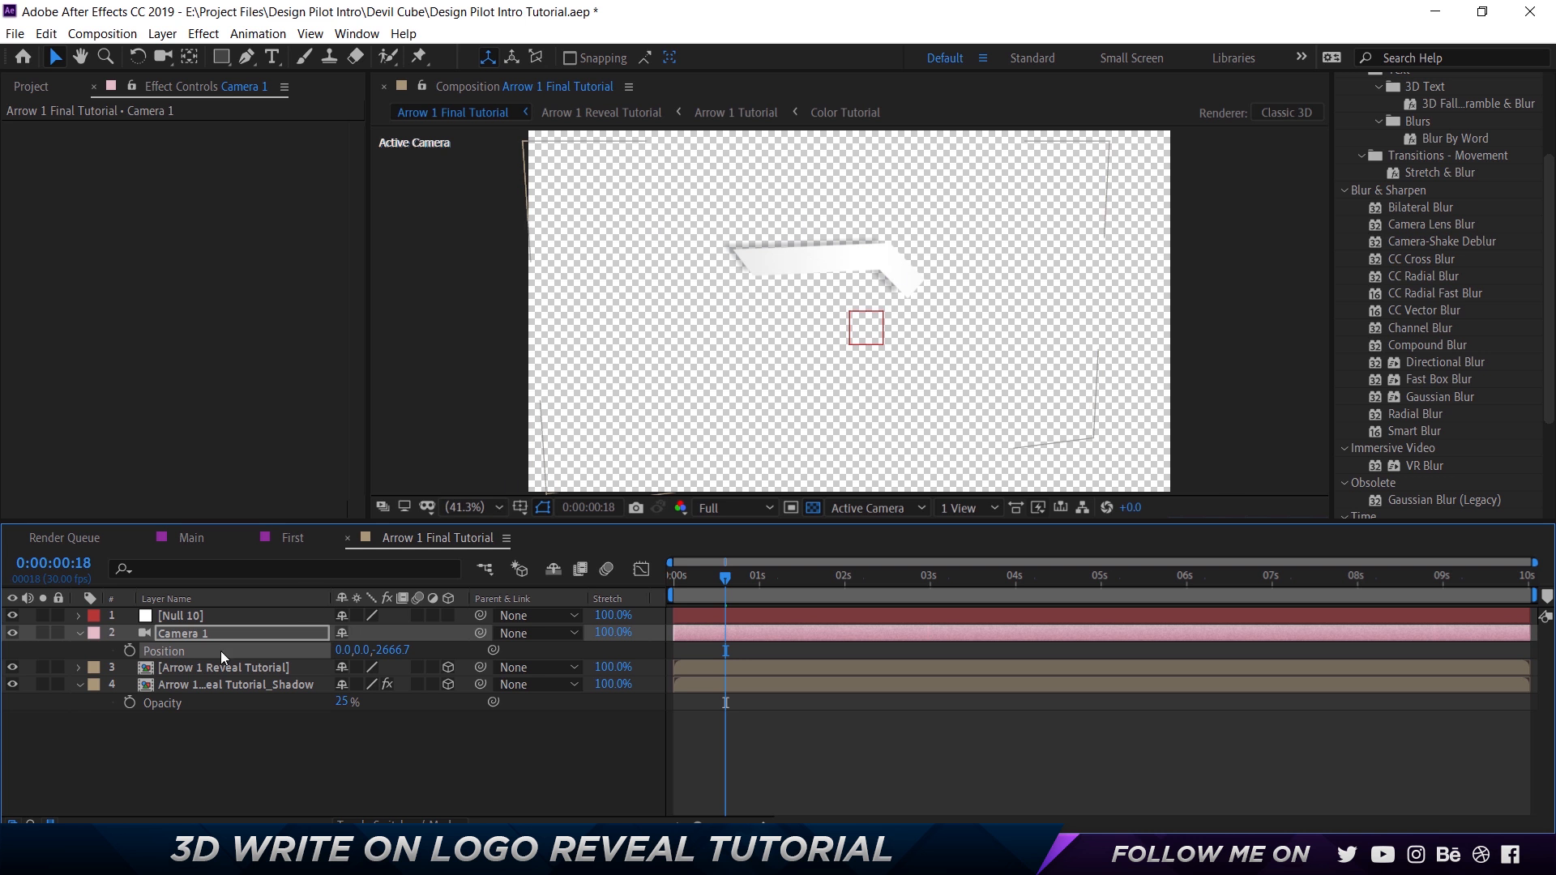
{"action": "key", "text": "ctrl+z"}
{"action": "key", "text": "ctrl+z"}
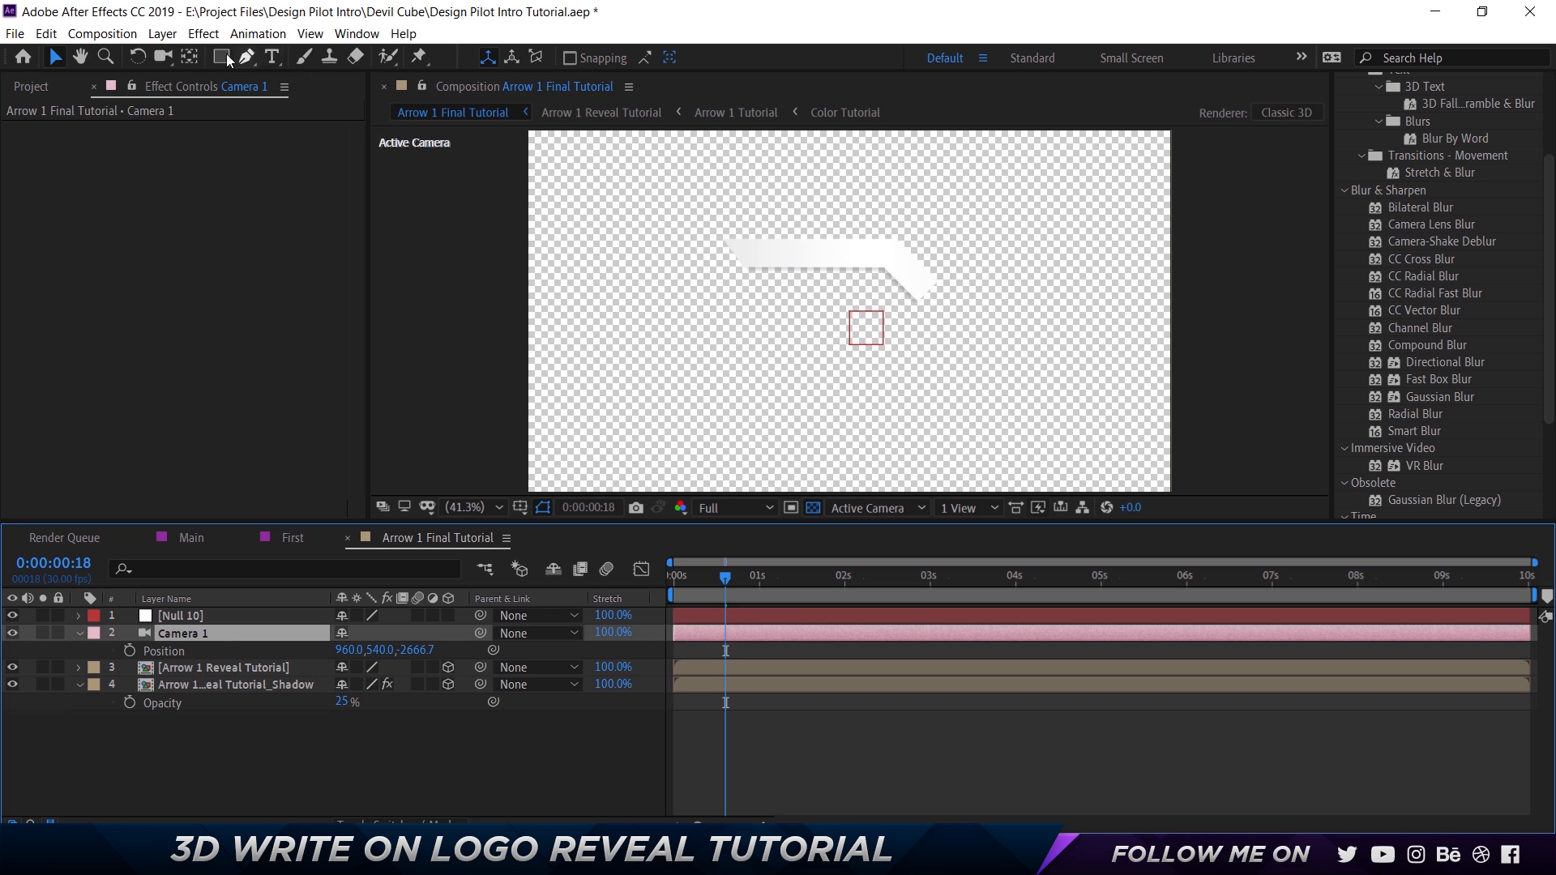
Orbit Camera 1 with the Orbit Camera Tool to a position of about 1011, 1685, -2408.
{"action": "left_click", "coordinate": [178, 58]}
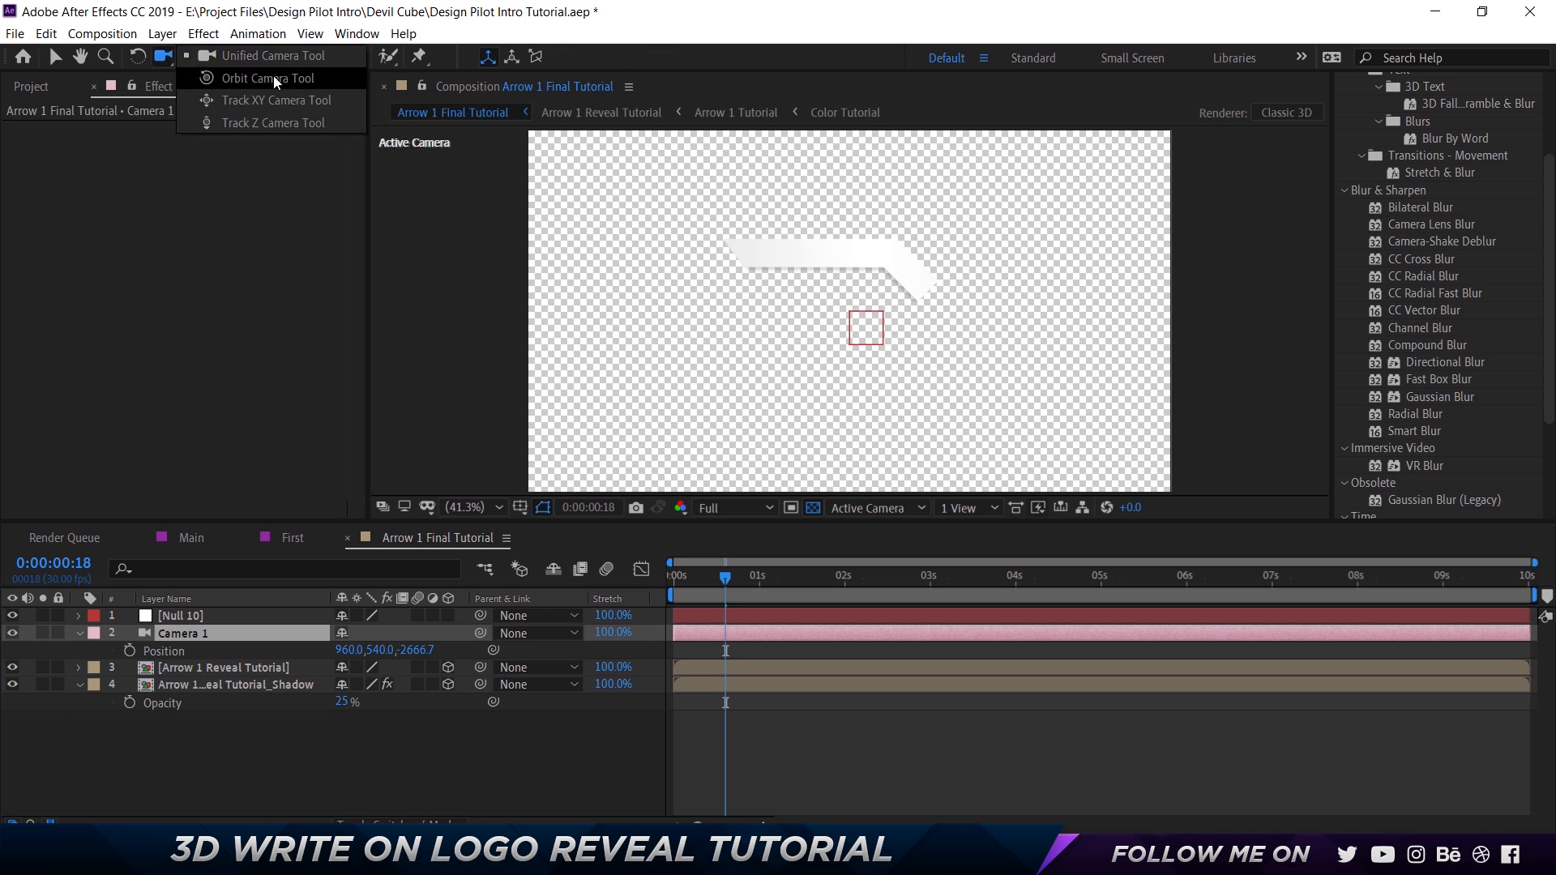
{"action": "left_click", "coordinate": [275, 81]}
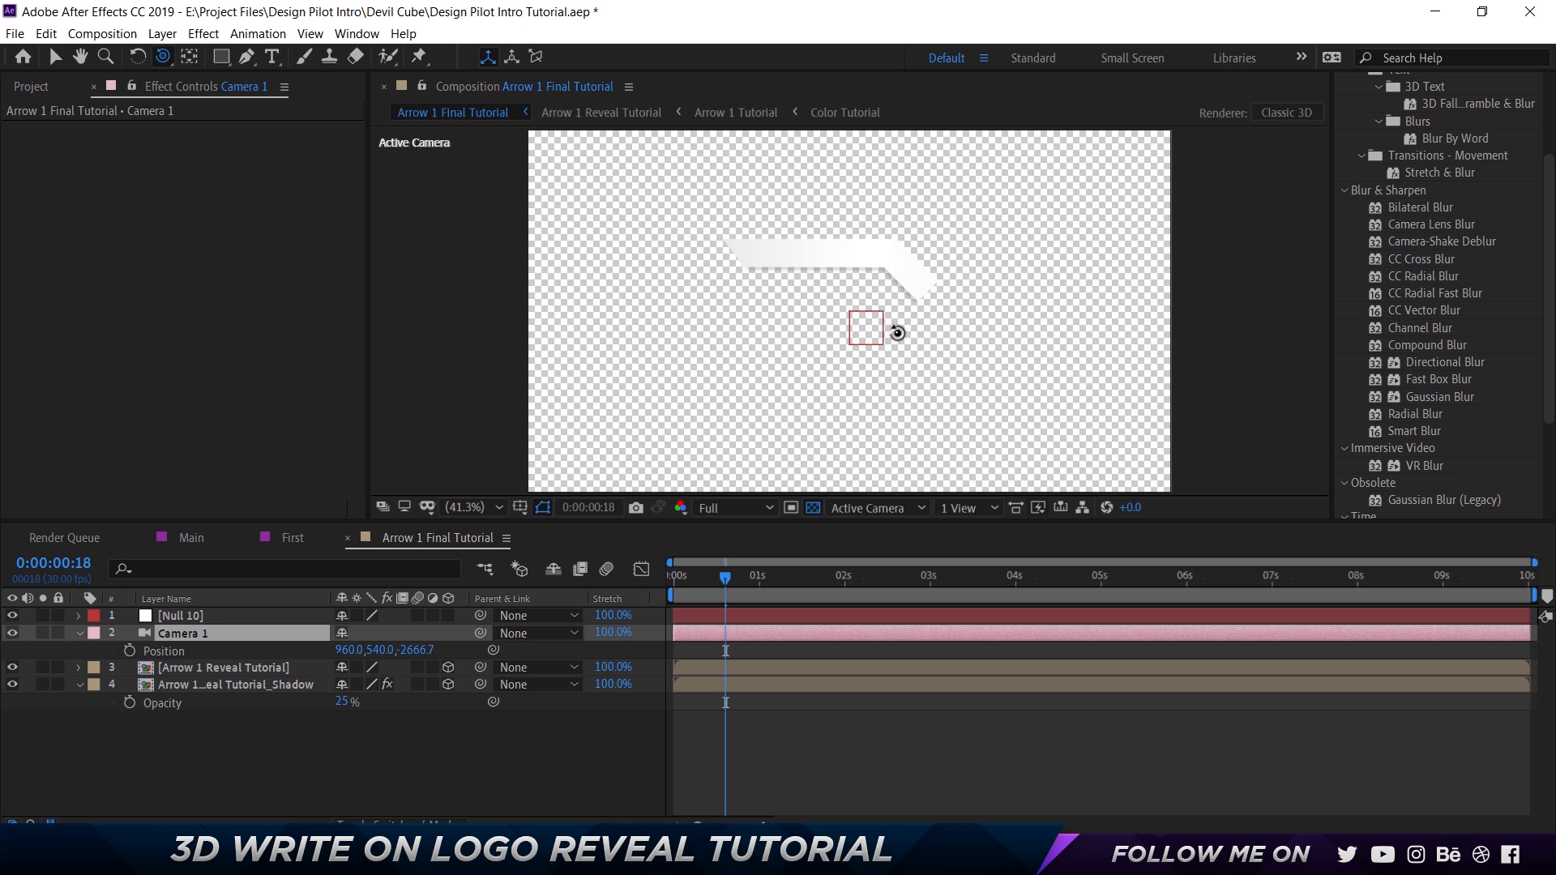
{"action": "left_click_drag", "start_coordinate": [912, 338], "coordinate": [1034, 458]}
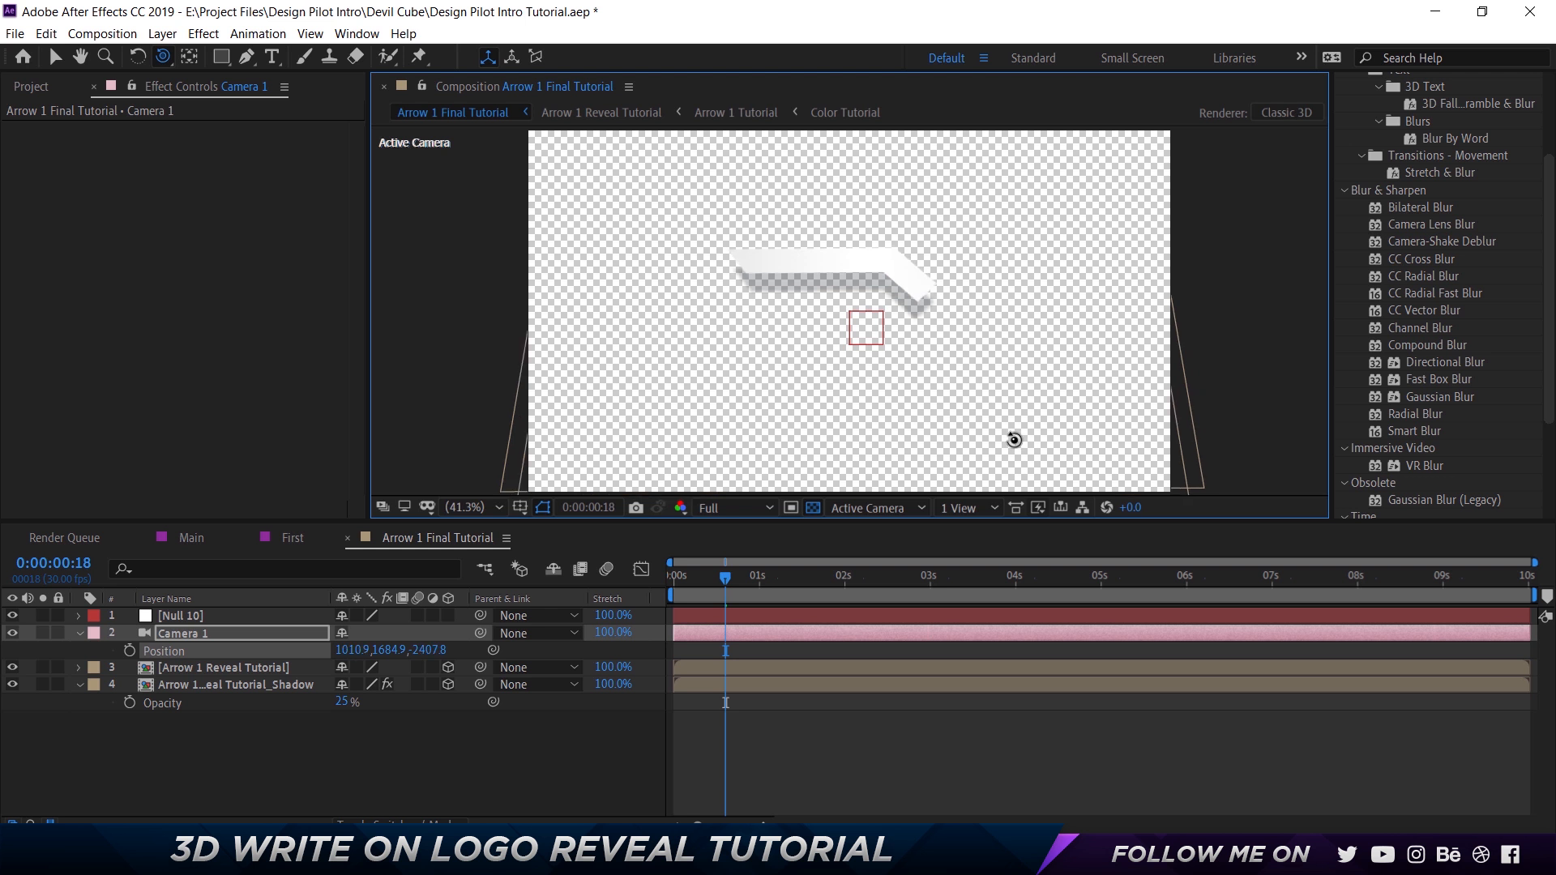
Parent Camera 1 to the Null 10 layer.
{"action": "key", "text": "v"}
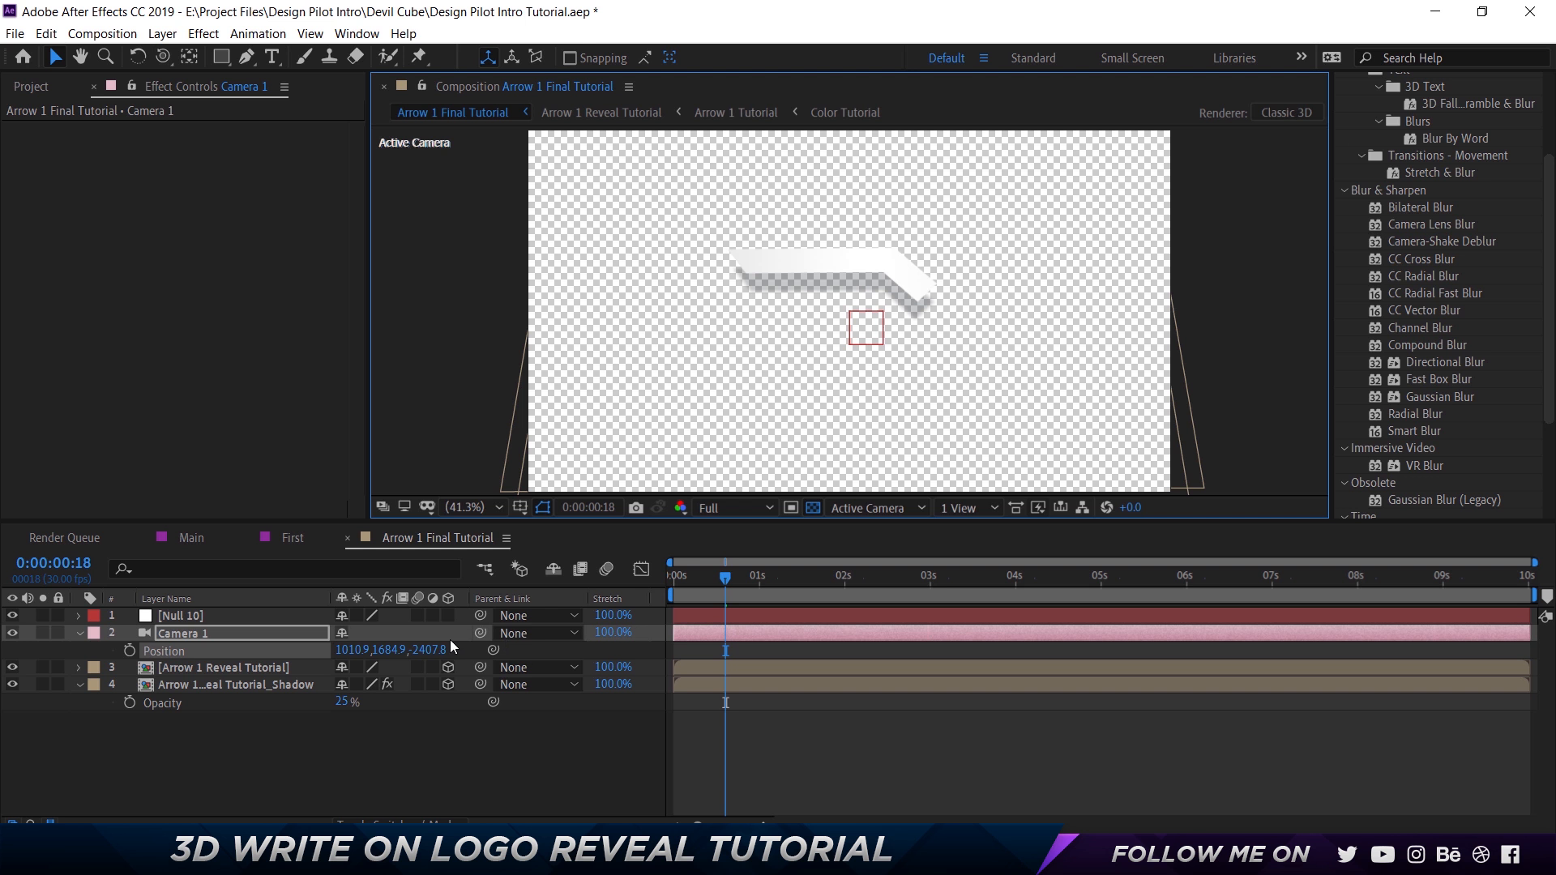
{"action": "left_click", "coordinate": [544, 633]}
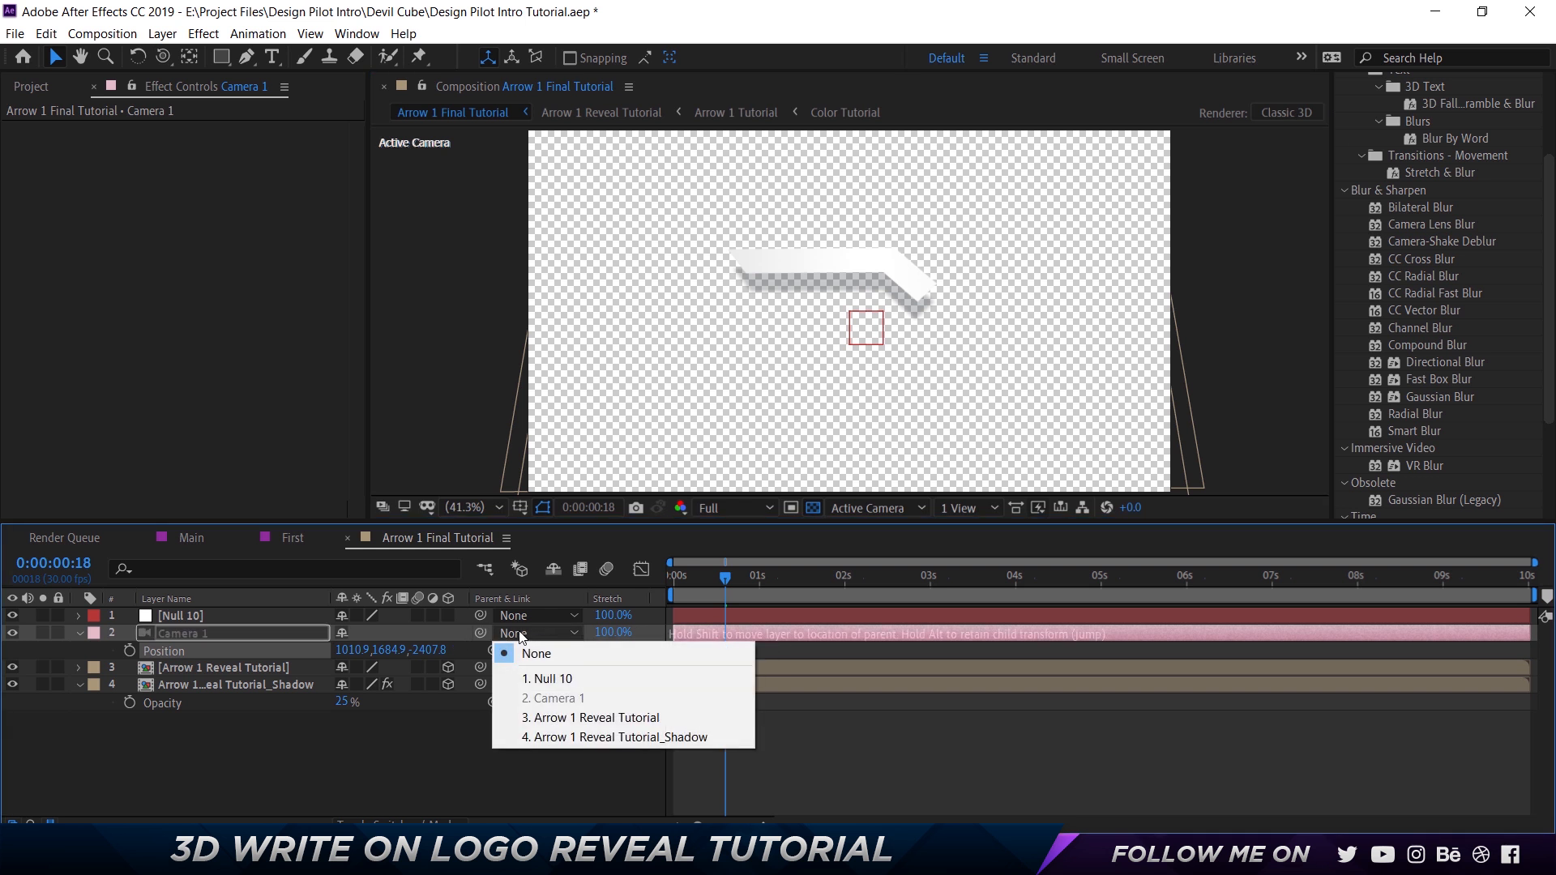
{"action": "left_click", "coordinate": [593, 682]}
Rename the null layer as Camera Control.
{"action": "left_click", "coordinate": [178, 616]}
{"action": "key", "text": "Return"}
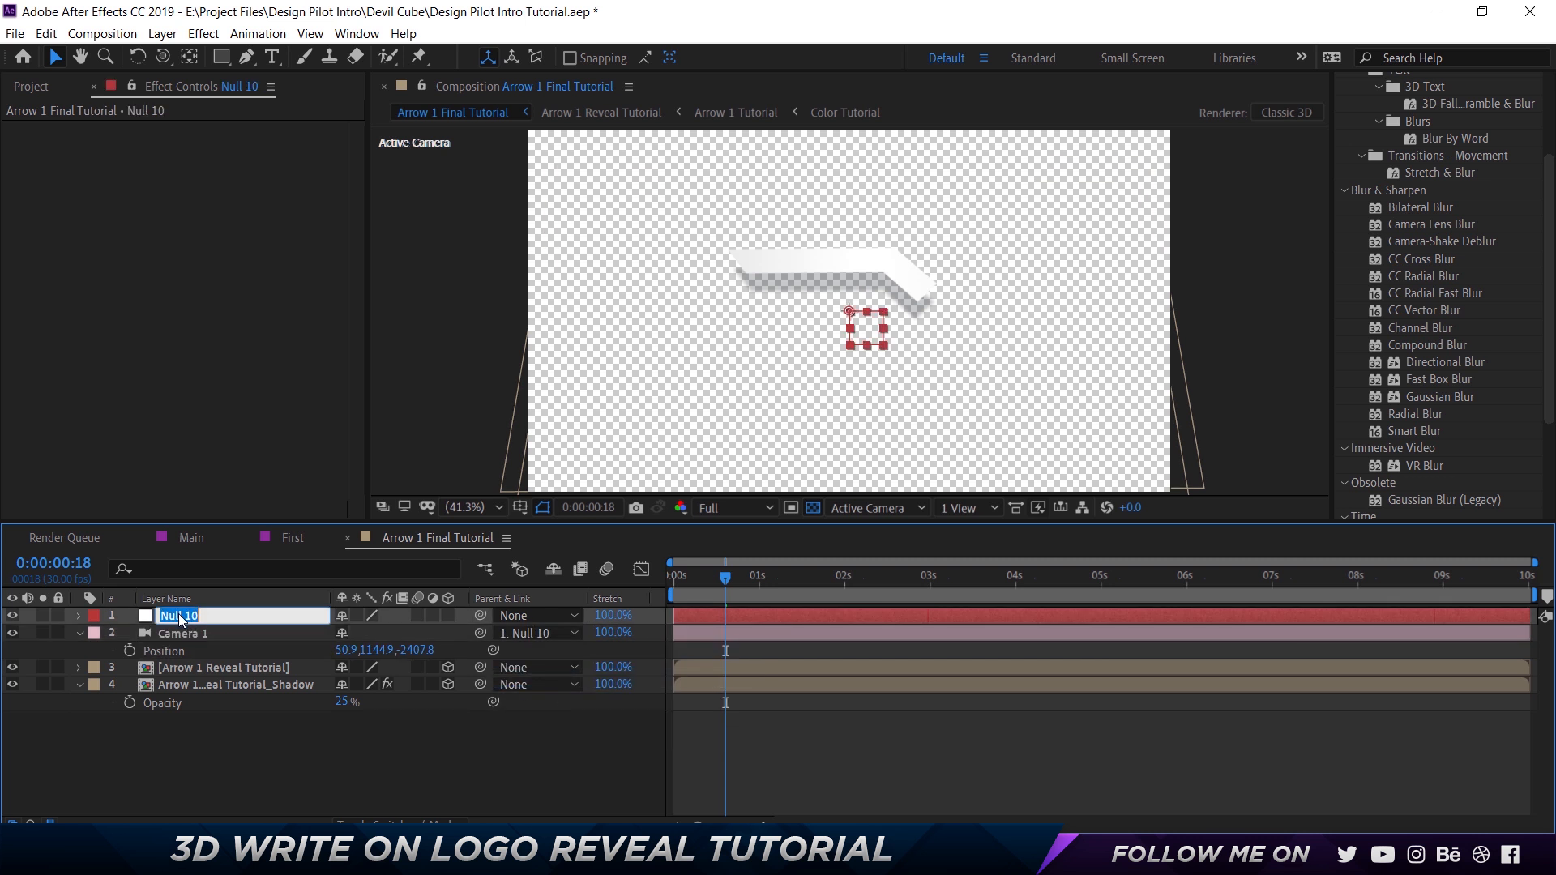
{"action": "type", "text": "Camera COntrol"}
{"action": "key", "text": "Return"}
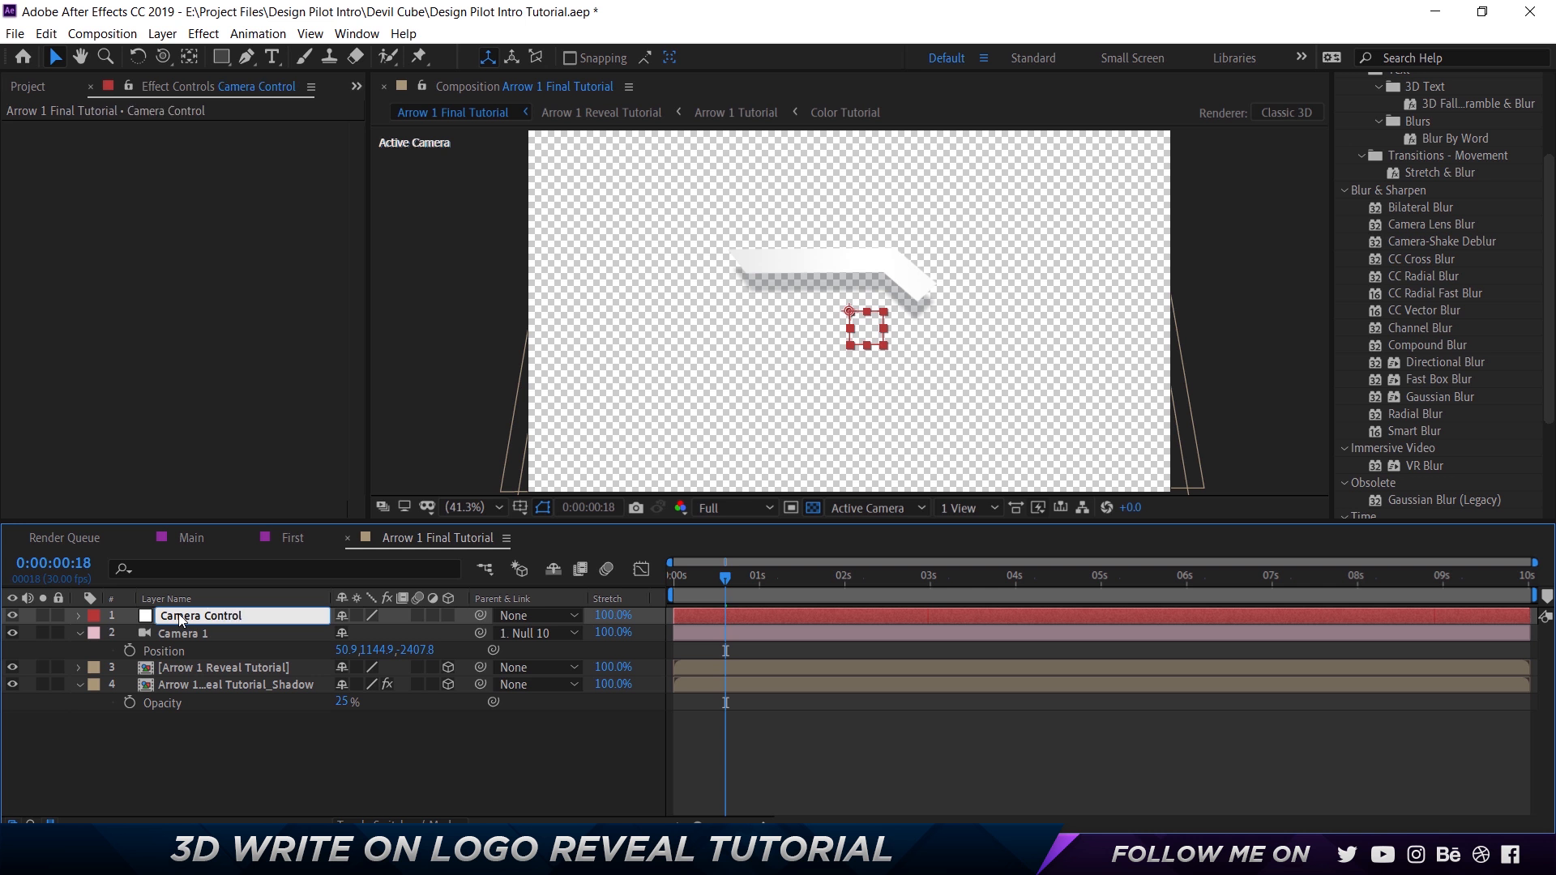
Make Camera Control a 3D layer and reveal its Position and Rotation properties.
{"action": "left_click", "coordinate": [449, 615]}
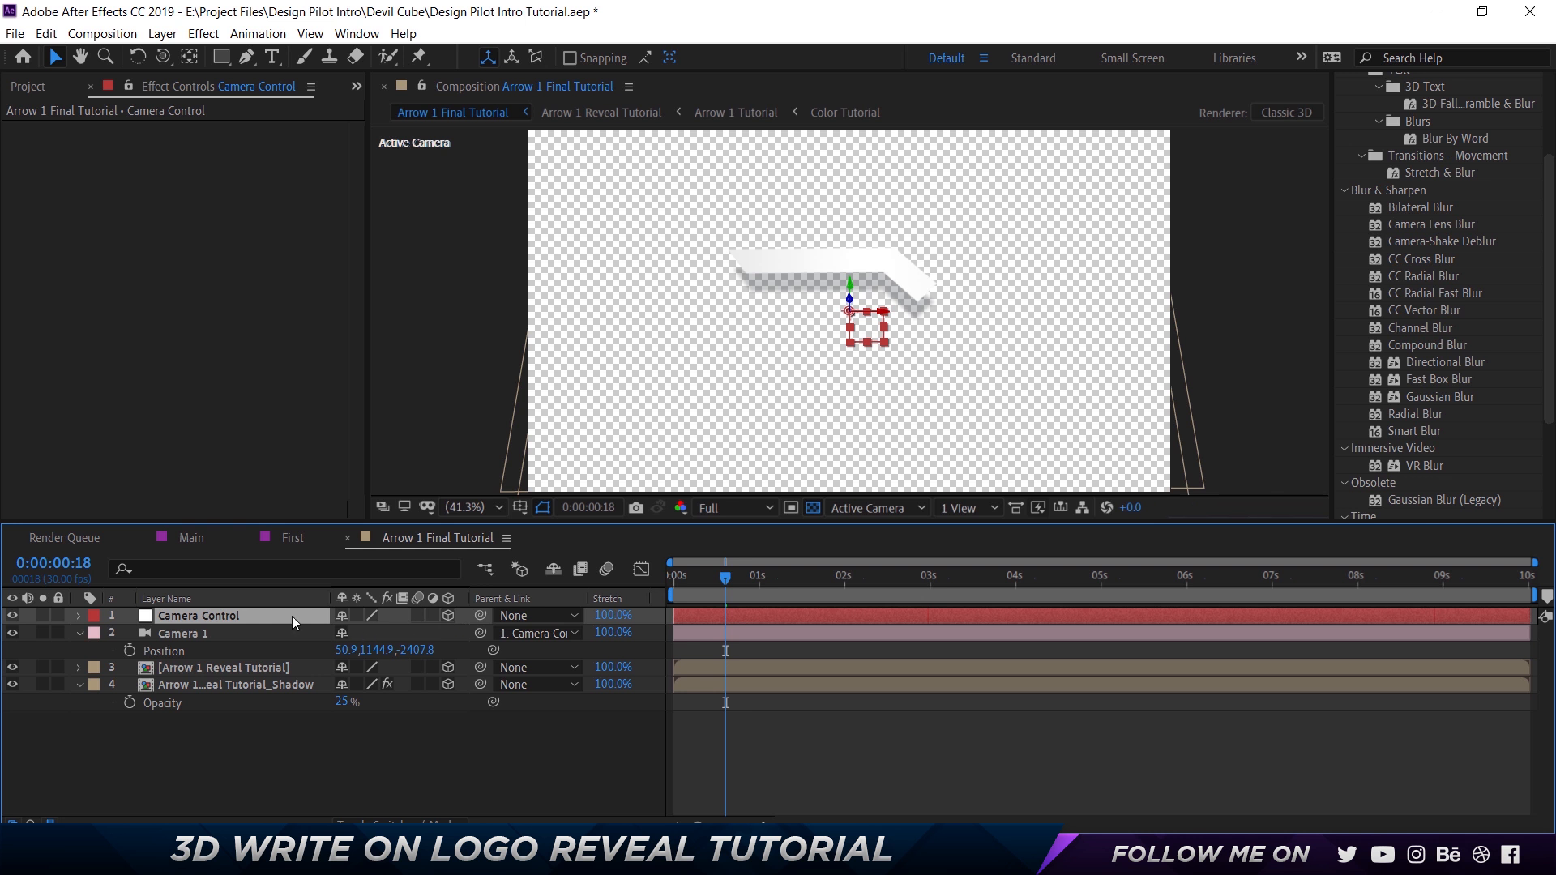
{"action": "left_click", "coordinate": [449, 615]}
{"action": "key", "text": "p"}
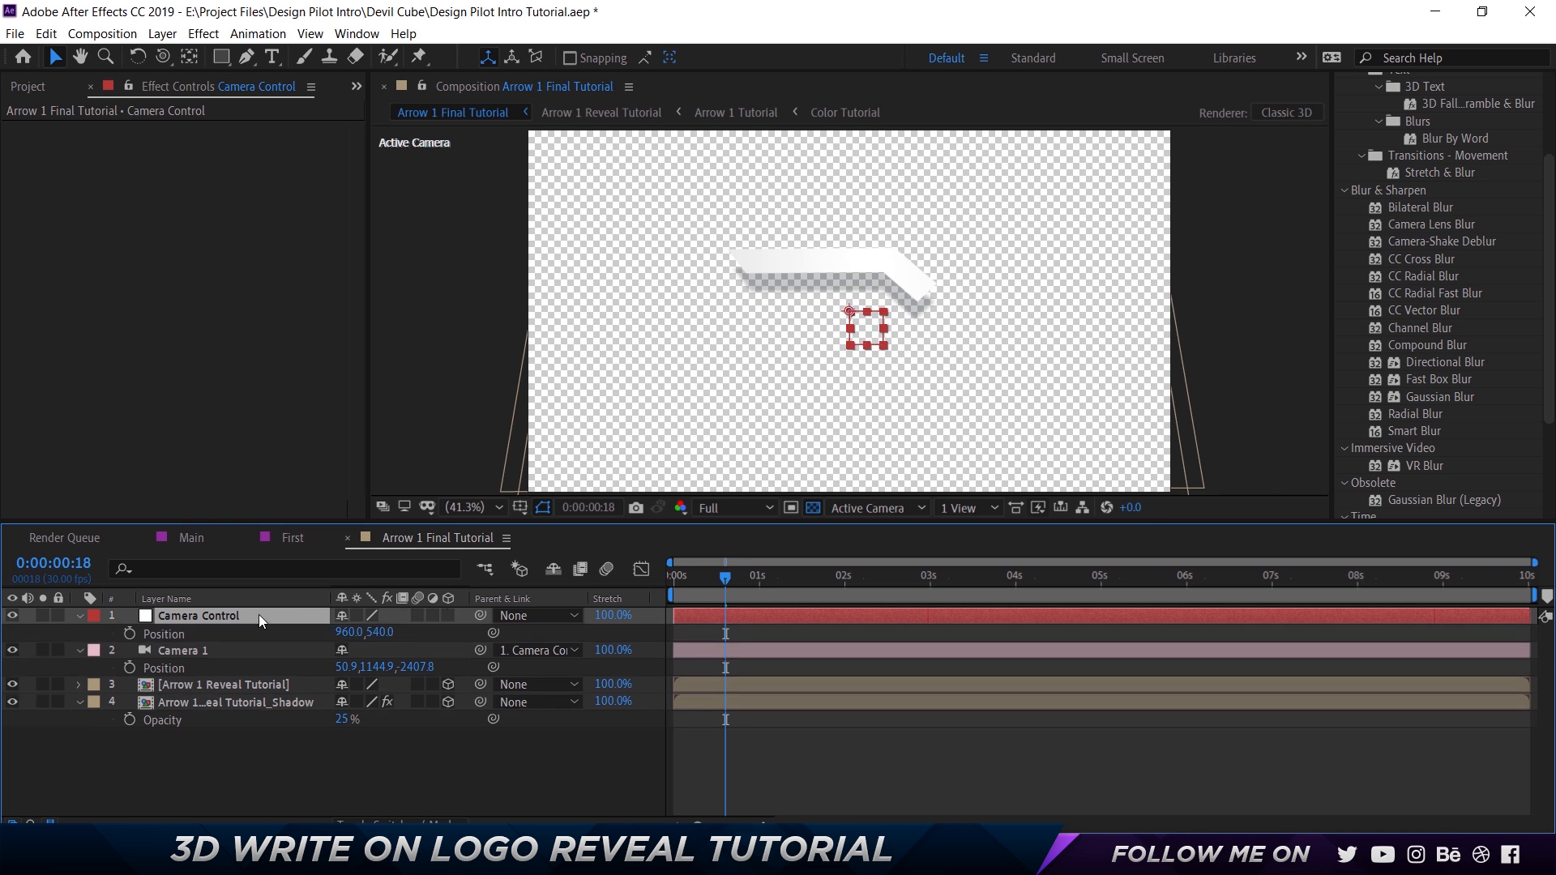
{"action": "key", "text": "shift+r"}
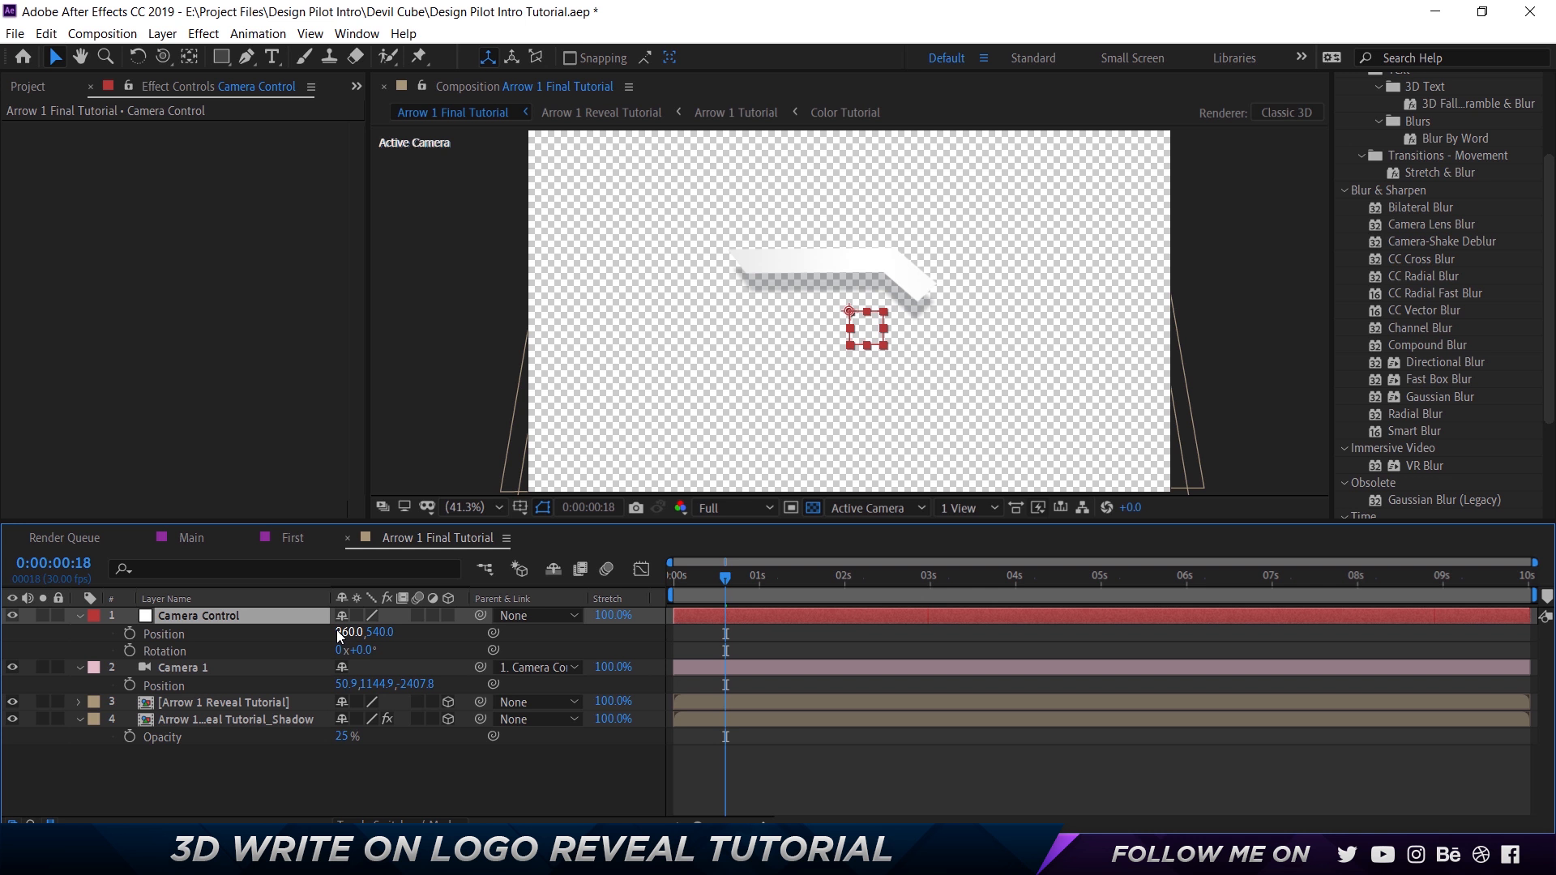
{"action": "left_click", "coordinate": [450, 618]}
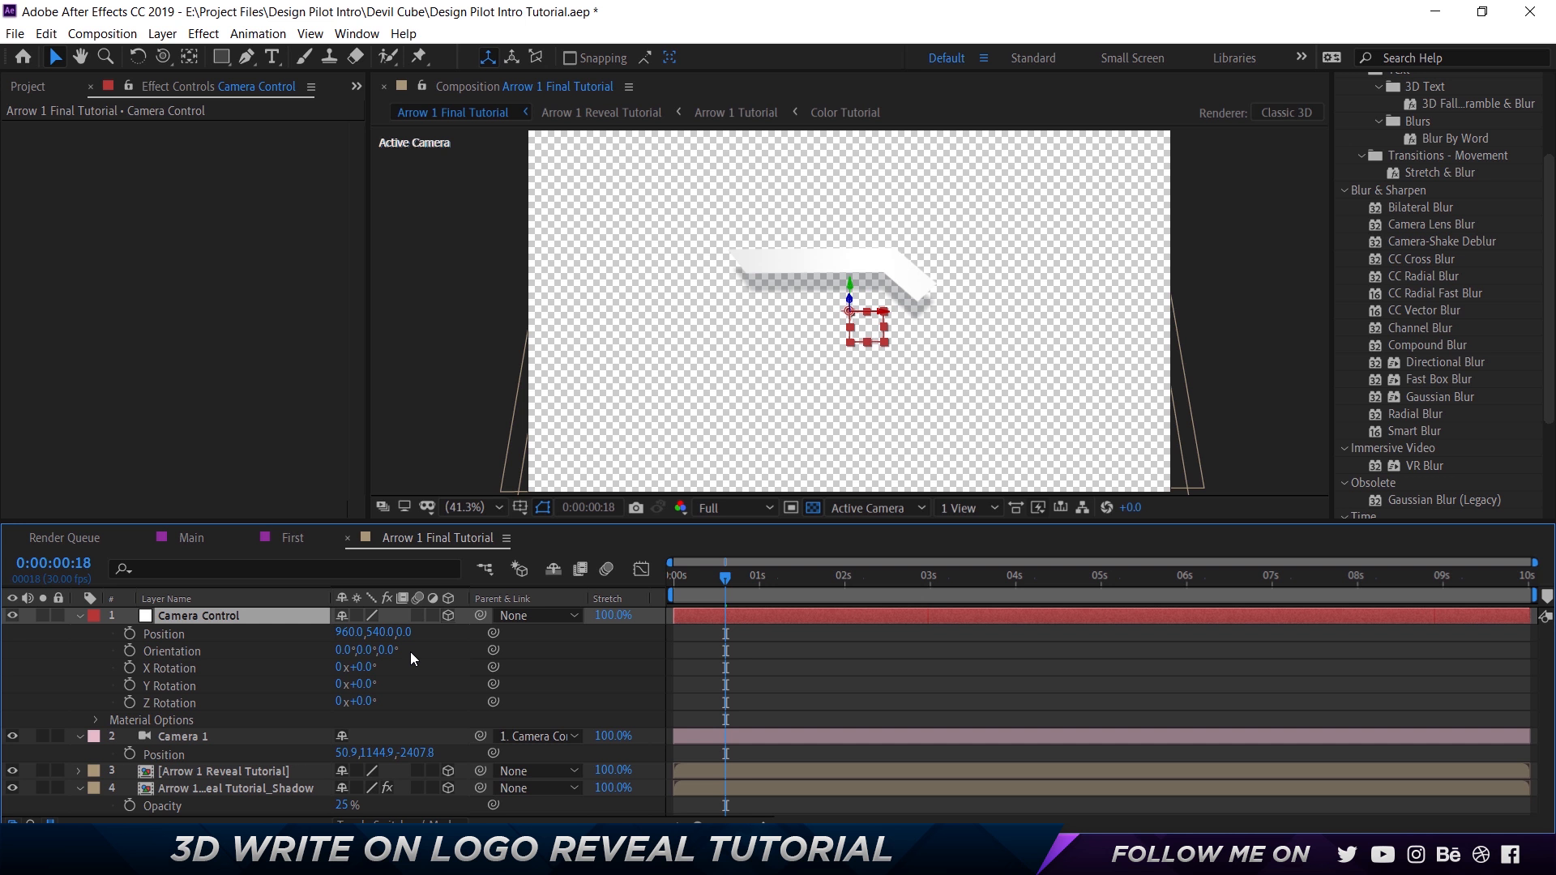
Review the keyframed camera control animation in the First composition and return to Arrow 1 Final Tutorial.
{"action": "left_click", "coordinate": [290, 538]}
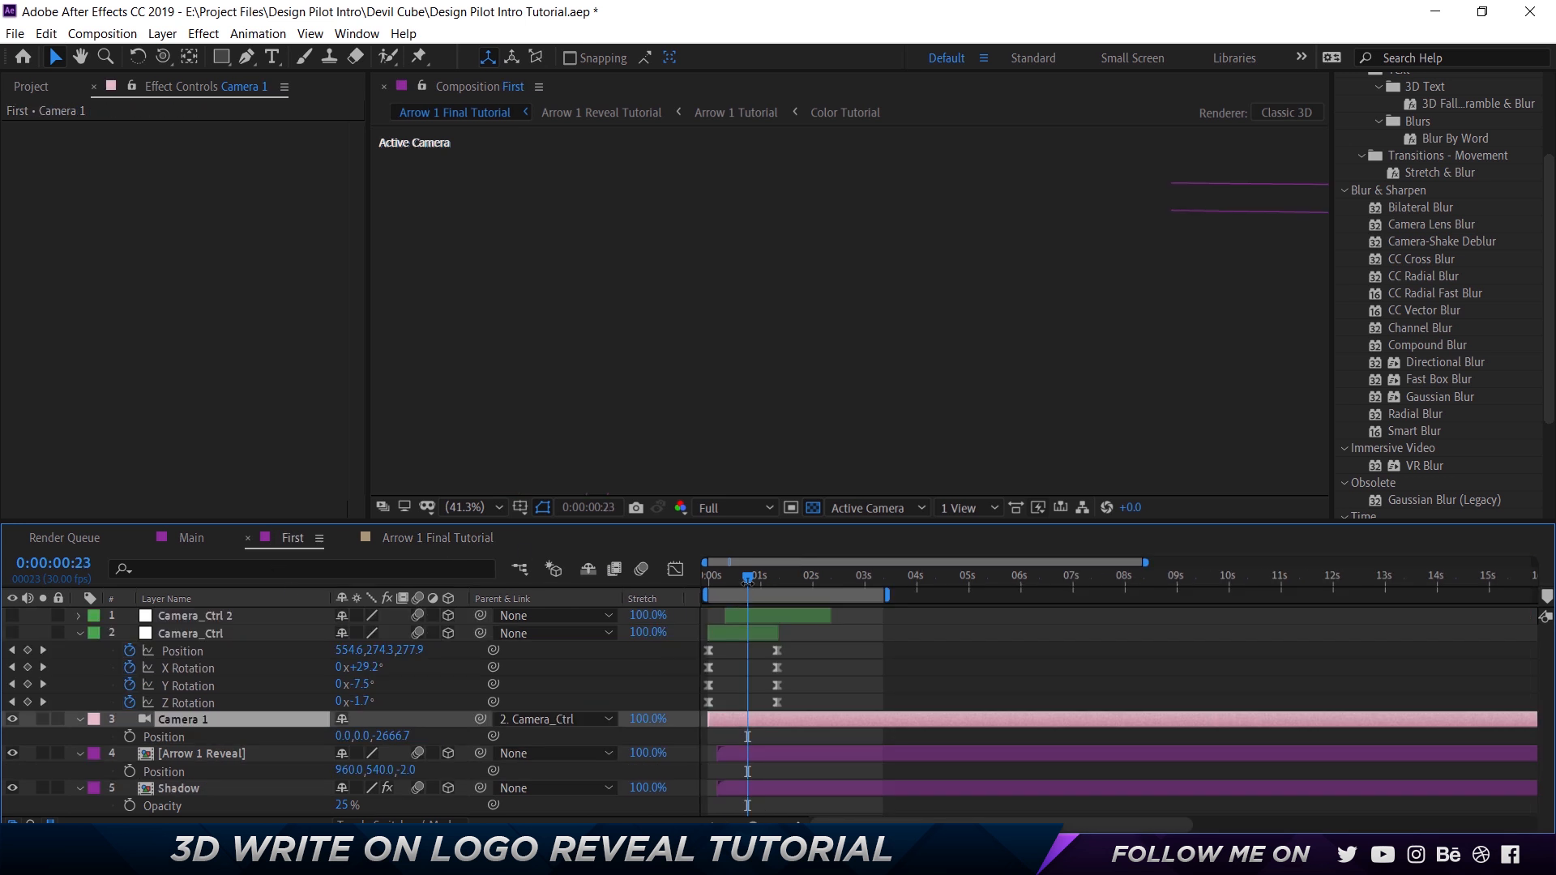
{"action": "left_click_drag", "start_coordinate": [747, 576], "coordinate": [830, 577]}
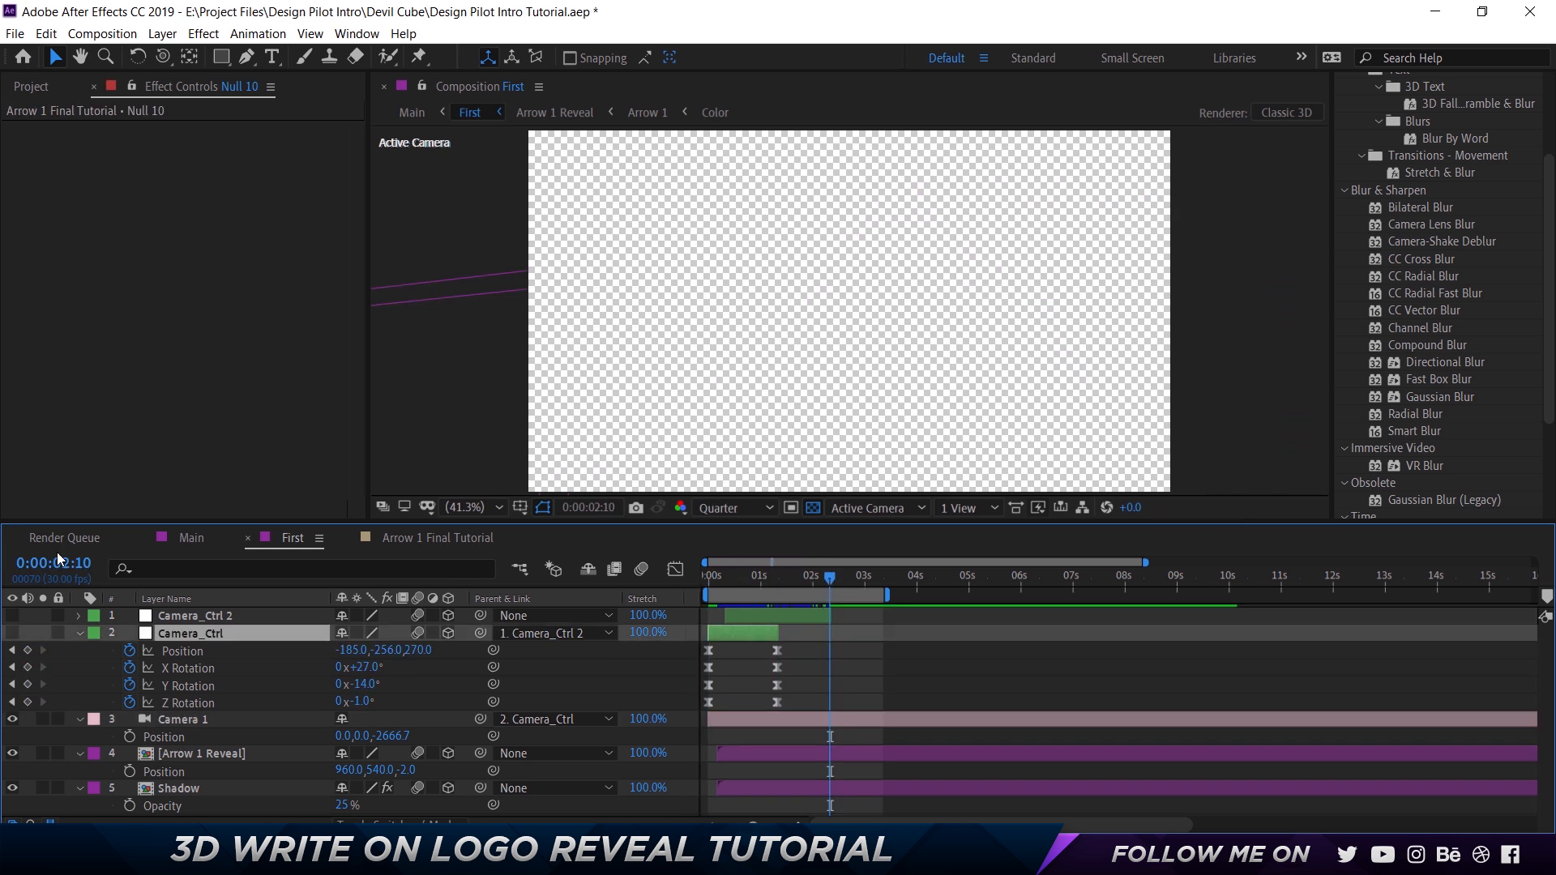
{"action": "left_click", "coordinate": [397, 540]}
Move Camera Control along X to about 2970 at 0:00:00:00 and keyframe its Position there.
{"action": "left_click_drag", "start_coordinate": [749, 577], "coordinate": [625, 582]}
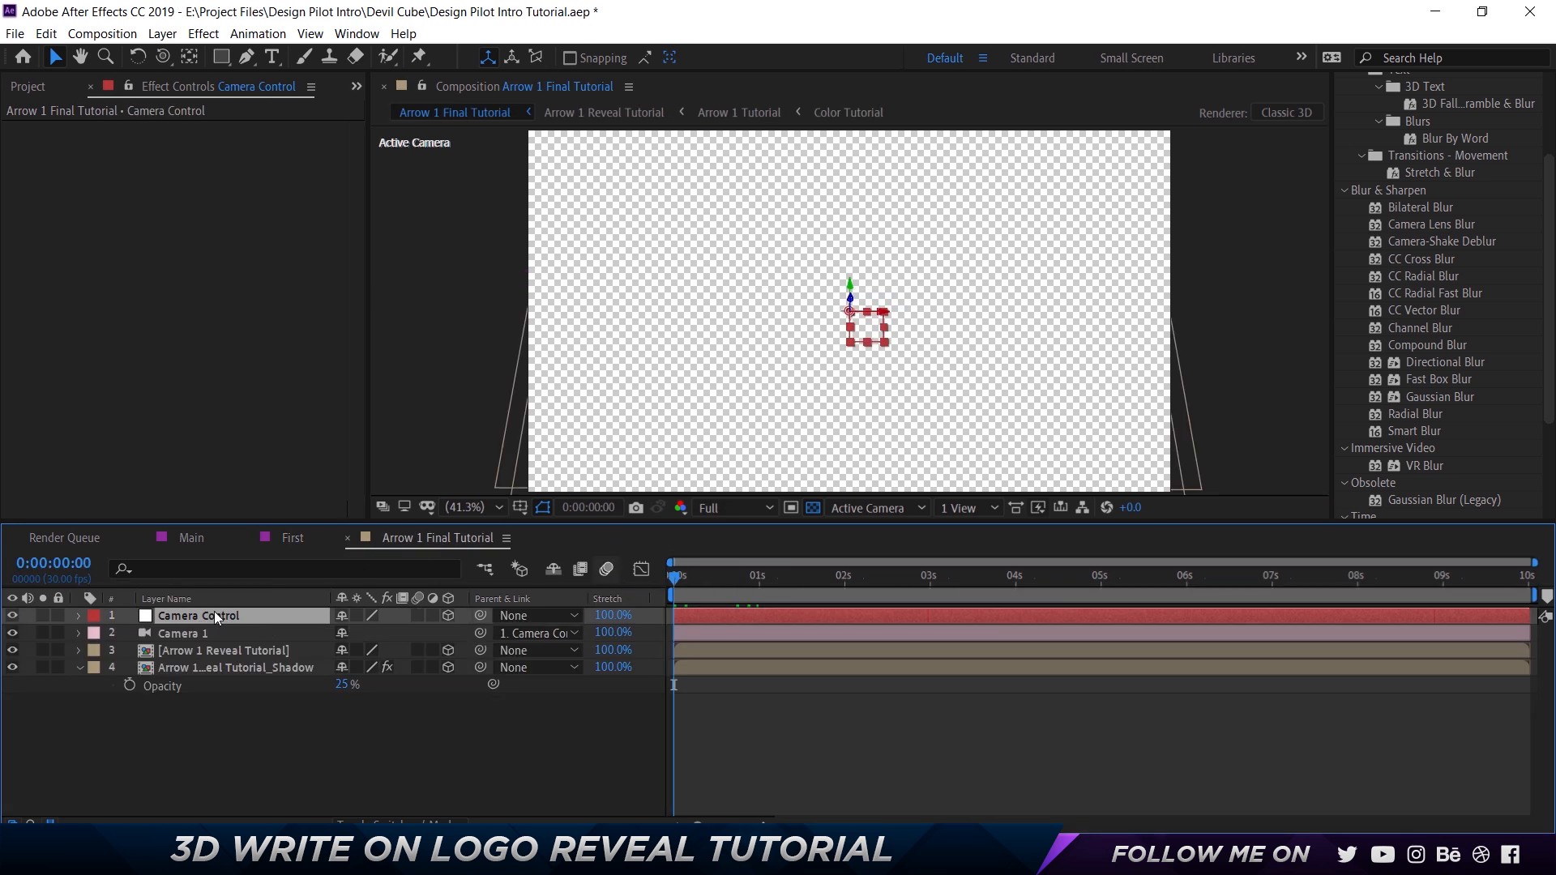
{"action": "key", "text": "p"}
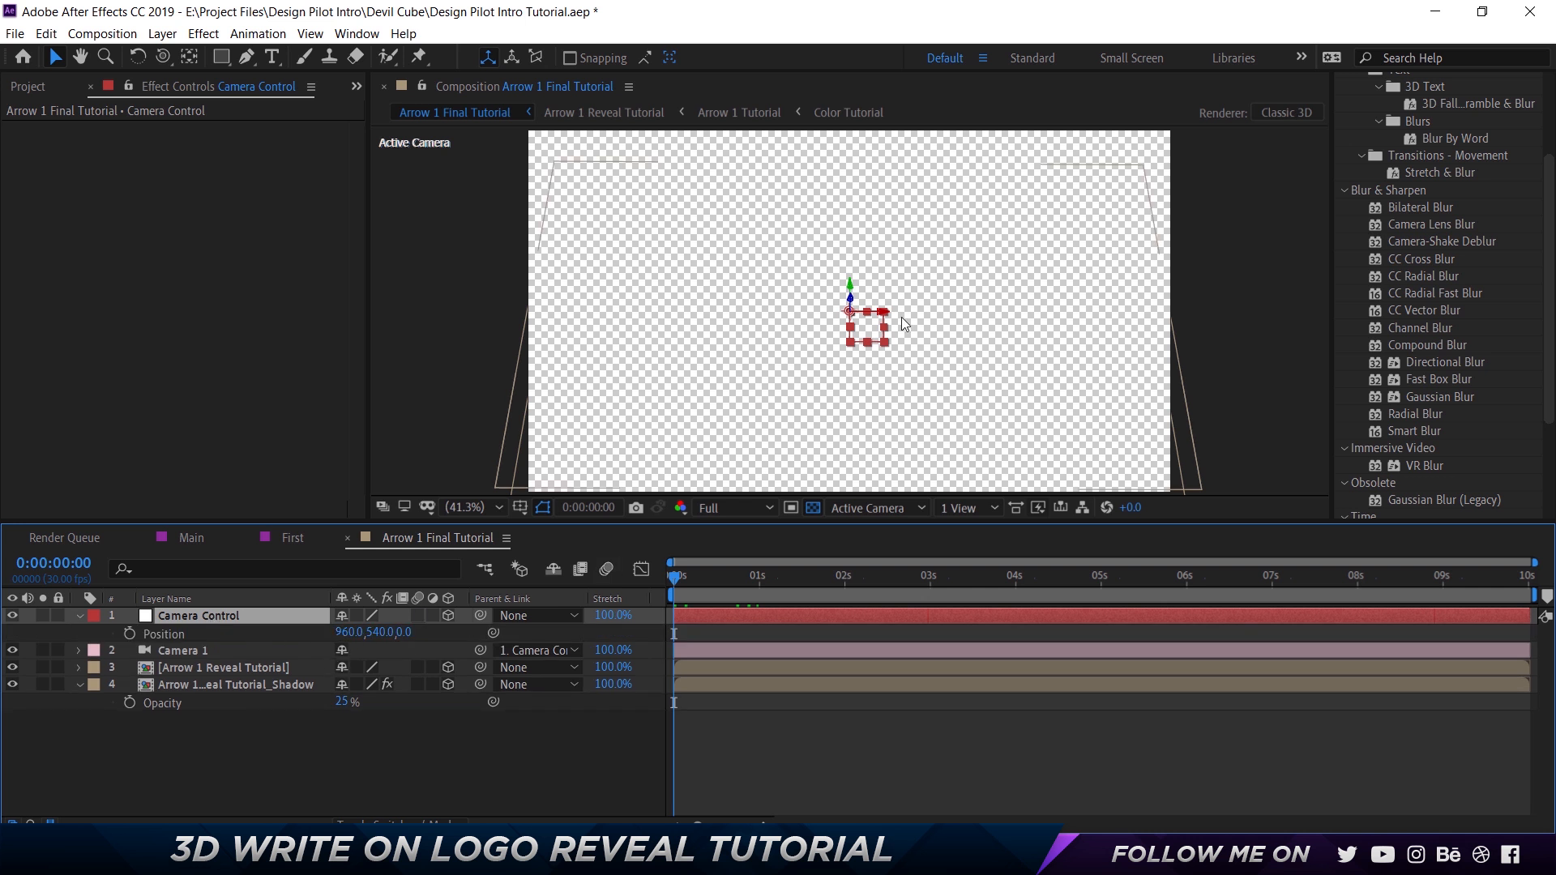
{"action": "left_click_drag", "start_coordinate": [866, 309], "coordinate": [933, 309]}
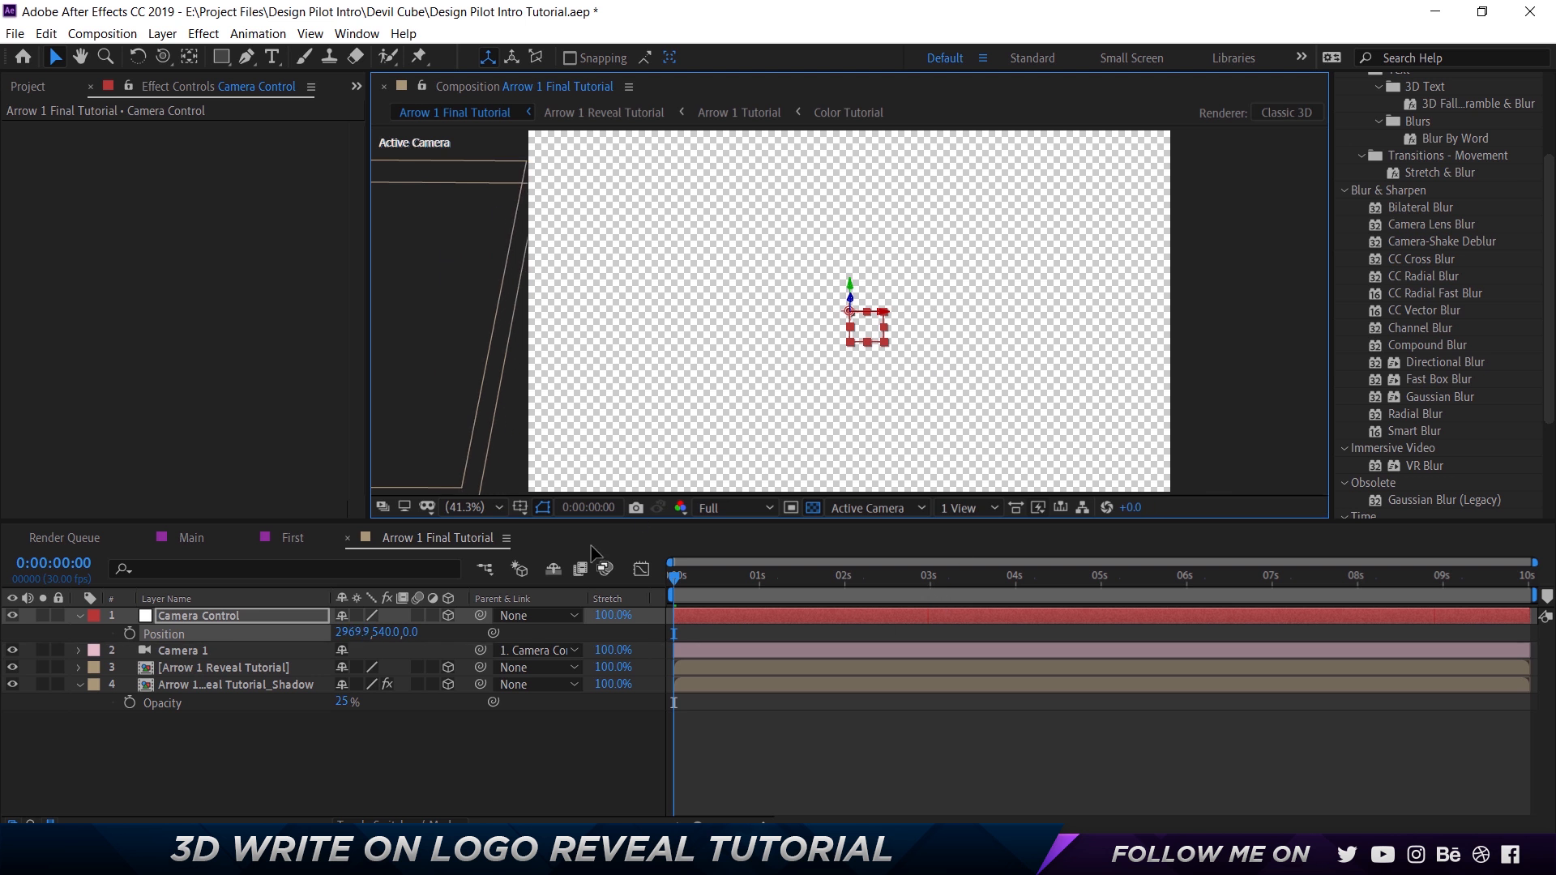
{"action": "left_click", "coordinate": [129, 633]}
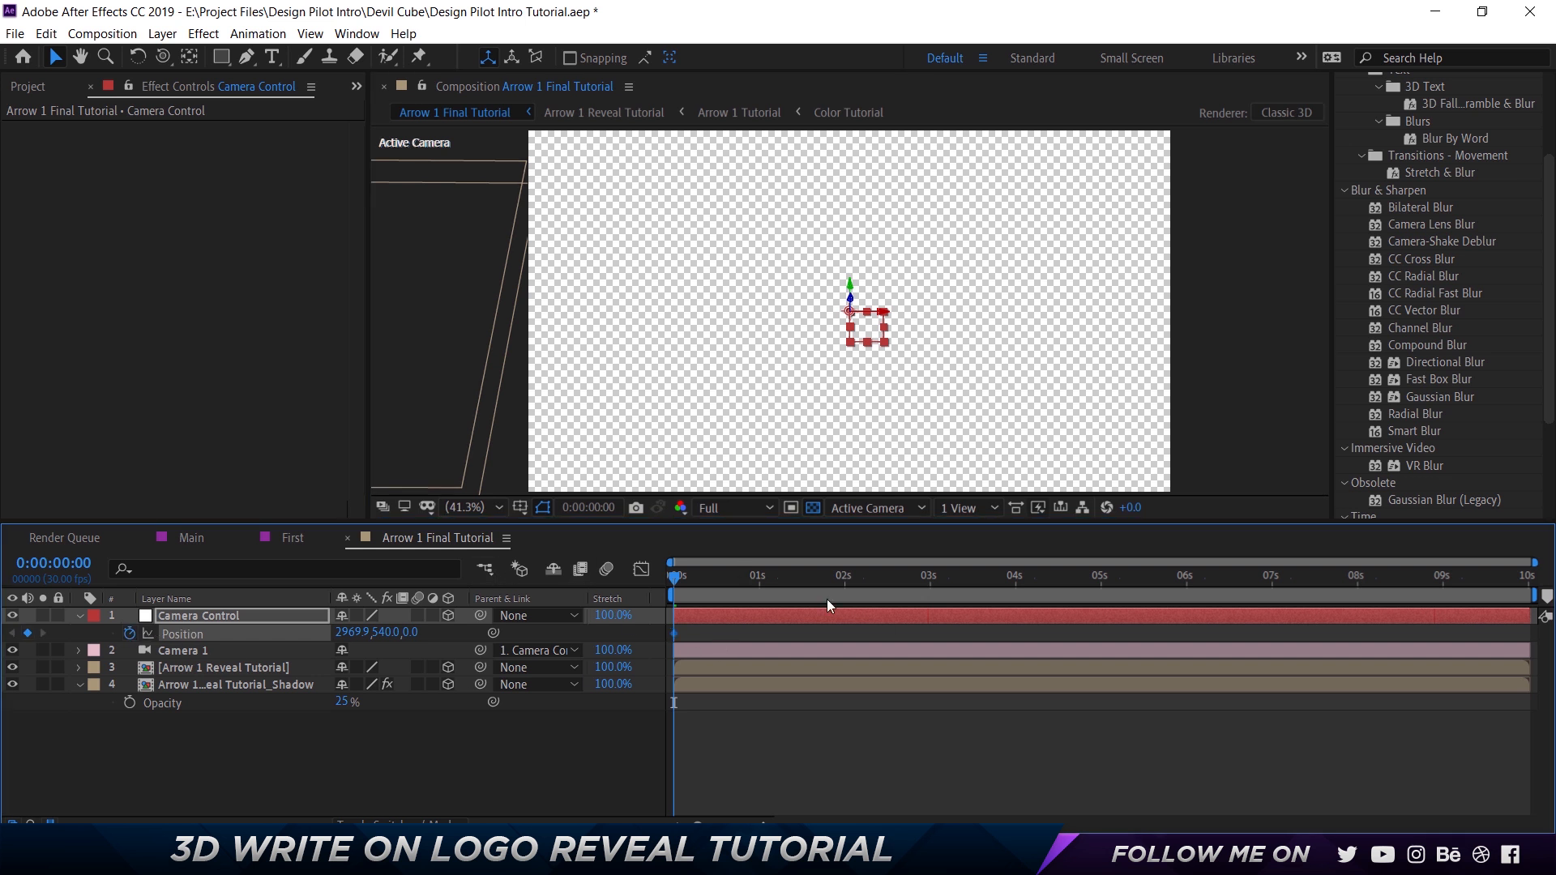
Add a Position keyframe for Camera Control at 0:00:02:00 with its X position at about -600.
{"action": "left_click", "coordinate": [843, 576]}
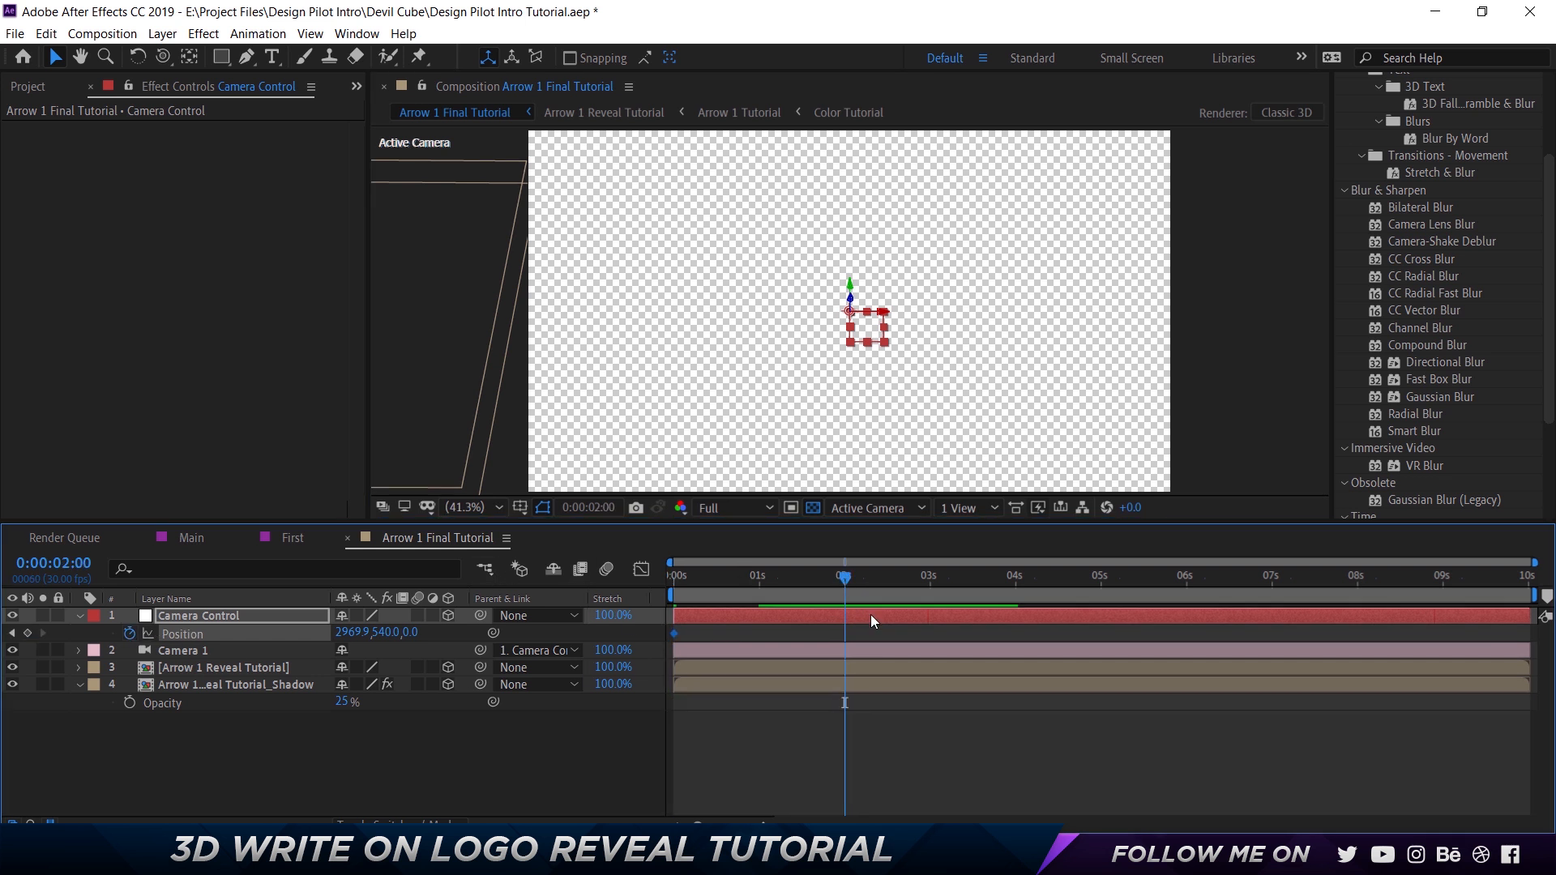
{"action": "left_click_drag", "start_coordinate": [352, 632], "coordinate": [936, 418]}
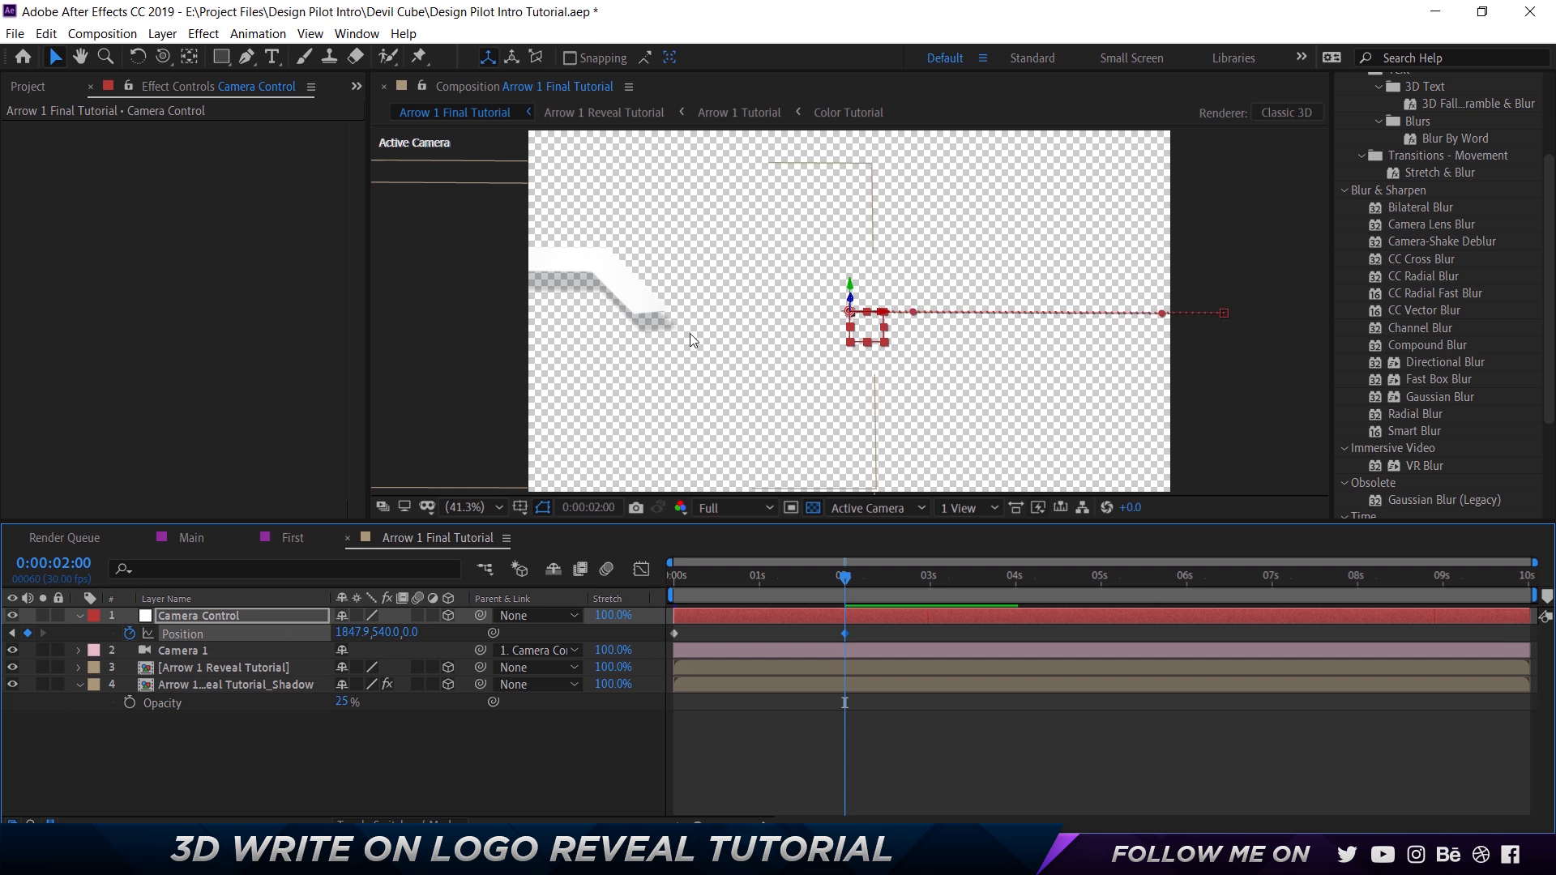
{"action": "scroll", "coordinate": [689, 333], "scroll_direction": "down", "scroll_amount": 2}
{"action": "left_click", "coordinate": [204, 615]}
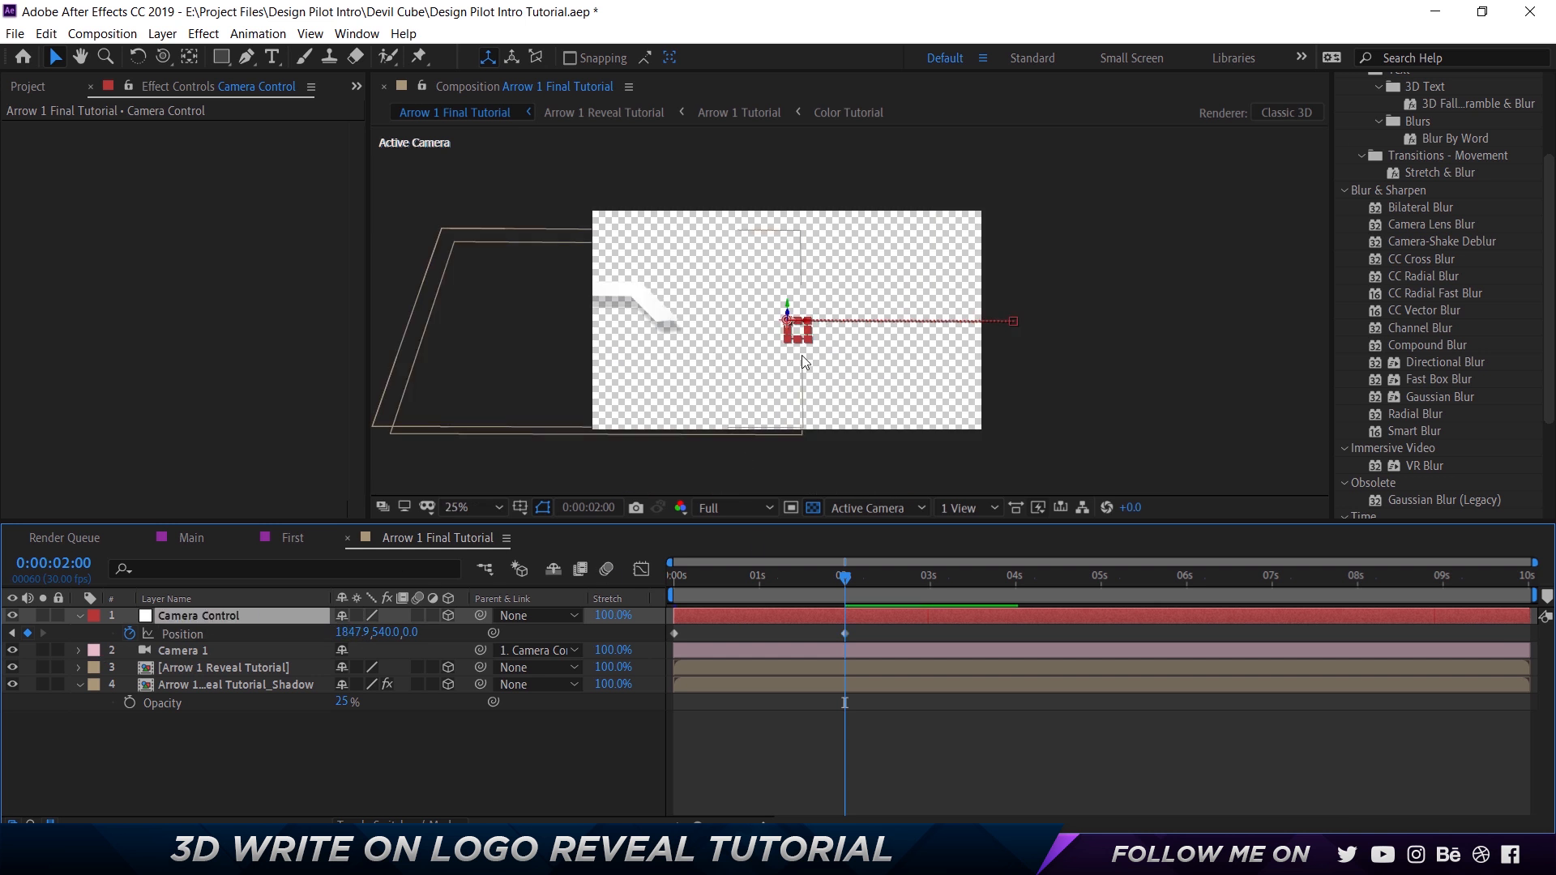
{"action": "left_click_drag", "start_coordinate": [791, 321], "coordinate": [303, 357]}
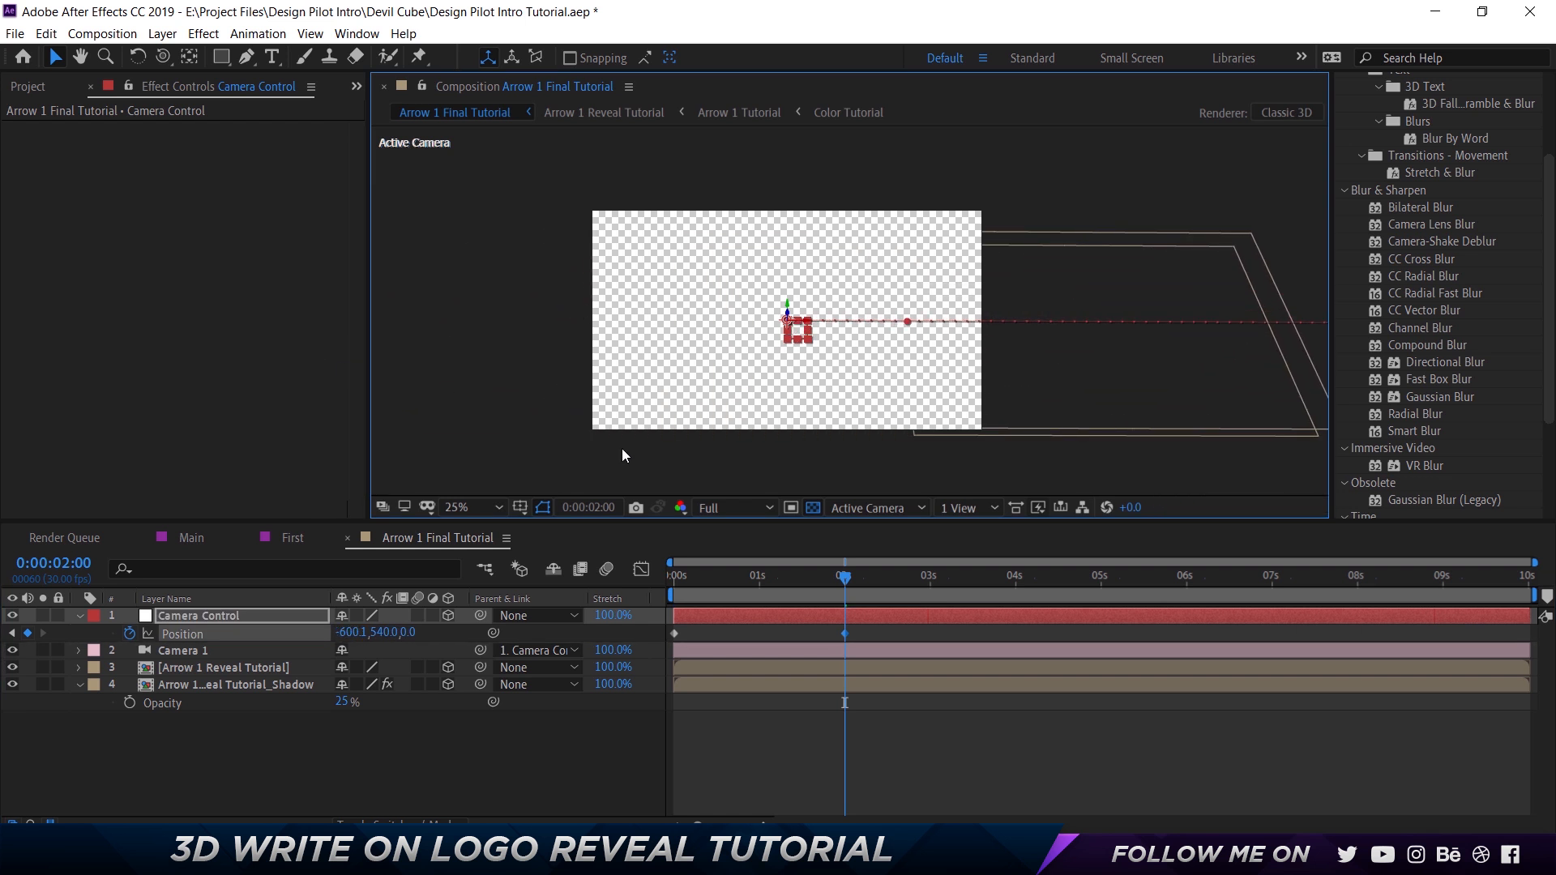
Return to the first frame, fit the composition in the viewer and turn off the transparency grid.
{"action": "left_click_drag", "start_coordinate": [713, 585], "coordinate": [489, 571]}
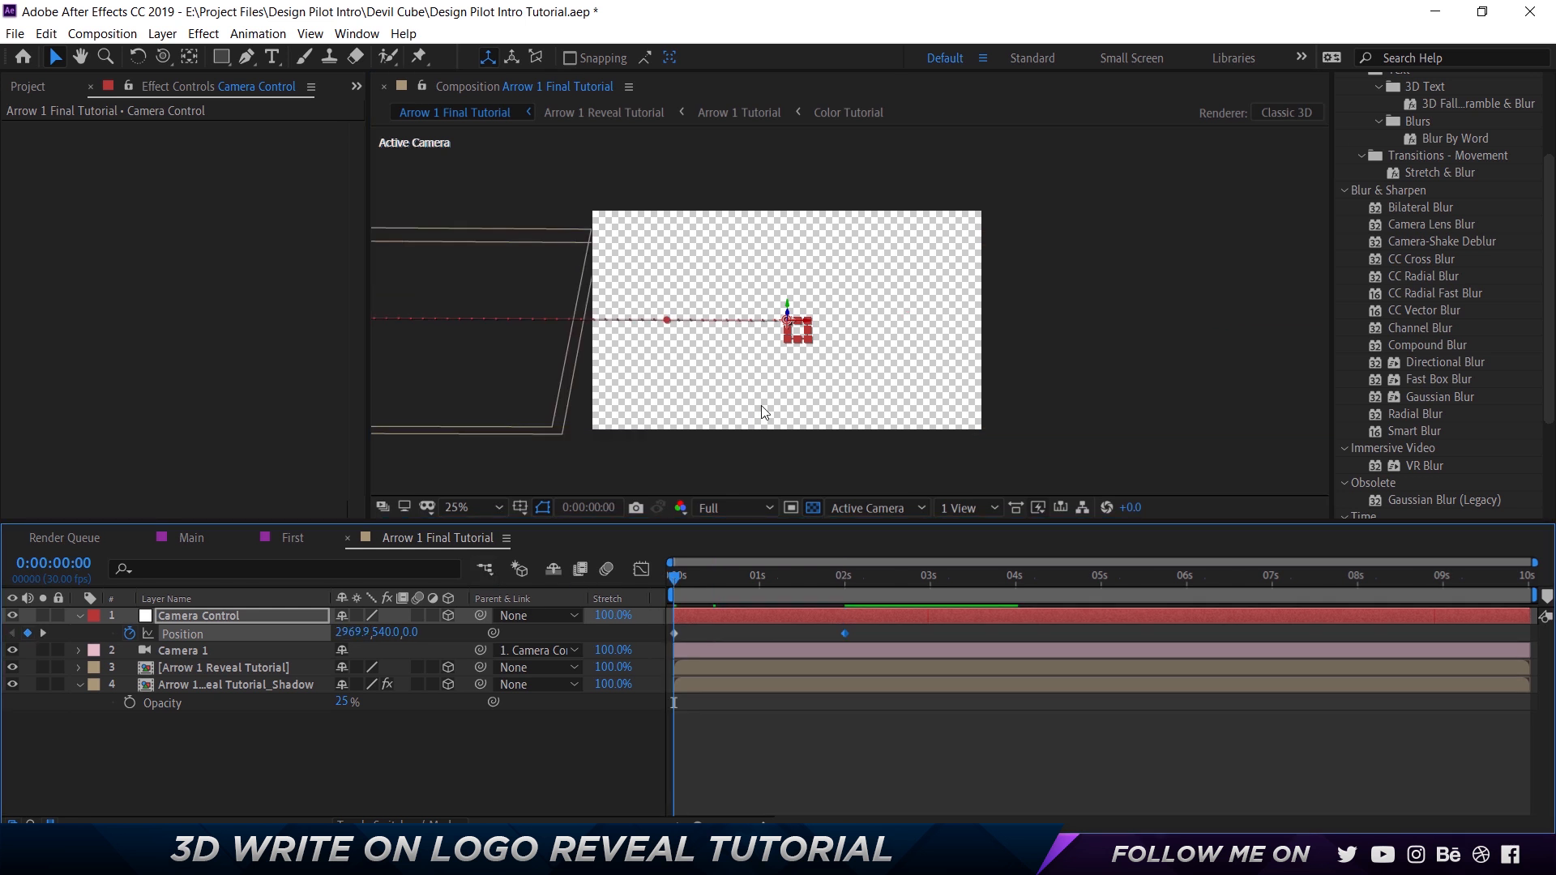
{"action": "key", "text": "shift+slash"}
{"action": "left_click", "coordinate": [734, 508]}
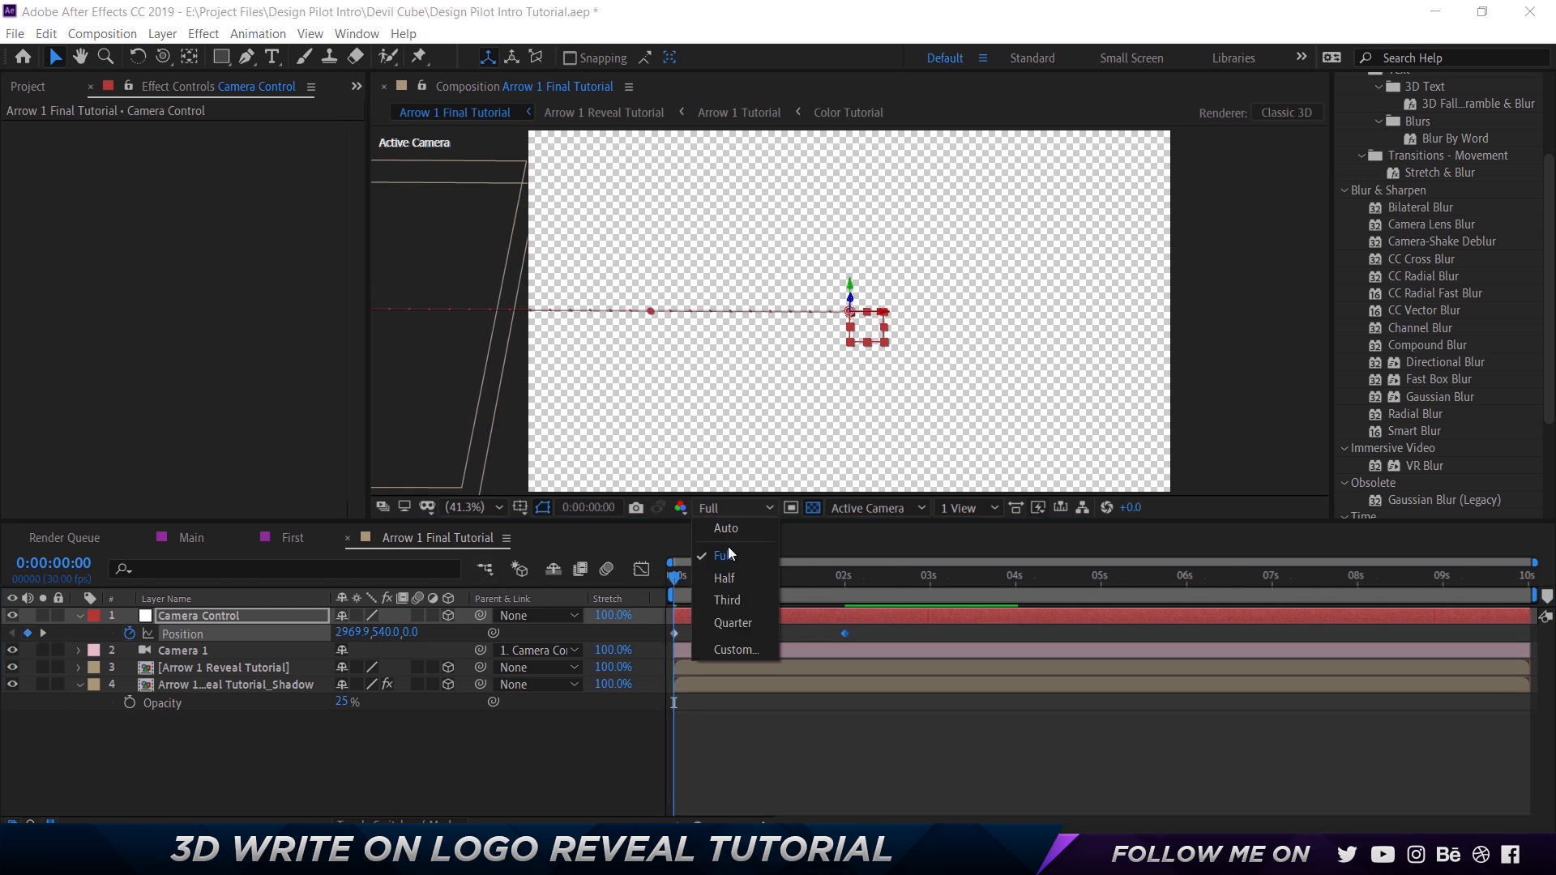
{"action": "left_click", "coordinate": [812, 515]}
{"action": "left_click", "coordinate": [813, 511]}
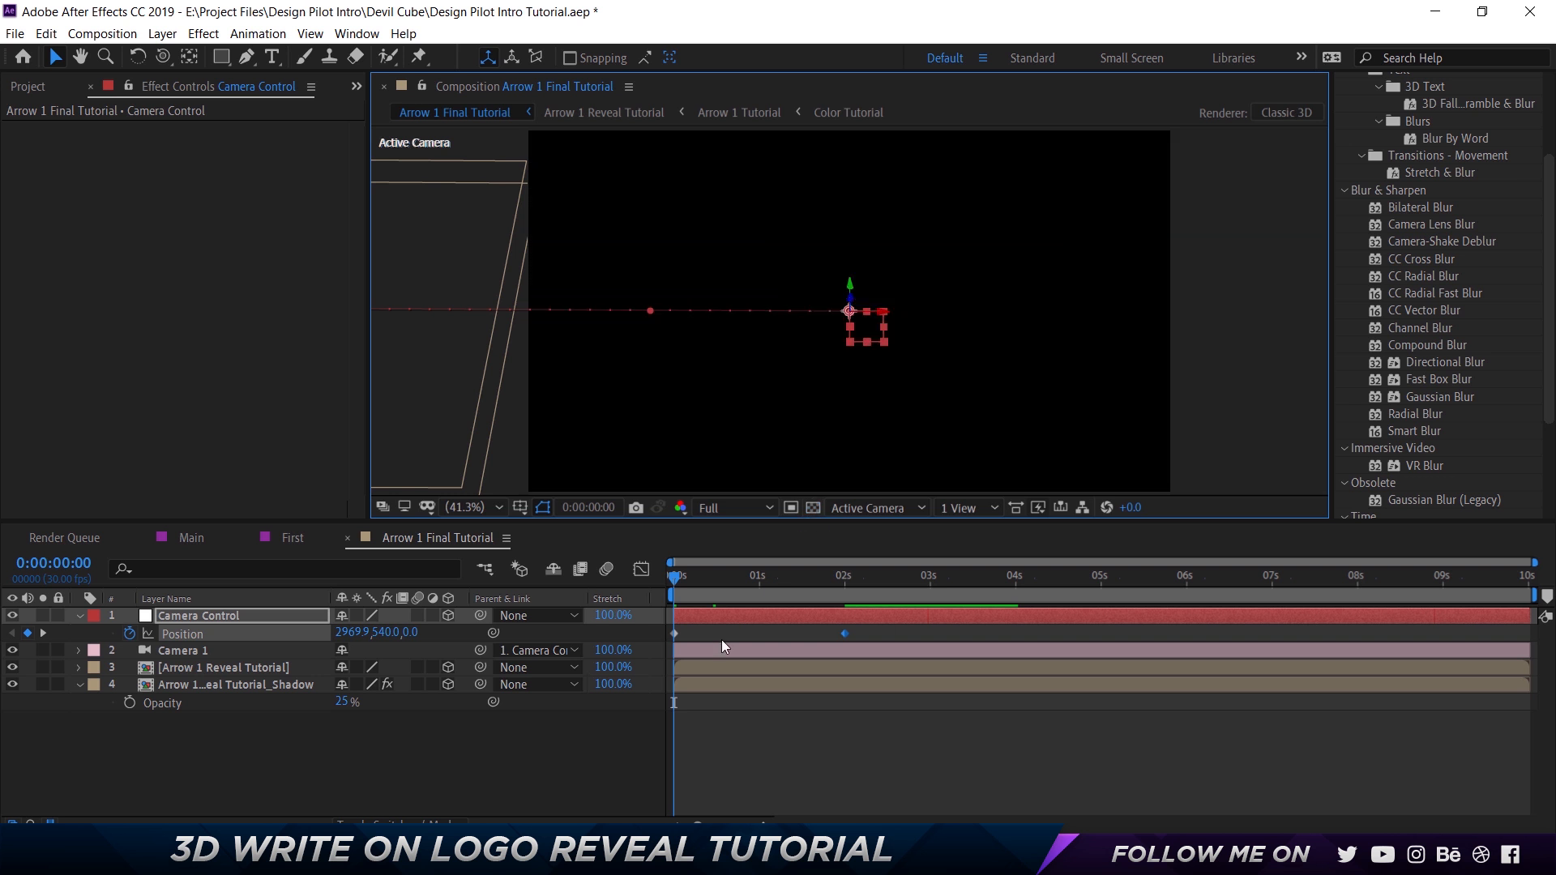
Play back the camera move in Arrow 1 Final Tutorial from the first frame.
{"action": "left_click", "coordinate": [886, 781]}
{"action": "key", "text": "space"}
{"action": "key", "text": "space"}
{"action": "key", "text": "Home"}
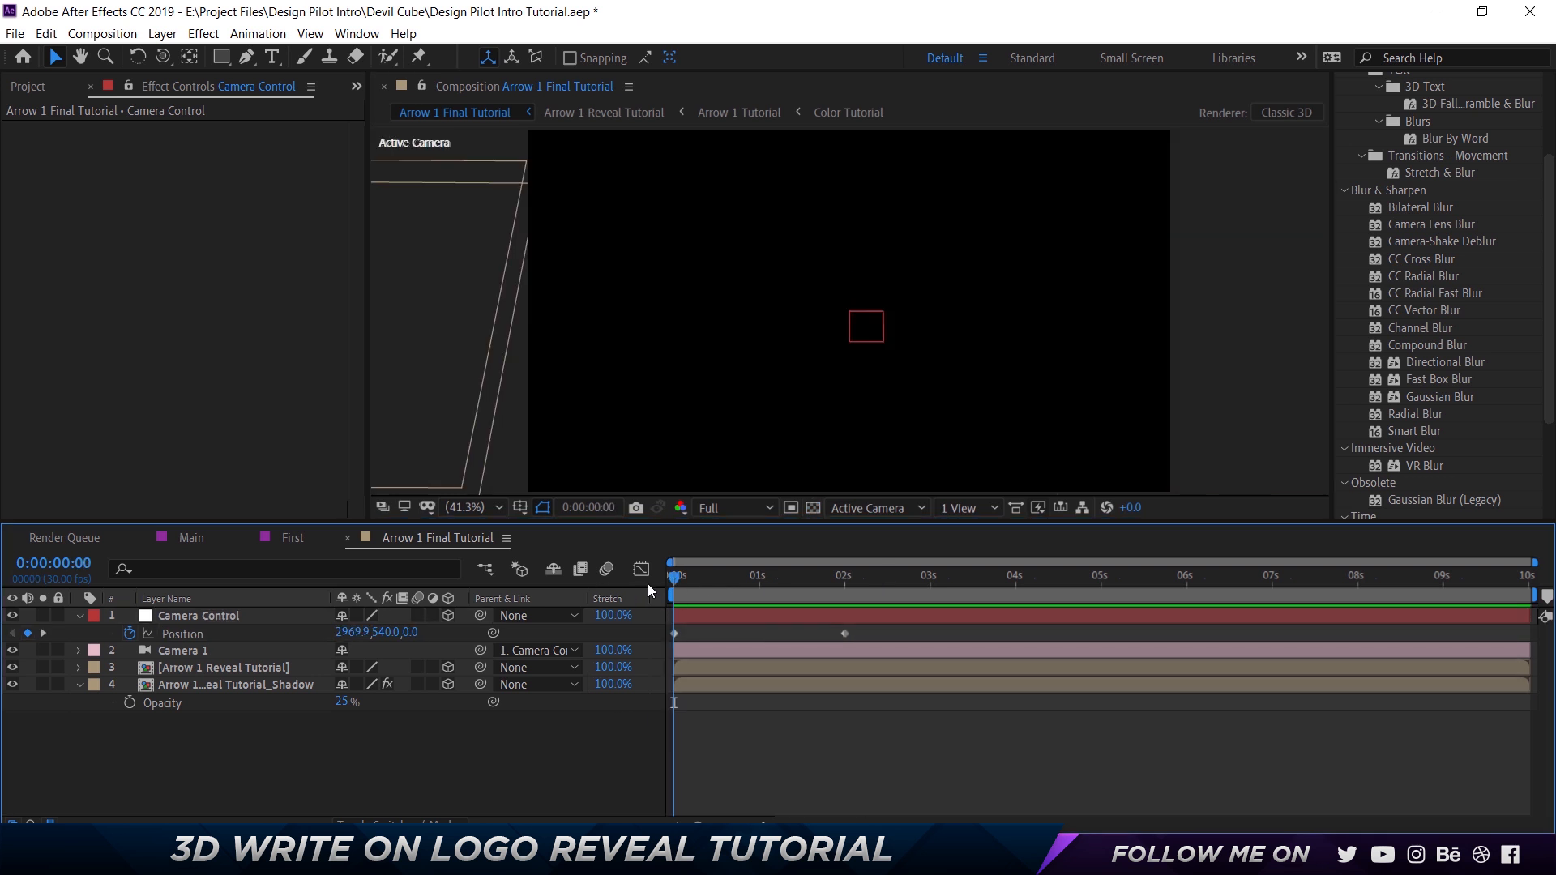
{"action": "key", "text": "space"}
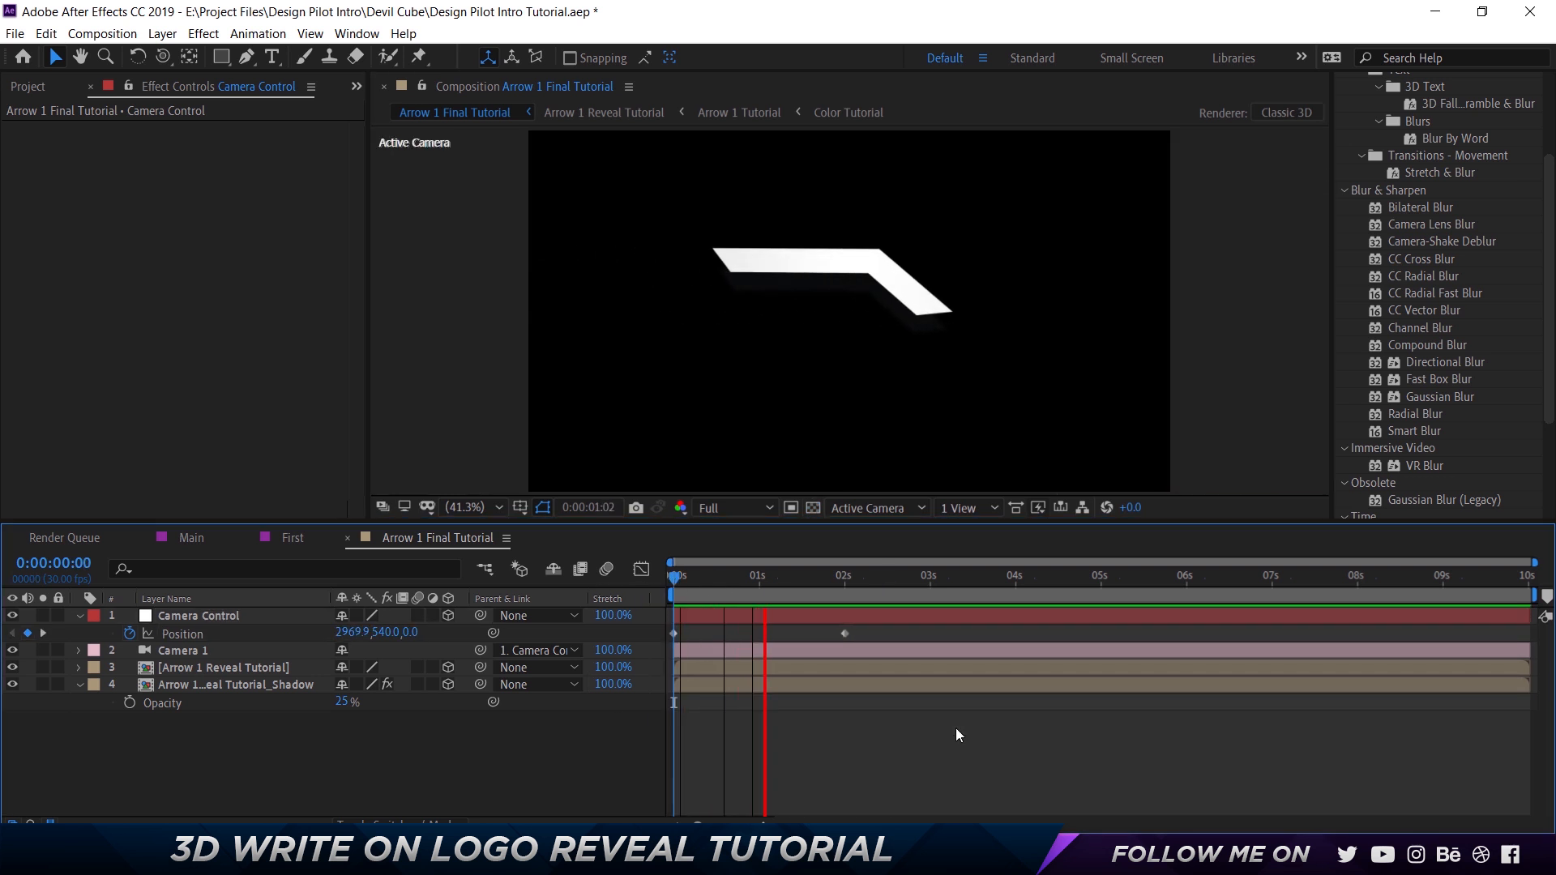
{"action": "left_click", "coordinate": [691, 579]}
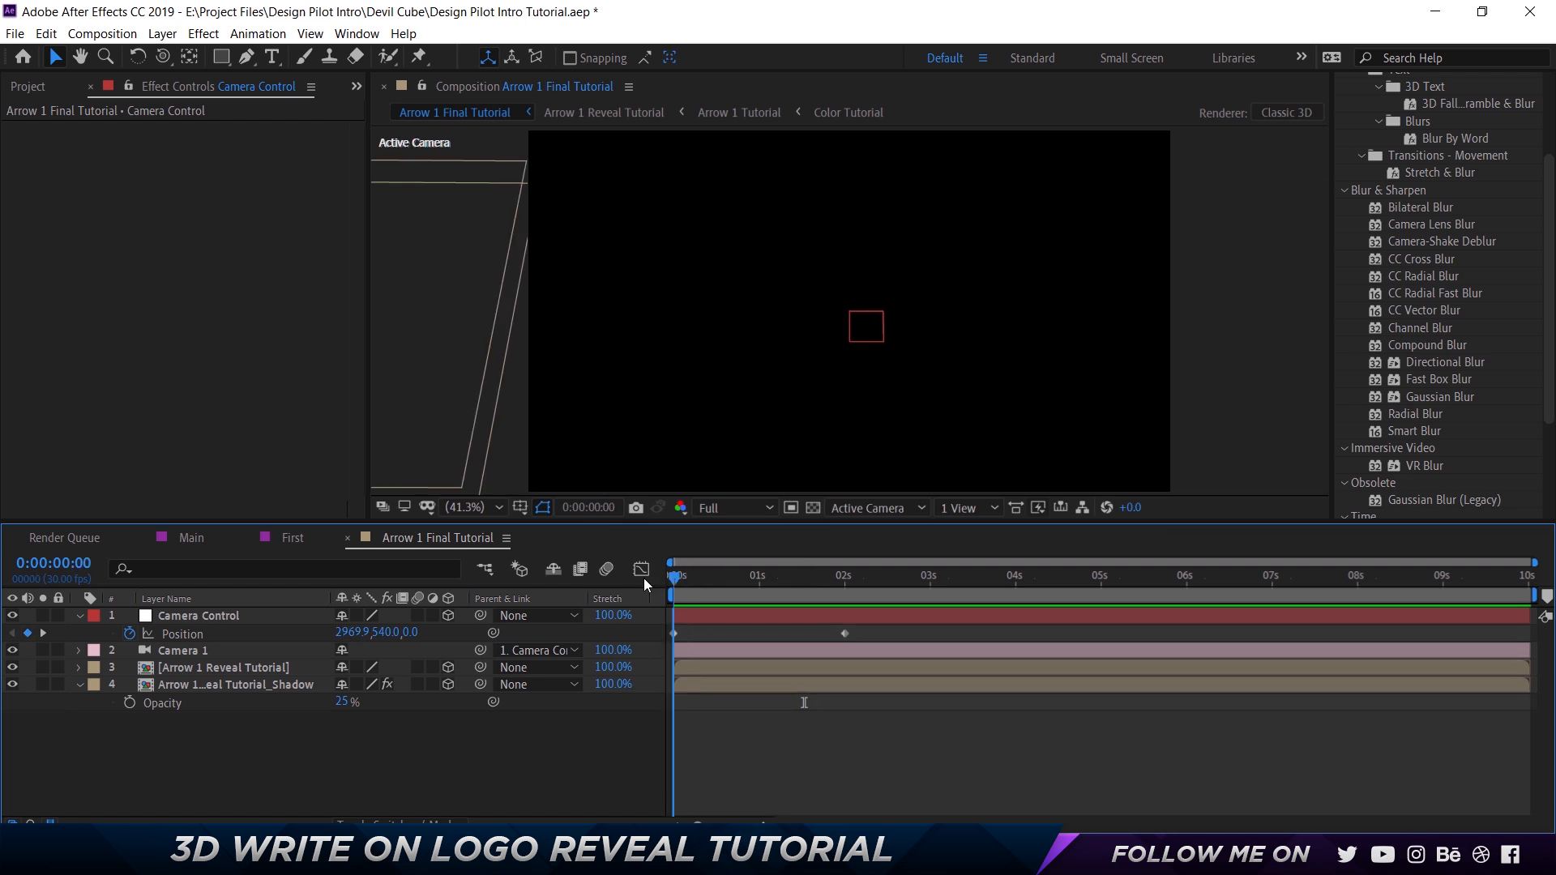
Shift the Arrow 1 Reveal Tutorial layer and its shadow layer to start at 0:00:00:17.
{"action": "left_click_drag", "start_coordinate": [644, 577], "coordinate": [740, 586]}
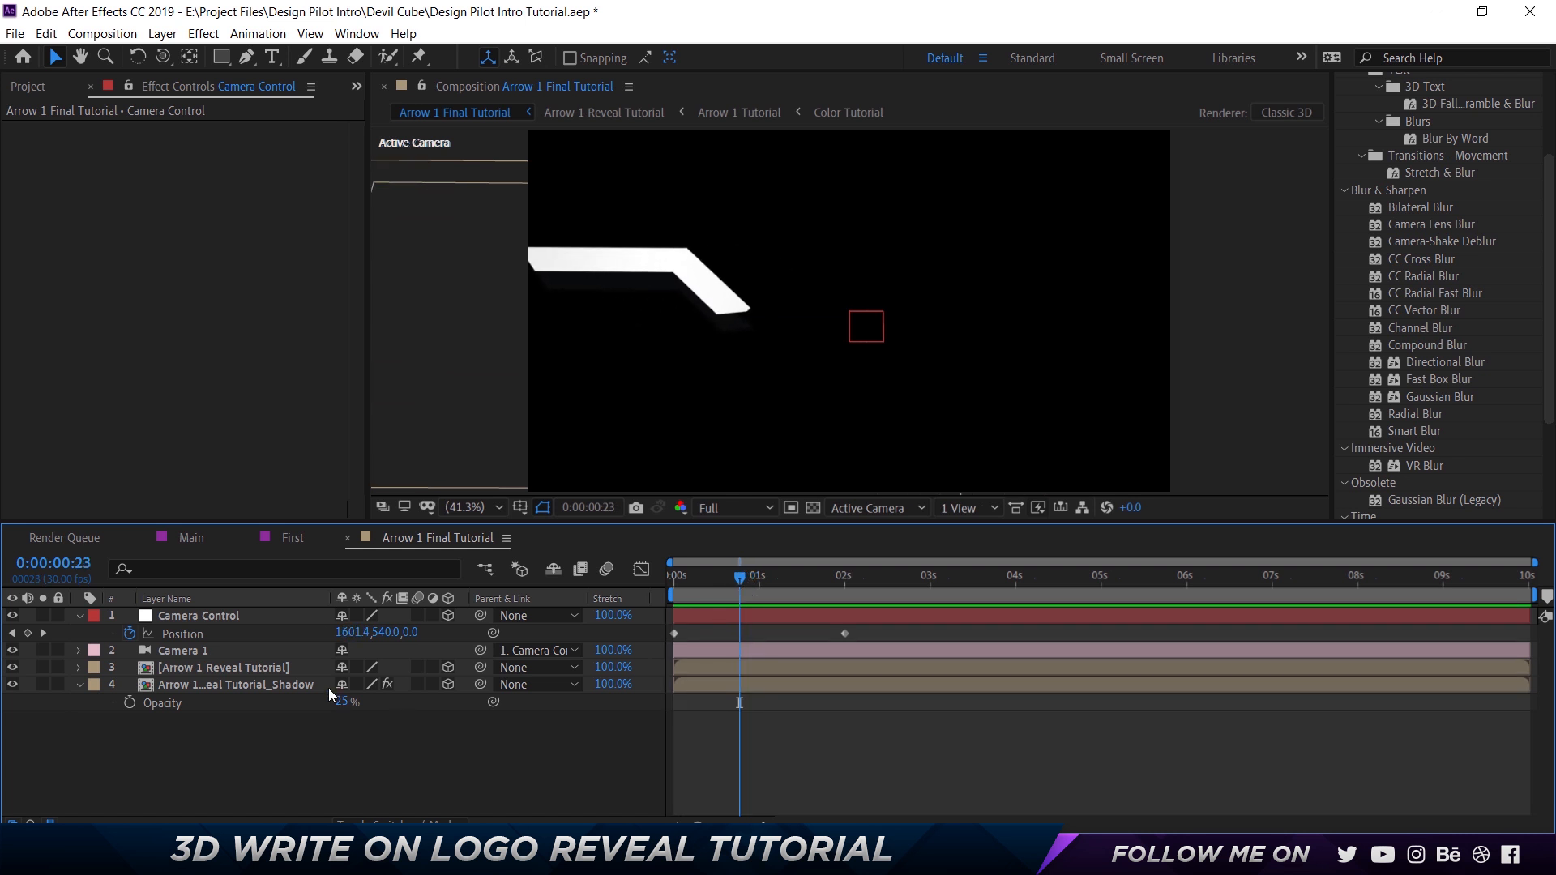
{"action": "left_click", "coordinate": [258, 670]}
{"action": "left_click", "coordinate": [844, 686], "text": "shift"}
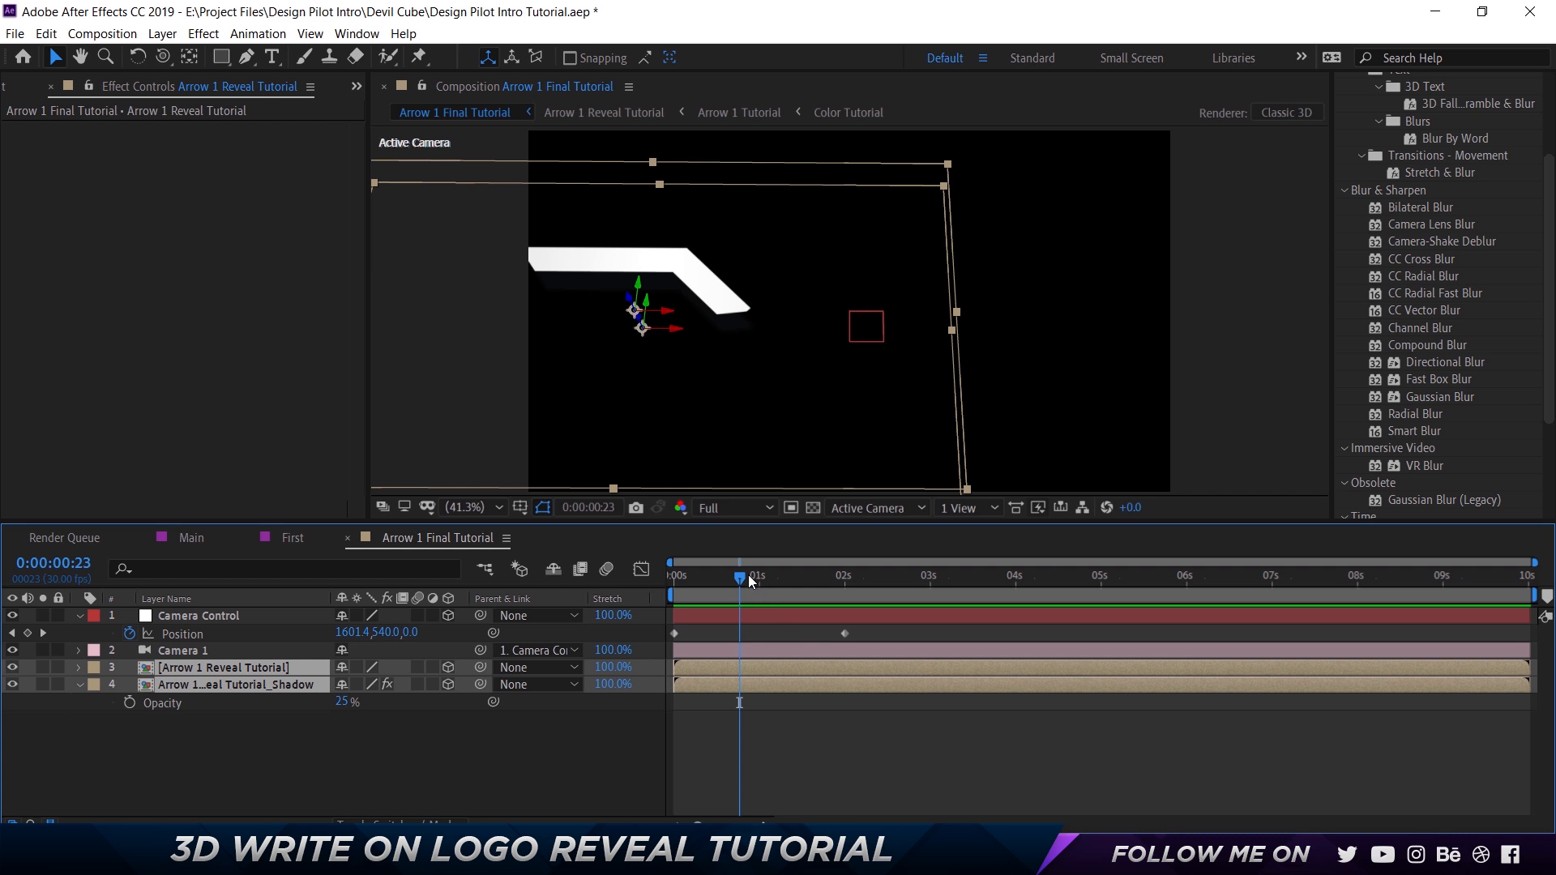
{"action": "left_click_drag", "start_coordinate": [729, 580], "coordinate": [723, 575]}
{"action": "left_click_drag", "start_coordinate": [702, 671], "coordinate": [745, 668]}
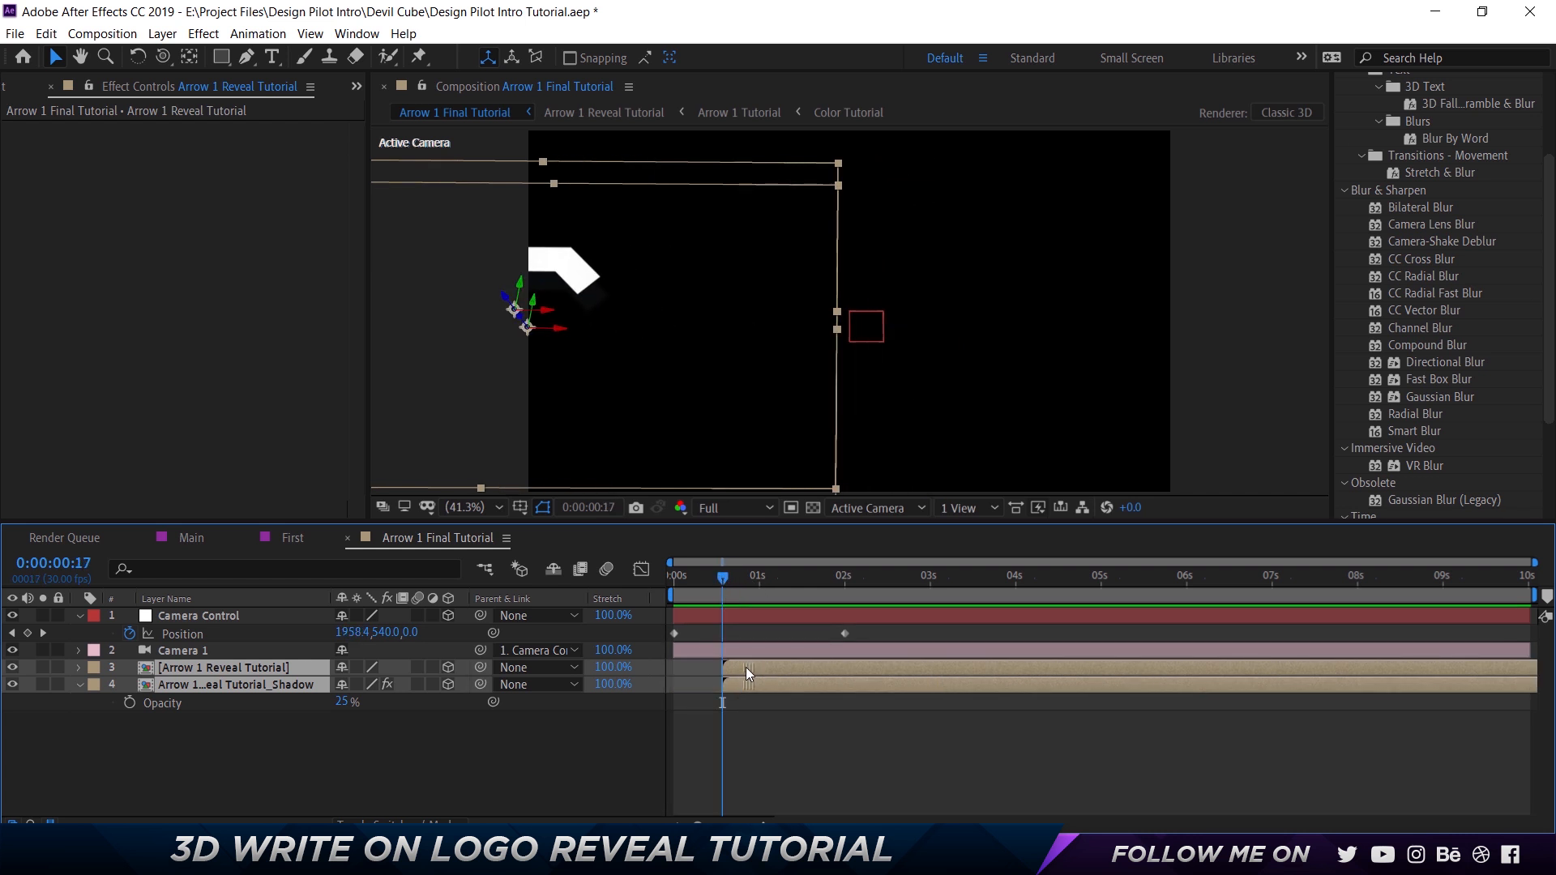
Preview the delayed arrow reveal together with the camera move.
{"action": "left_click_drag", "start_coordinate": [703, 582], "coordinate": [757, 580]}
{"action": "key", "text": "space"}
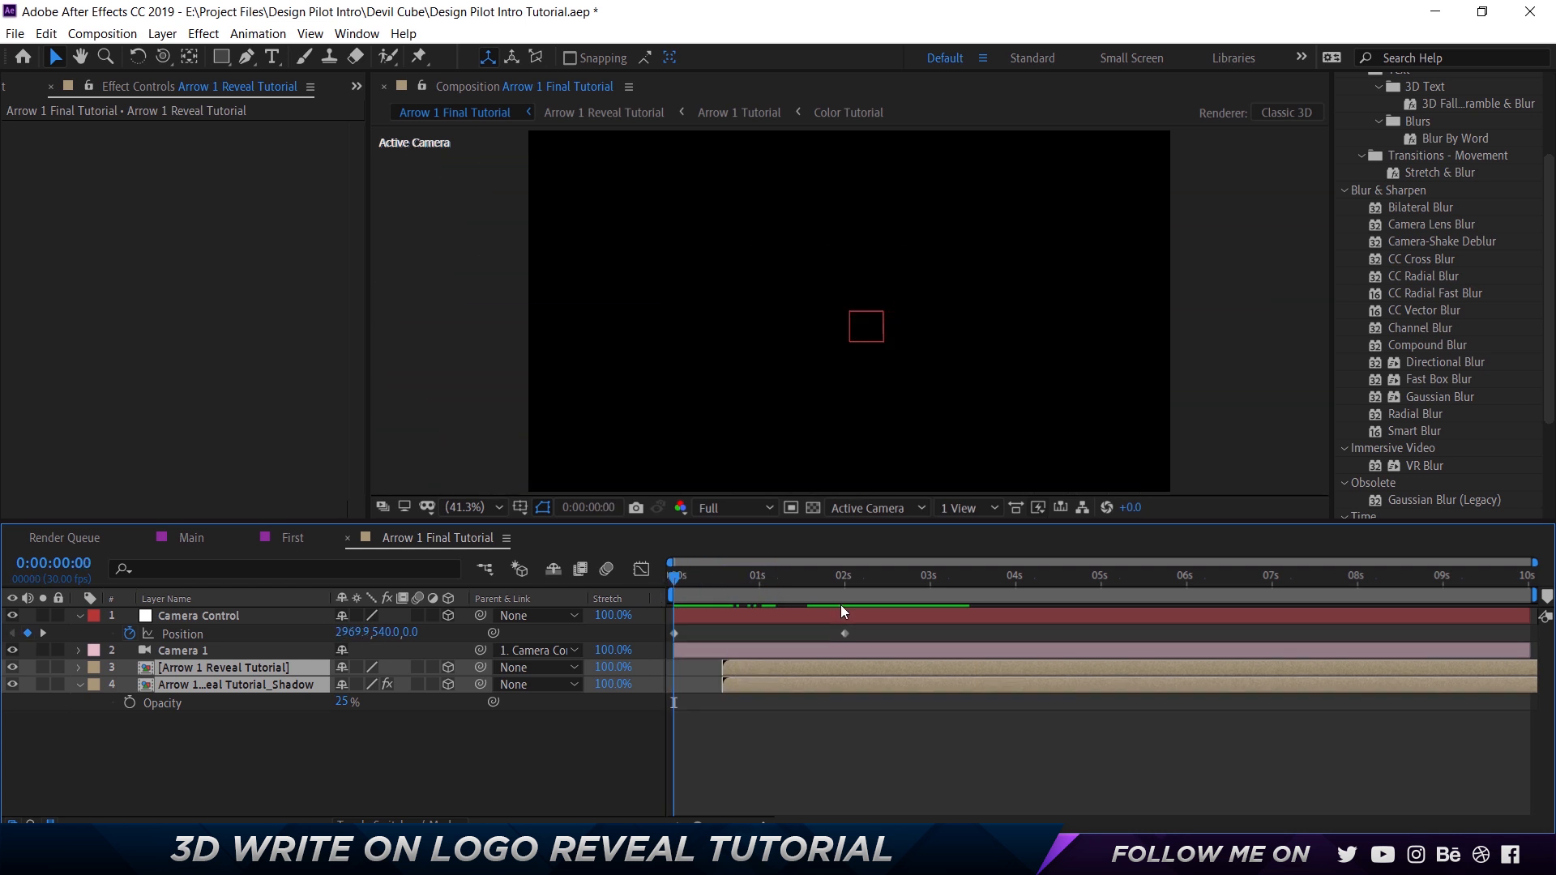
{"action": "key", "text": "space"}
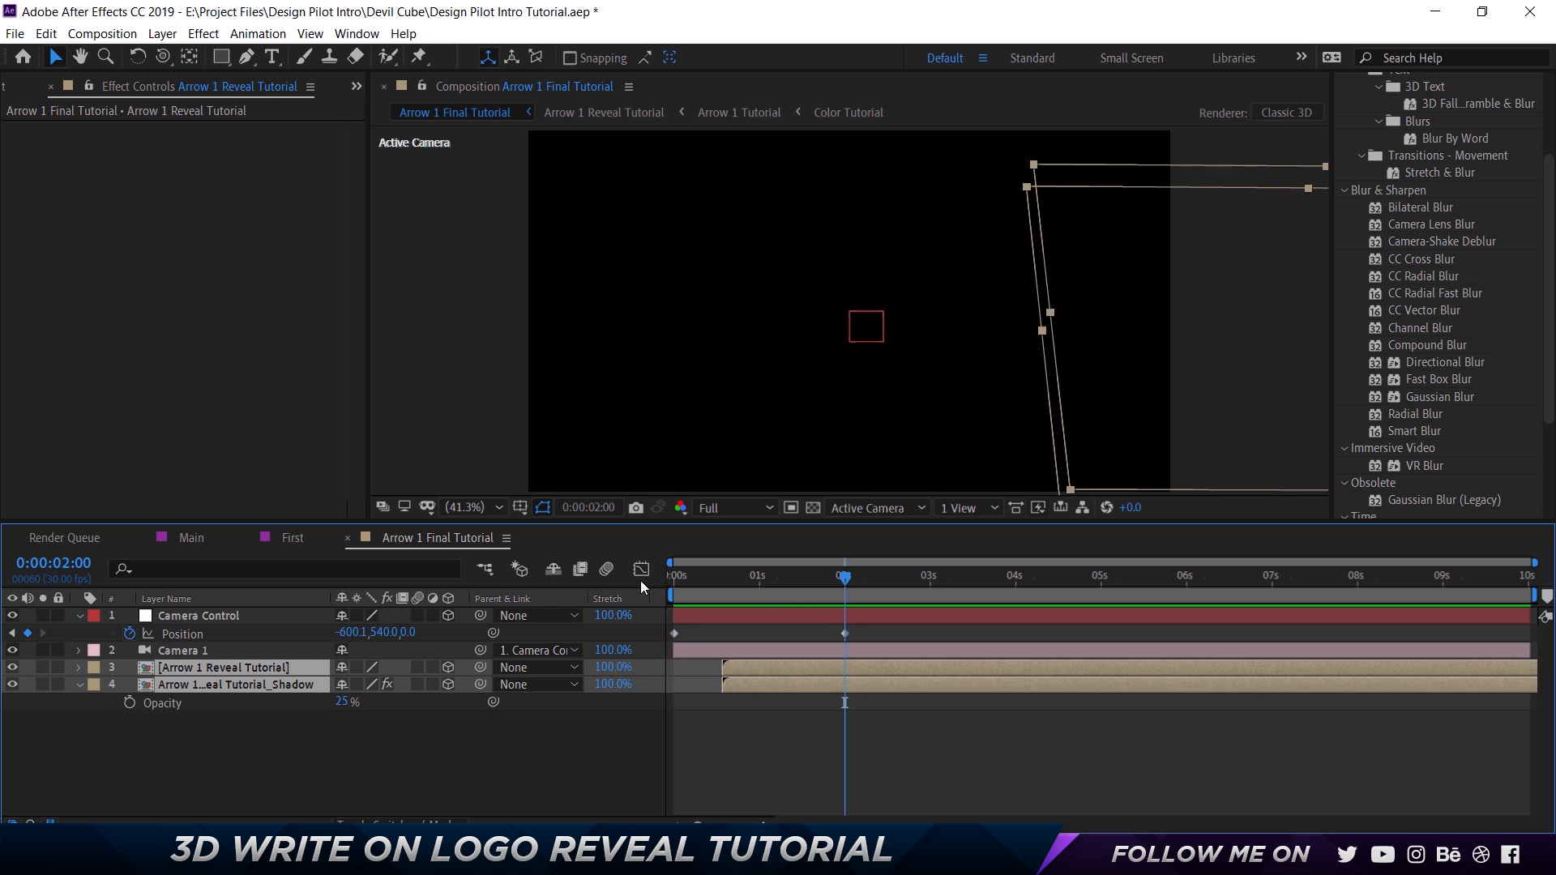
{"action": "key", "text": "space"}
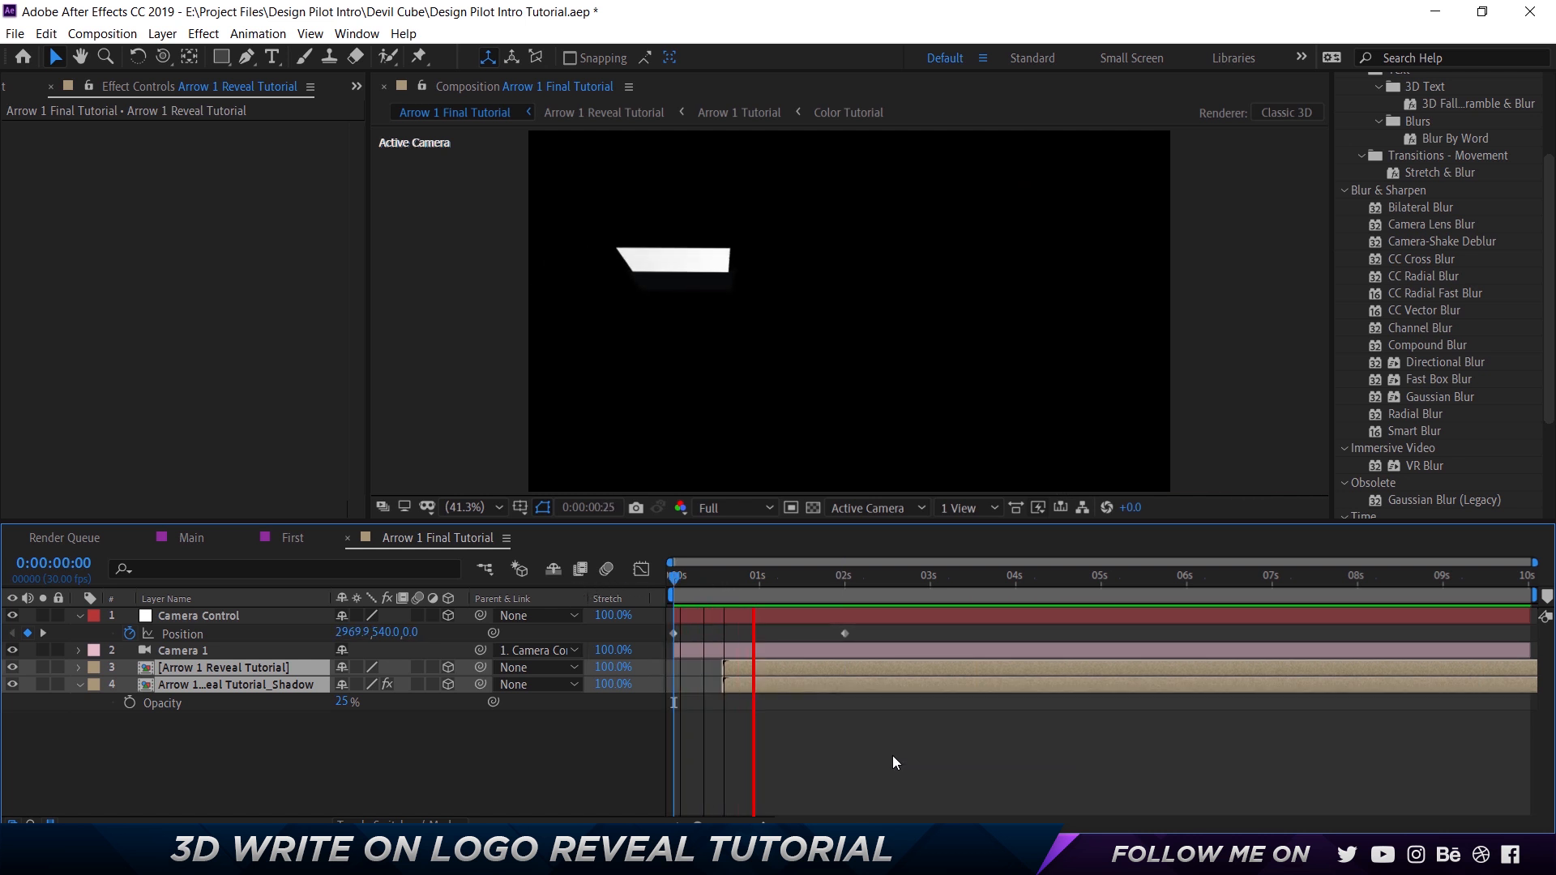
{"action": "key", "text": "space"}
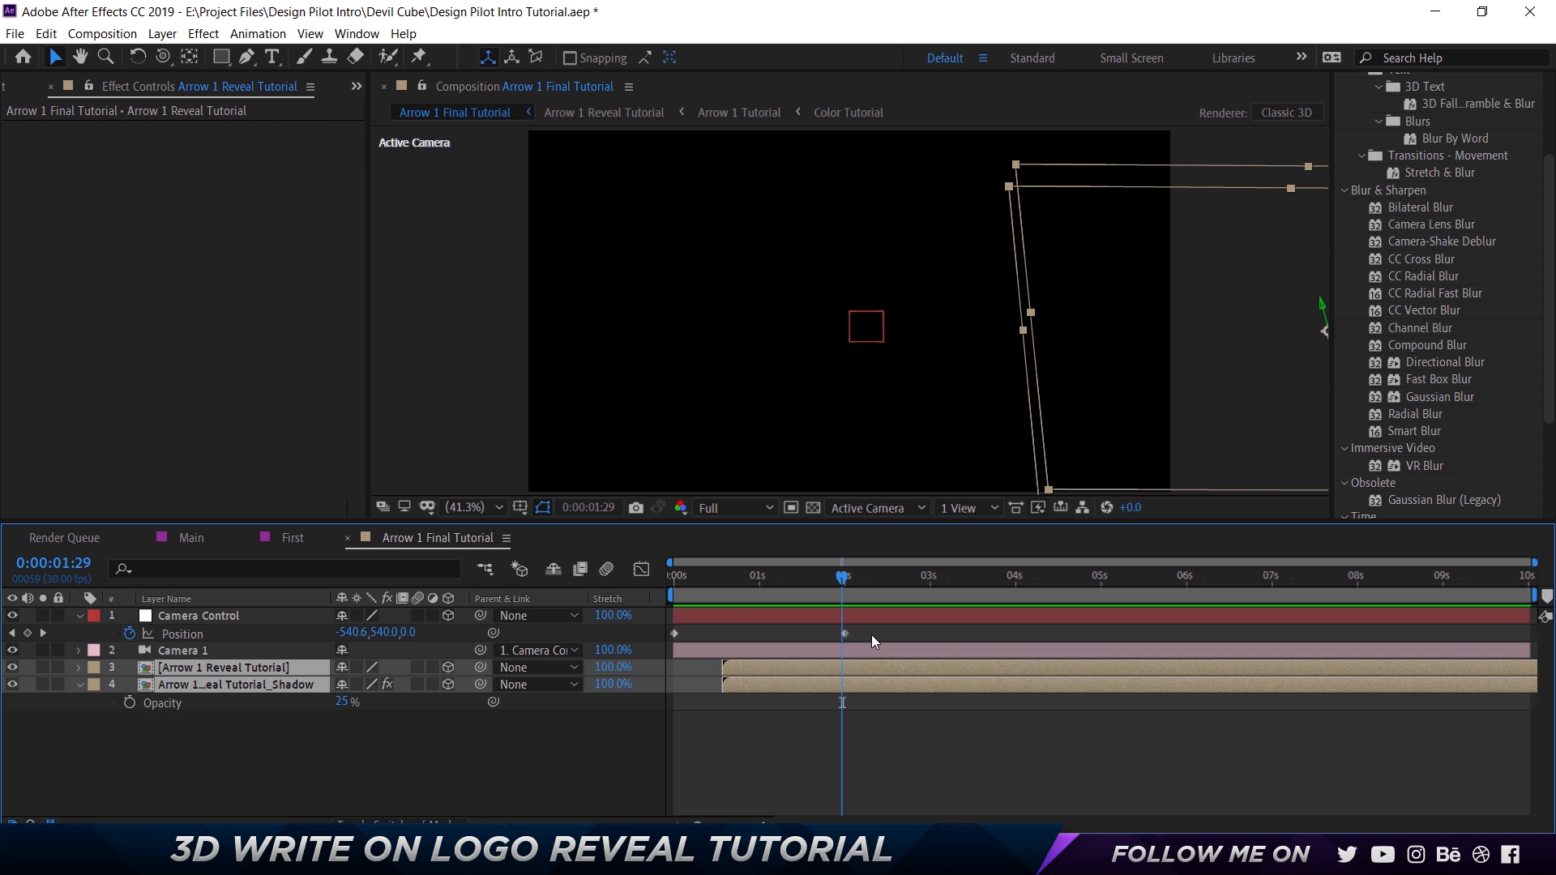
Apply Easy Ease to both Position keyframes of Camera Control.
{"action": "left_click_drag", "start_coordinate": [872, 634], "coordinate": [676, 637]}
{"action": "right_click", "coordinate": [675, 635]}
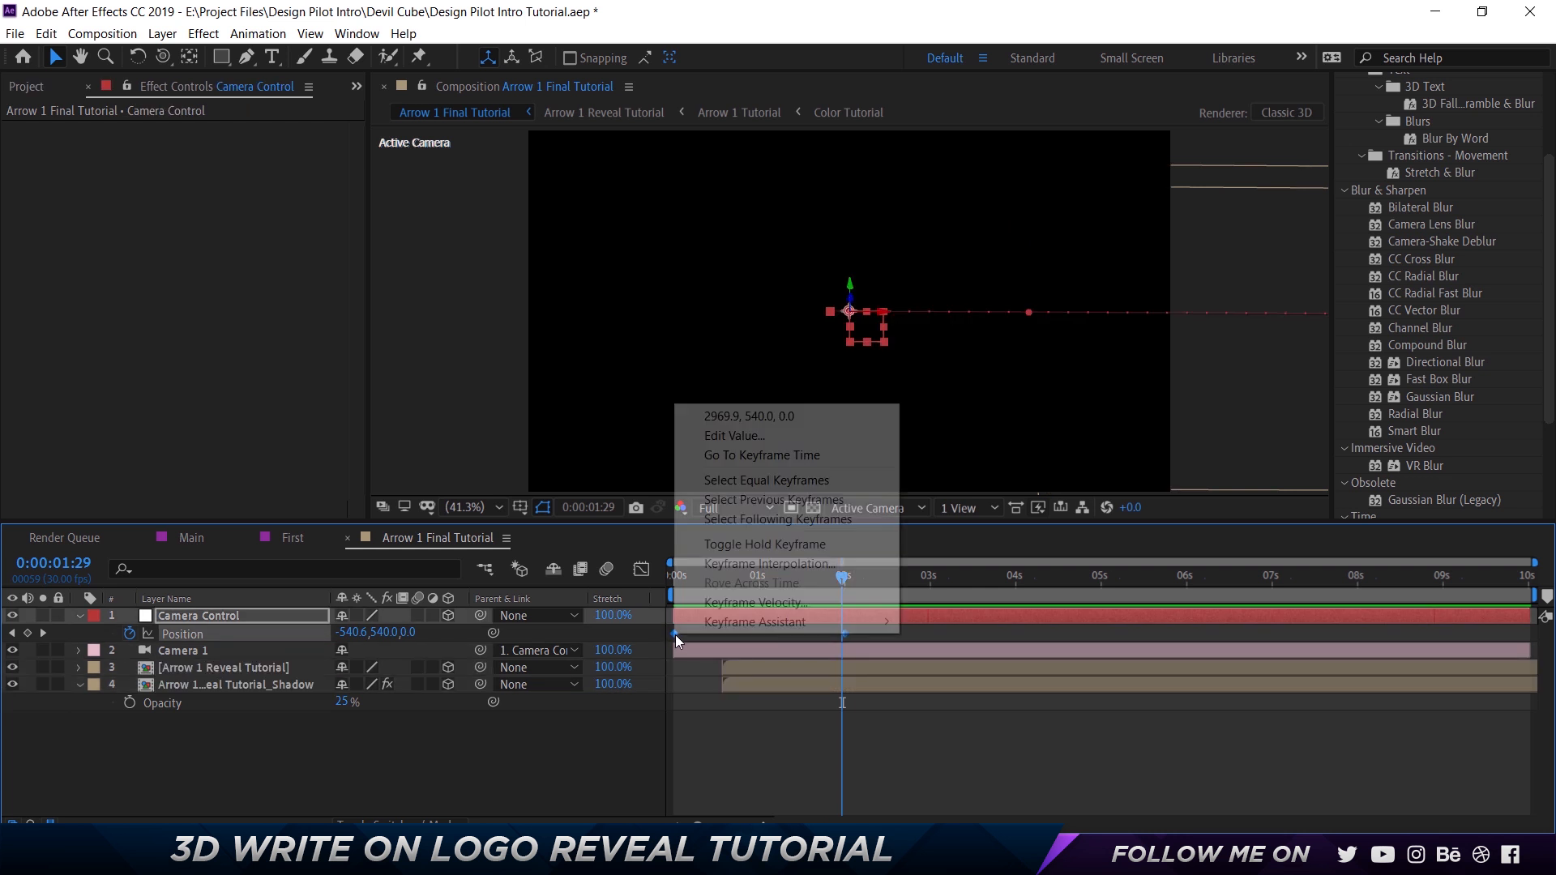
{"action": "mouse_move", "coordinate": [751, 625]}
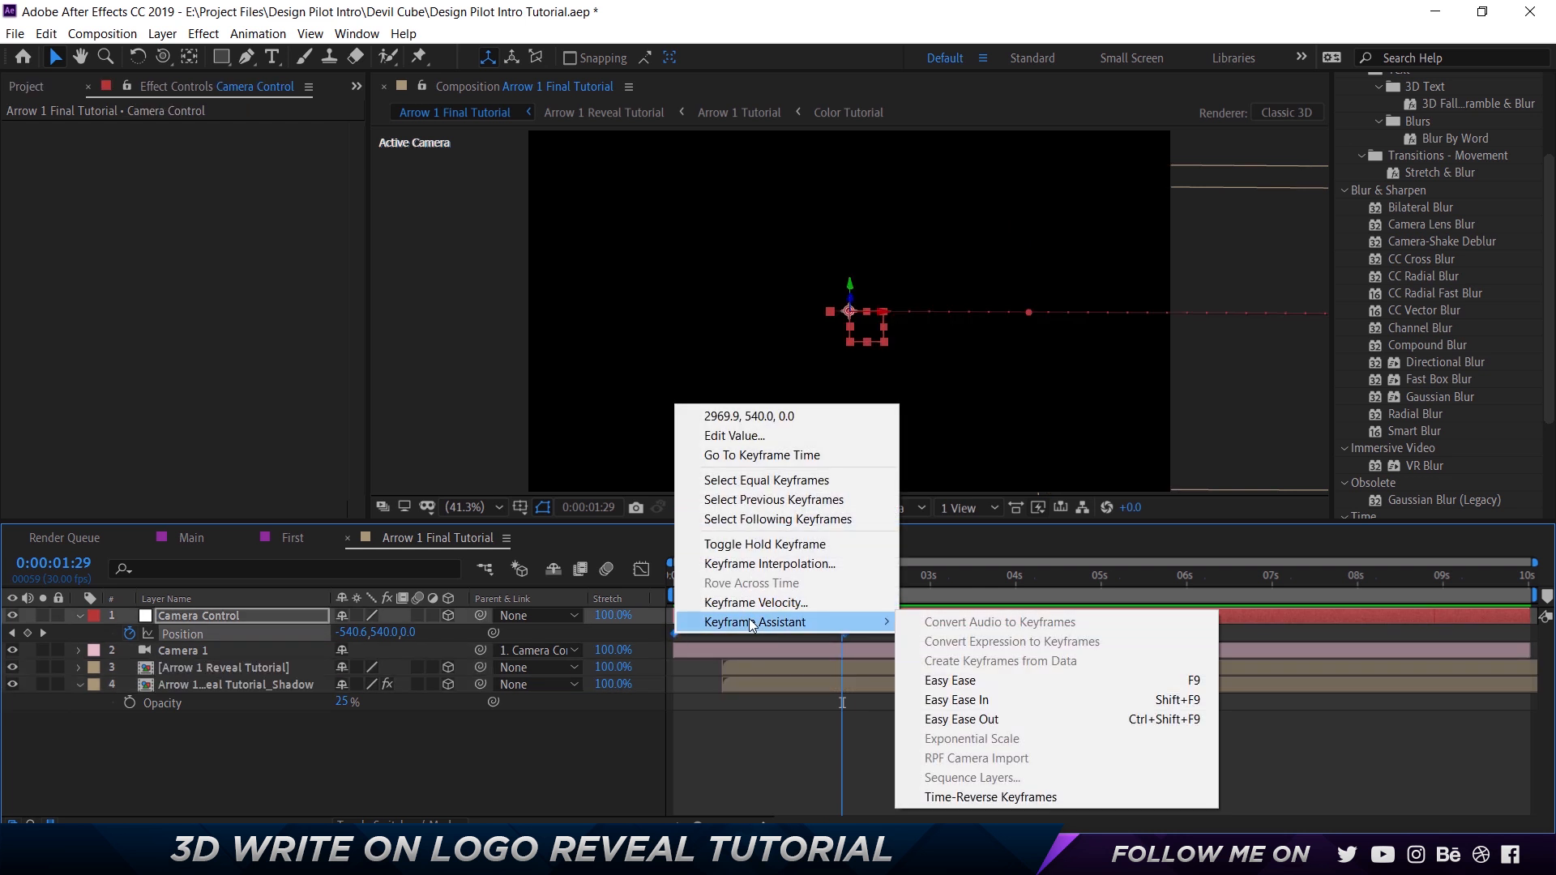
{"action": "left_click", "coordinate": [947, 681]}
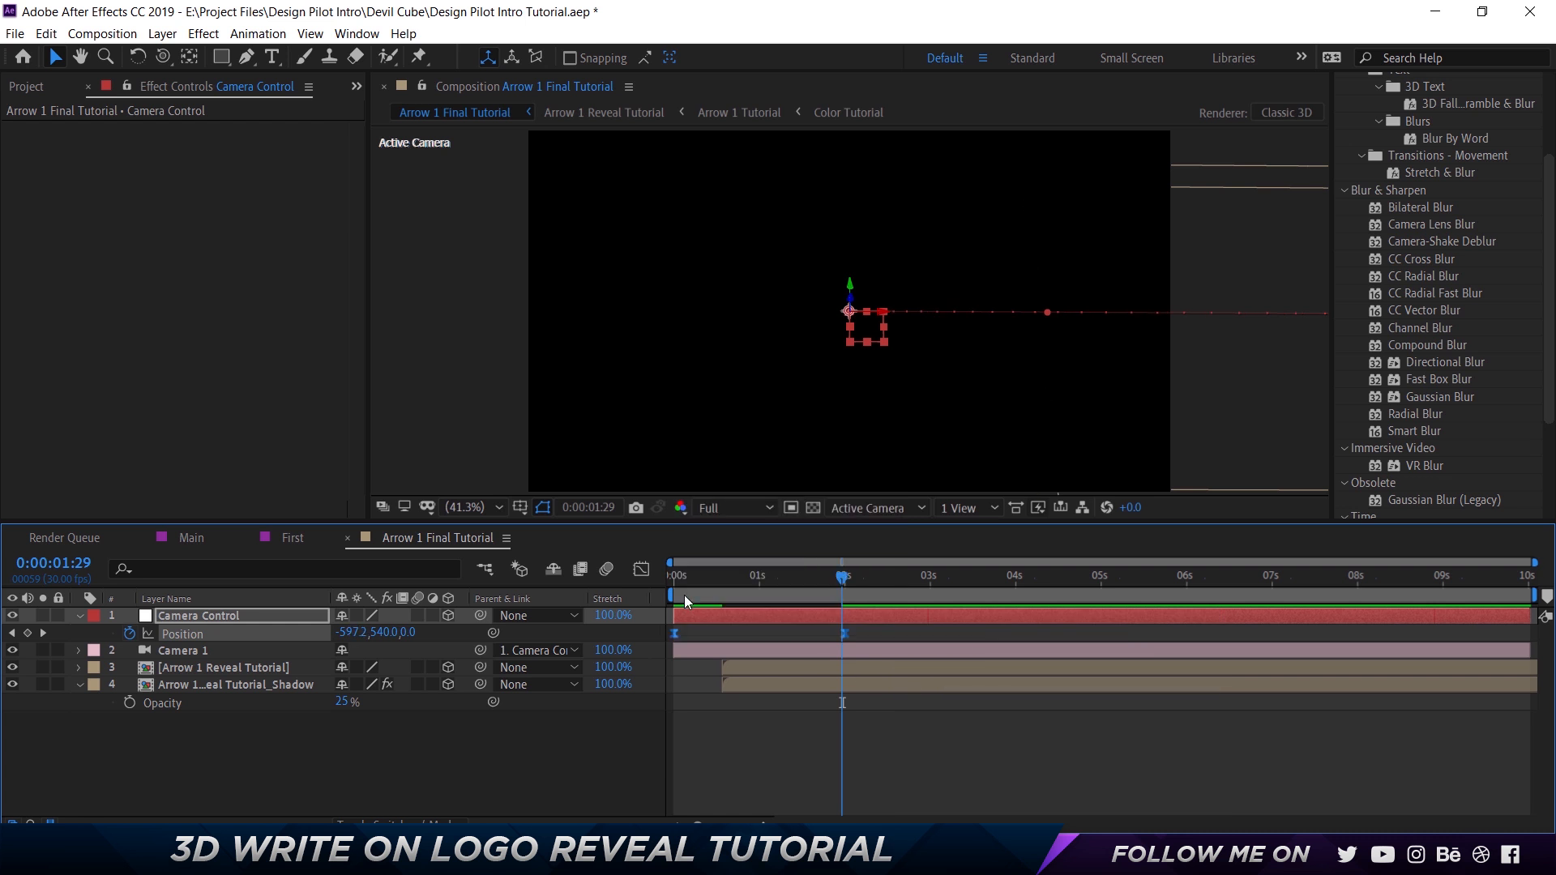
Lengthen the ease into Camera Control's final Position keyframe in the Graph Editor, and set the preview resolution to Quarter.
{"action": "left_click", "coordinate": [641, 569]}
{"action": "left_click_drag", "start_coordinate": [878, 746], "coordinate": [758, 773]}
{"action": "left_click", "coordinate": [641, 569]}
{"action": "key", "text": "Home"}
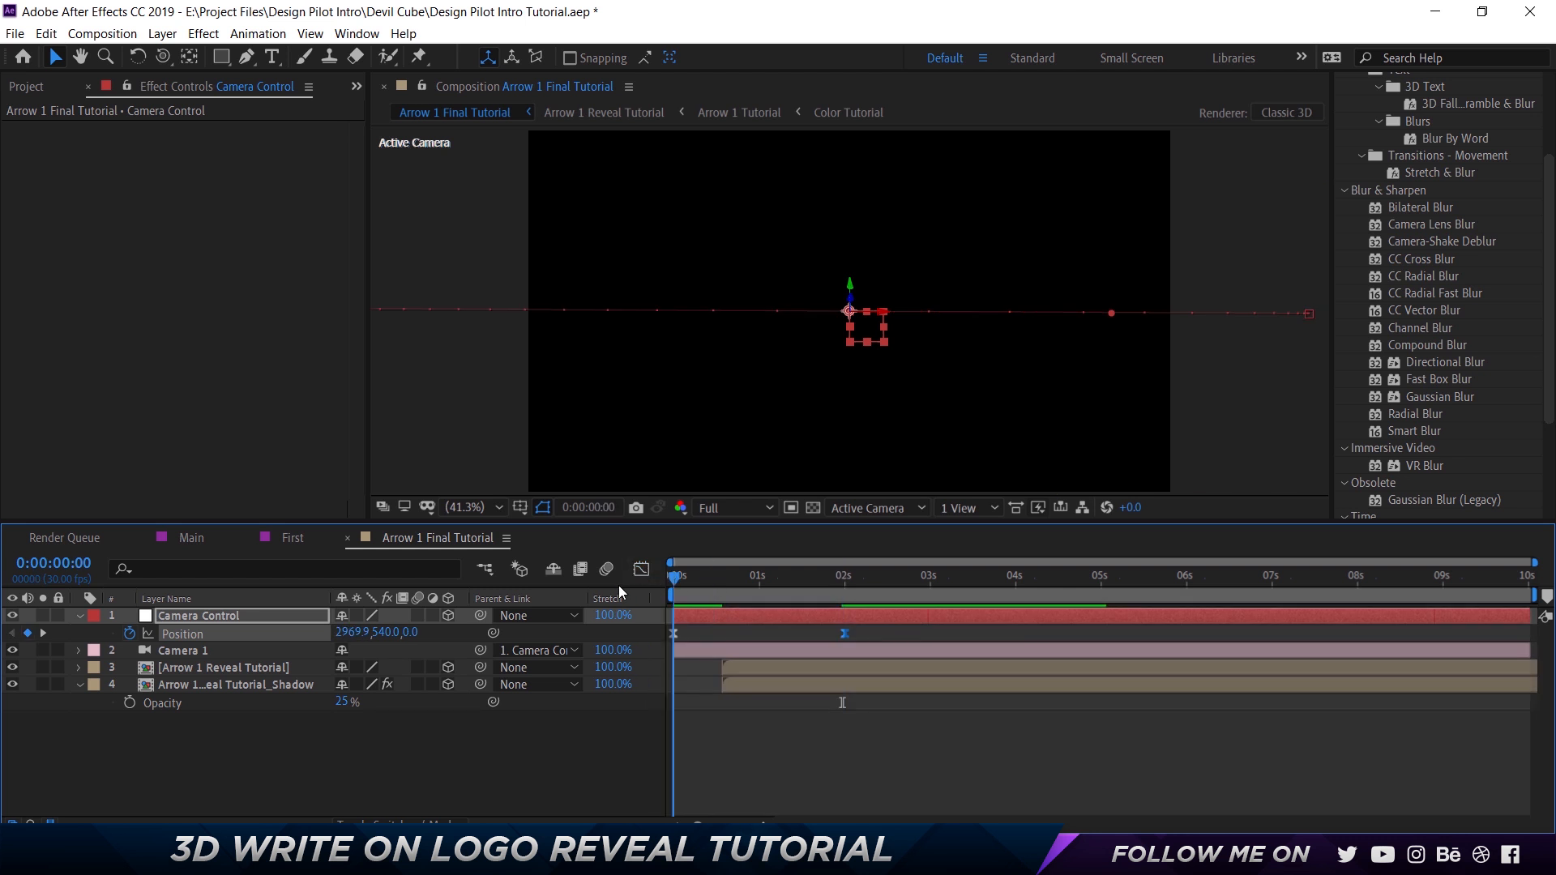
{"action": "key", "text": "ctrl+shift+alt+j"}
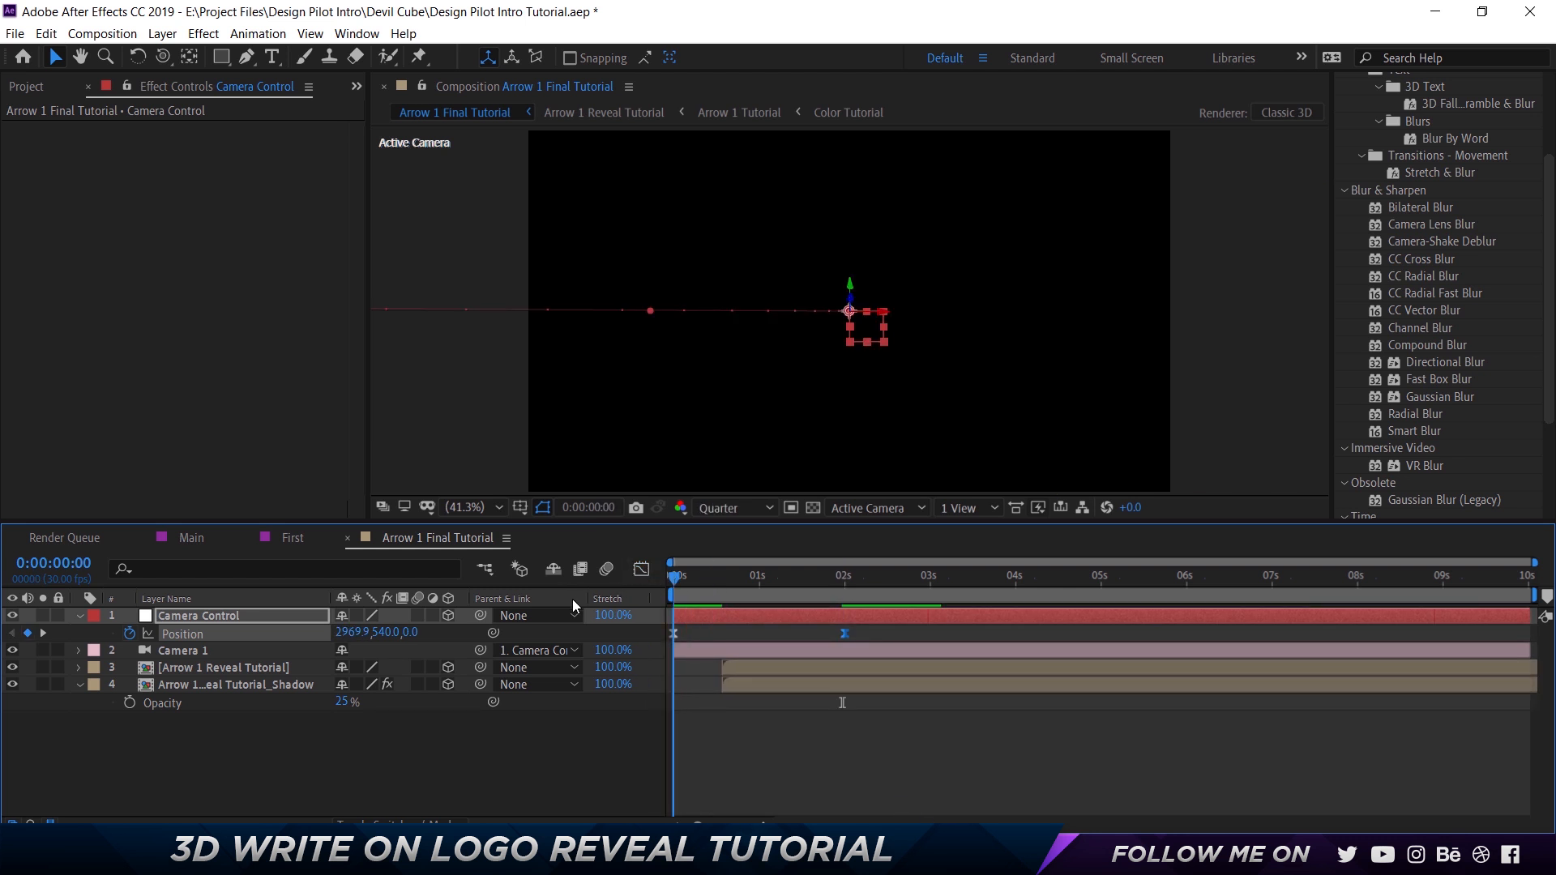
Shift the Arrow 1 Reveal Tutorial layer and its shadow layer earlier, to start at about 0:00:00:04, and preview the timing.
{"action": "key", "text": "space"}
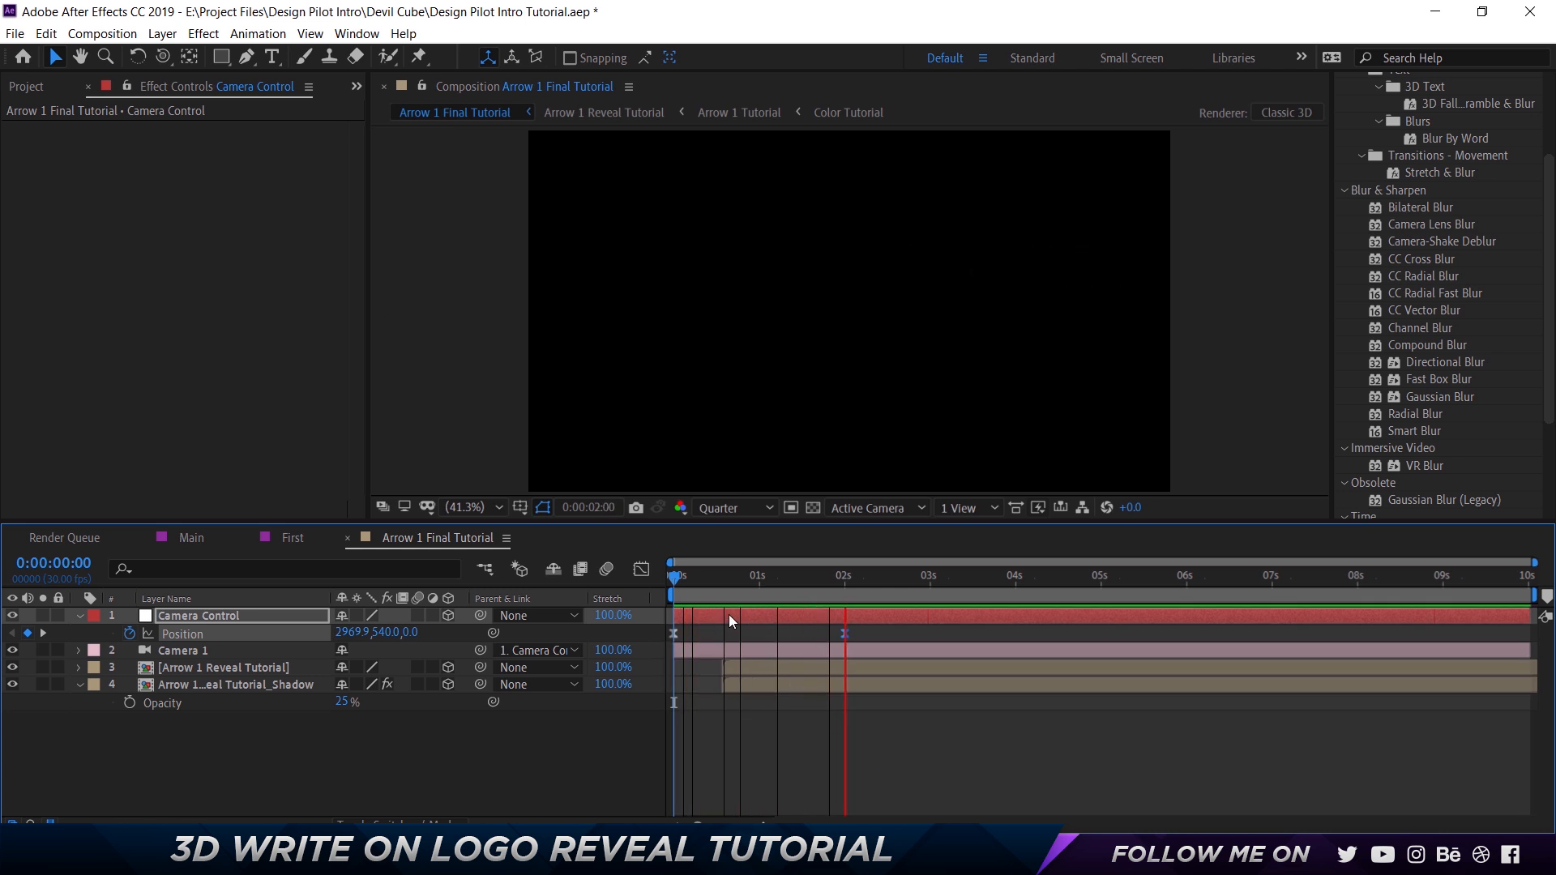
{"action": "key", "text": "space"}
{"action": "key", "text": "Home"}
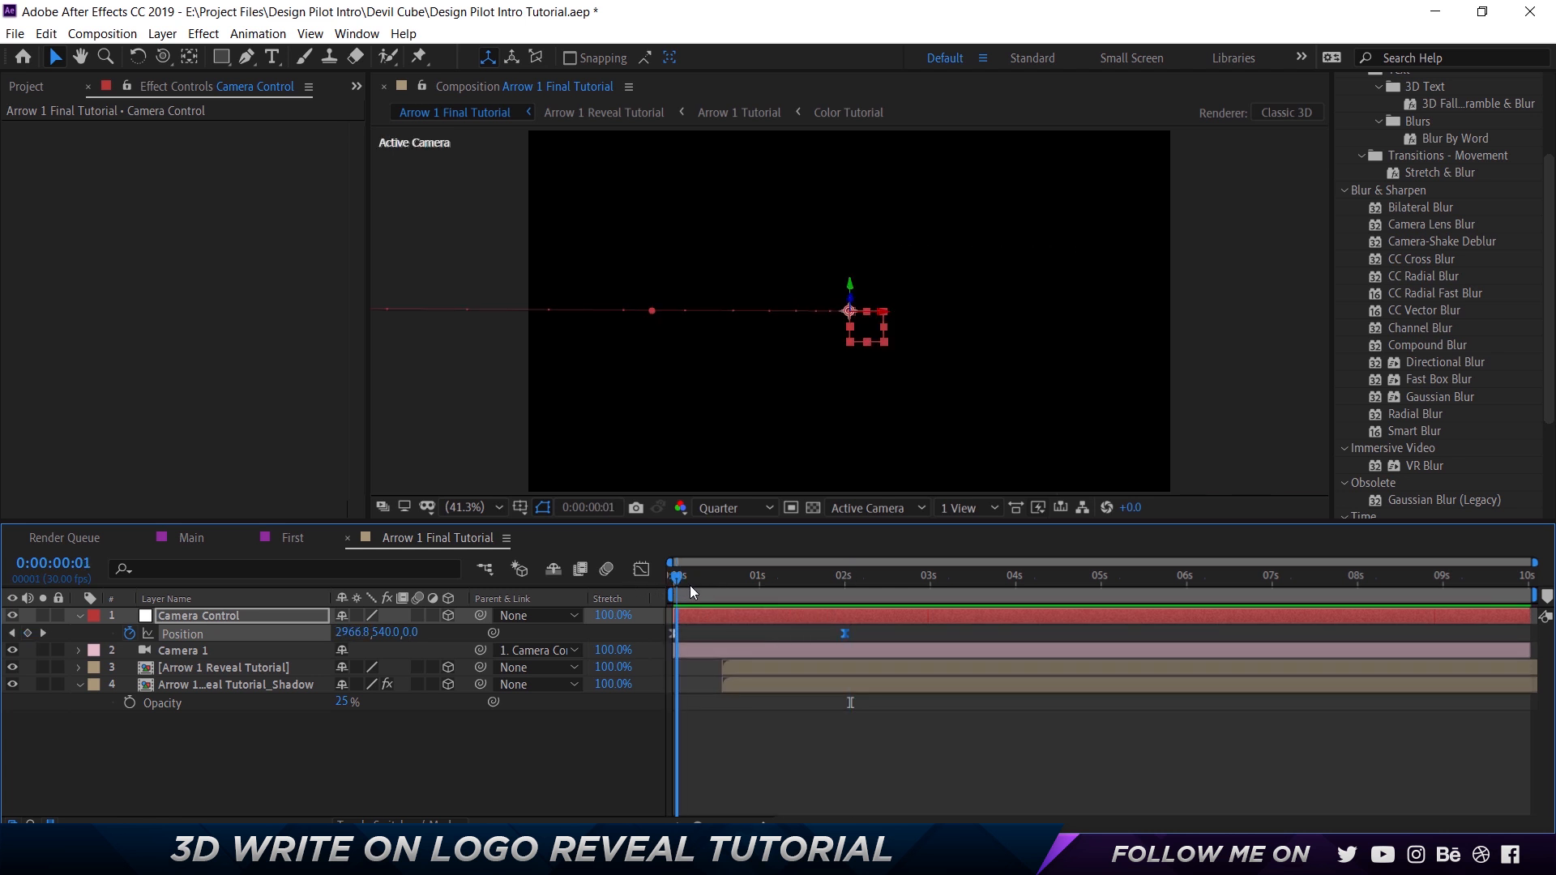
{"action": "left_click", "coordinate": [753, 683]}
{"action": "left_click", "coordinate": [756, 668], "text": "shift"}
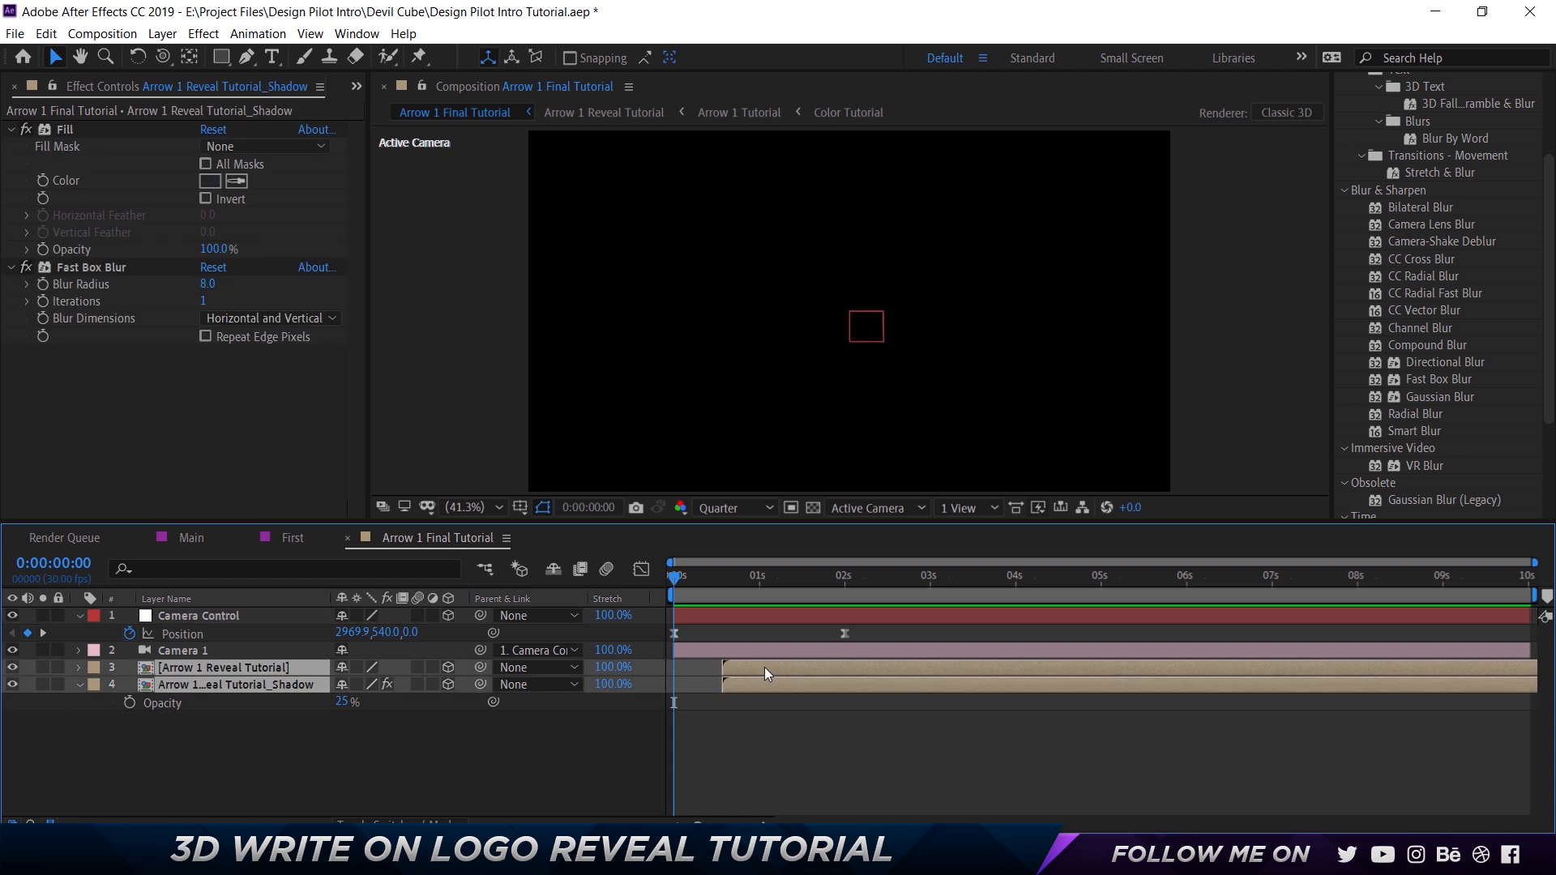
{"action": "left_click_drag", "start_coordinate": [732, 668], "coordinate": [728, 669]}
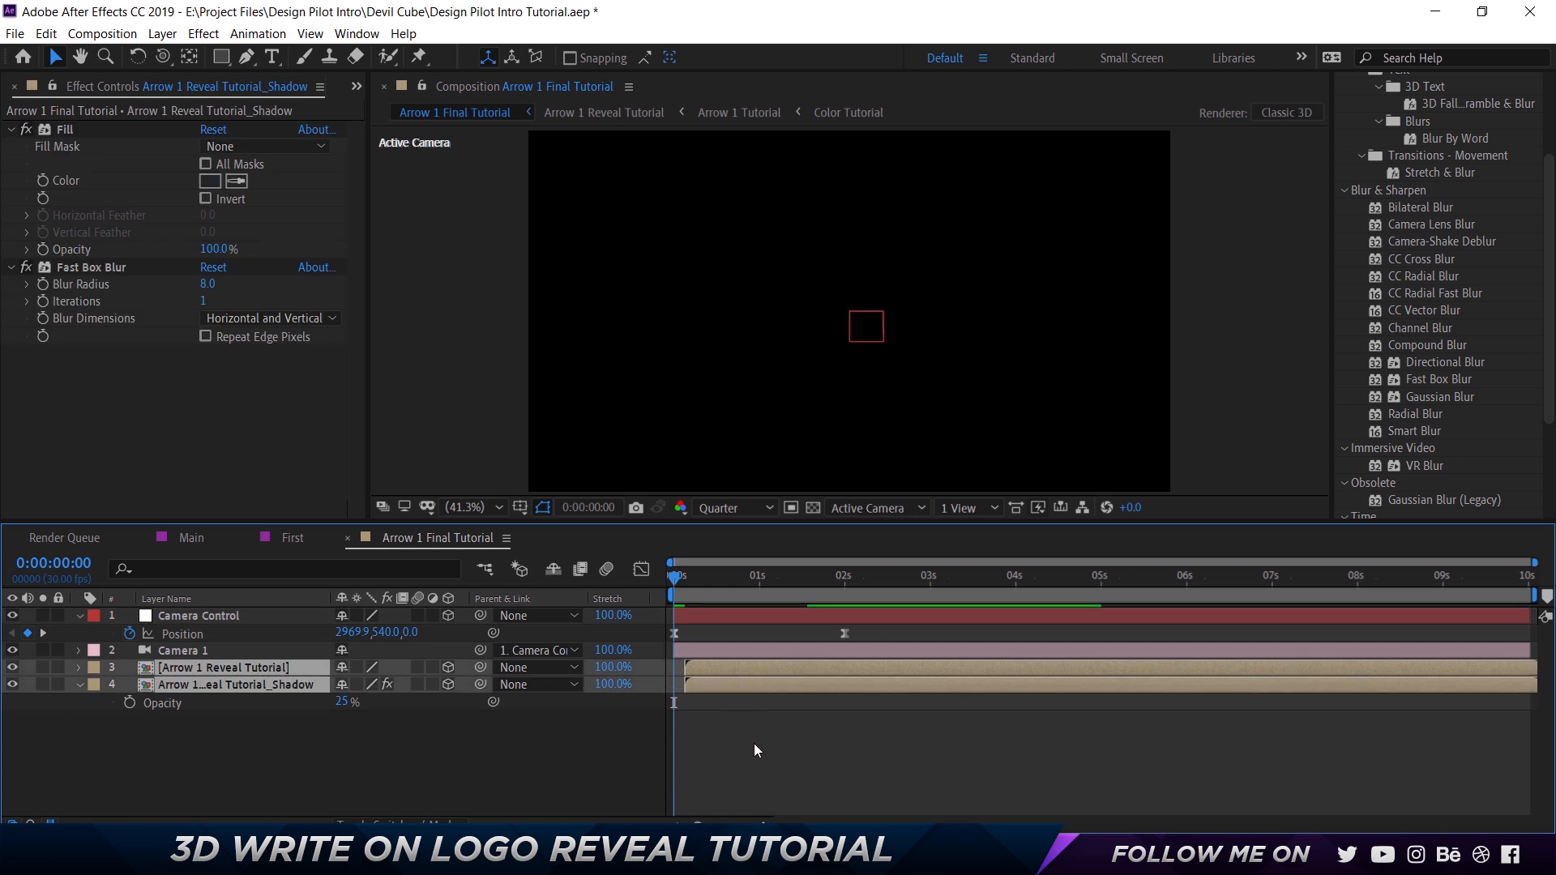
{"action": "key", "text": "space"}
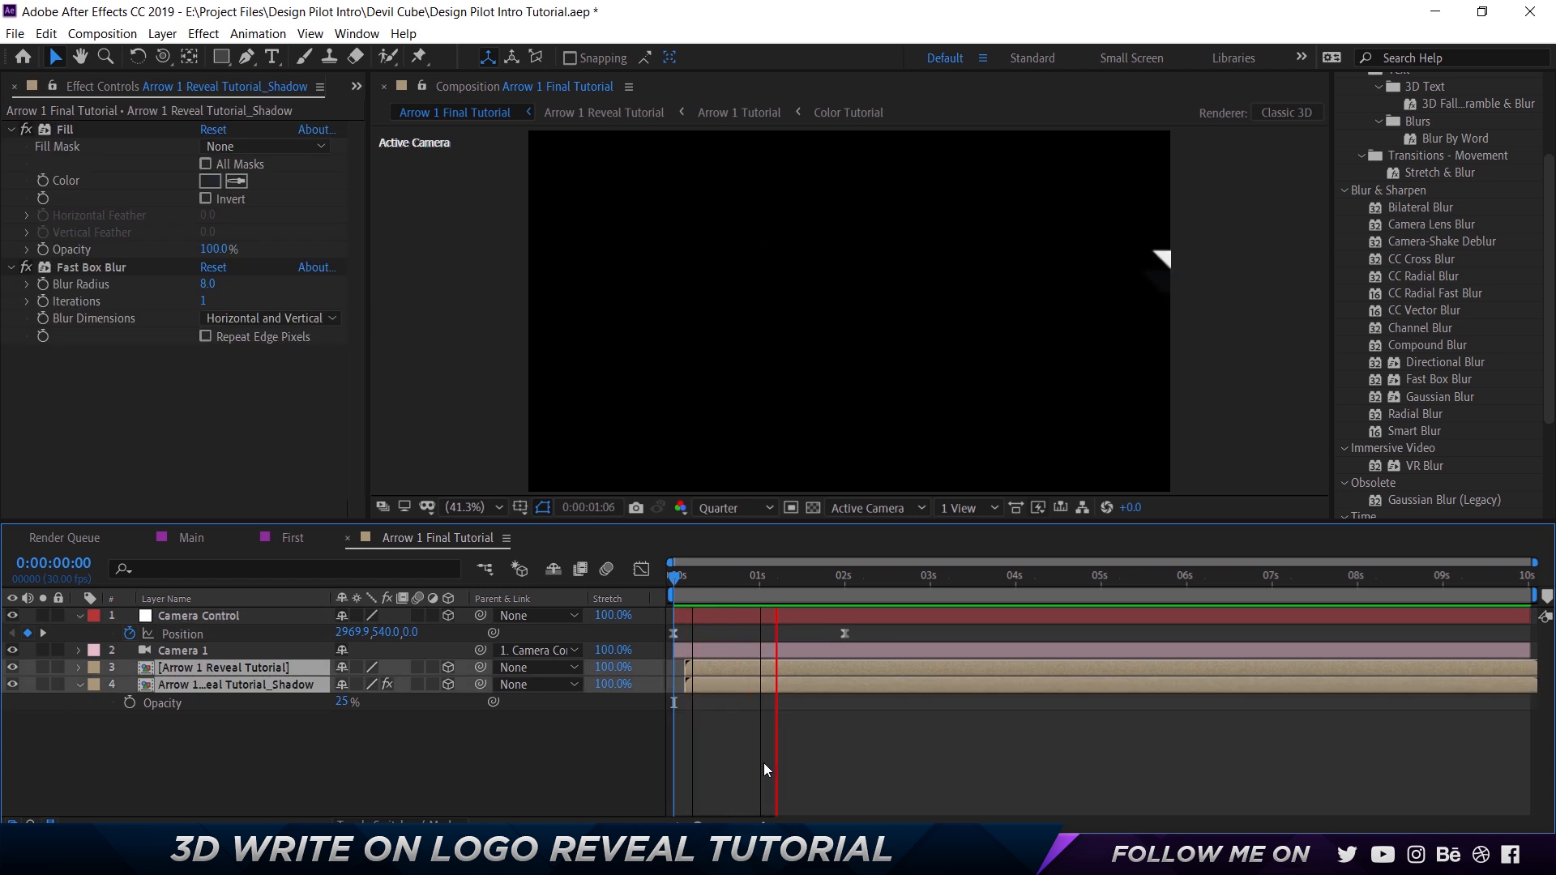
{"action": "key", "text": "space"}
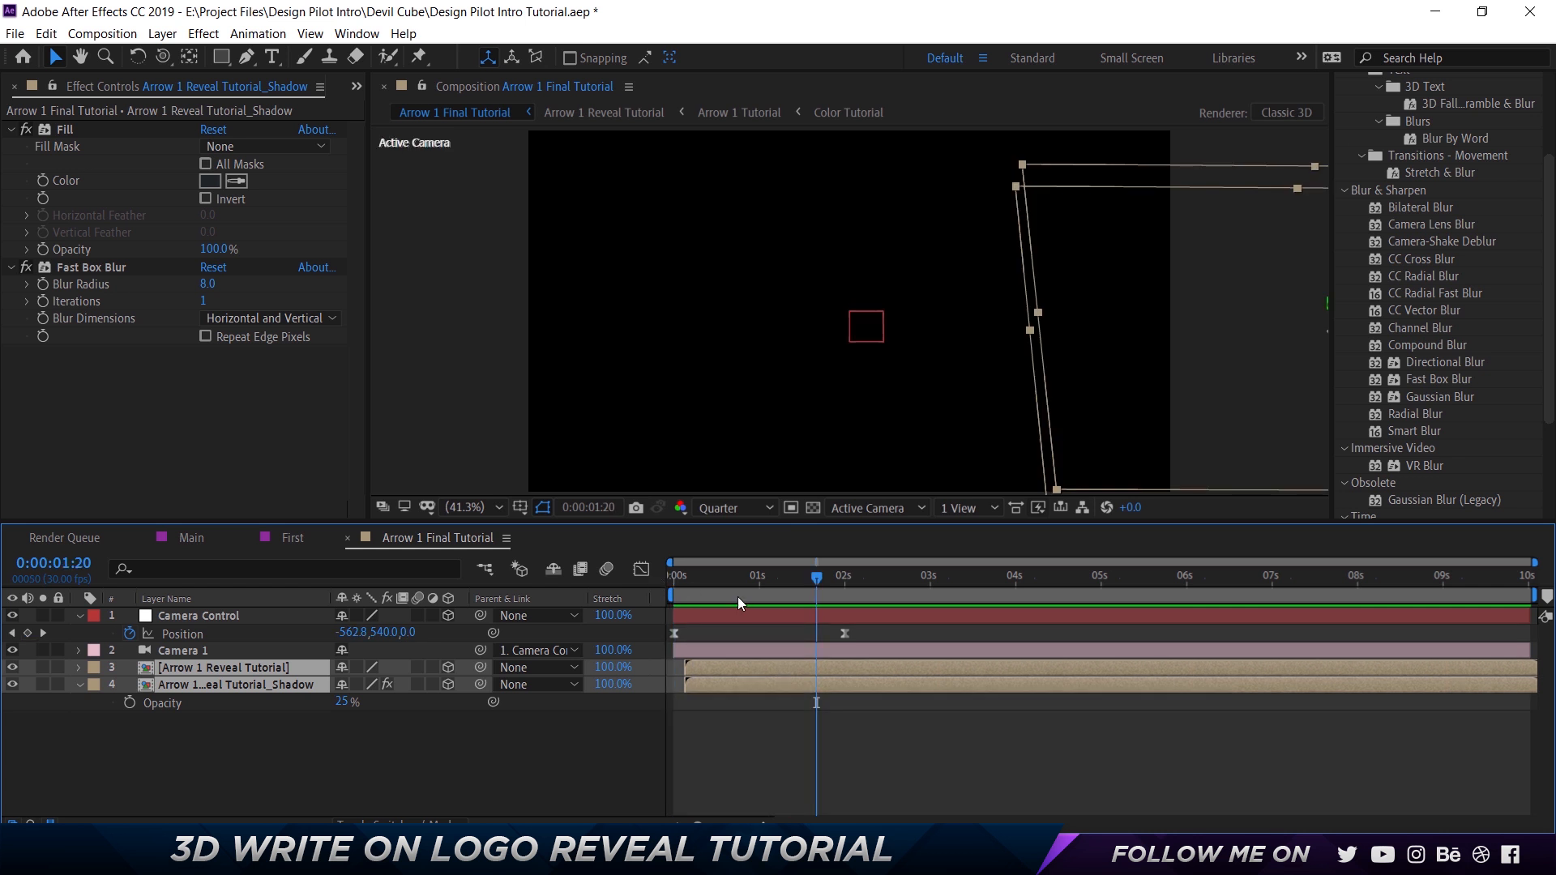
Shorten the ease into Camera Control's final Position keyframe in the Graph Editor and preview the camera move.
{"action": "left_click", "coordinate": [844, 633]}
{"action": "left_click", "coordinate": [641, 569]}
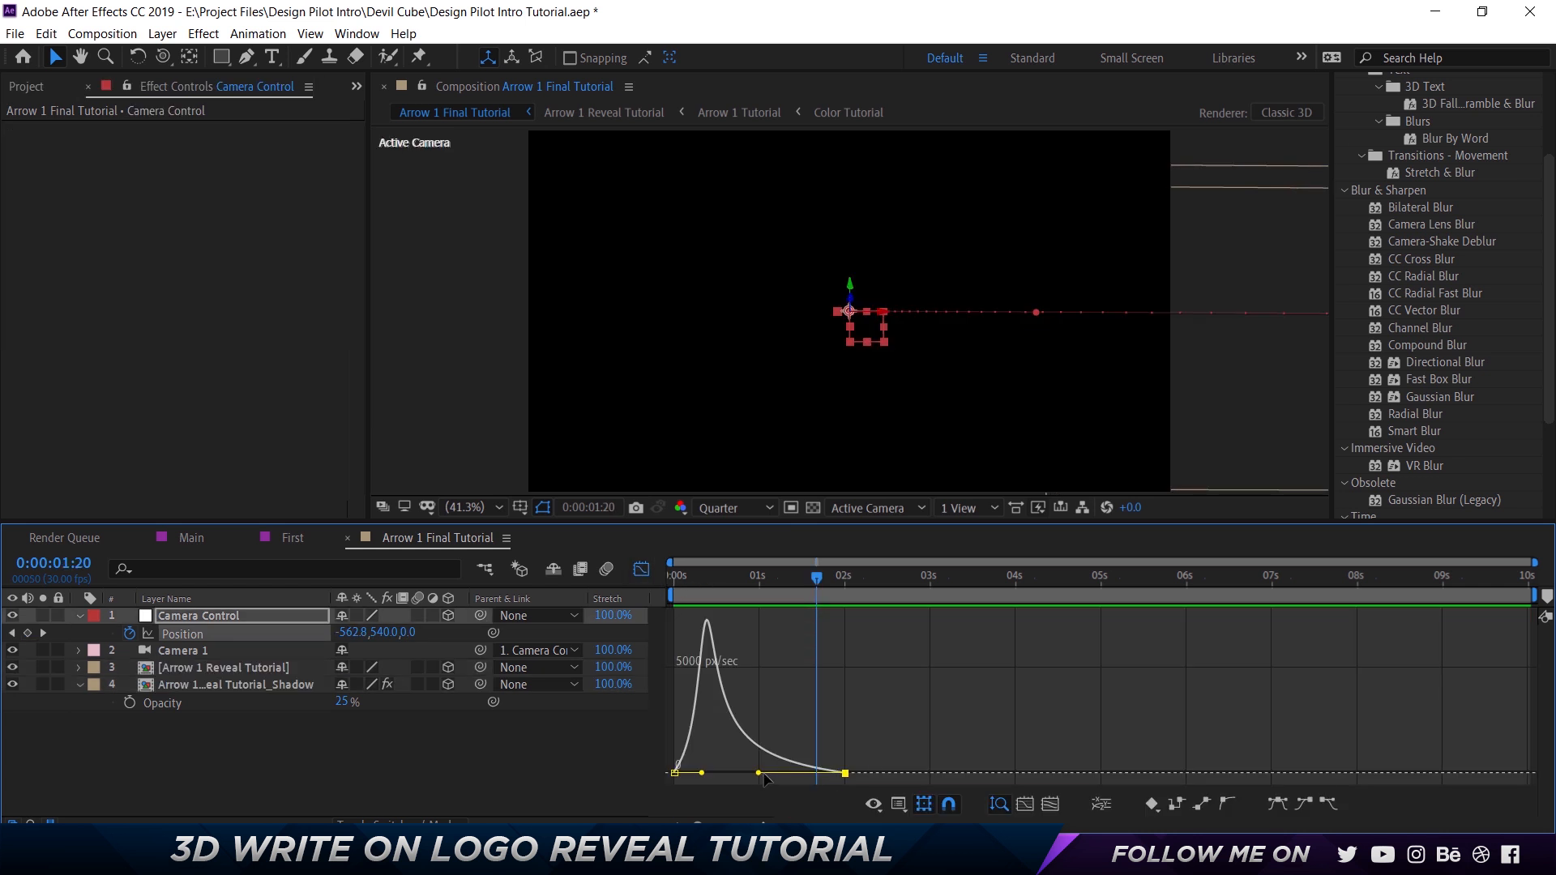
{"action": "left_click_drag", "start_coordinate": [762, 774], "coordinate": [790, 776]}
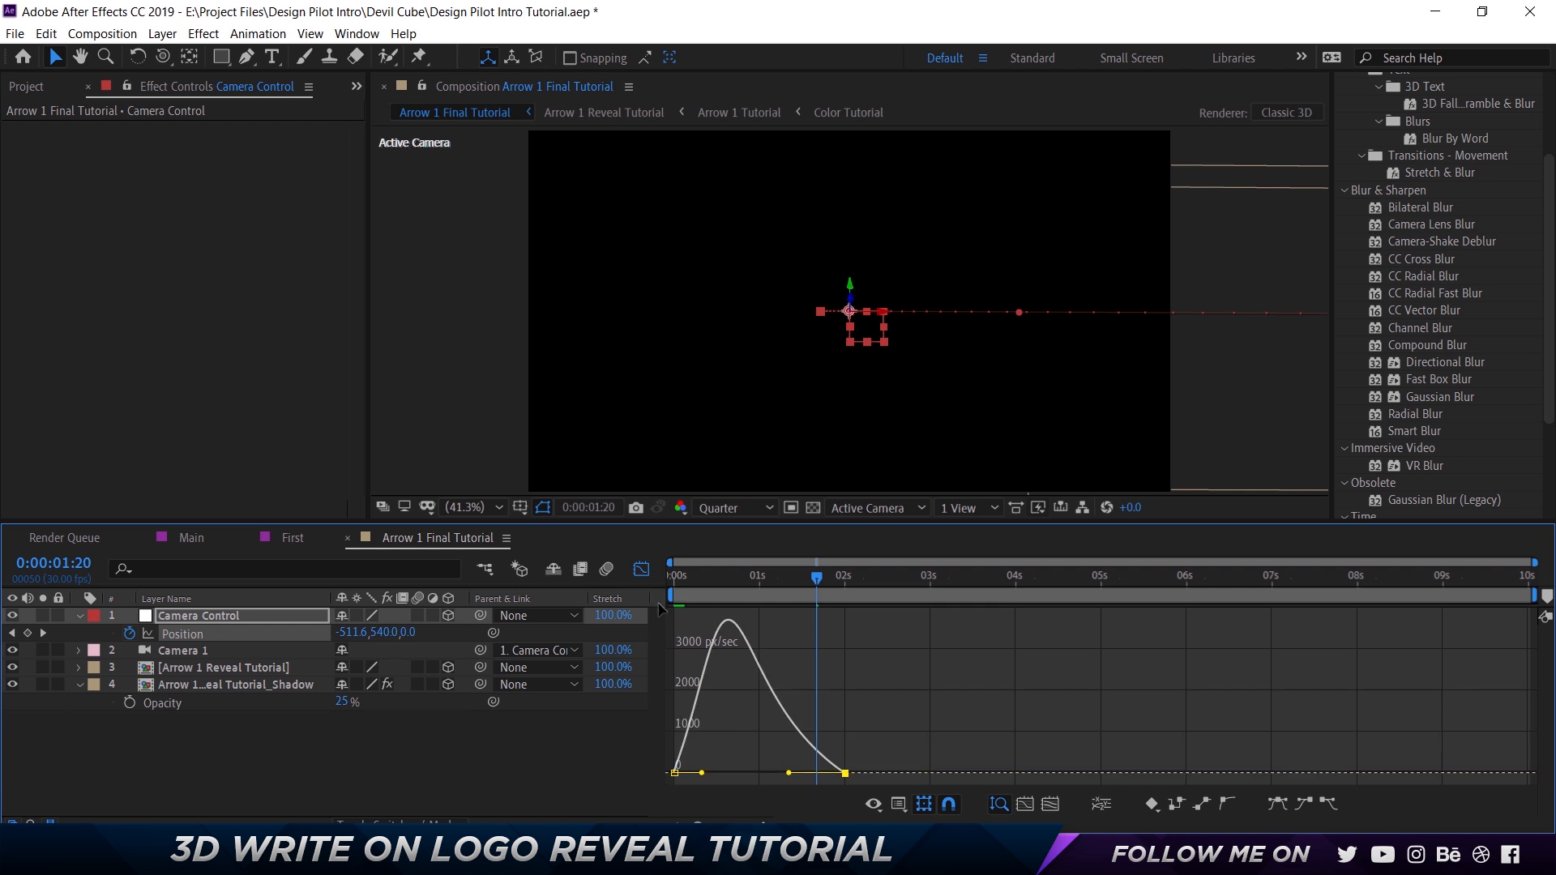
{"action": "left_click", "coordinate": [641, 569]}
{"action": "left_click_drag", "start_coordinate": [712, 580], "coordinate": [624, 594]}
{"action": "key", "text": "space"}
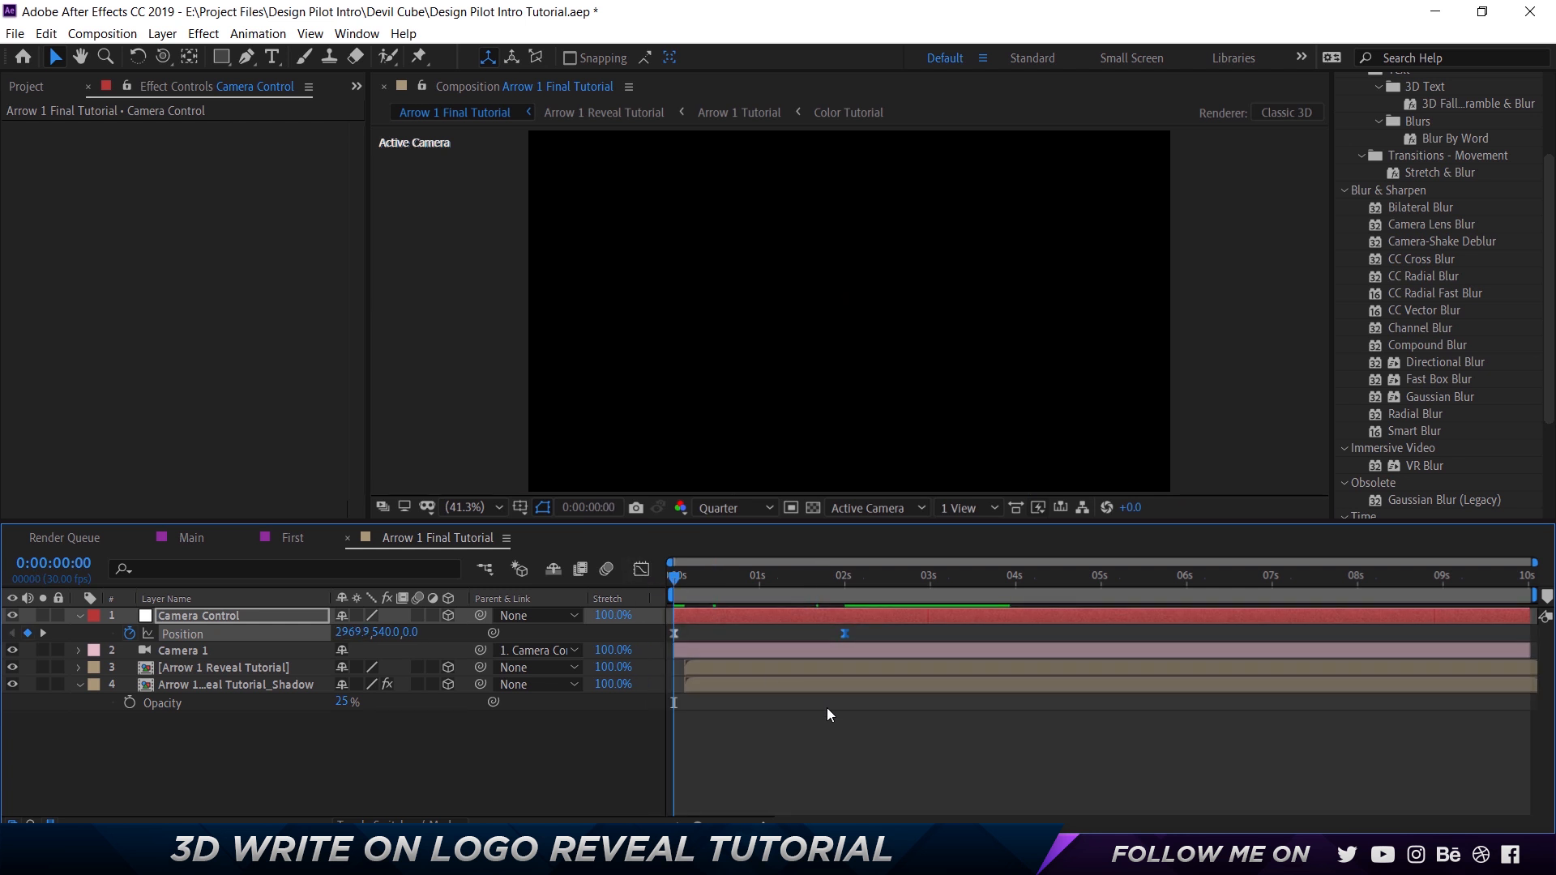
{"action": "key", "text": "space"}
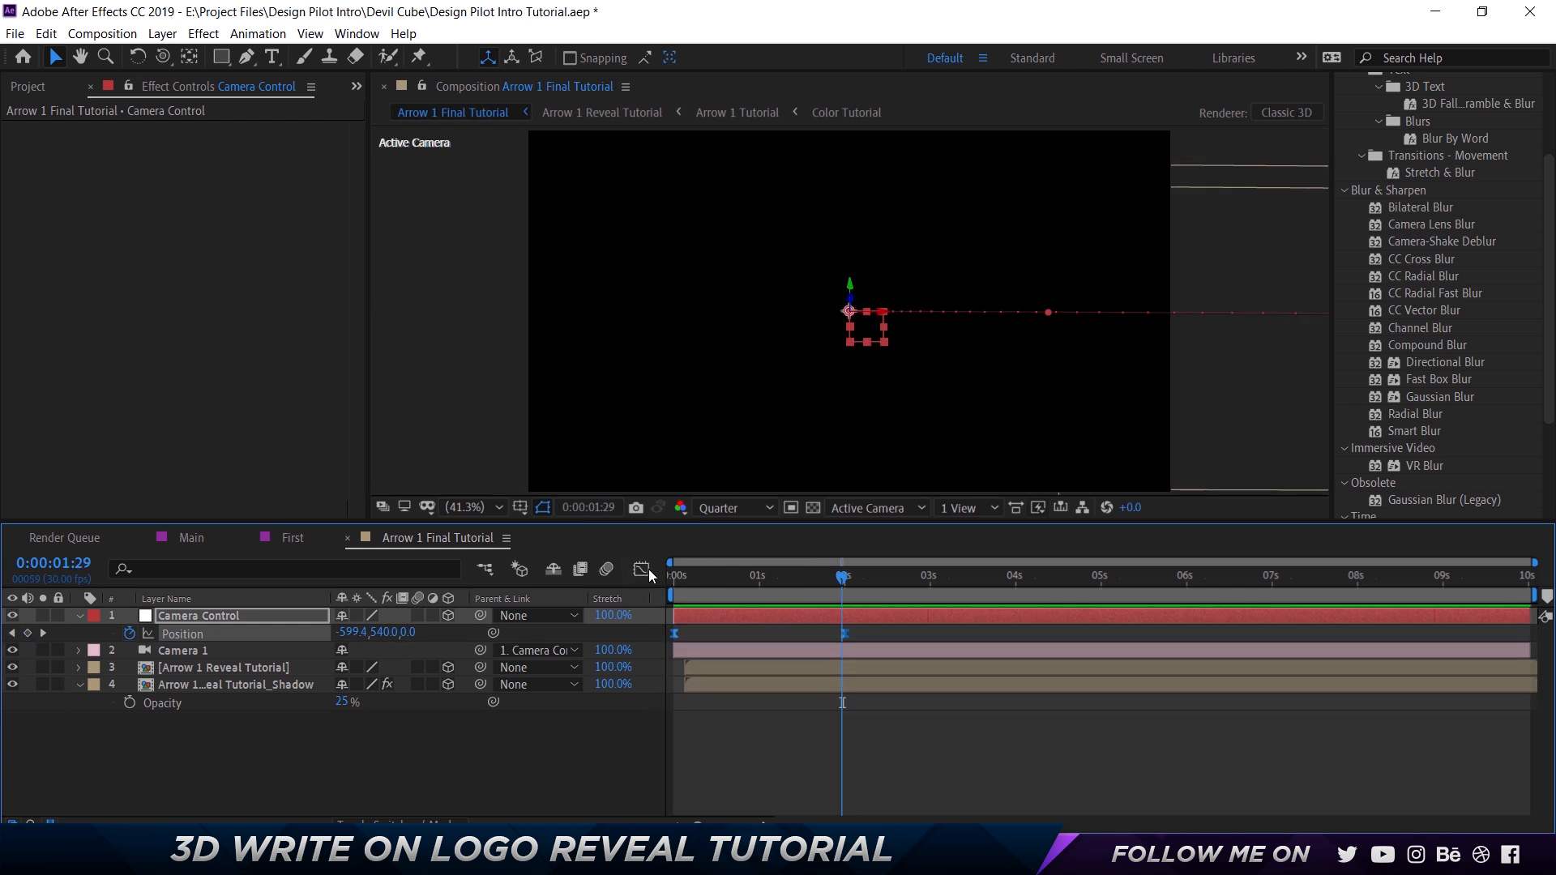
Lengthen the ease into Camera Control's final Position keyframe again in the Graph Editor.
{"action": "left_click", "coordinate": [641, 568]}
{"action": "left_click", "coordinate": [848, 774]}
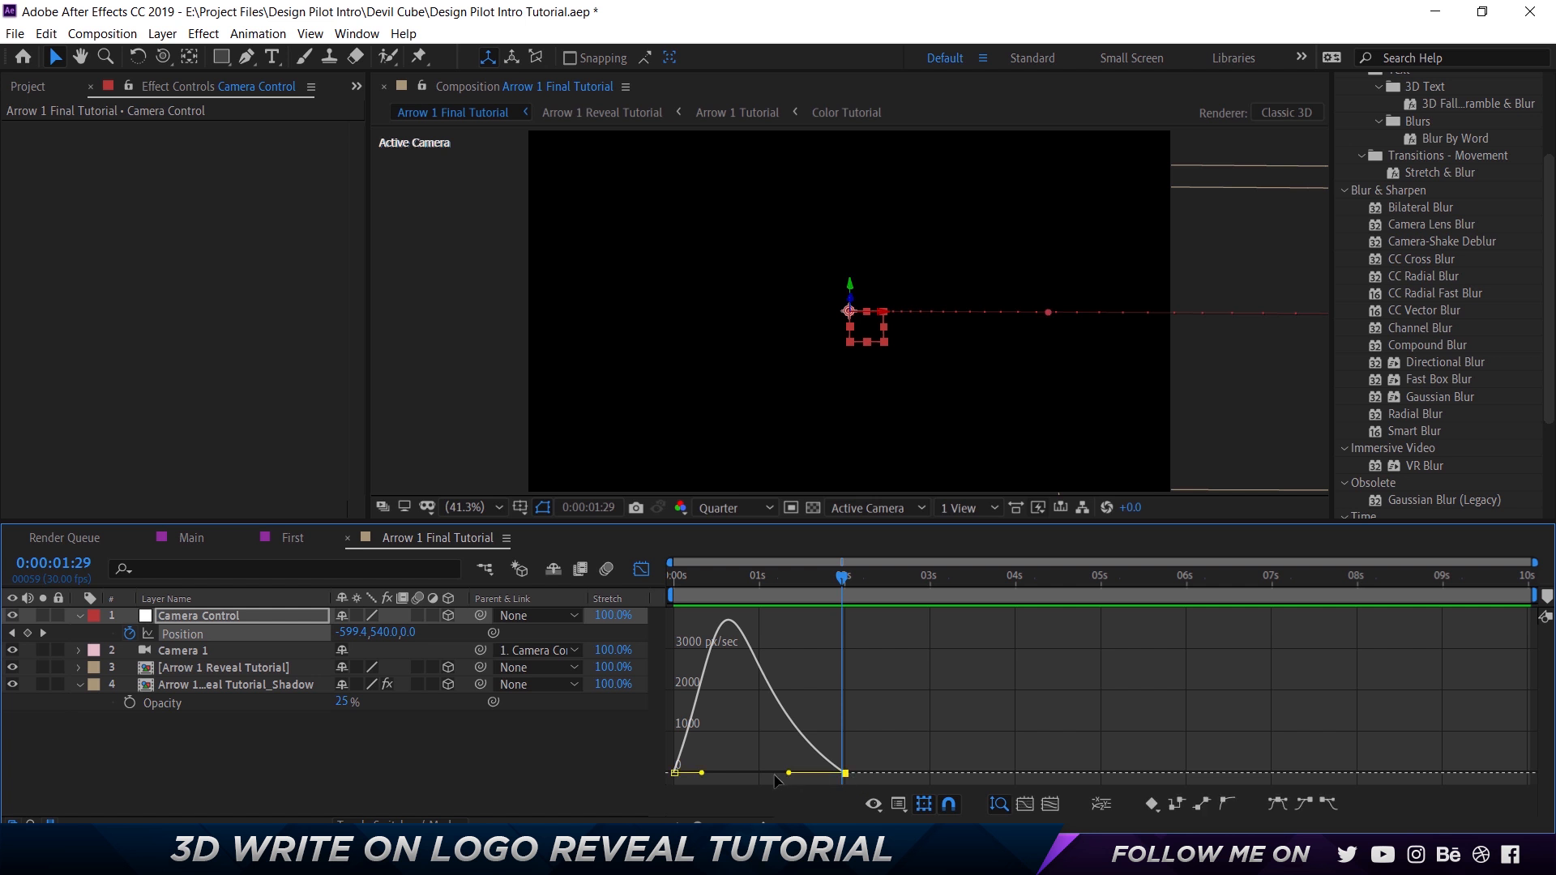
{"action": "left_click_drag", "start_coordinate": [788, 773], "coordinate": [746, 778]}
{"action": "left_click", "coordinate": [641, 570]}
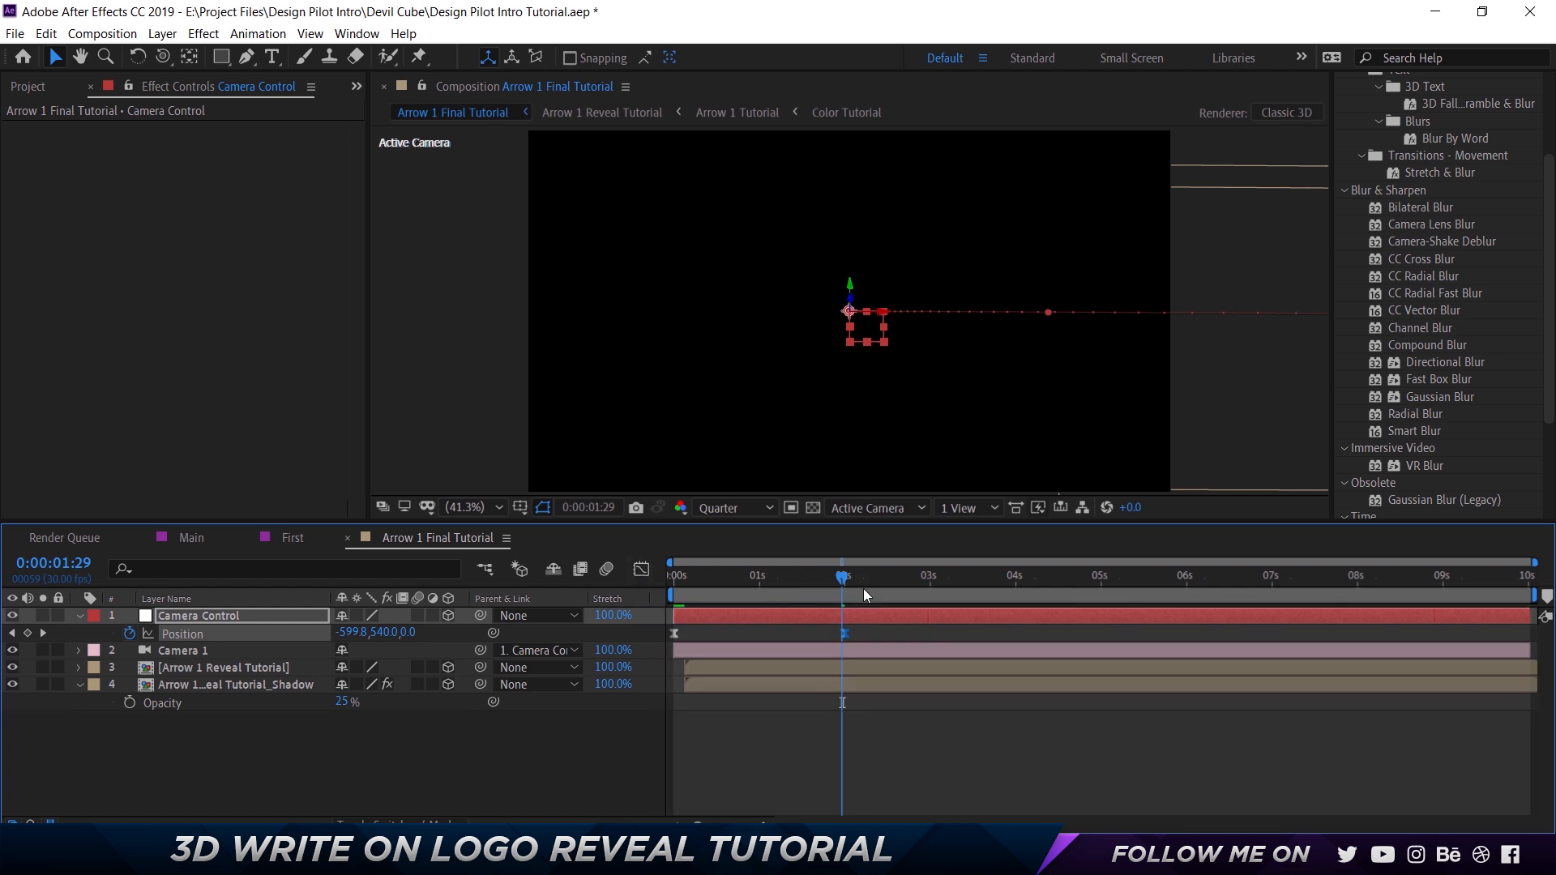
Move Camera Control's final Position keyframe to 0:00:05:00 and preview the slower camera move.
{"action": "left_click_drag", "start_coordinate": [846, 634], "coordinate": [1100, 633]}
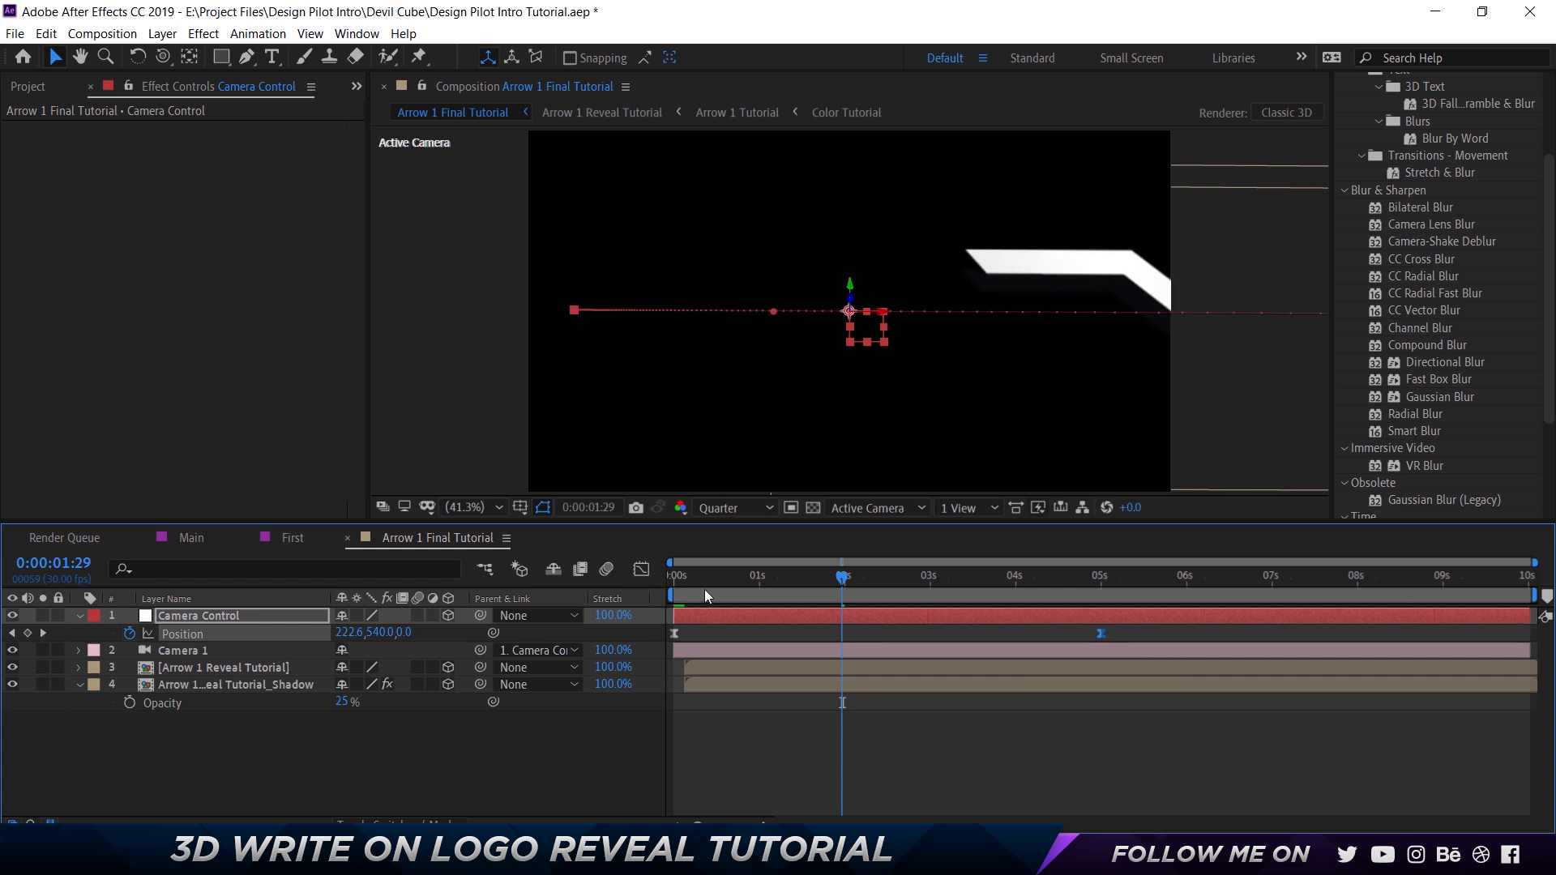
{"action": "key", "text": "Home"}
{"action": "key", "text": "space"}
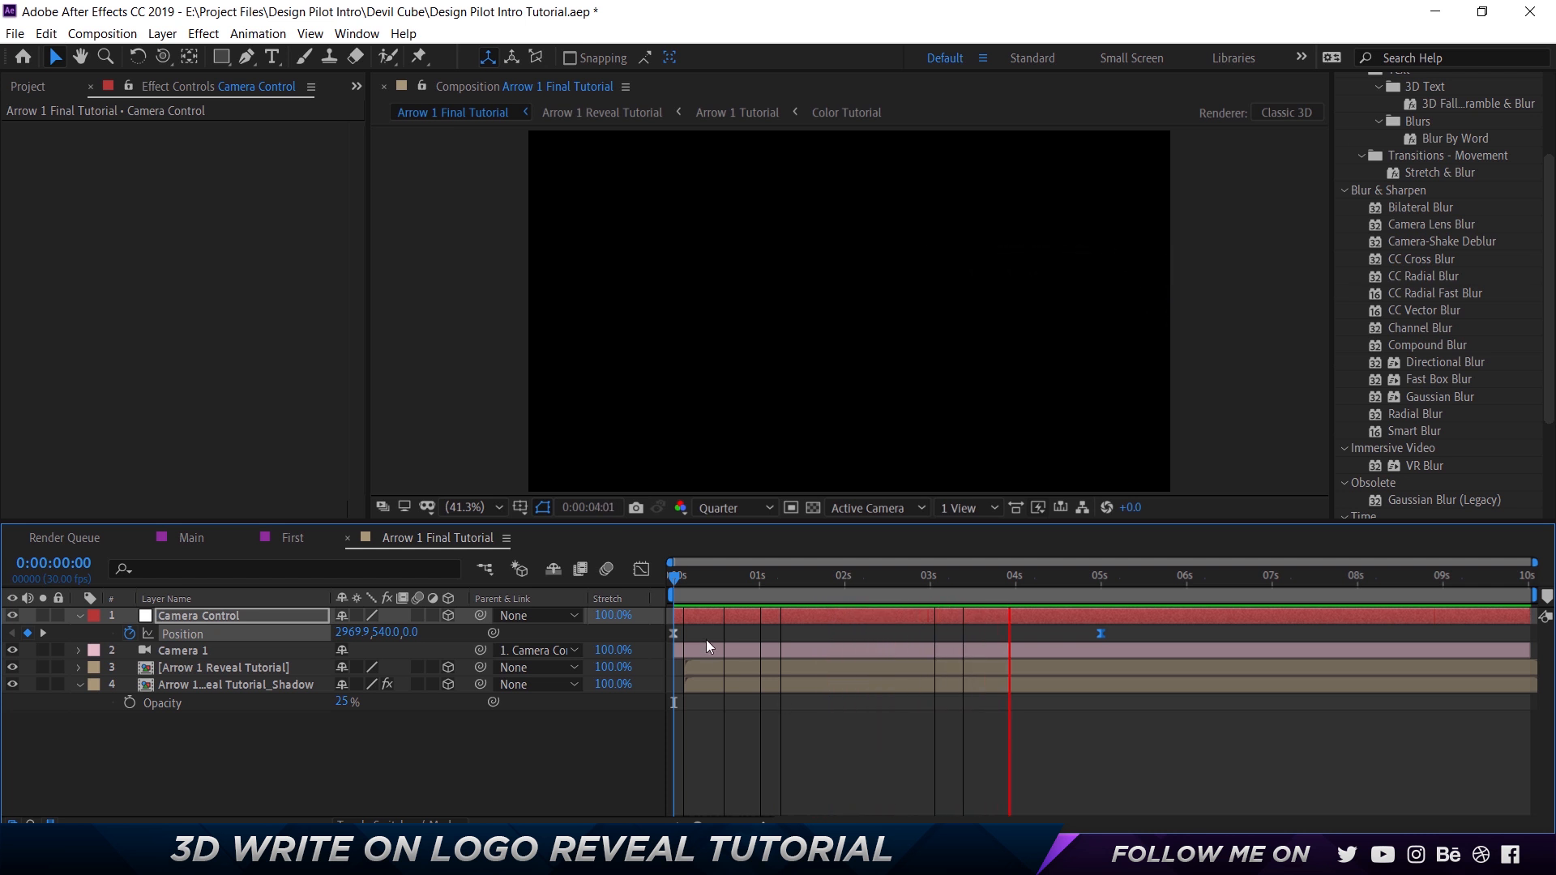
{"action": "key", "text": "space"}
At 0:00:05:00, move the Camera Control null along X to about -1160 and preview the longer camera travel.
{"action": "left_click_drag", "start_coordinate": [693, 580], "coordinate": [1102, 586]}
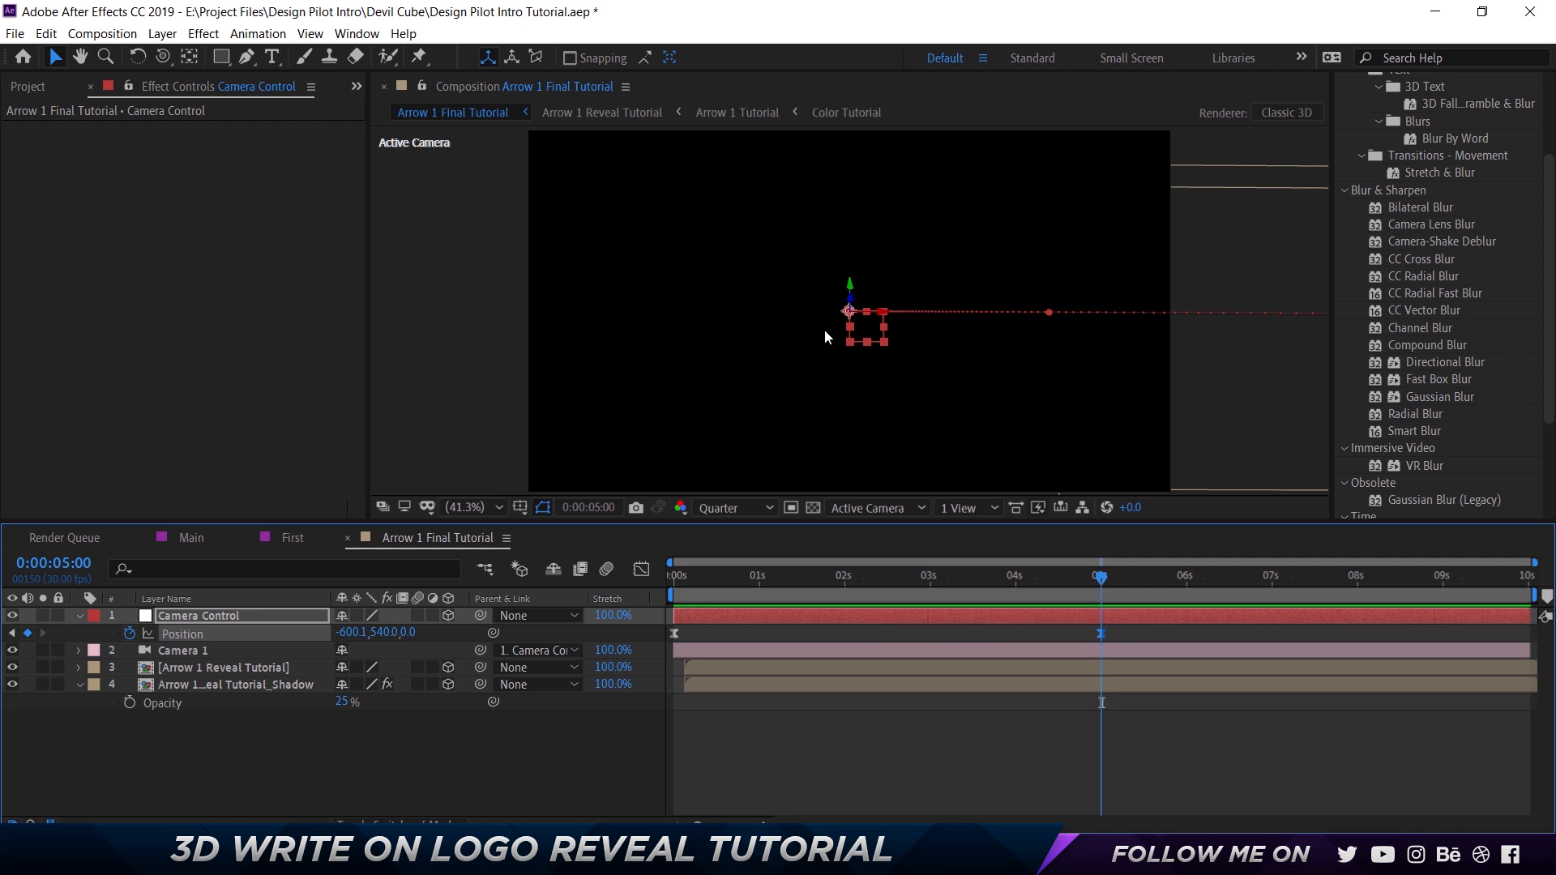
{"action": "scroll", "coordinate": [824, 329], "scroll_direction": "down", "scroll_amount": 2}
{"action": "left_click_drag", "start_coordinate": [851, 323], "coordinate": [736, 344]}
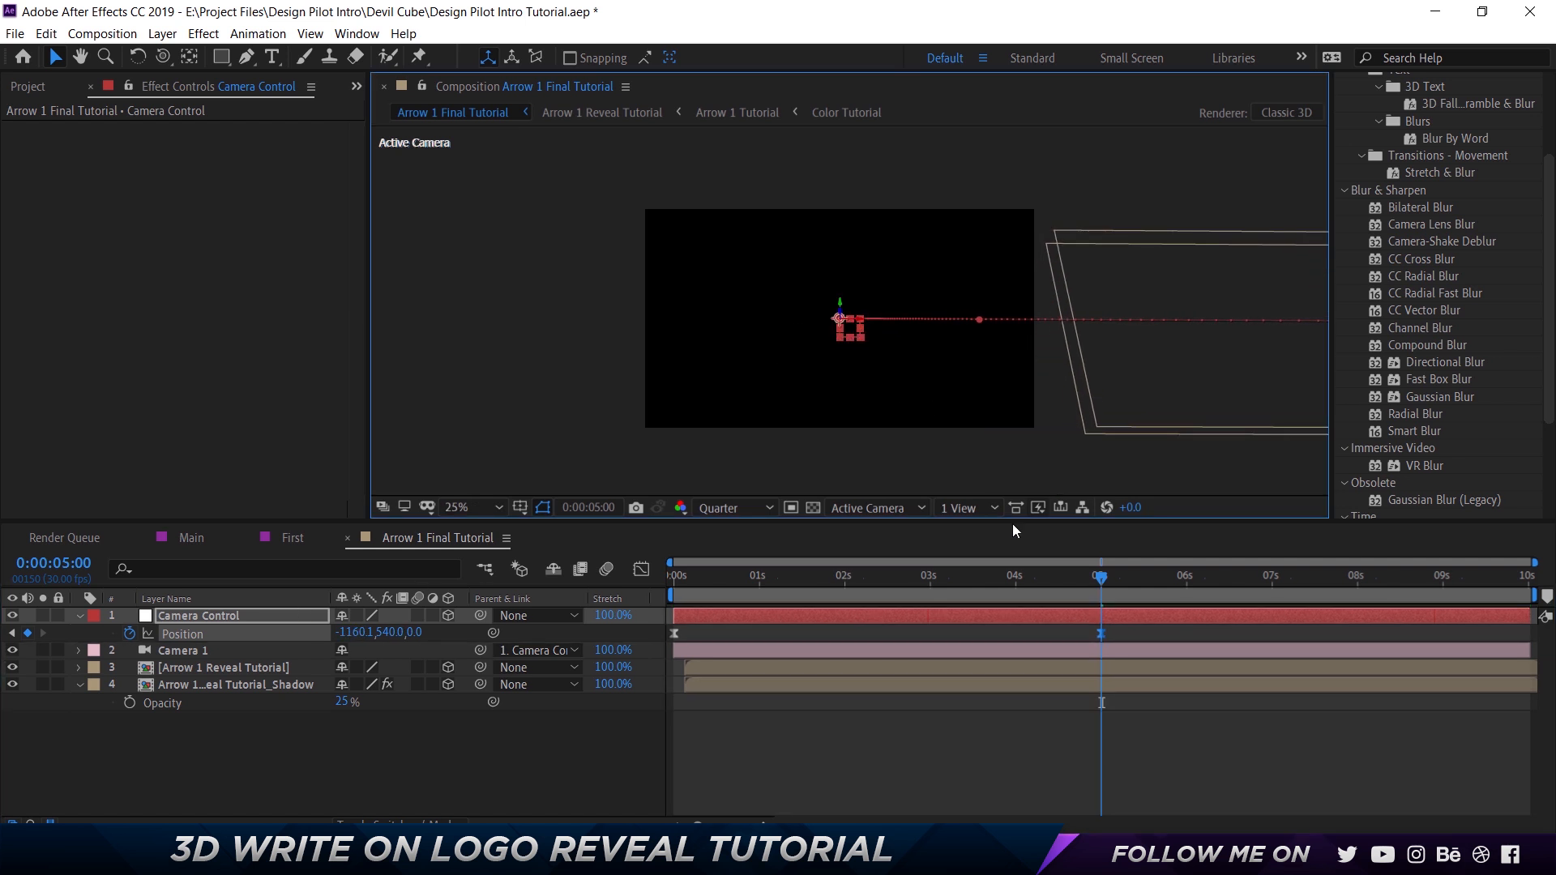
{"action": "key", "text": "space"}
{"action": "left_click_drag", "start_coordinate": [1028, 576], "coordinate": [614, 606]}
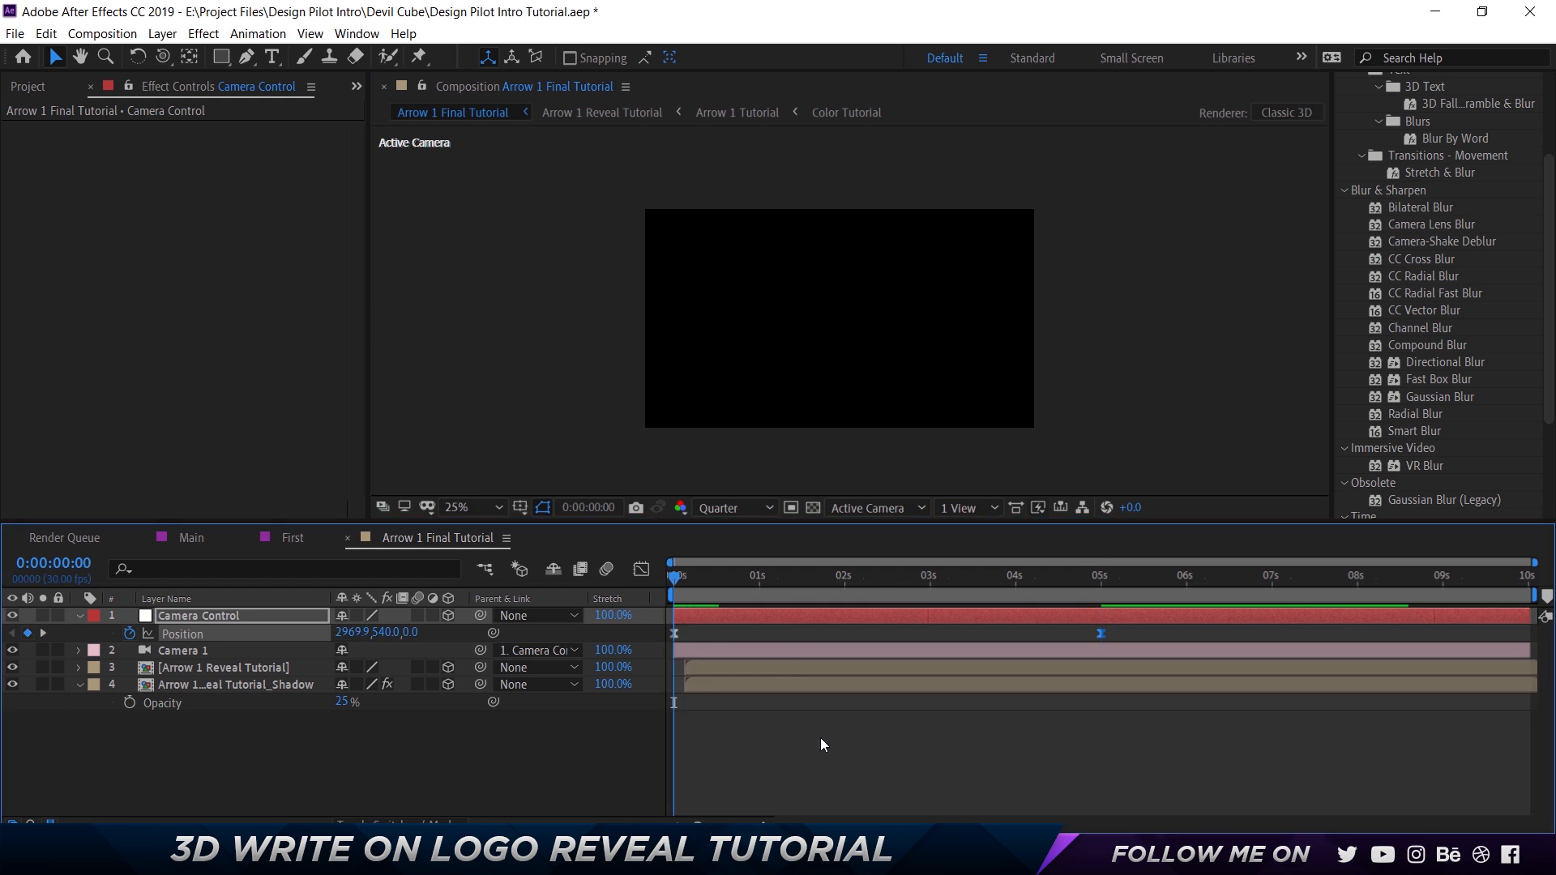
{"action": "key", "text": "space"}
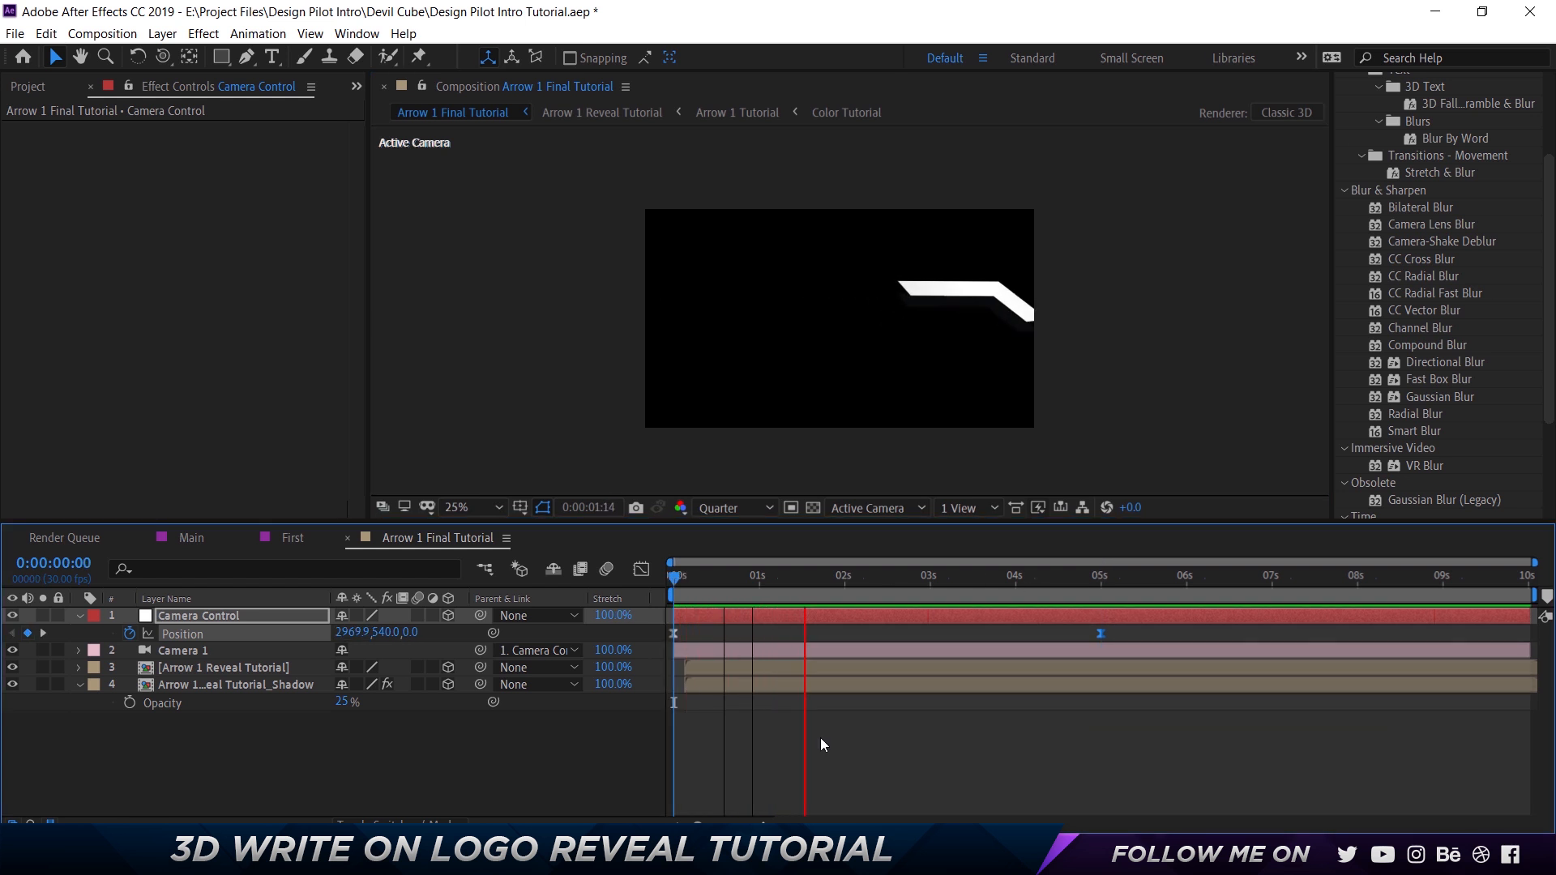
{"action": "key", "text": "space"}
Shift the Arrow 1 Reveal Tutorial layer and its shadow layer to start at about 0:00:00:25 and preview the reveal.
{"action": "left_click_drag", "start_coordinate": [715, 592], "coordinate": [746, 602]}
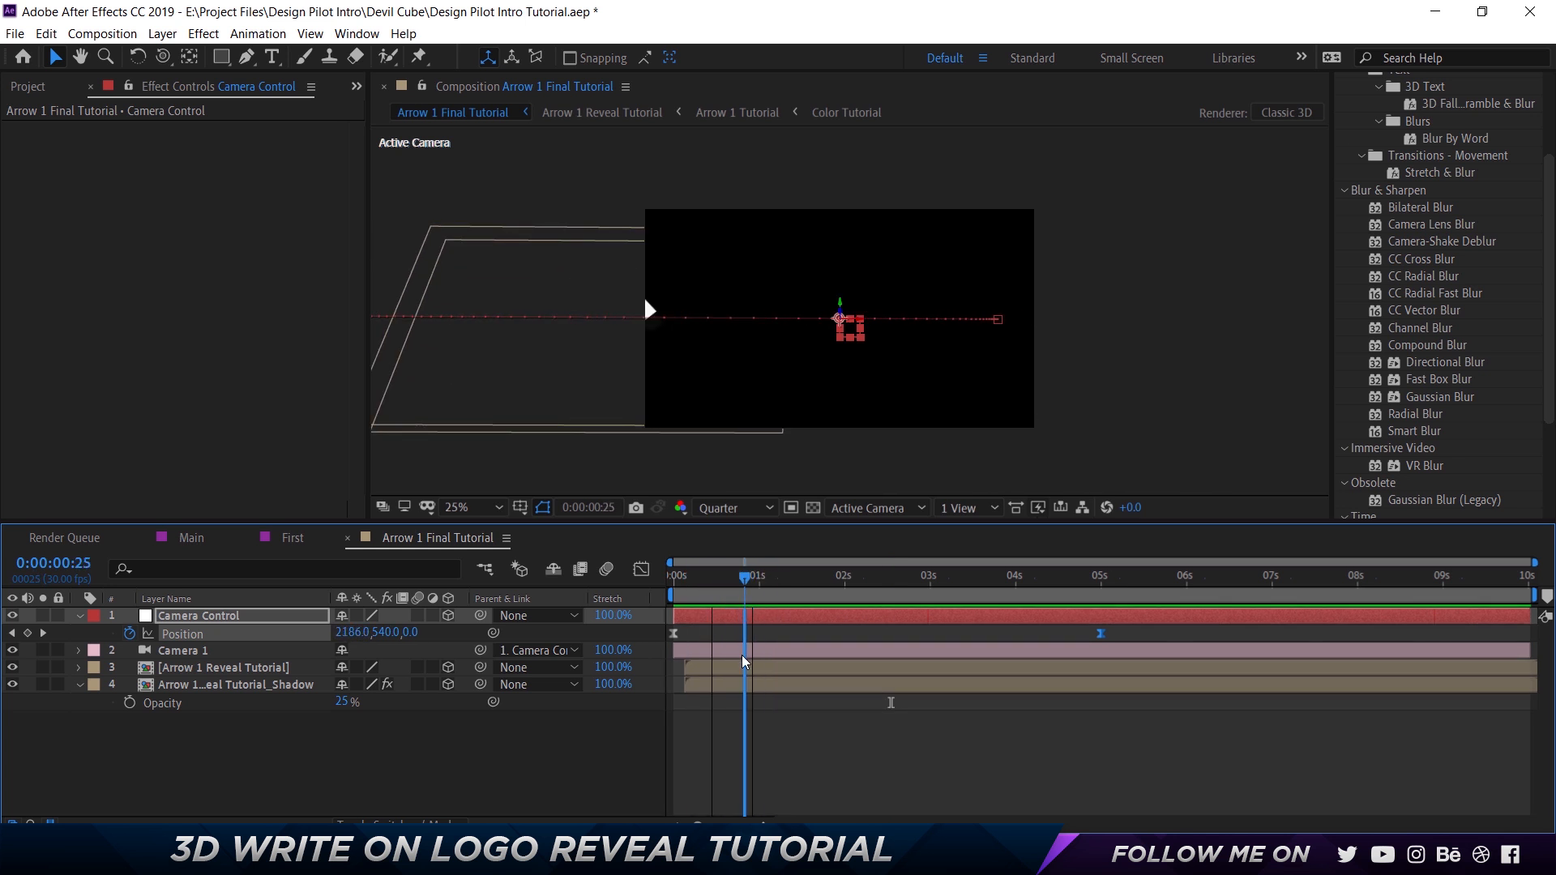
{"action": "left_click", "coordinate": [716, 670]}
{"action": "left_click", "coordinate": [715, 685], "text": "shift"}
{"action": "left_click_drag", "start_coordinate": [717, 684], "coordinate": [778, 670]}
{"action": "left_click_drag", "start_coordinate": [700, 582], "coordinate": [663, 580]}
{"action": "key", "text": "space"}
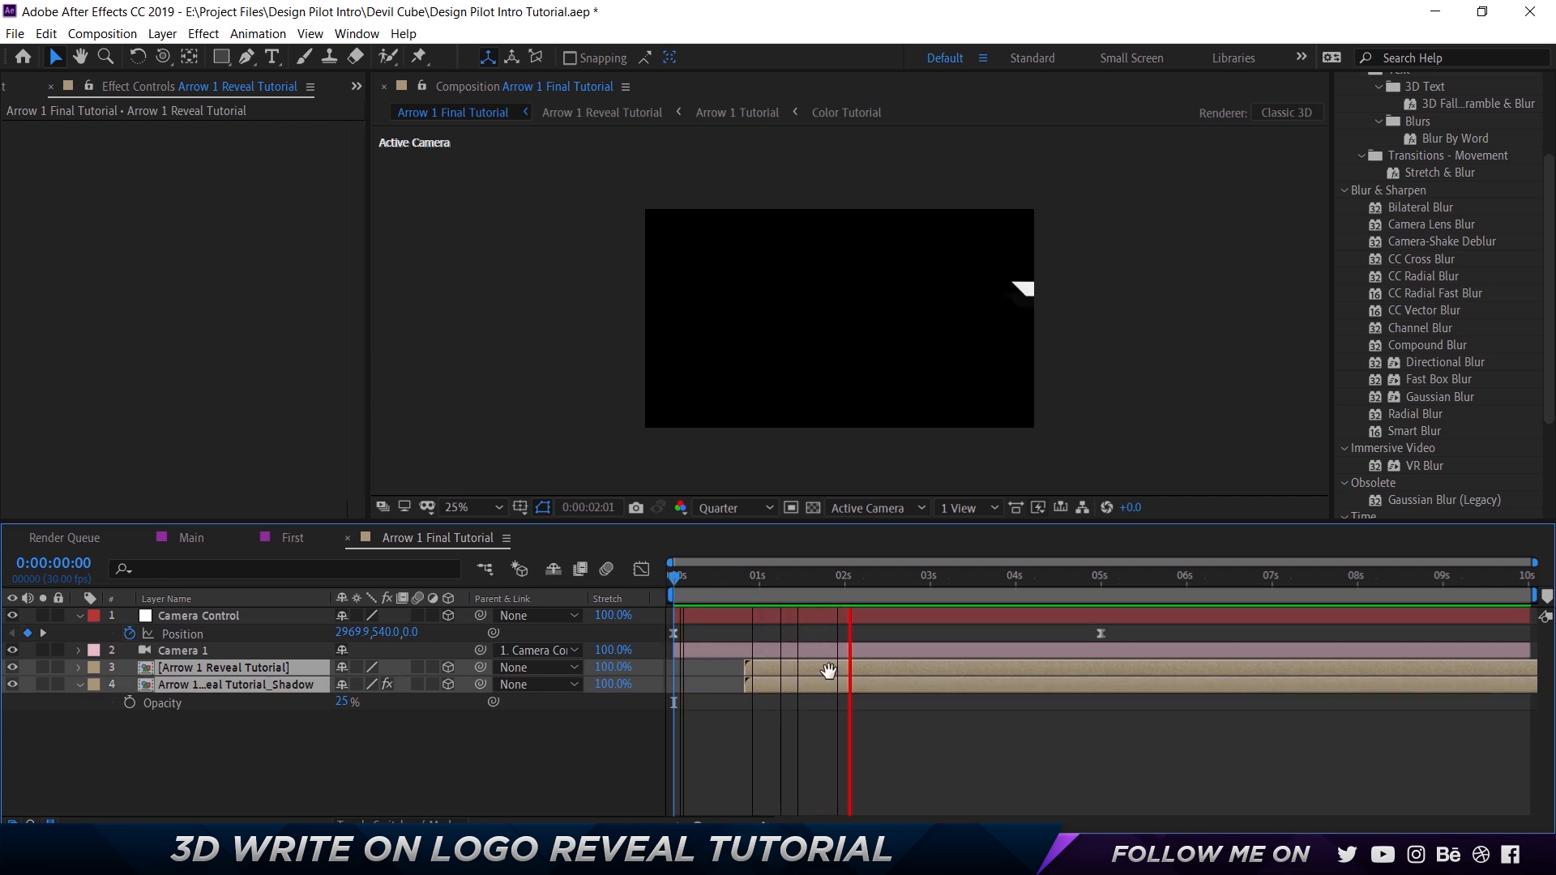
{"action": "key", "text": "space"}
Delay the arrow reveal layer and its shadow layer further, to start at about 0:00:01:02, and preview the result.
{"action": "left_click_drag", "start_coordinate": [770, 664], "coordinate": [786, 665]}
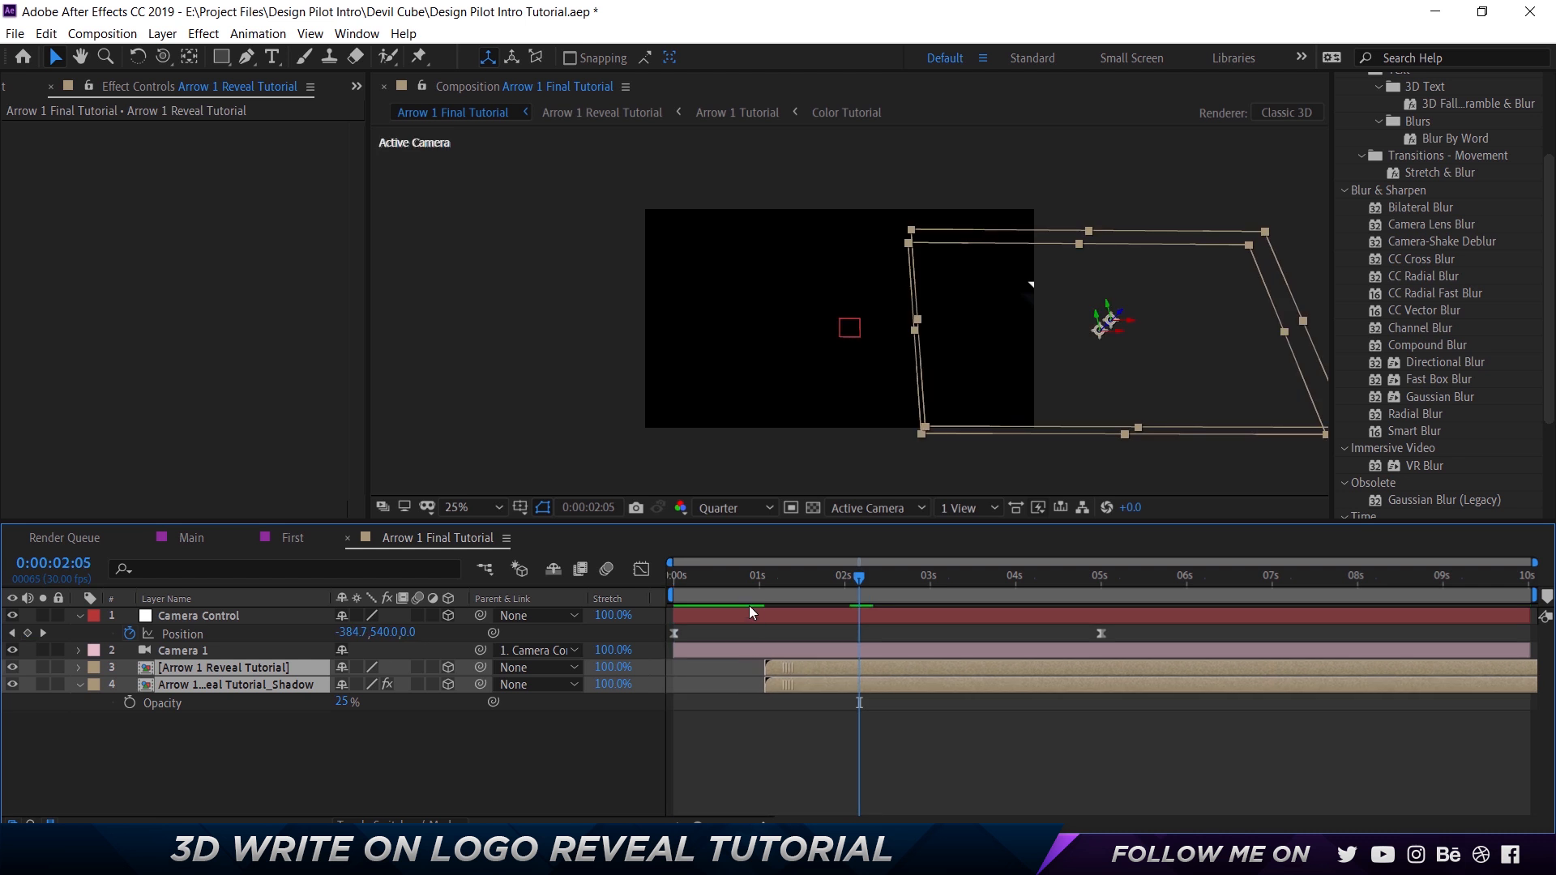
{"action": "left_click", "coordinate": [727, 579]}
{"action": "key", "text": "space"}
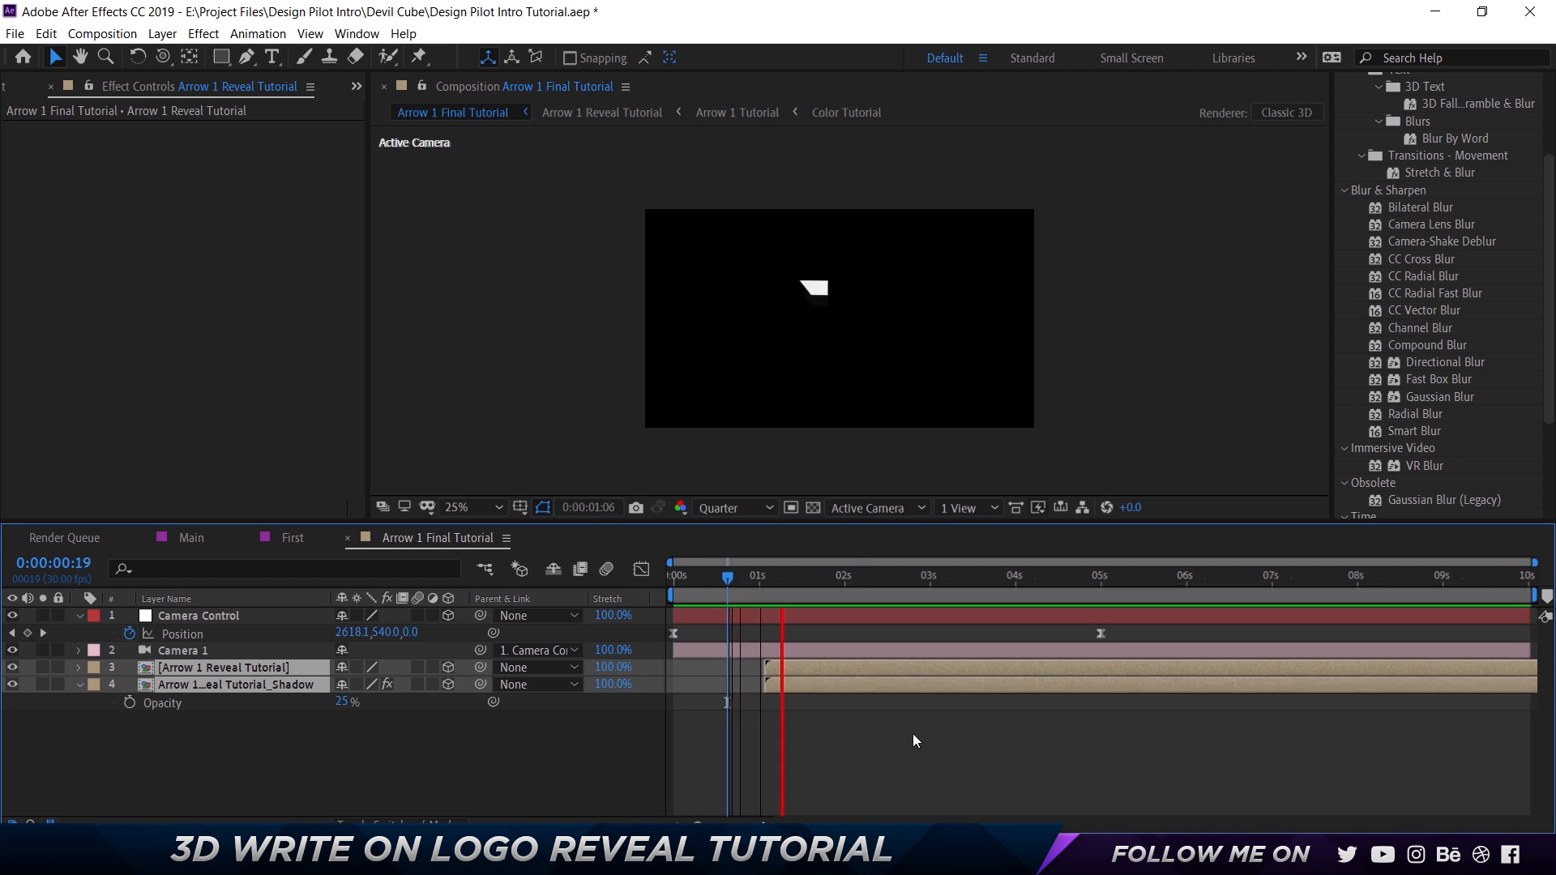
{"action": "key", "text": "space"}
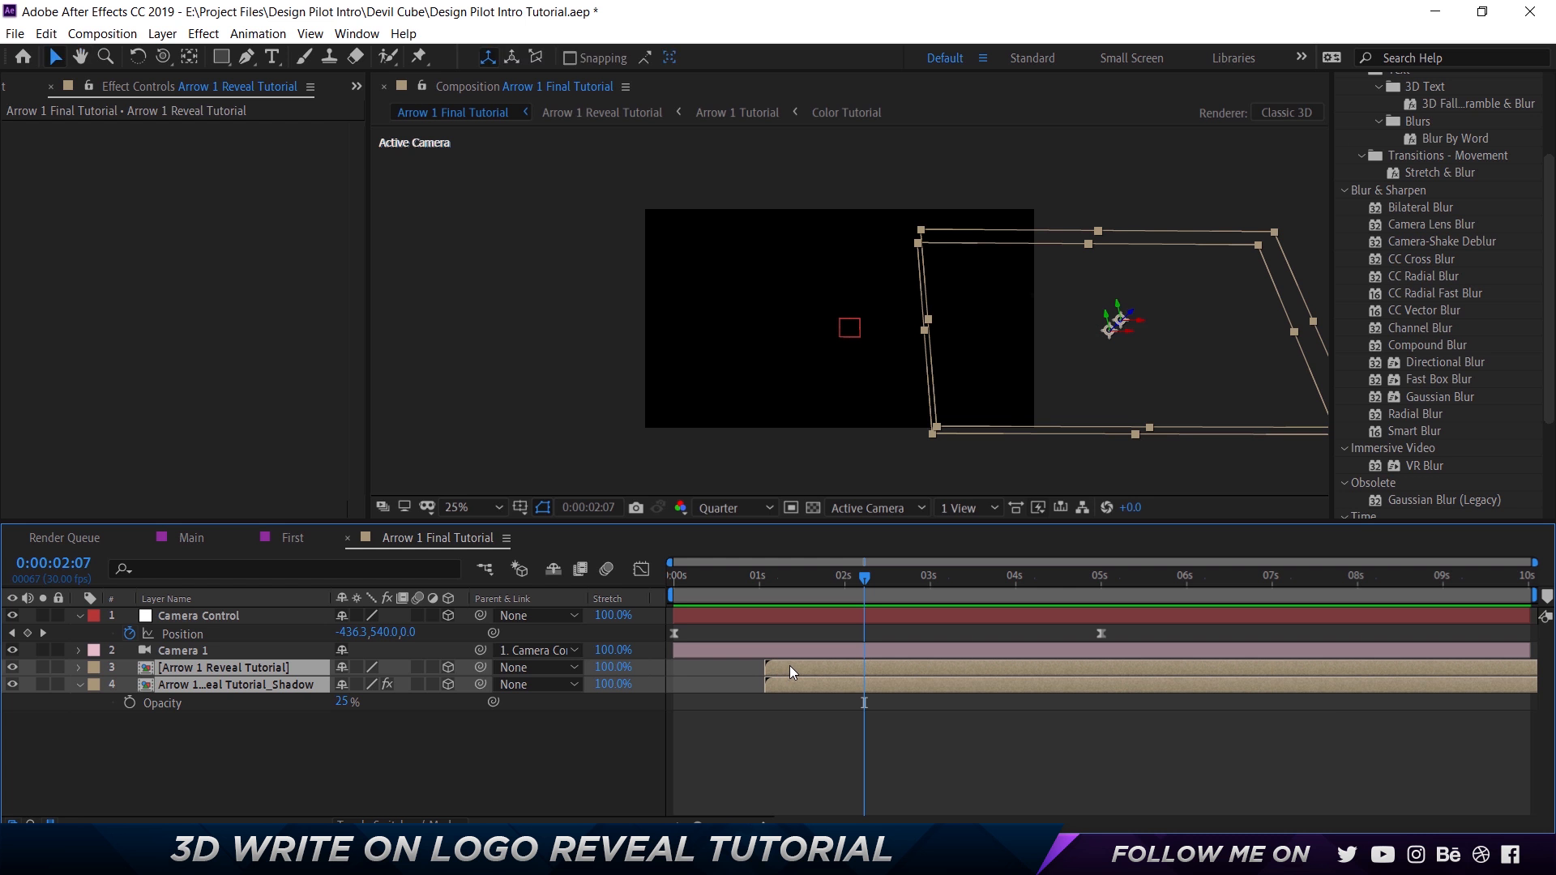
Pull the arrow reveal layer and its shadow layer back to start at about 0:00:00:22 and preview the timing.
{"action": "left_click_drag", "start_coordinate": [790, 665], "coordinate": [761, 668]}
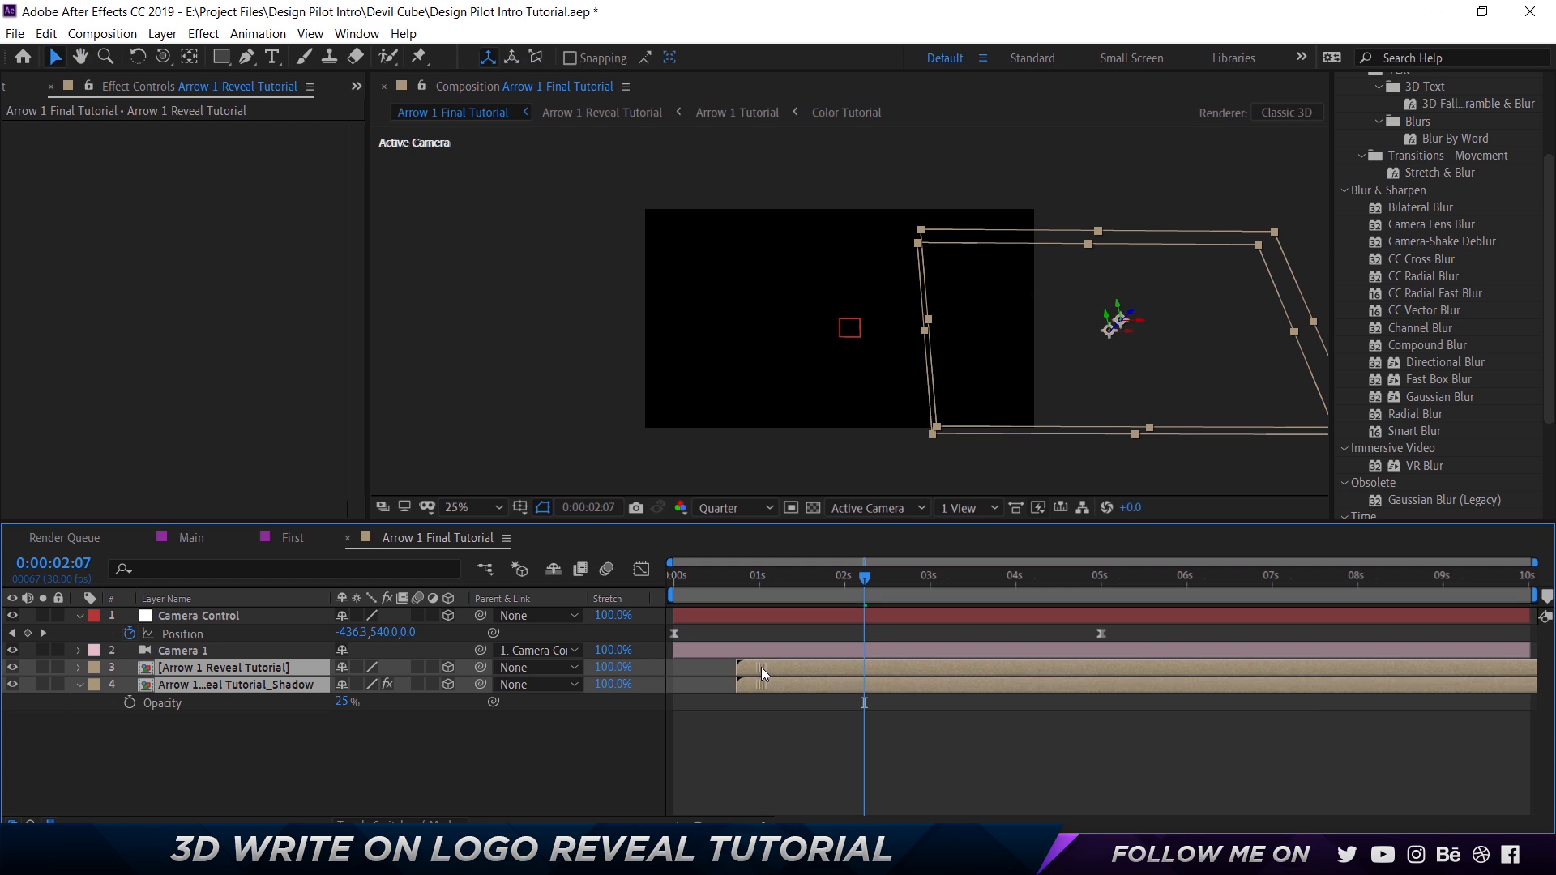
{"action": "left_click", "coordinate": [707, 582]}
{"action": "key", "text": "space"}
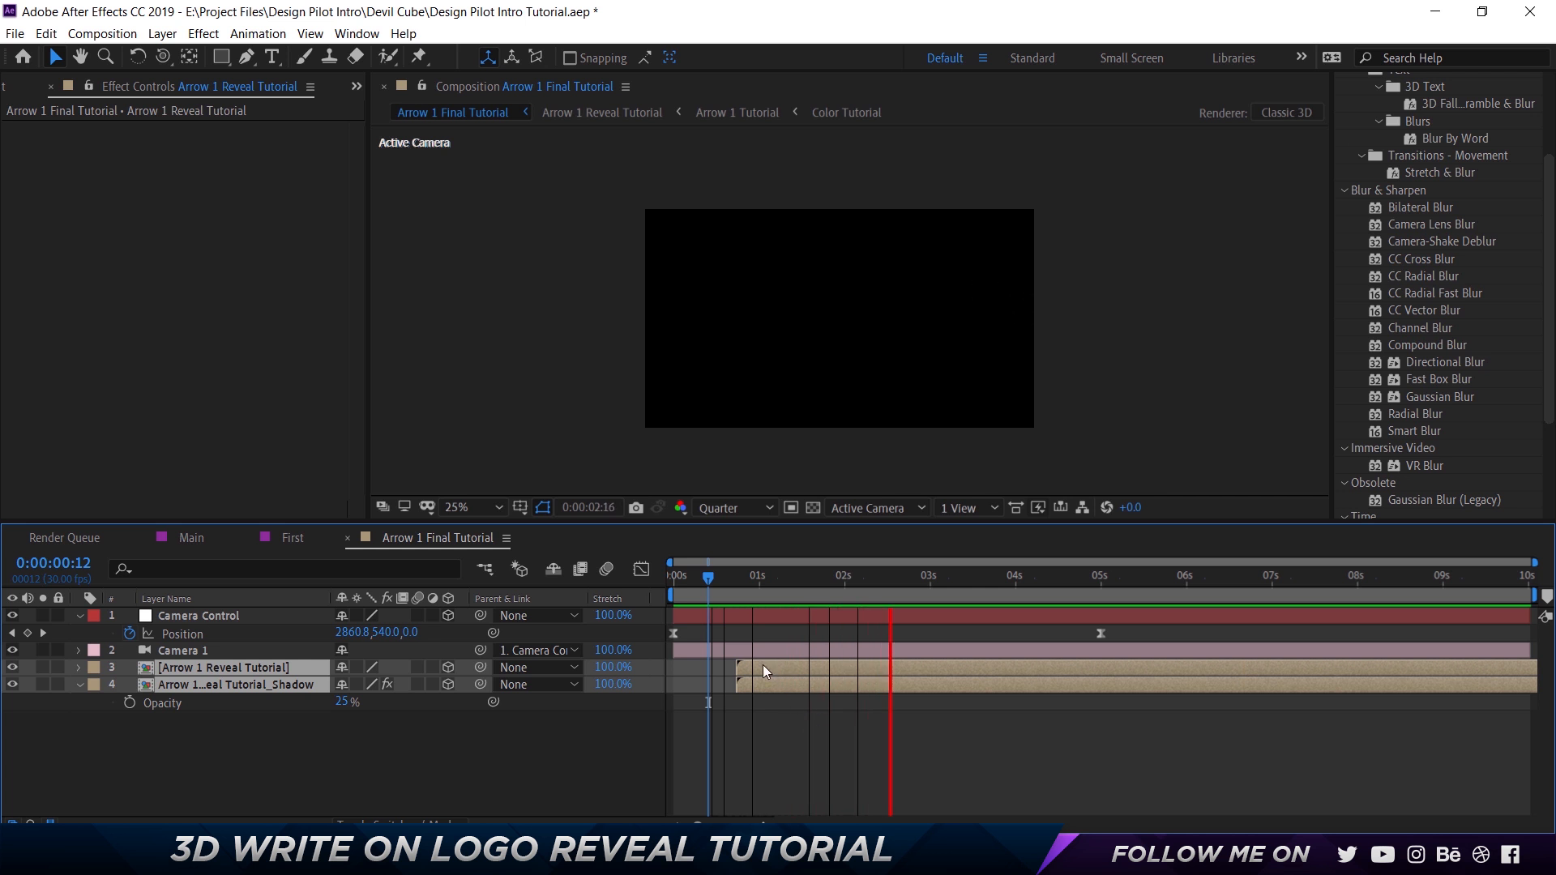
Shift both arrow layers slightly earlier, to start at about 0:00:00:18, and preview the reveal with the camera move.
{"action": "left_click_drag", "start_coordinate": [762, 665], "coordinate": [751, 672]}
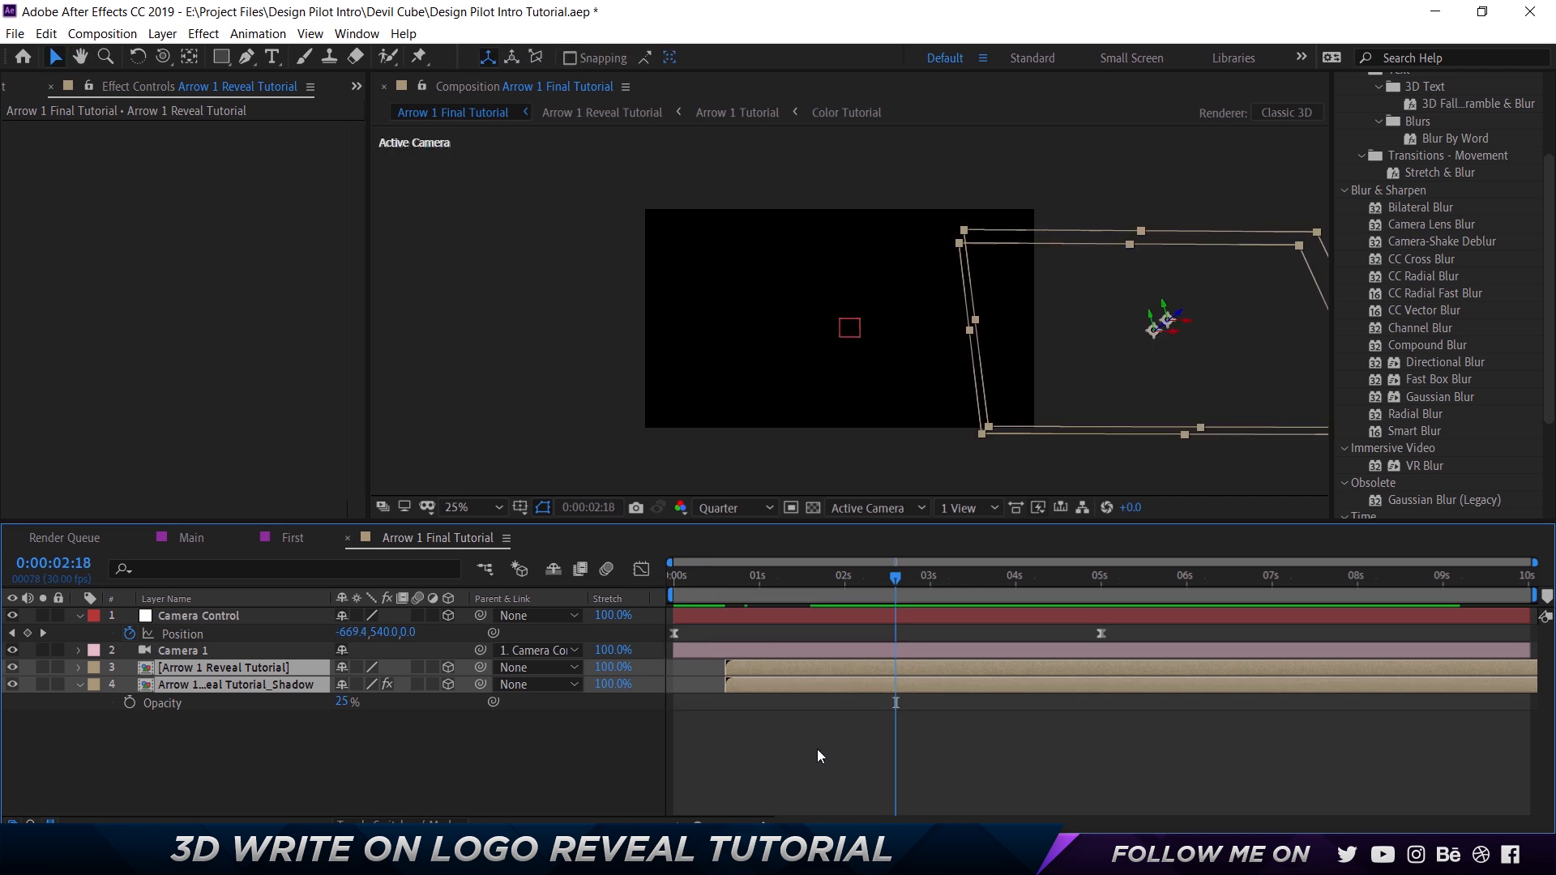
{"action": "left_click", "coordinate": [704, 581]}
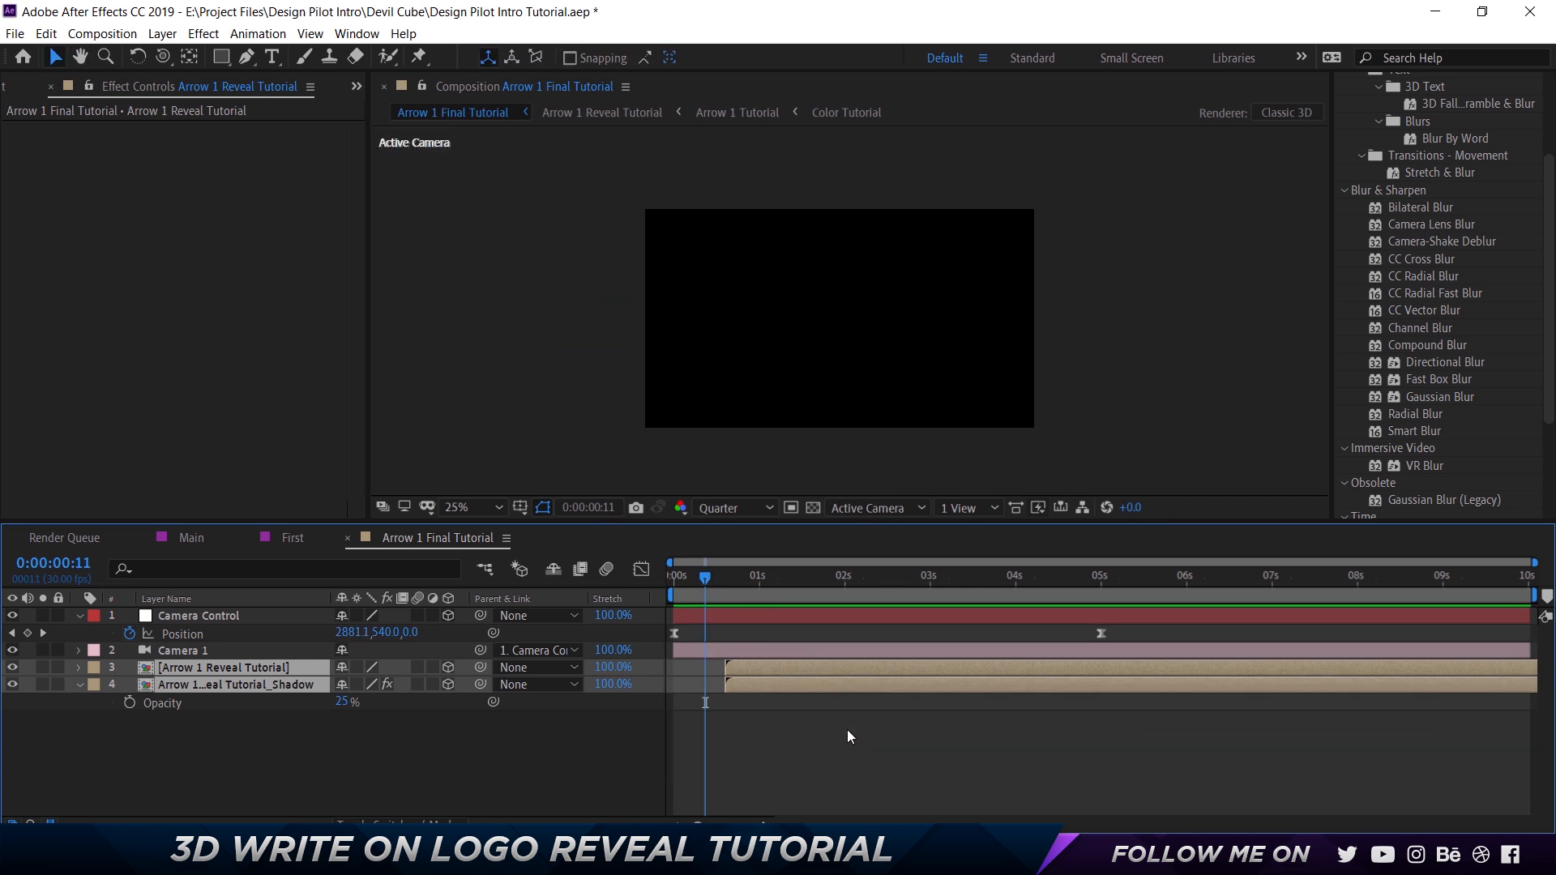
{"action": "key", "text": "space"}
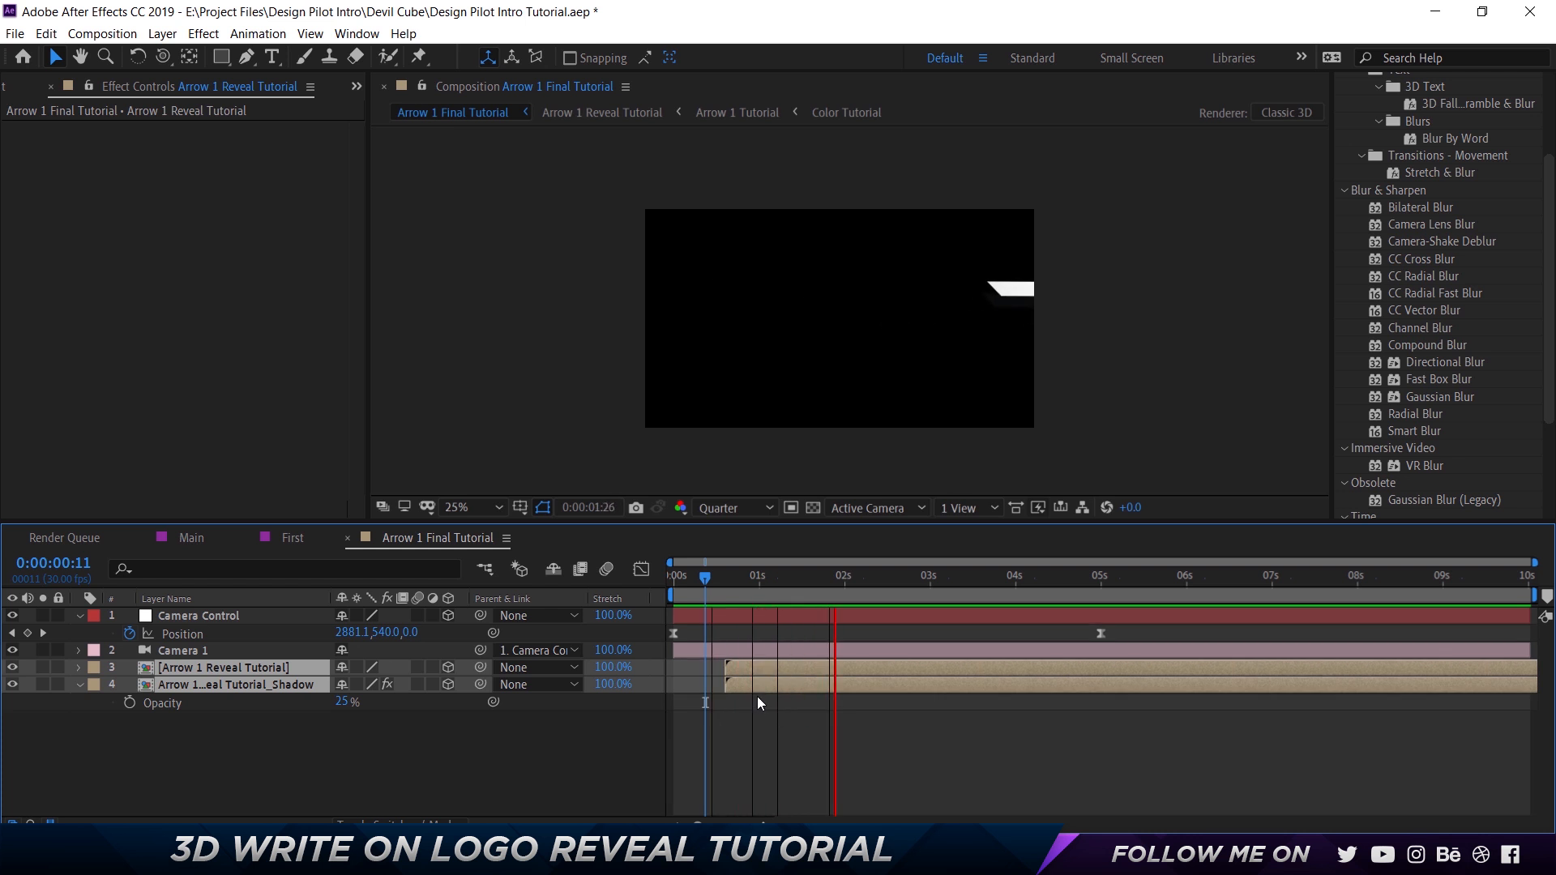
{"action": "key", "text": "space"}
{"action": "left_click", "coordinate": [295, 728]}
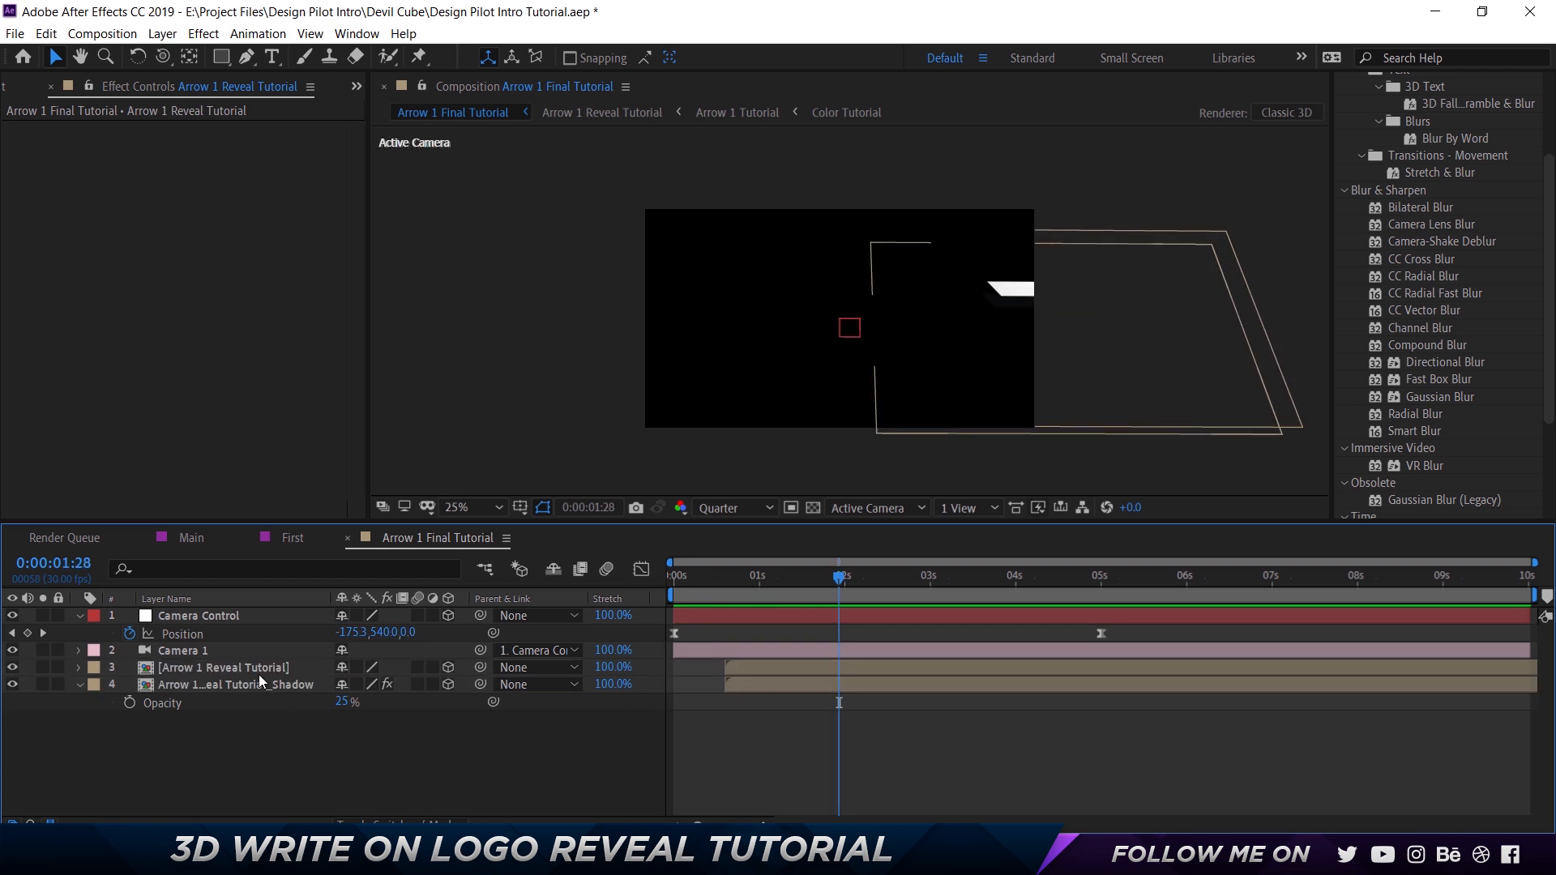
Open the Arrow 1 Reveal Tutorial composition and collapse the Arrow 1 Tutorial layer's properties.
{"action": "left_click", "coordinate": [260, 673]}
{"action": "double_click", "coordinate": [259, 673]}
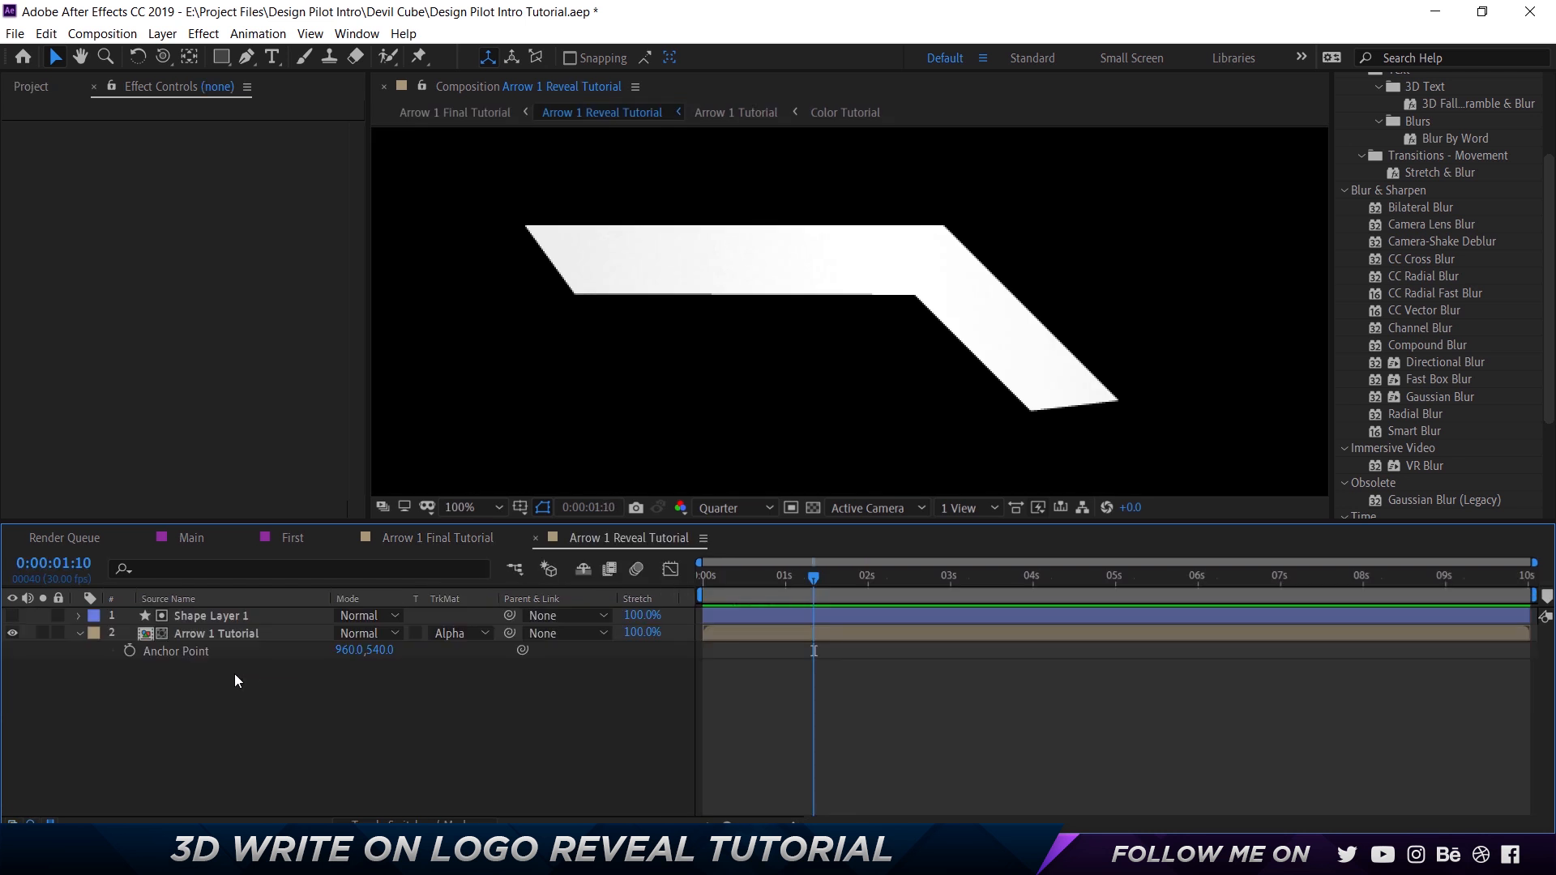
{"action": "left_click", "coordinate": [226, 630]}
{"action": "double_click", "coordinate": [227, 633]}
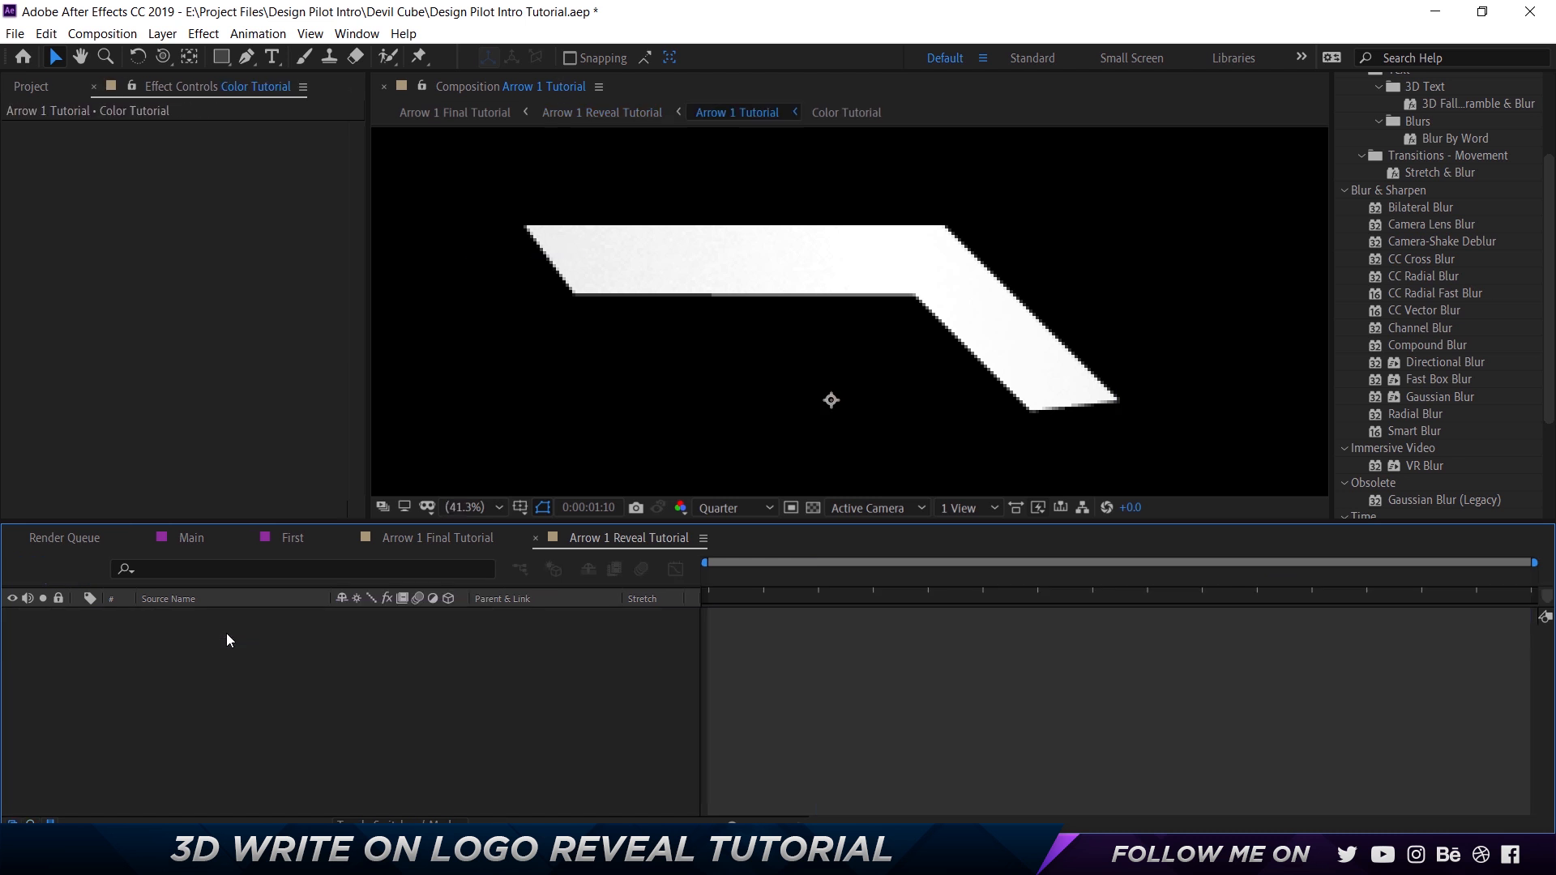
{"action": "key", "text": "ctrl+w"}
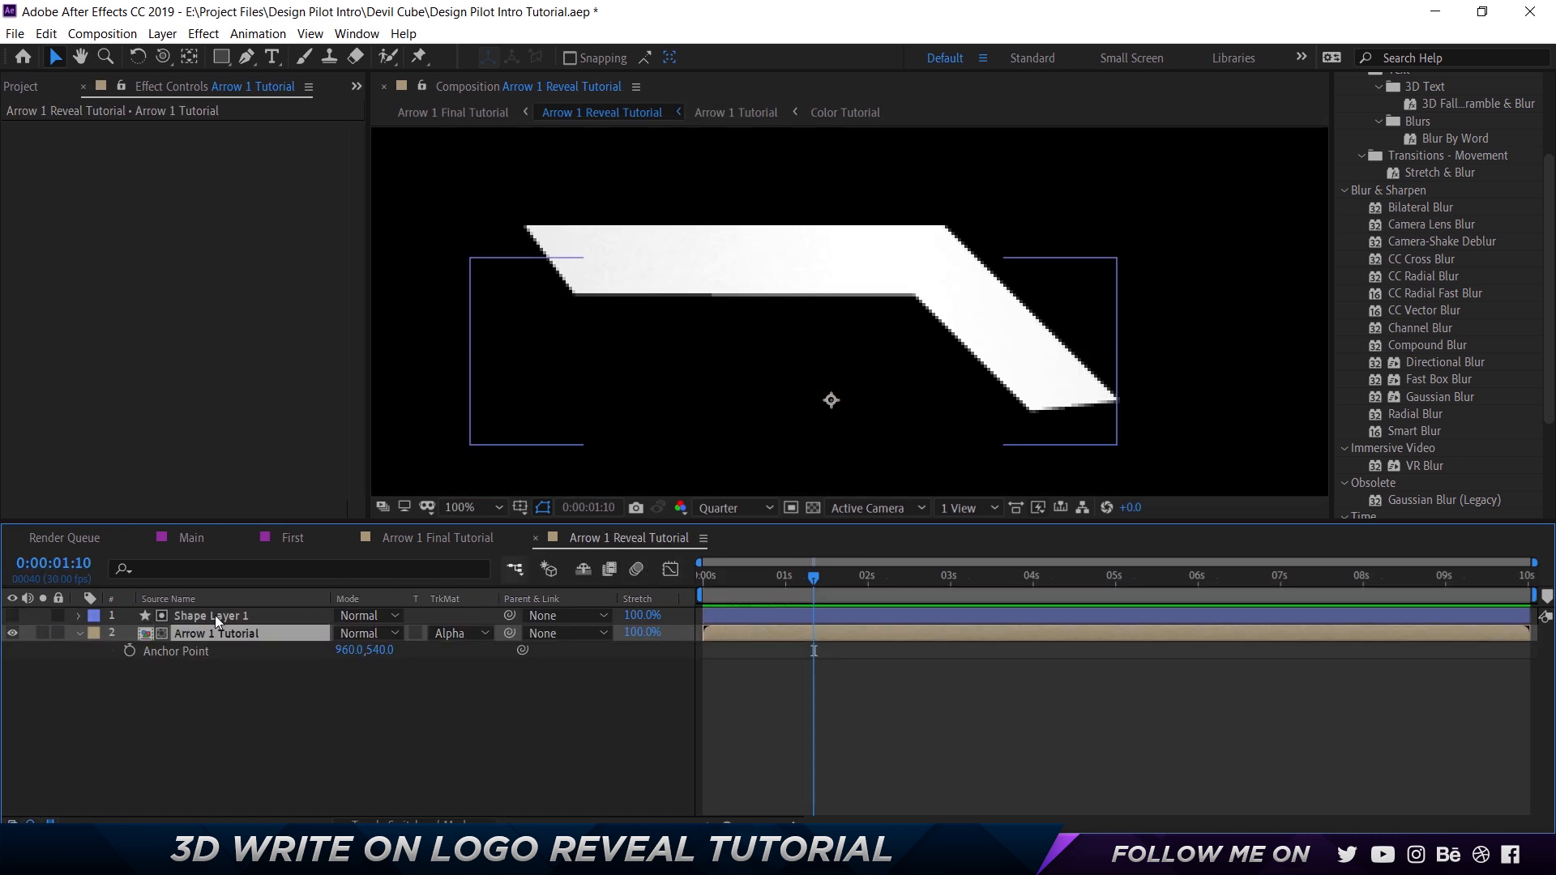
{"action": "key", "text": "a"}
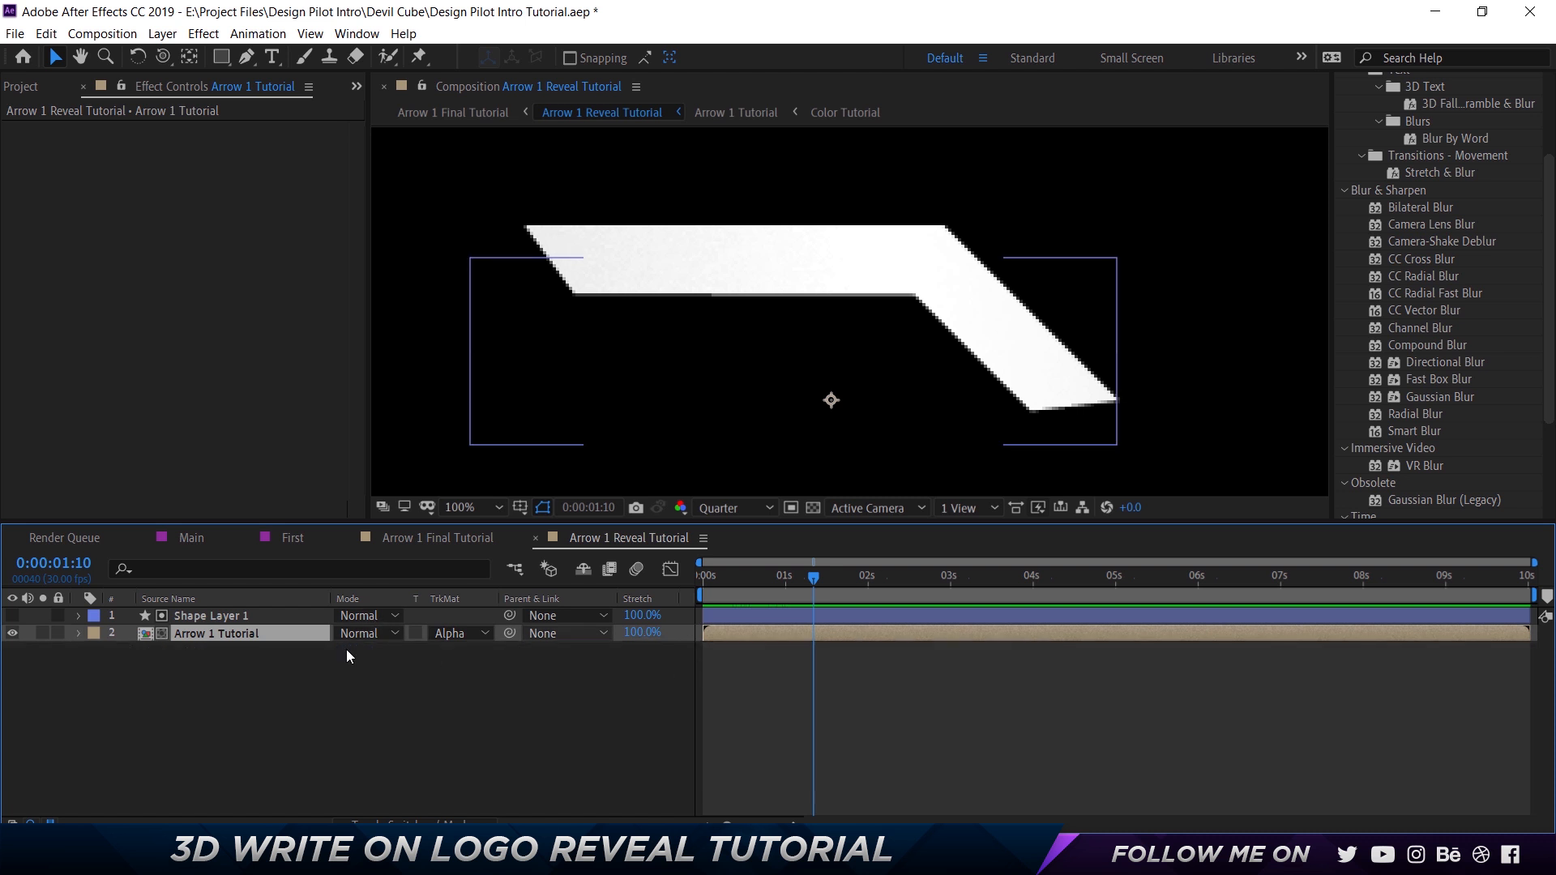
Smooth the end of Shape Layer 1's write-on by lengthening the last End keyframe's incoming ease in the speed graph.
{"action": "left_click", "coordinate": [235, 622]}
{"action": "key", "text": "u"}
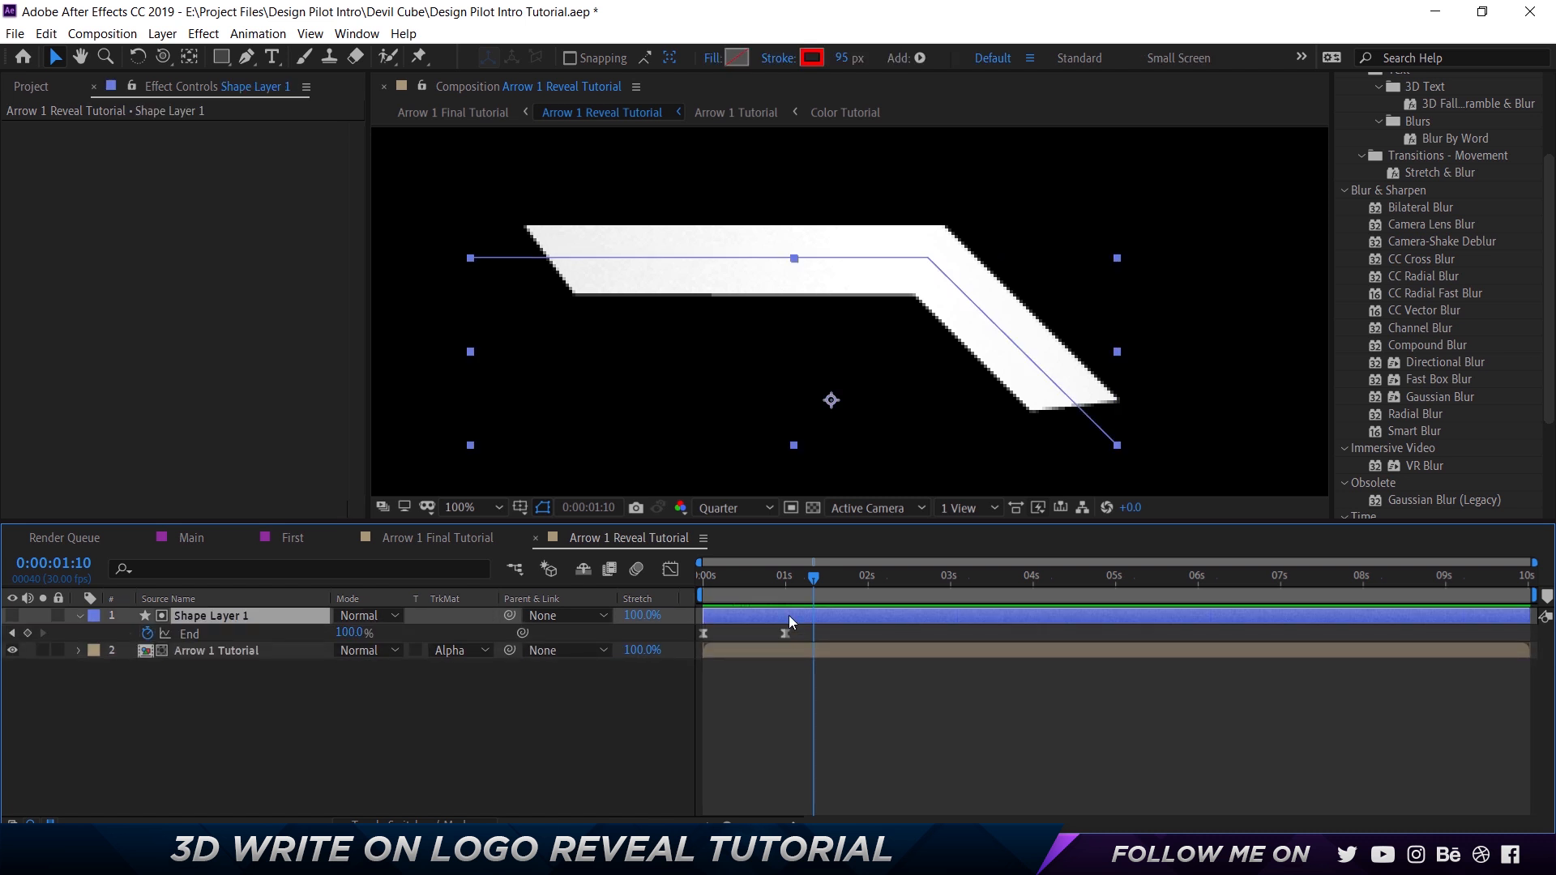
{"action": "left_click_drag", "start_coordinate": [797, 634], "coordinate": [699, 614]}
{"action": "left_click", "coordinate": [671, 570]}
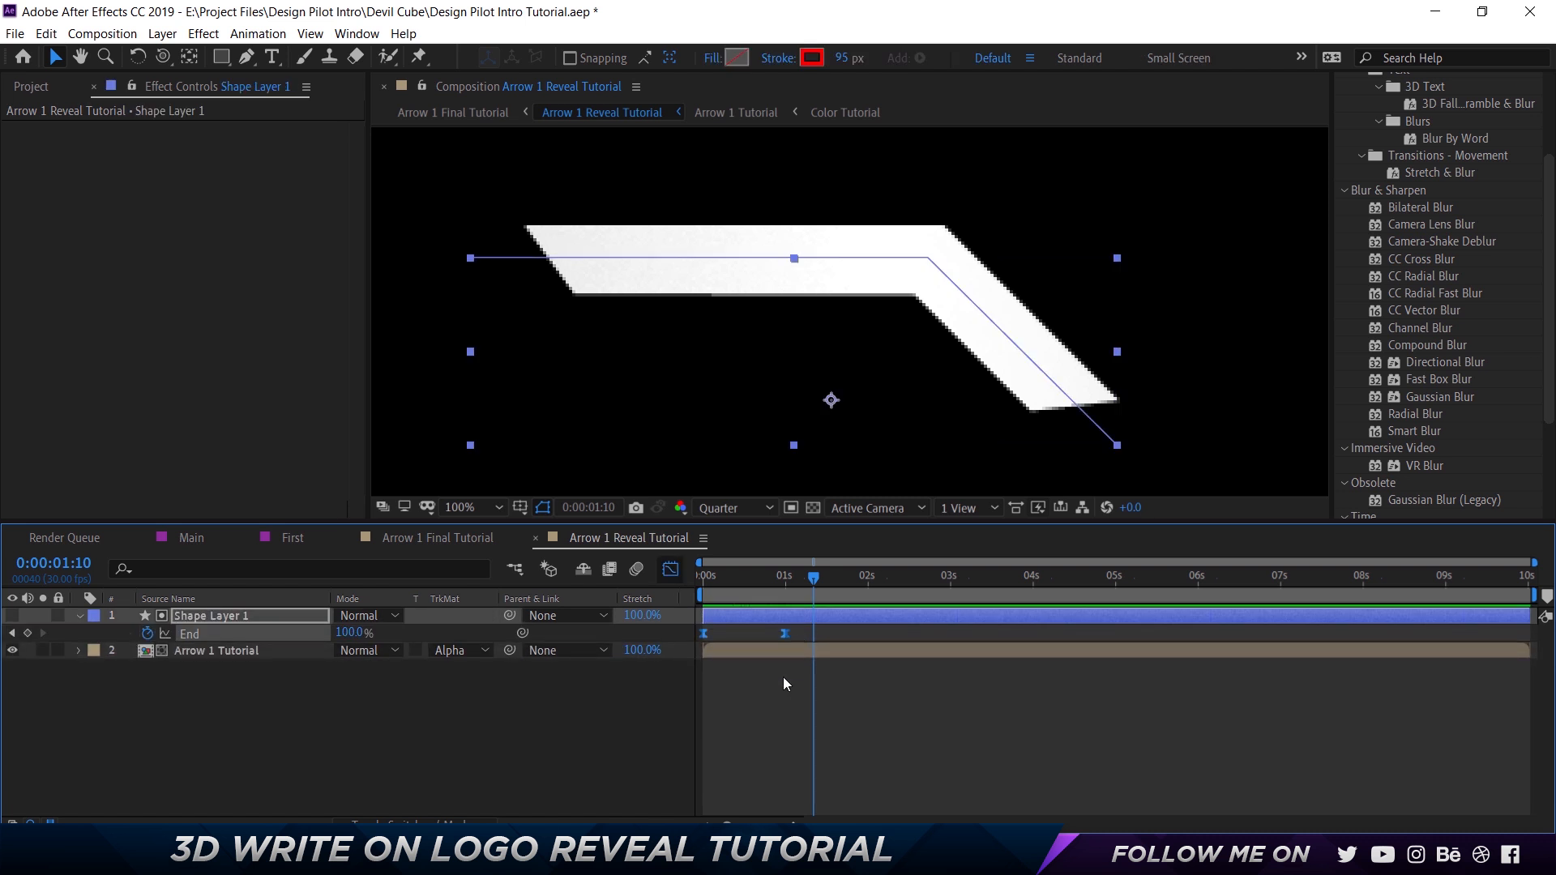
{"action": "left_click", "coordinate": [786, 774]}
{"action": "left_click_drag", "start_coordinate": [758, 774], "coordinate": [736, 773]}
{"action": "left_click", "coordinate": [671, 570]}
Return to the Arrow 1 Final Tutorial composition and preview the arrow reveal from the start.
{"action": "left_click", "coordinate": [436, 540]}
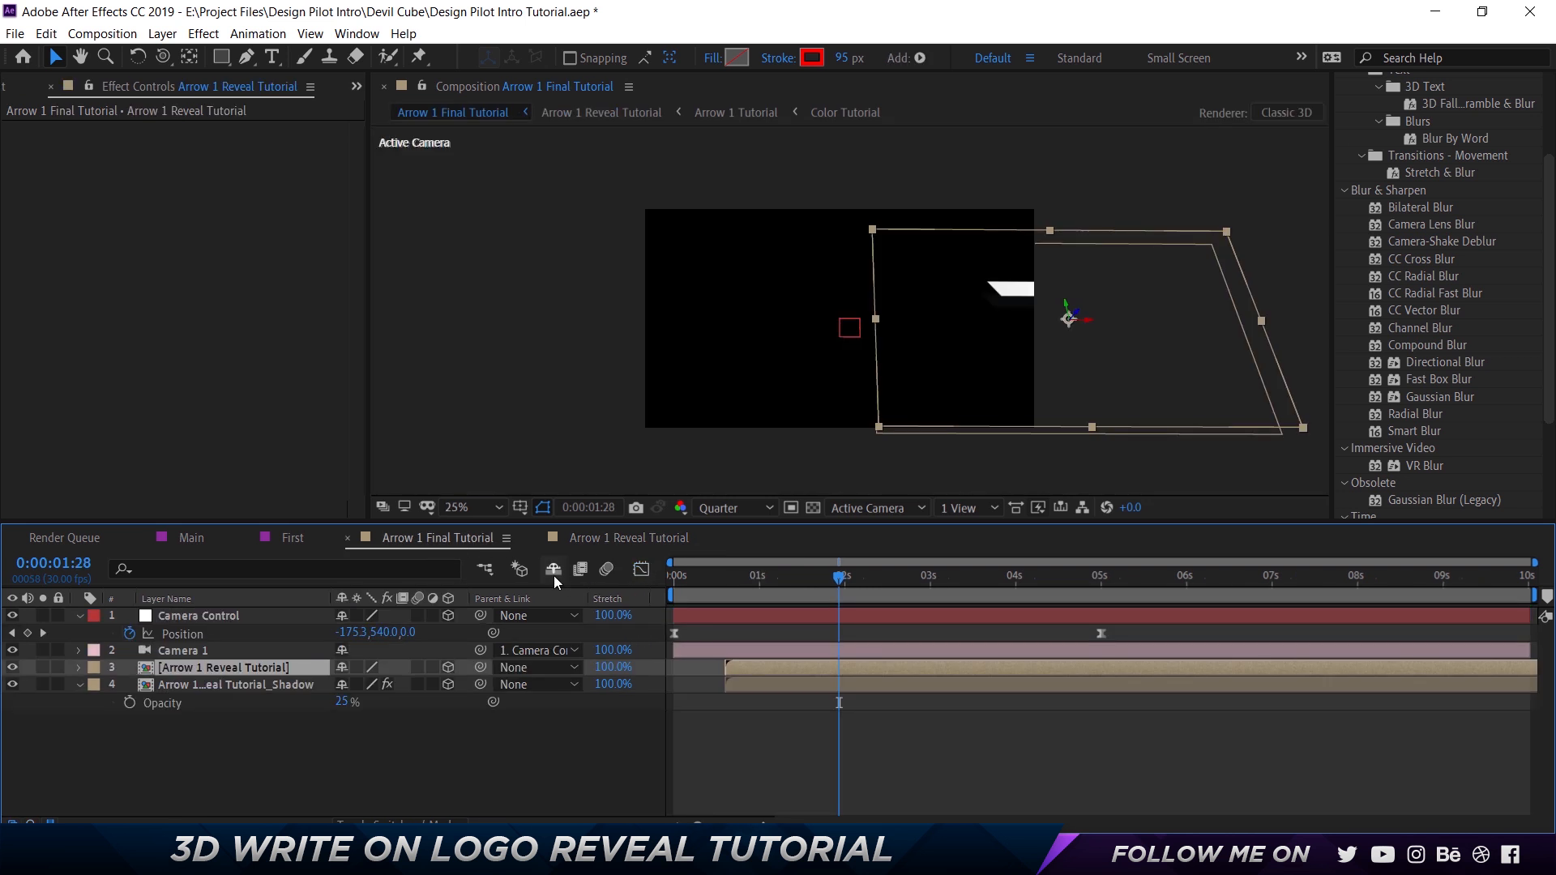
{"action": "left_click_drag", "start_coordinate": [721, 578], "coordinate": [631, 587]}
{"action": "key", "text": "space"}
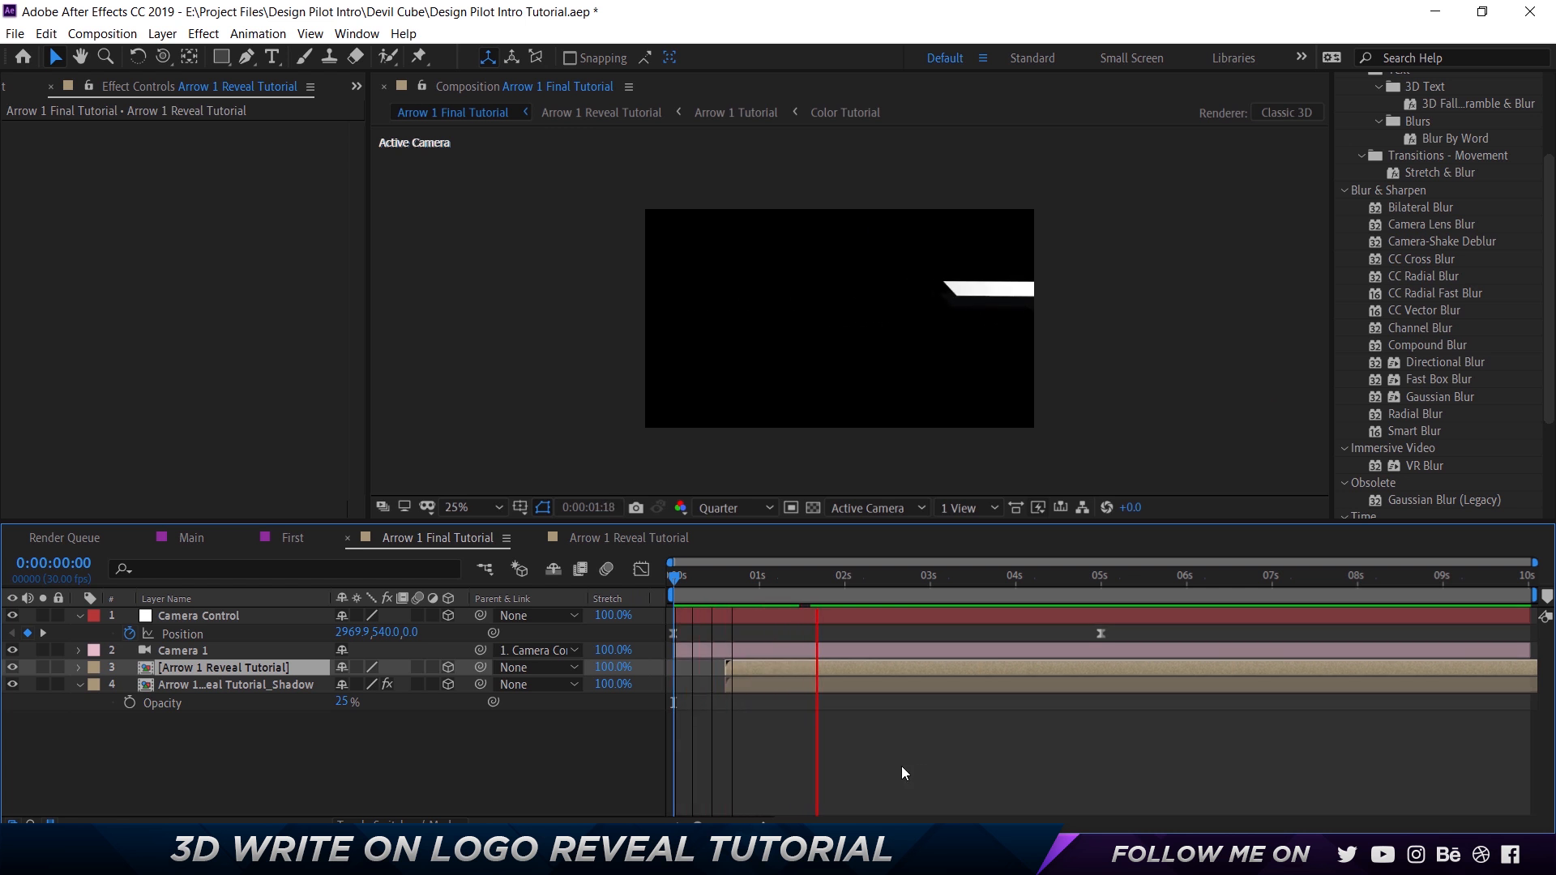
{"action": "key", "text": "space"}
{"action": "left_click_drag", "start_coordinate": [714, 582], "coordinate": [655, 629]}
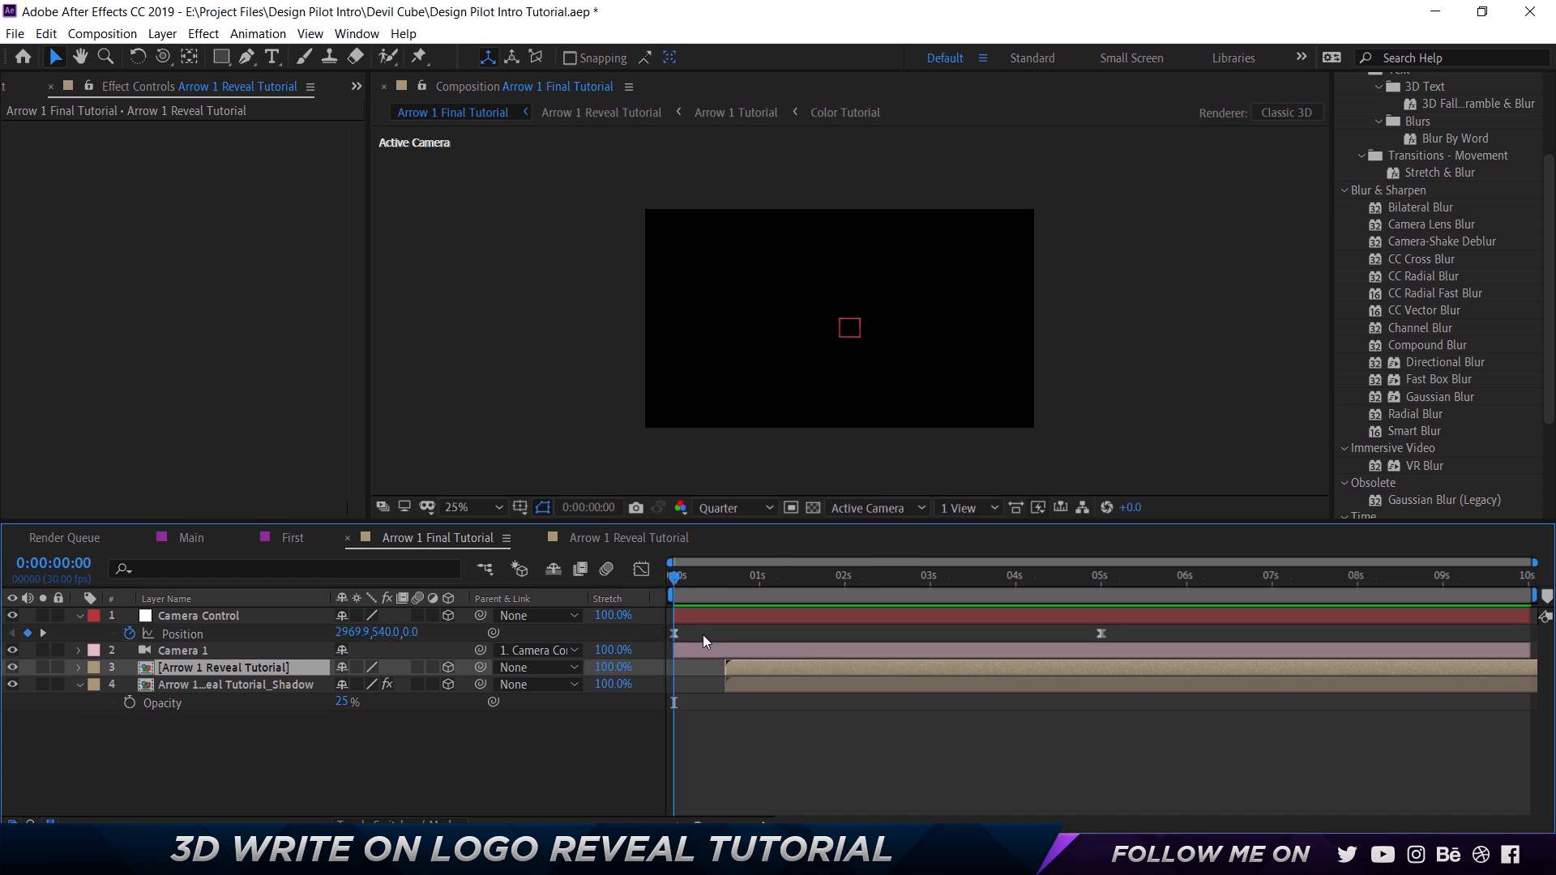
Show Camera Control's rotation properties and add an Orientation keyframe at 0:00:00:00.
{"action": "left_click", "coordinate": [290, 617]}
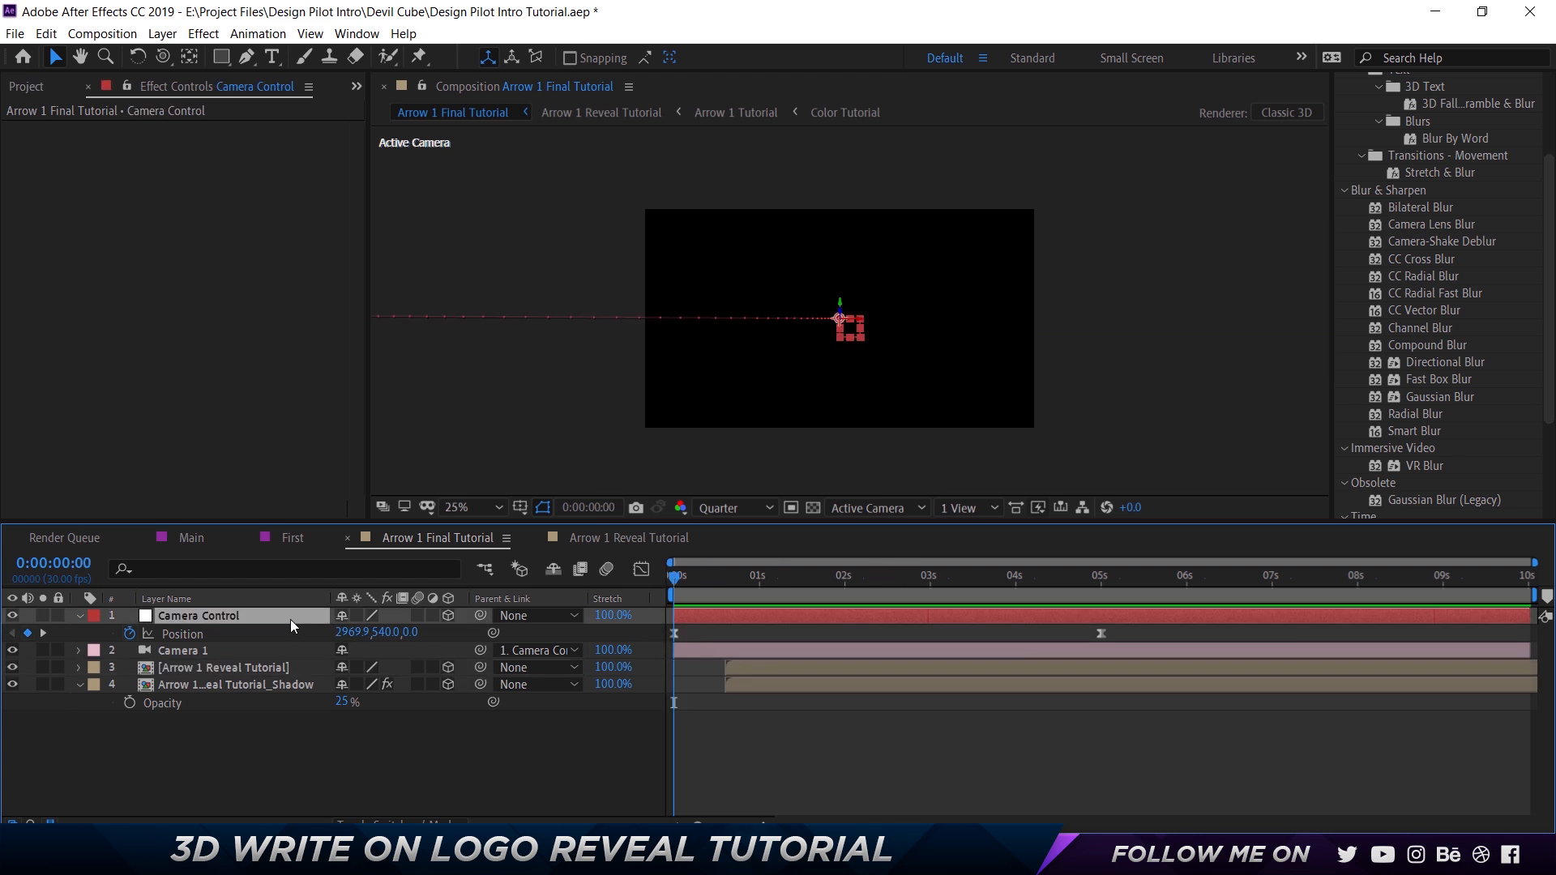
{"action": "key", "text": "shift+r"}
{"action": "left_click", "coordinate": [130, 651]}
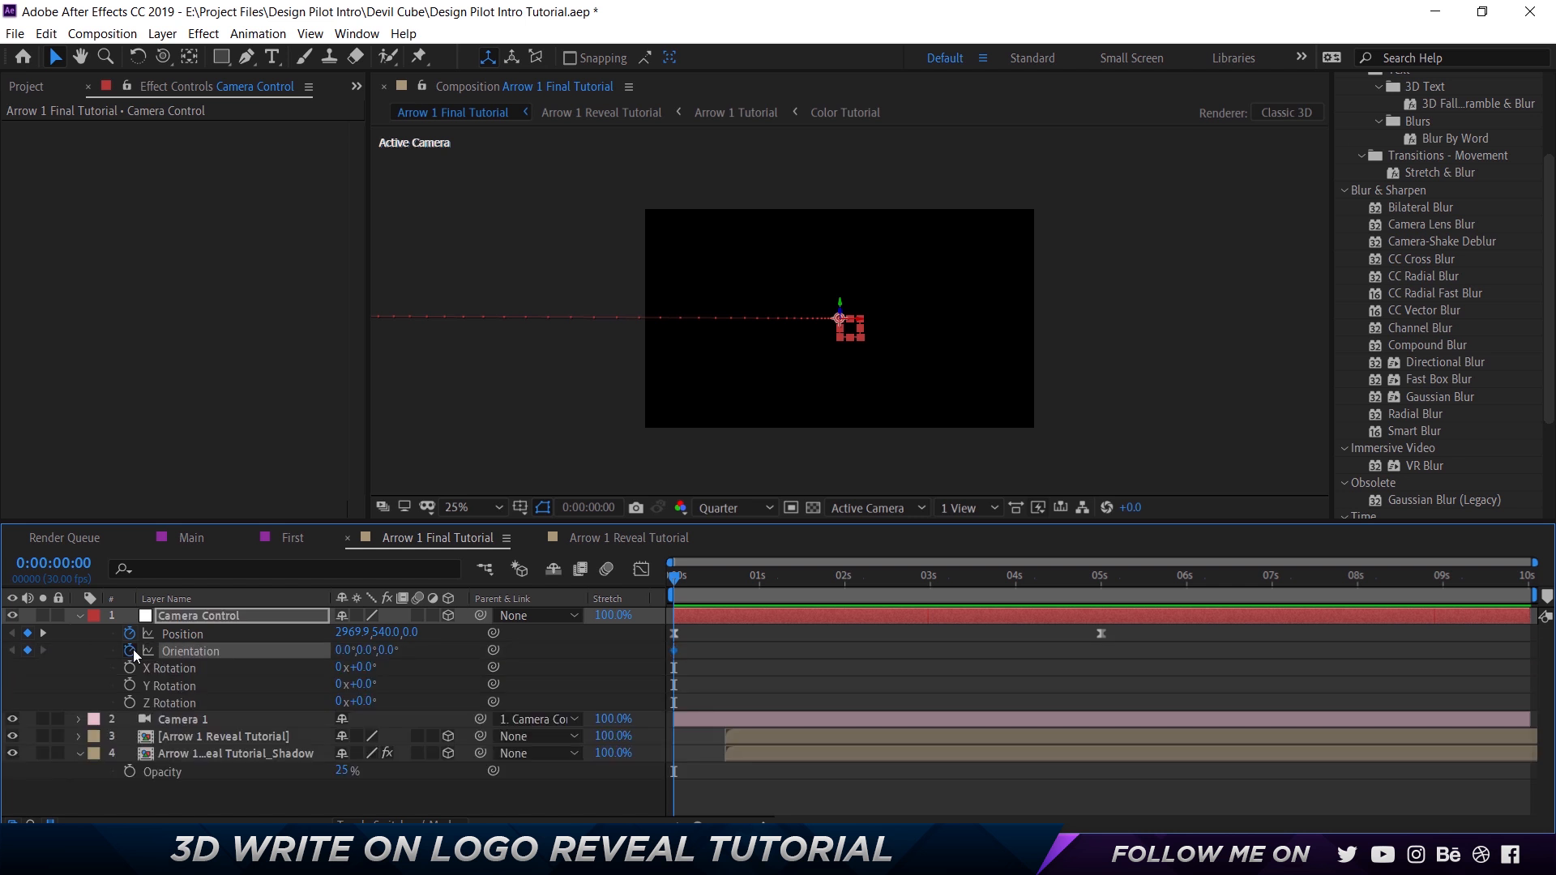
Move the Arrow 1 Reveal Tutorial layer and its shadow layer back to start at 0:00:00:00.
{"action": "key", "text": "comma"}
{"action": "left_click", "coordinate": [746, 734]}
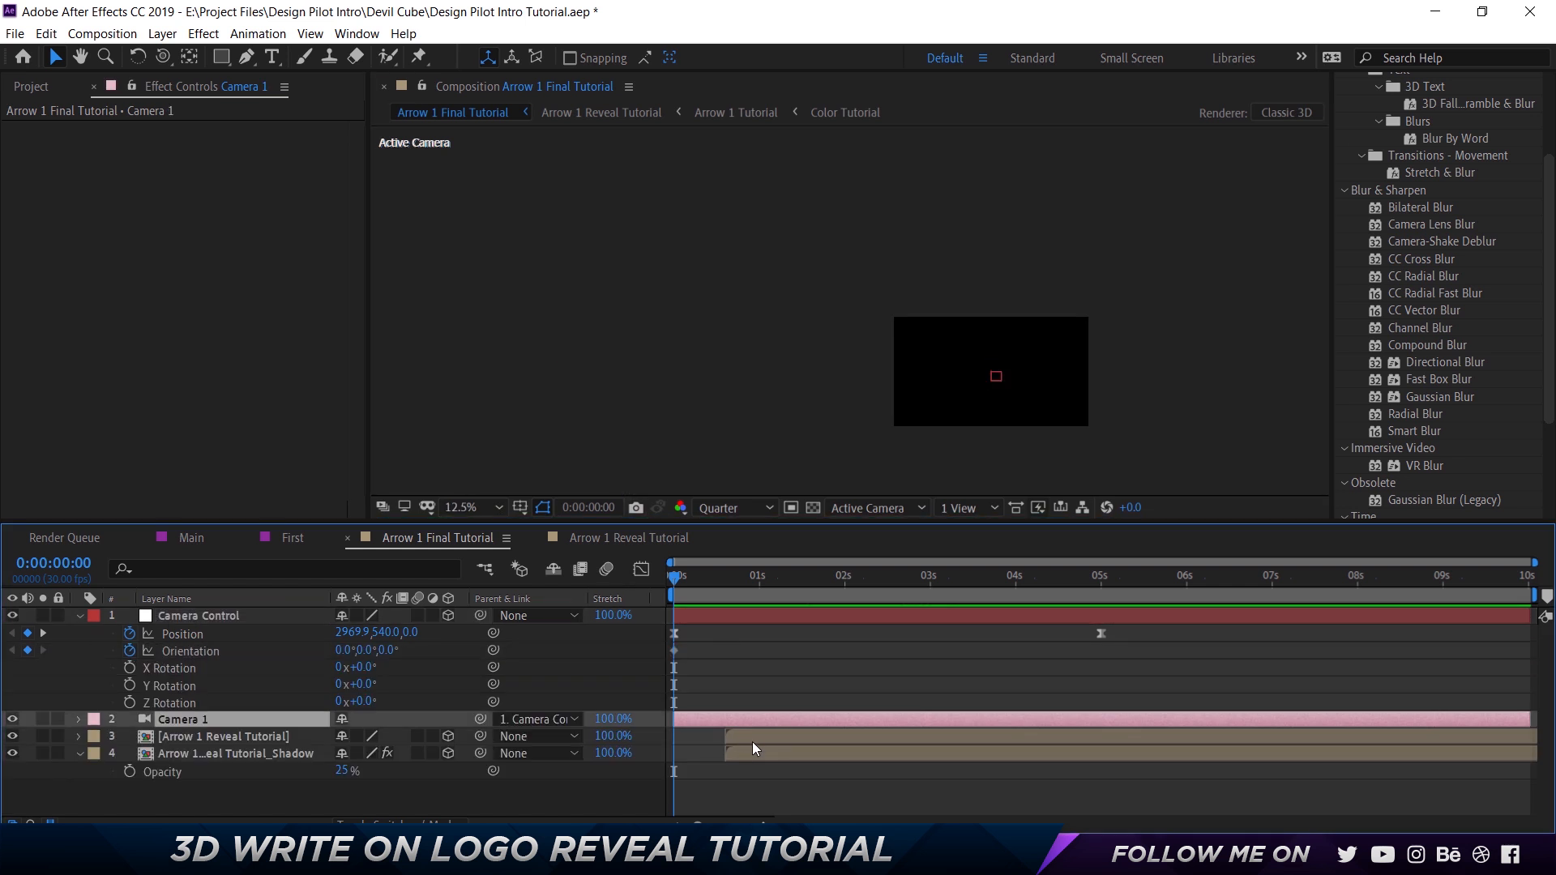
{"action": "left_click", "coordinate": [756, 751], "text": "shift"}
{"action": "key", "text": "bracketleft"}
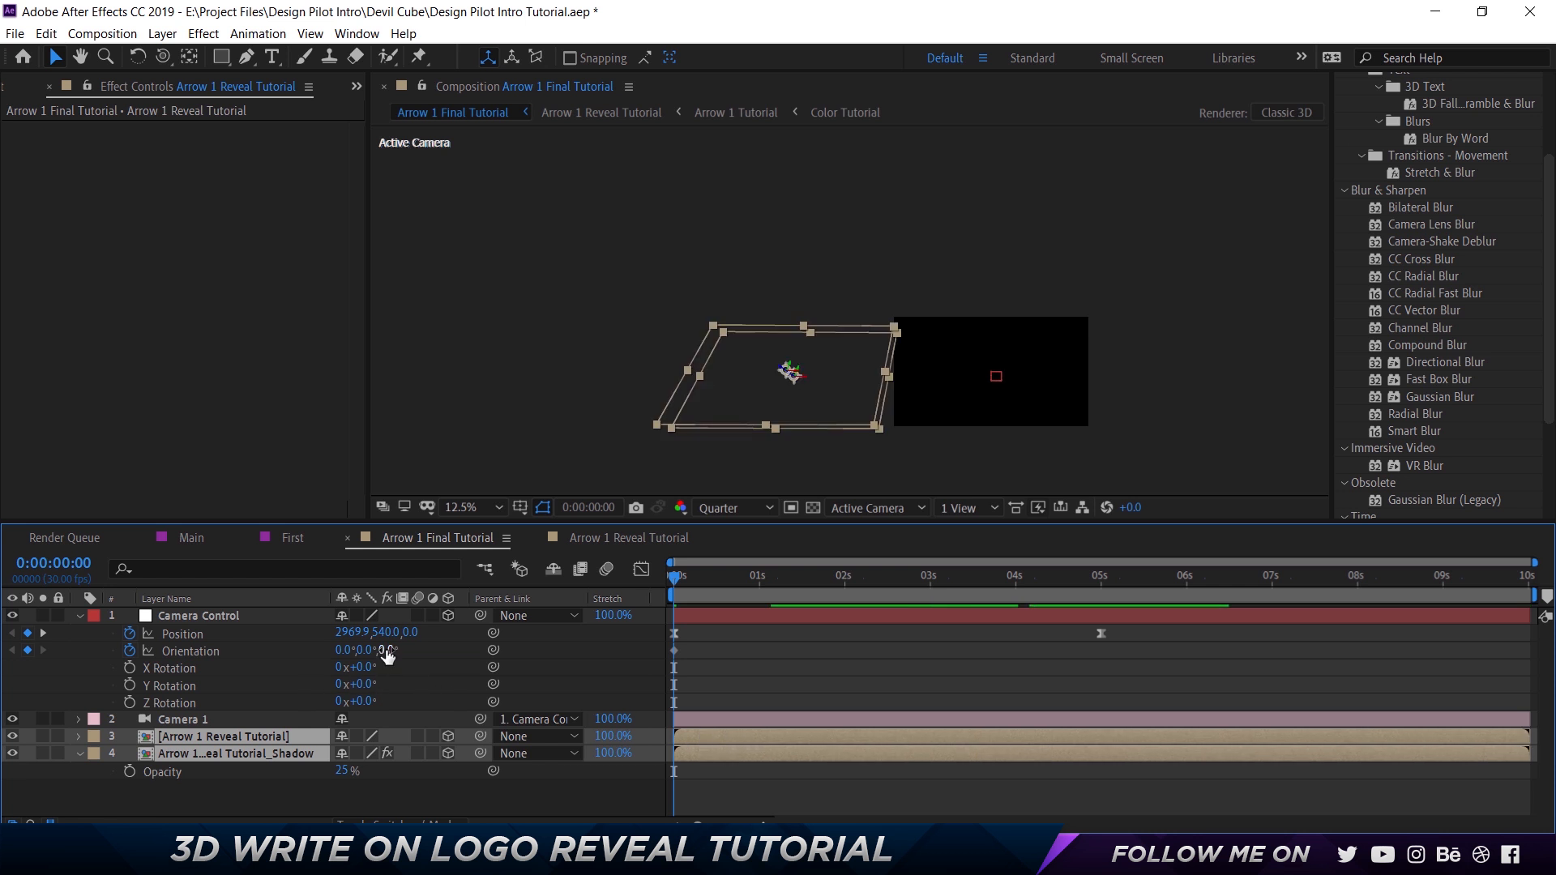
Set Camera Control's Z orientation to 10° at the 0:00:00:00 keyframe.
{"action": "left_click_drag", "start_coordinate": [391, 650], "coordinate": [400, 649]}
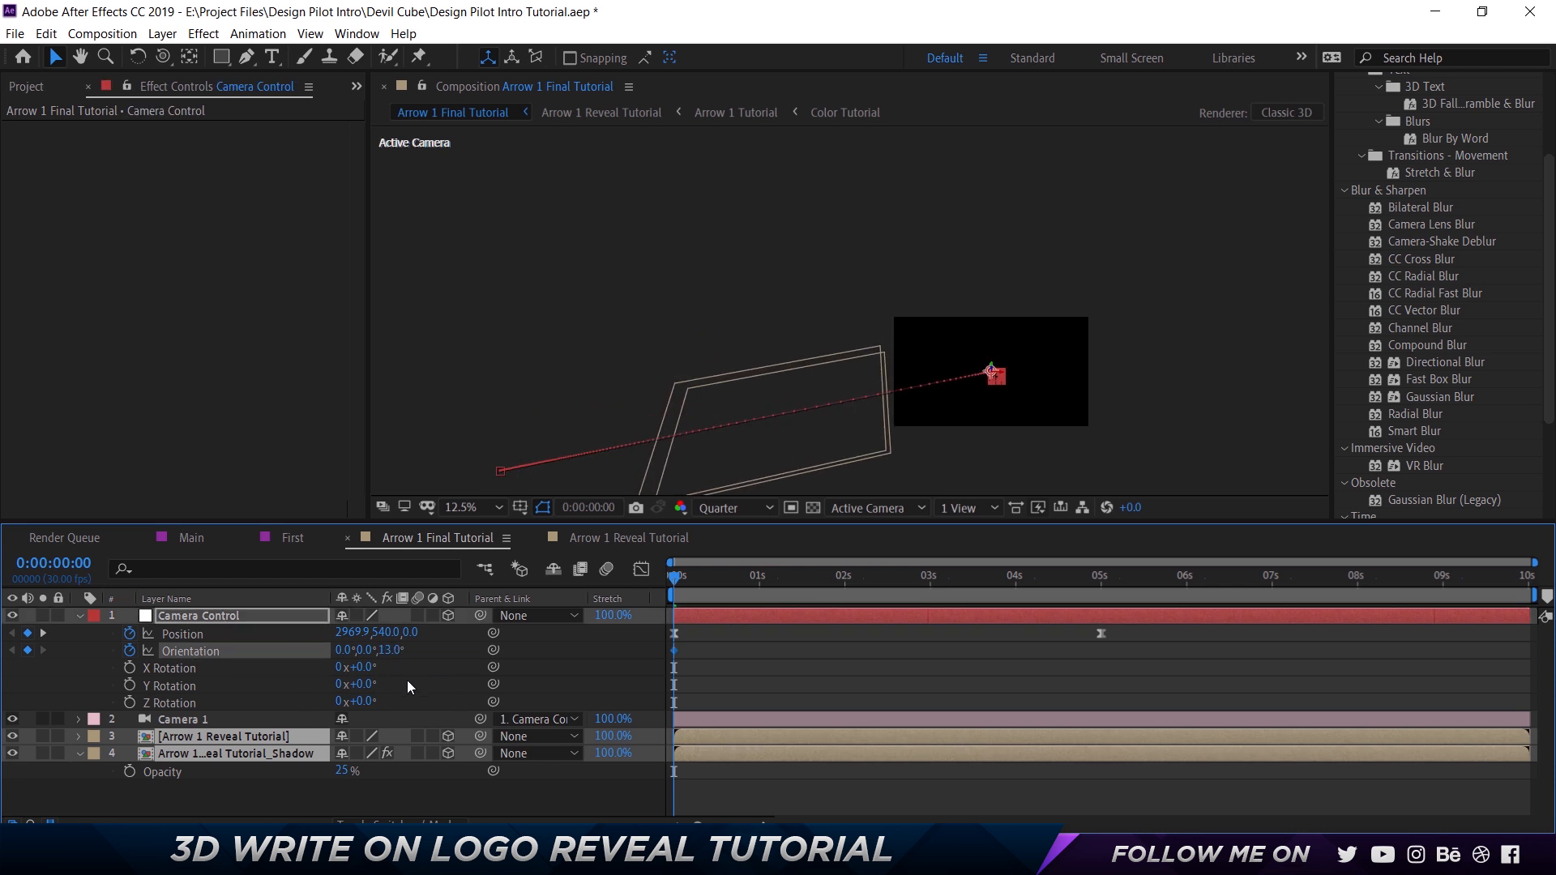
{"action": "left_click", "coordinate": [395, 650]}
{"action": "type", "text": "10"}
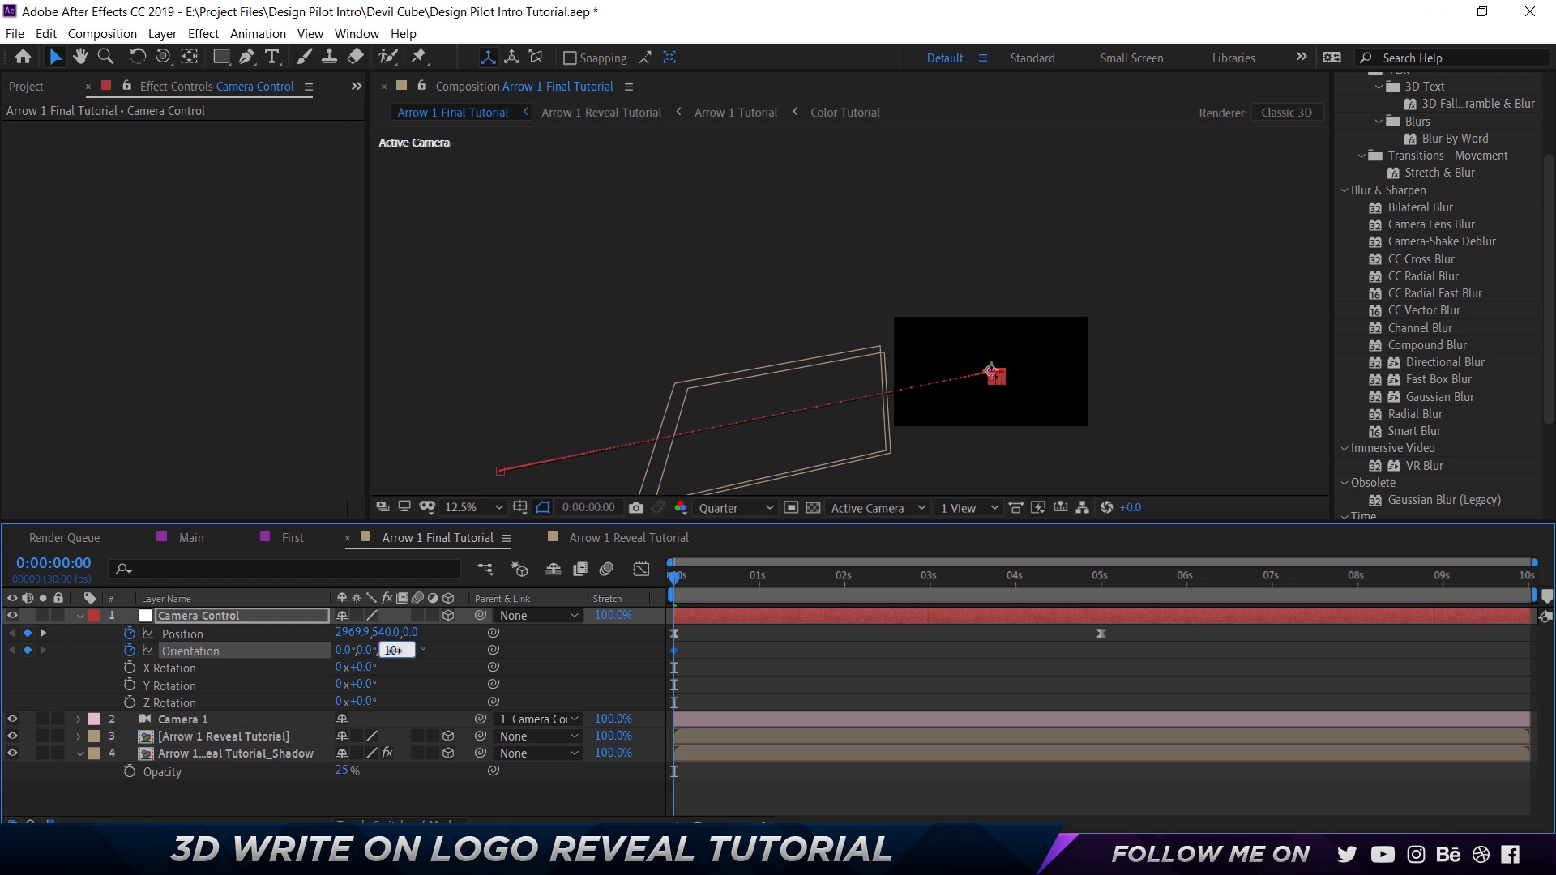
{"action": "key", "text": "Return"}
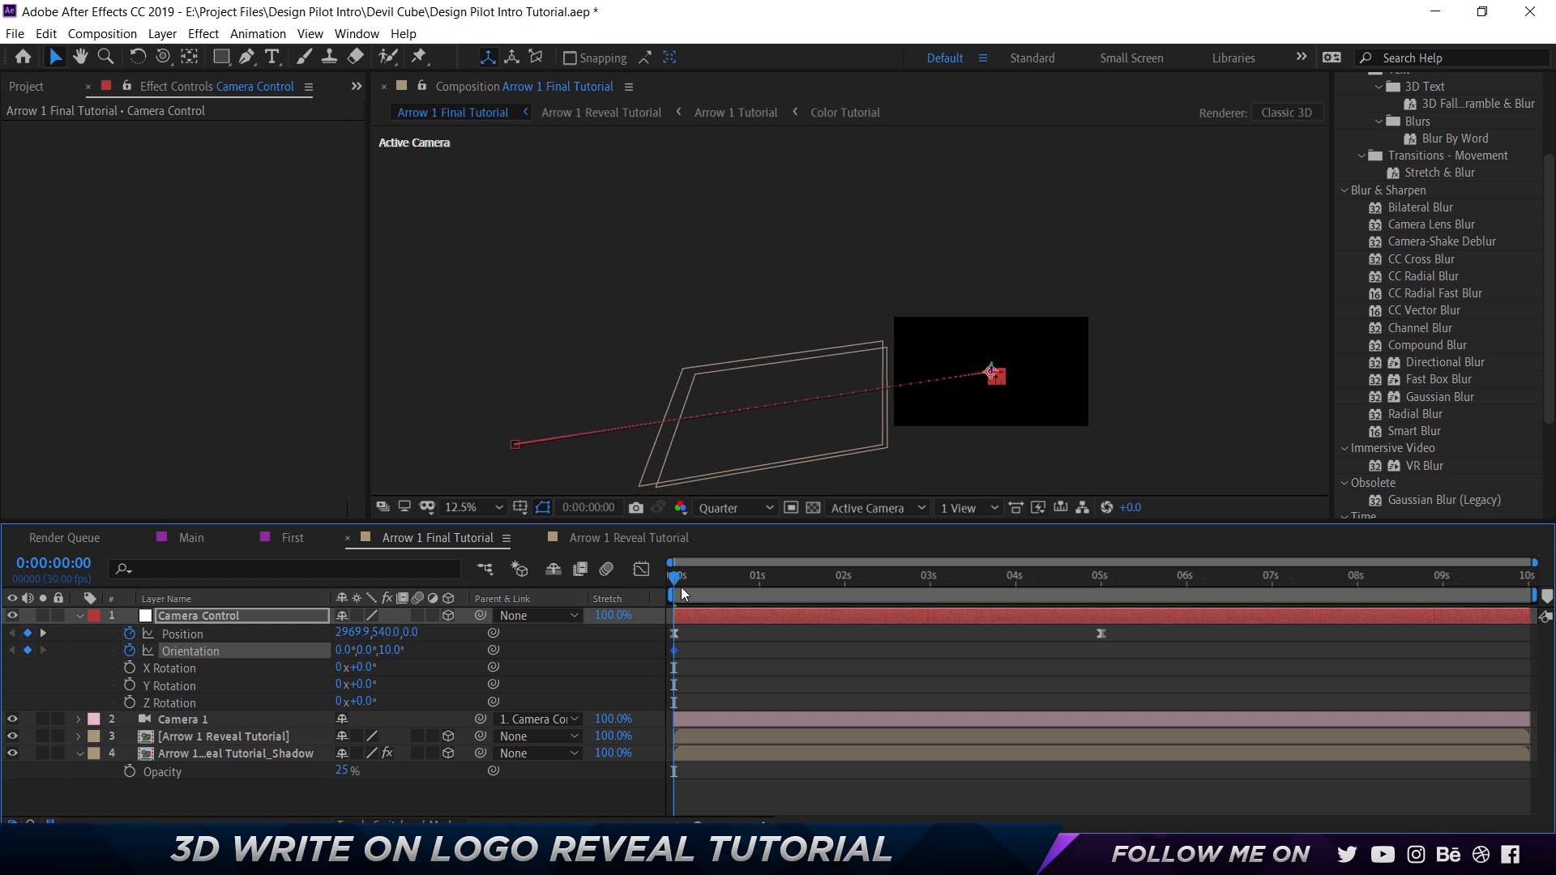
Add an Orientation keyframe on Camera Control at 0:00:02:16 with the Z value set to 0°.
{"action": "left_click_drag", "start_coordinate": [684, 594], "coordinate": [891, 588]}
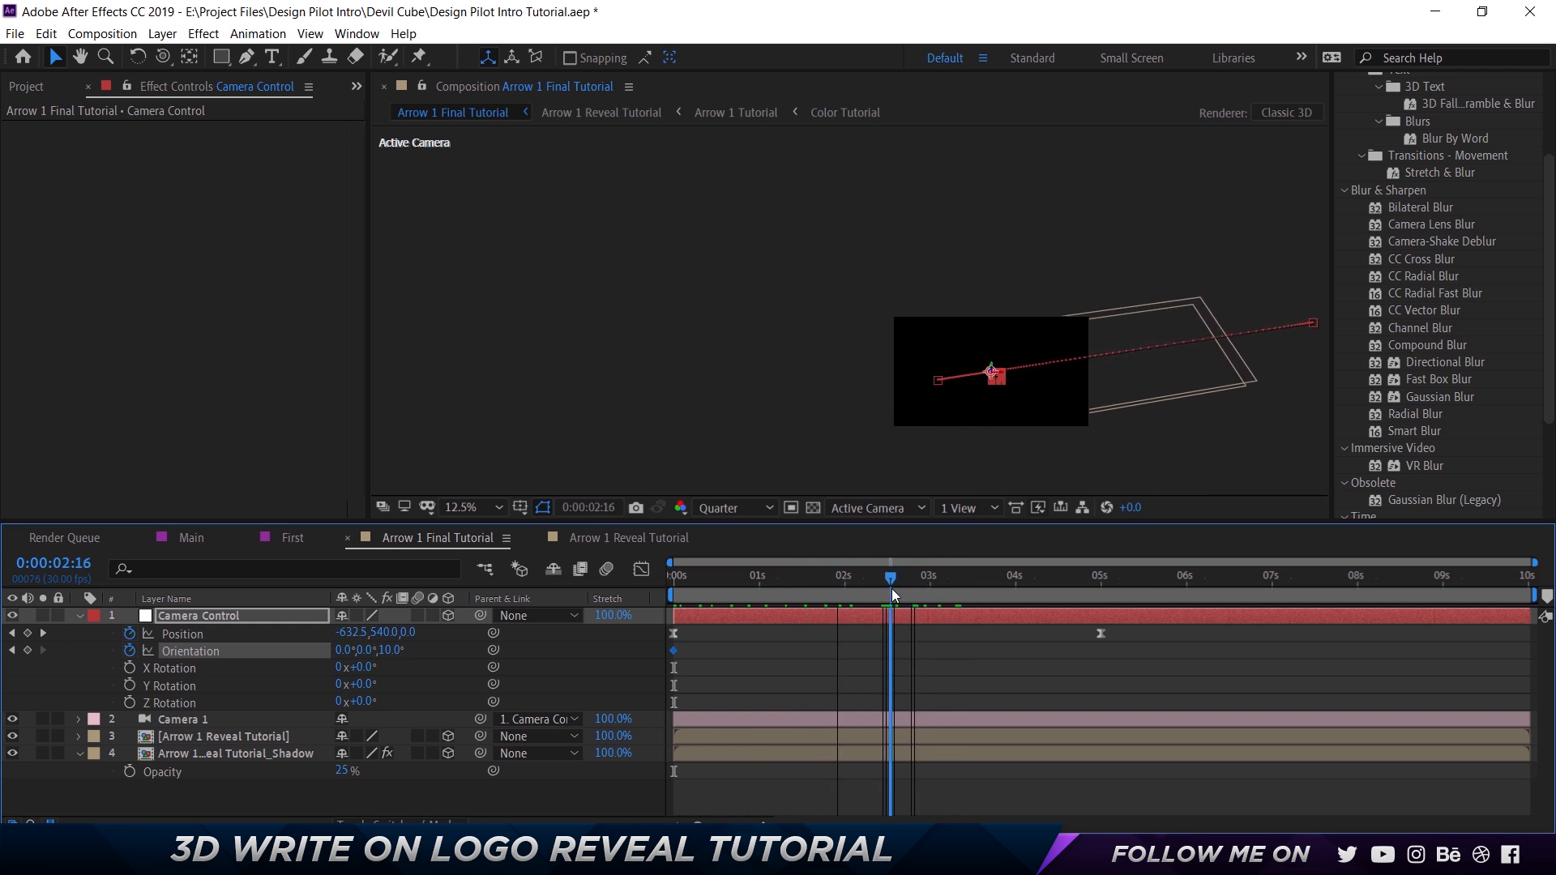
{"action": "left_click", "coordinate": [391, 650]}
{"action": "type", "text": "0"}
{"action": "key", "text": "Return"}
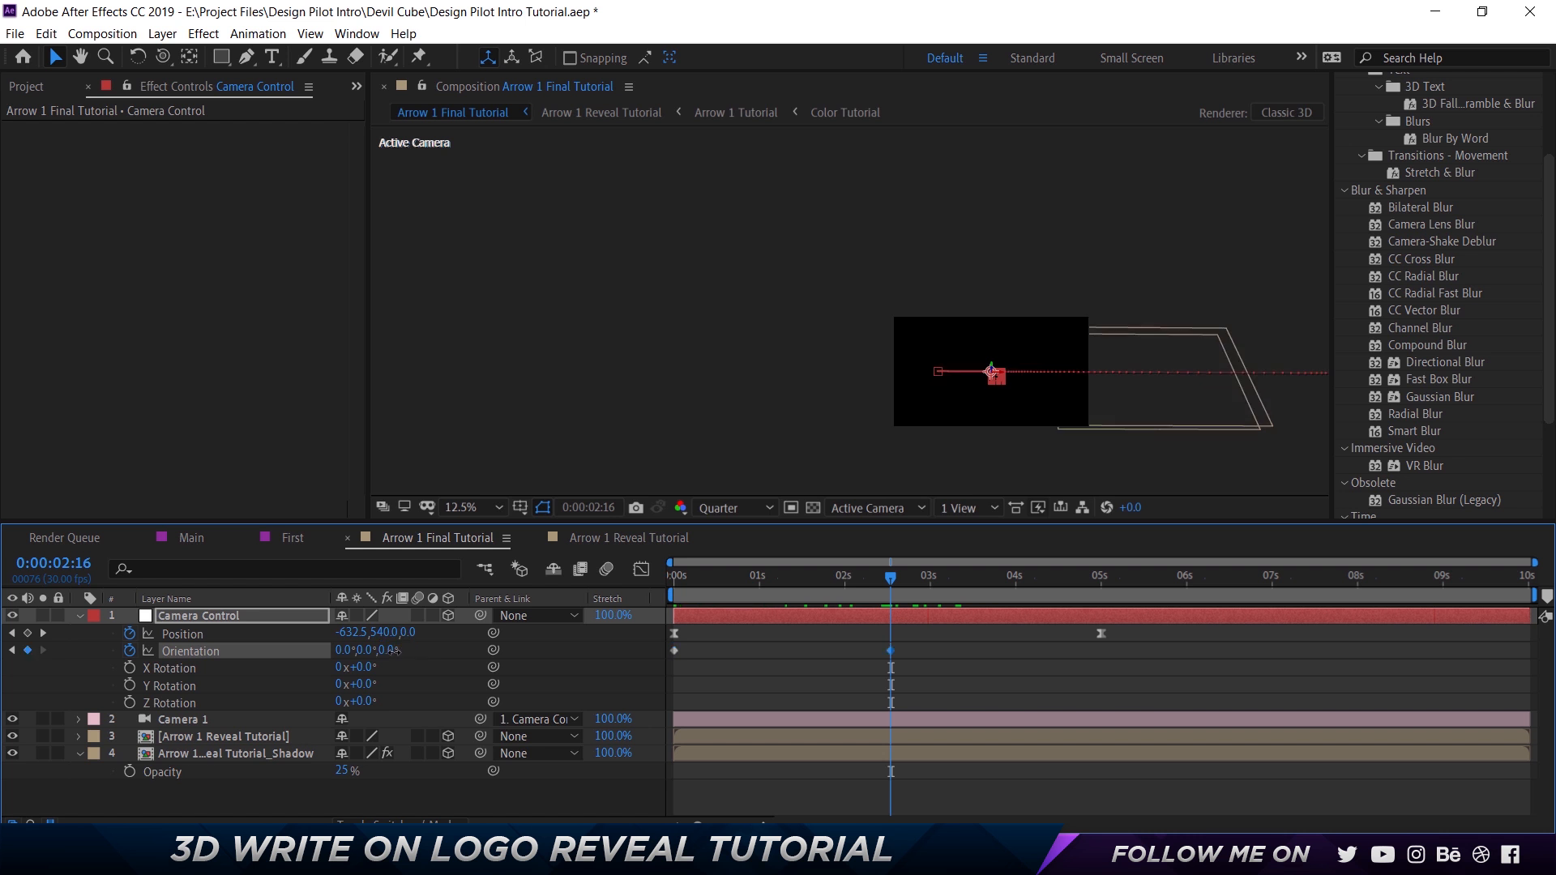
Add an Orientation keyframe on Camera Control at 0:00:05:00 with the Z value set to -10° (350°).
{"action": "left_click_drag", "start_coordinate": [912, 587], "coordinate": [1117, 582]}
{"action": "left_click", "coordinate": [387, 650]}
{"action": "type", "text": "-116"}
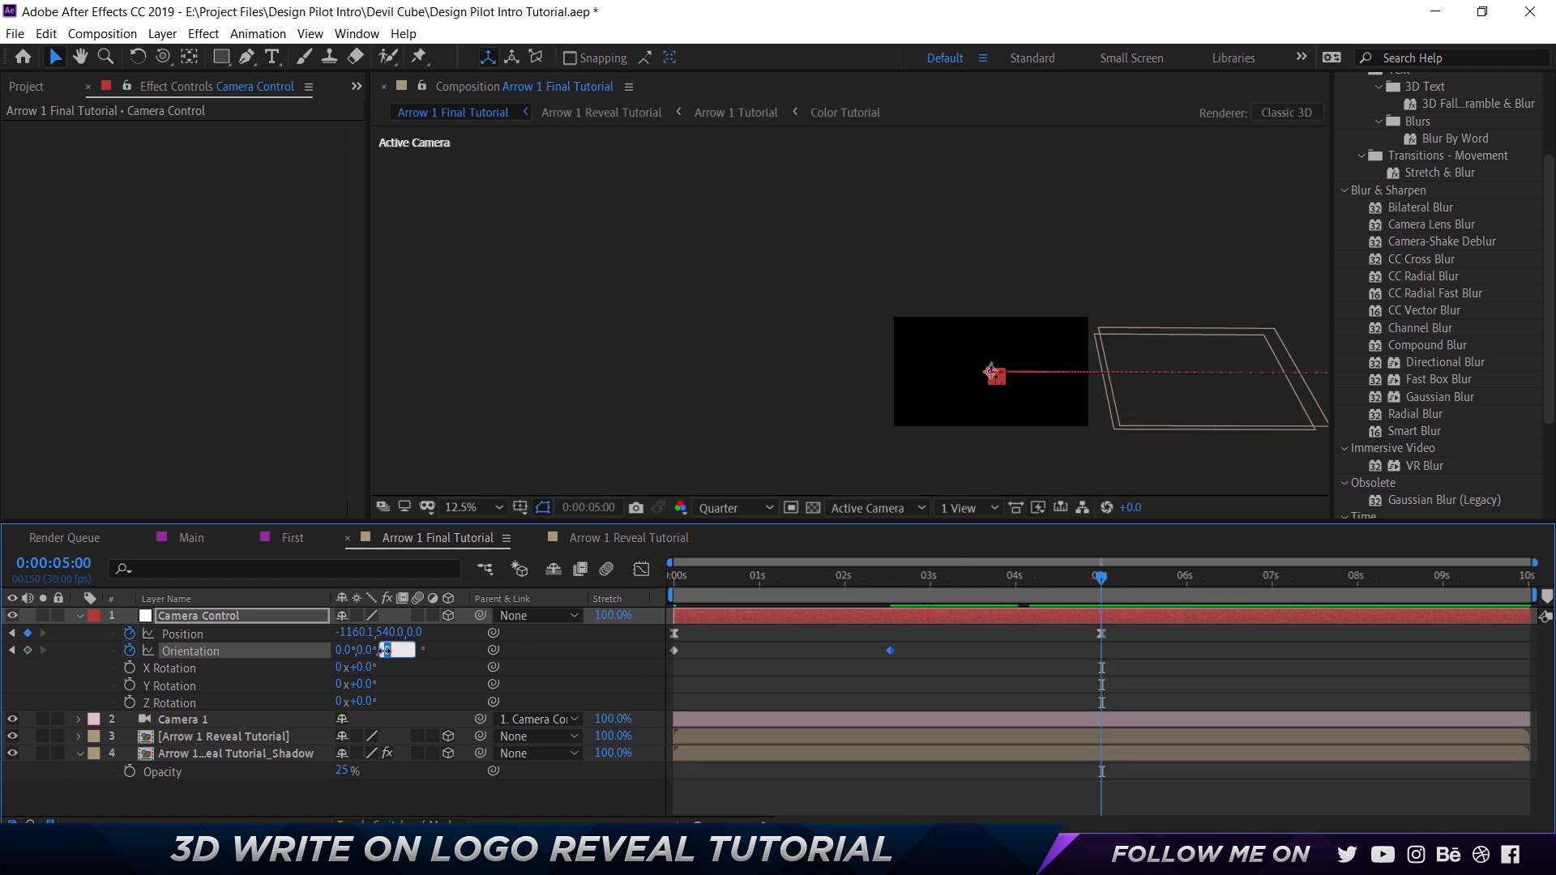
{"action": "type", "text": "0"}
{"action": "key", "text": "Return"}
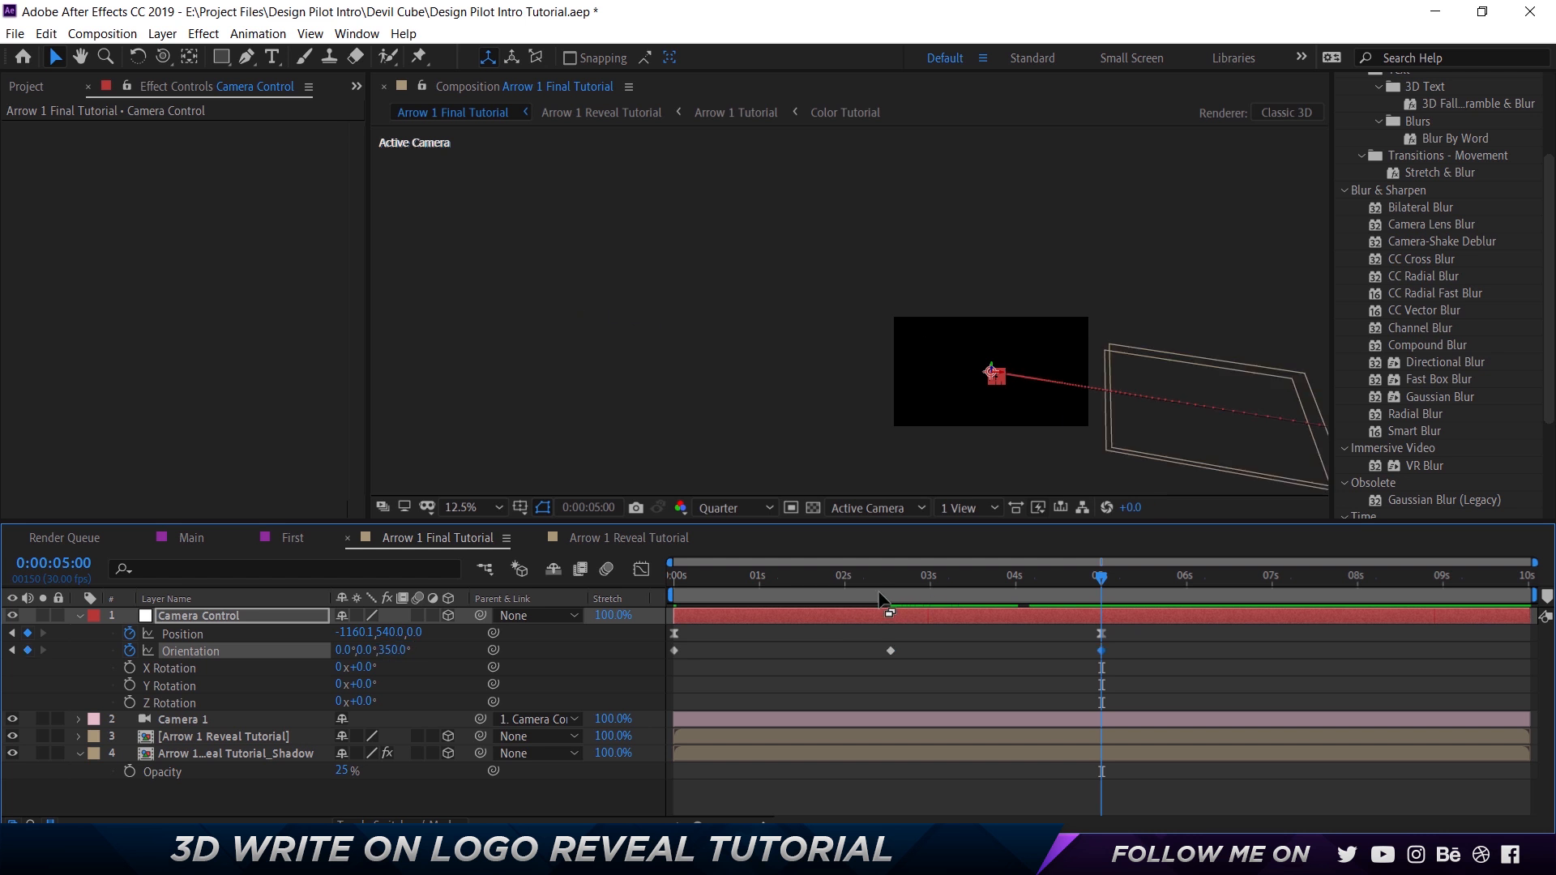
Apply Easy Ease to all three Orientation keyframes of Camera Control.
{"action": "left_click_drag", "start_coordinate": [1147, 689], "coordinate": [658, 650]}
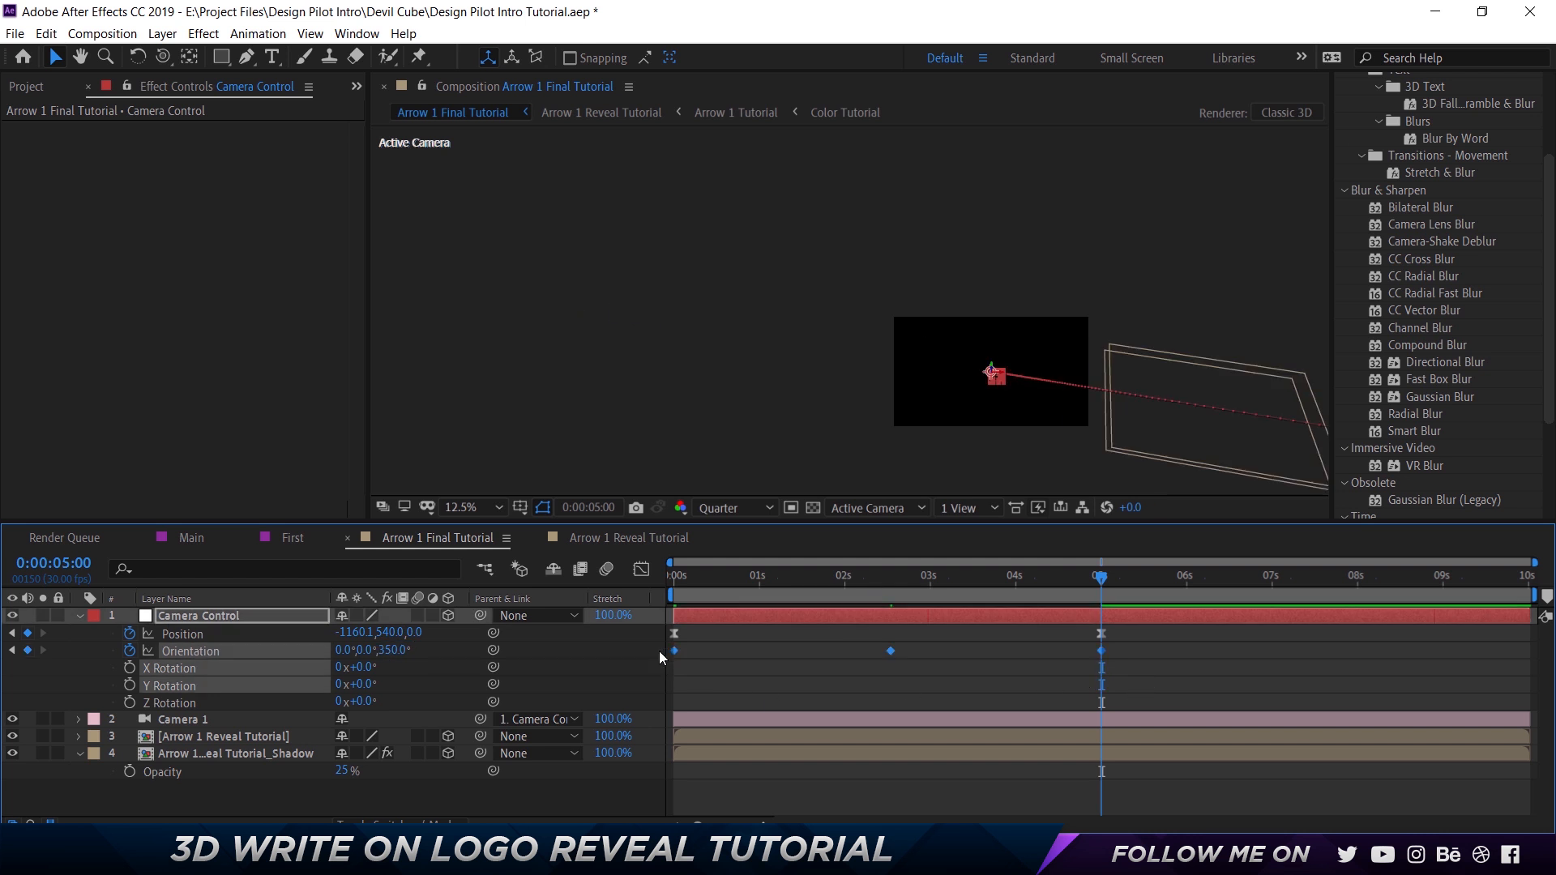
{"action": "right_click", "coordinate": [677, 650]}
{"action": "mouse_move", "coordinate": [877, 639]}
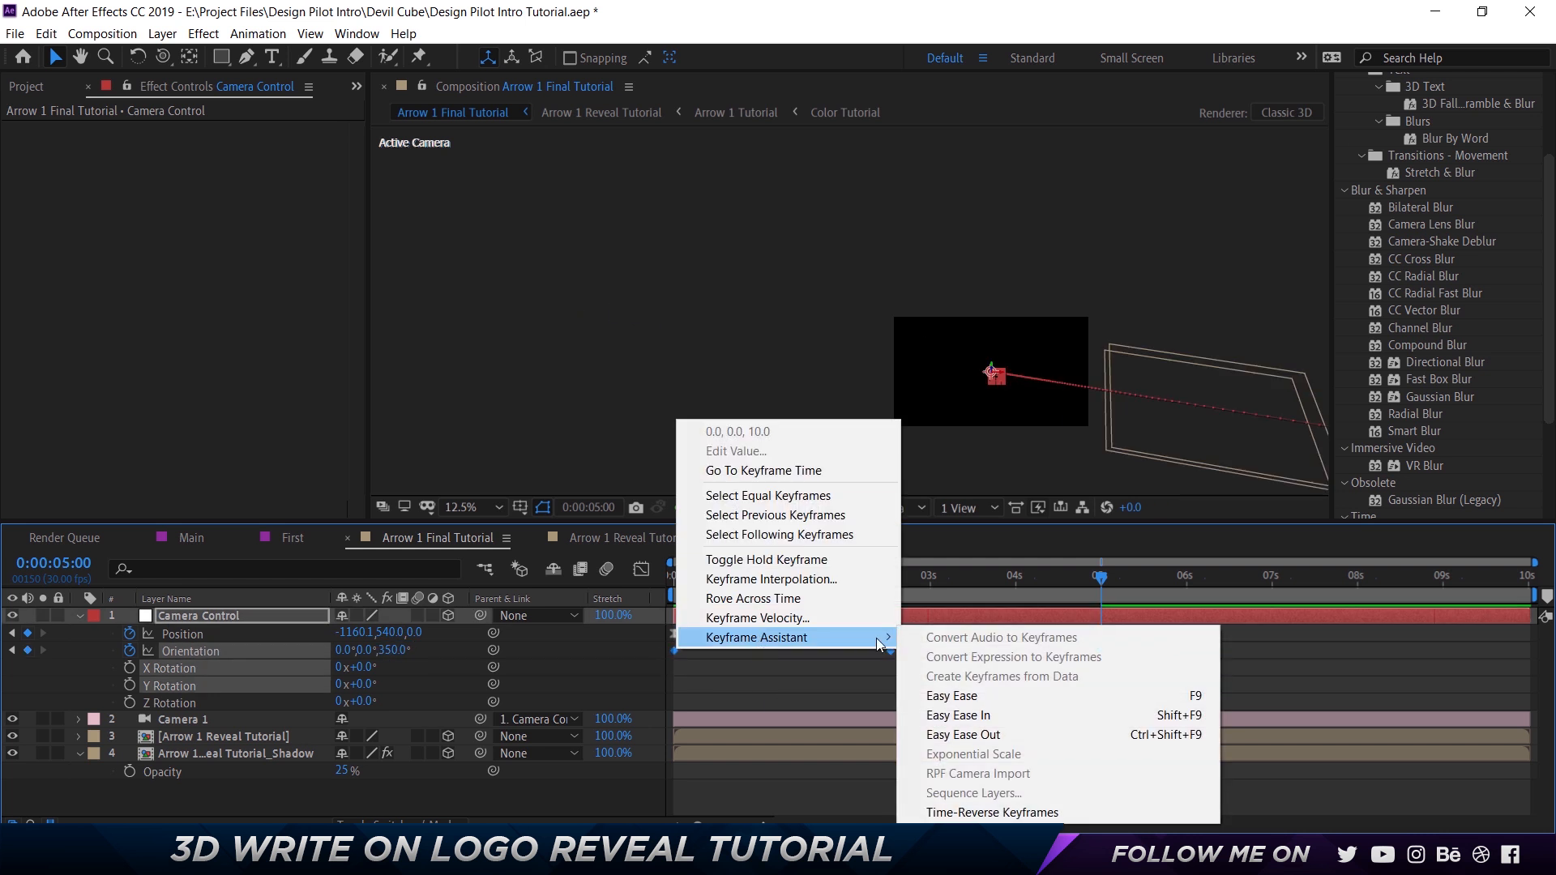
{"action": "left_click", "coordinate": [948, 691]}
Fit the composition in the viewer and preview the tilting camera move from the start.
{"action": "left_click_drag", "start_coordinate": [689, 579], "coordinate": [574, 585]}
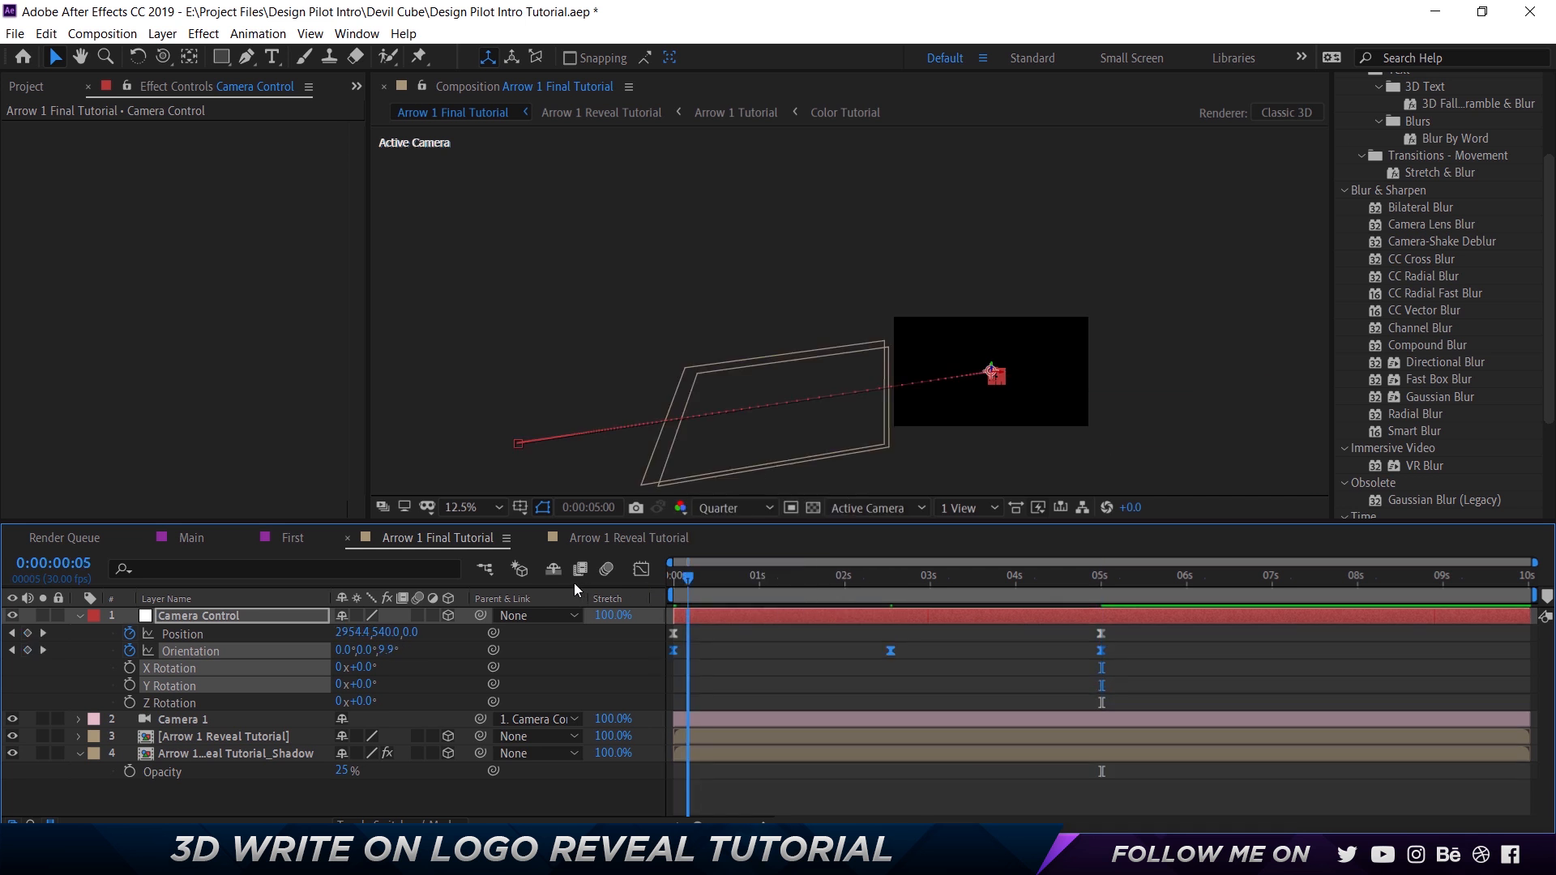
{"action": "key", "text": "shift+slash"}
{"action": "key", "text": "space"}
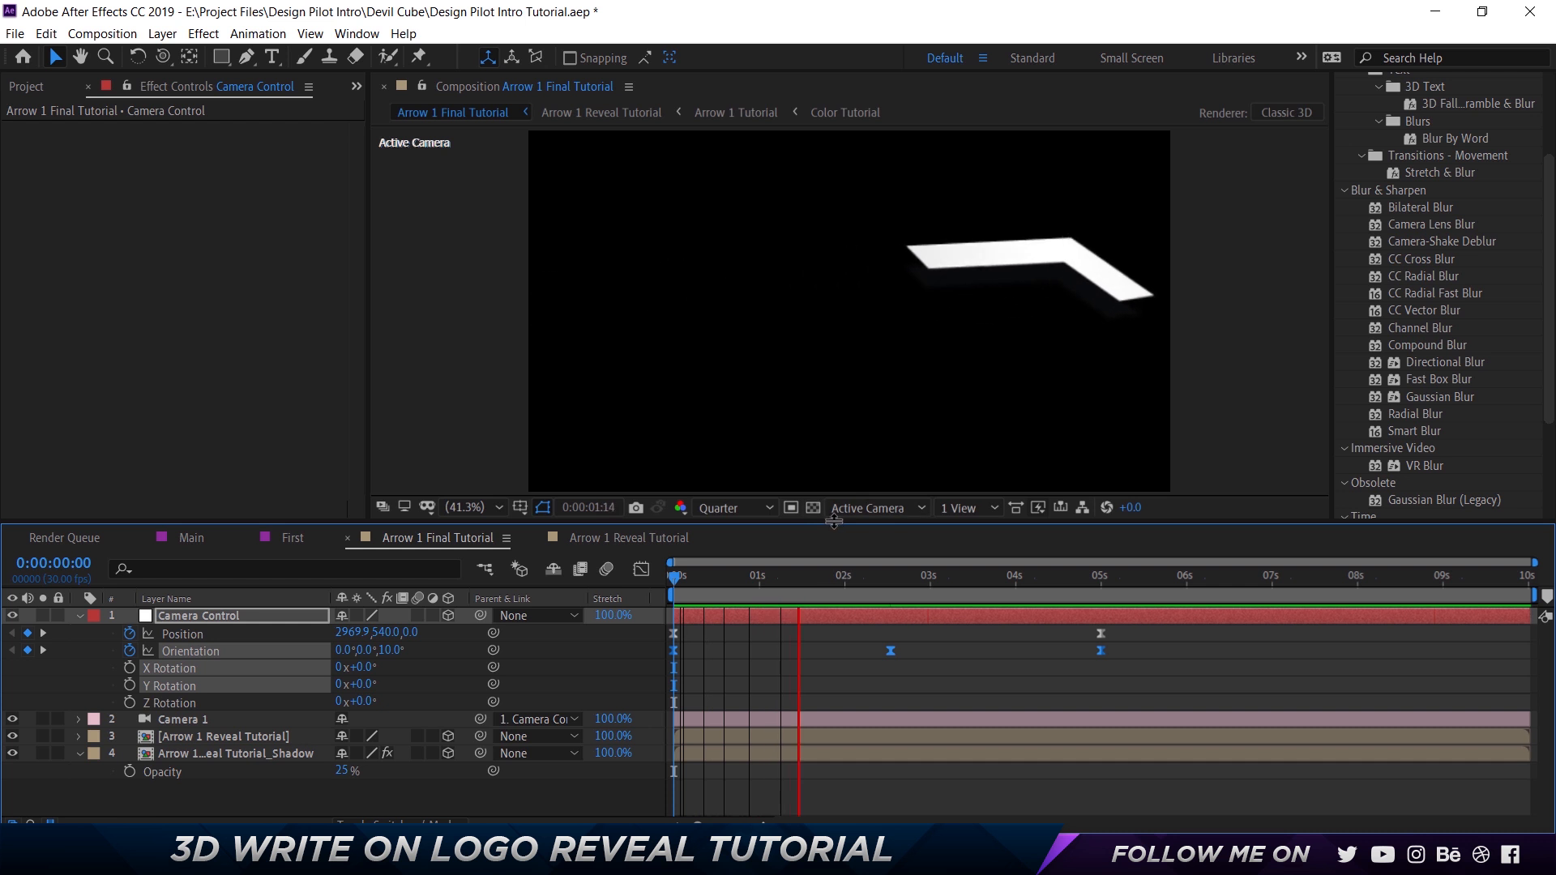
{"action": "key", "text": "space"}
Lengthen the ease on both sides of Camera Control's middle Orientation keyframe in the speed graph.
{"action": "mouse_move", "coordinate": [718, 578]}
{"action": "left_mouse_down"}
{"action": "mouse_move", "coordinate": [844, 581]}
{"action": "mouse_move", "coordinate": [720, 582]}
{"action": "left_mouse_up"}
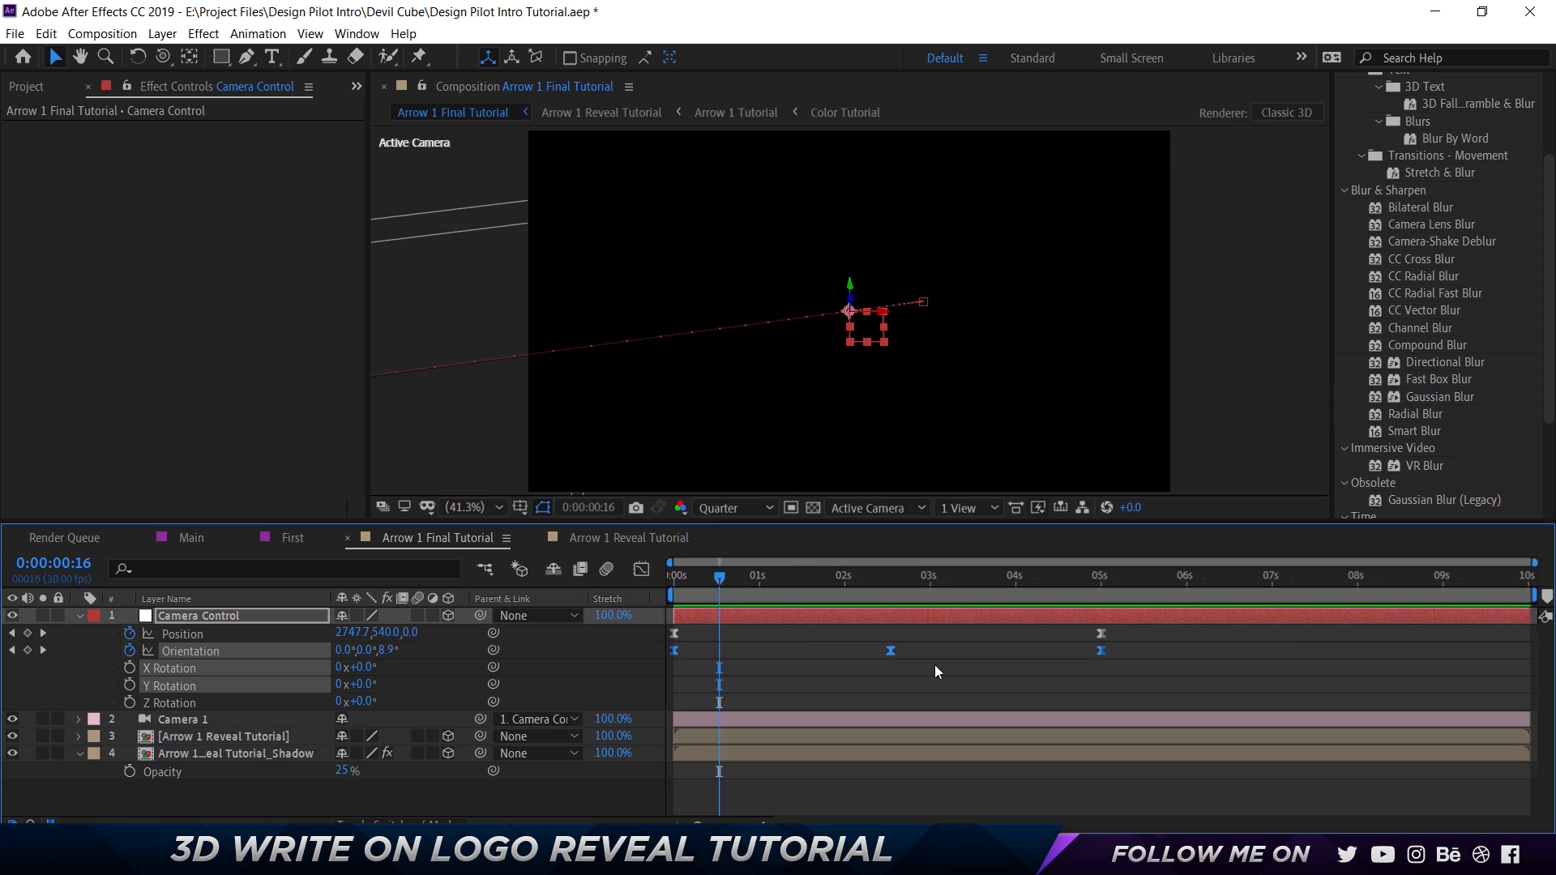
{"action": "left_click", "coordinate": [641, 570]}
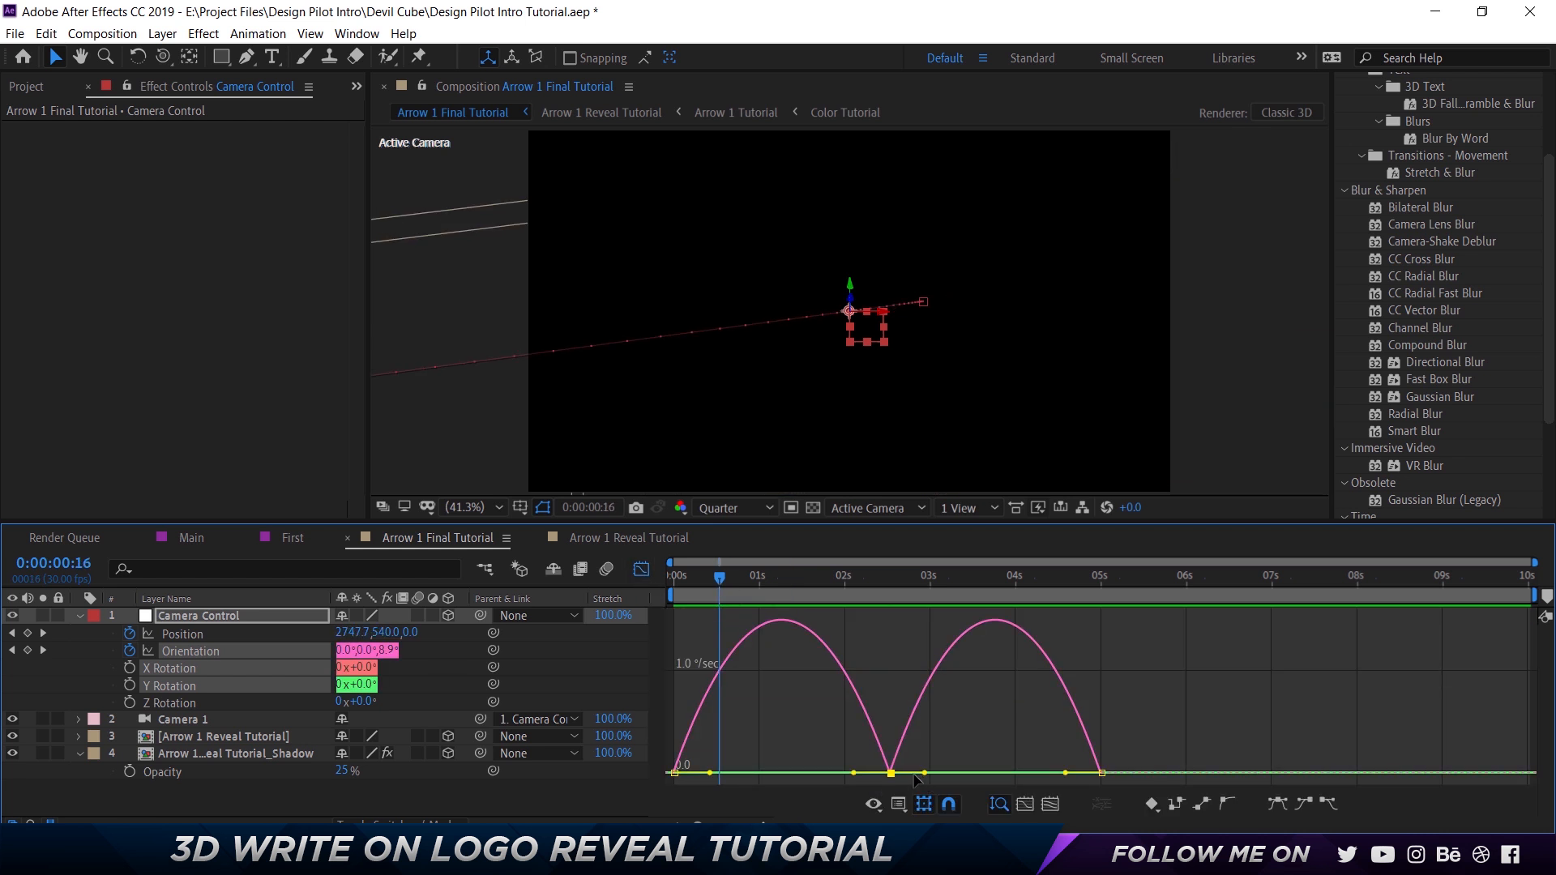
{"action": "left_click_drag", "start_coordinate": [925, 773], "coordinate": [951, 774]}
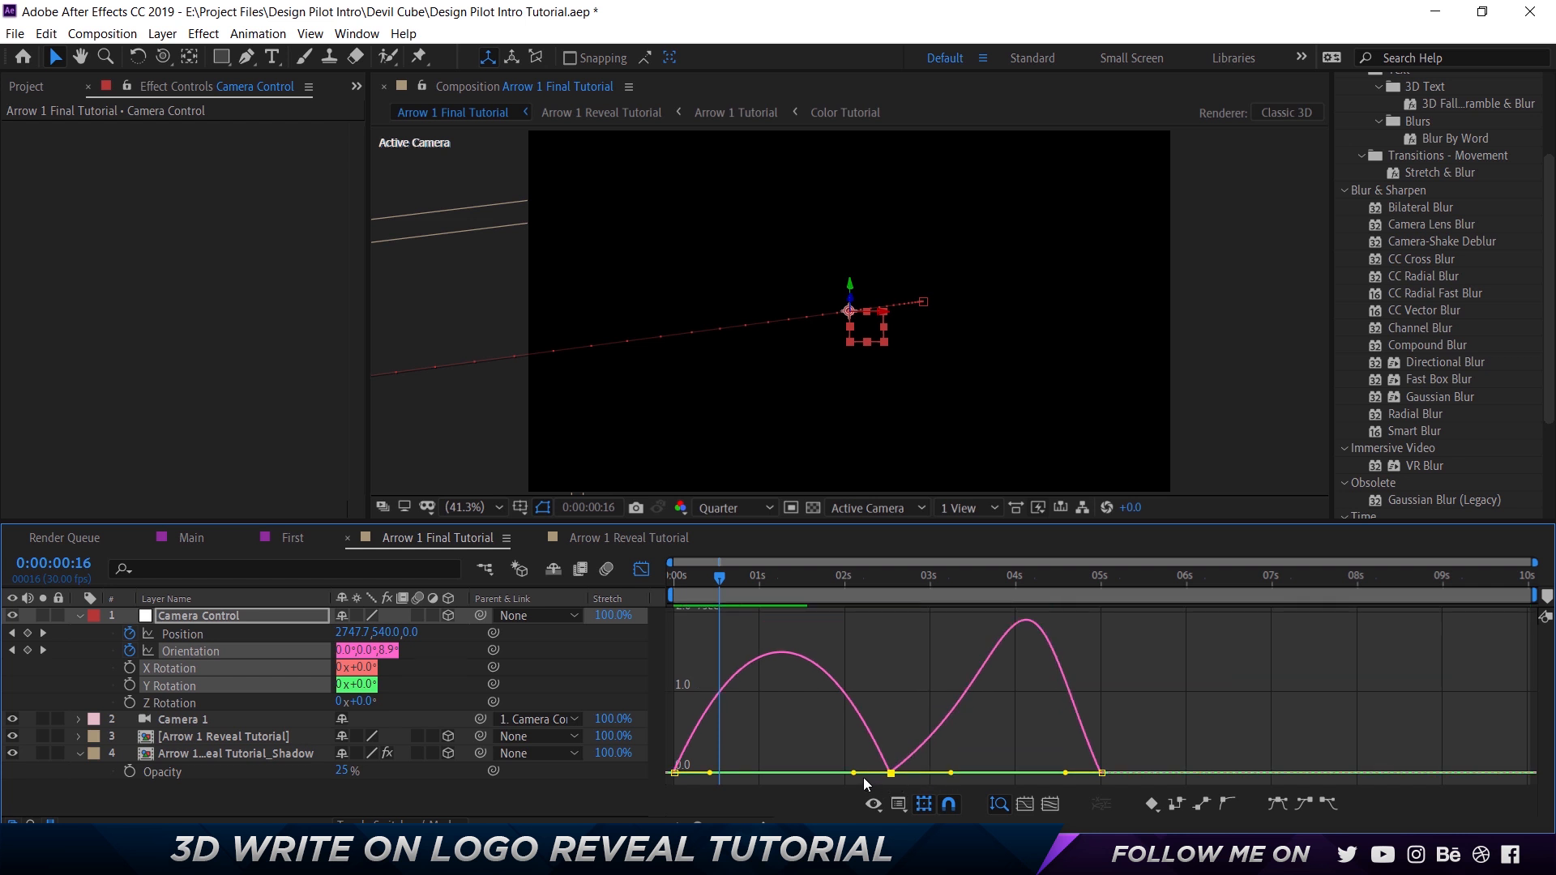
{"action": "left_click_drag", "start_coordinate": [855, 773], "coordinate": [816, 774]}
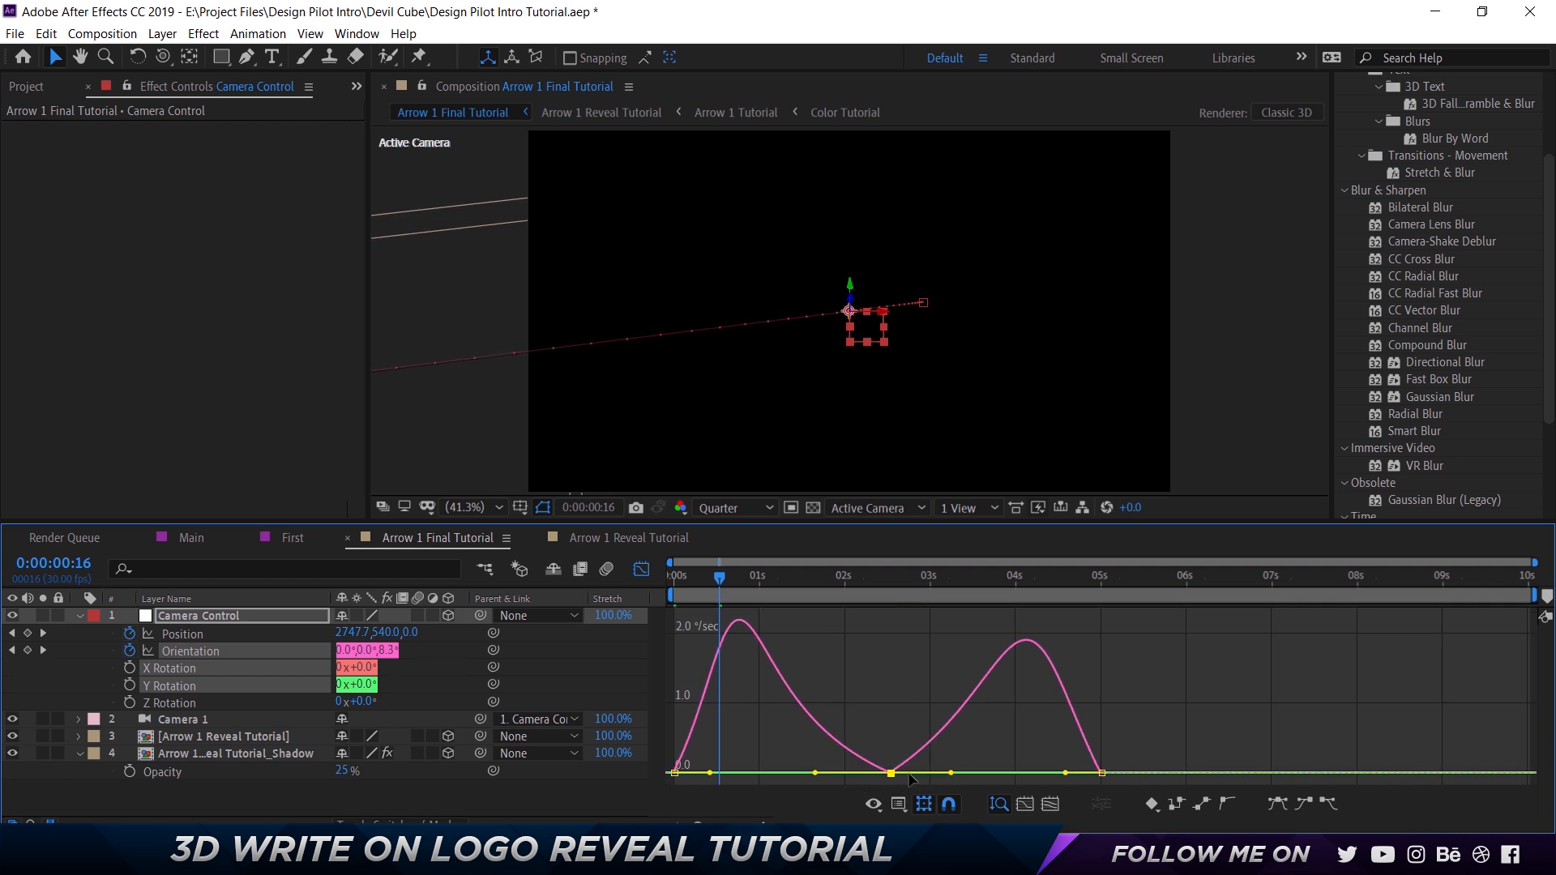
{"action": "left_click_drag", "start_coordinate": [951, 777], "coordinate": [965, 774]}
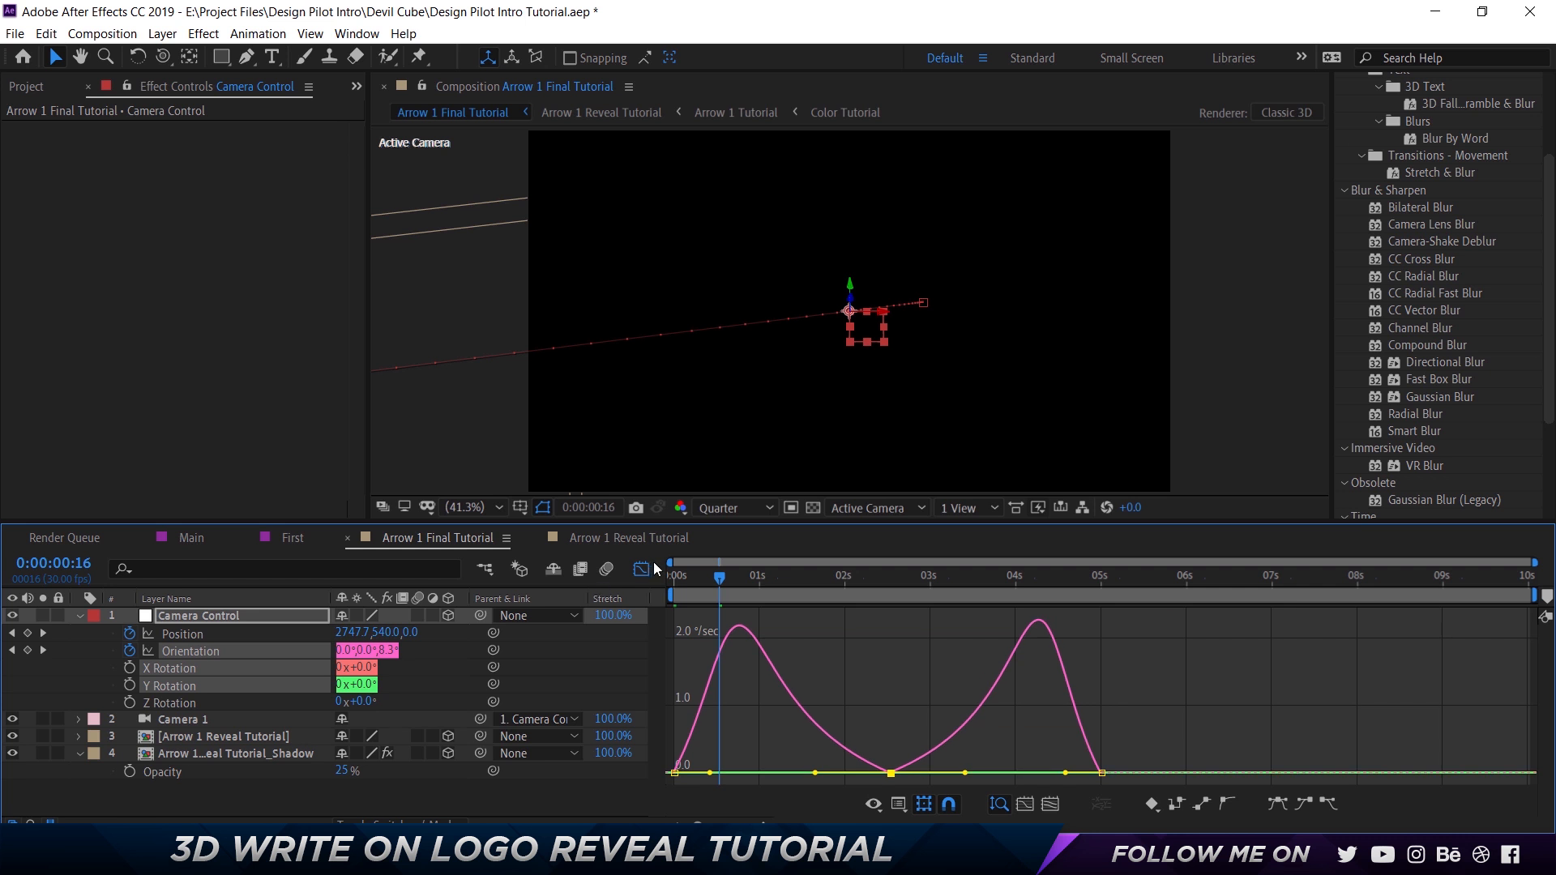
Delay Camera Control's last Position and Orientation keyframes to about 0:00:07:00 and preview the camera move.
{"action": "key", "text": "shift+F3"}
{"action": "key", "text": "space"}
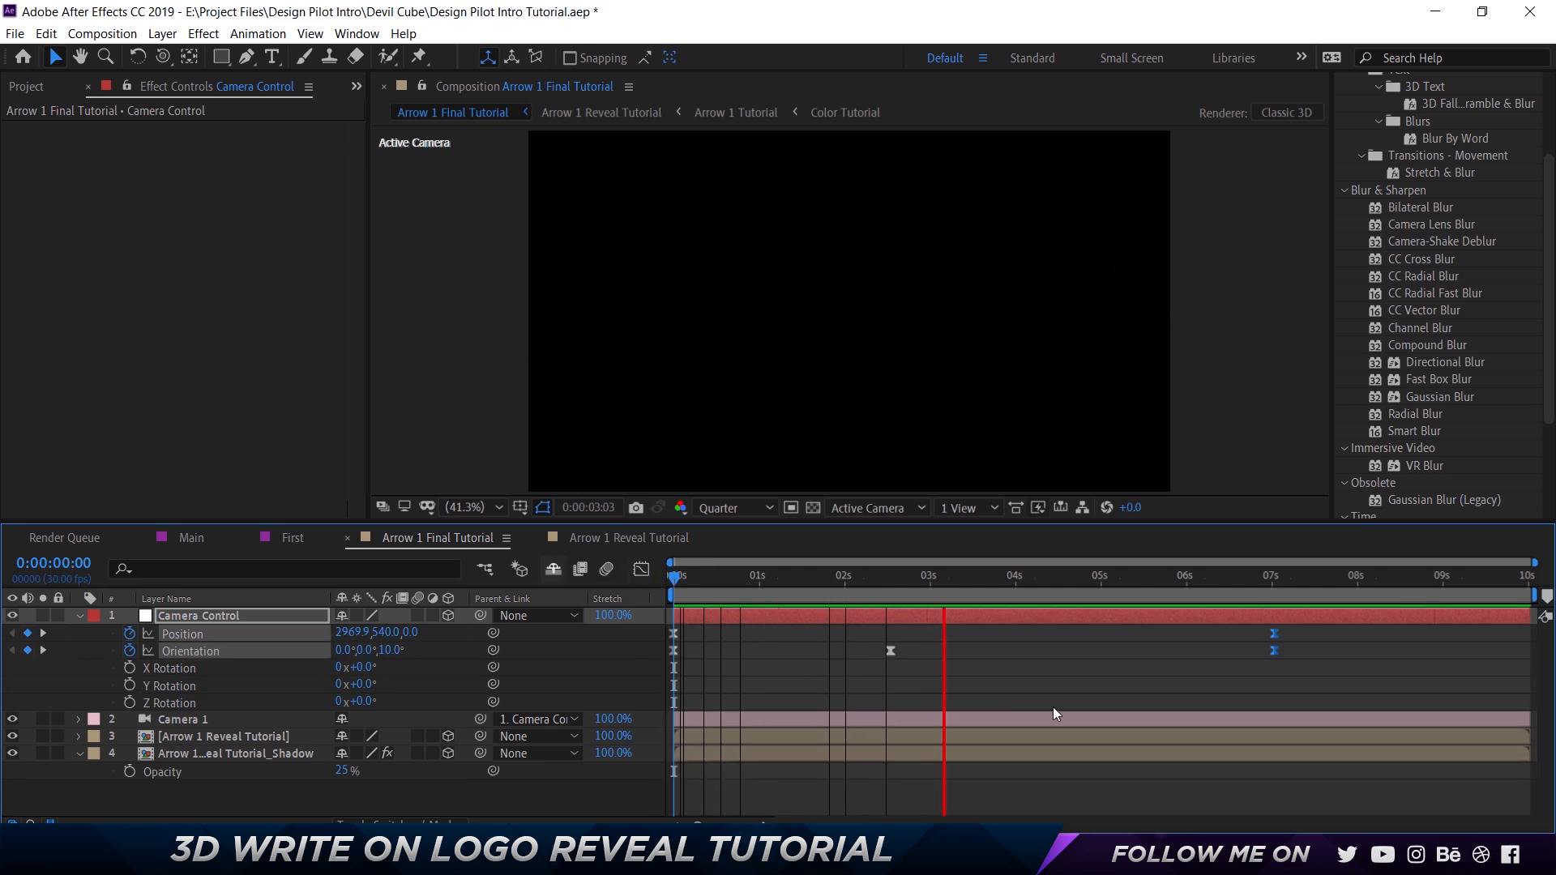
{"action": "key", "text": "space"}
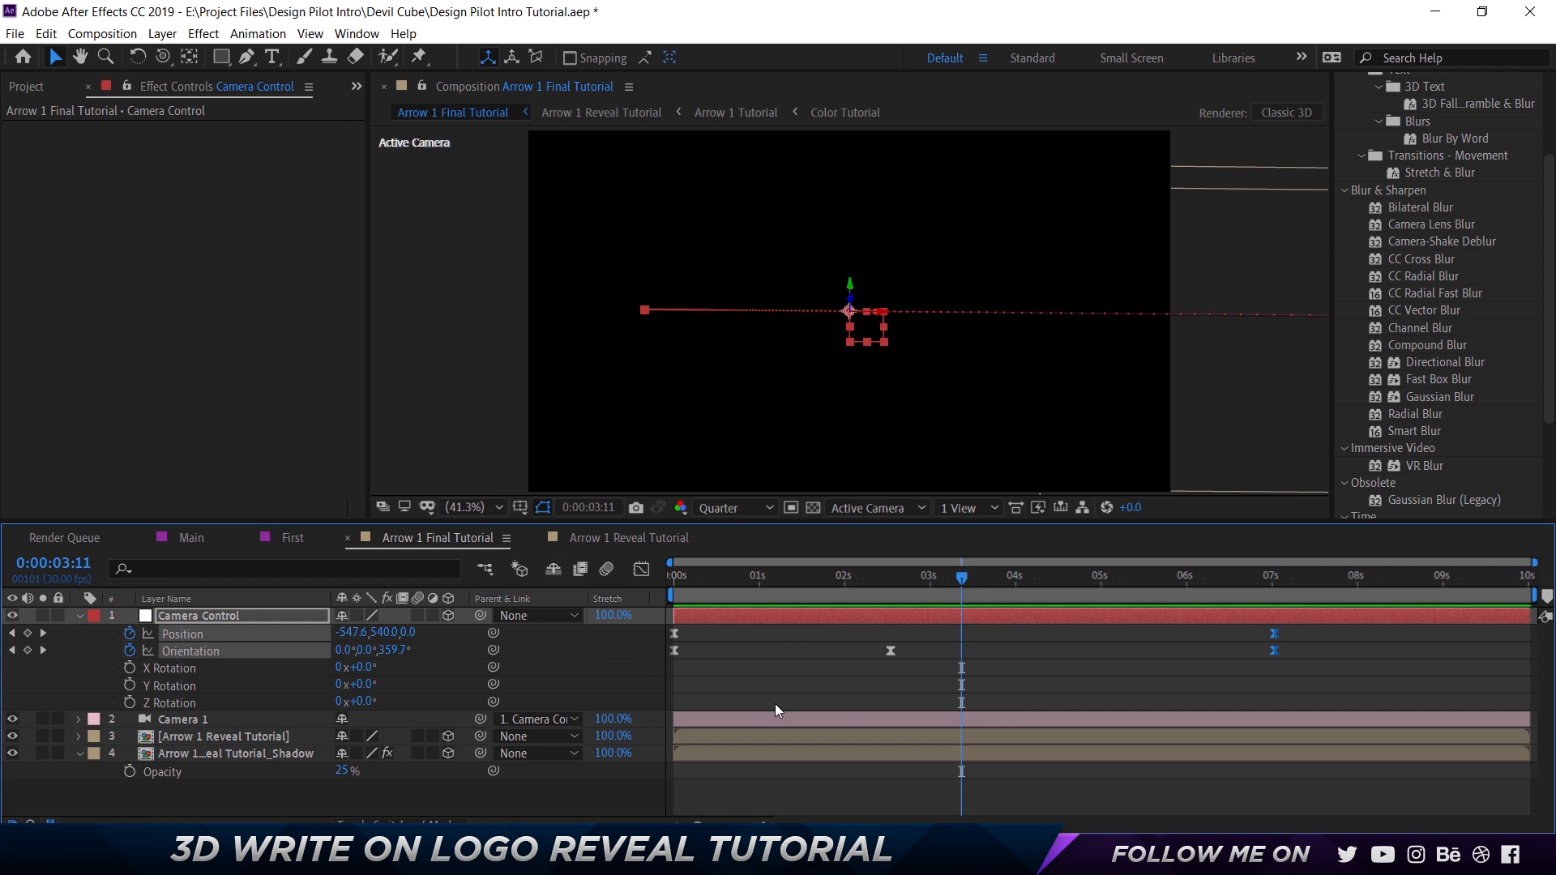
{"action": "left_click", "coordinate": [77, 616]}
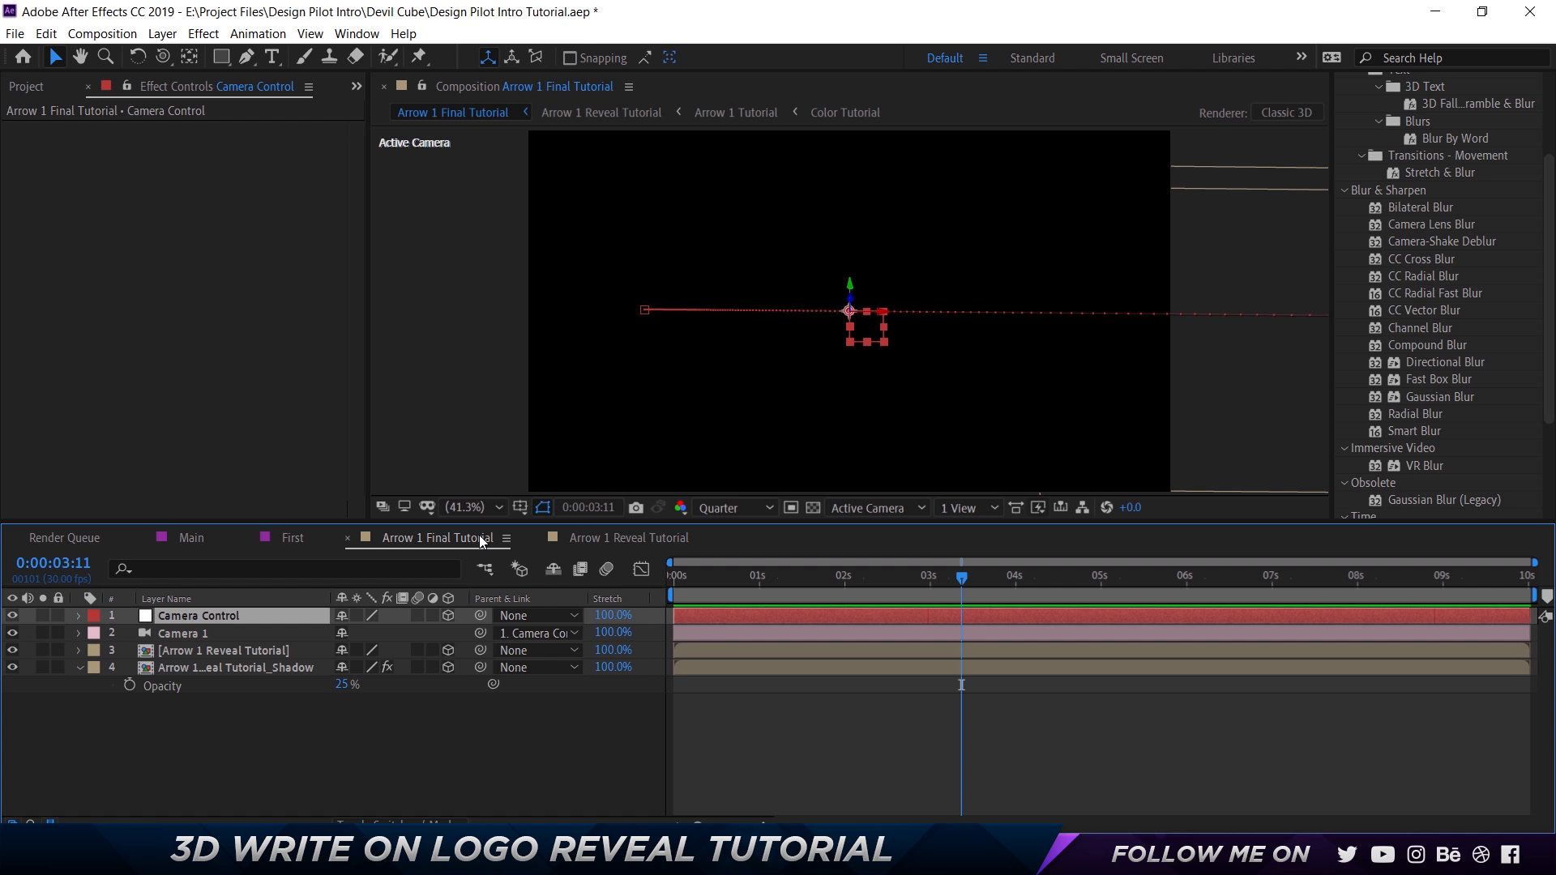
Switch to the Main composition and review the full logo animation up to about 0:00:07:00.
{"action": "left_click_drag", "start_coordinate": [581, 537], "coordinate": [528, 537]}
{"action": "left_click", "coordinate": [237, 533]}
{"action": "left_click", "coordinate": [172, 537]}
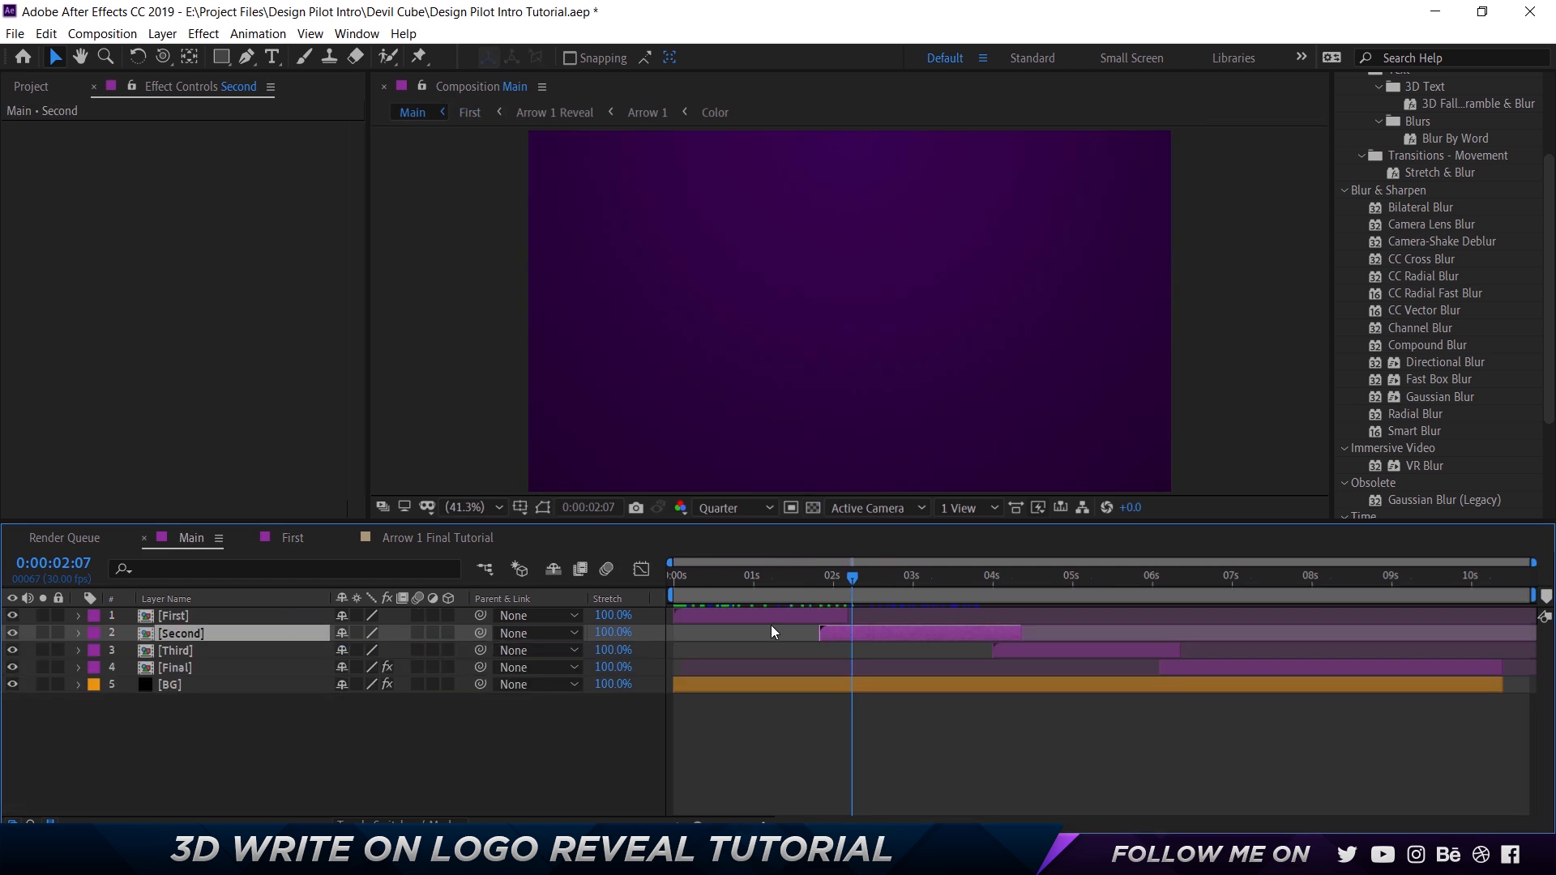
{"action": "left_click_drag", "start_coordinate": [854, 572], "coordinate": [1094, 576]}
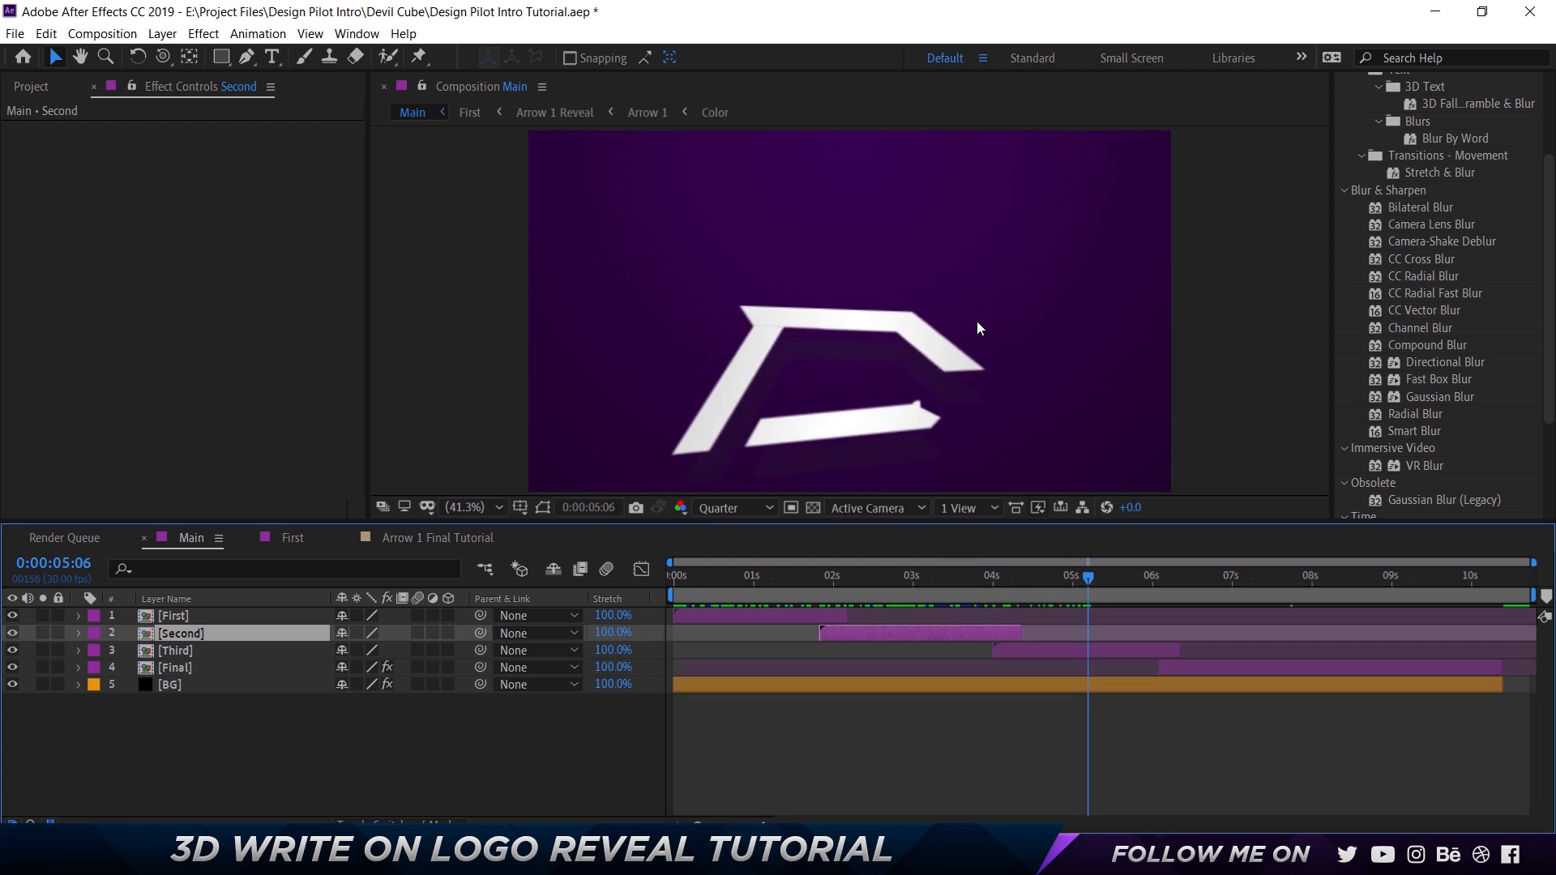
{"action": "left_click_drag", "start_coordinate": [1122, 575], "coordinate": [1209, 592]}
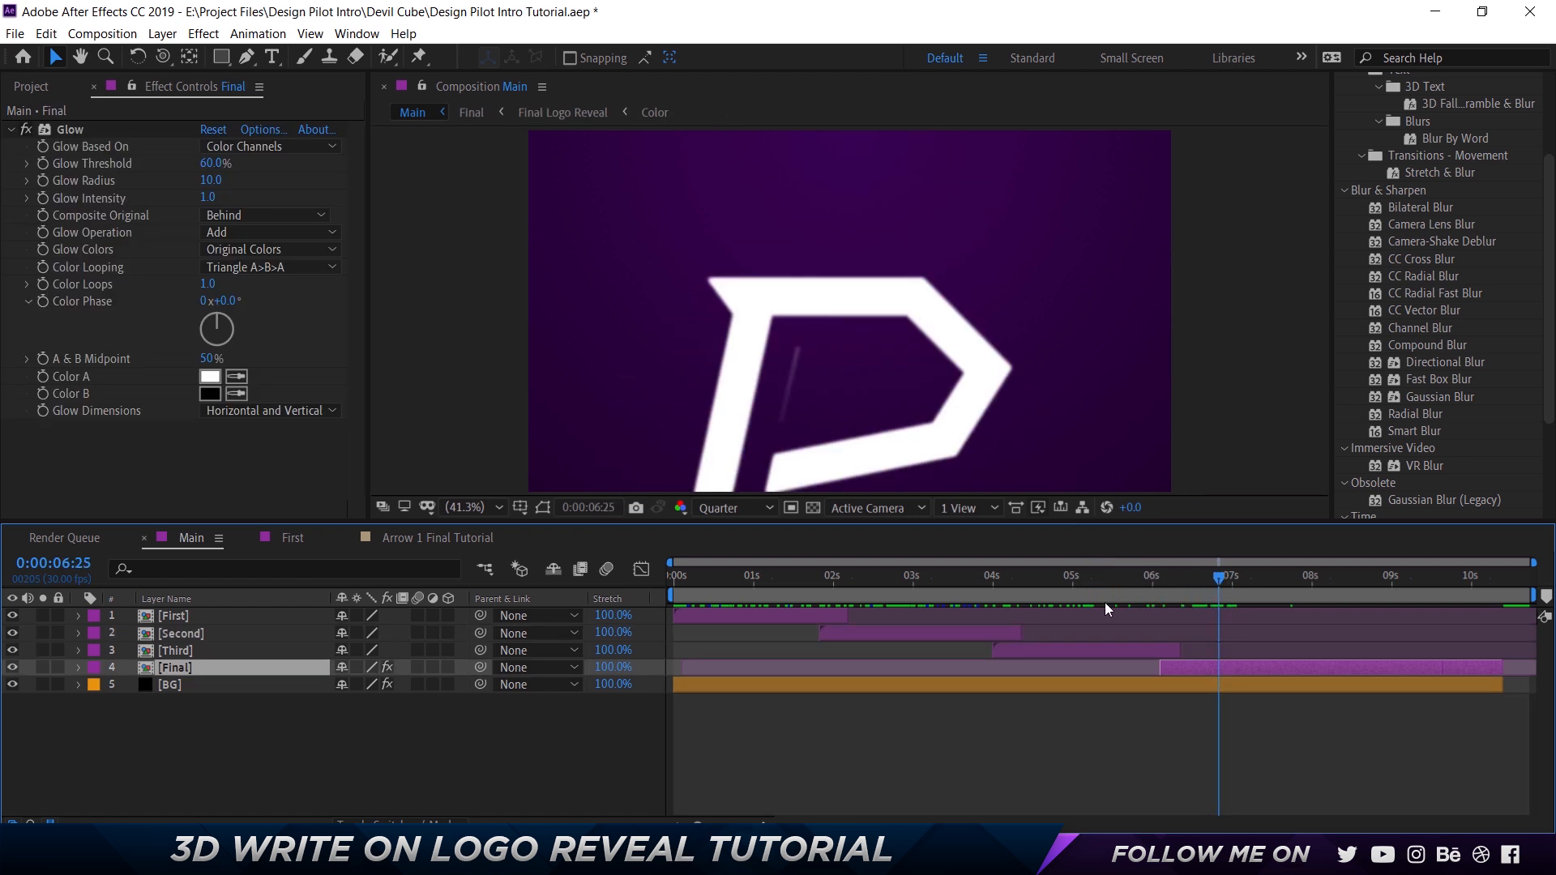
{"action": "left_click_drag", "start_coordinate": [1218, 576], "coordinate": [1232, 577]}
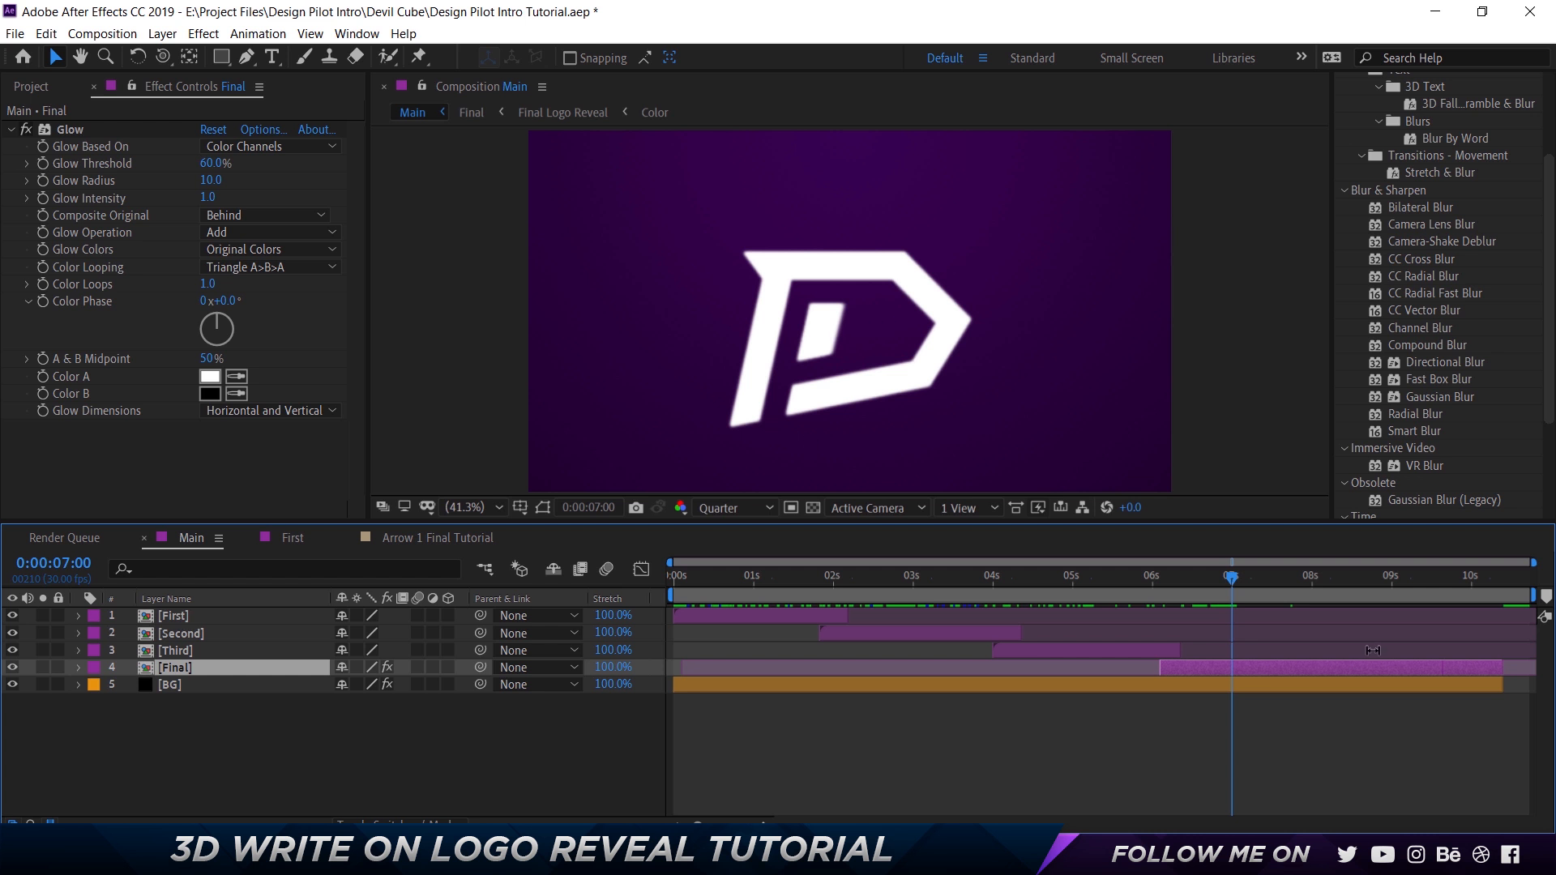
Open the nested Final composition and solo its upper Final Logo Reveal layer.
{"action": "double_click", "coordinate": [174, 670]}
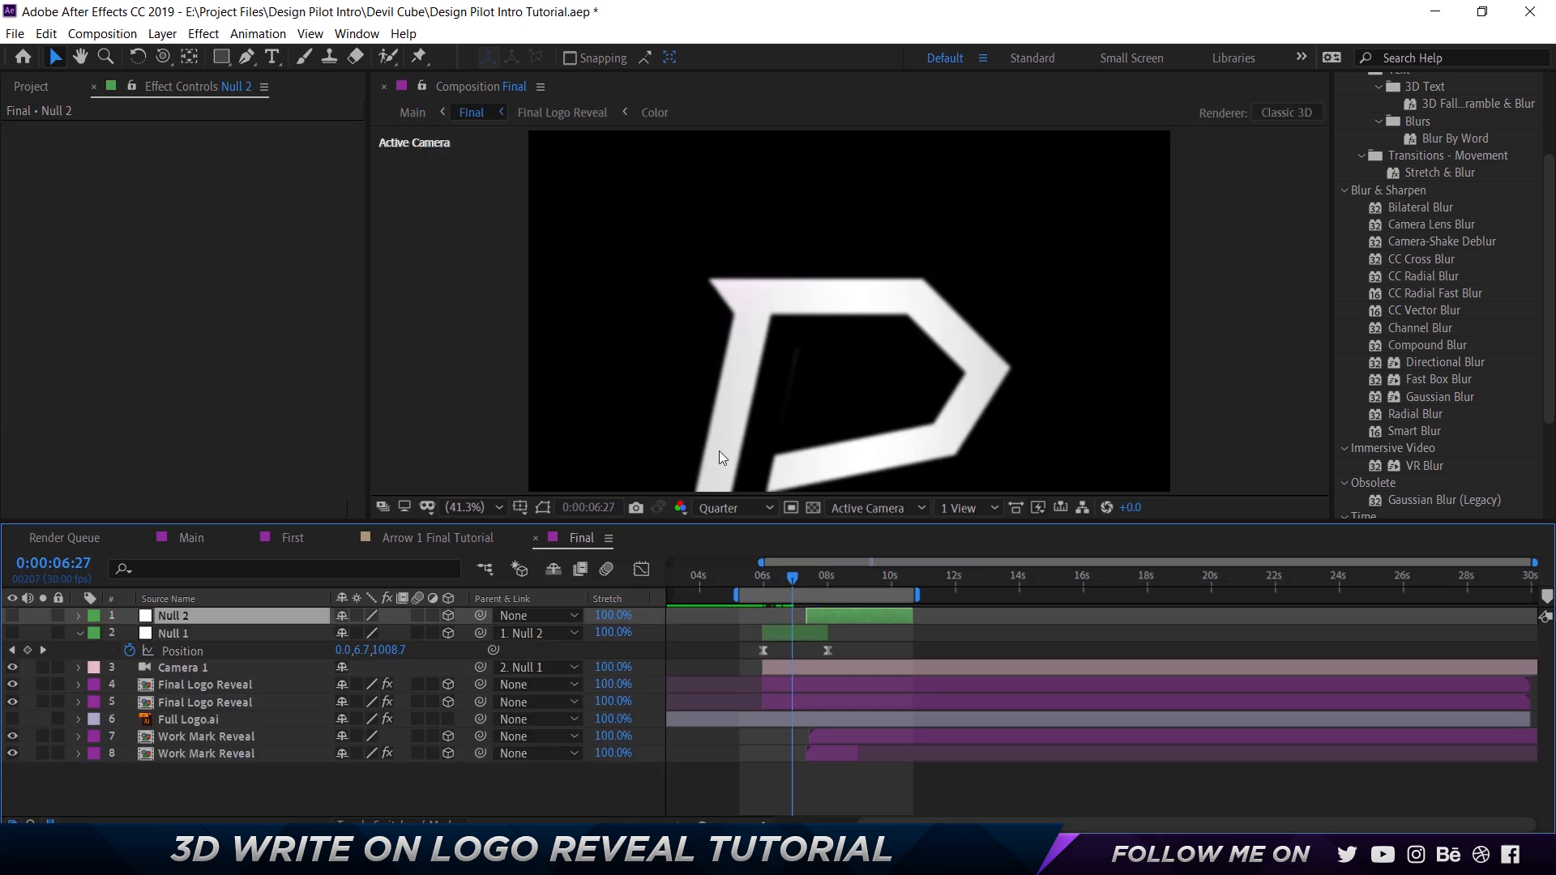
{"action": "left_click", "coordinate": [206, 686]}
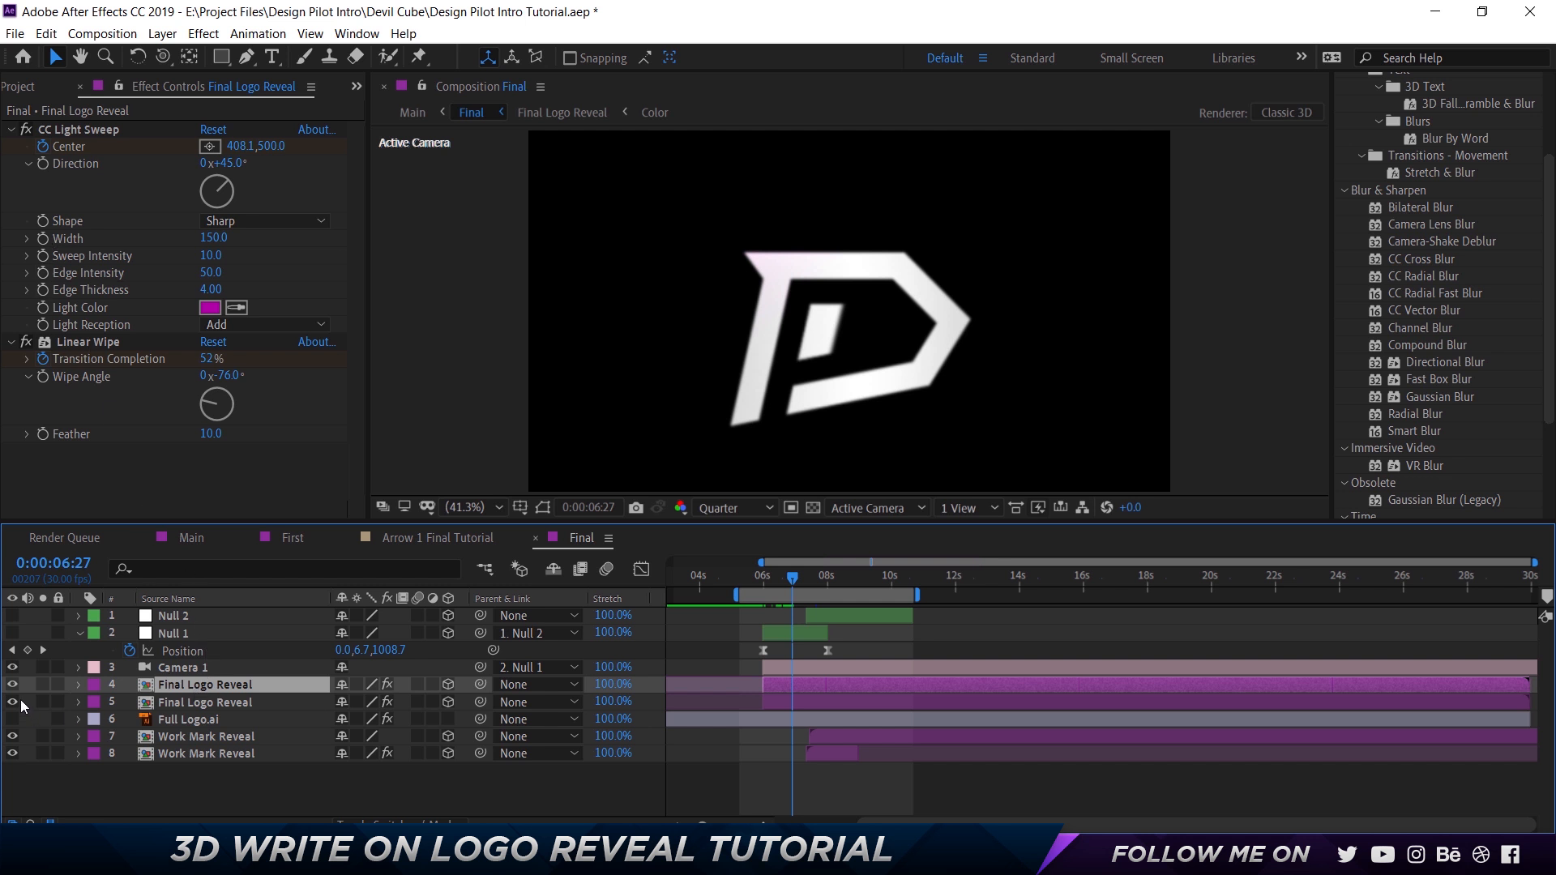
{"action": "left_click", "coordinate": [42, 685]}
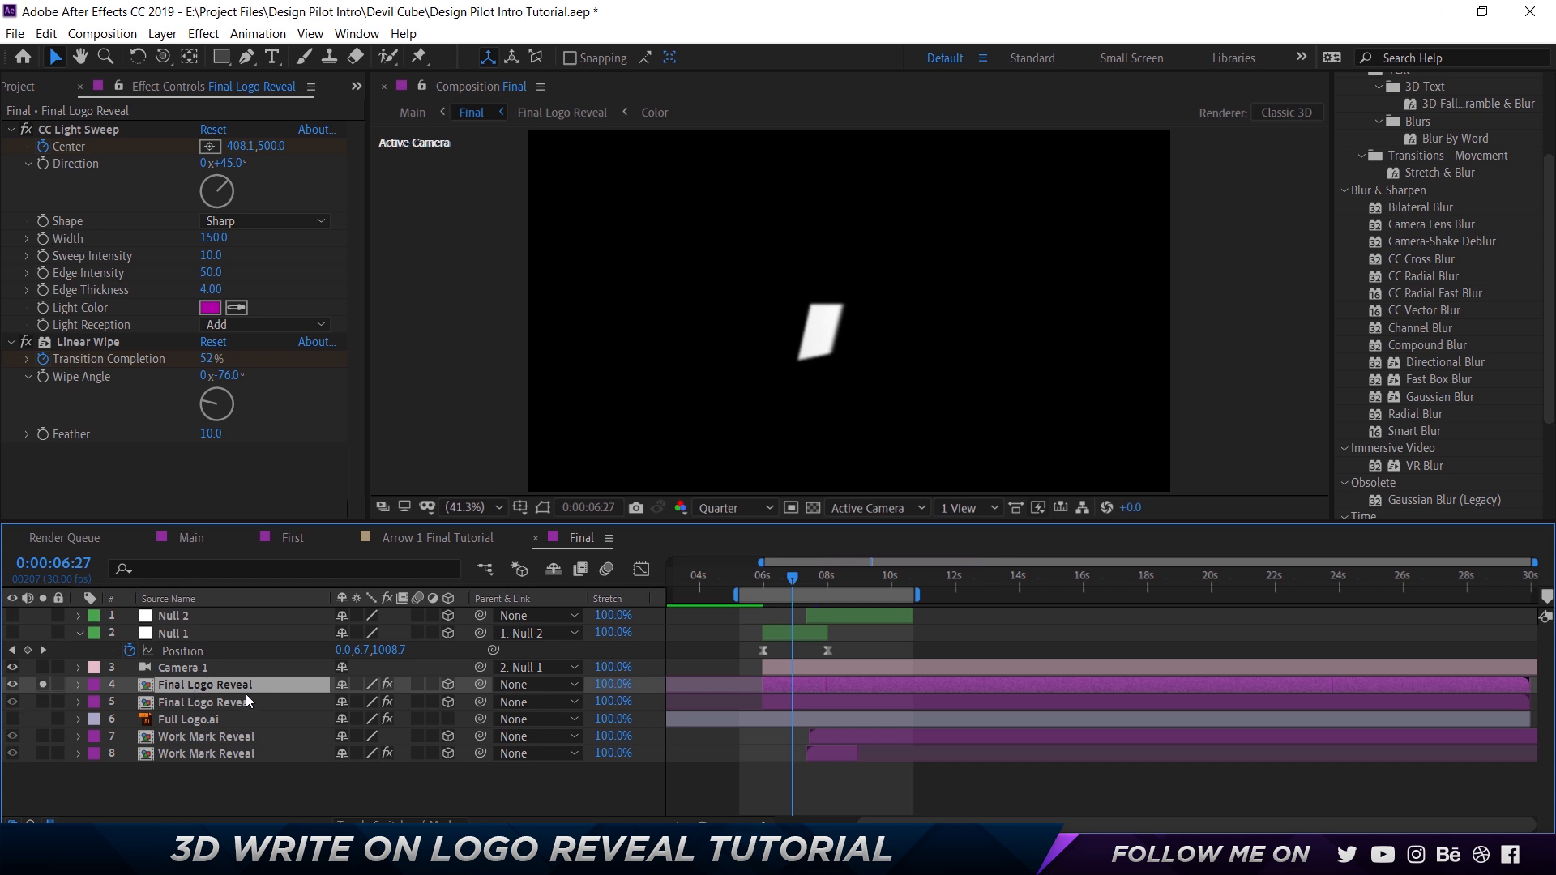
Search the effects library for "linear" to locate the Linear Wipe effect used on the soloed logo layer.
{"action": "left_click", "coordinate": [83, 342]}
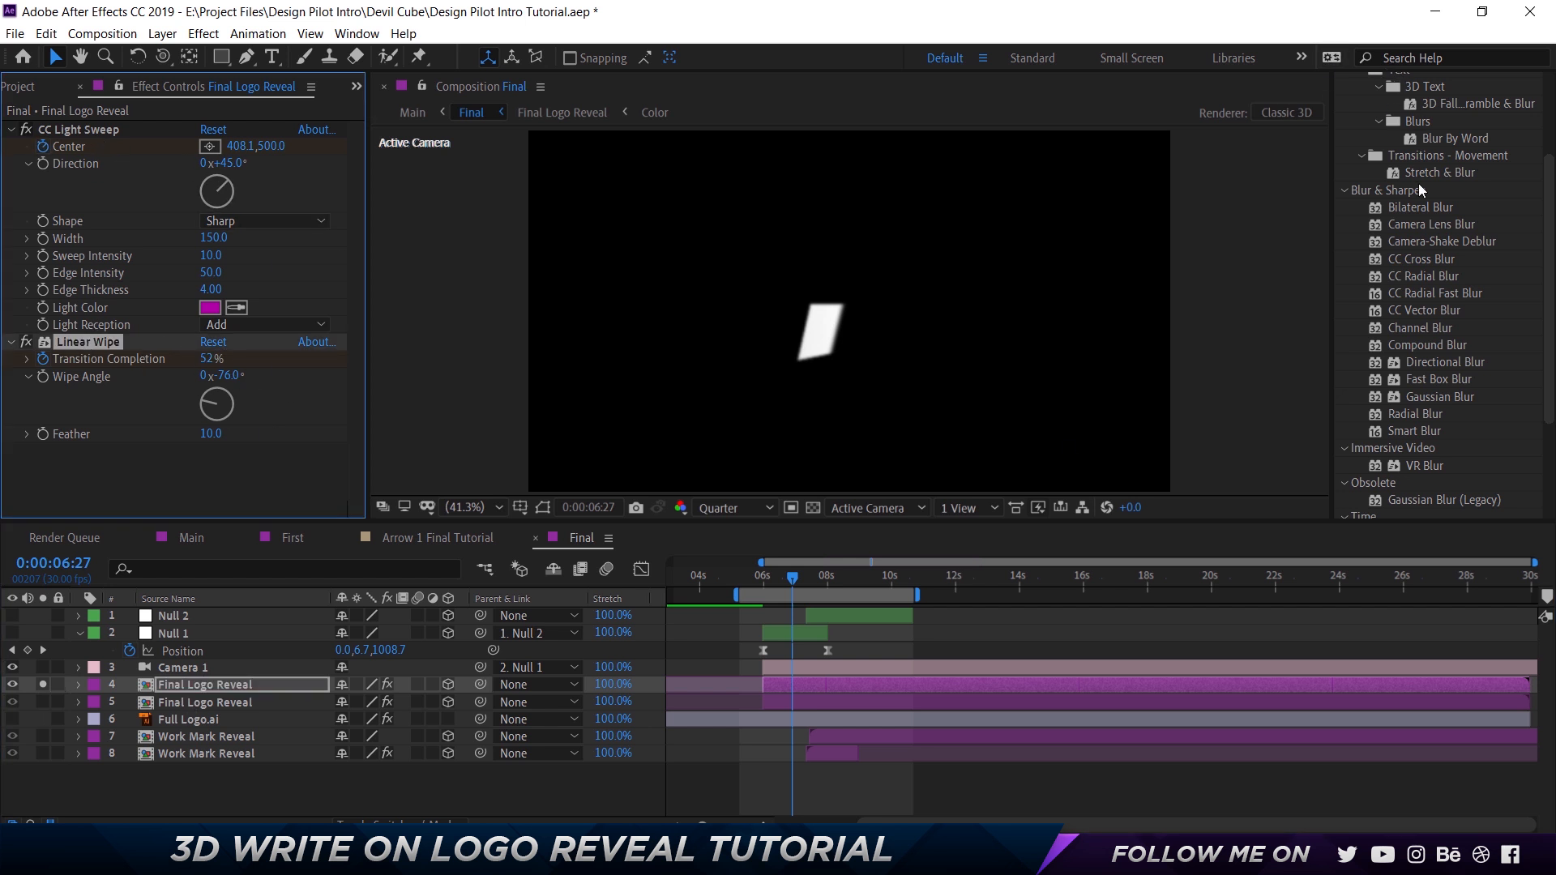
{"action": "scroll", "coordinate": [1418, 183], "scroll_direction": "up", "scroll_amount": 3}
{"action": "left_click_drag", "start_coordinate": [1412, 111], "coordinate": [1023, 130]}
{"action": "type", "text": "li"}
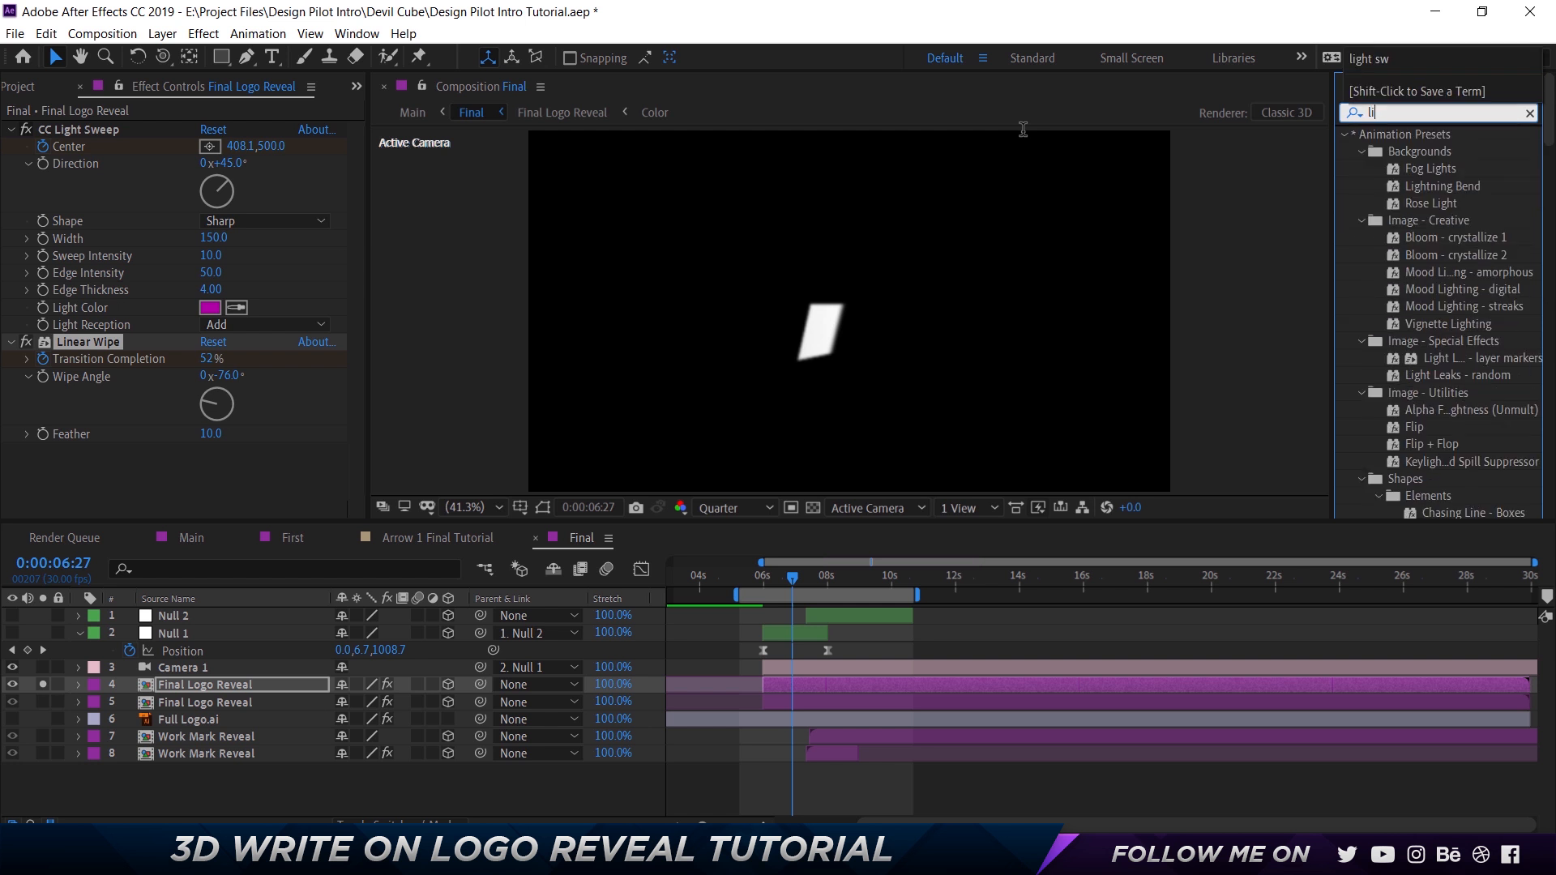
{"action": "type", "text": "near"}
{"action": "key", "text": "BackSpace"}
{"action": "key", "text": "BackSpace"}
{"action": "key", "text": "BackSpace"}
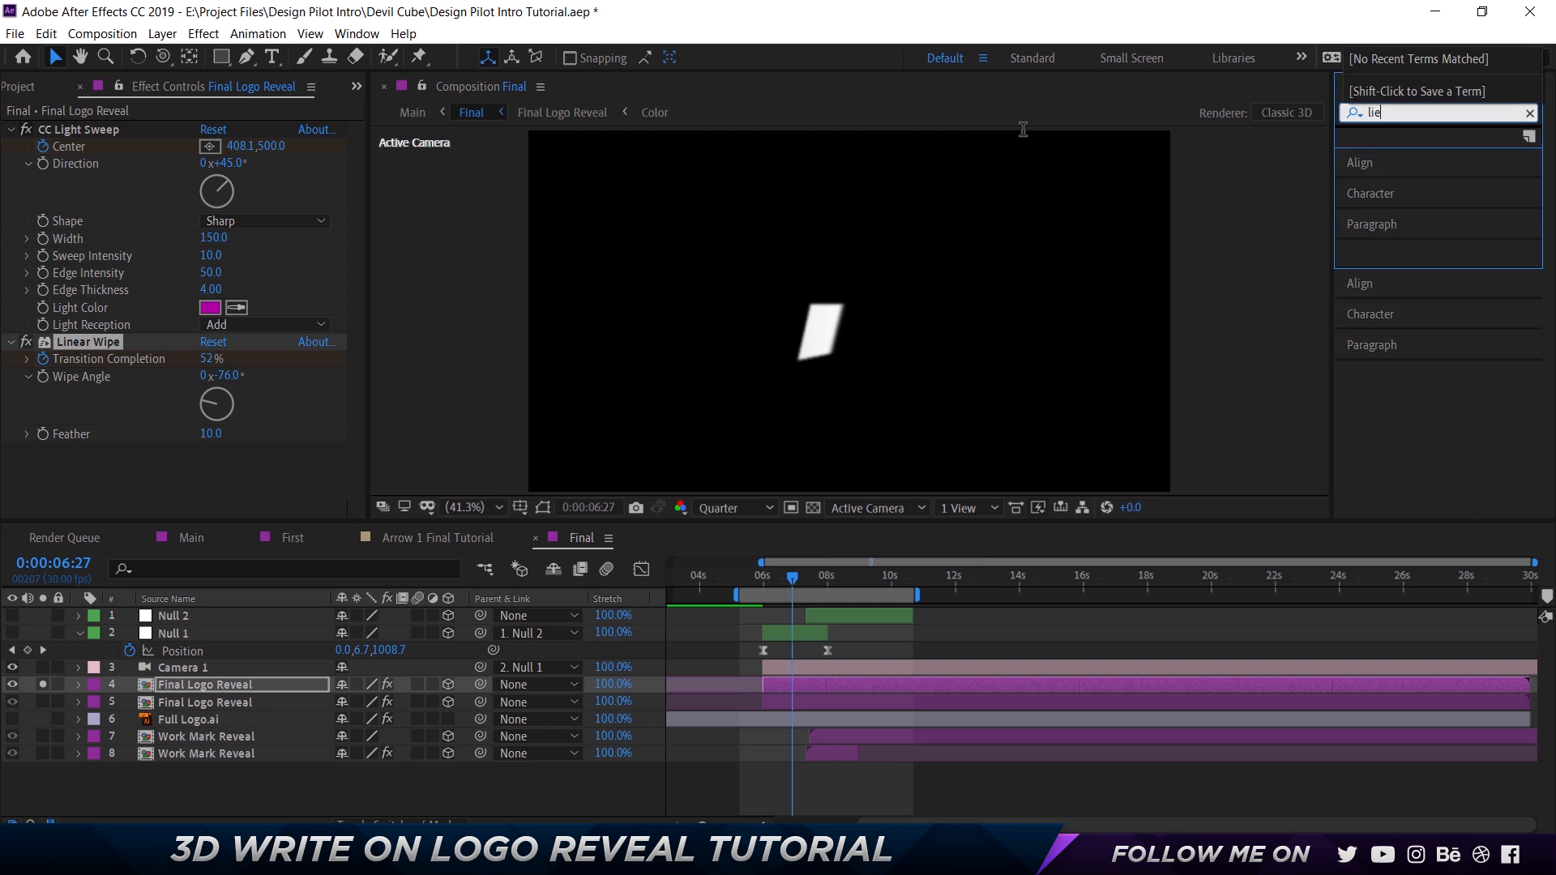
{"action": "type", "text": "near"}
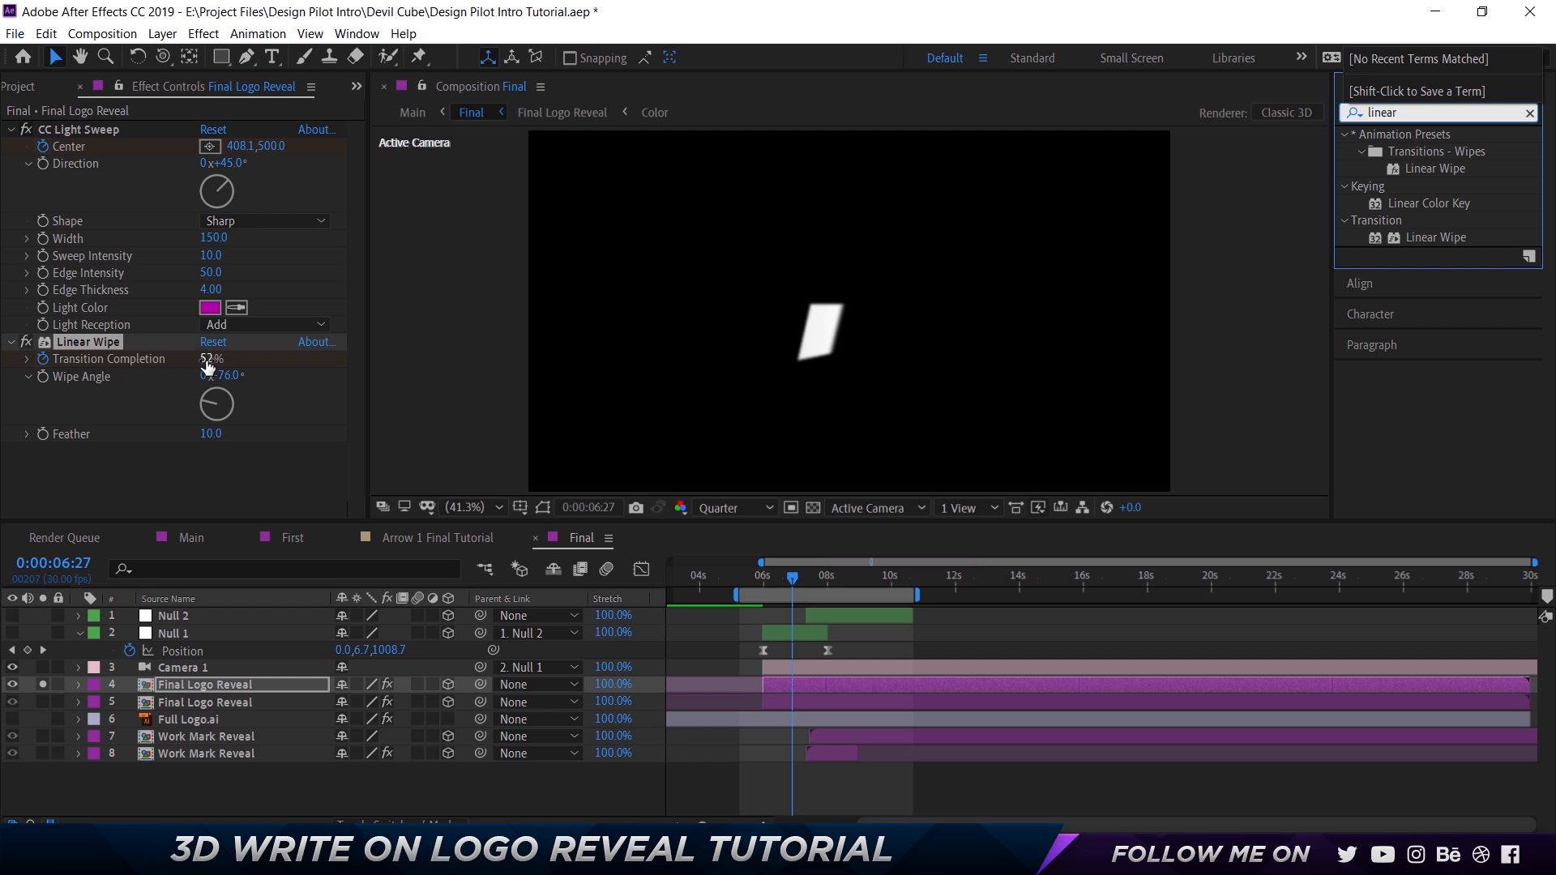
Examine the soloed layer's Linear Wipe and CC Light Sweep settings and keyframes, previewing the wipe up to about 0:00:09:02.
{"action": "mouse_move", "coordinate": [209, 359]}
{"action": "left_mouse_down"}
{"action": "mouse_move", "coordinate": [230, 366]}
{"action": "mouse_move", "coordinate": [217, 372]}
{"action": "left_mouse_up"}
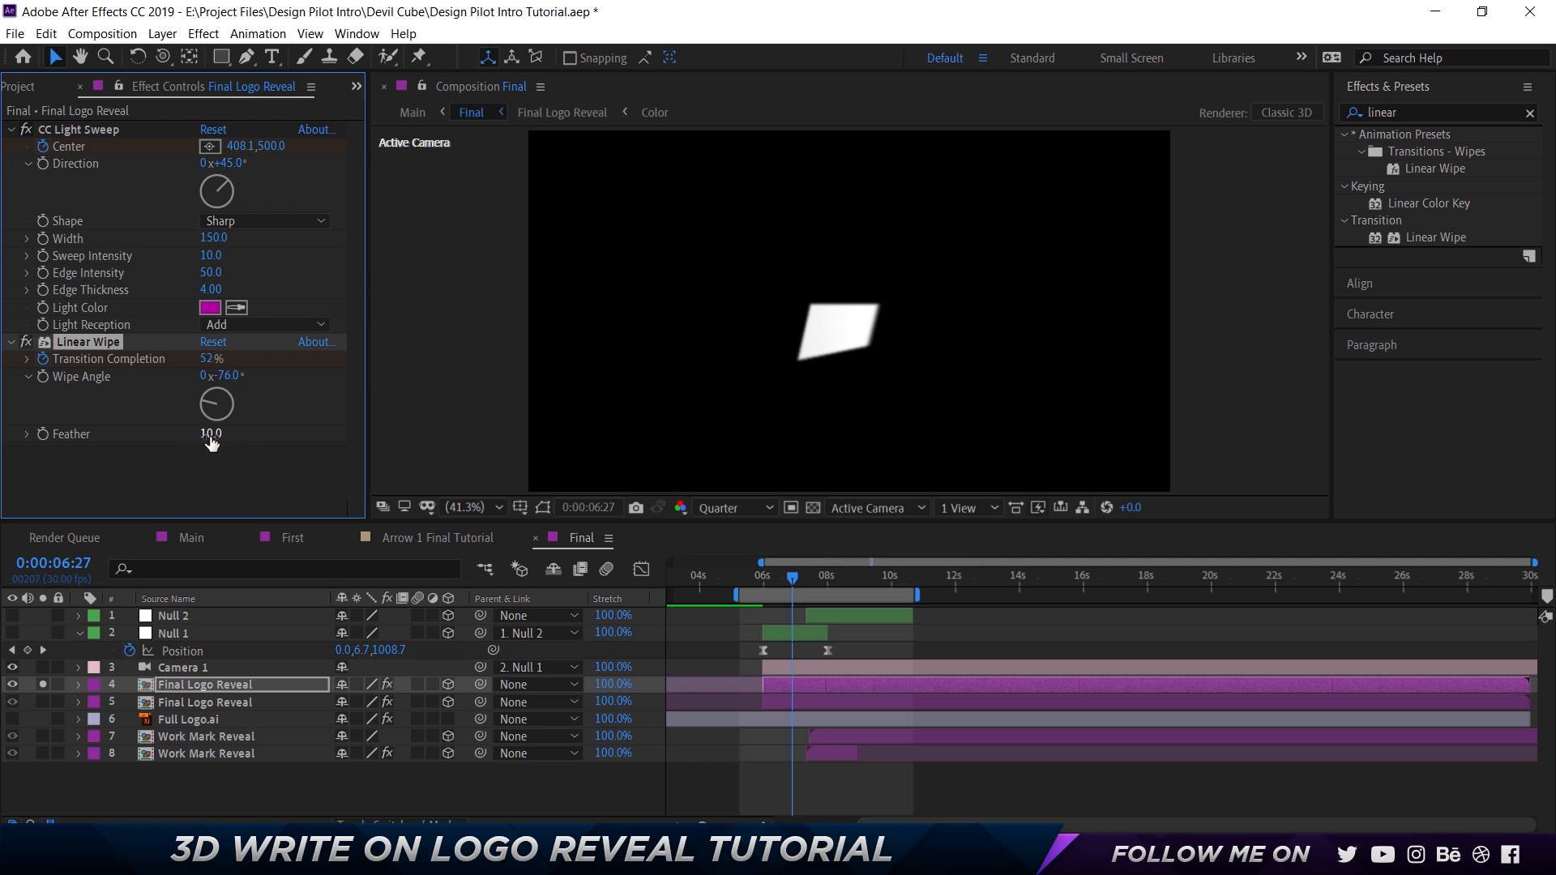
{"action": "left_click", "coordinate": [84, 131]}
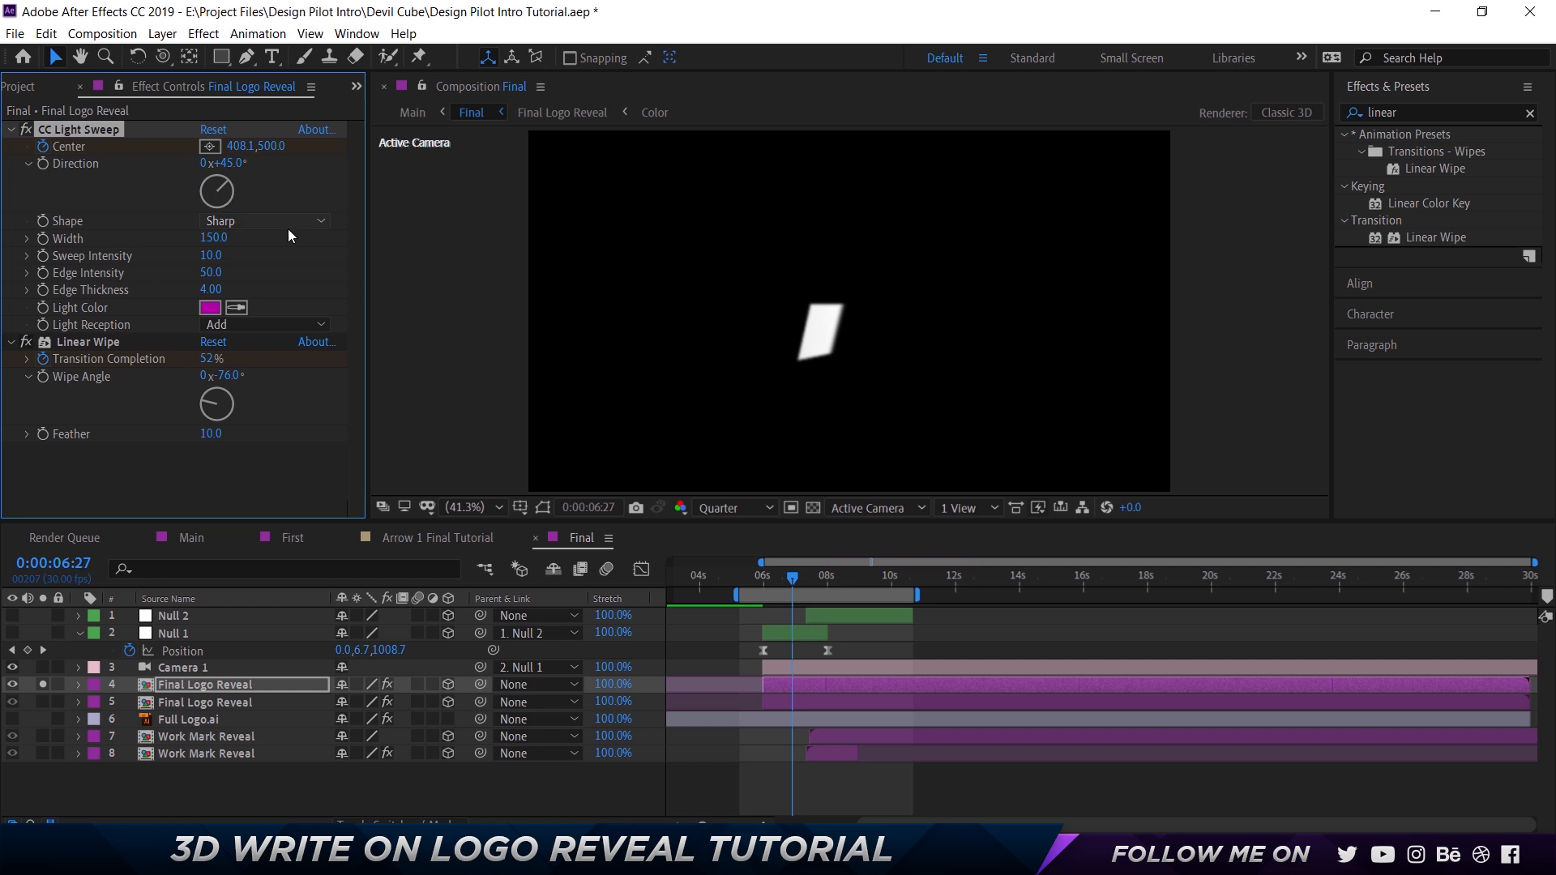
{"action": "left_click", "coordinate": [206, 684]}
{"action": "key", "text": "u"}
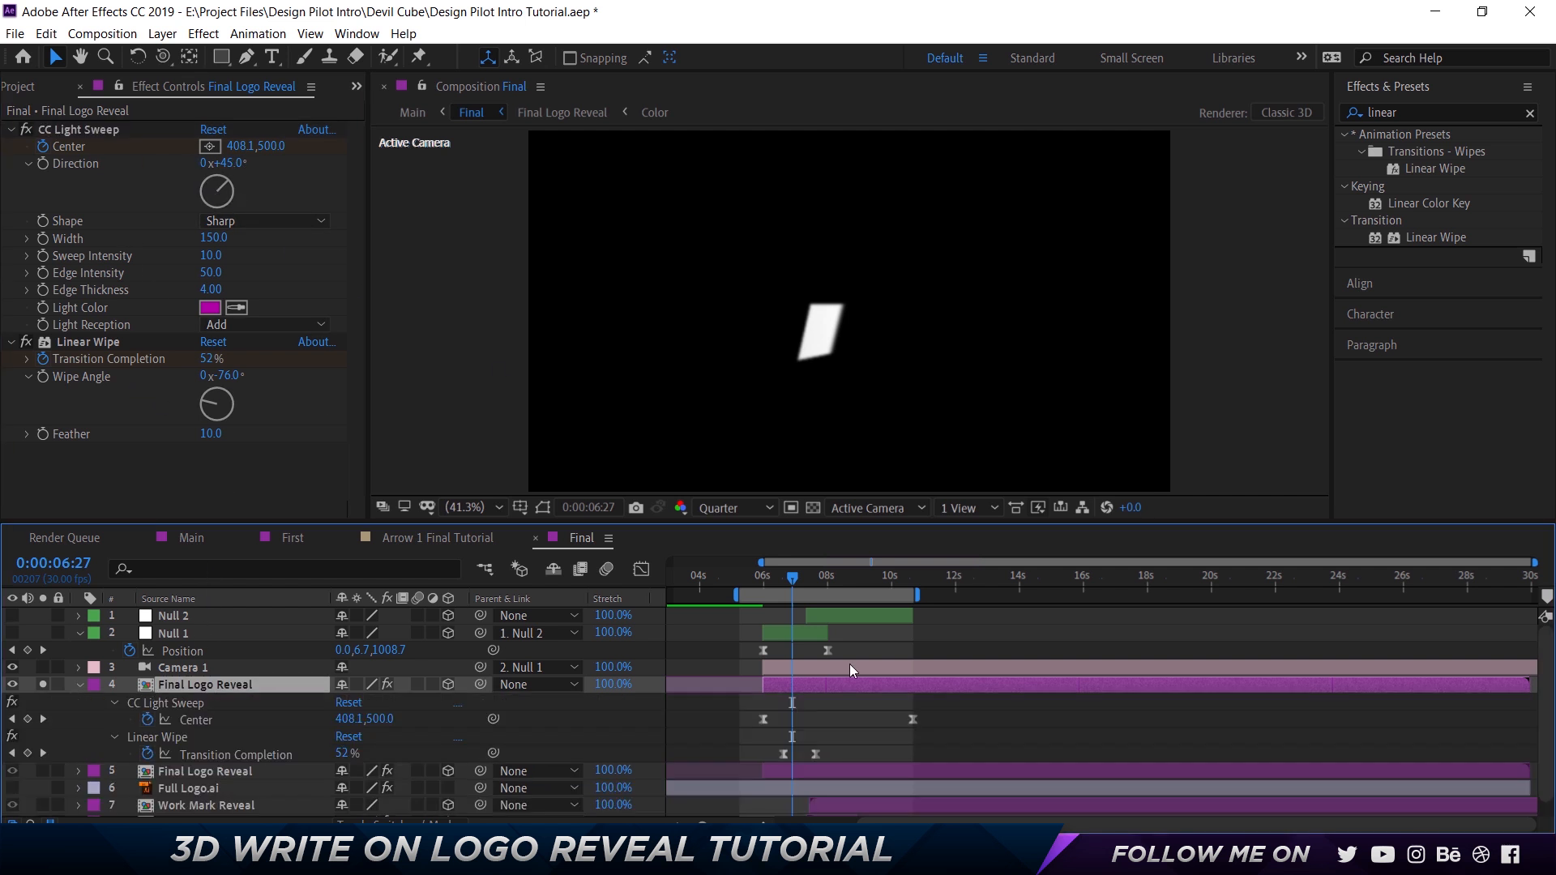
{"action": "left_click_drag", "start_coordinate": [801, 580], "coordinate": [861, 589]}
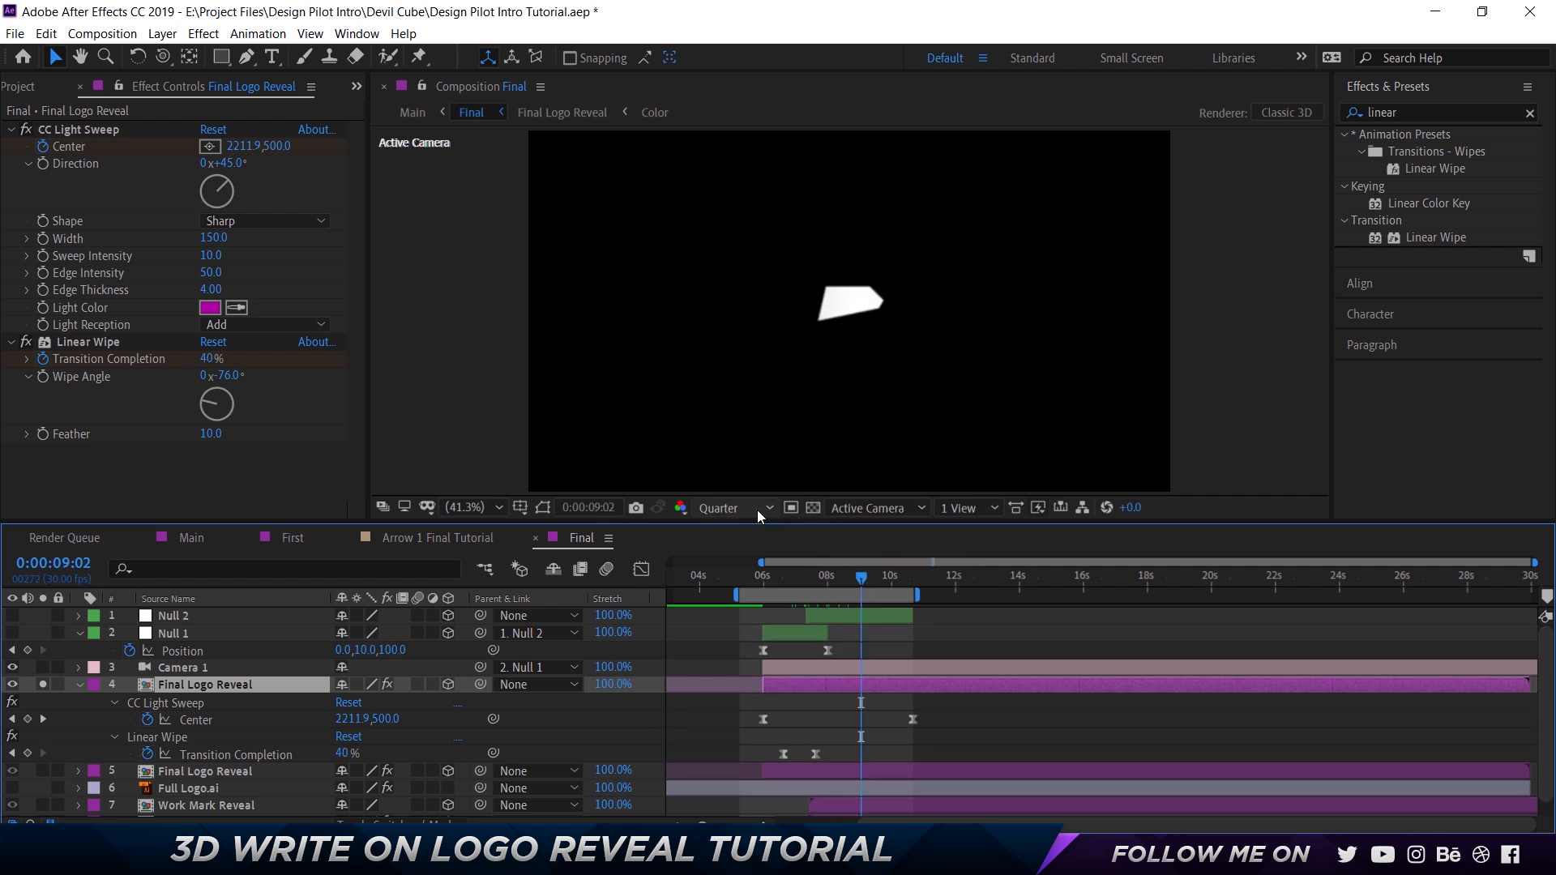
Delete CC Light Sweep from the upper Final Logo Reveal layer and turn off the layer's solo.
{"action": "left_click", "coordinate": [81, 129]}
{"action": "key", "text": "Delete"}
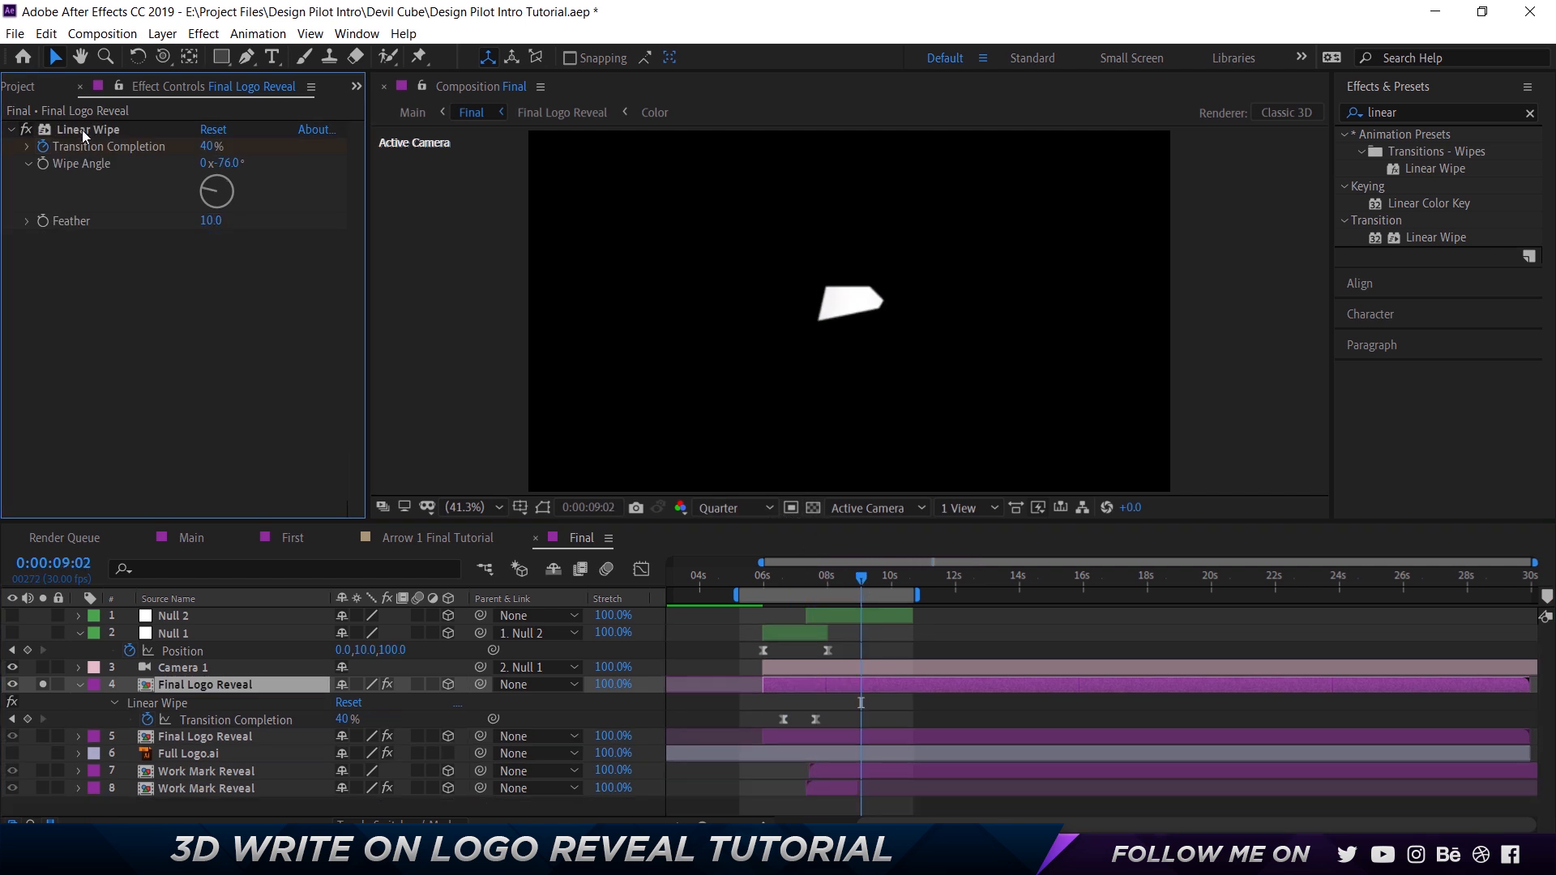
{"action": "left_click", "coordinate": [43, 685]}
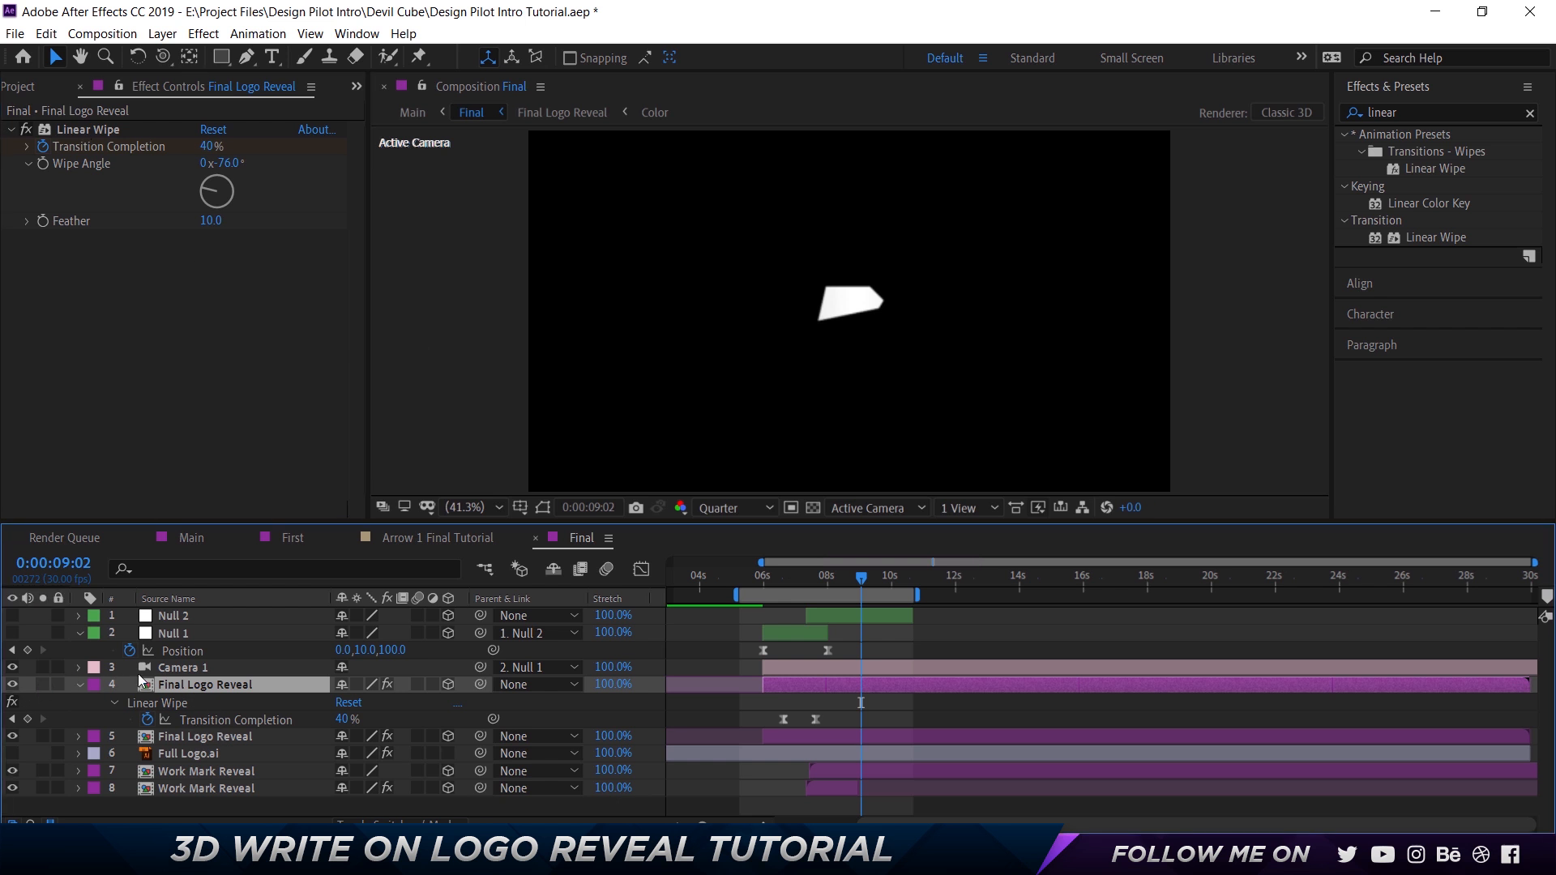
Select Null 1 and review the final camera move and wordmark reveal between about 0:00:08:01 and 0:00:09:18.
{"action": "left_click", "coordinate": [177, 631]}
{"action": "mouse_move", "coordinate": [870, 582]}
{"action": "left_mouse_down"}
{"action": "mouse_move", "coordinate": [776, 579]}
{"action": "mouse_move", "coordinate": [898, 582]}
{"action": "mouse_move", "coordinate": [811, 582]}
{"action": "mouse_move", "coordinate": [879, 584]}
{"action": "left_mouse_up"}
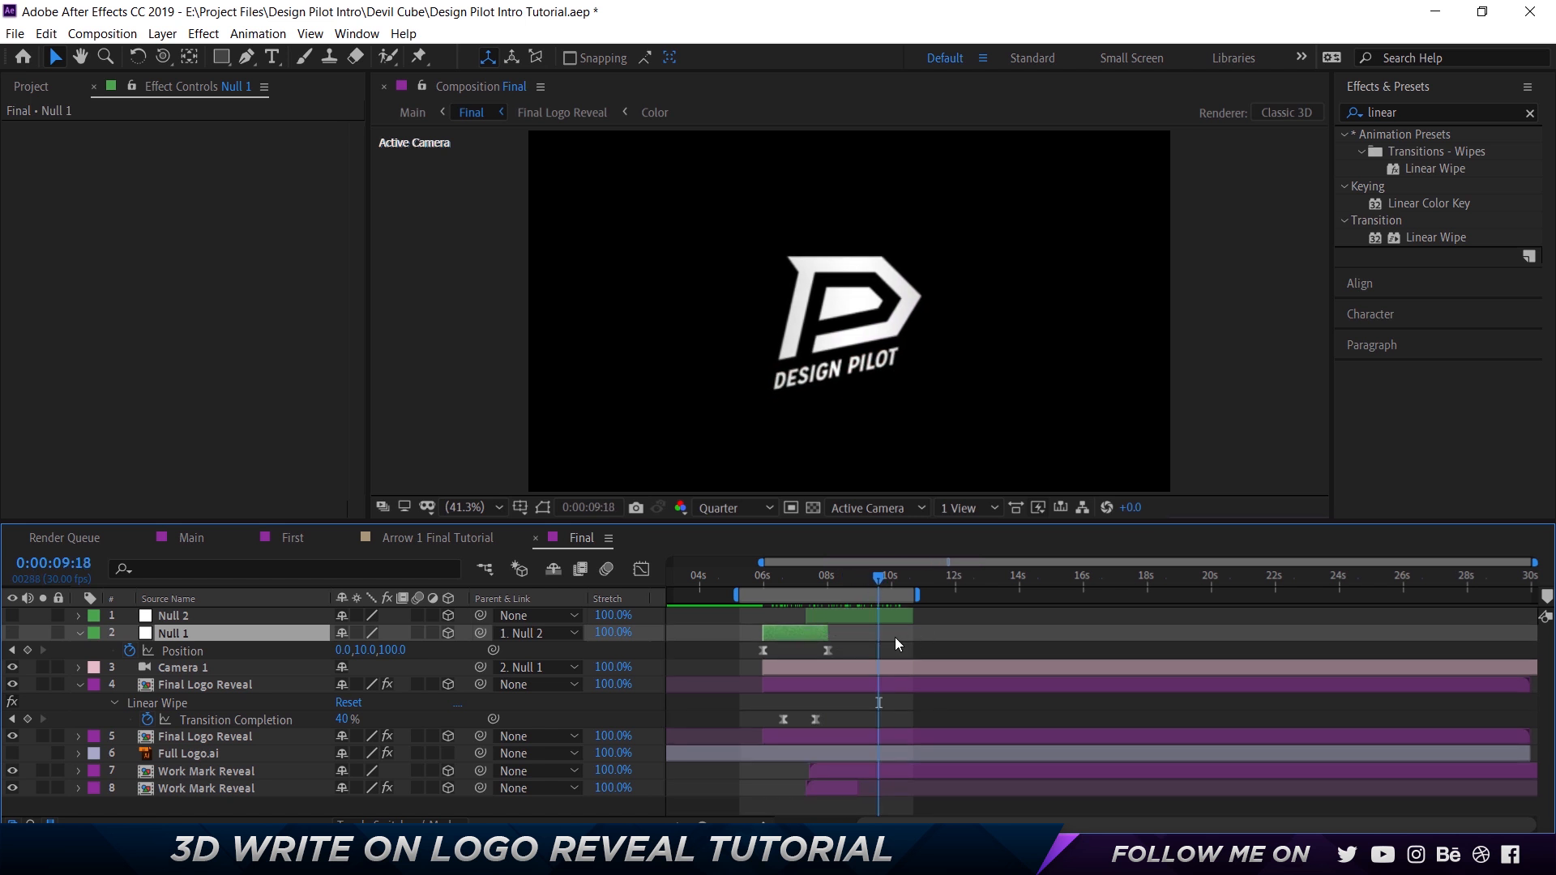
{"action": "left_click_drag", "start_coordinate": [889, 581], "coordinate": [829, 576]}
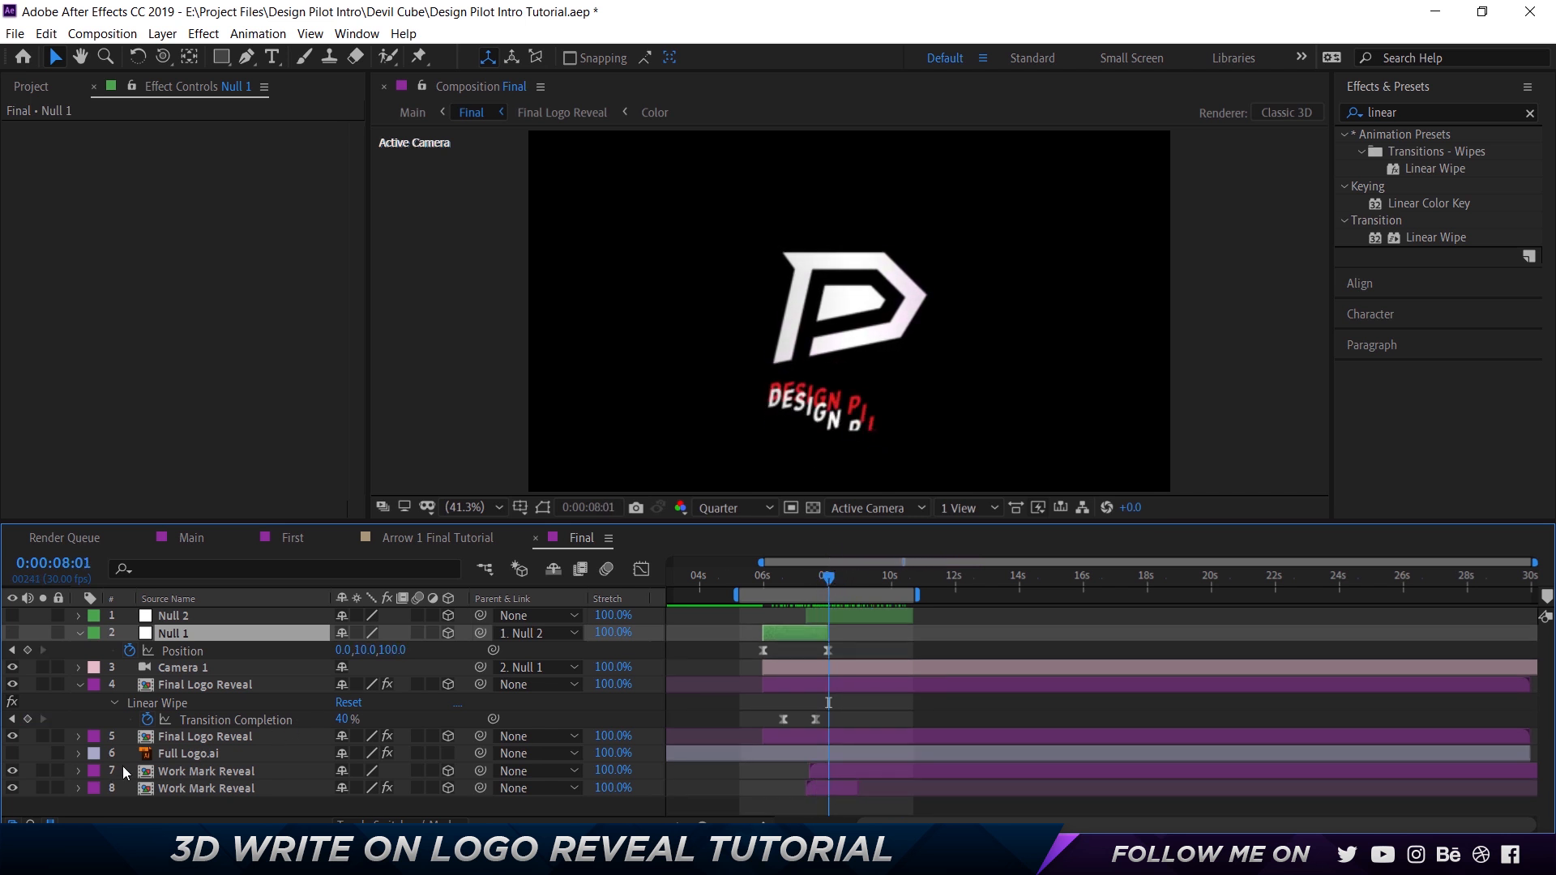
Open the Work Mark Reveal composition from Final, and open the Wordmark composition nested in it.
{"action": "left_click", "coordinate": [191, 755]}
{"action": "double_click", "coordinate": [195, 774]}
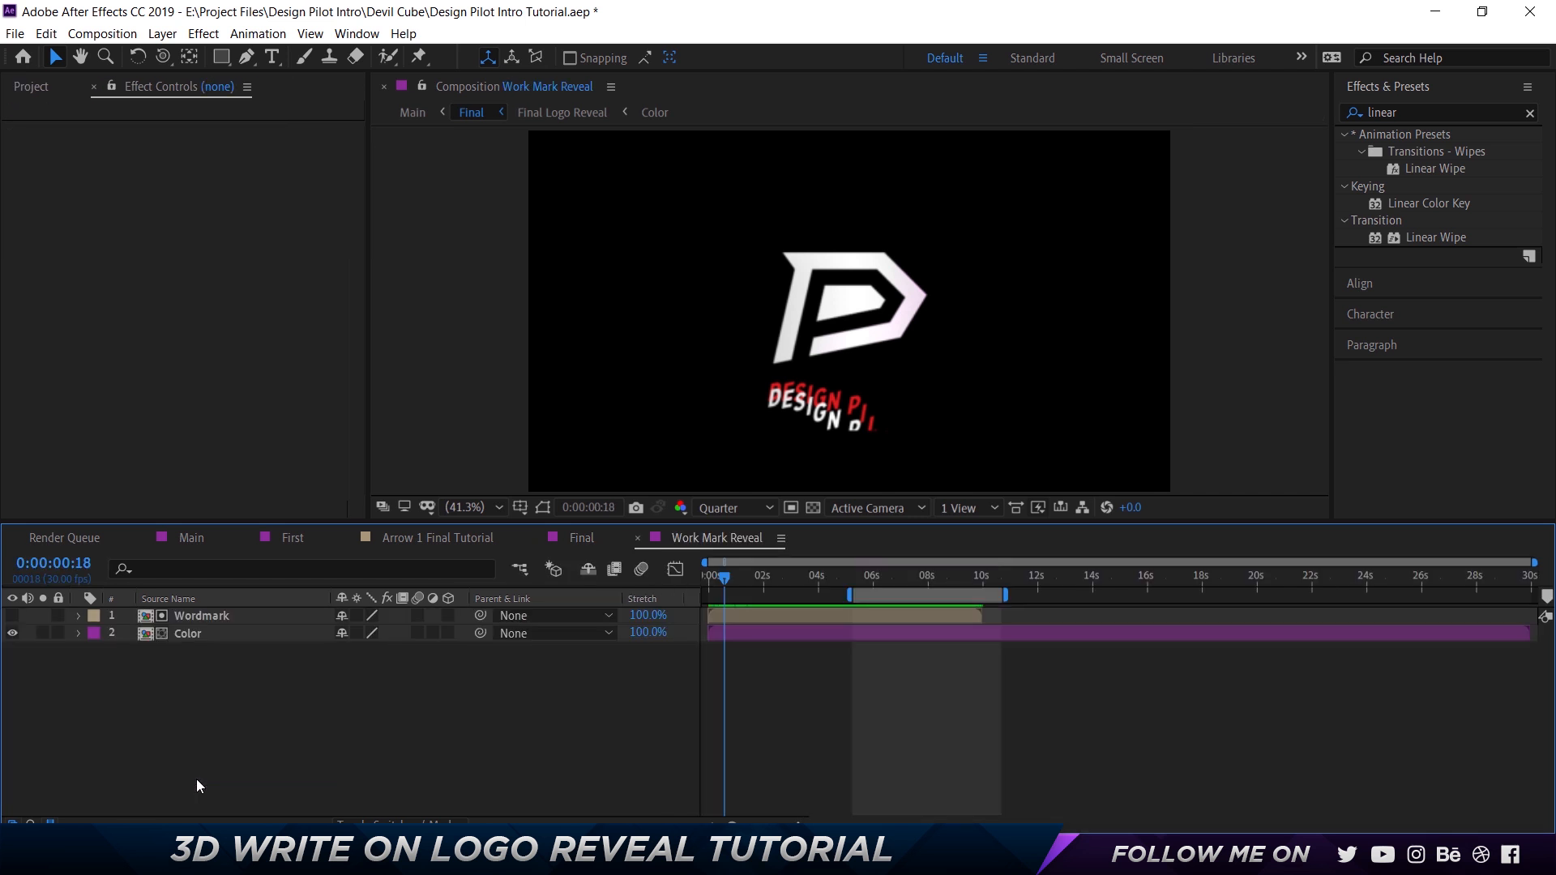
{"action": "double_click", "coordinate": [226, 619]}
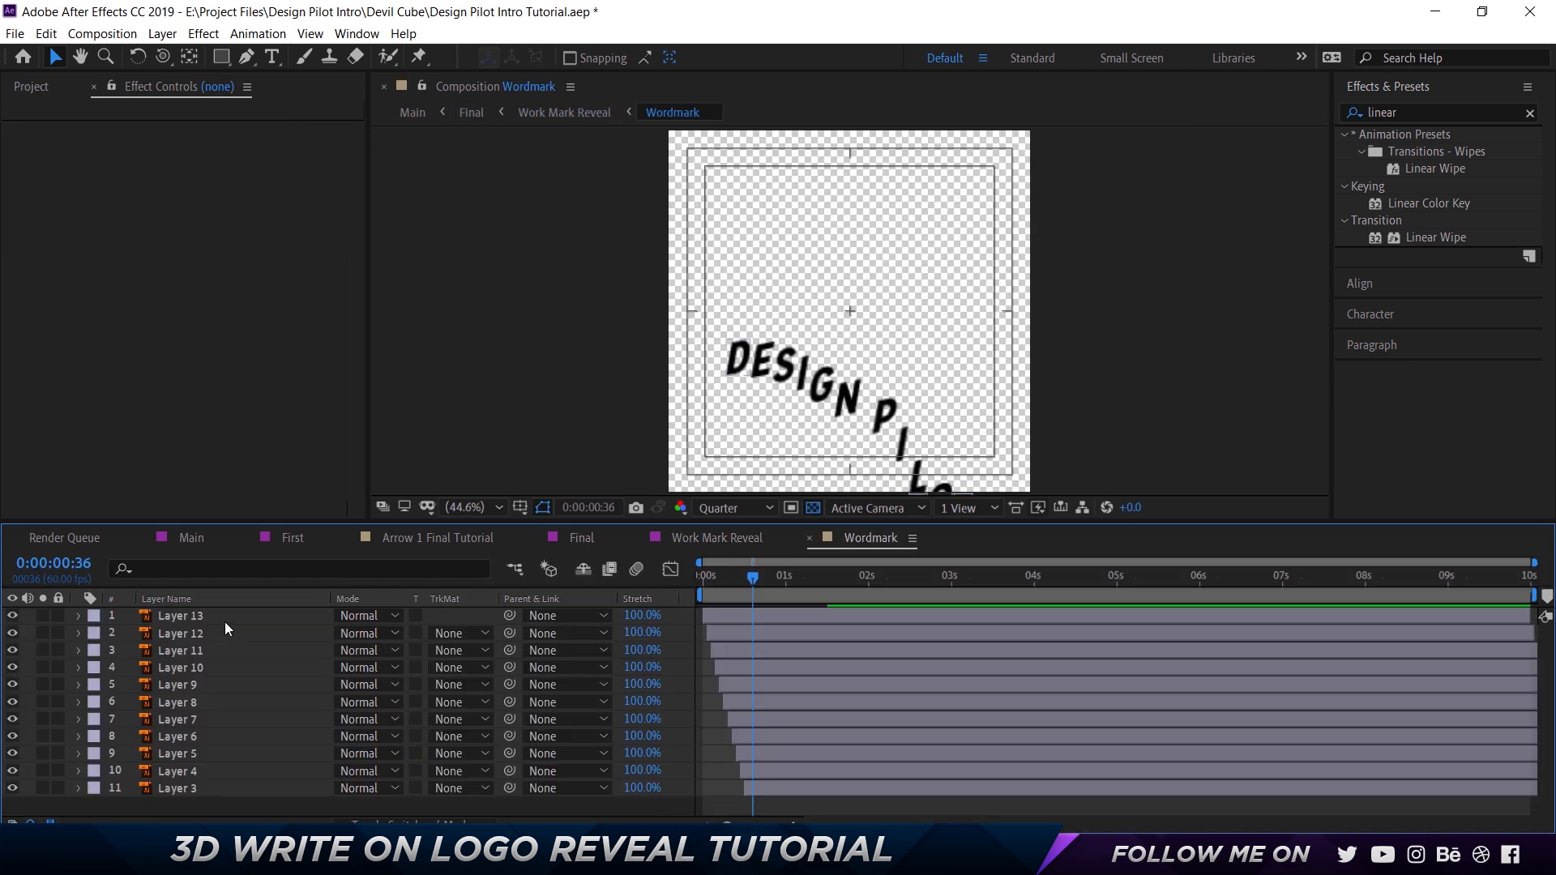
Select all letter layers from Layer 13 to Layer 3, preview their rise, and show their Position keyframes.
{"action": "left_click", "coordinate": [225, 621]}
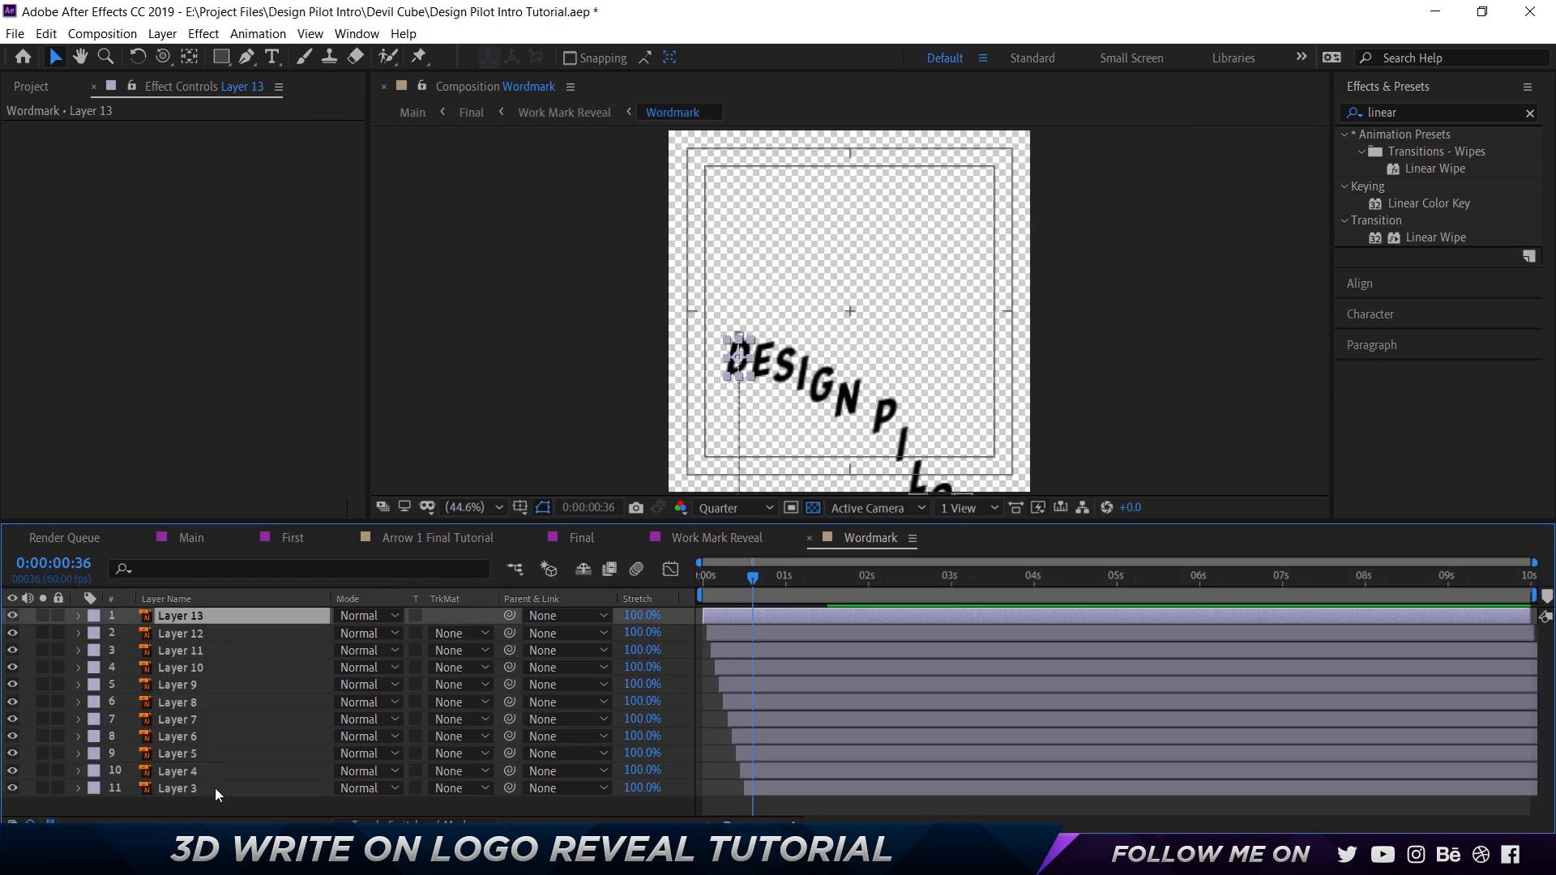
{"action": "left_click", "coordinate": [216, 788], "text": "shift"}
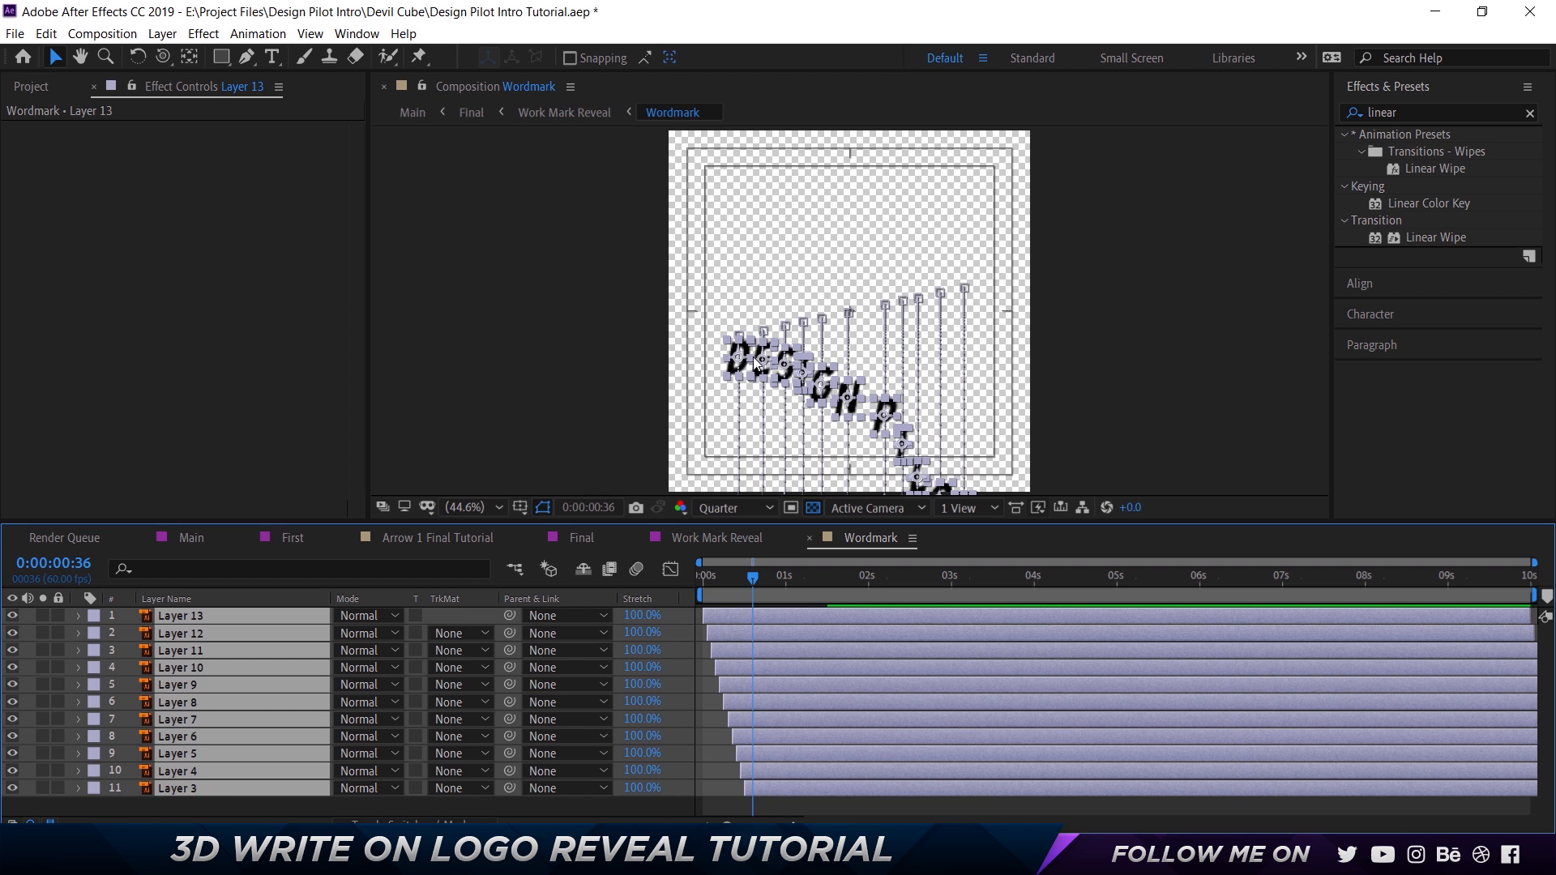
{"action": "mouse_move", "coordinate": [707, 572]}
{"action": "left_mouse_down"}
{"action": "mouse_move", "coordinate": [683, 572]}
{"action": "mouse_move", "coordinate": [737, 572]}
{"action": "left_mouse_up"}
{"action": "key", "text": "space"}
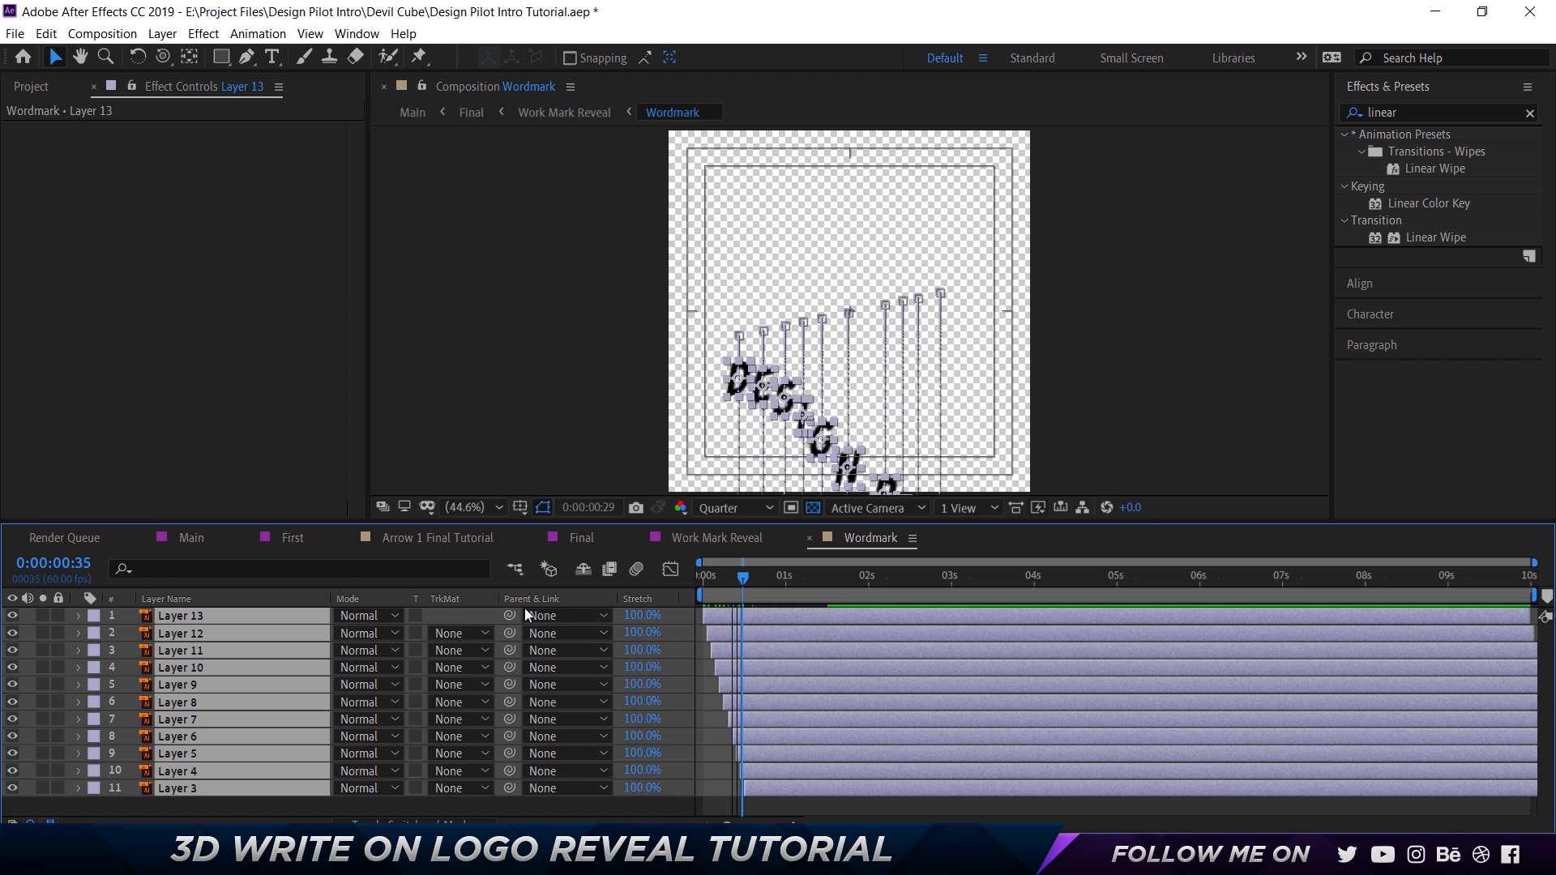
{"action": "key", "text": "p"}
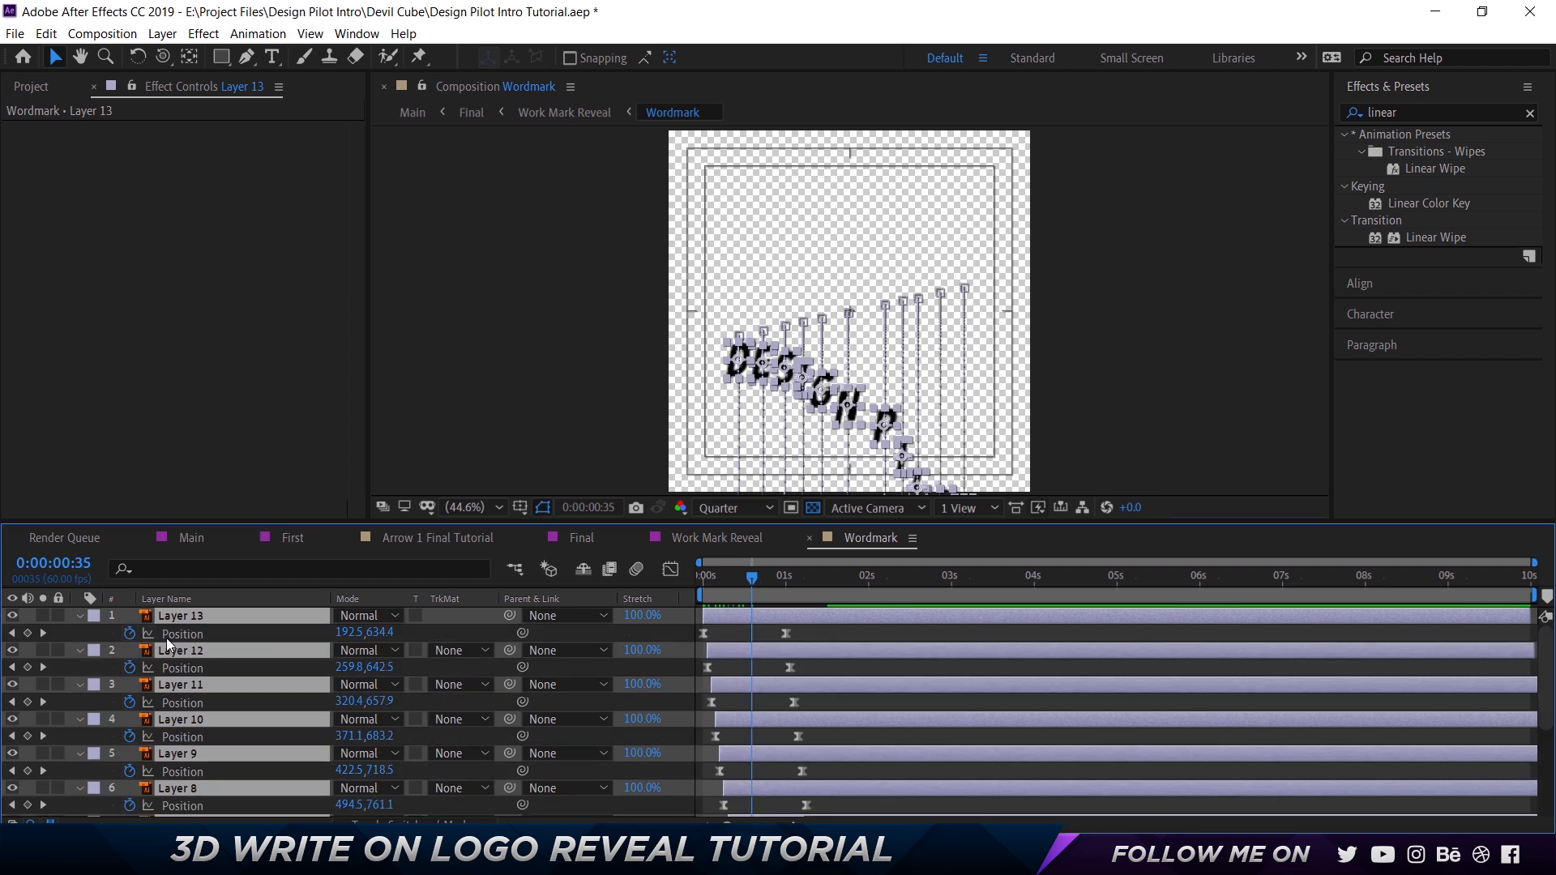
Examine the frame offset between the letter layers' Position keyframes, from the start of Wordmark to about 0:00:01:29.
{"action": "left_click_drag", "start_coordinate": [752, 577], "coordinate": [784, 577]}
{"action": "key", "text": "Home"}
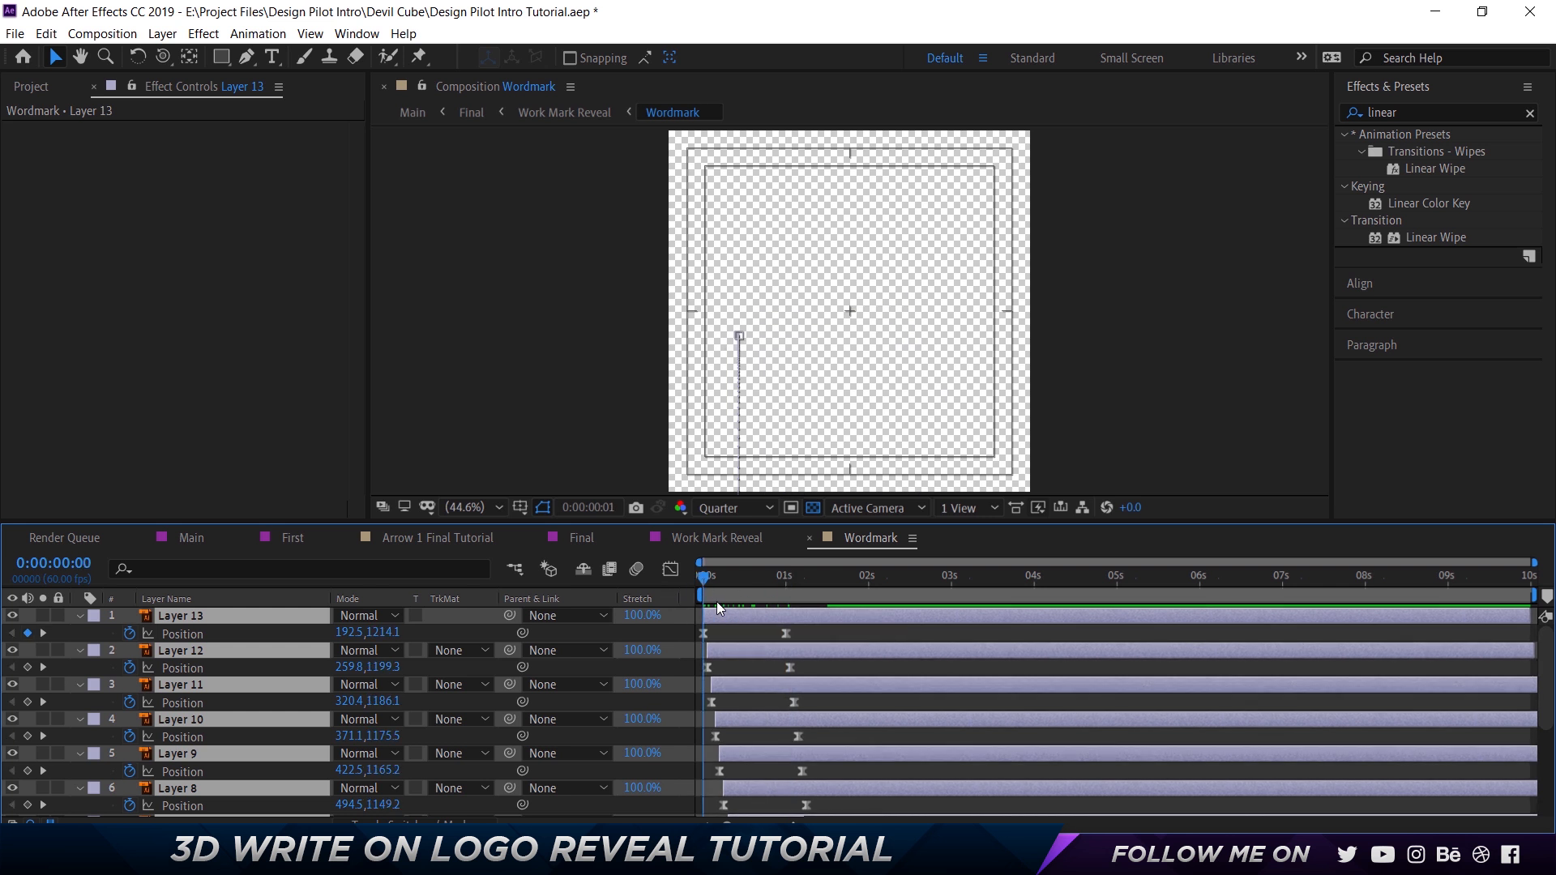
{"action": "key", "text": "Page_Down"}
{"action": "key", "text": "Page_Down"}
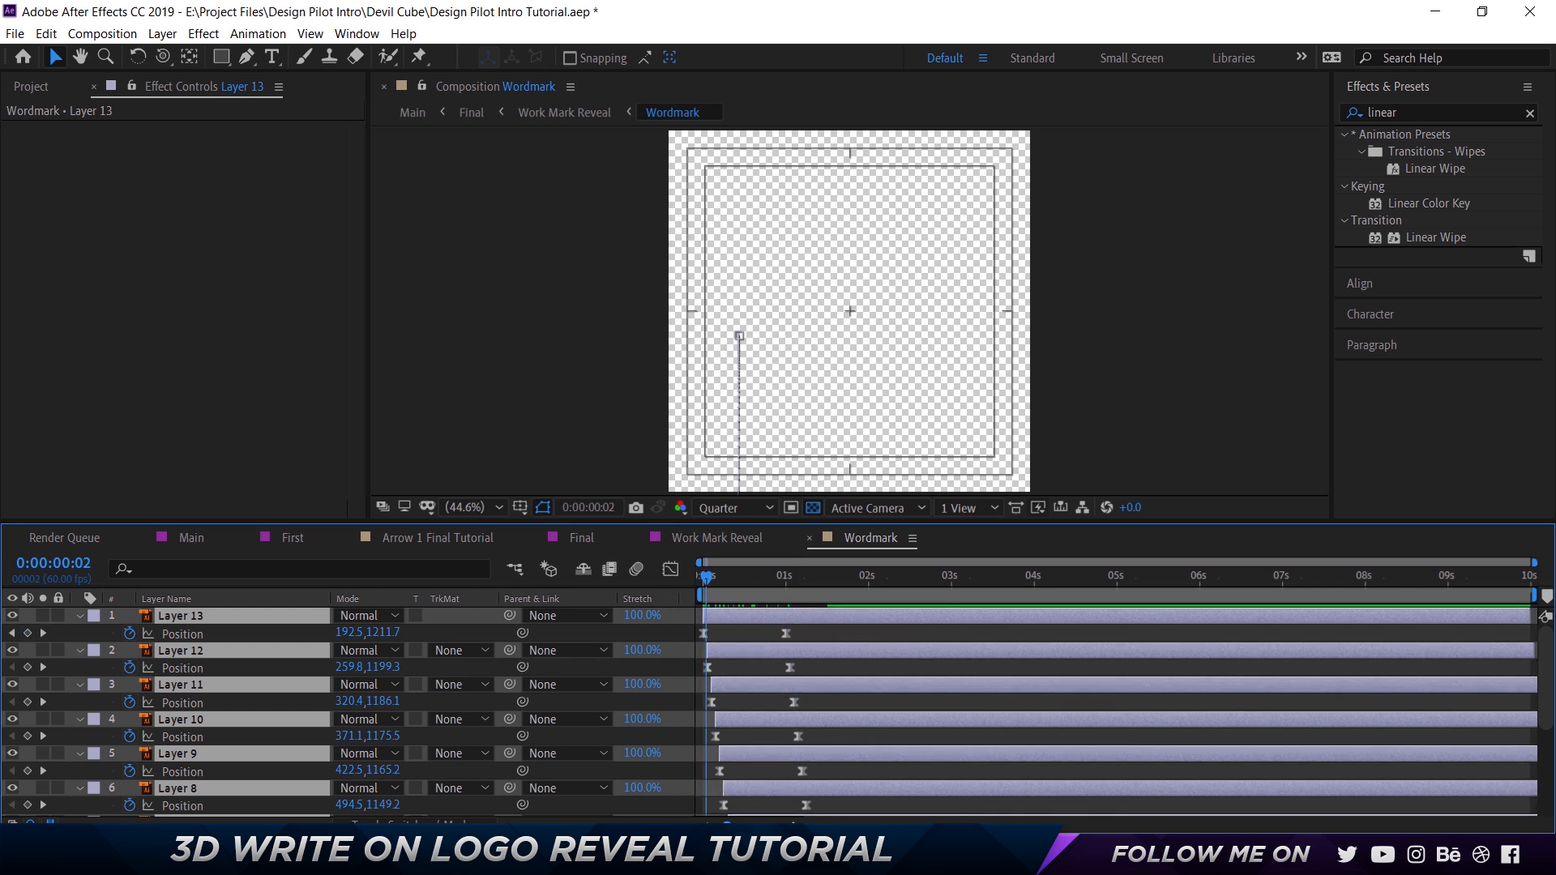
{"action": "scroll", "coordinate": [721, 790], "scroll_direction": "up", "scroll_amount": 8}
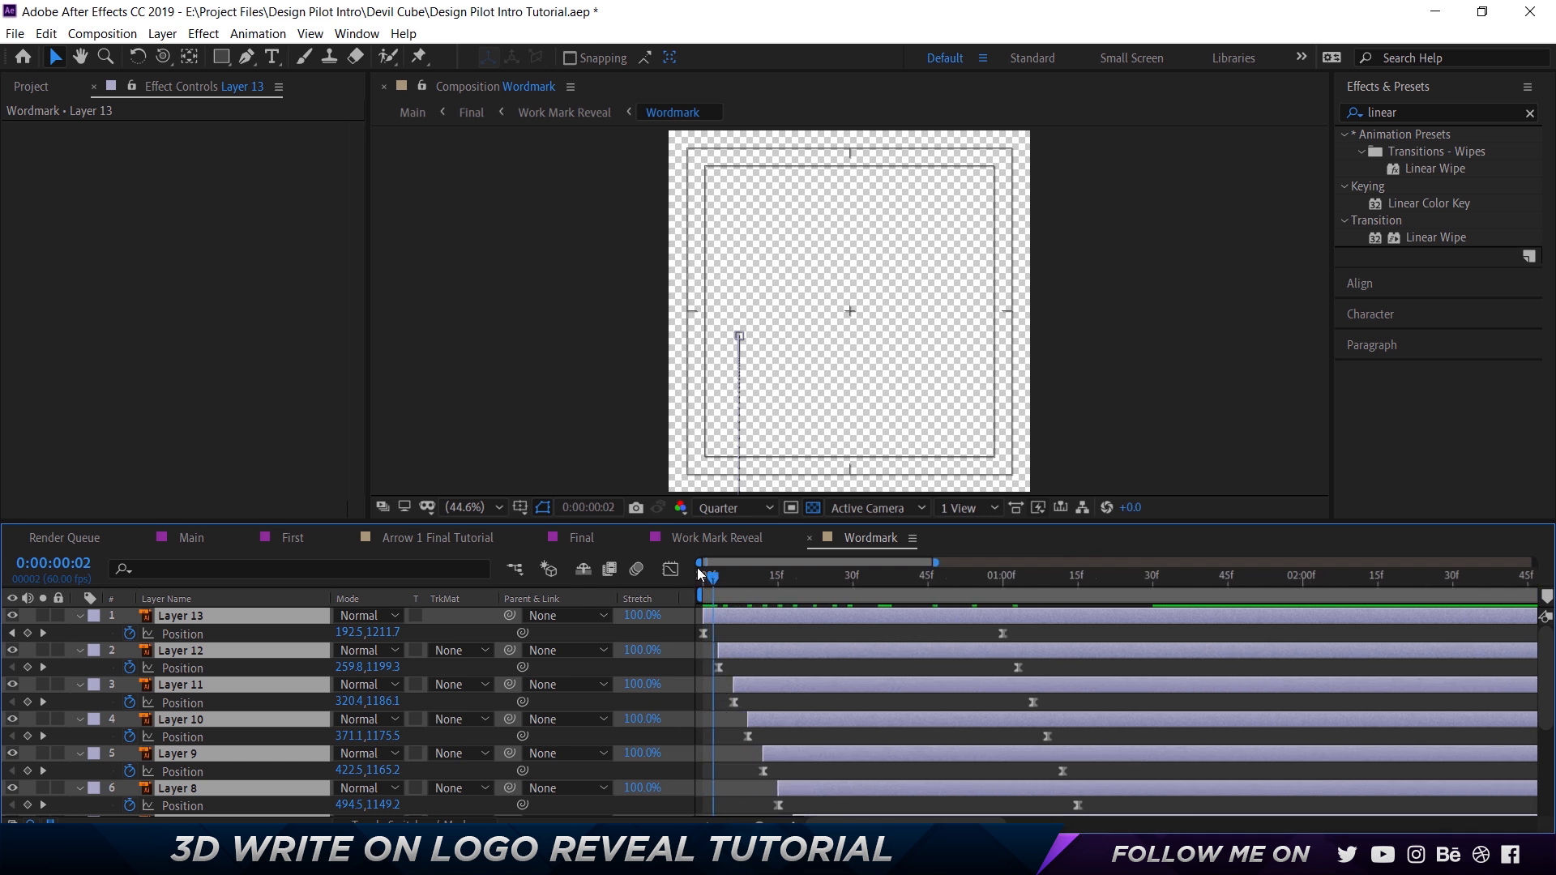
{"action": "key", "text": "Page_Down"}
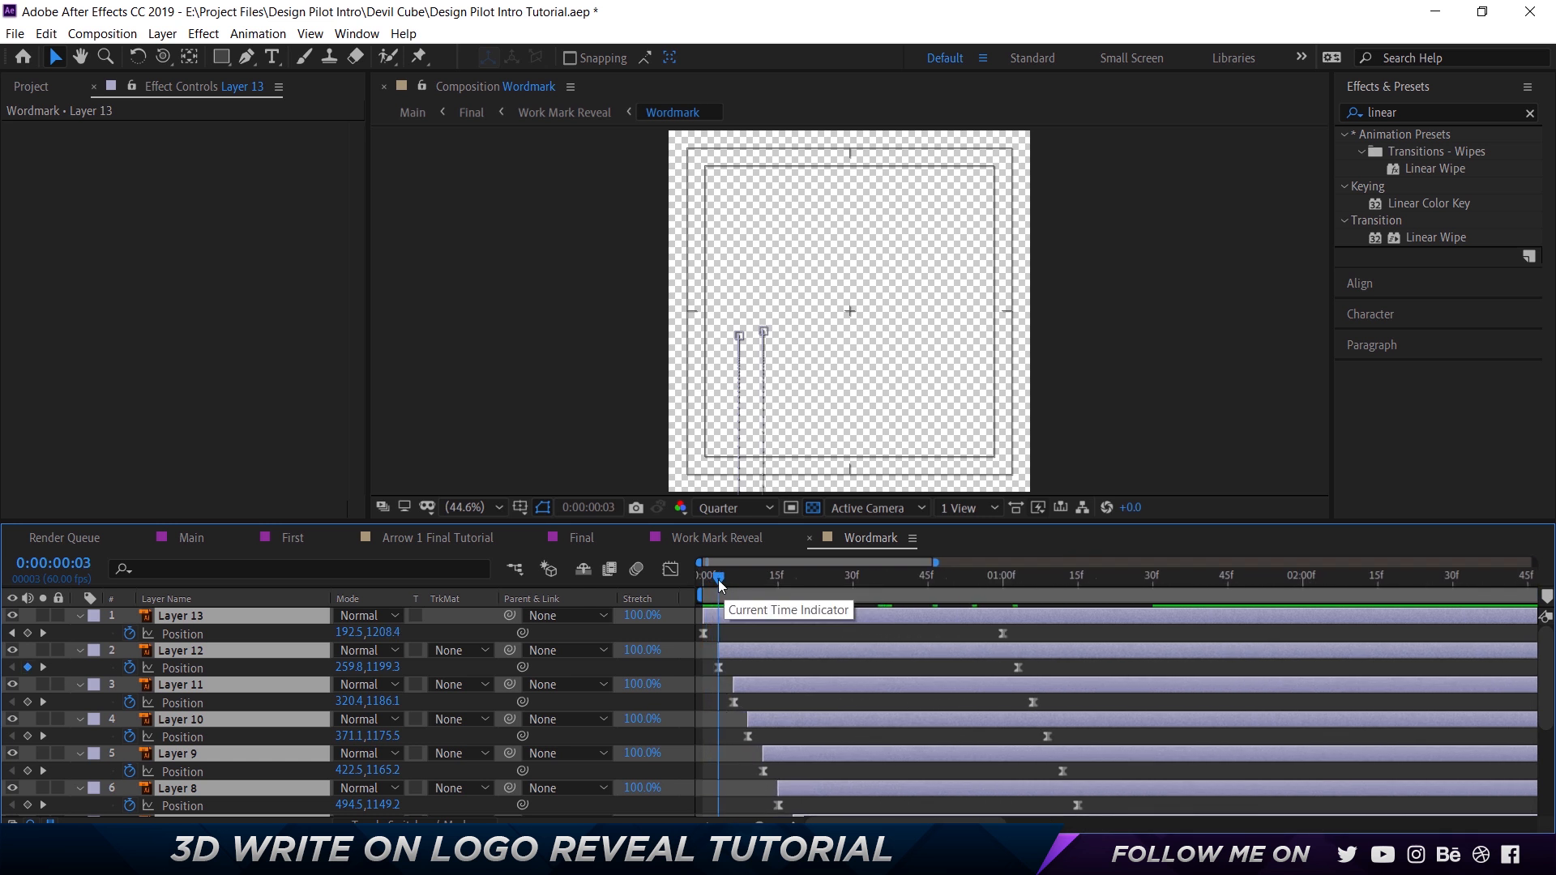
{"action": "left_click_drag", "start_coordinate": [719, 577], "coordinate": [1150, 583]}
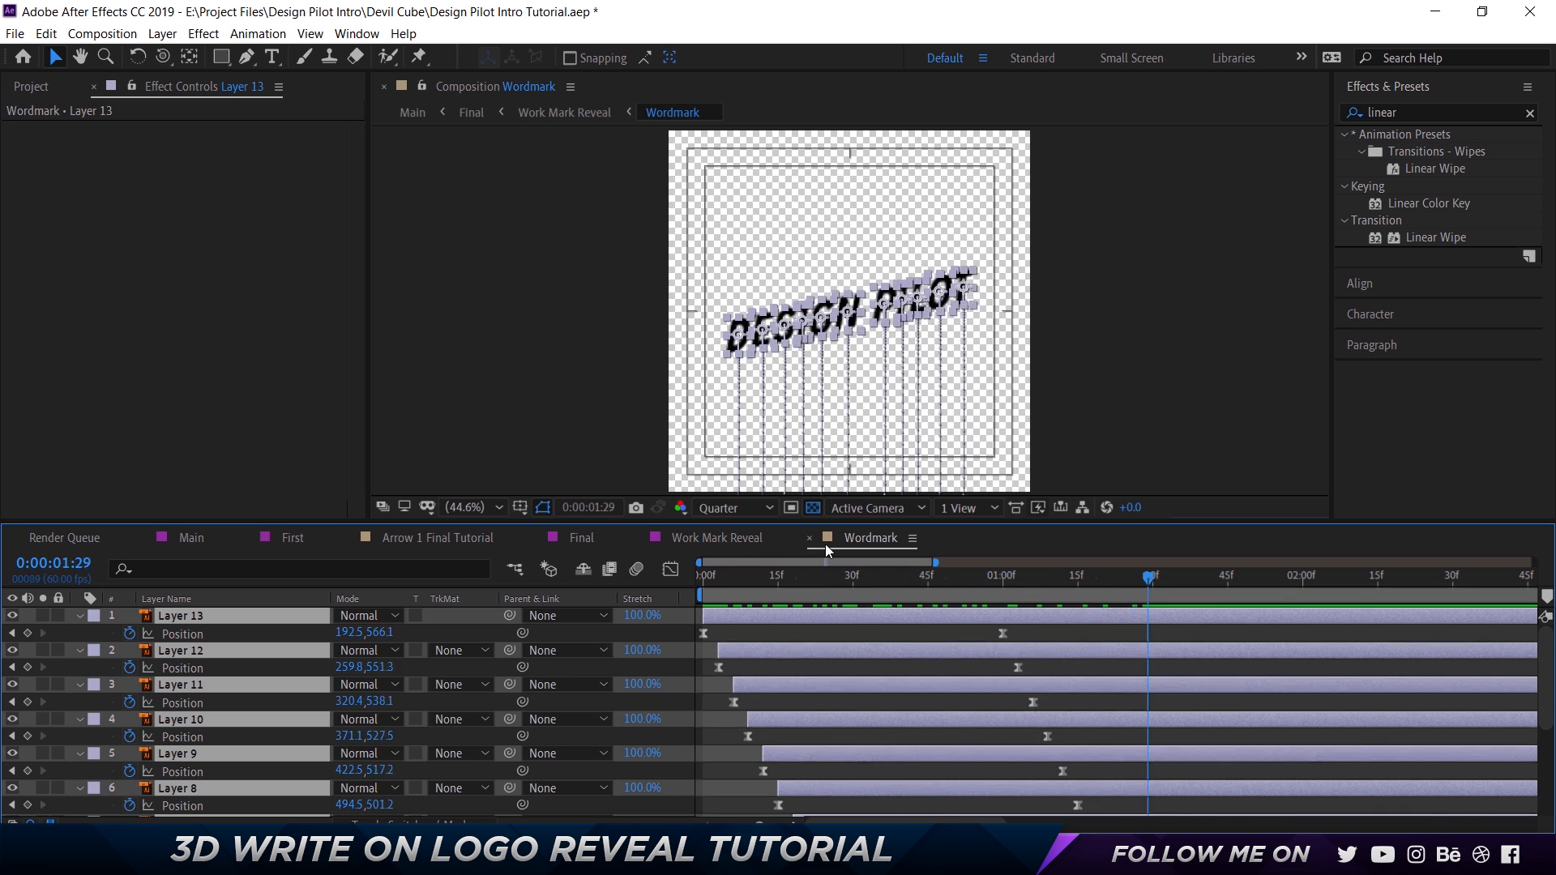
Close the Wordmark and Work Mark Reveal compositions and compare the timing of the two Work Mark Reveal layers in Final.
{"action": "left_click", "coordinate": [809, 539]}
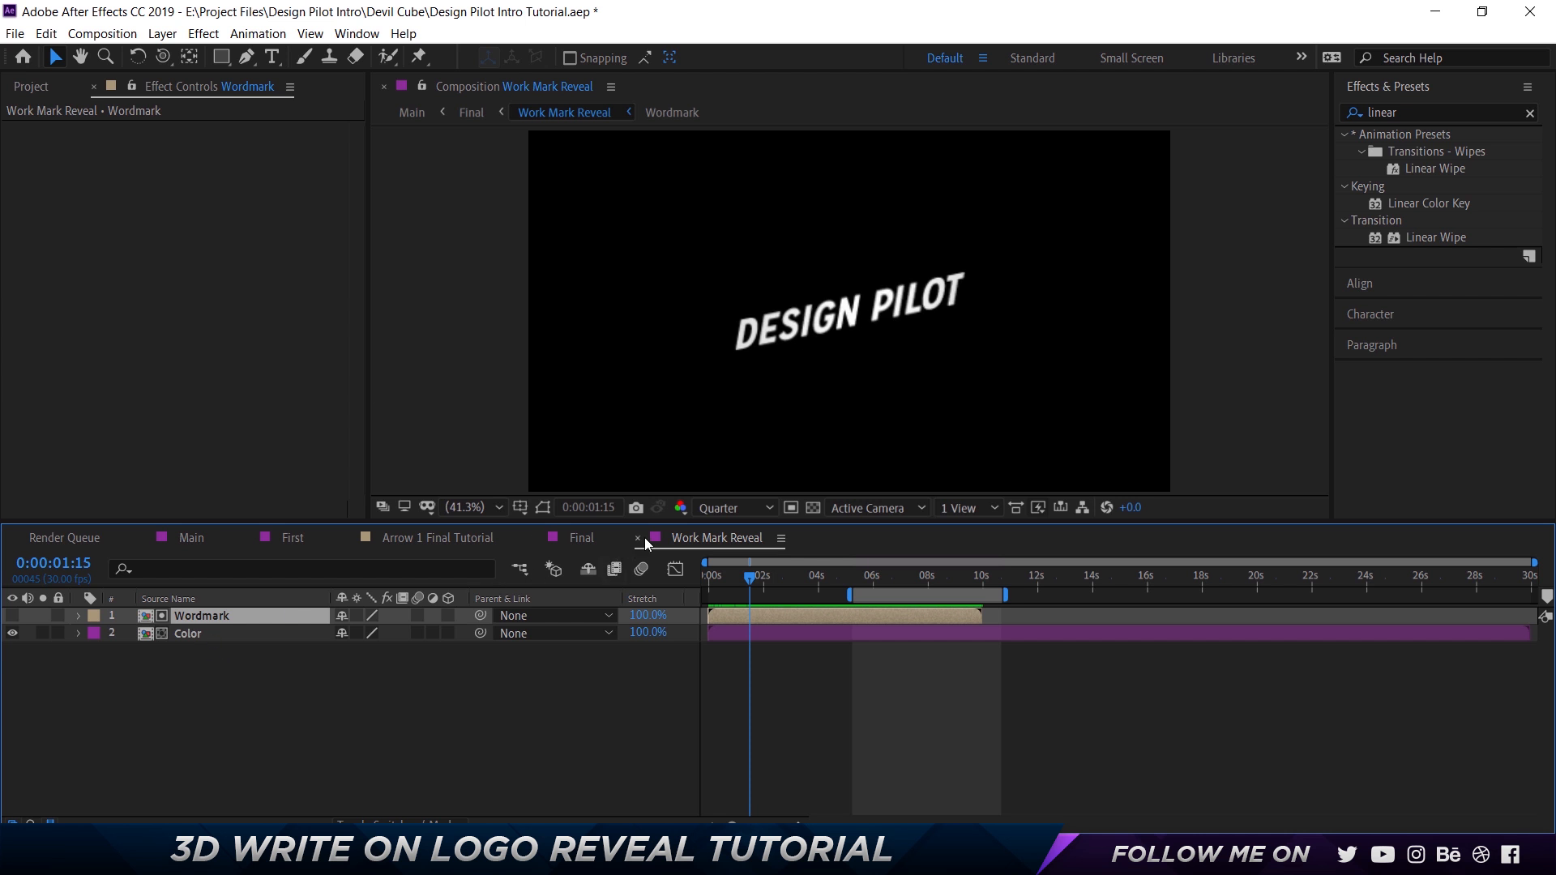
{"action": "left_click", "coordinate": [638, 538]}
{"action": "left_click", "coordinate": [196, 794]}
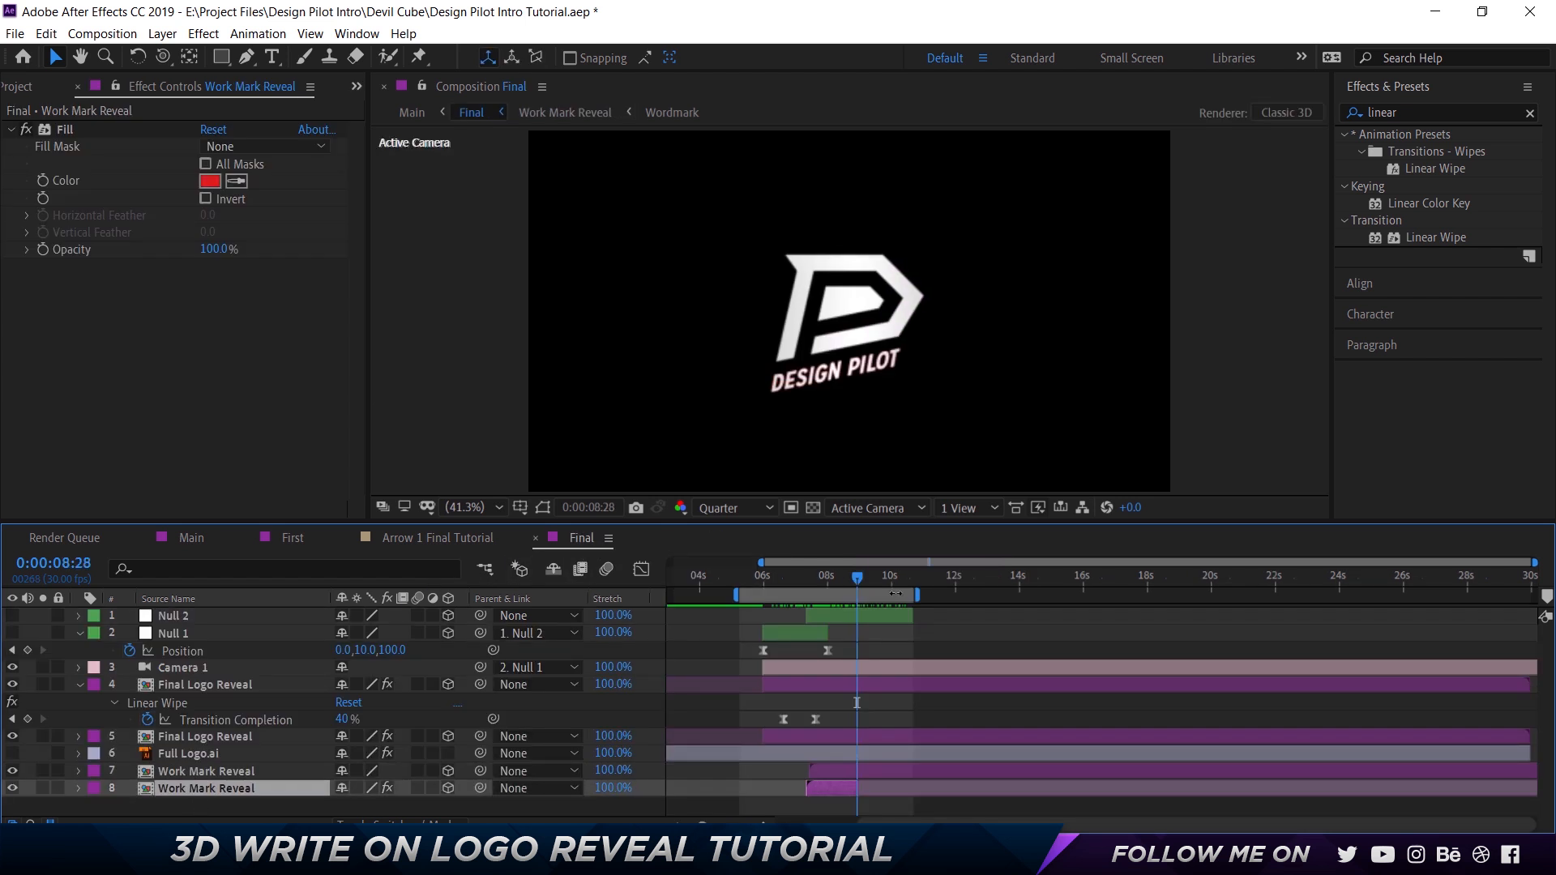
{"action": "left_click_drag", "start_coordinate": [848, 581], "coordinate": [814, 585]}
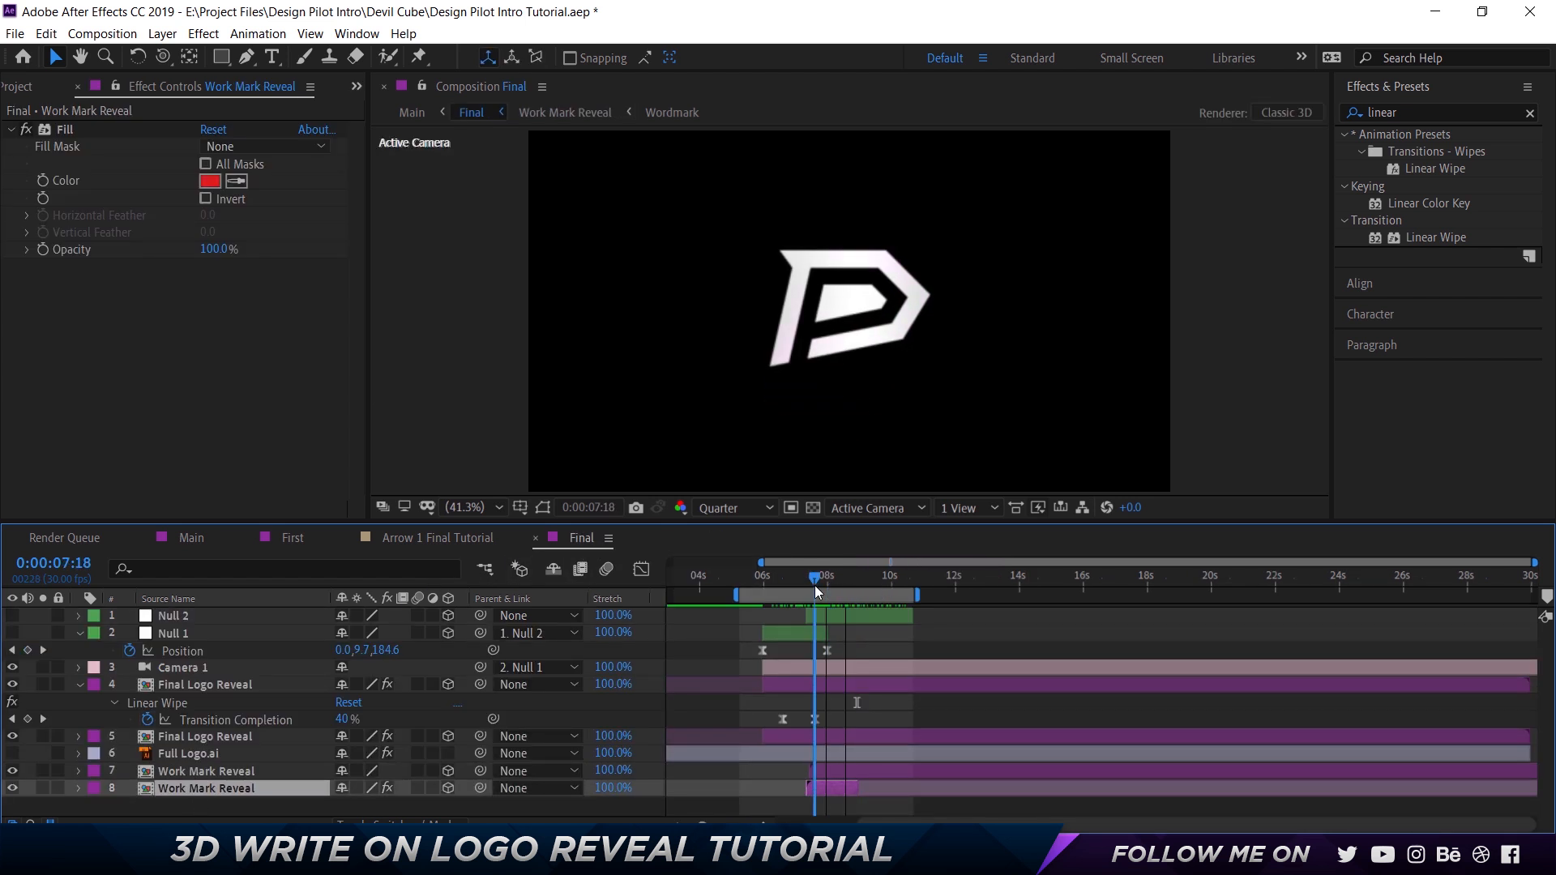
{"action": "left_click_drag", "start_coordinate": [701, 825], "coordinate": [723, 824]}
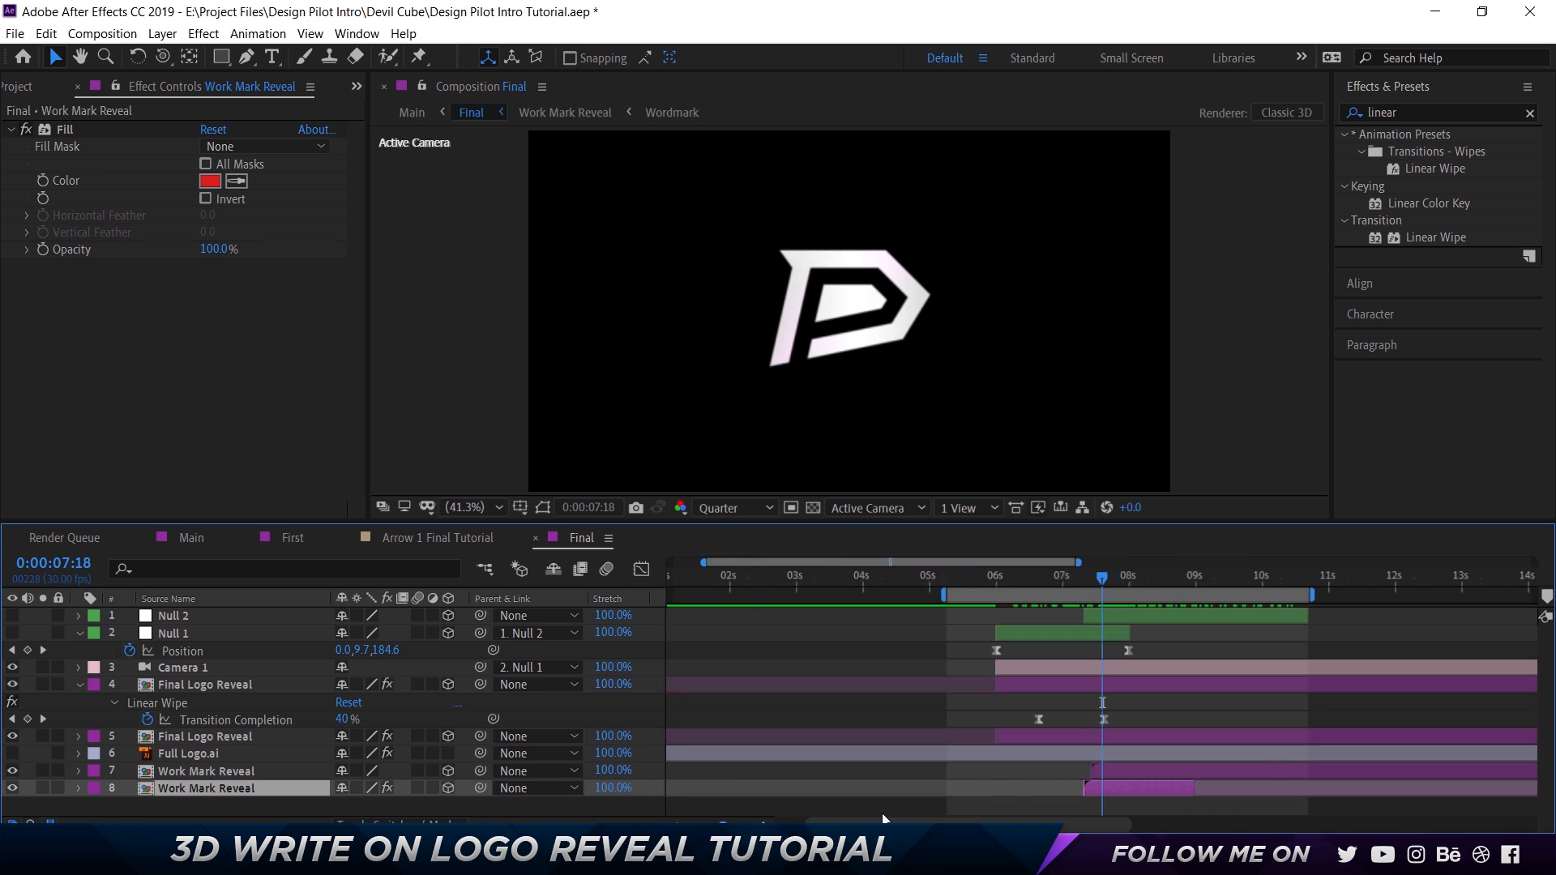
{"action": "left_click", "coordinate": [1106, 772]}
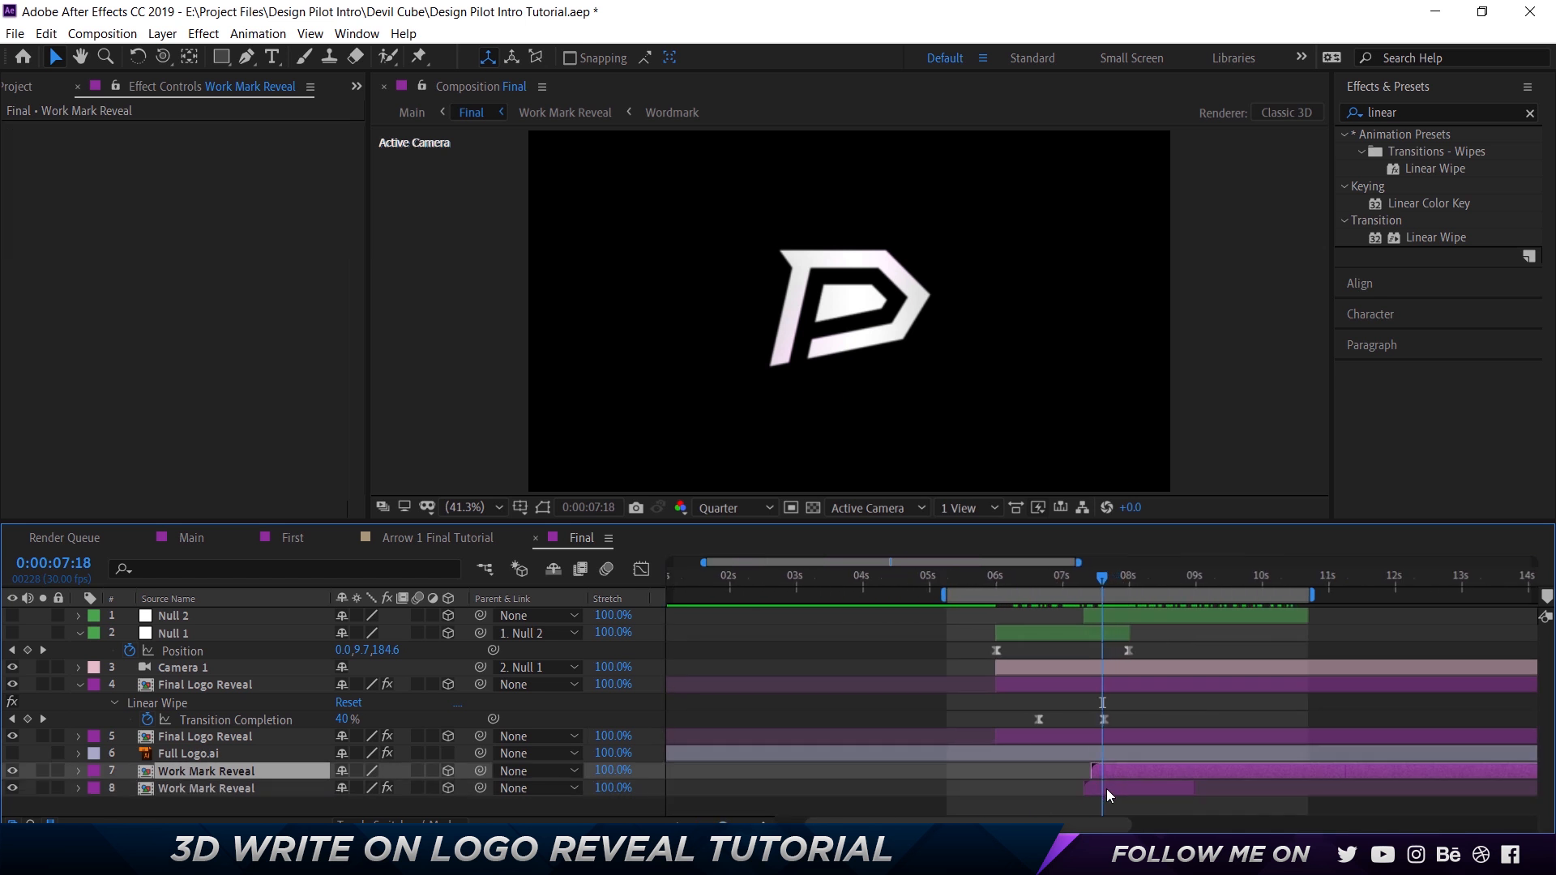
Inspect the red-filled Work Mark Reveal layer and preview the wordmark reveal in Final from about 0:00:07:18 to 0:00:08:16.
{"action": "left_click", "coordinate": [1106, 790]}
{"action": "left_click", "coordinate": [1111, 772]}
{"action": "left_click", "coordinate": [221, 787]}
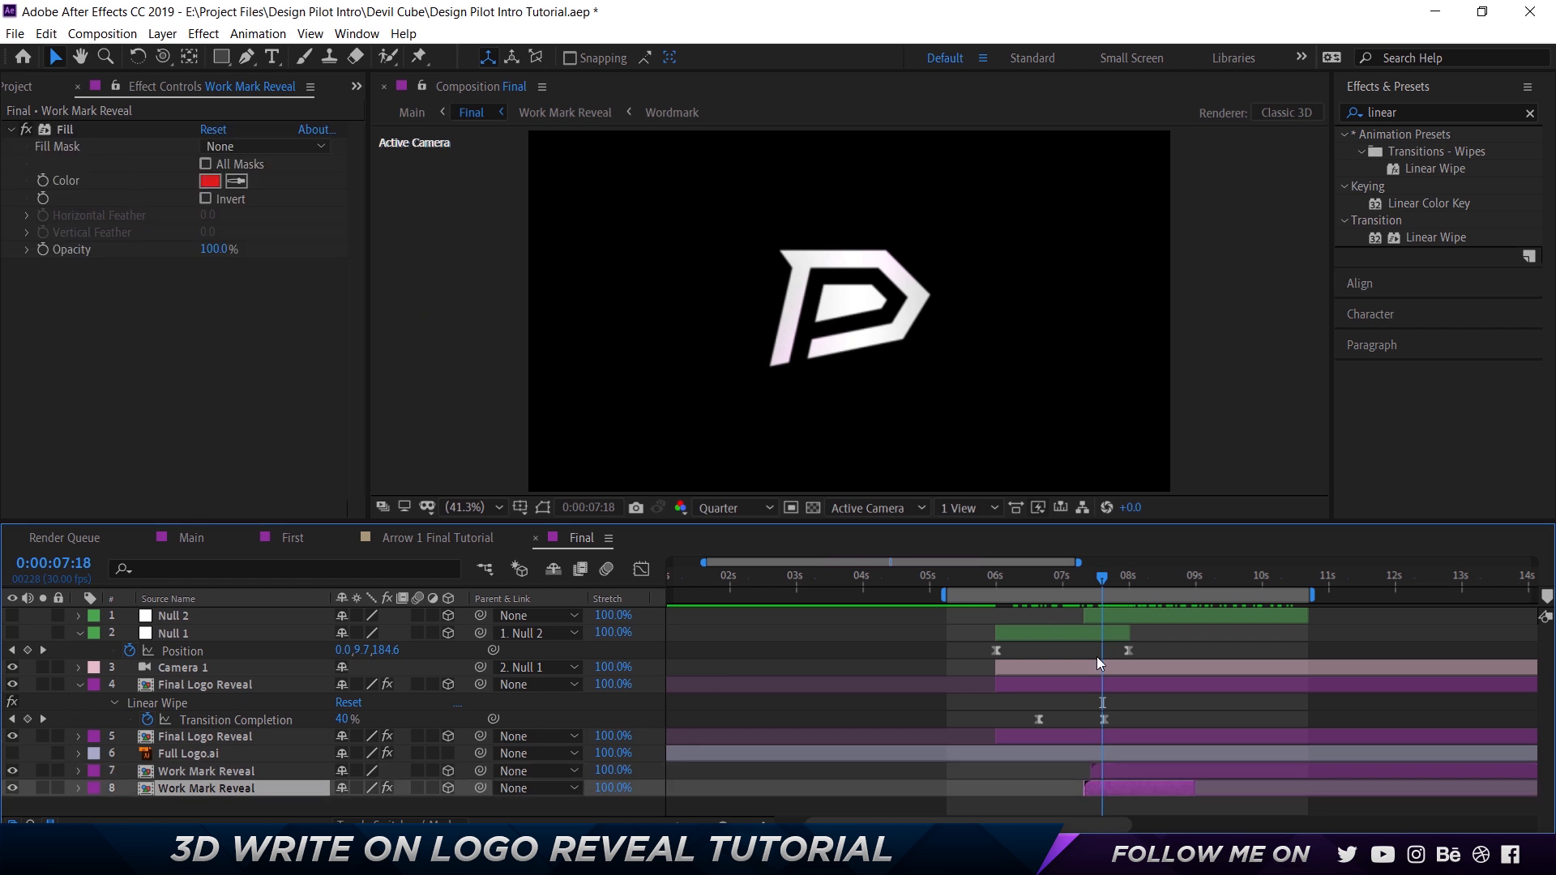
{"action": "left_click_drag", "start_coordinate": [1082, 579], "coordinate": [1101, 581]}
{"action": "key", "text": "space"}
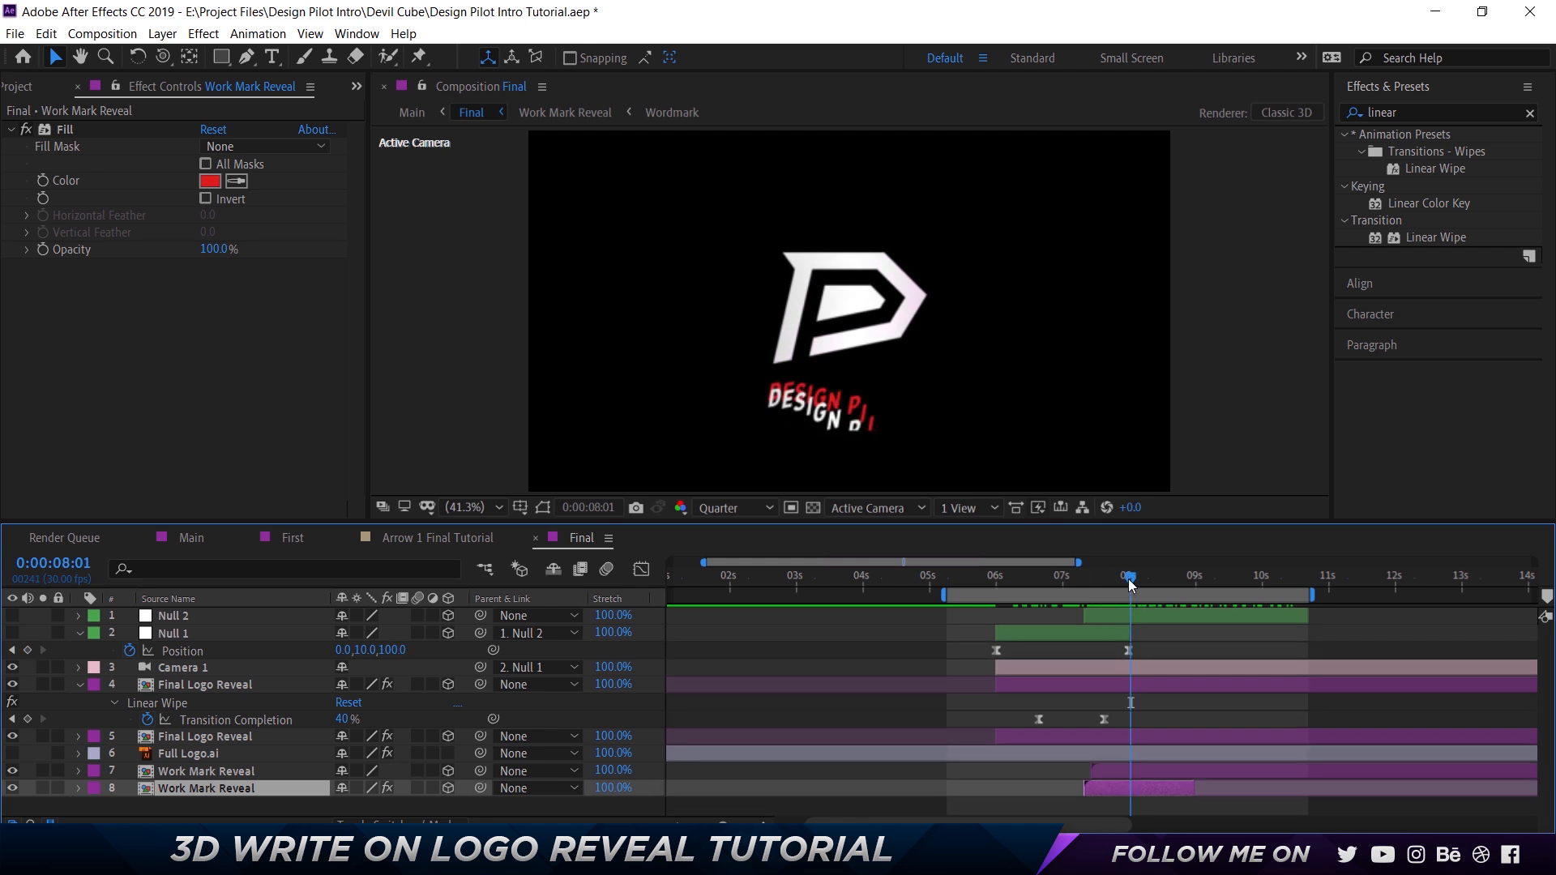
{"action": "left_click_drag", "start_coordinate": [1133, 579], "coordinate": [1300, 577]}
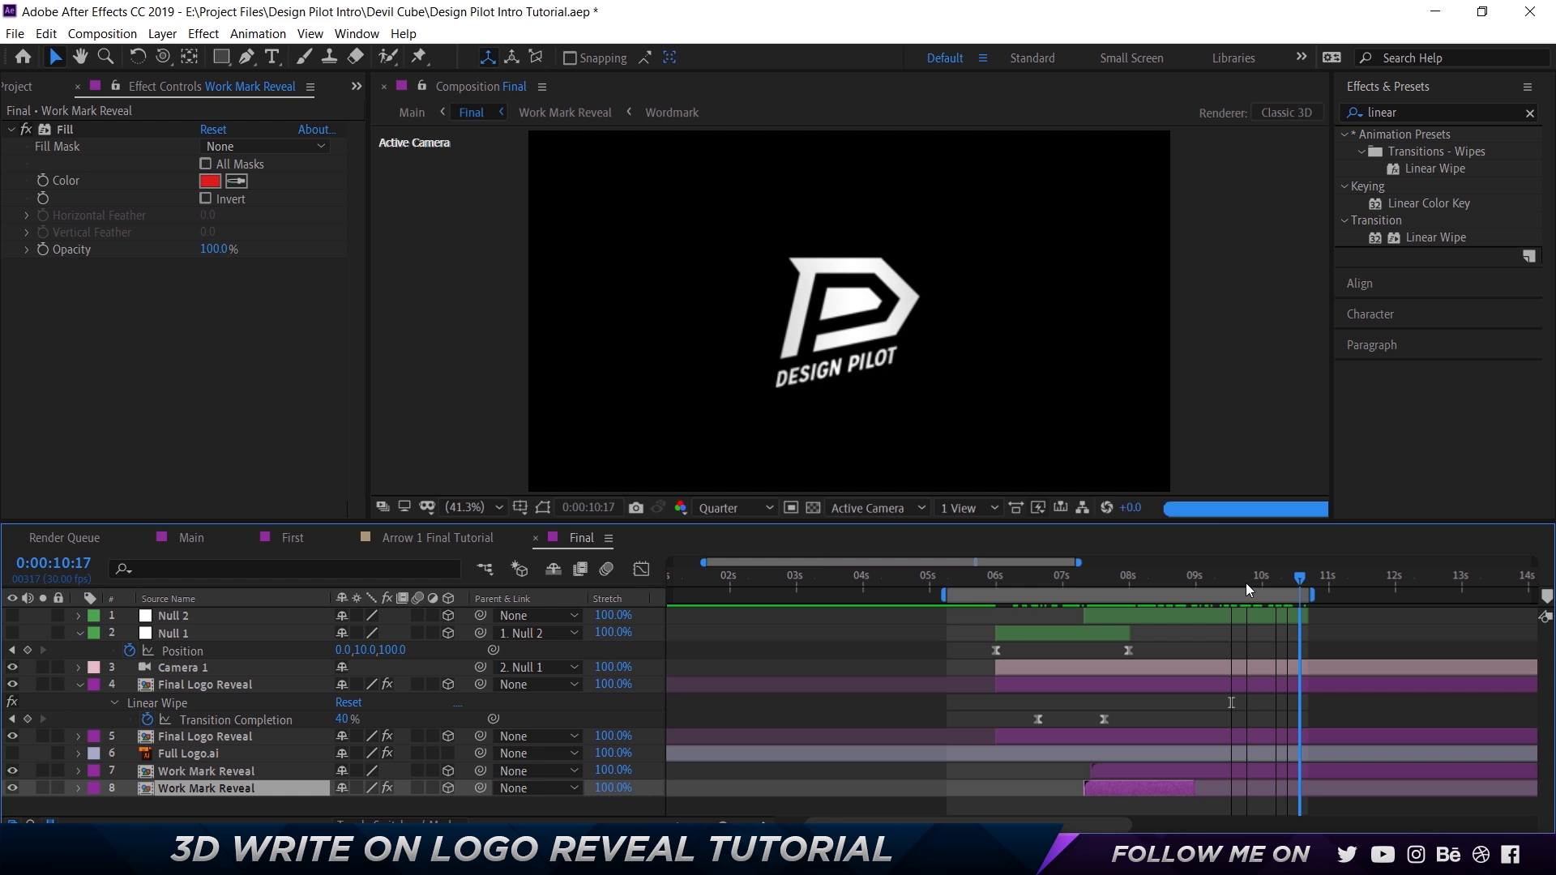
{"action": "left_click", "coordinate": [1166, 587]}
Close the Final composition, return to Main, and go to 0:00:08:07.
{"action": "left_click", "coordinate": [535, 537]}
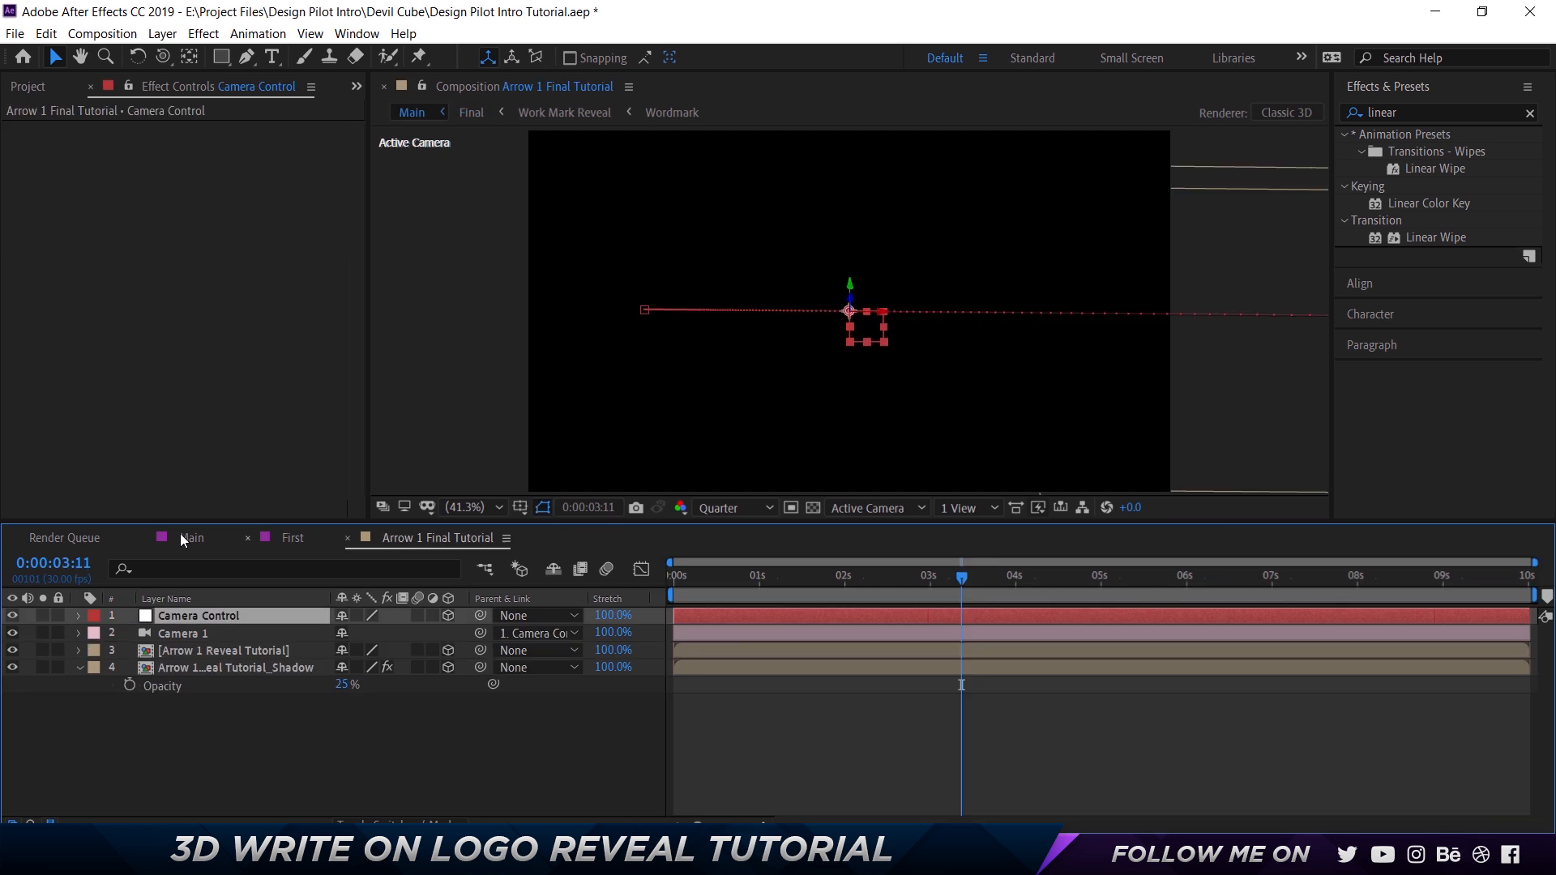
{"action": "left_click", "coordinate": [180, 537]}
{"action": "mouse_move", "coordinate": [937, 571]}
{"action": "left_mouse_down"}
{"action": "mouse_move", "coordinate": [907, 571]}
{"action": "mouse_move", "coordinate": [1330, 563]}
{"action": "left_mouse_up"}
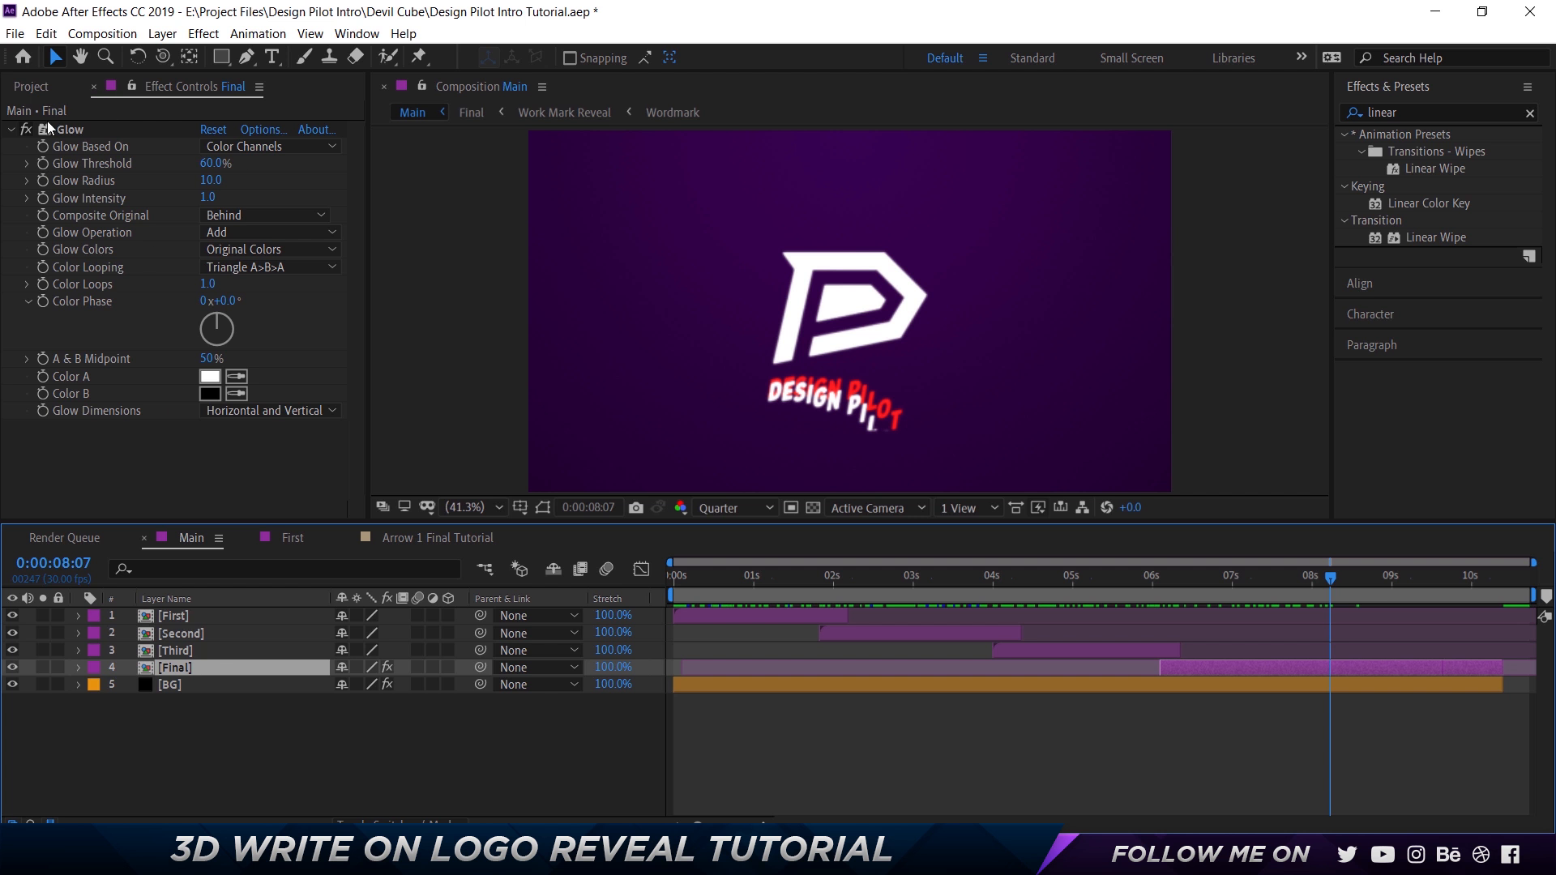
Examine the Glow effect on Main's Final layer and search the effects library for "glow".
{"action": "left_click", "coordinate": [68, 129]}
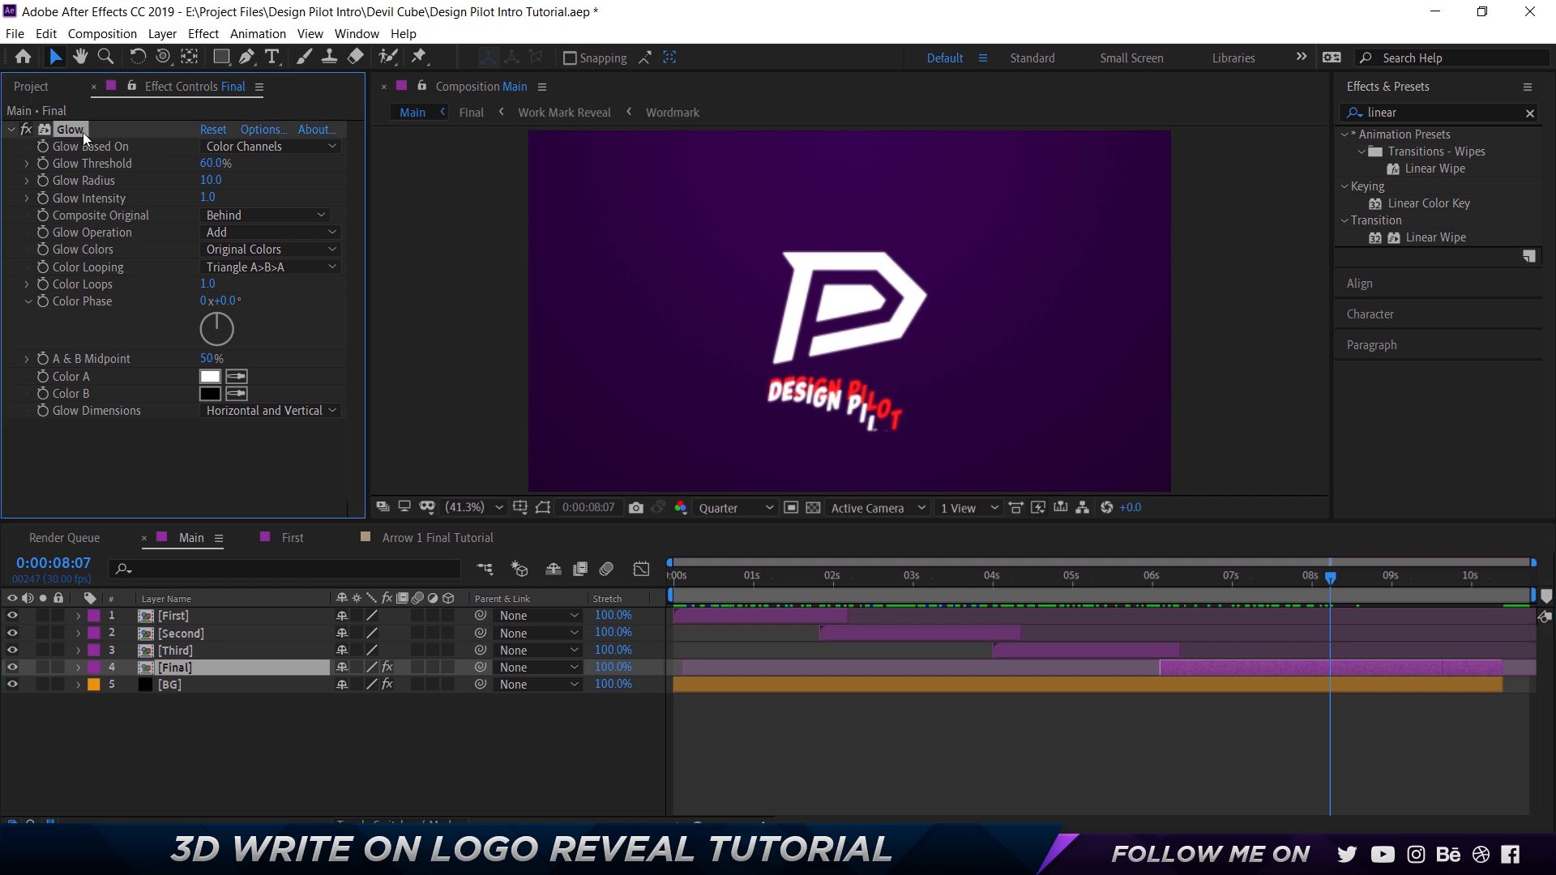
{"action": "left_click", "coordinate": [1410, 113]}
{"action": "type", "text": "glow"}
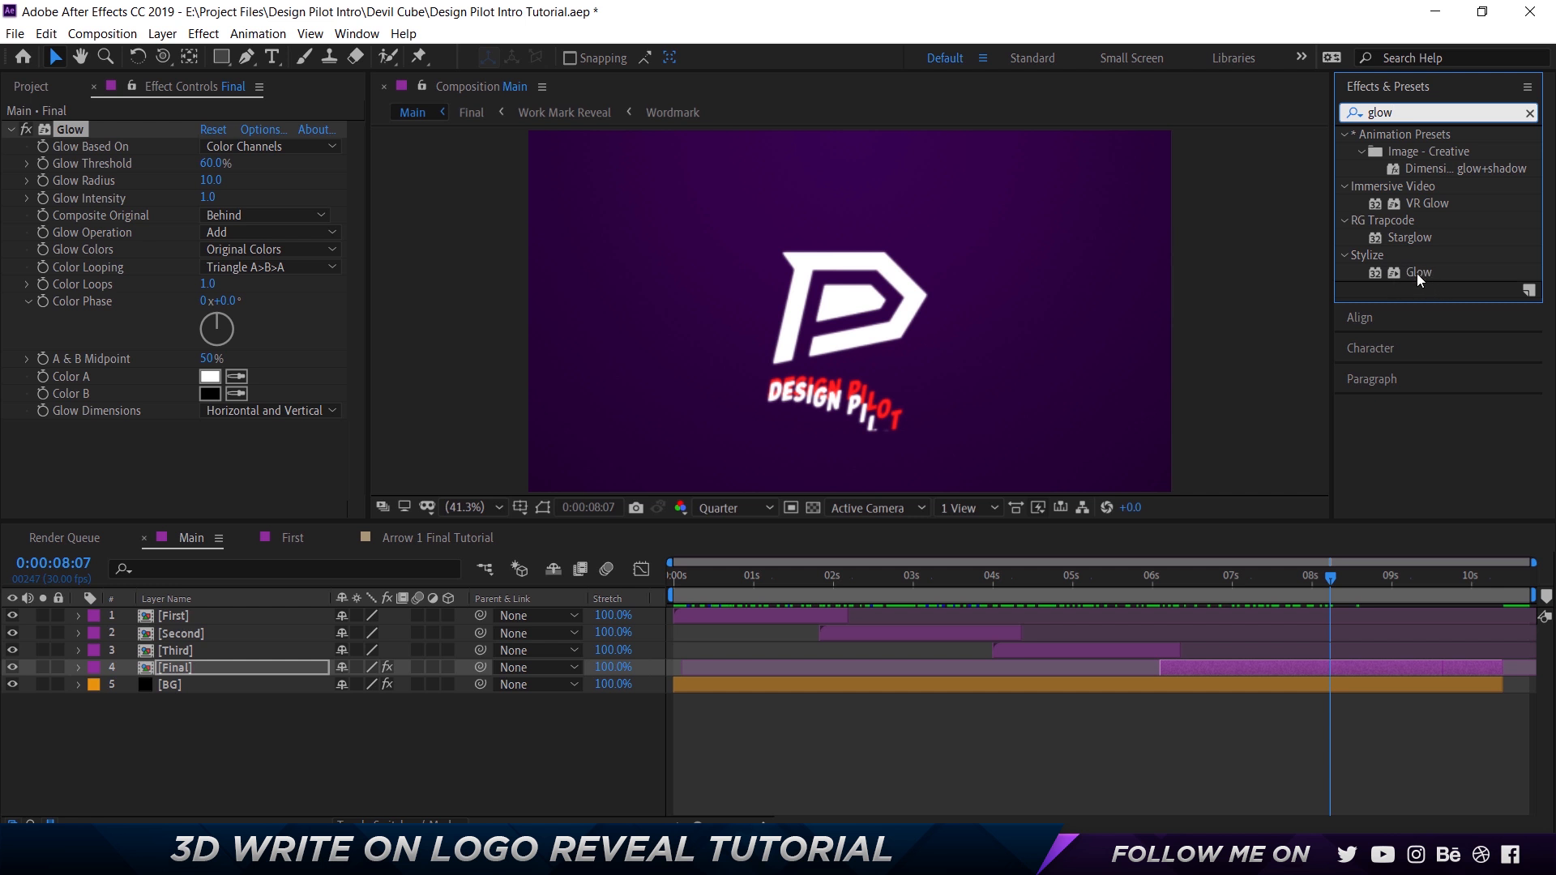
View the new-solid settings and examine the start and end colors of the BG layer's Gradient Ramp.
{"action": "left_click", "coordinate": [200, 692]}
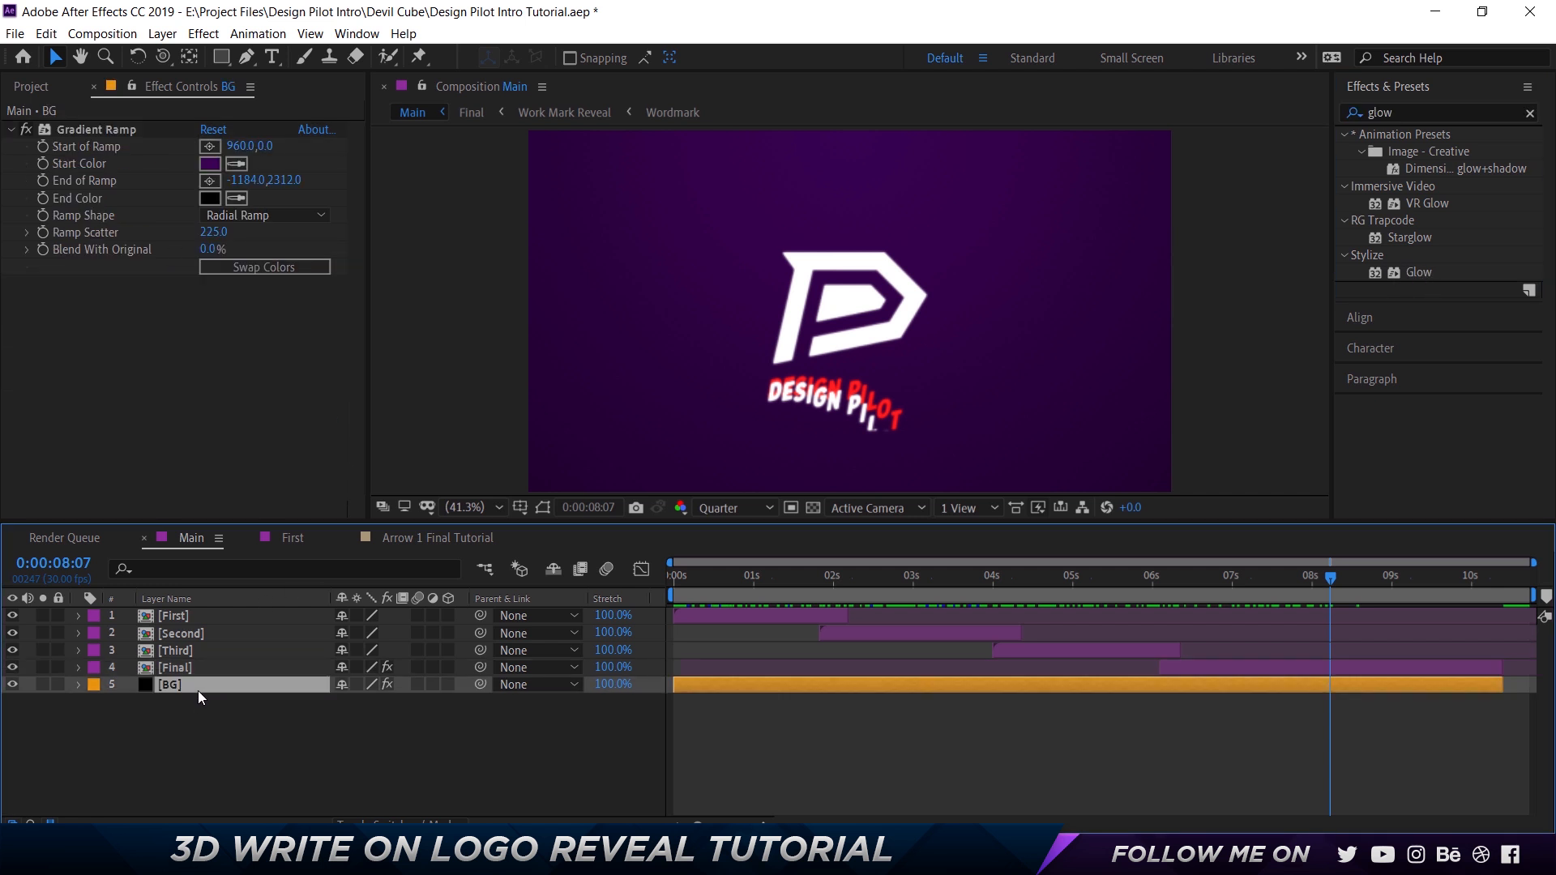
{"action": "key", "text": "ctrl+y"}
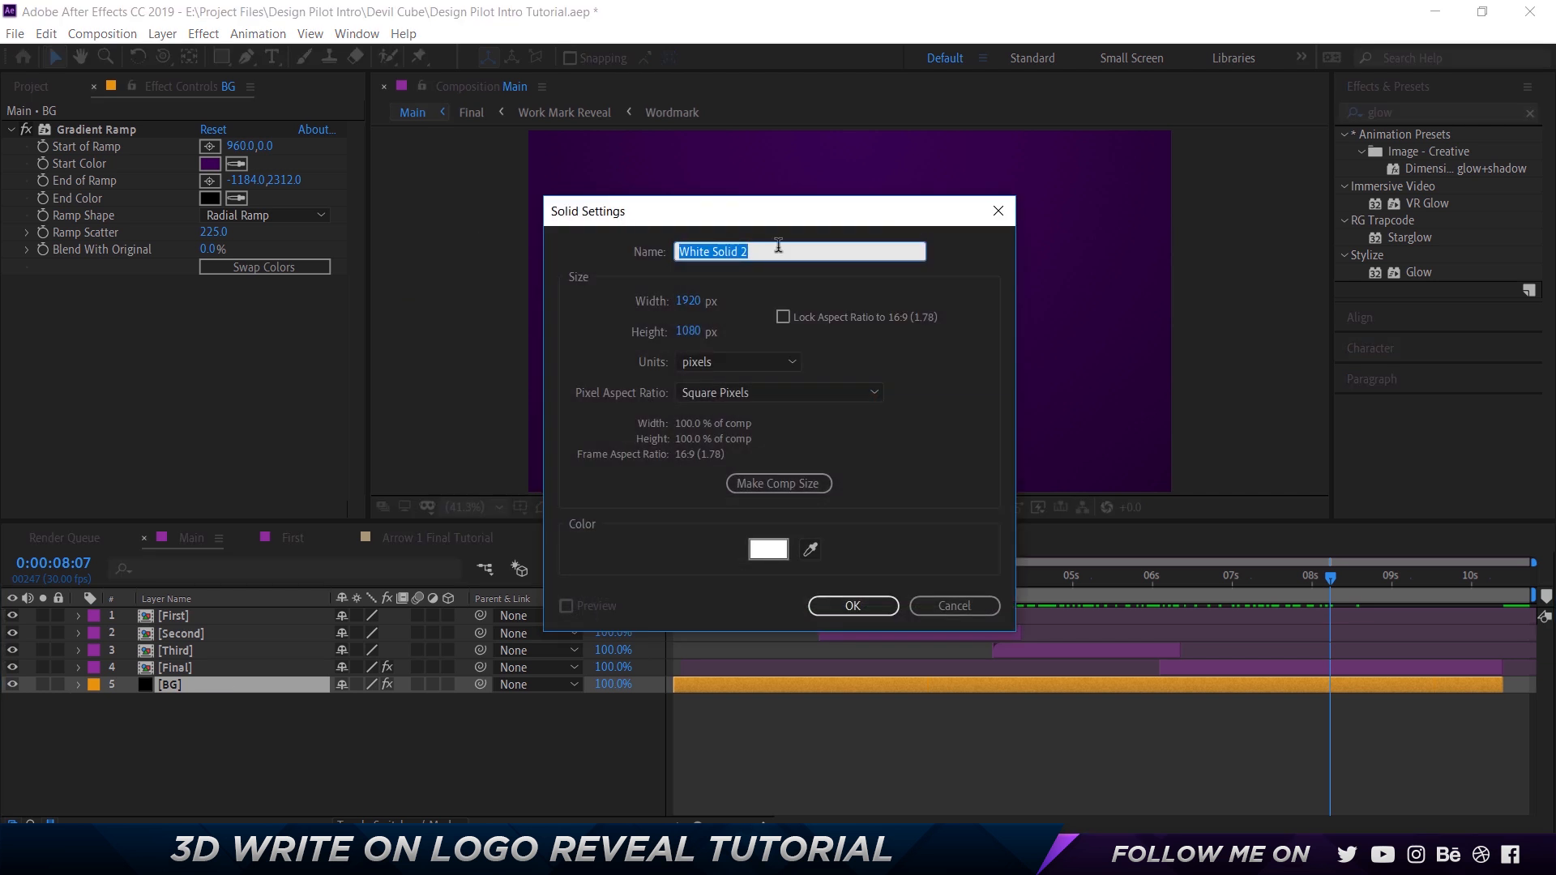
{"action": "left_click", "coordinate": [122, 133]}
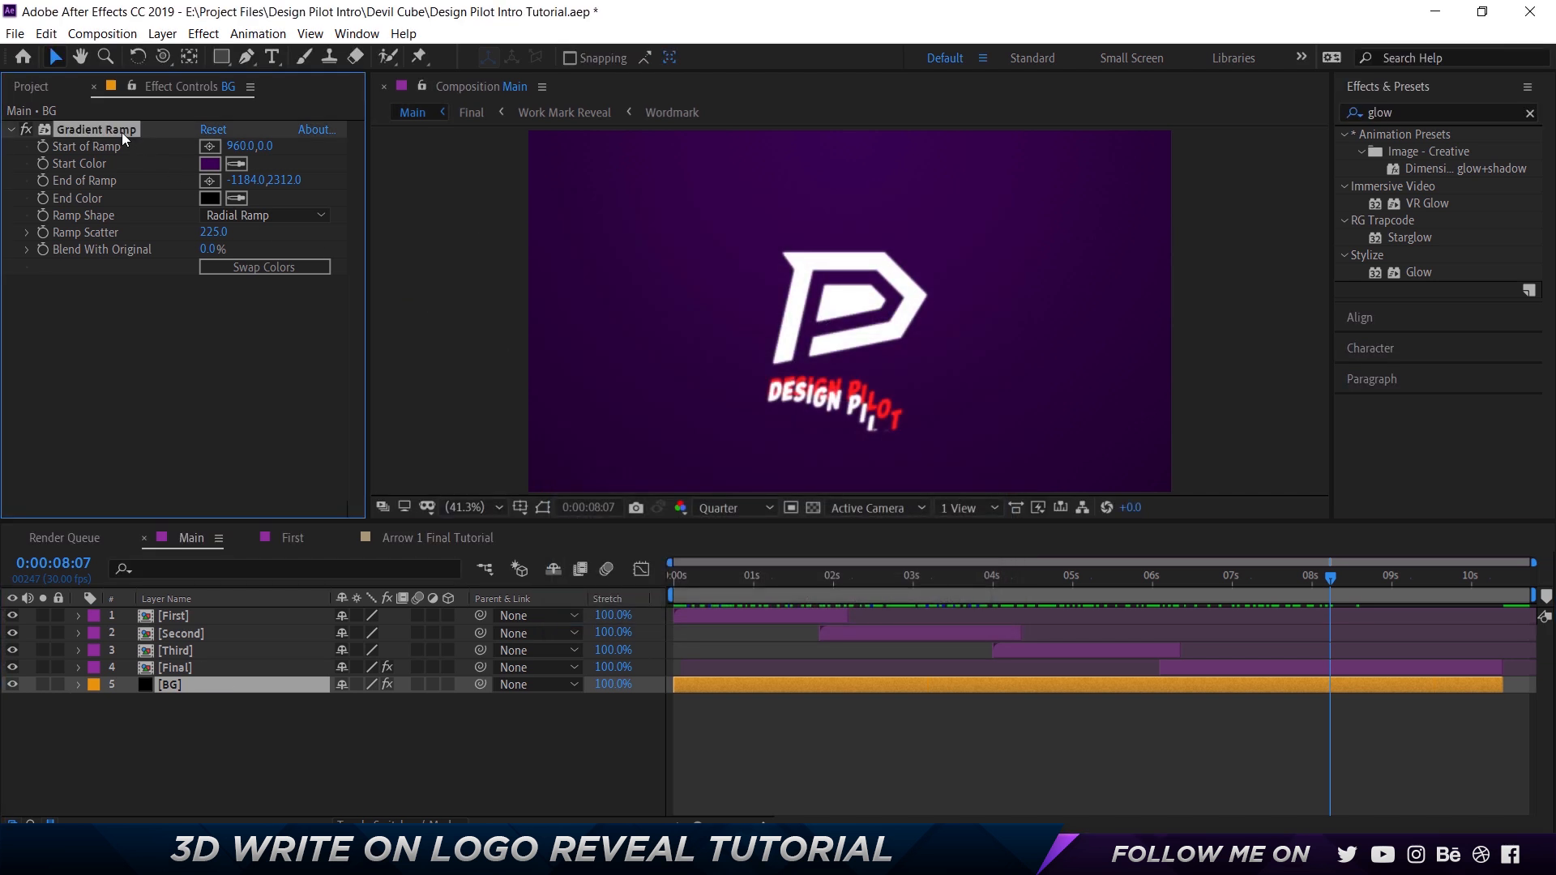
{"action": "left_click", "coordinate": [216, 163]}
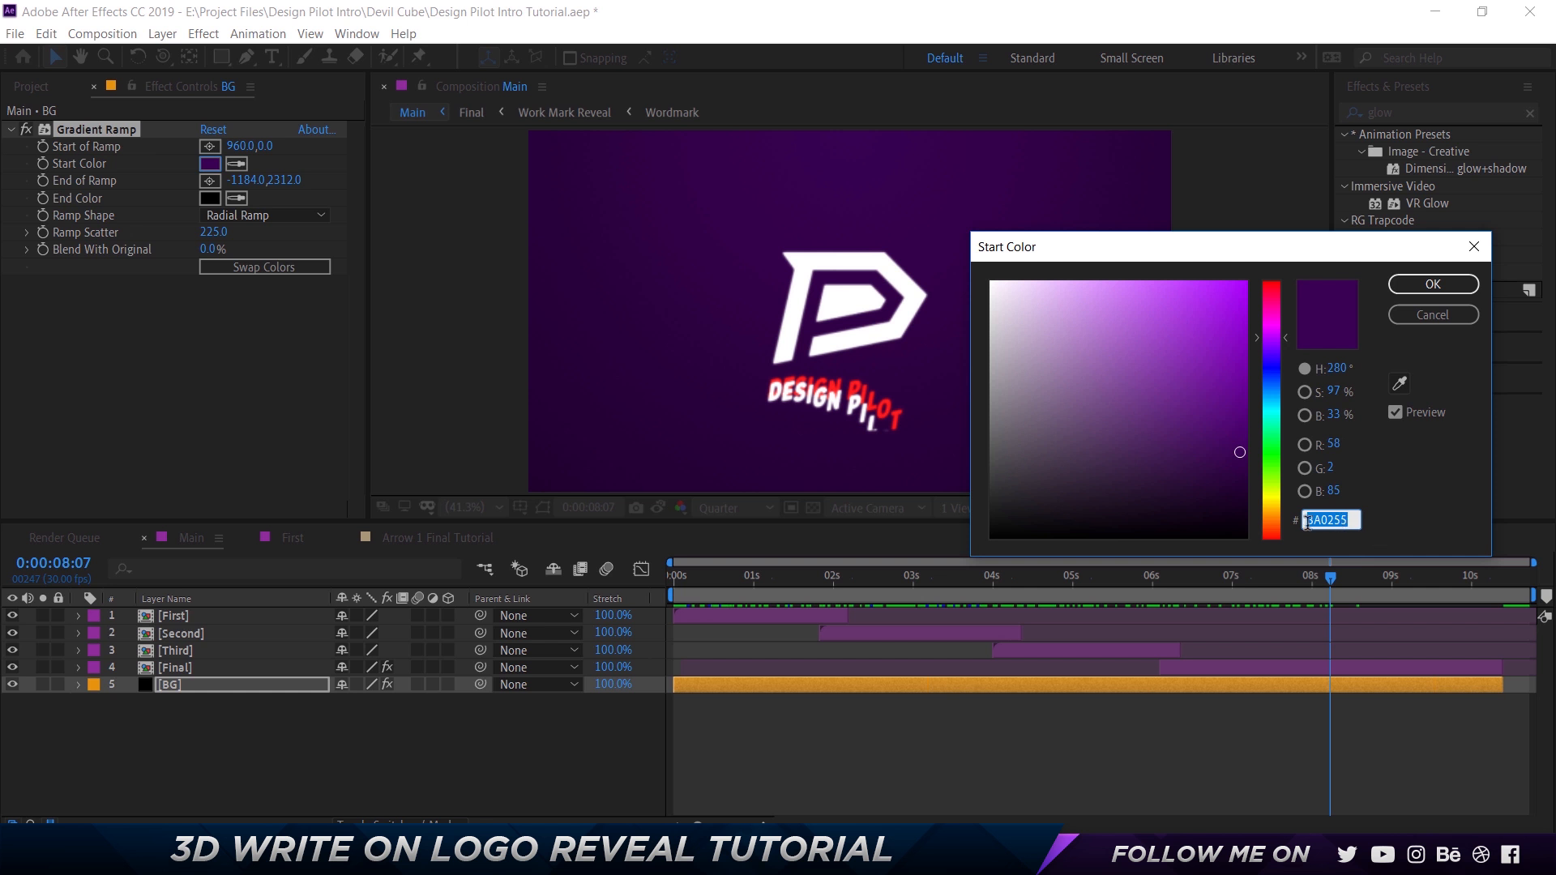
{"action": "left_click", "coordinate": [1433, 284]}
{"action": "left_click", "coordinate": [211, 199]}
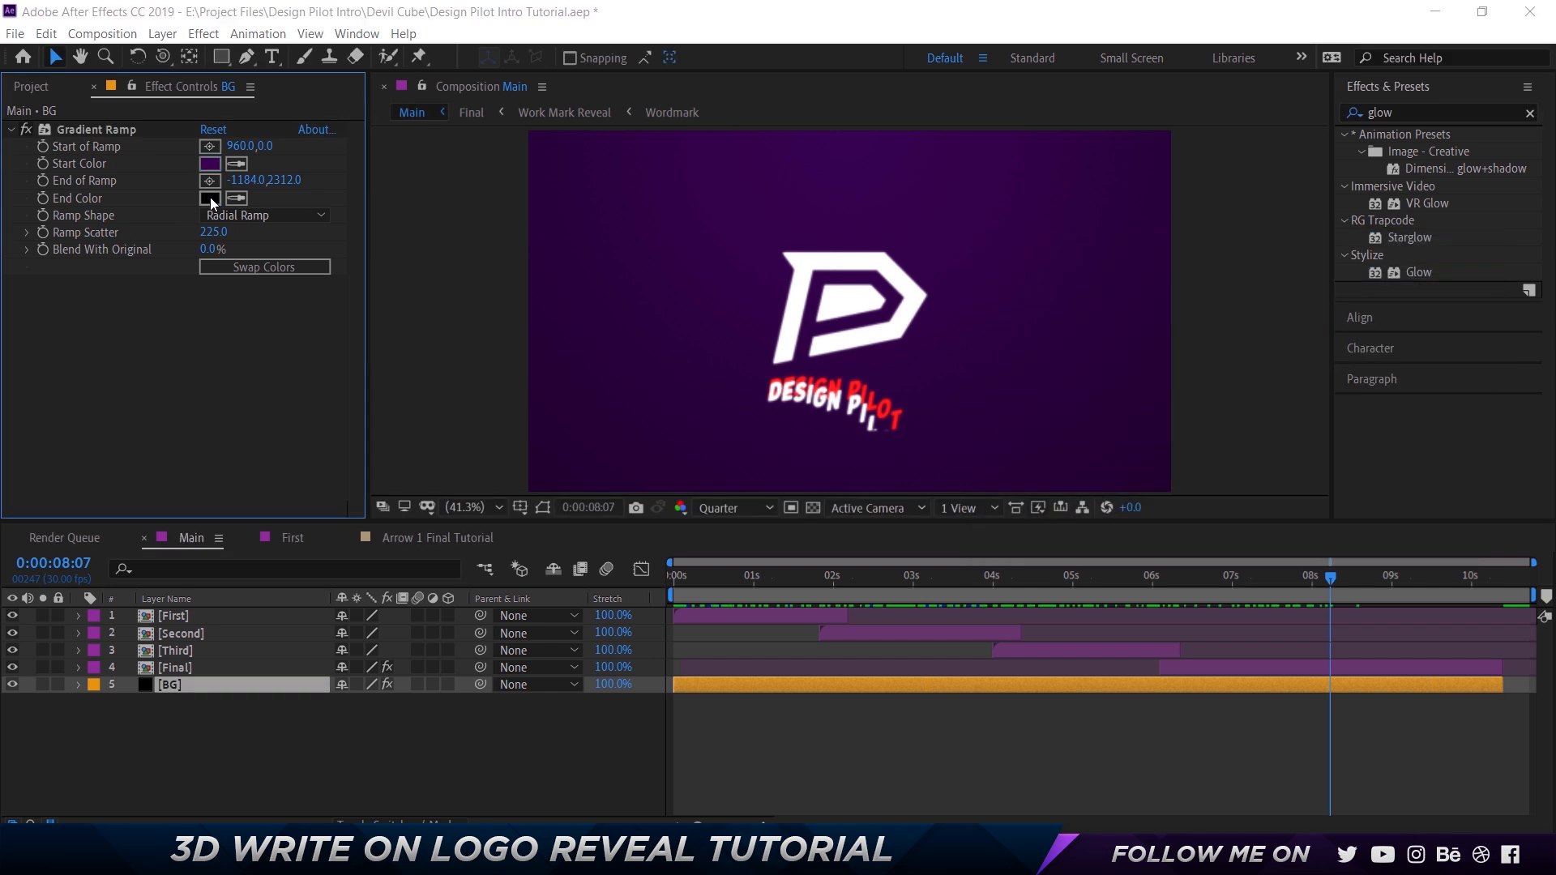
{"action": "left_click", "coordinate": [1430, 283]}
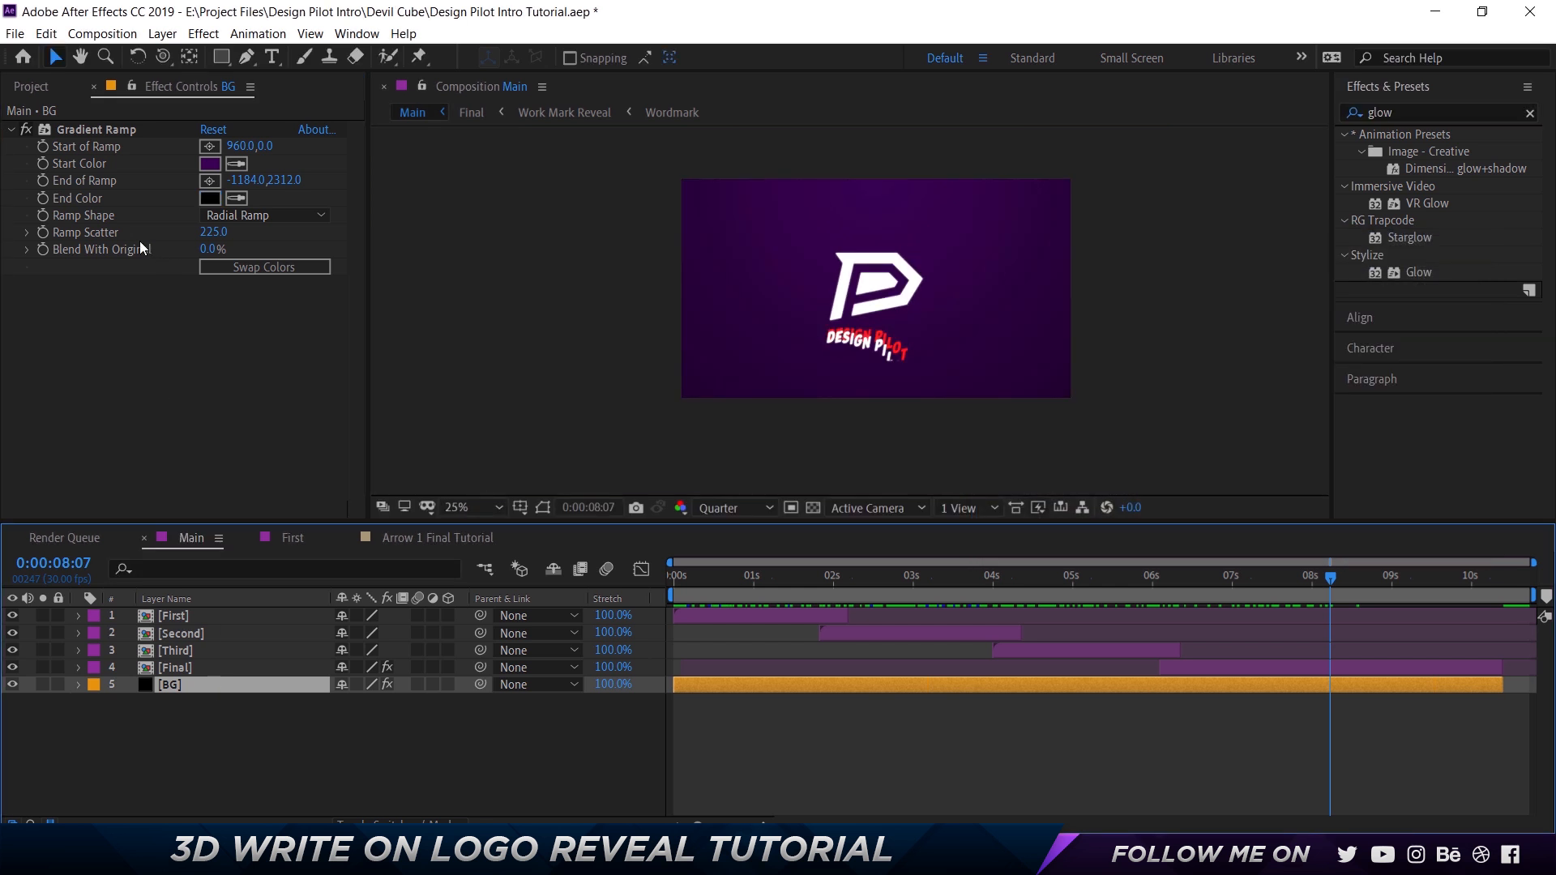
Try moving the Gradient Ramp's end and start points around the BG layer, and undo both moves.
{"action": "left_click", "coordinate": [110, 129]}
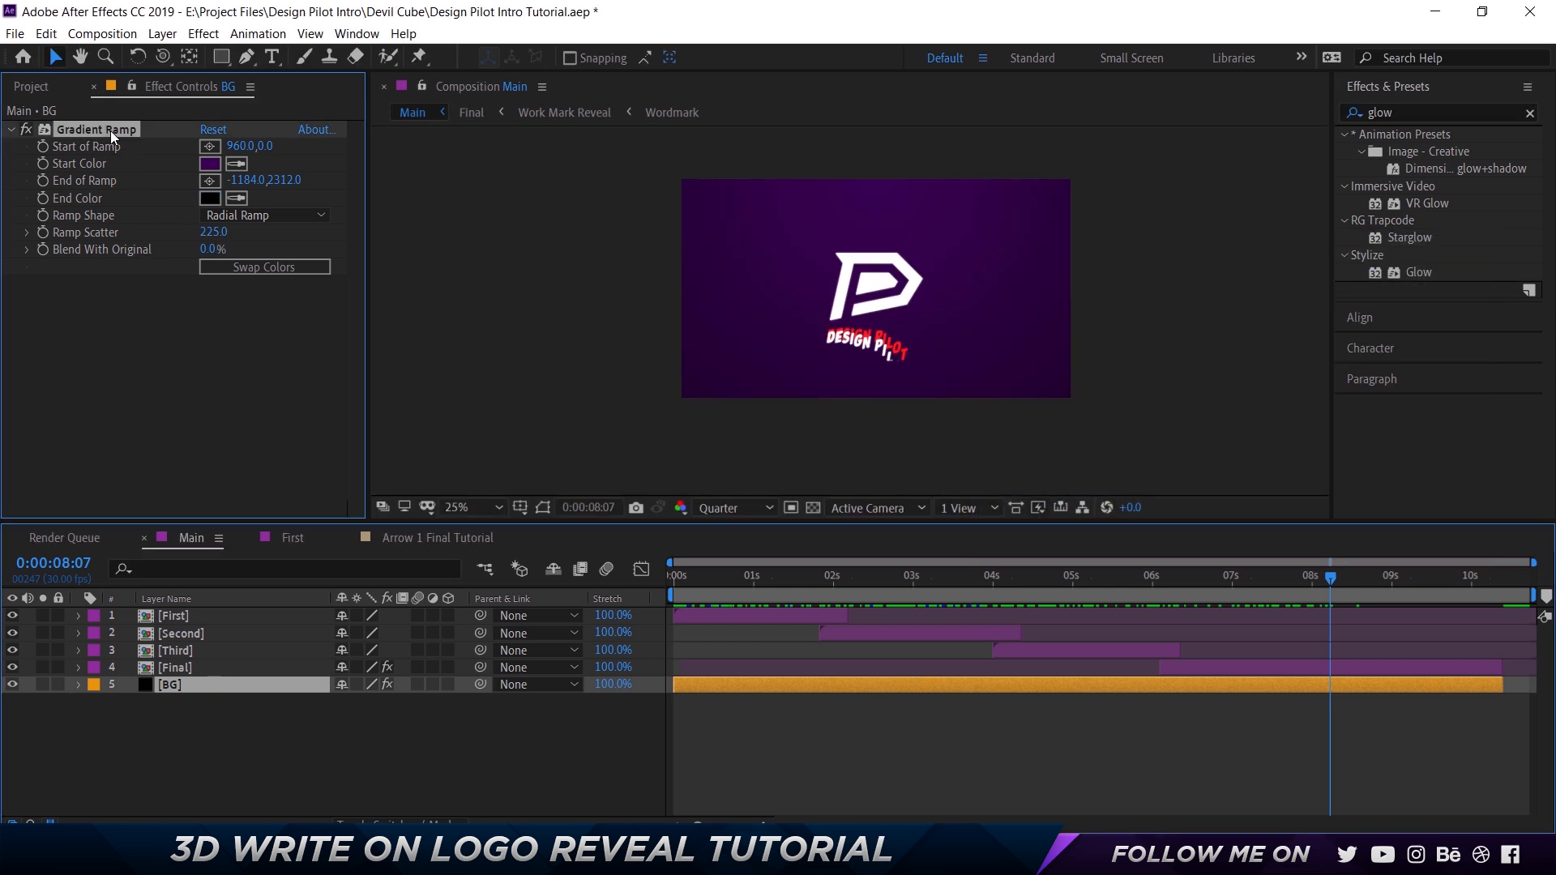
{"action": "left_click", "coordinate": [212, 688]}
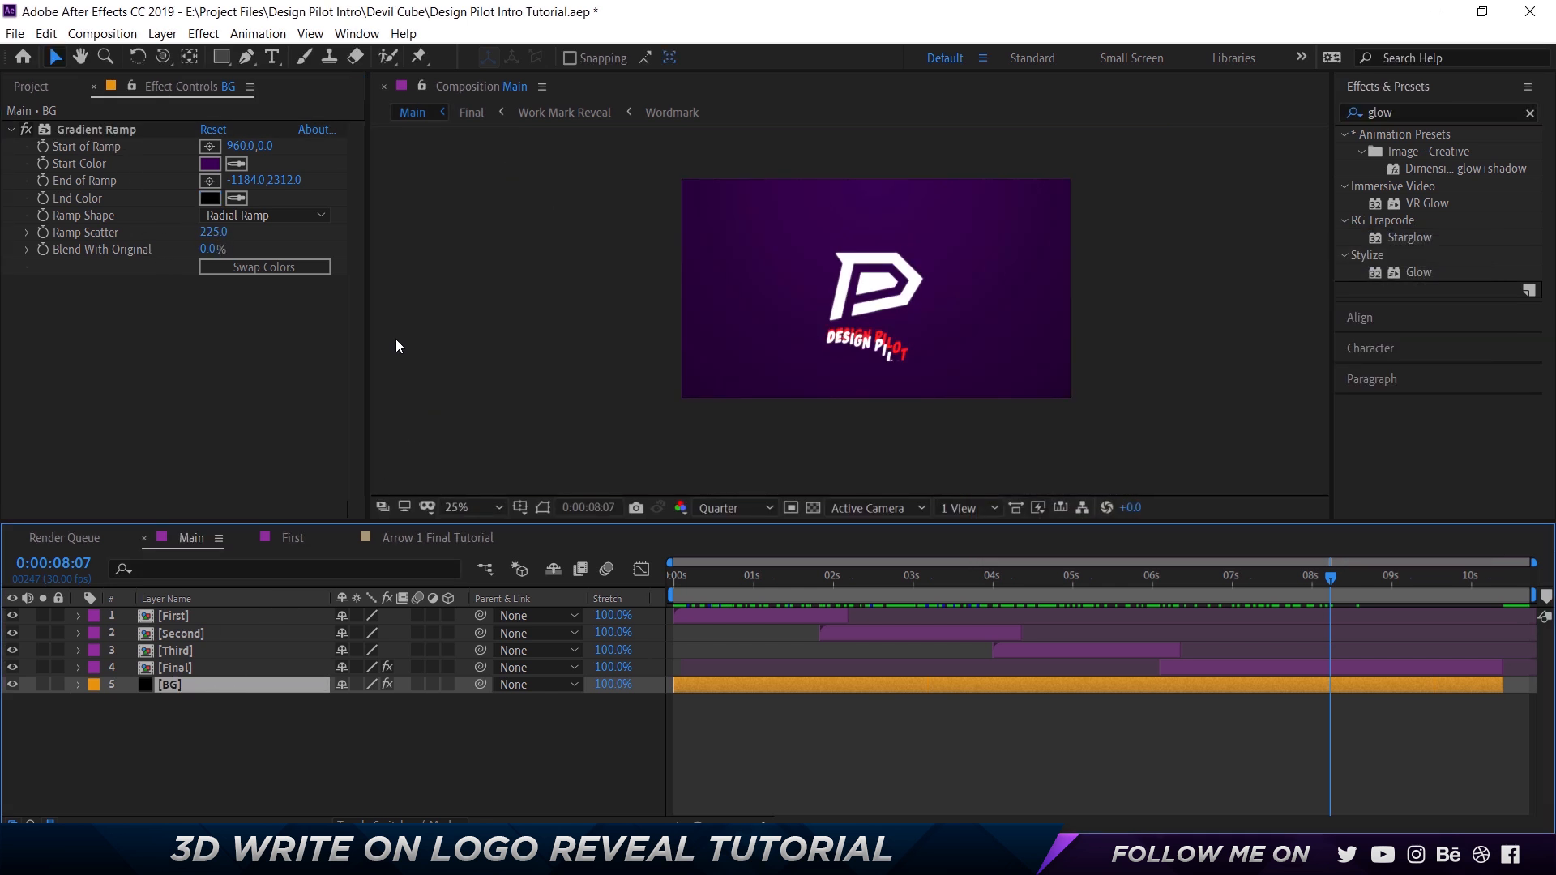
{"action": "scroll", "coordinate": [812, 300], "scroll_direction": "down", "scroll_amount": 6}
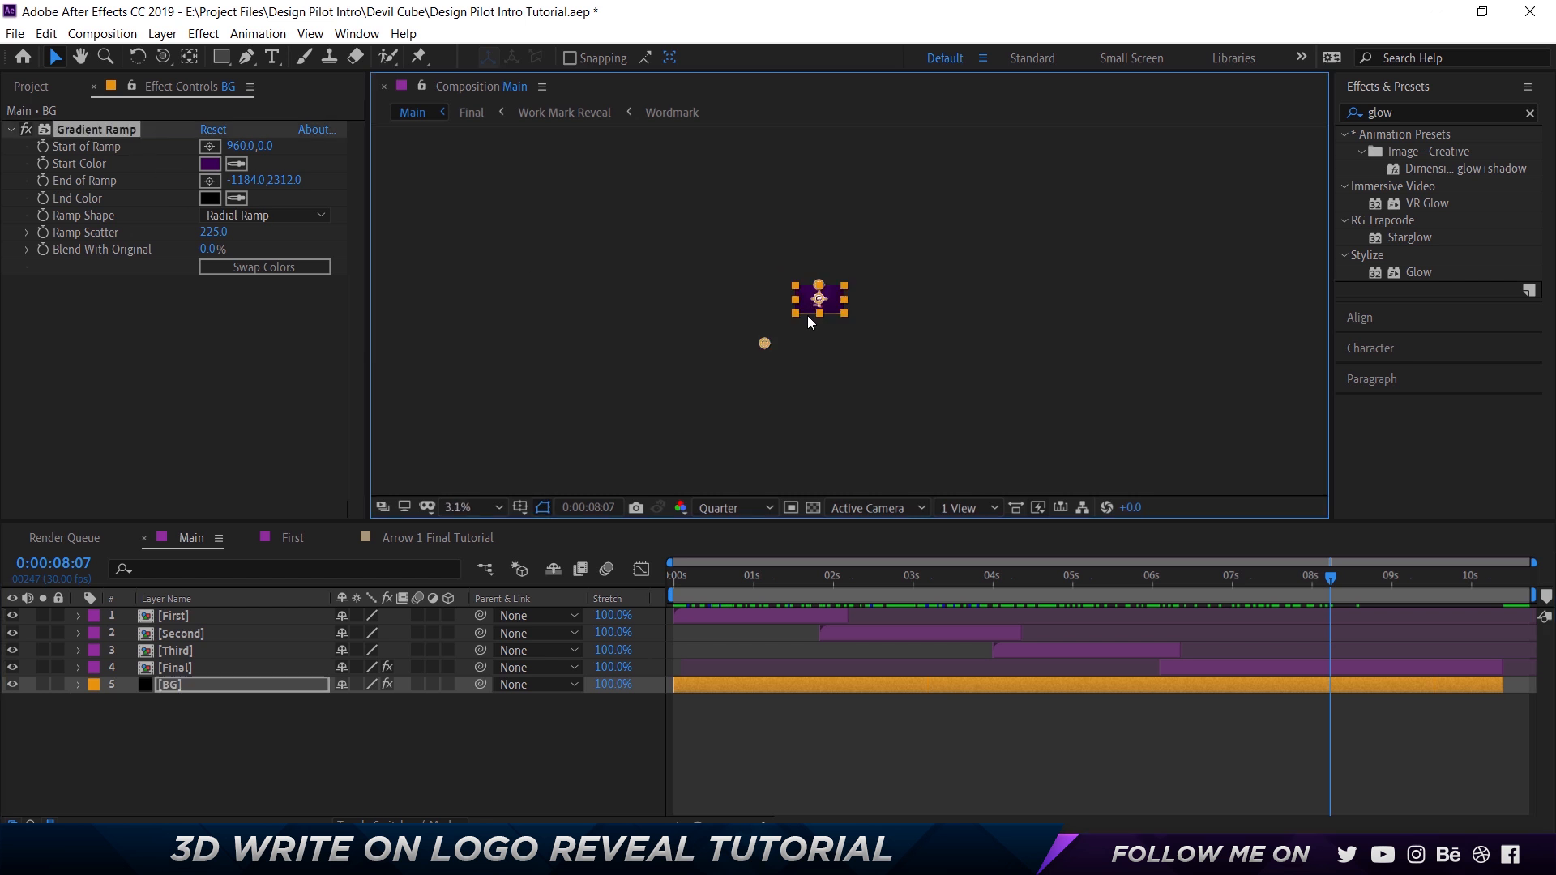
{"action": "scroll", "coordinate": [807, 315], "scroll_direction": "up", "scroll_amount": 4}
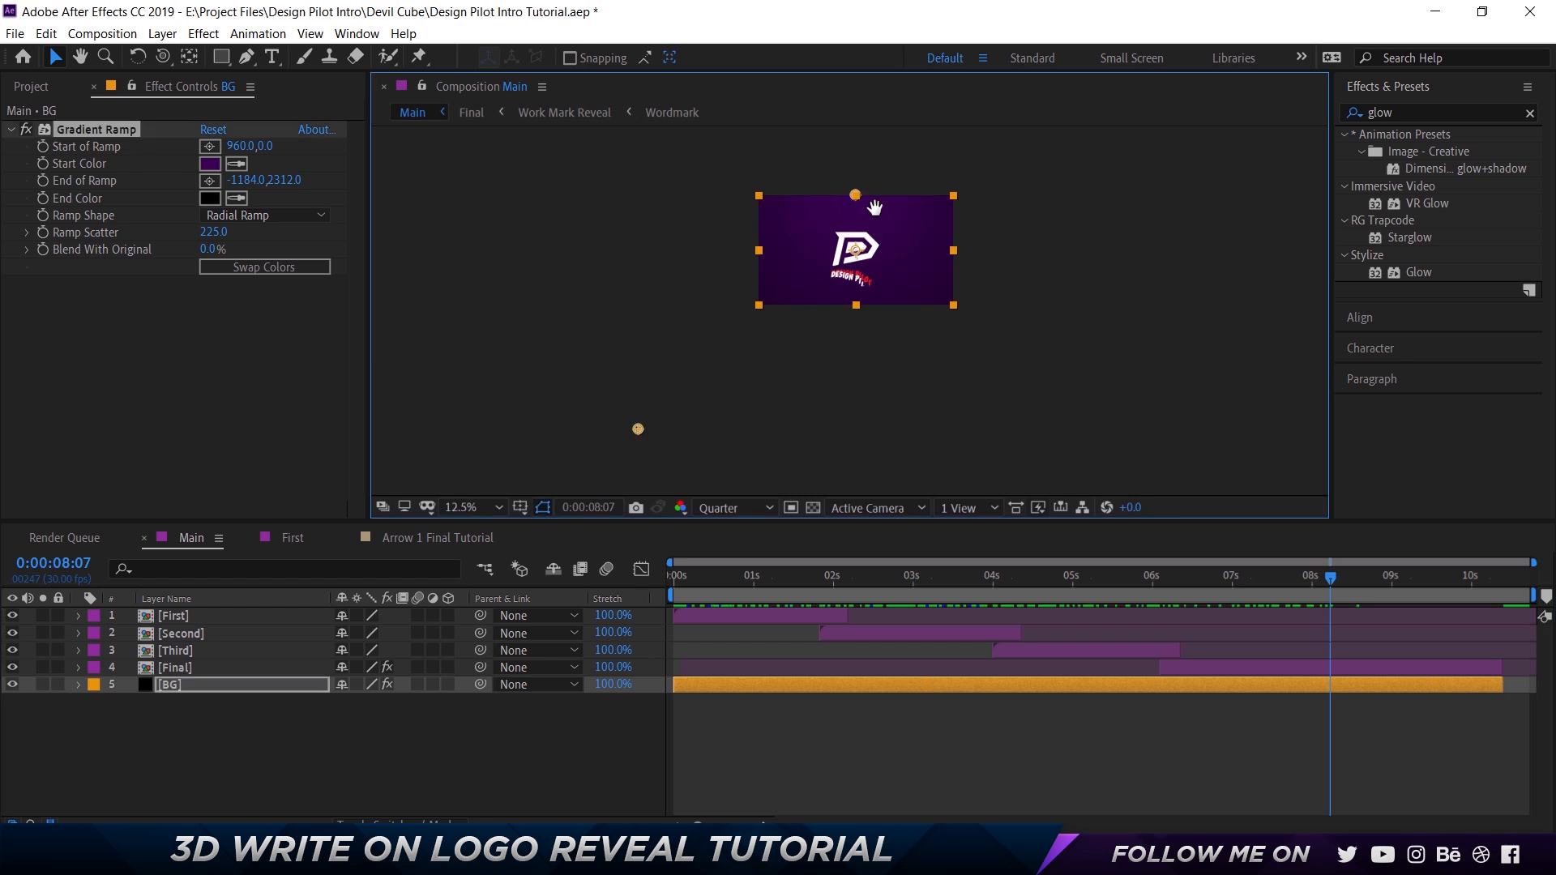
{"action": "left_click_drag", "start_coordinate": [874, 208], "coordinate": [828, 223]}
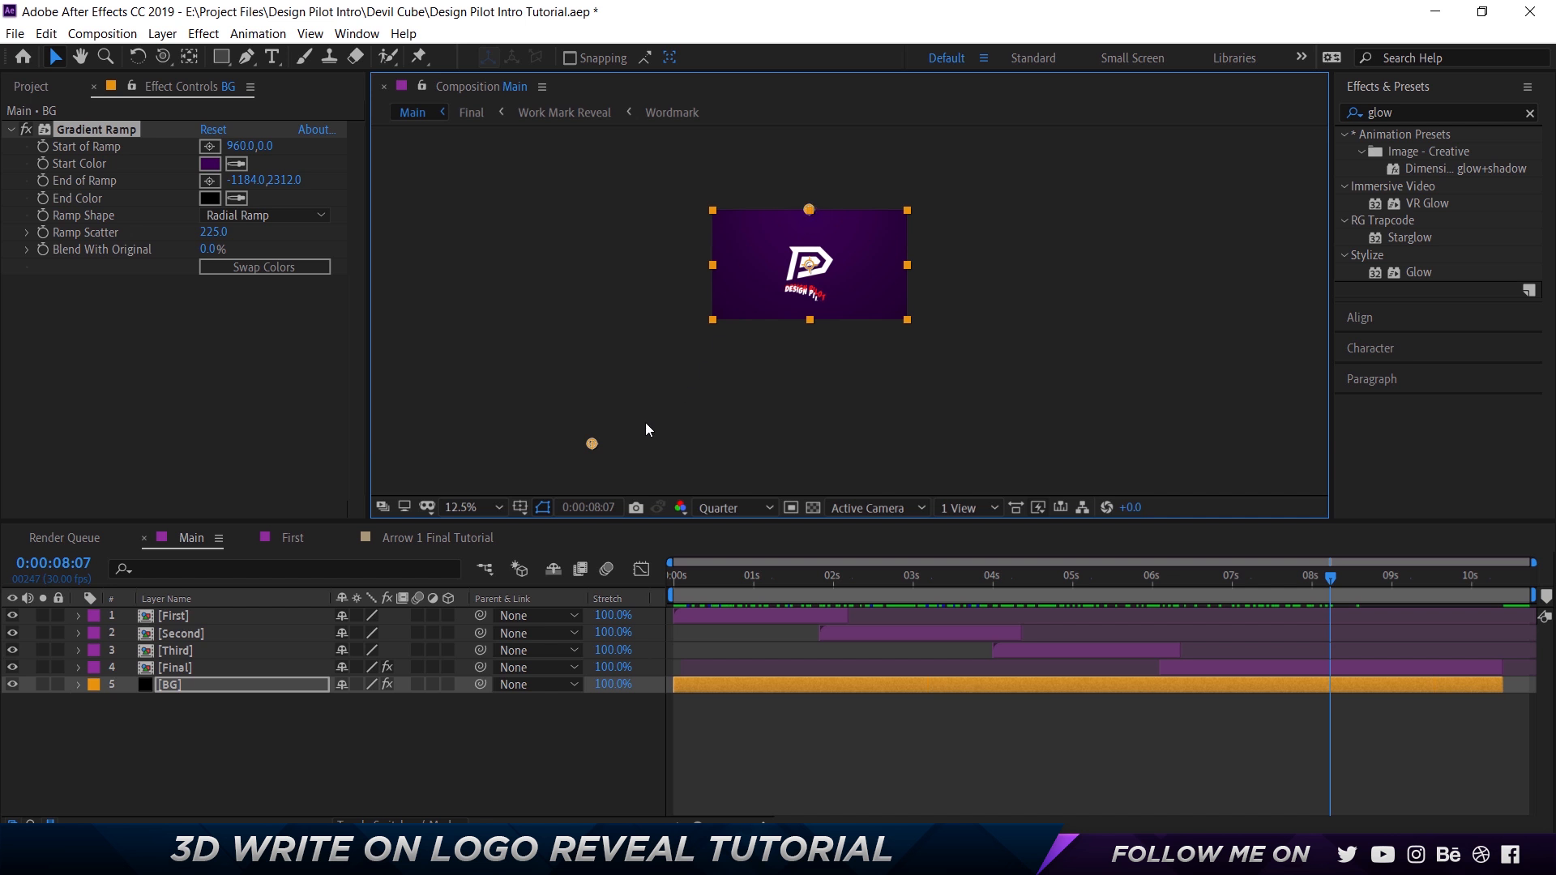
{"action": "left_click_drag", "start_coordinate": [590, 444], "coordinate": [805, 322]}
{"action": "key", "text": "ctrl+z"}
{"action": "mouse_move", "coordinate": [809, 209]}
{"action": "left_mouse_down"}
{"action": "mouse_move", "coordinate": [789, 167]}
{"action": "mouse_move", "coordinate": [834, 231]}
{"action": "mouse_move", "coordinate": [770, 287]}
{"action": "mouse_move", "coordinate": [814, 204]}
{"action": "left_mouse_up"}
{"action": "key", "text": "ctrl+z"}
{"action": "left_click", "coordinate": [874, 426]}
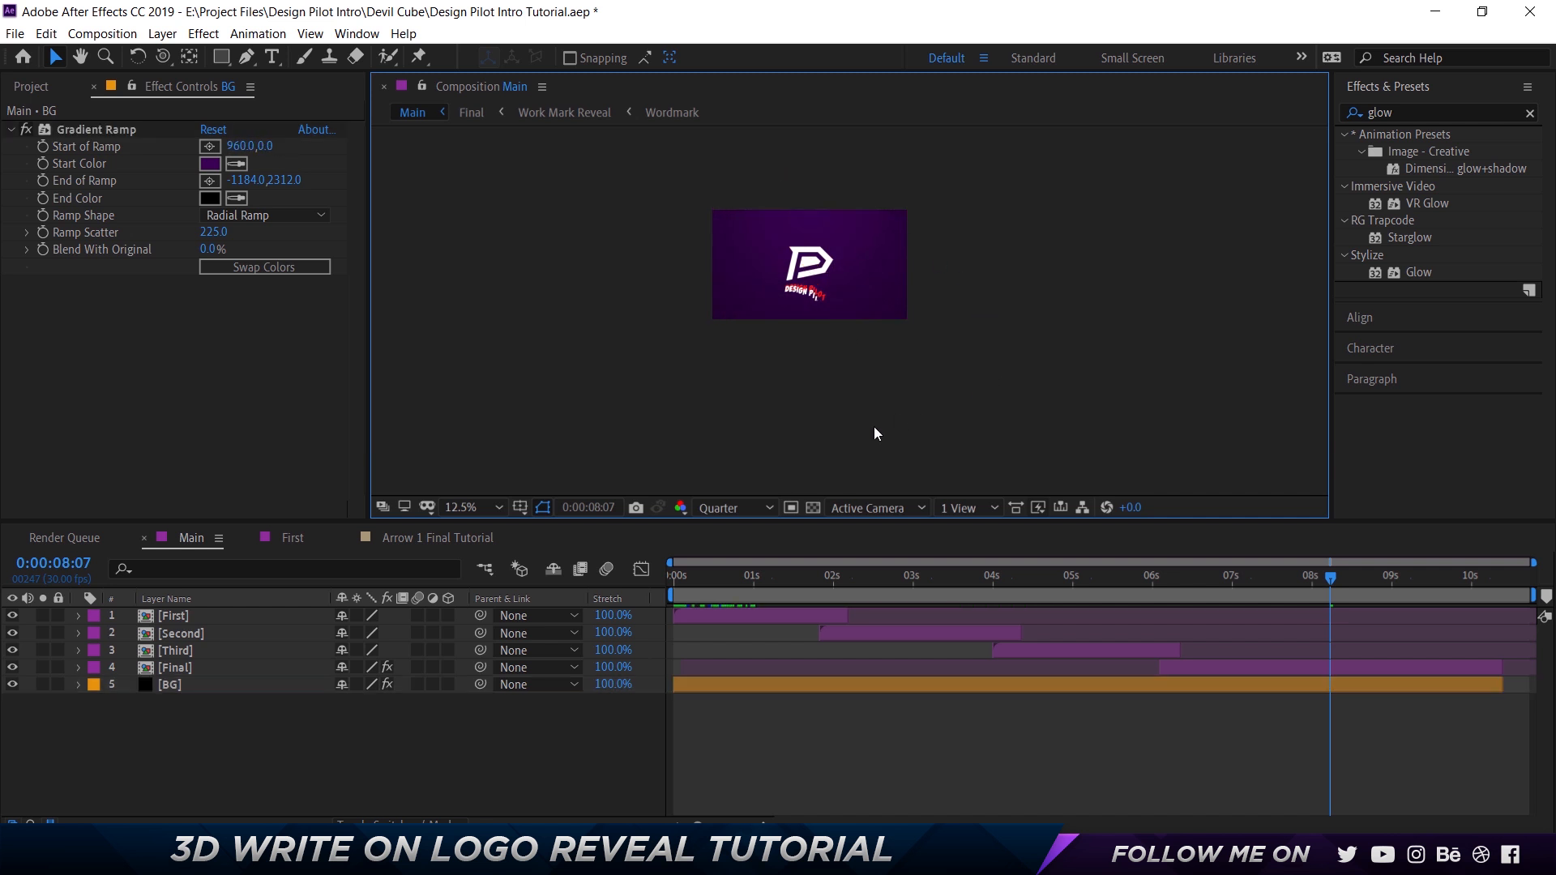
Fit the composition in view, go to 0:00:01:21 in Main, and enable motion blur for the composition.
{"action": "key", "text": "shift+slash"}
{"action": "left_click_drag", "start_coordinate": [797, 580], "coordinate": [809, 581]}
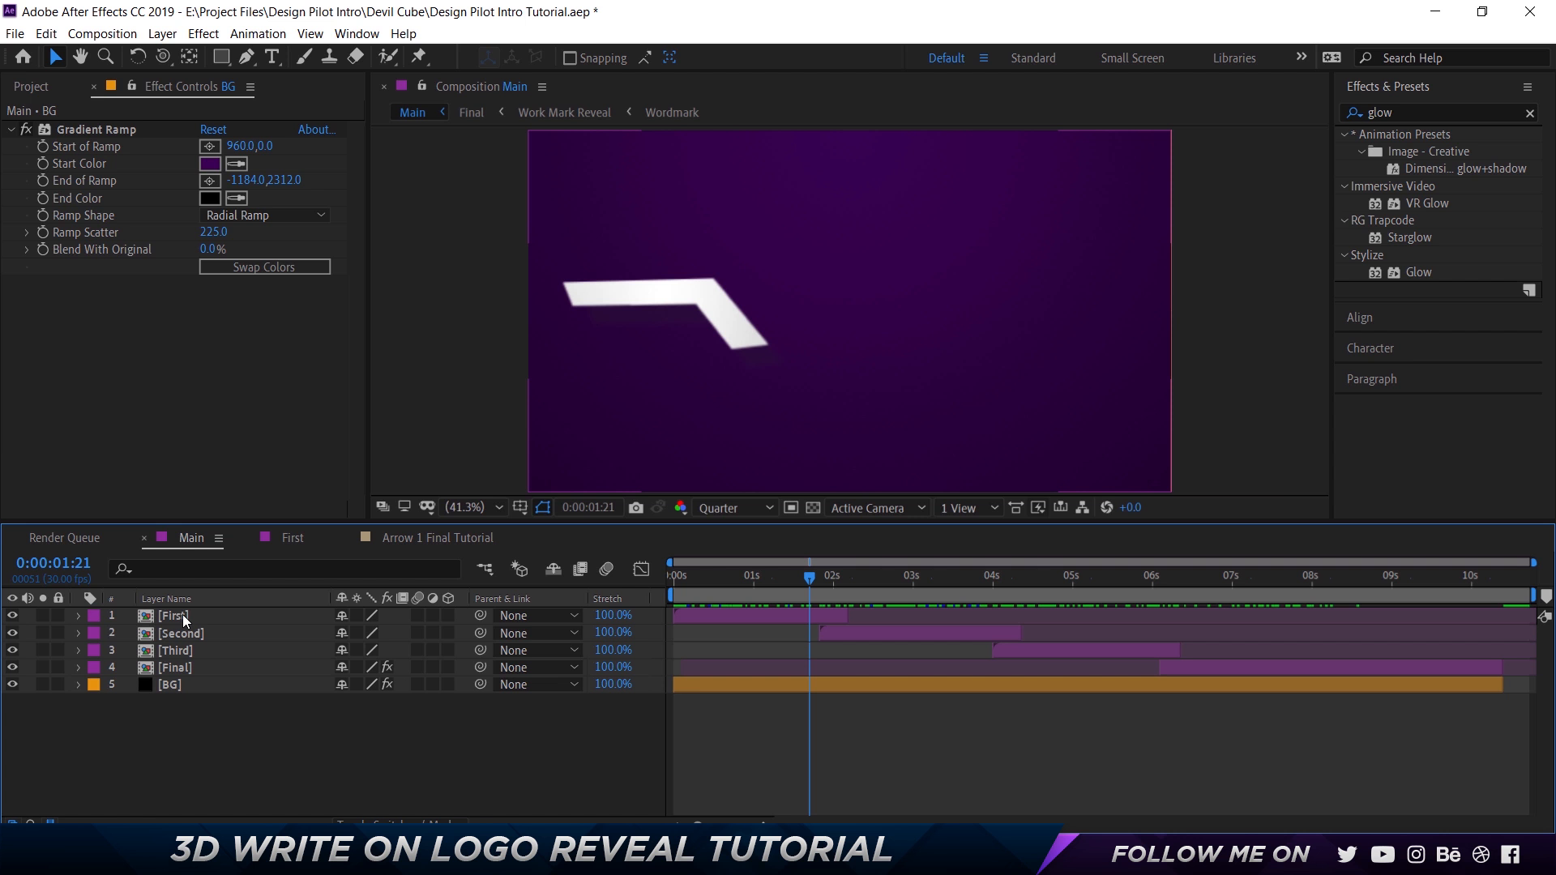
{"action": "left_click", "coordinate": [607, 569]}
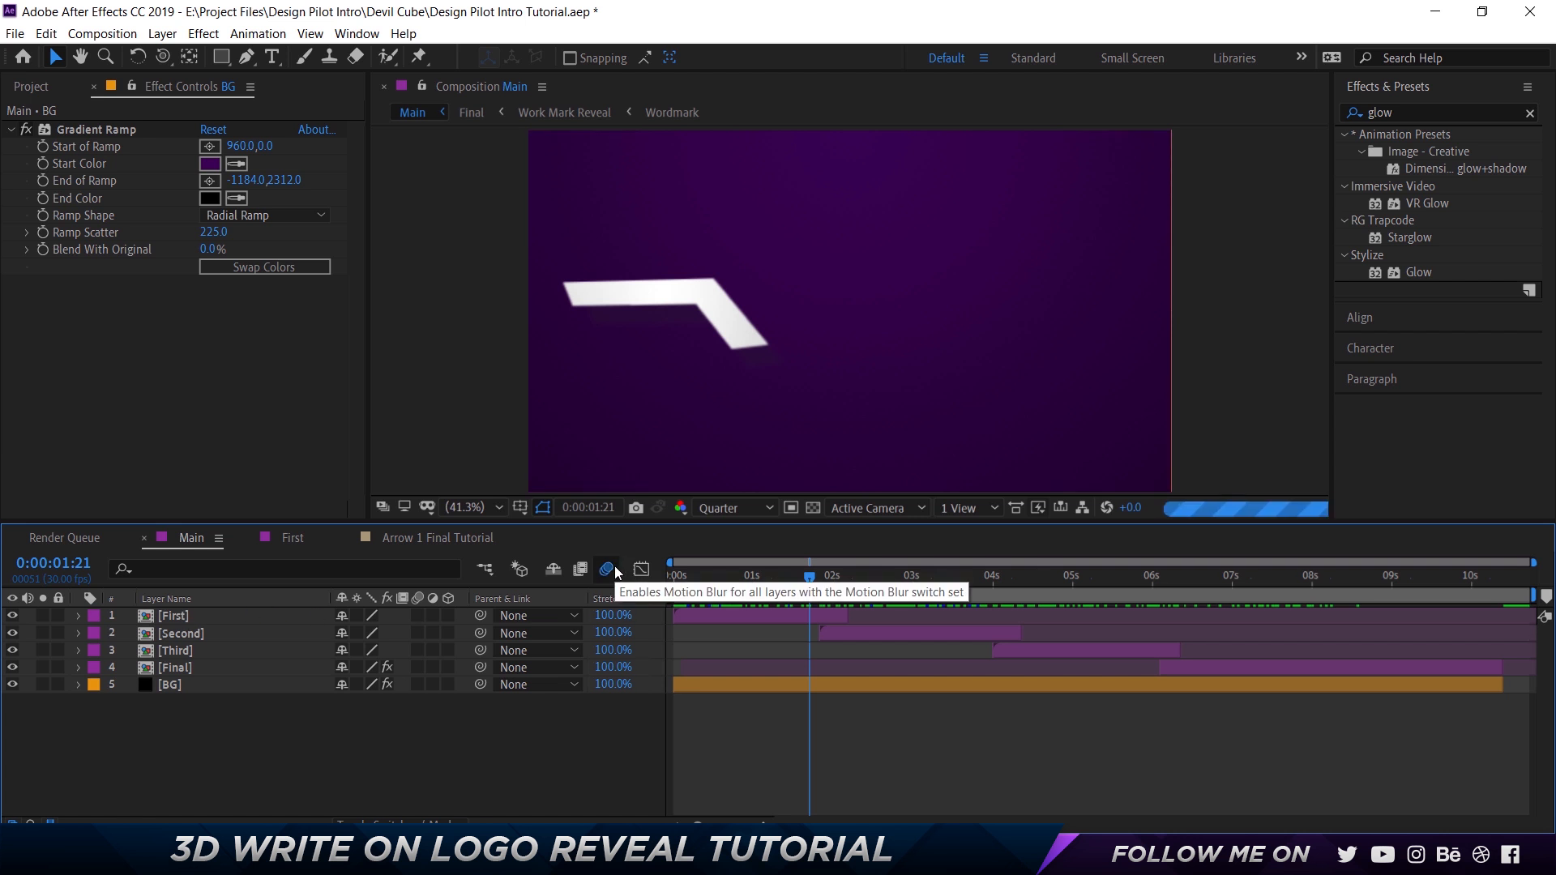
{"action": "left_click", "coordinate": [612, 567]}
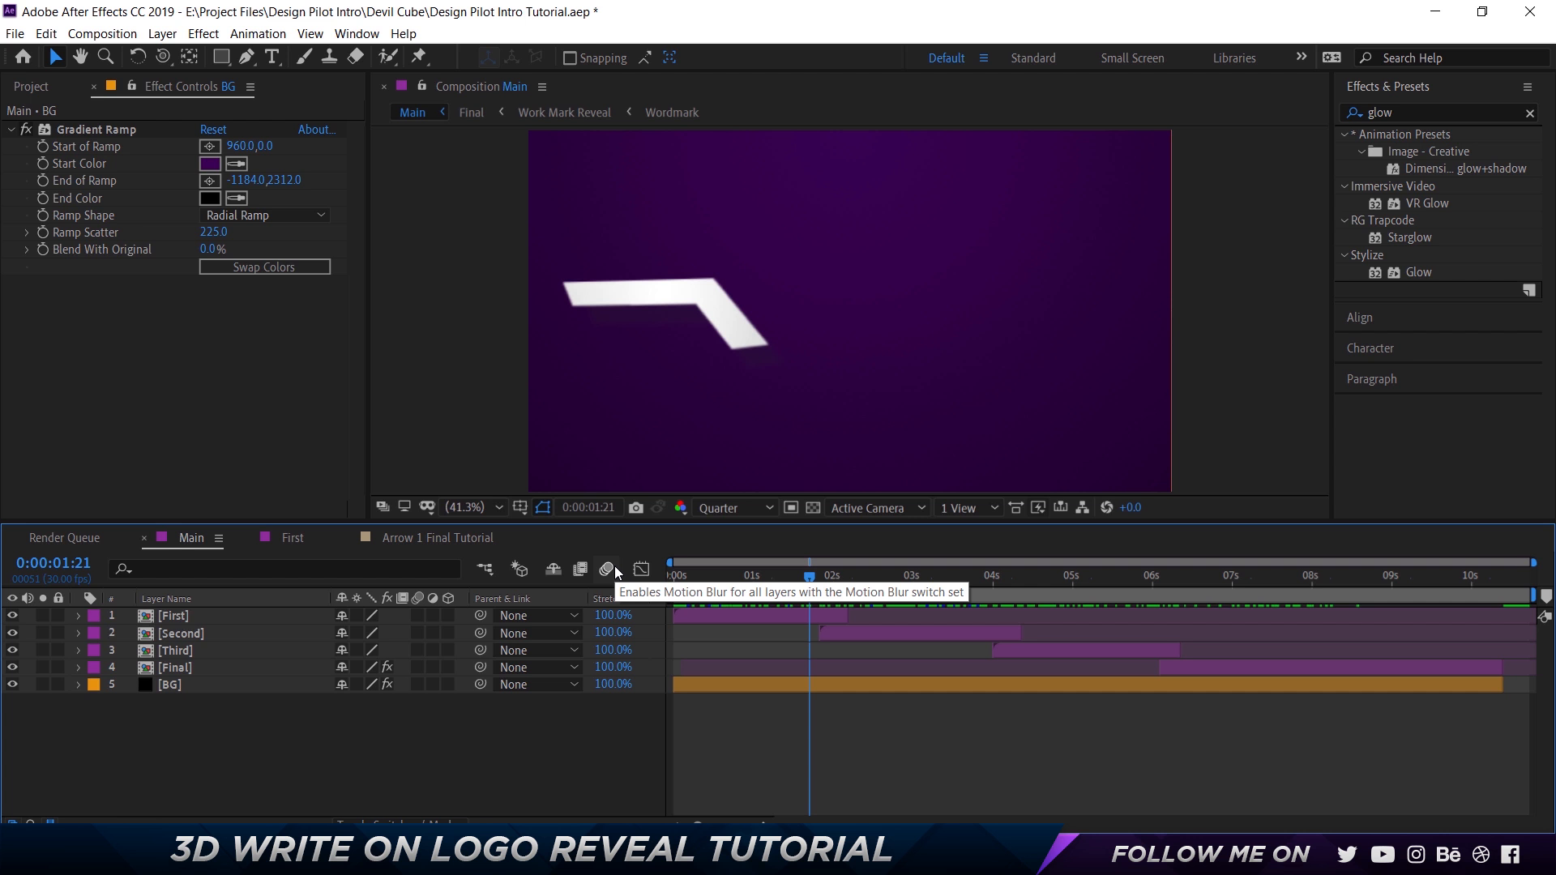
{"action": "left_click", "coordinate": [614, 566]}
Turn on the motion blur switches for the layers in the First and Second compositions.
{"action": "double_click", "coordinate": [178, 619]}
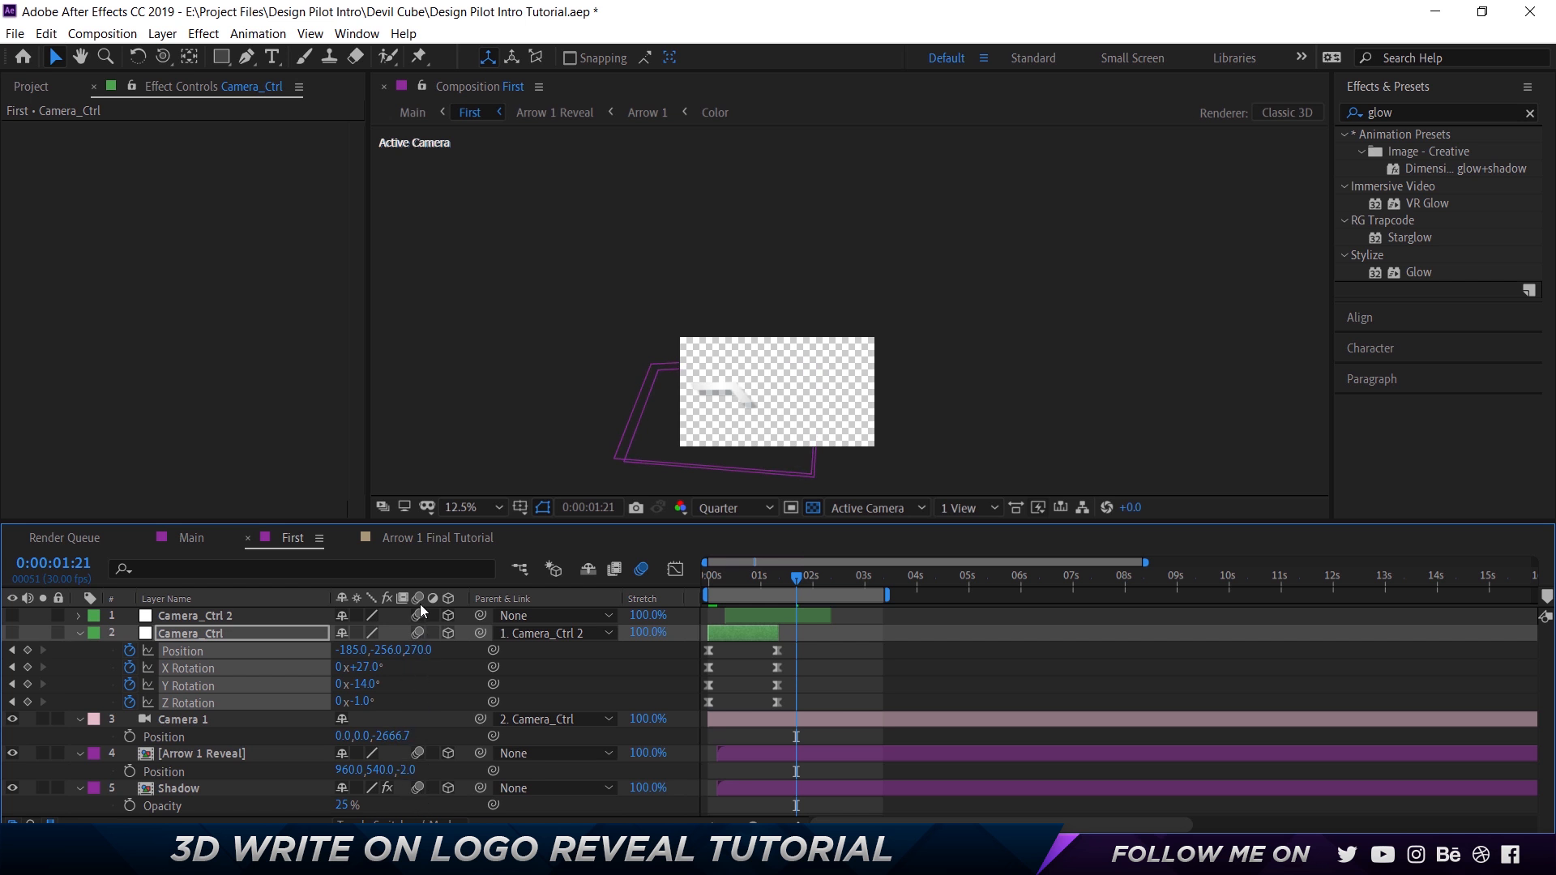
{"action": "left_click", "coordinate": [191, 538]}
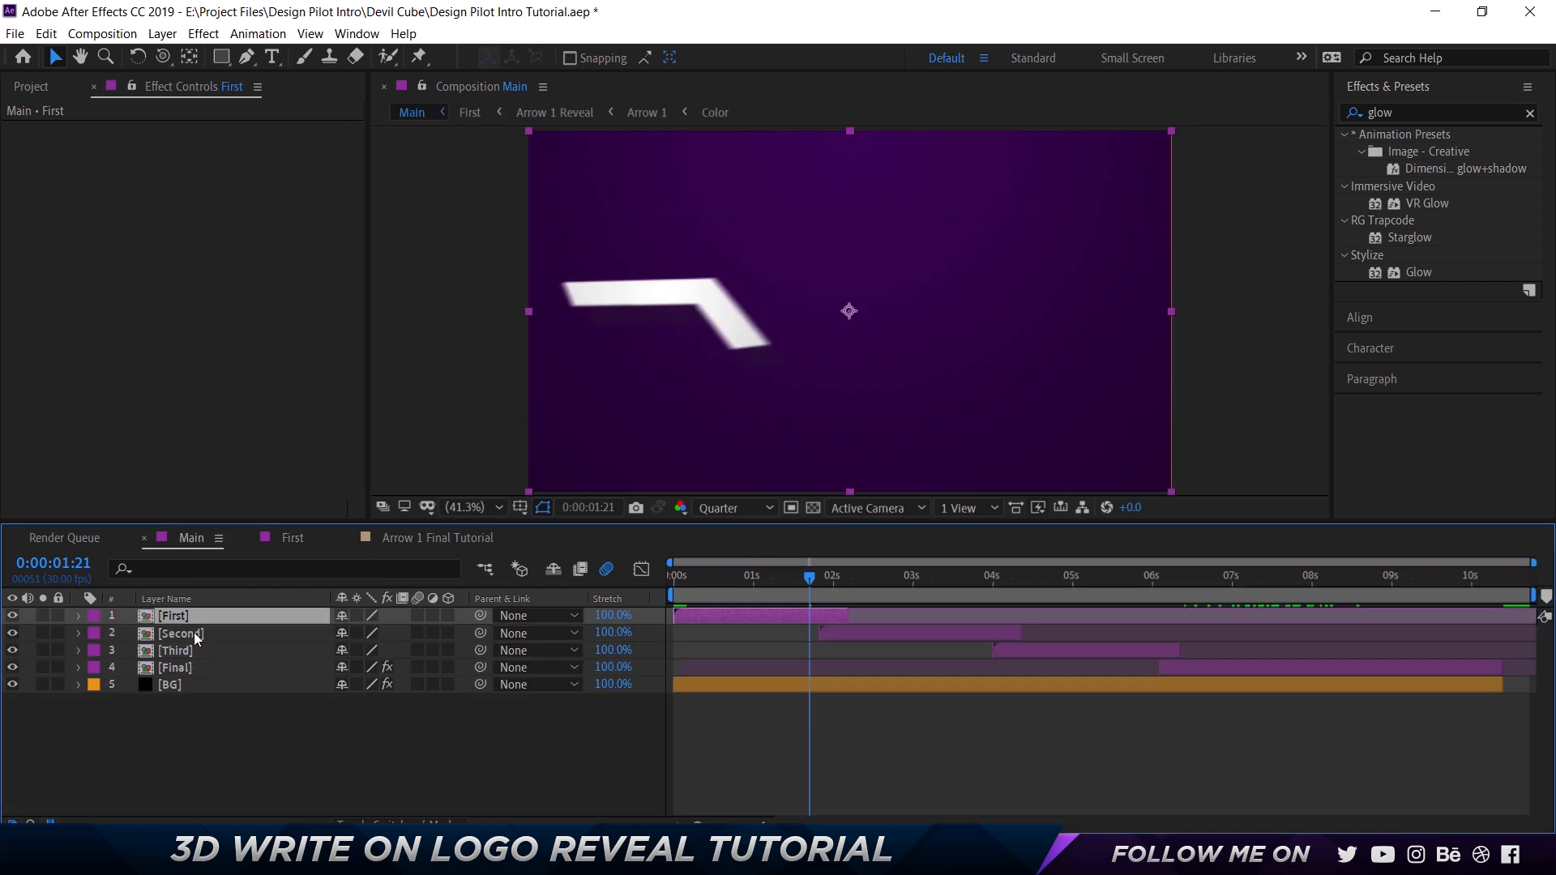
{"action": "left_click", "coordinate": [193, 633]}
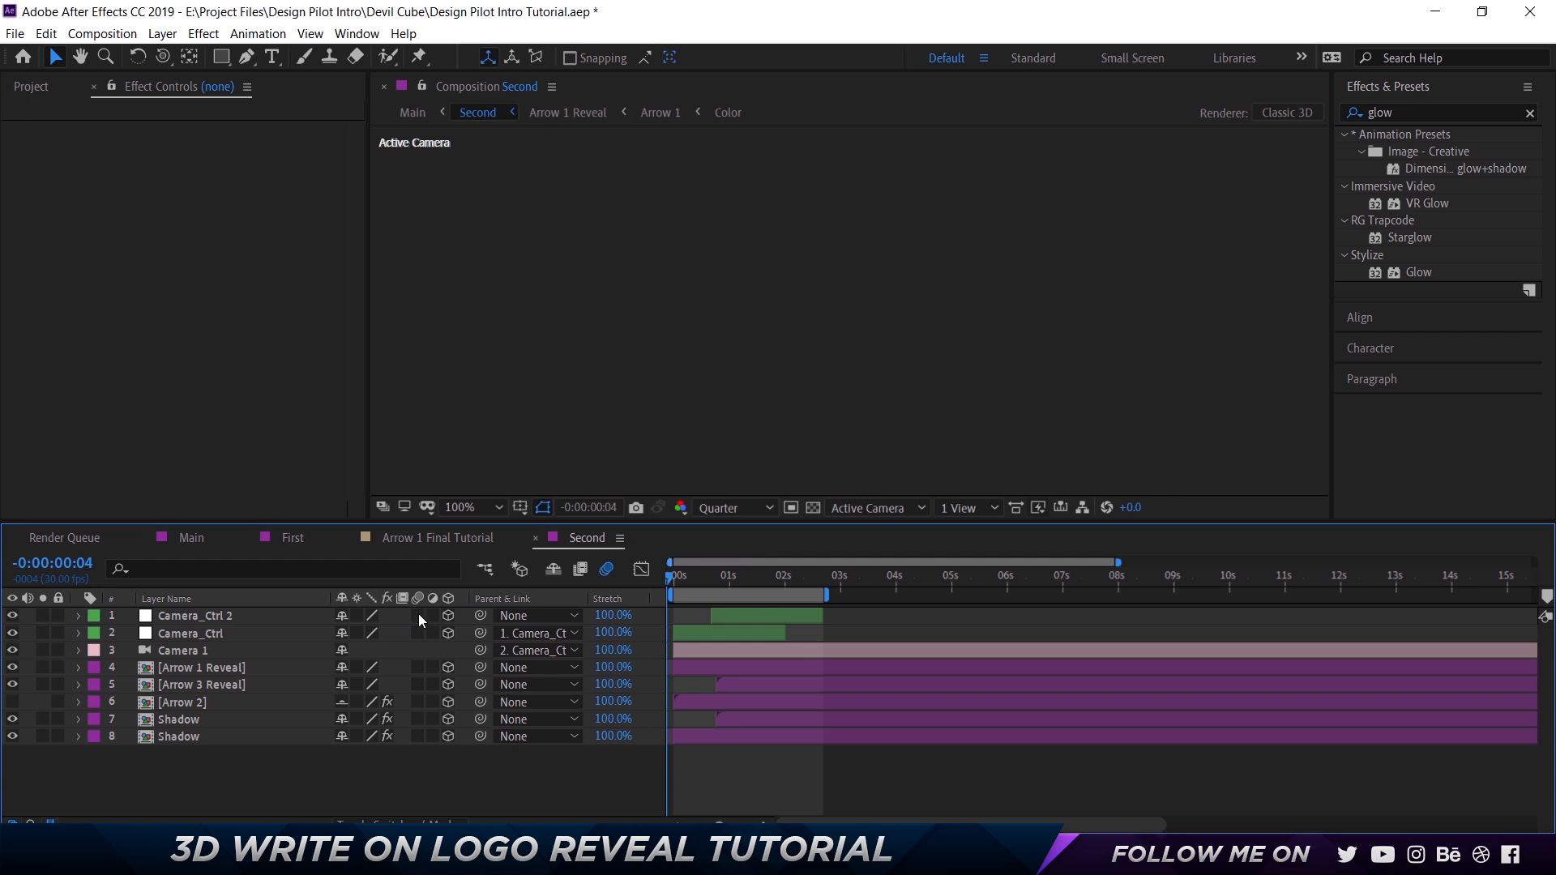
{"action": "left_click", "coordinate": [212, 538]}
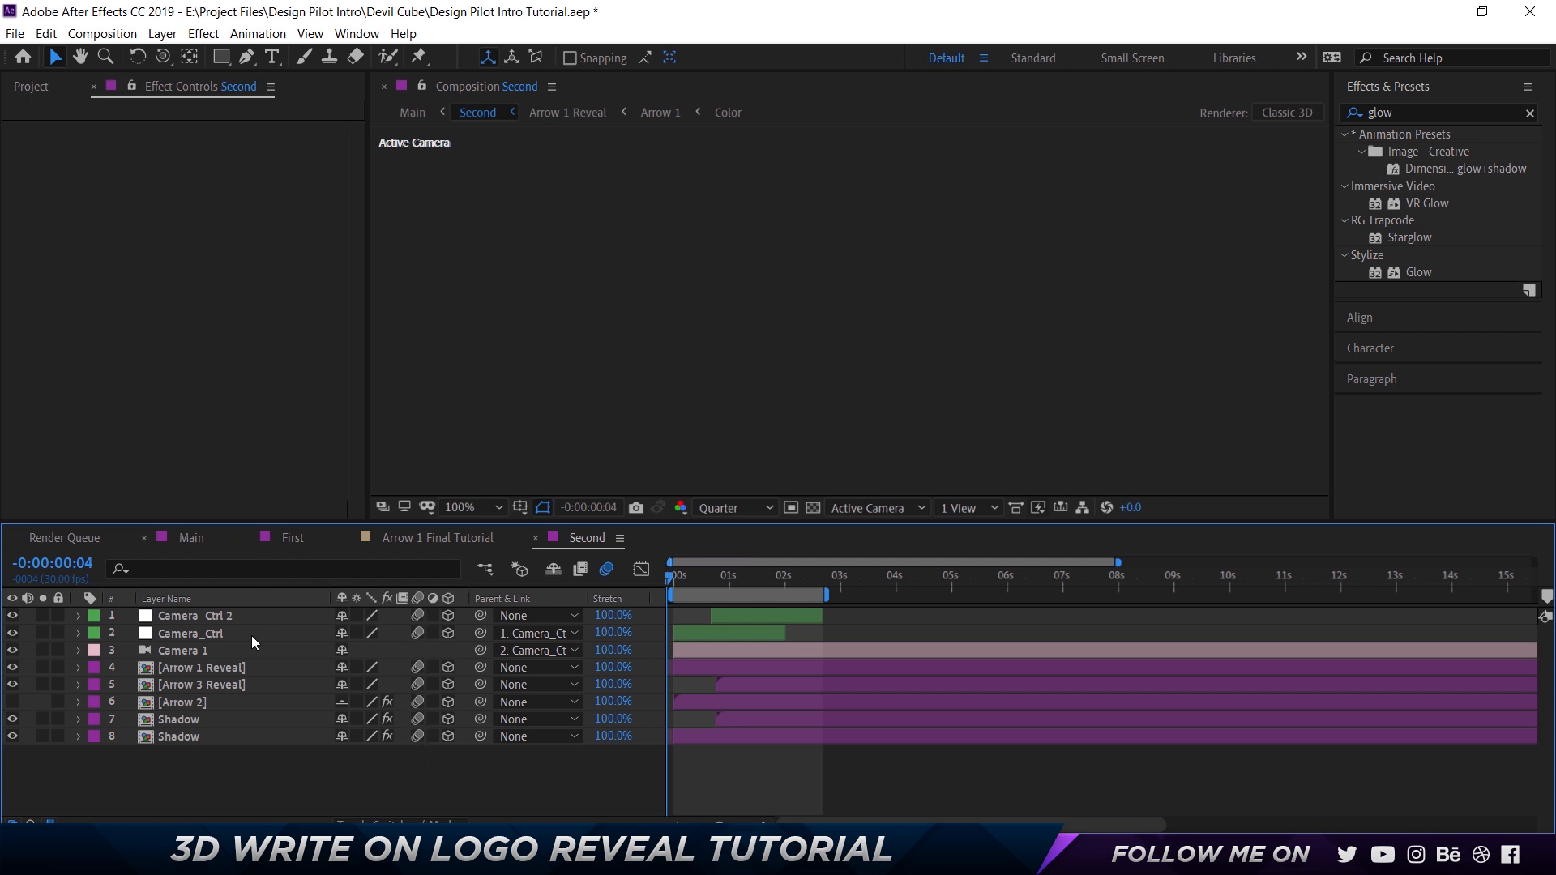
Turn on the motion blur switches for the layers in the Third and Final compositions.
{"action": "double_click", "coordinate": [201, 648]}
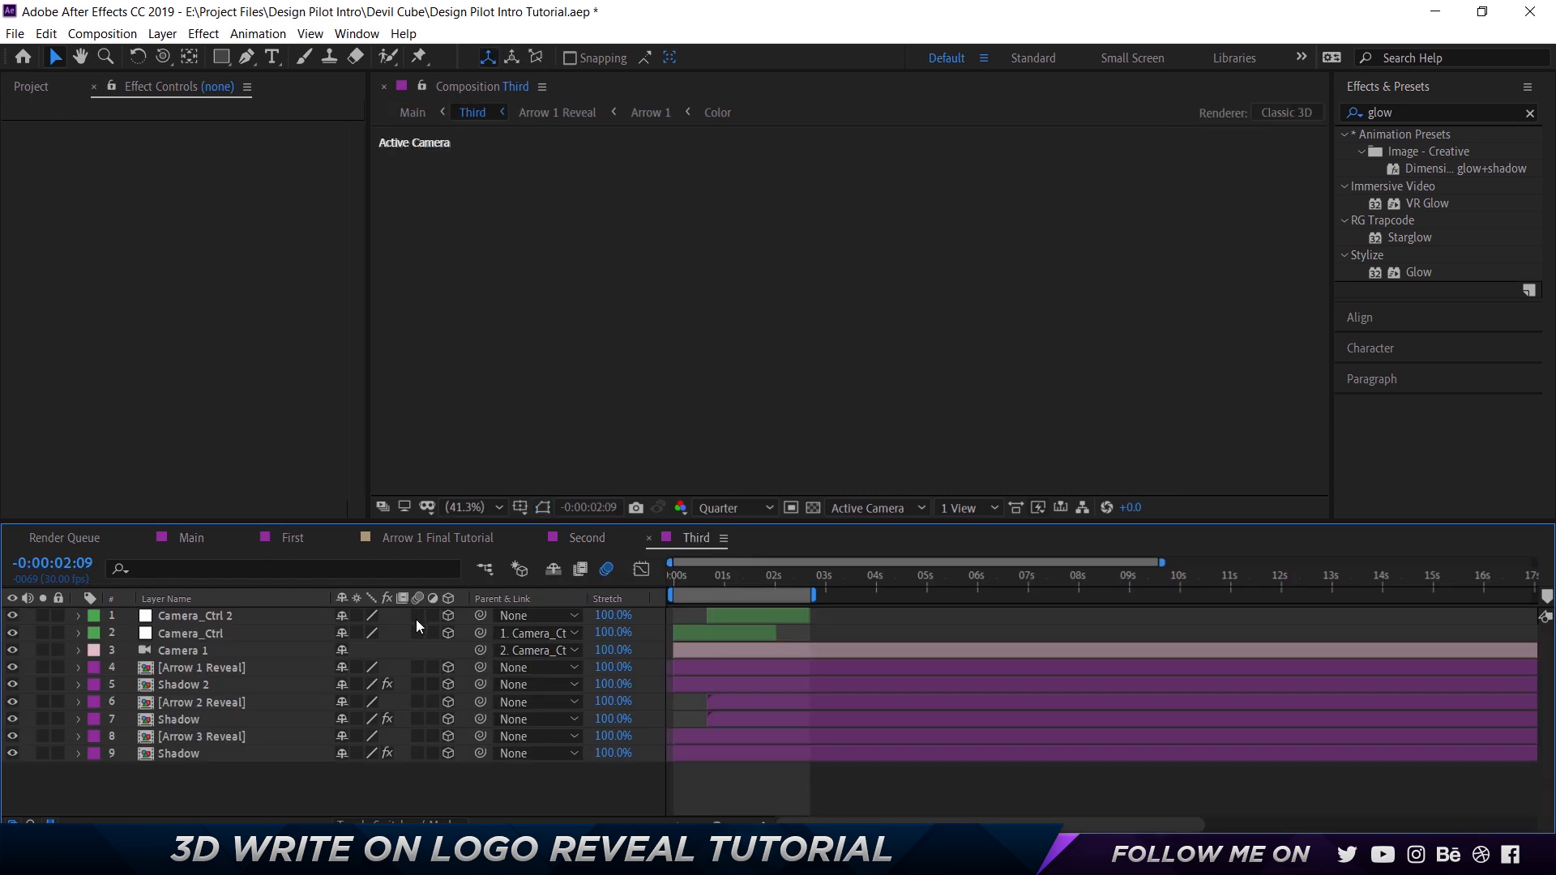
{"action": "left_click", "coordinate": [197, 537]}
{"action": "left_click", "coordinate": [187, 667]}
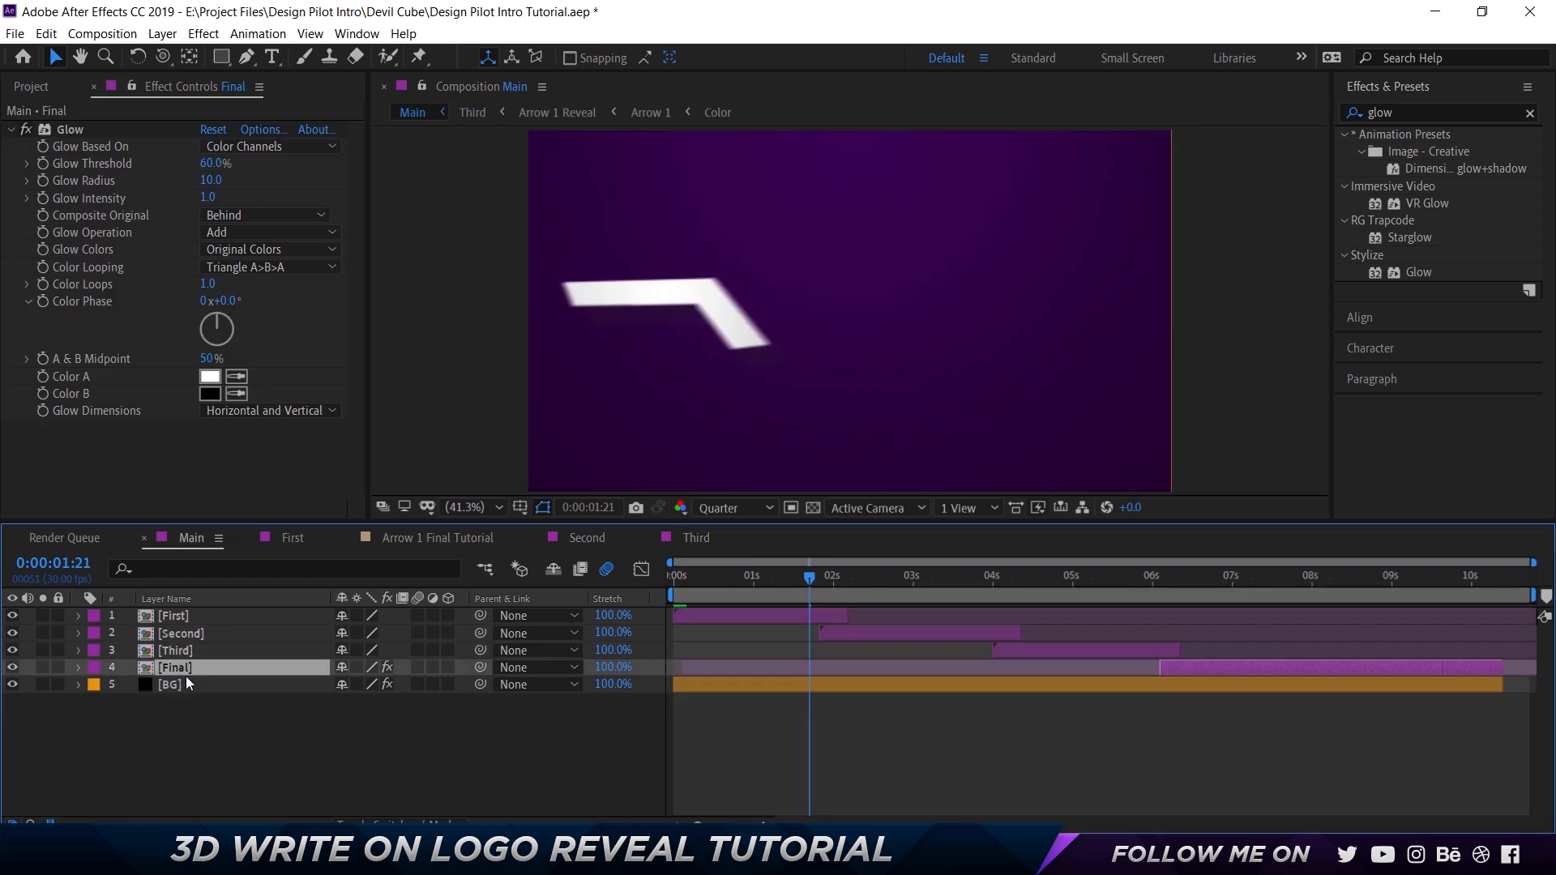
{"action": "double_click", "coordinate": [192, 663]}
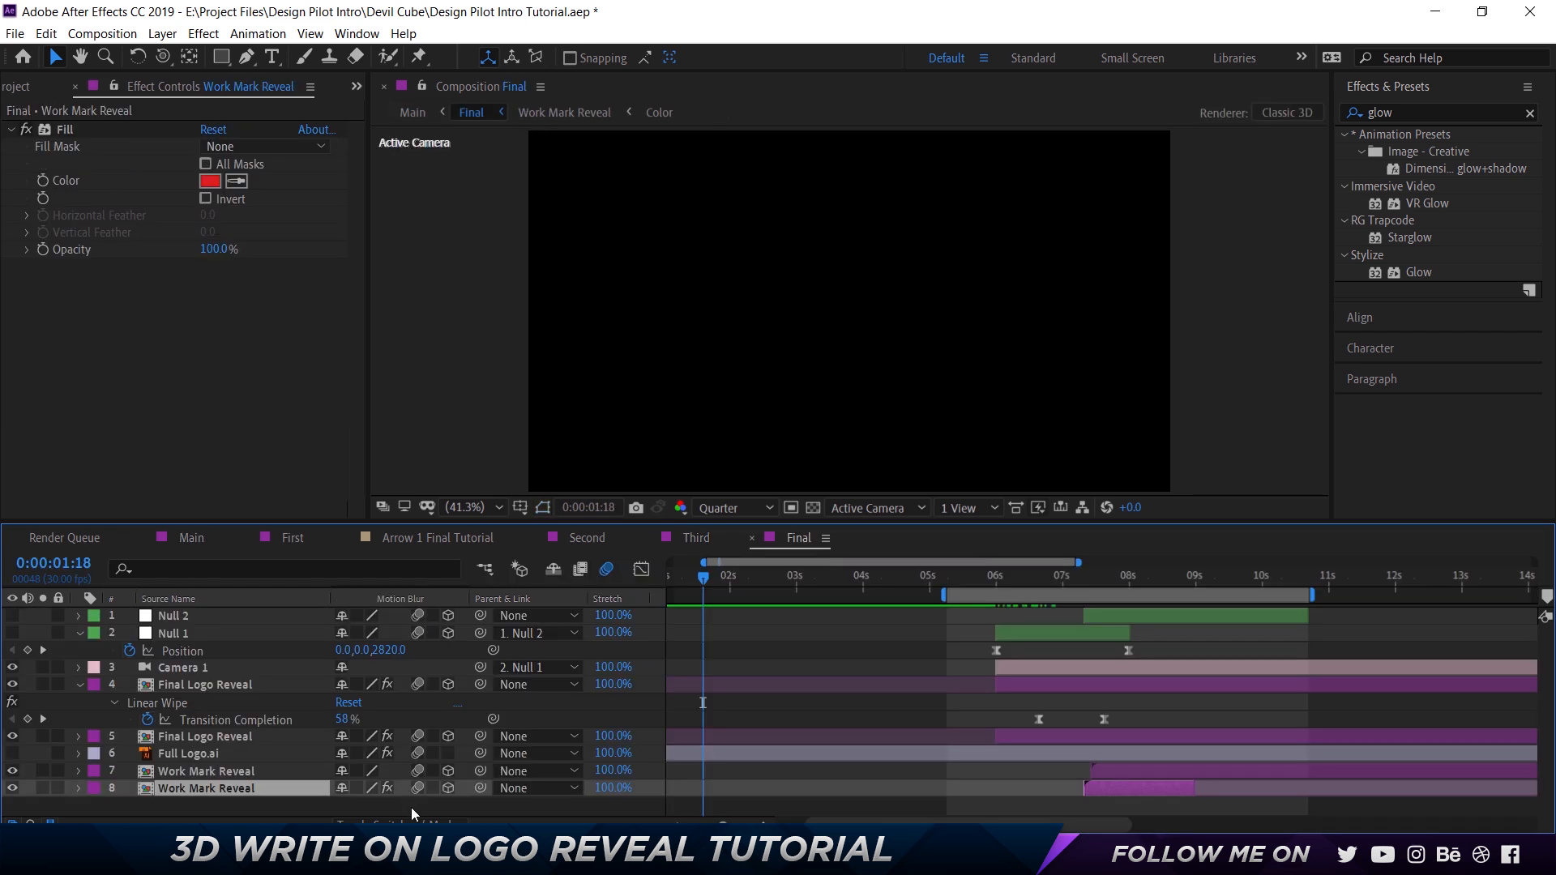
Return to the Main composition and add it to the render queue.
{"action": "left_click", "coordinate": [192, 528]}
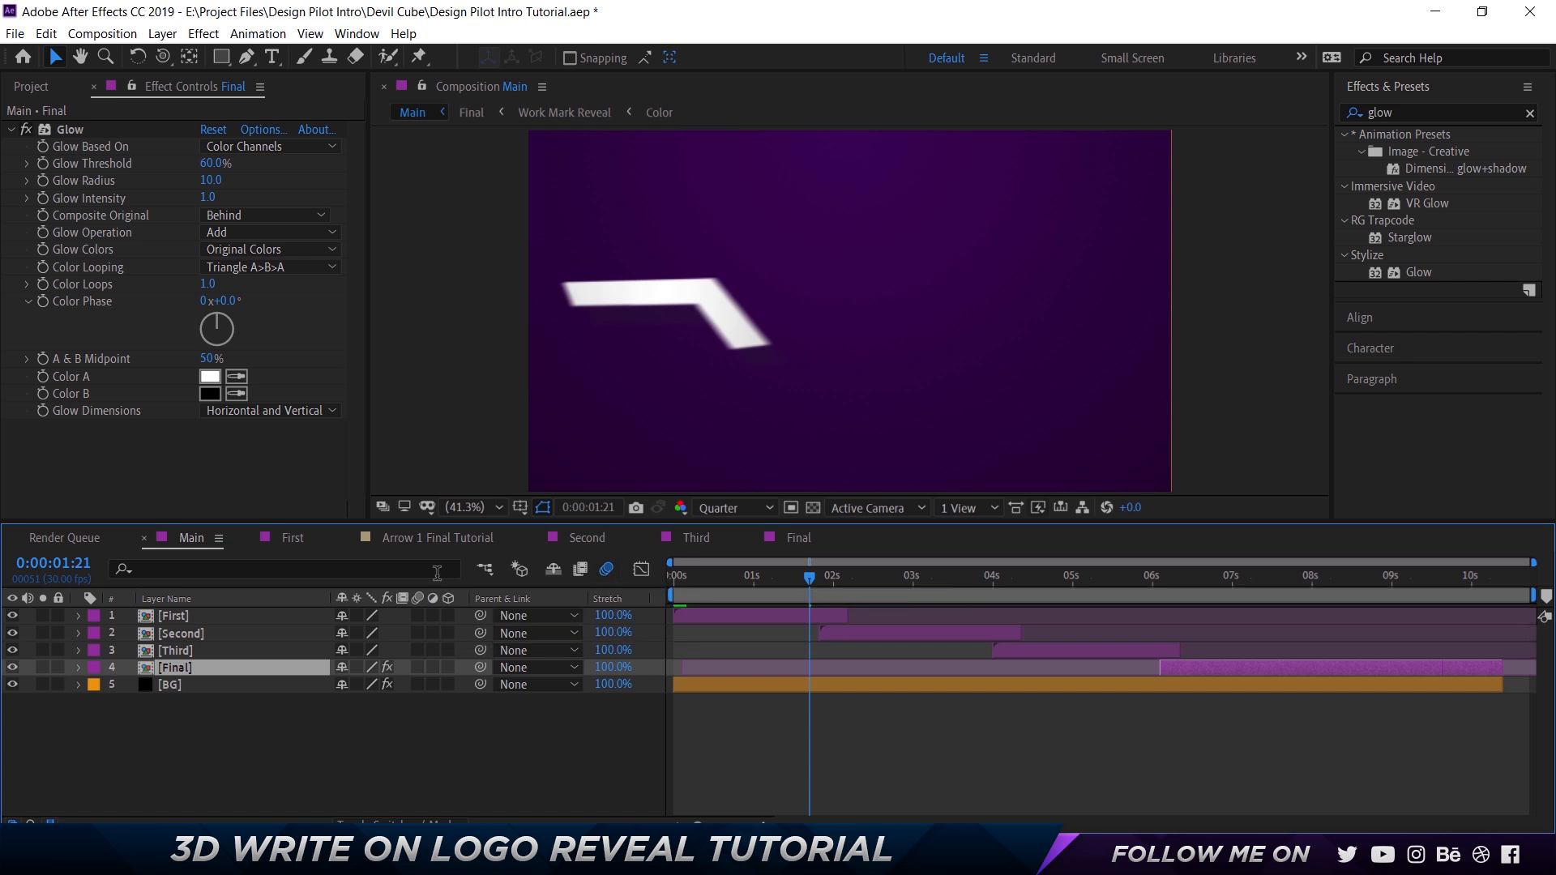
{"action": "left_click", "coordinate": [102, 34]}
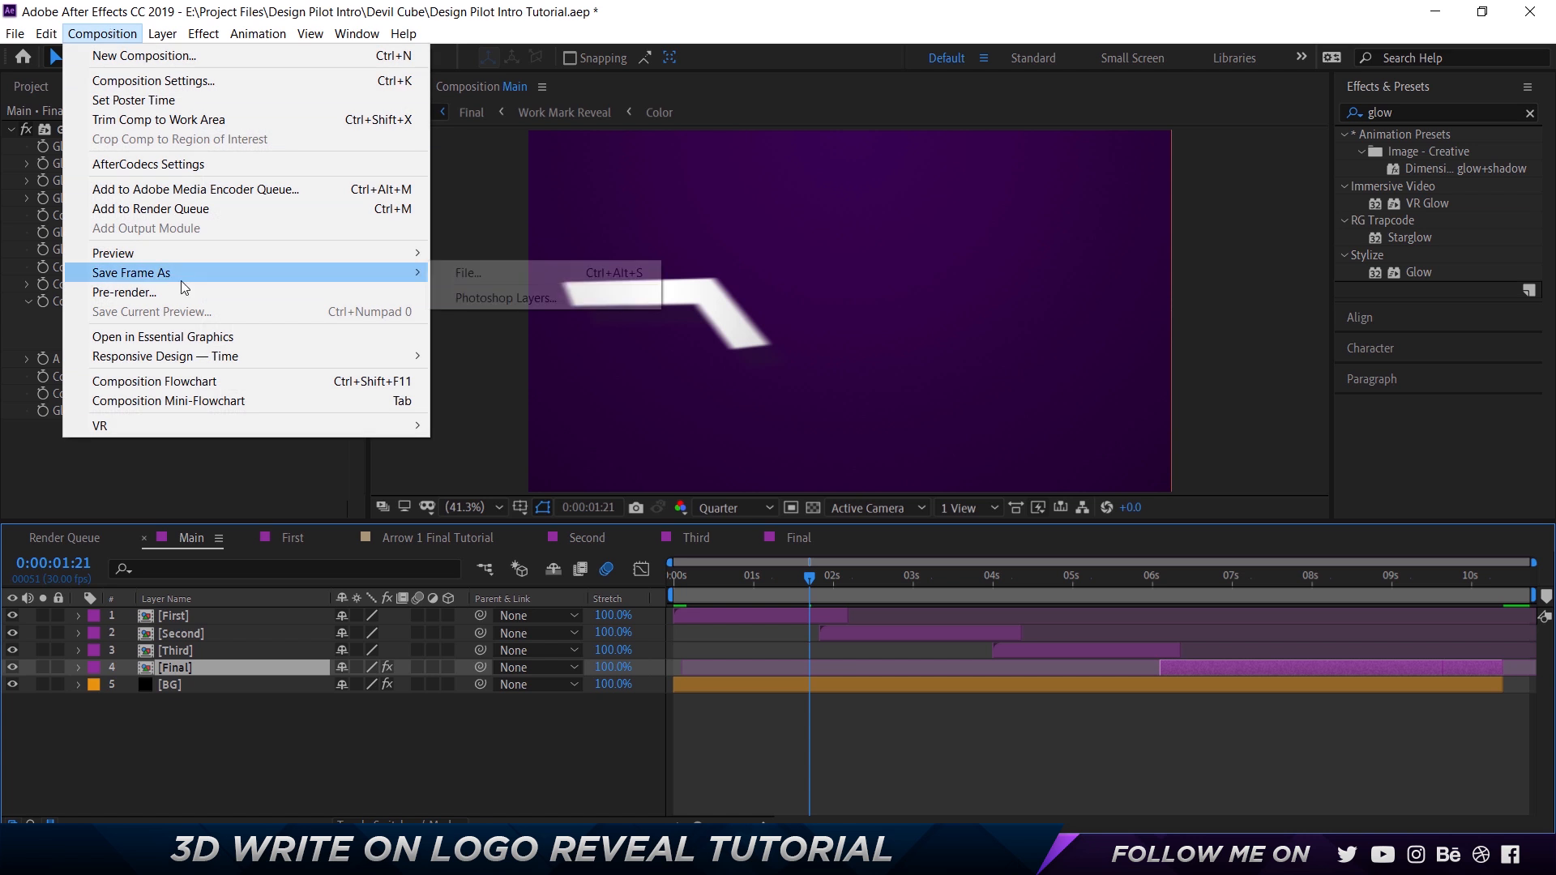
{"action": "left_click", "coordinate": [182, 209]}
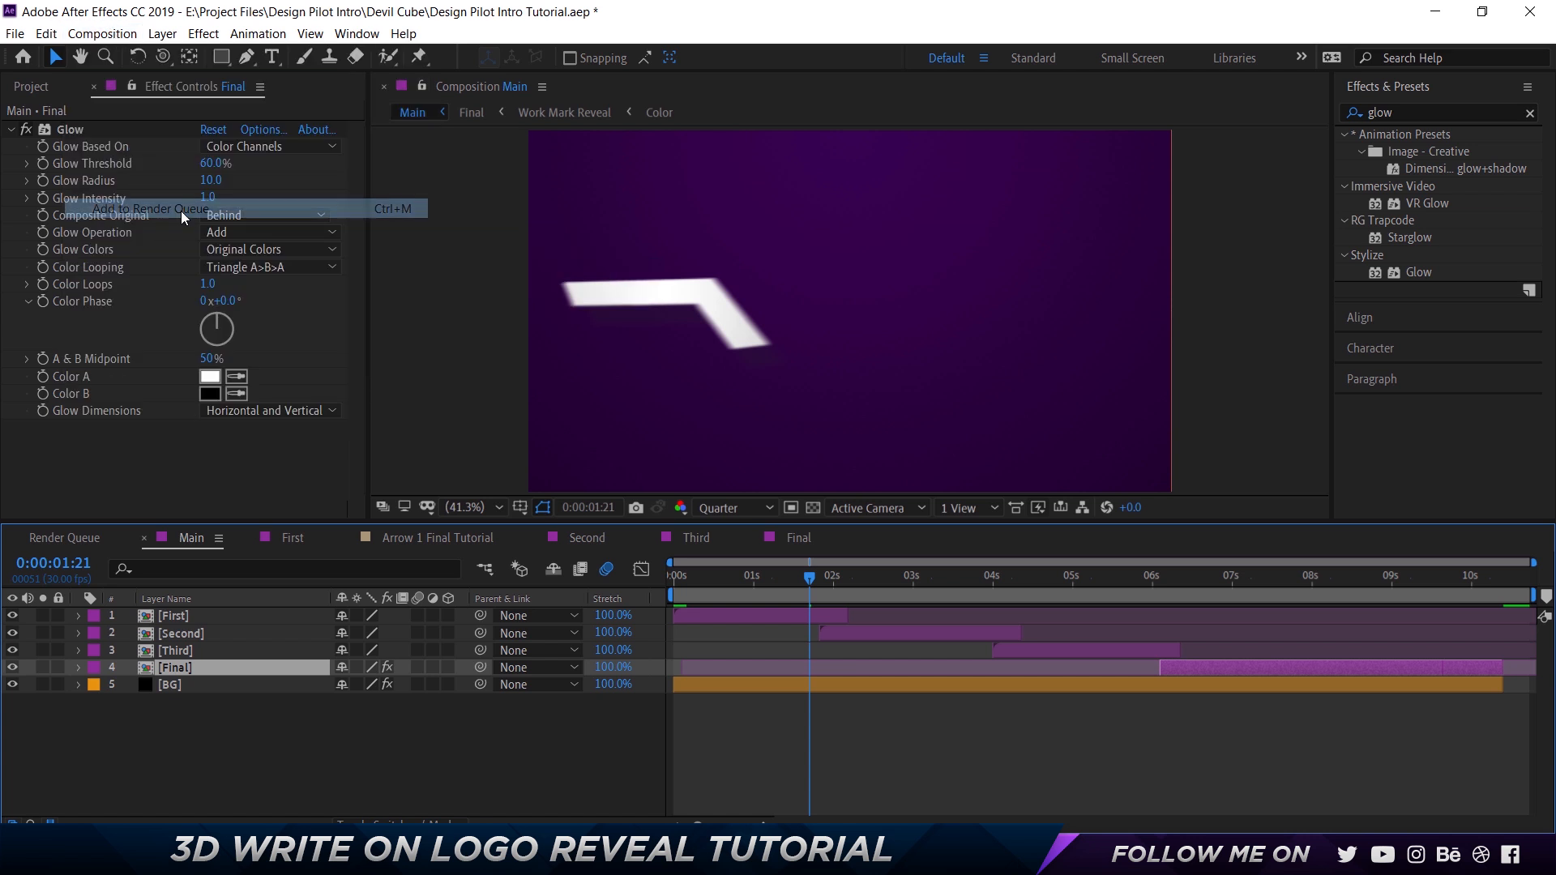
Look through the output formats in the queued Main render's output module settings, and leave without changing them.
{"action": "left_click", "coordinate": [167, 771]}
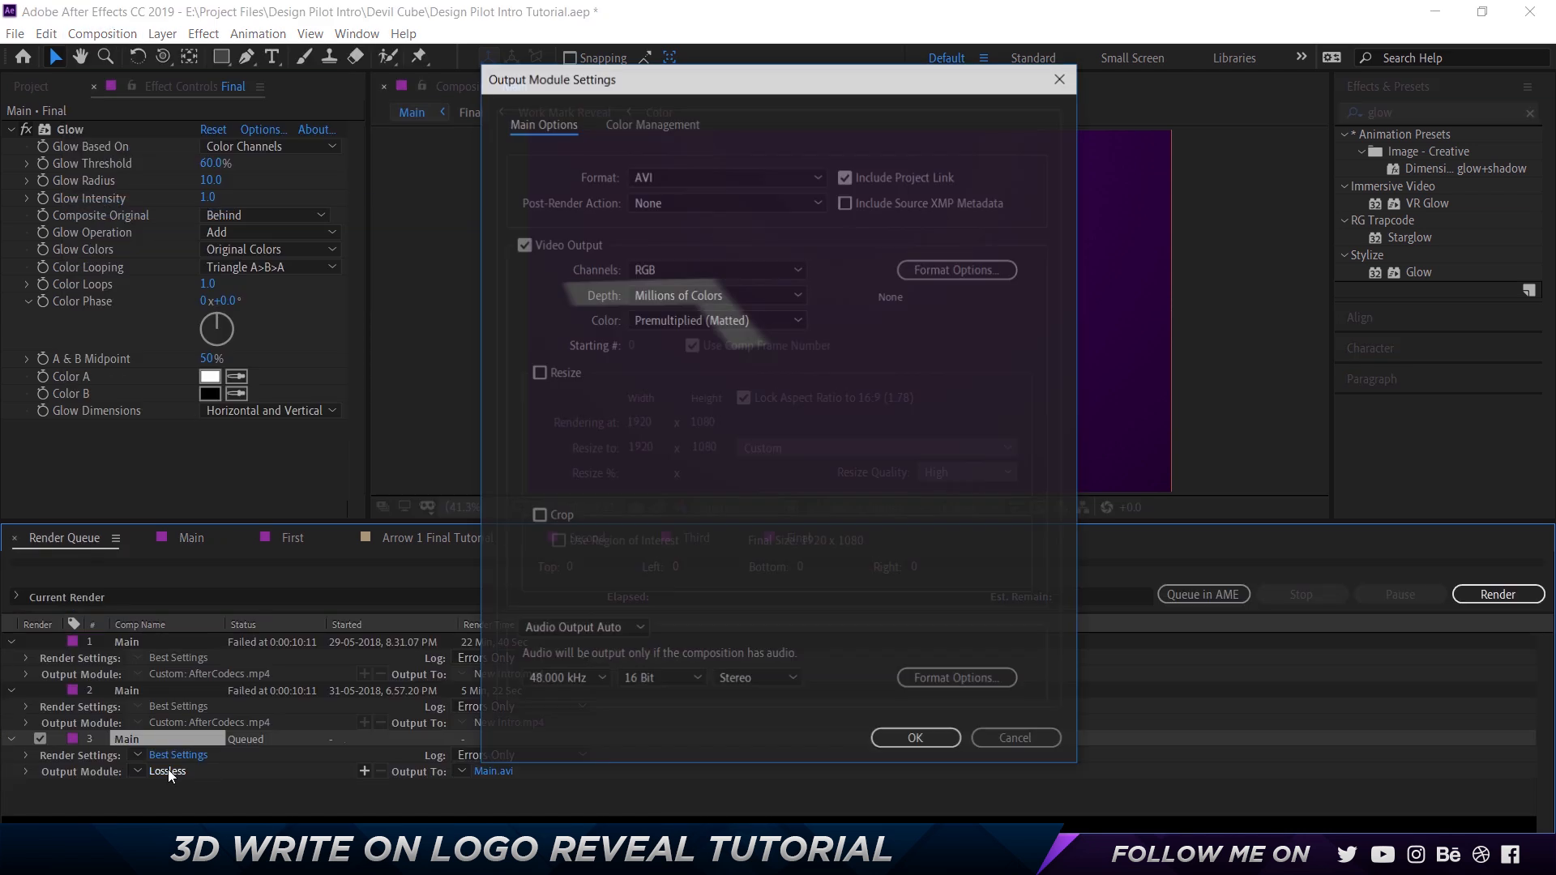
{"action": "left_click", "coordinate": [712, 173]}
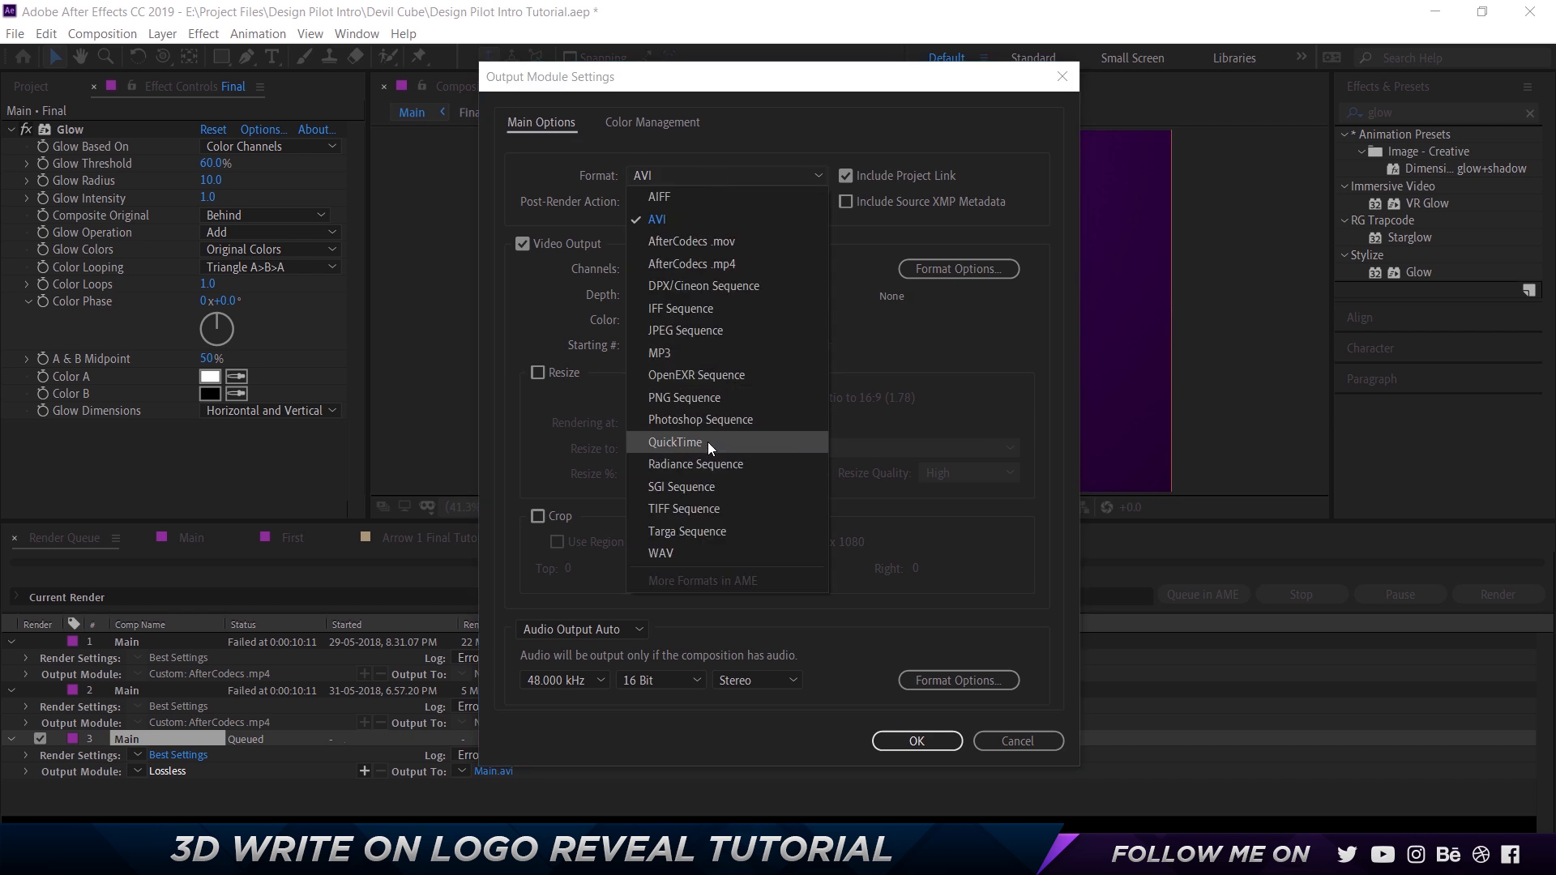
{"action": "left_click", "coordinate": [1004, 515]}
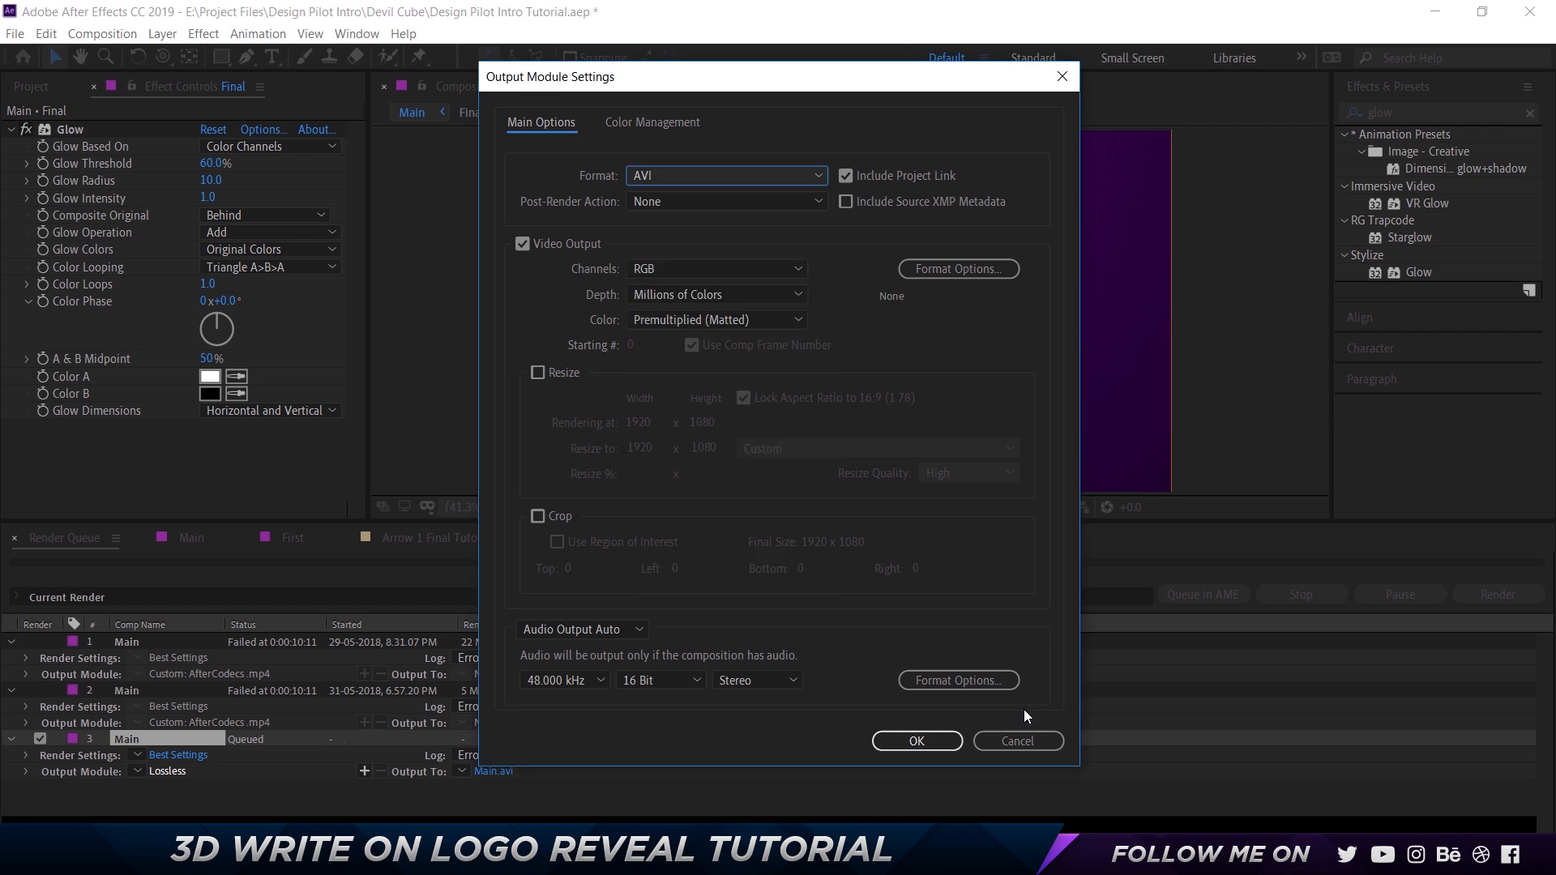
{"action": "left_click", "coordinate": [1023, 733]}
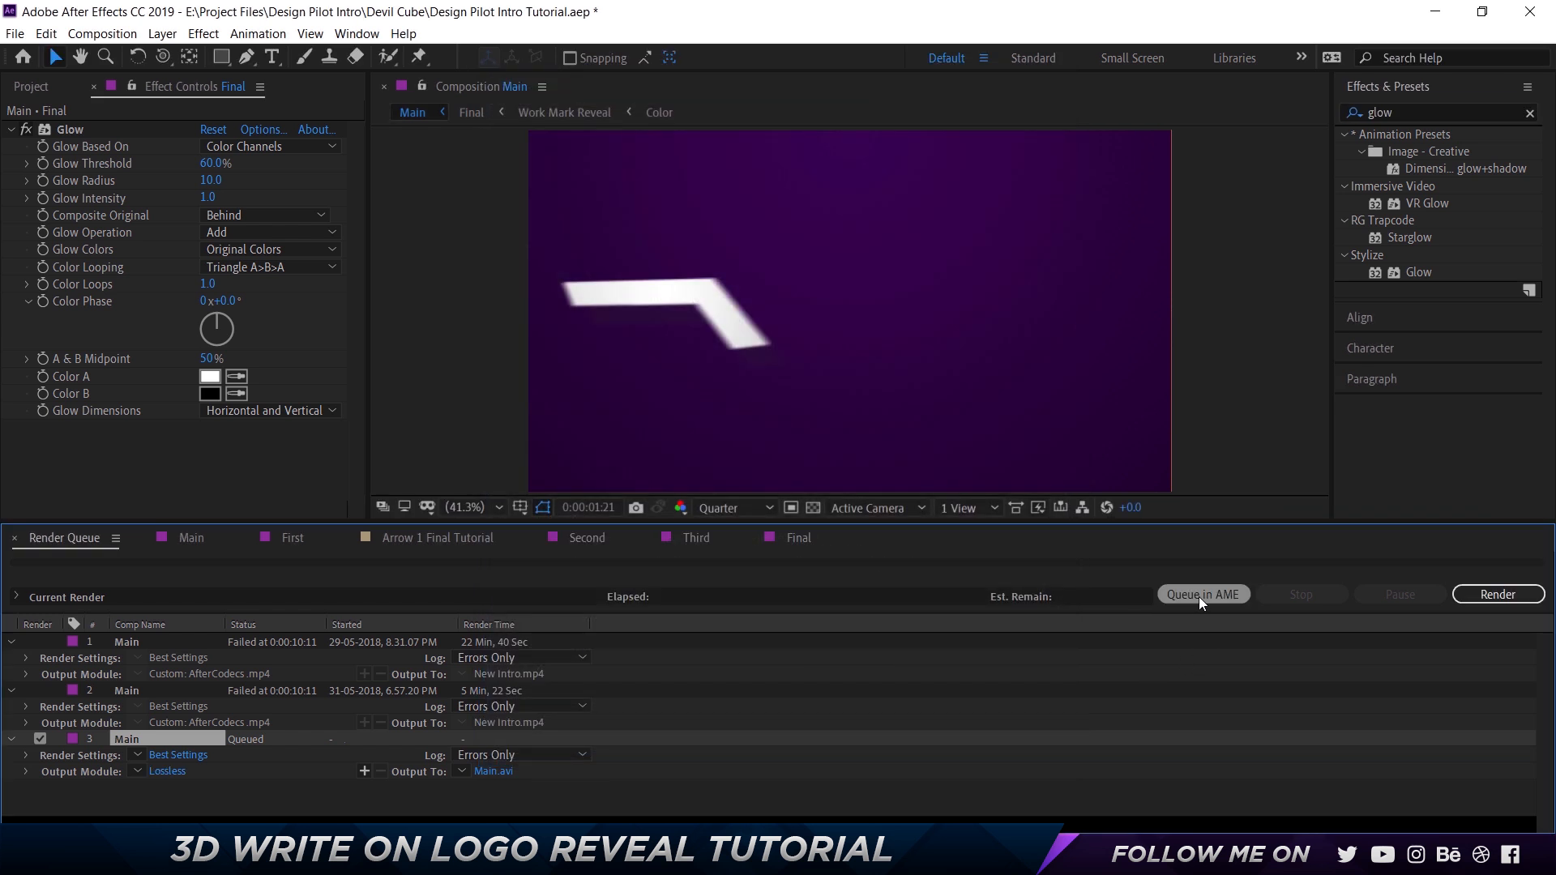